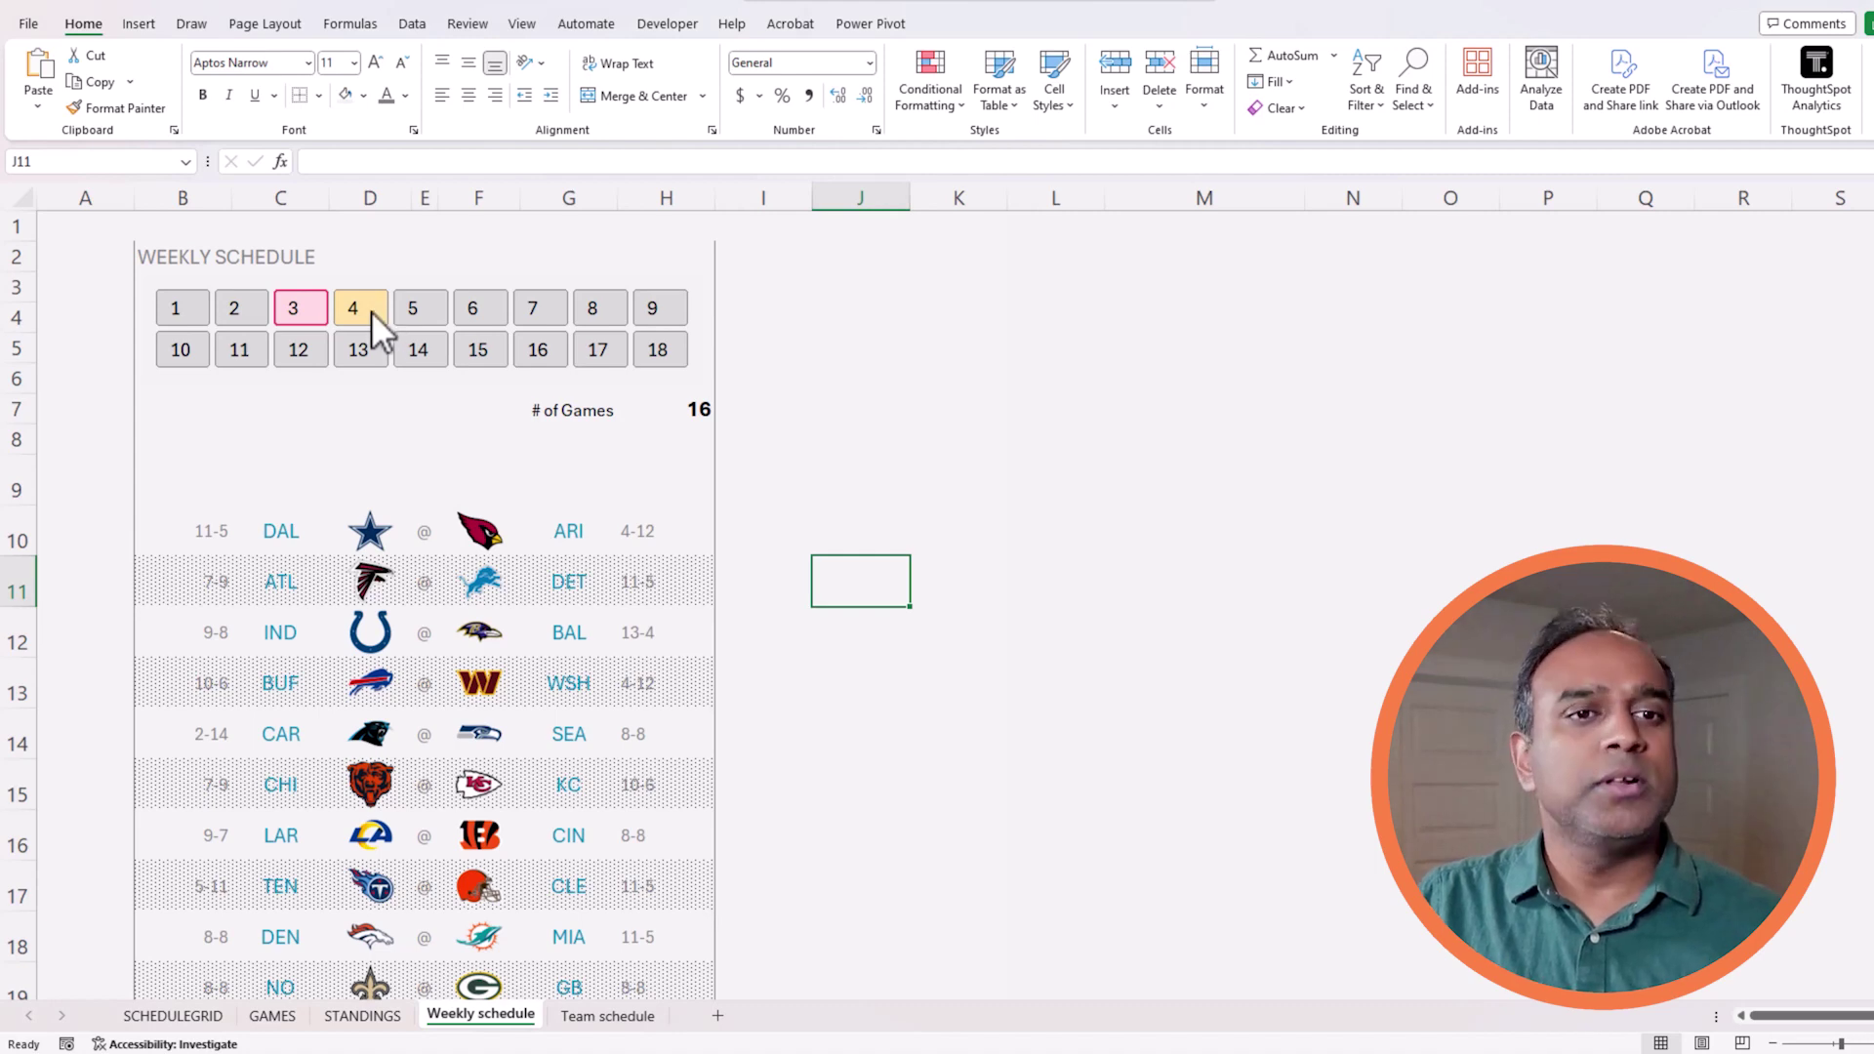
- Filter the schedule to week 5, then 6, then 16, scrolling through the listed games
click(422, 308)
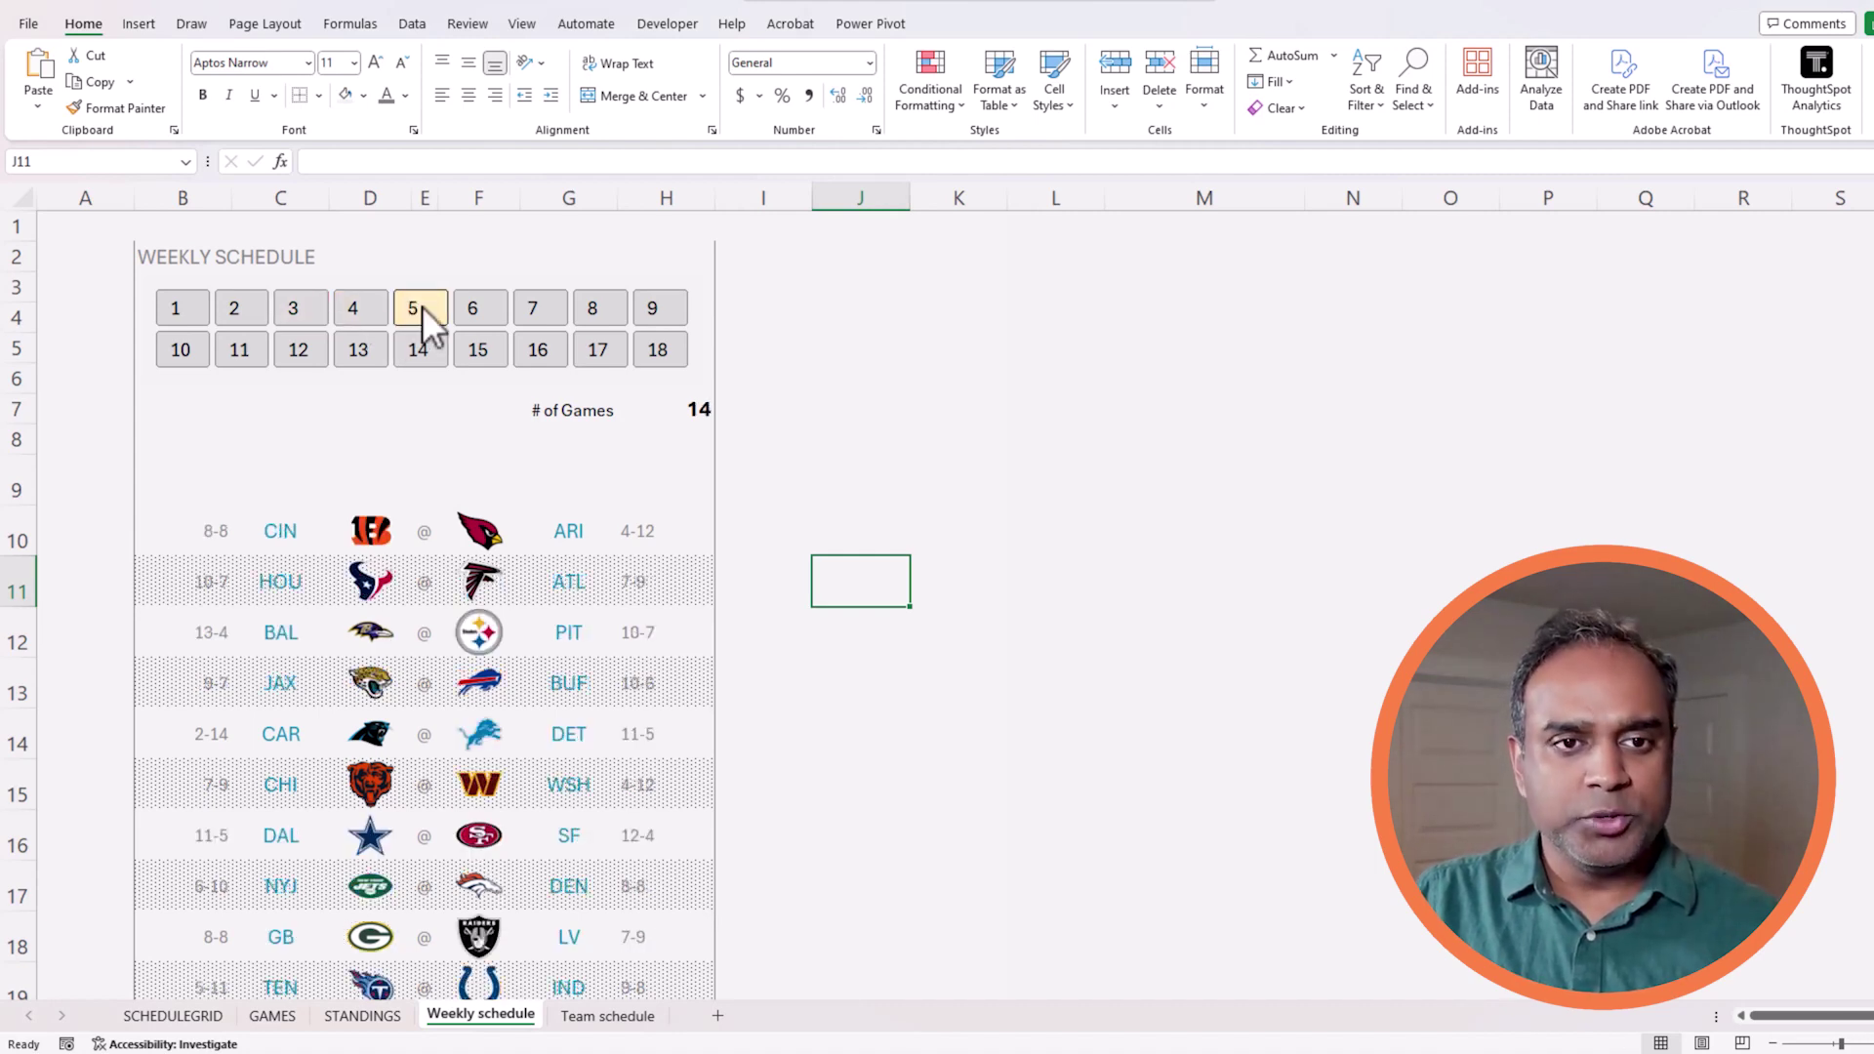
click(473, 308)
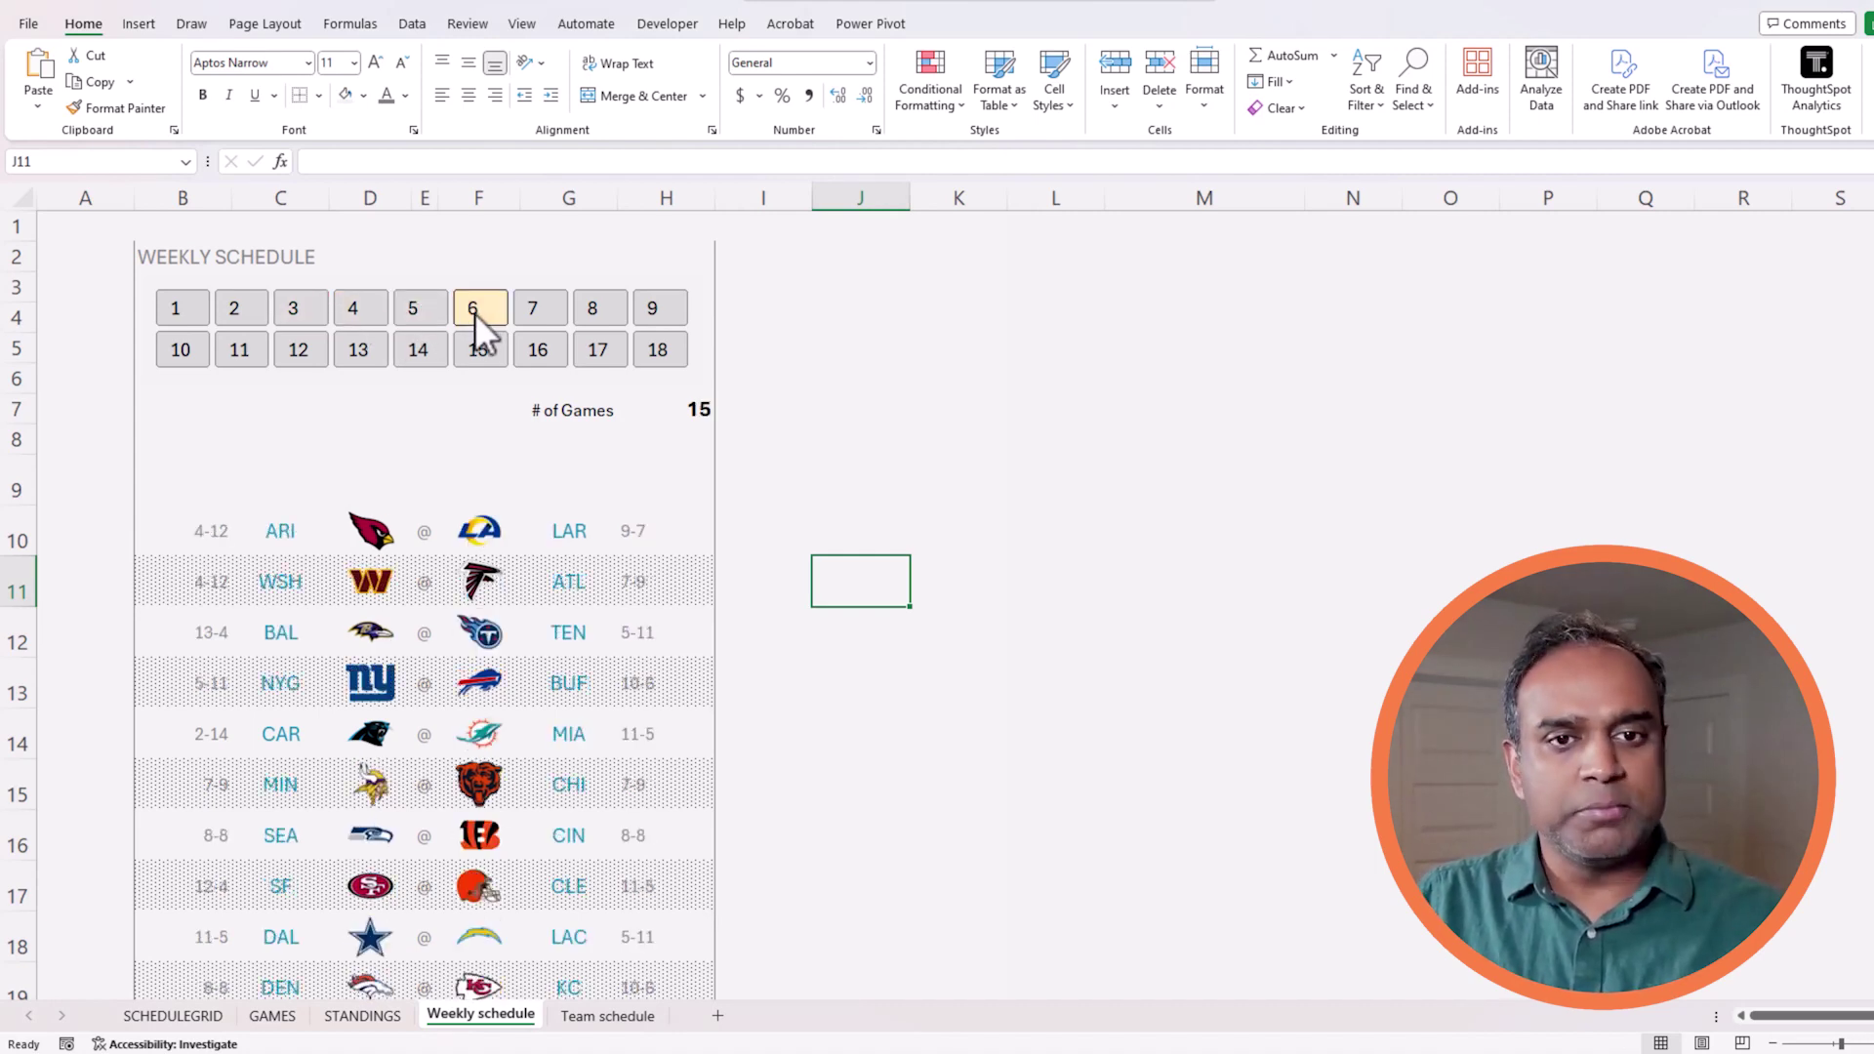
click(539, 351)
scroll(478, 534, down, 3)
scroll(475, 542, up, 3)
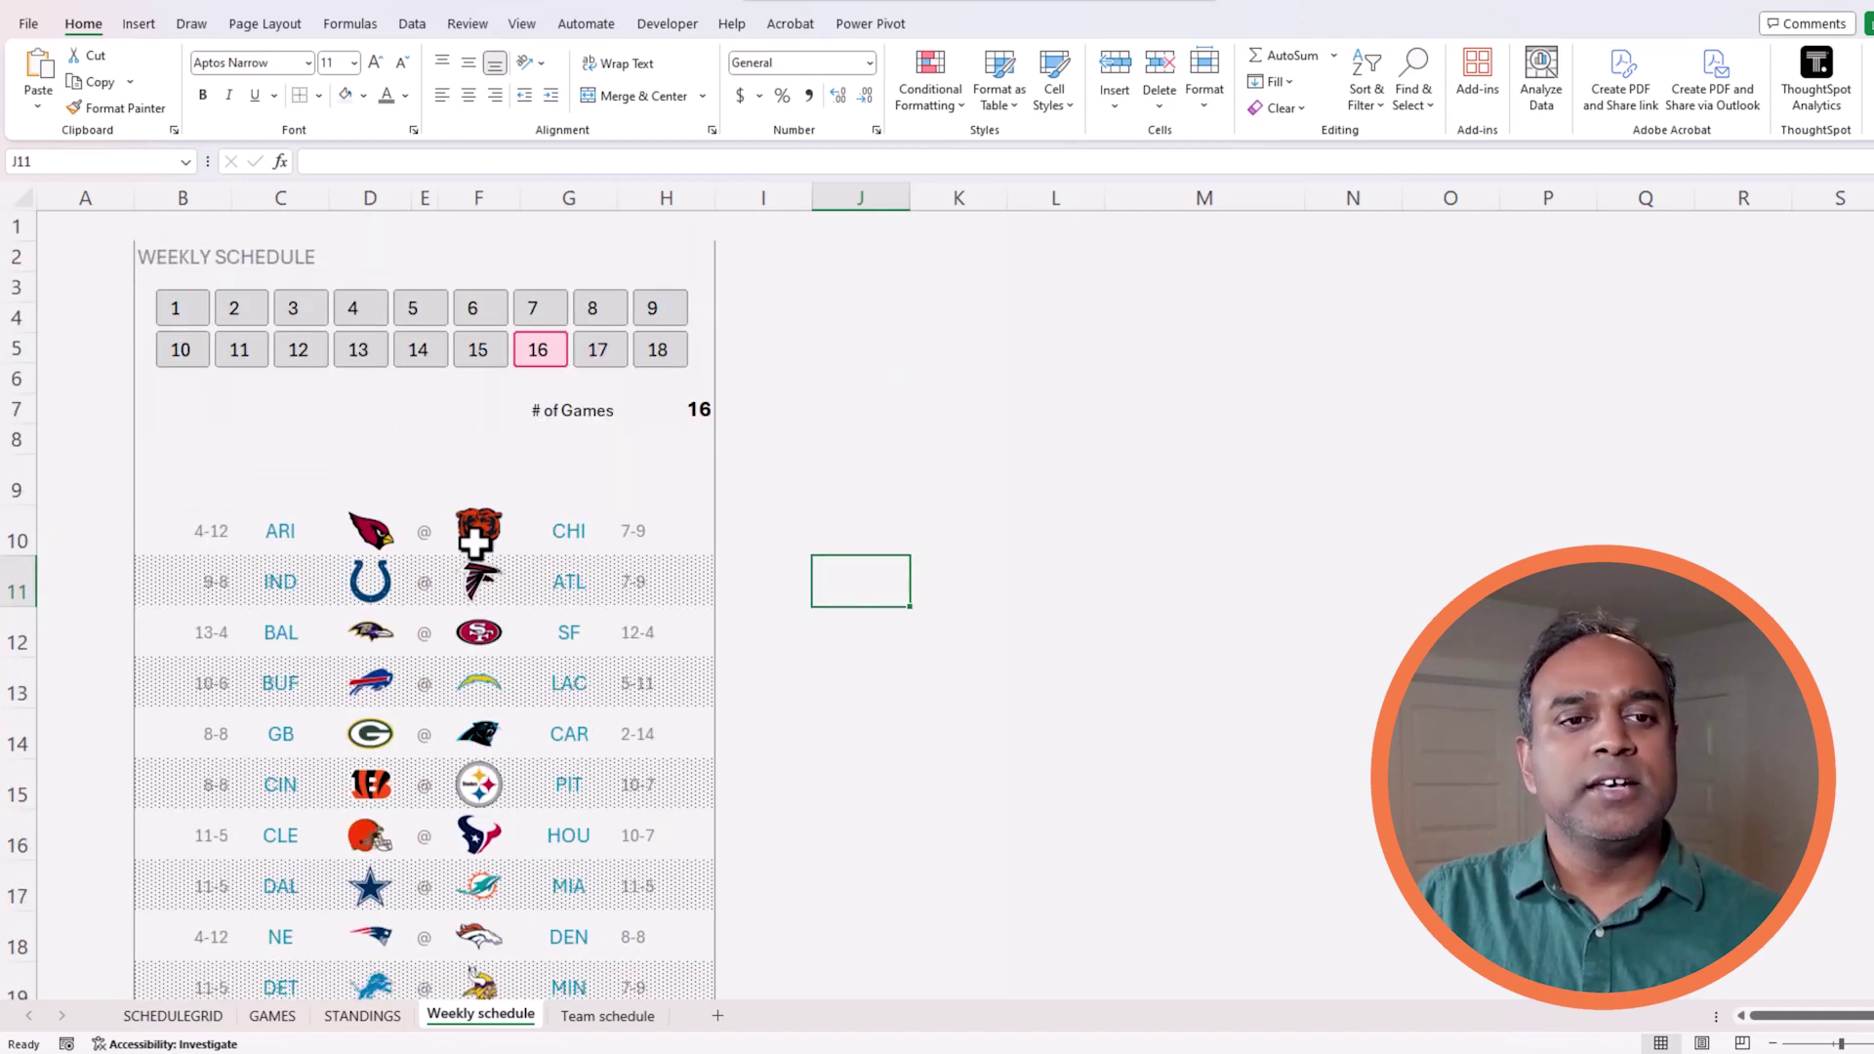
scroll(475, 540, down, 1)
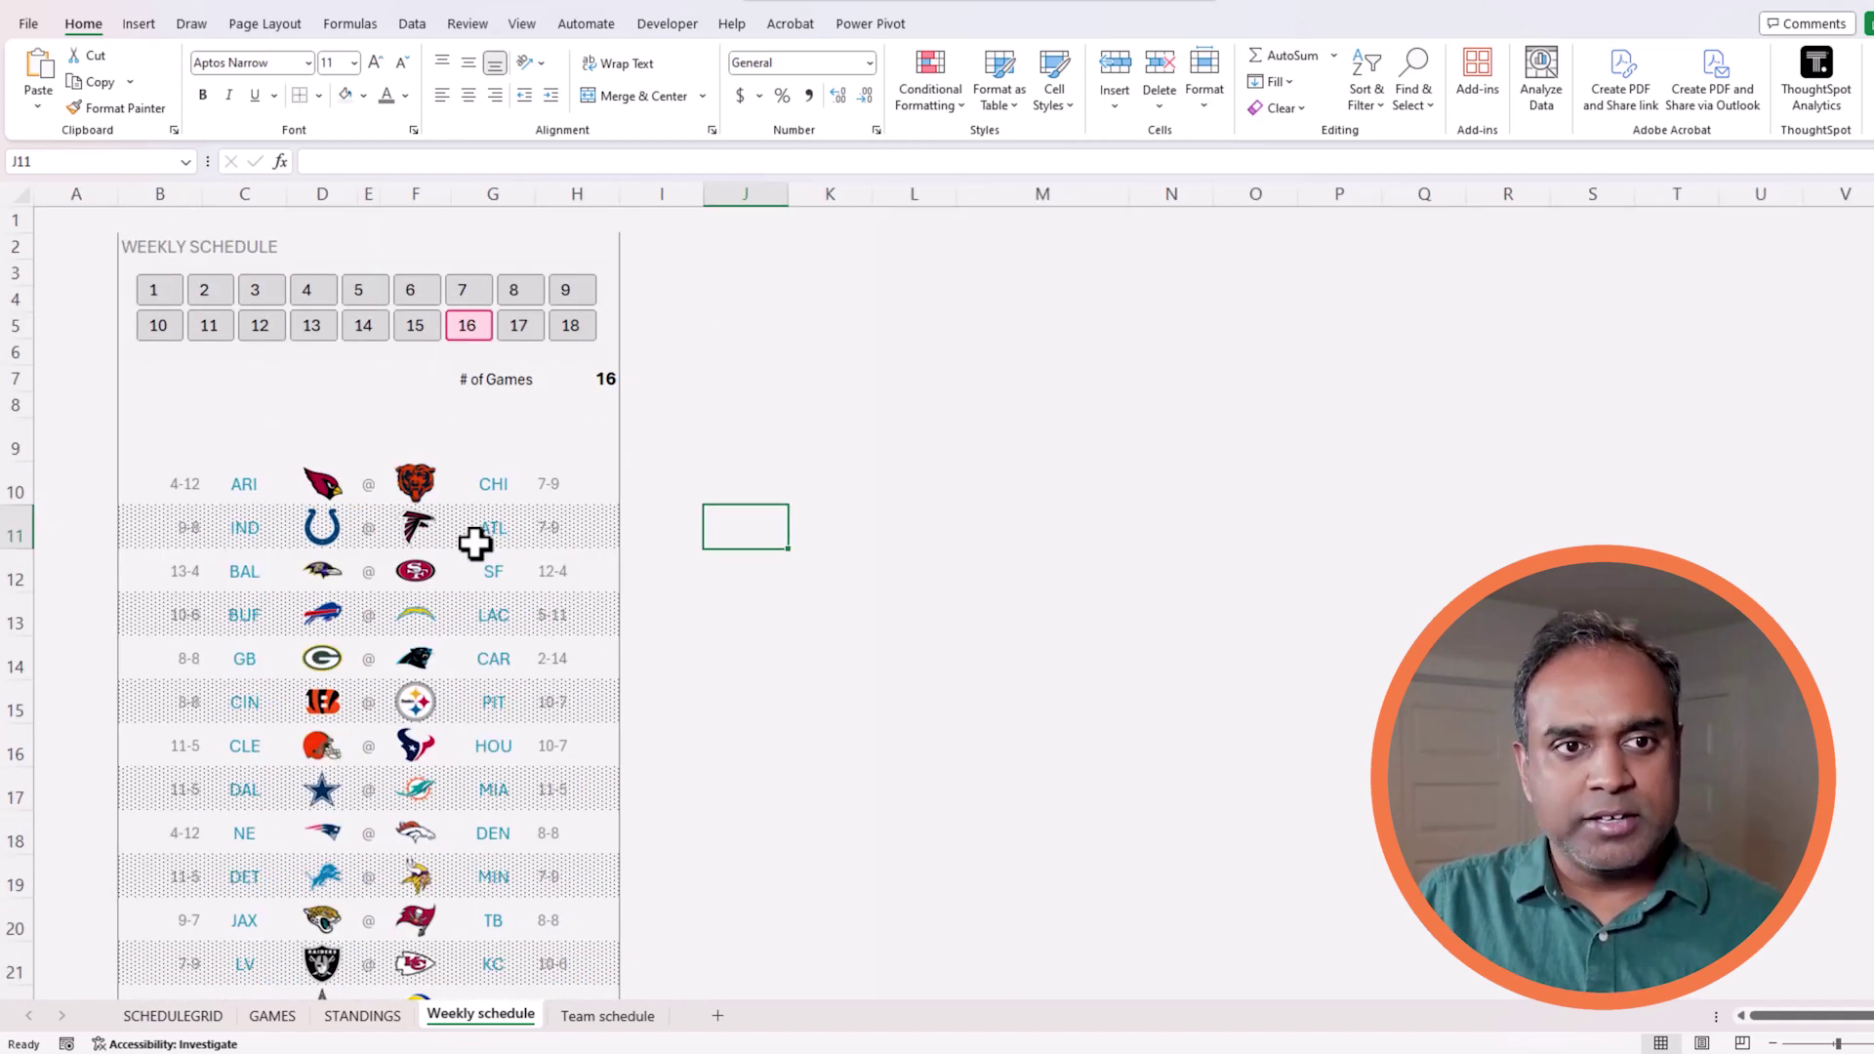
- Step through weeks 2, 3, 6, 9, 17, 13 and 14, ending on week 16
click(211, 286)
click(256, 293)
click(416, 294)
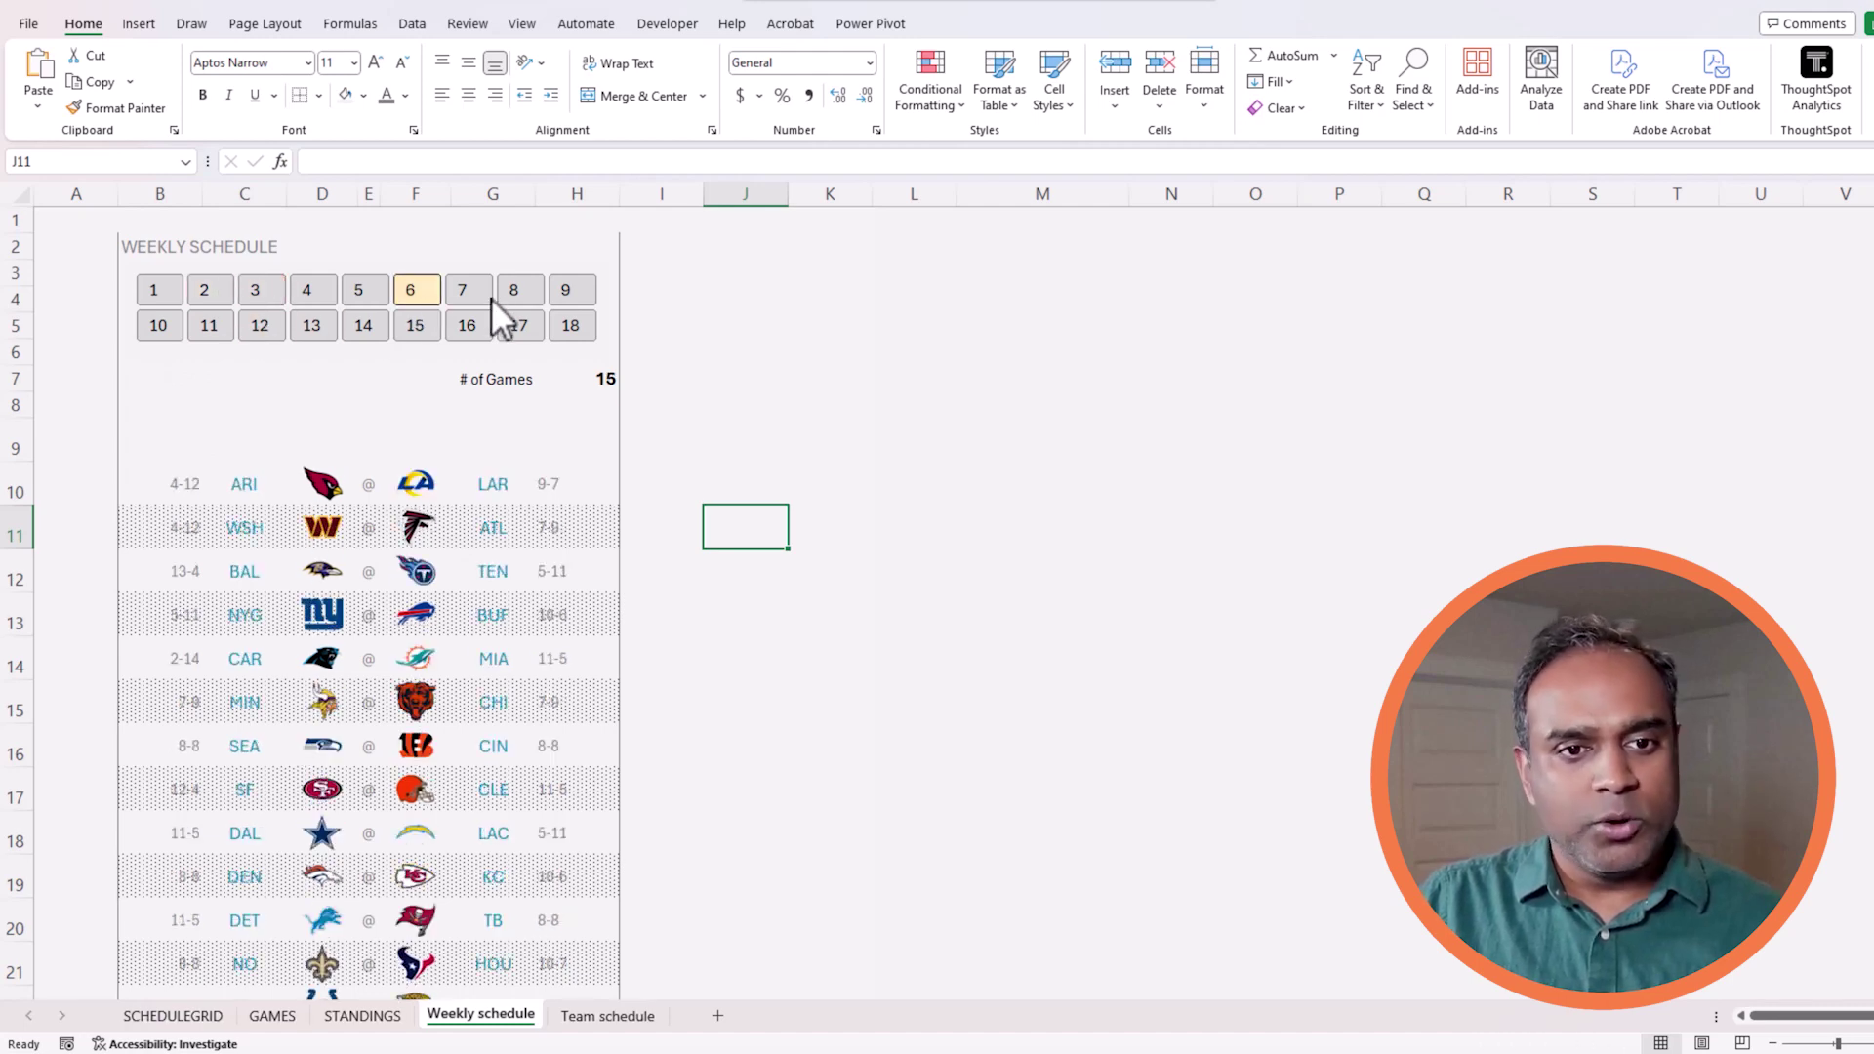
click(564, 290)
click(527, 322)
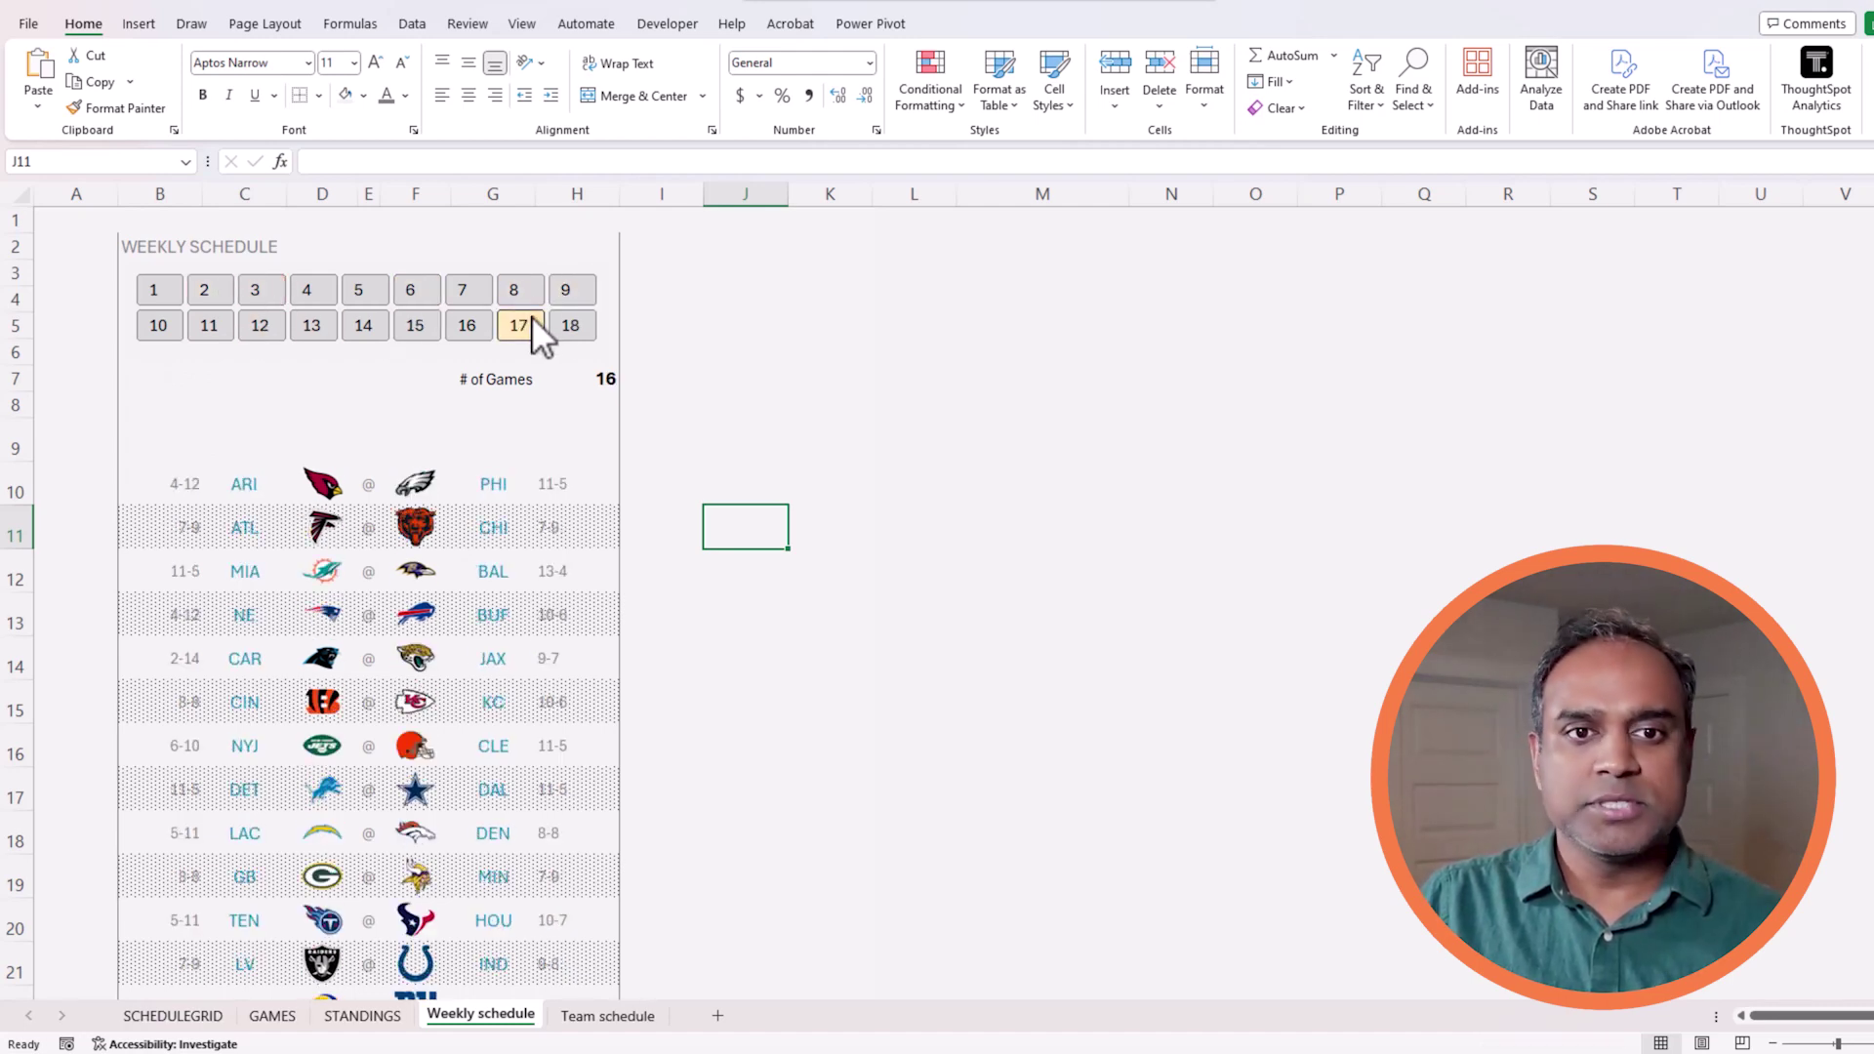
click(301, 332)
click(371, 327)
click(449, 317)
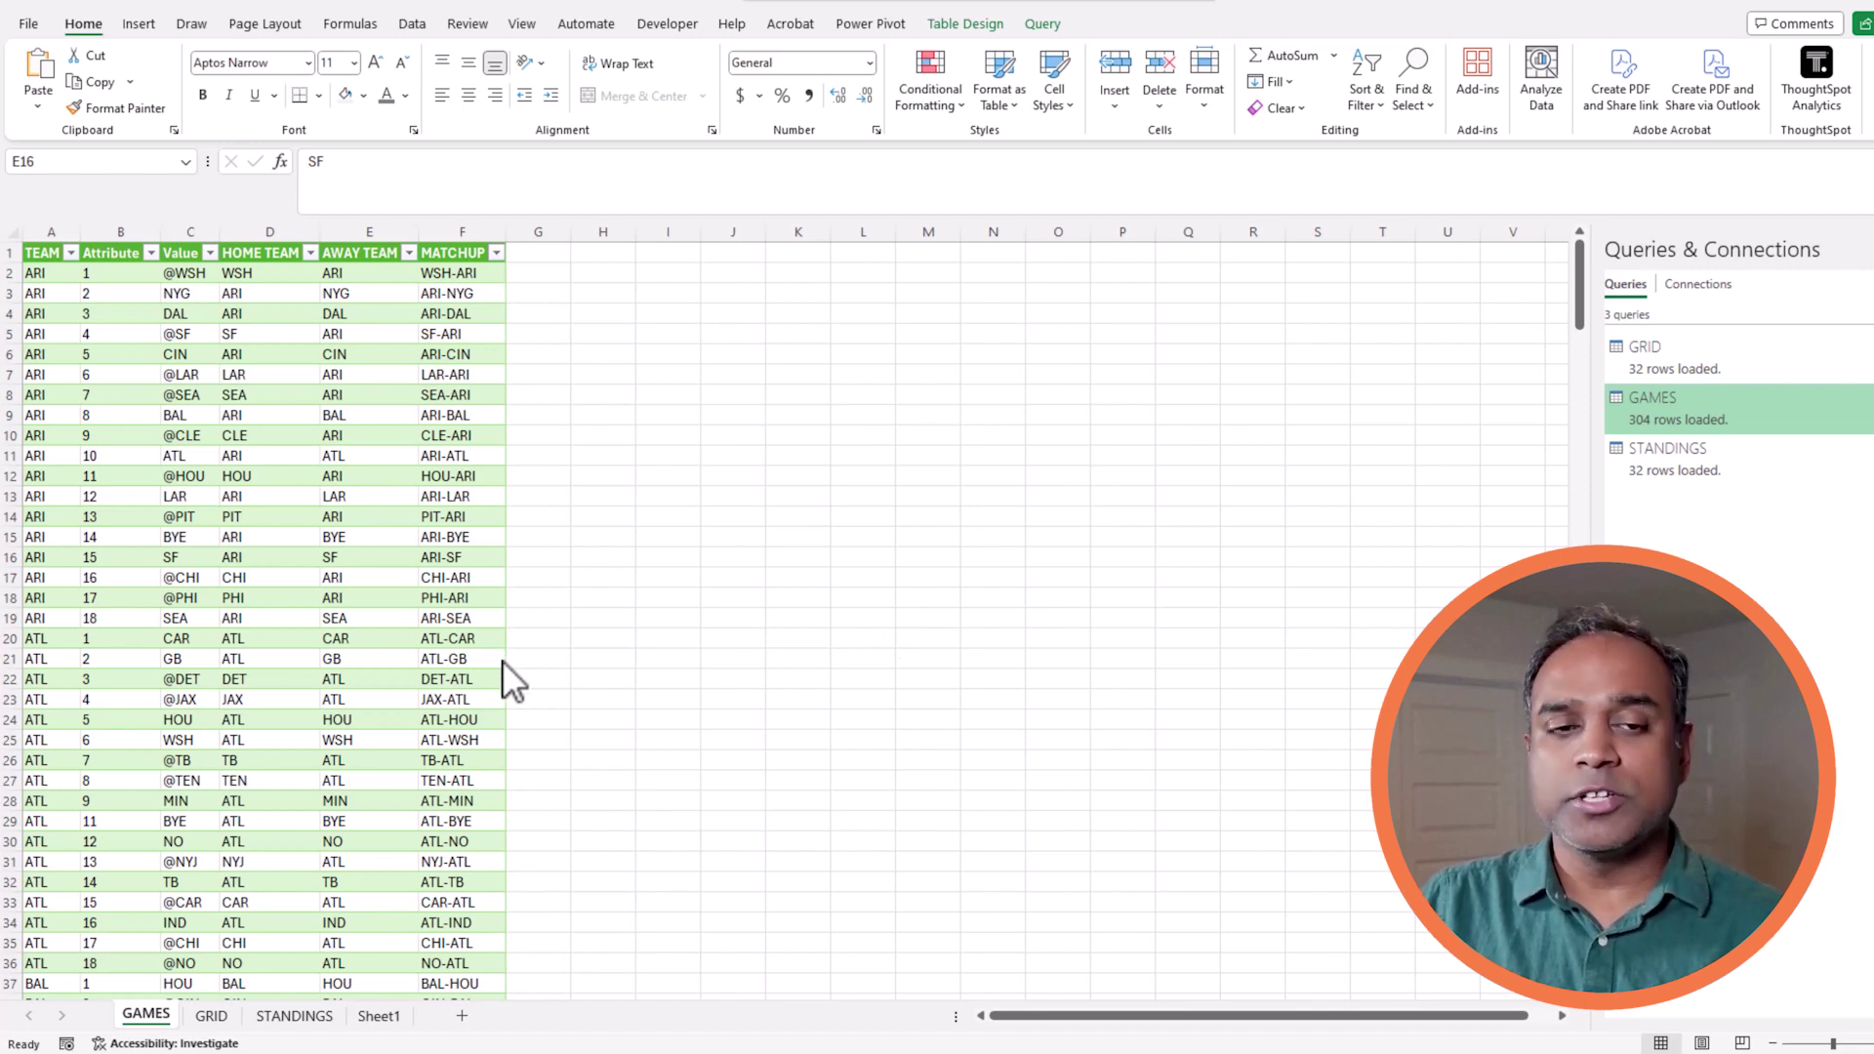
- Point out an away team on GAMES, then select STANDINGS' TEAM ABR and W/L/T/PCT columns
click(324, 563)
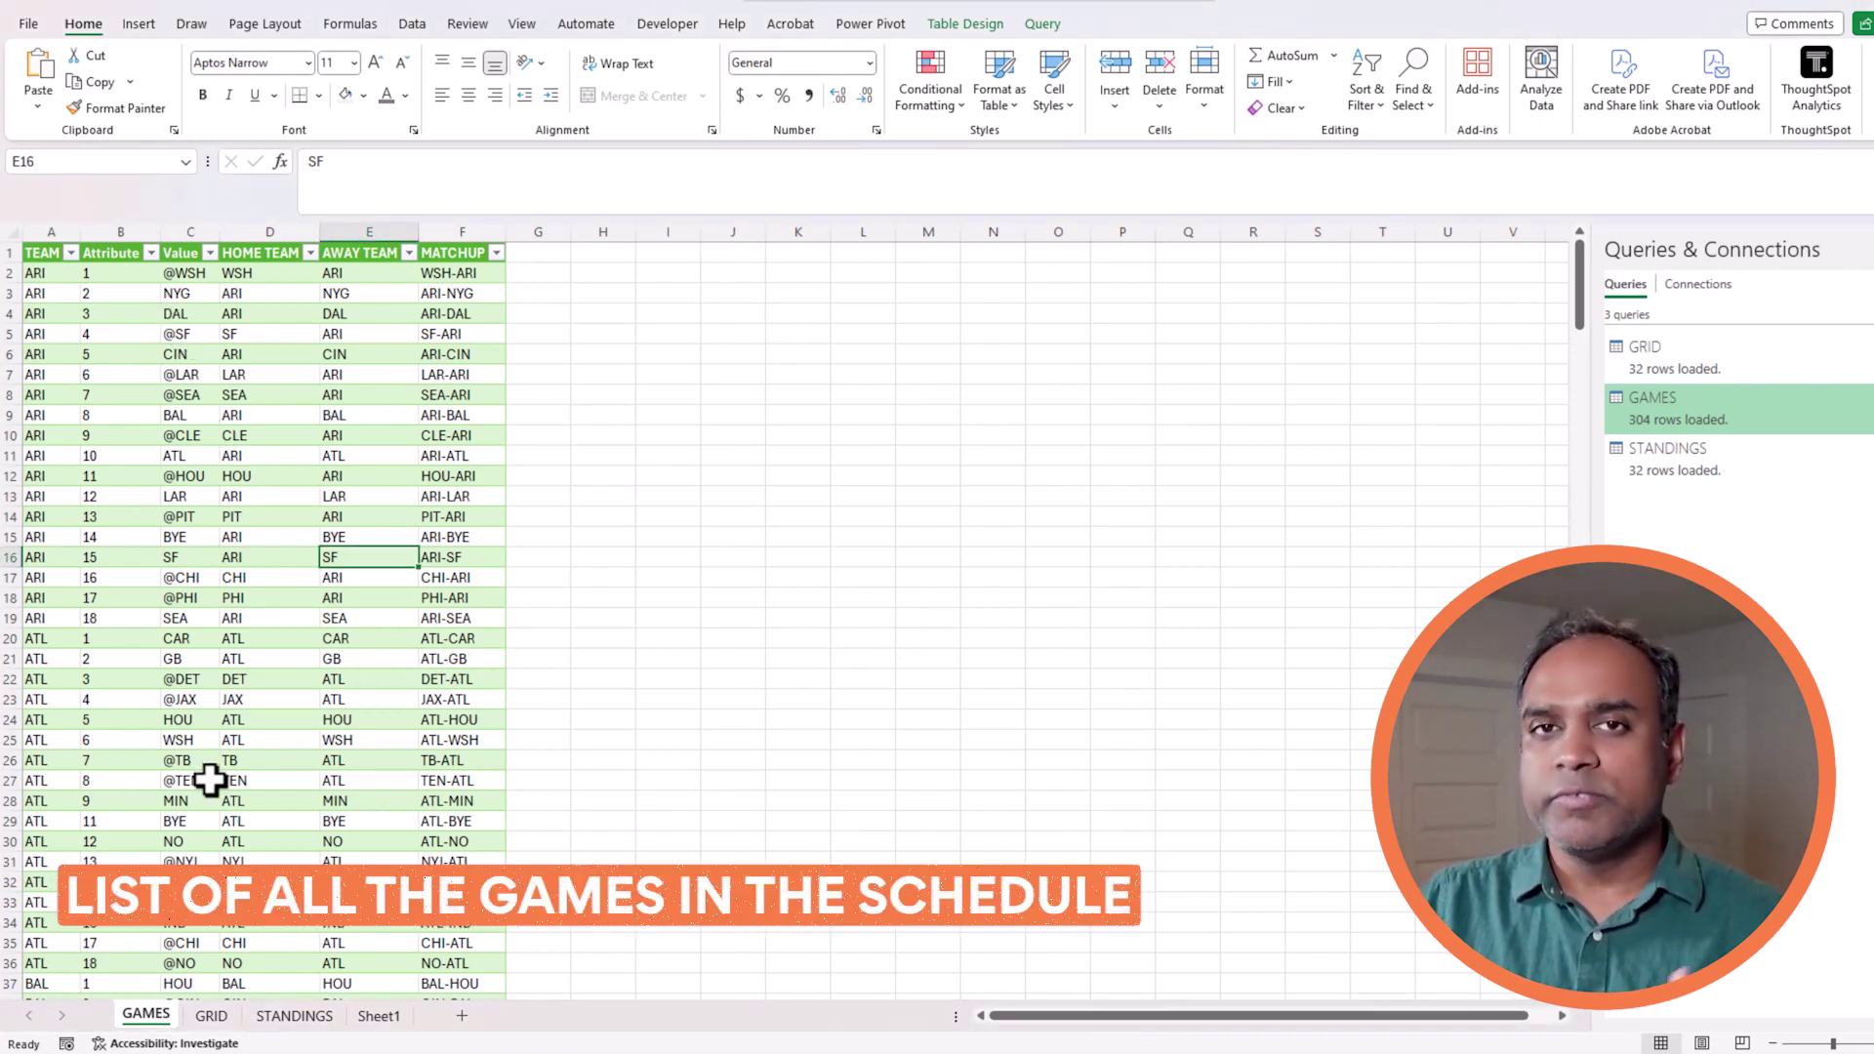
click(286, 1016)
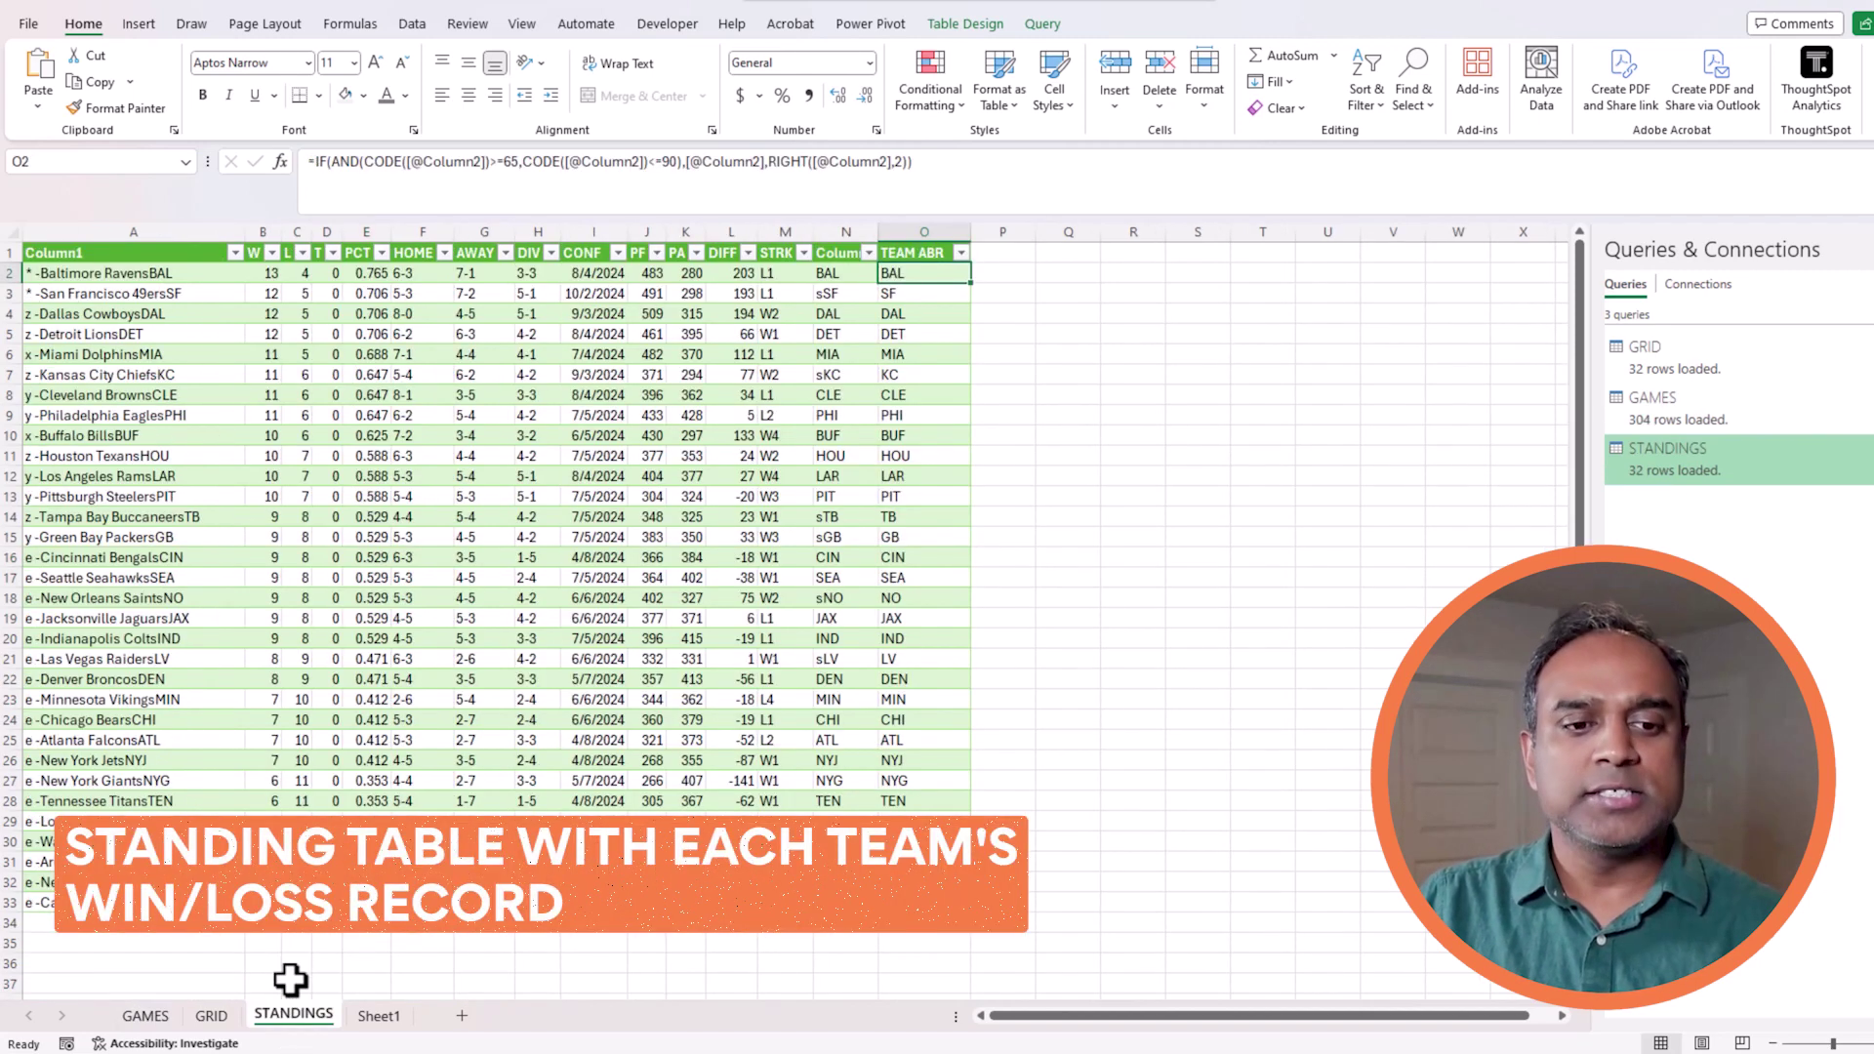
drag(953, 271, 954, 905)
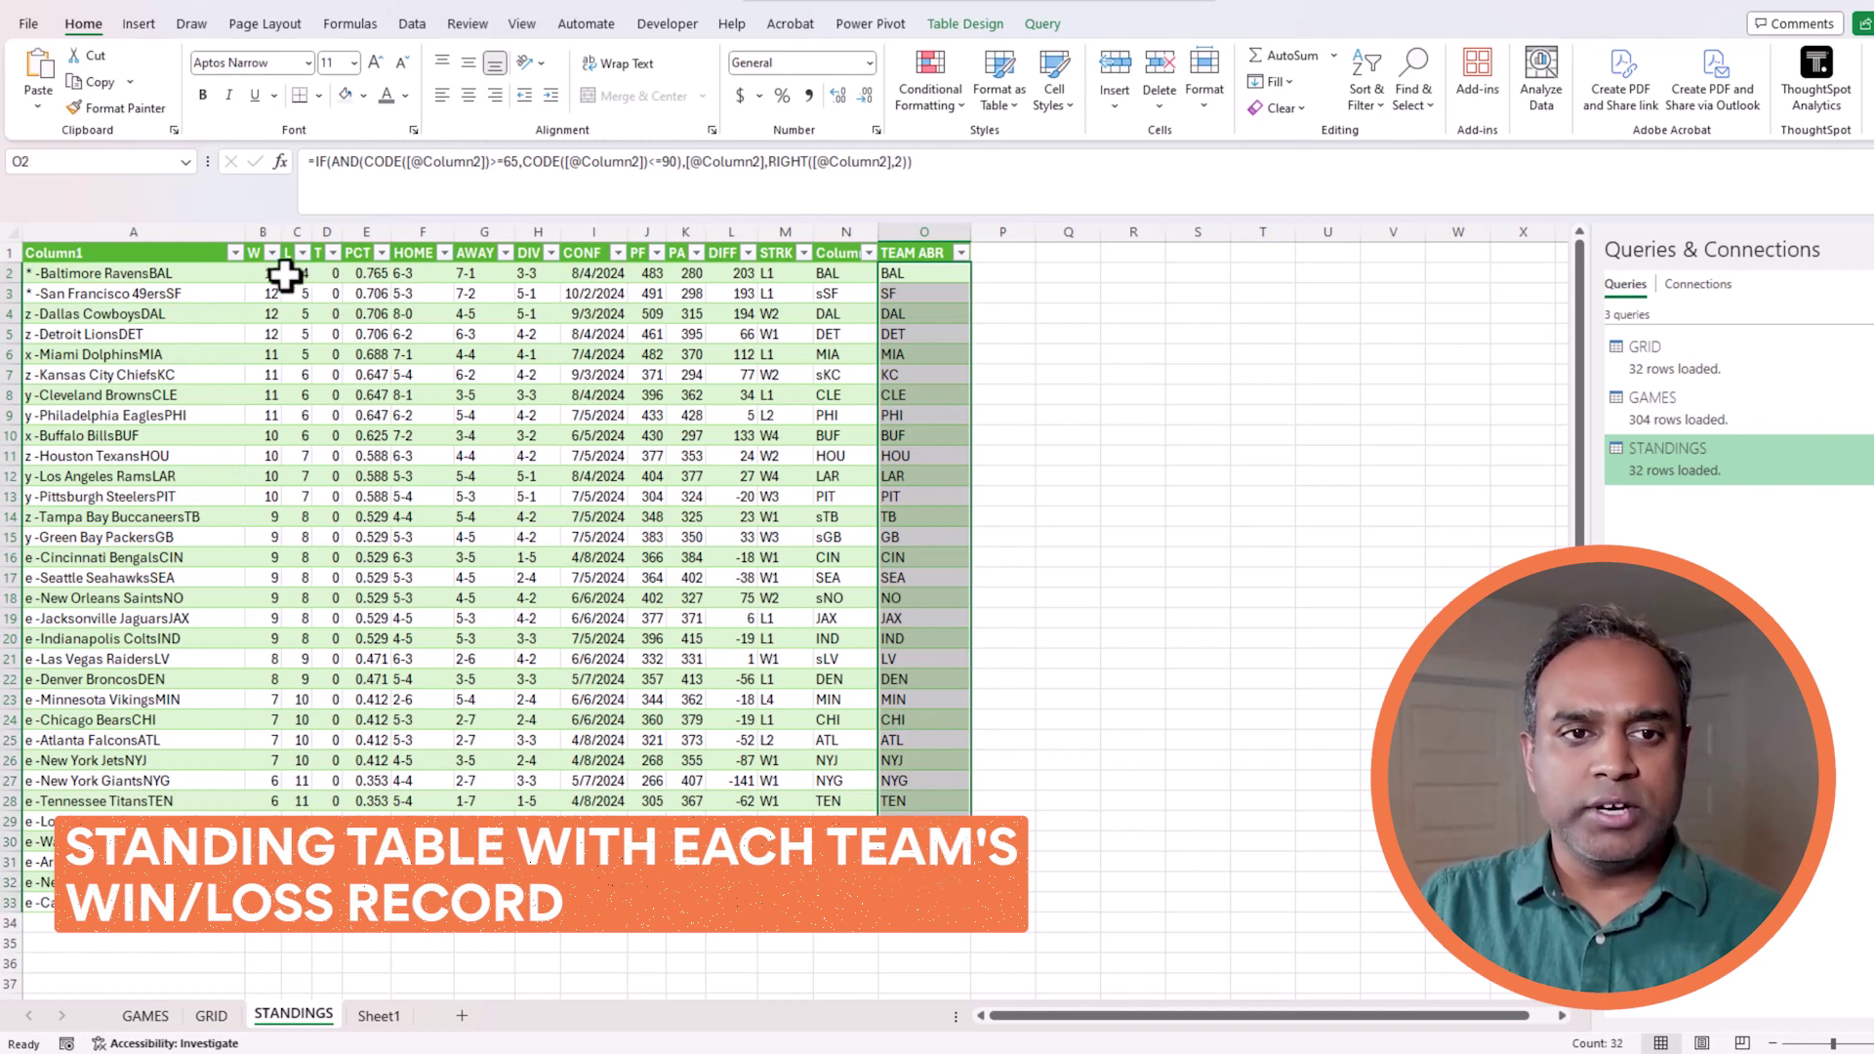
drag(268, 273, 326, 903)
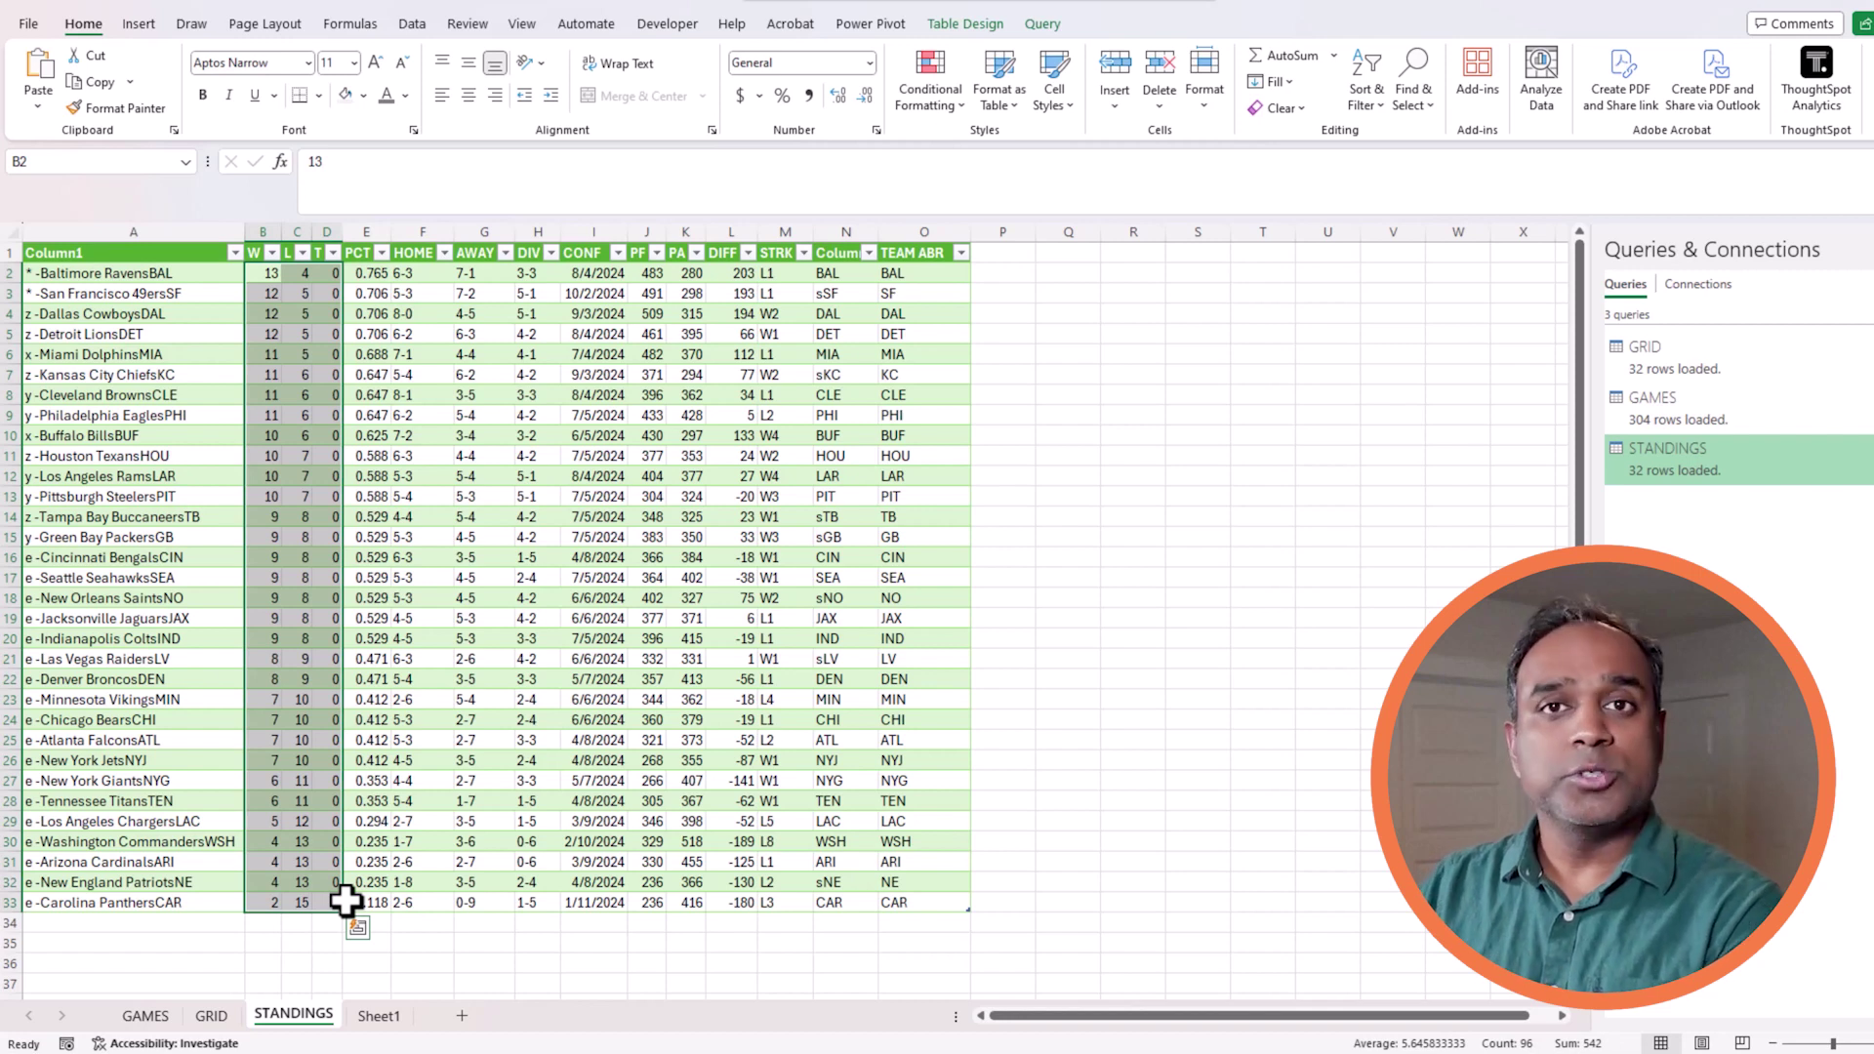
- Fill the A1:T36 block of Sheet1 with white
click(378, 1015)
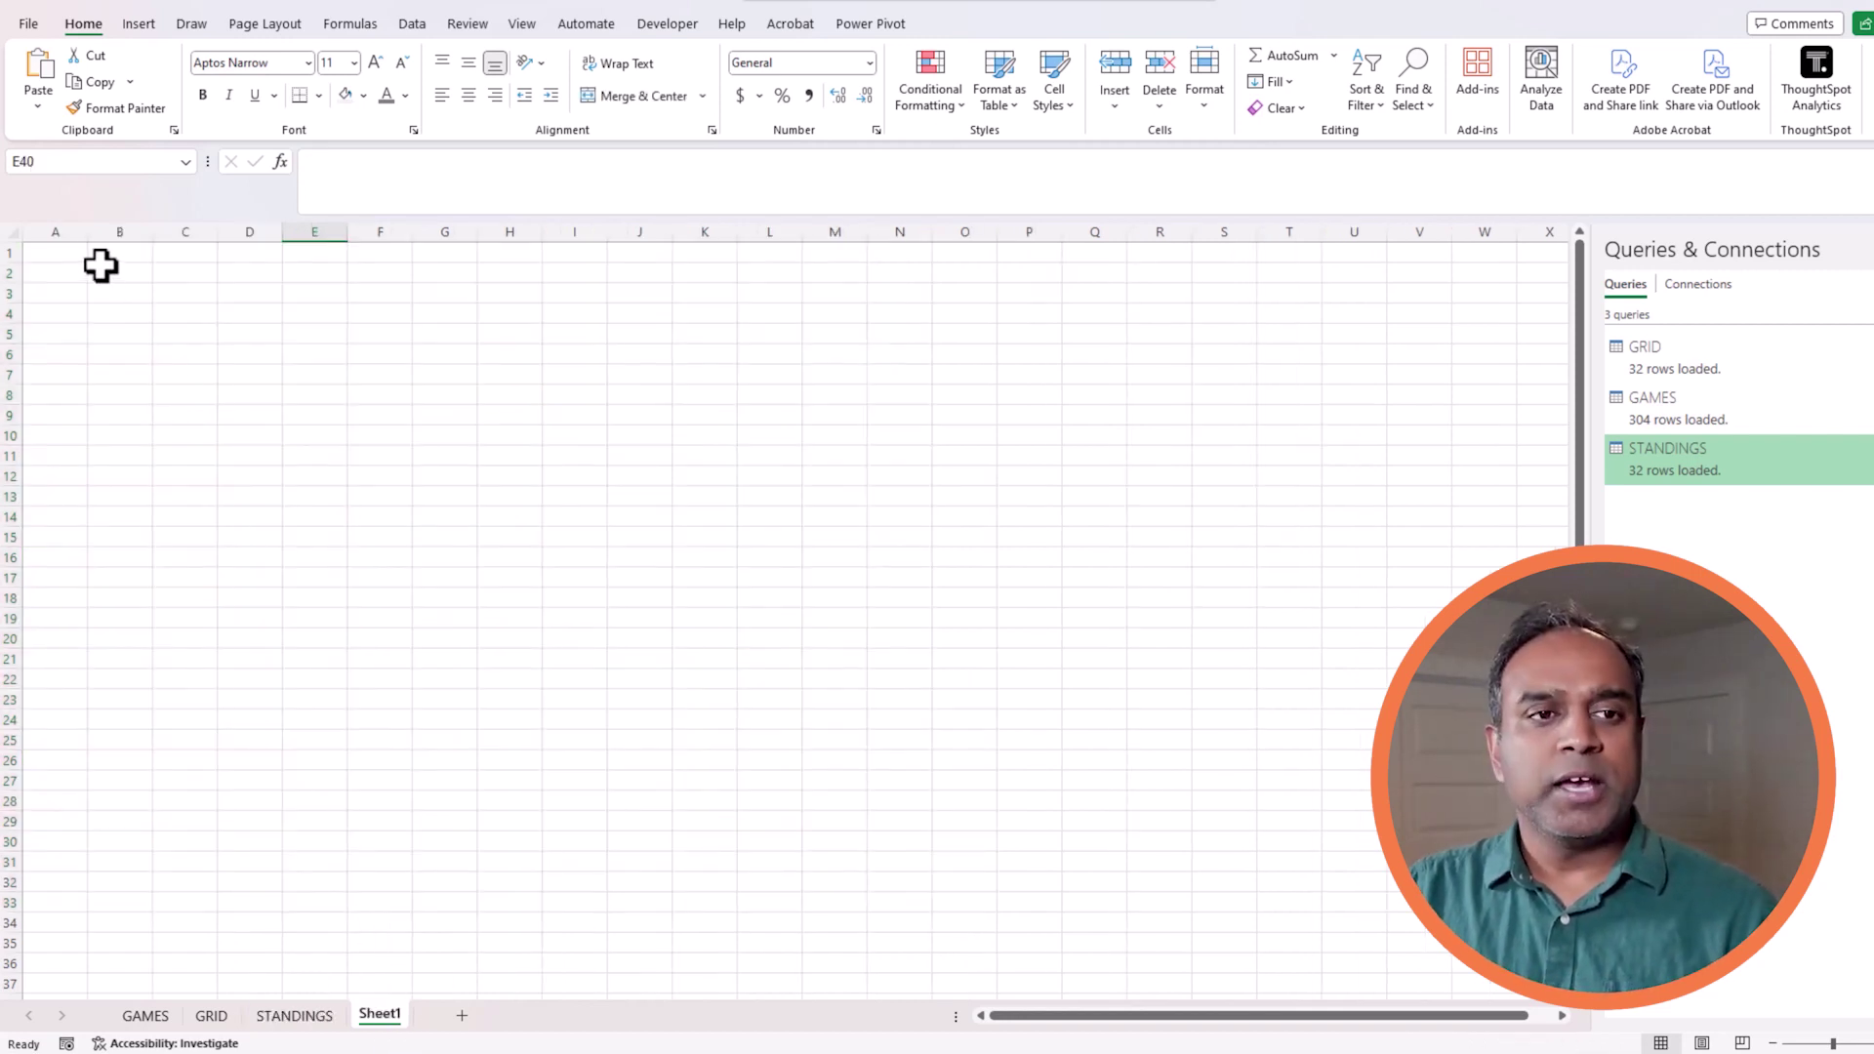
drag(68, 252, 1297, 966)
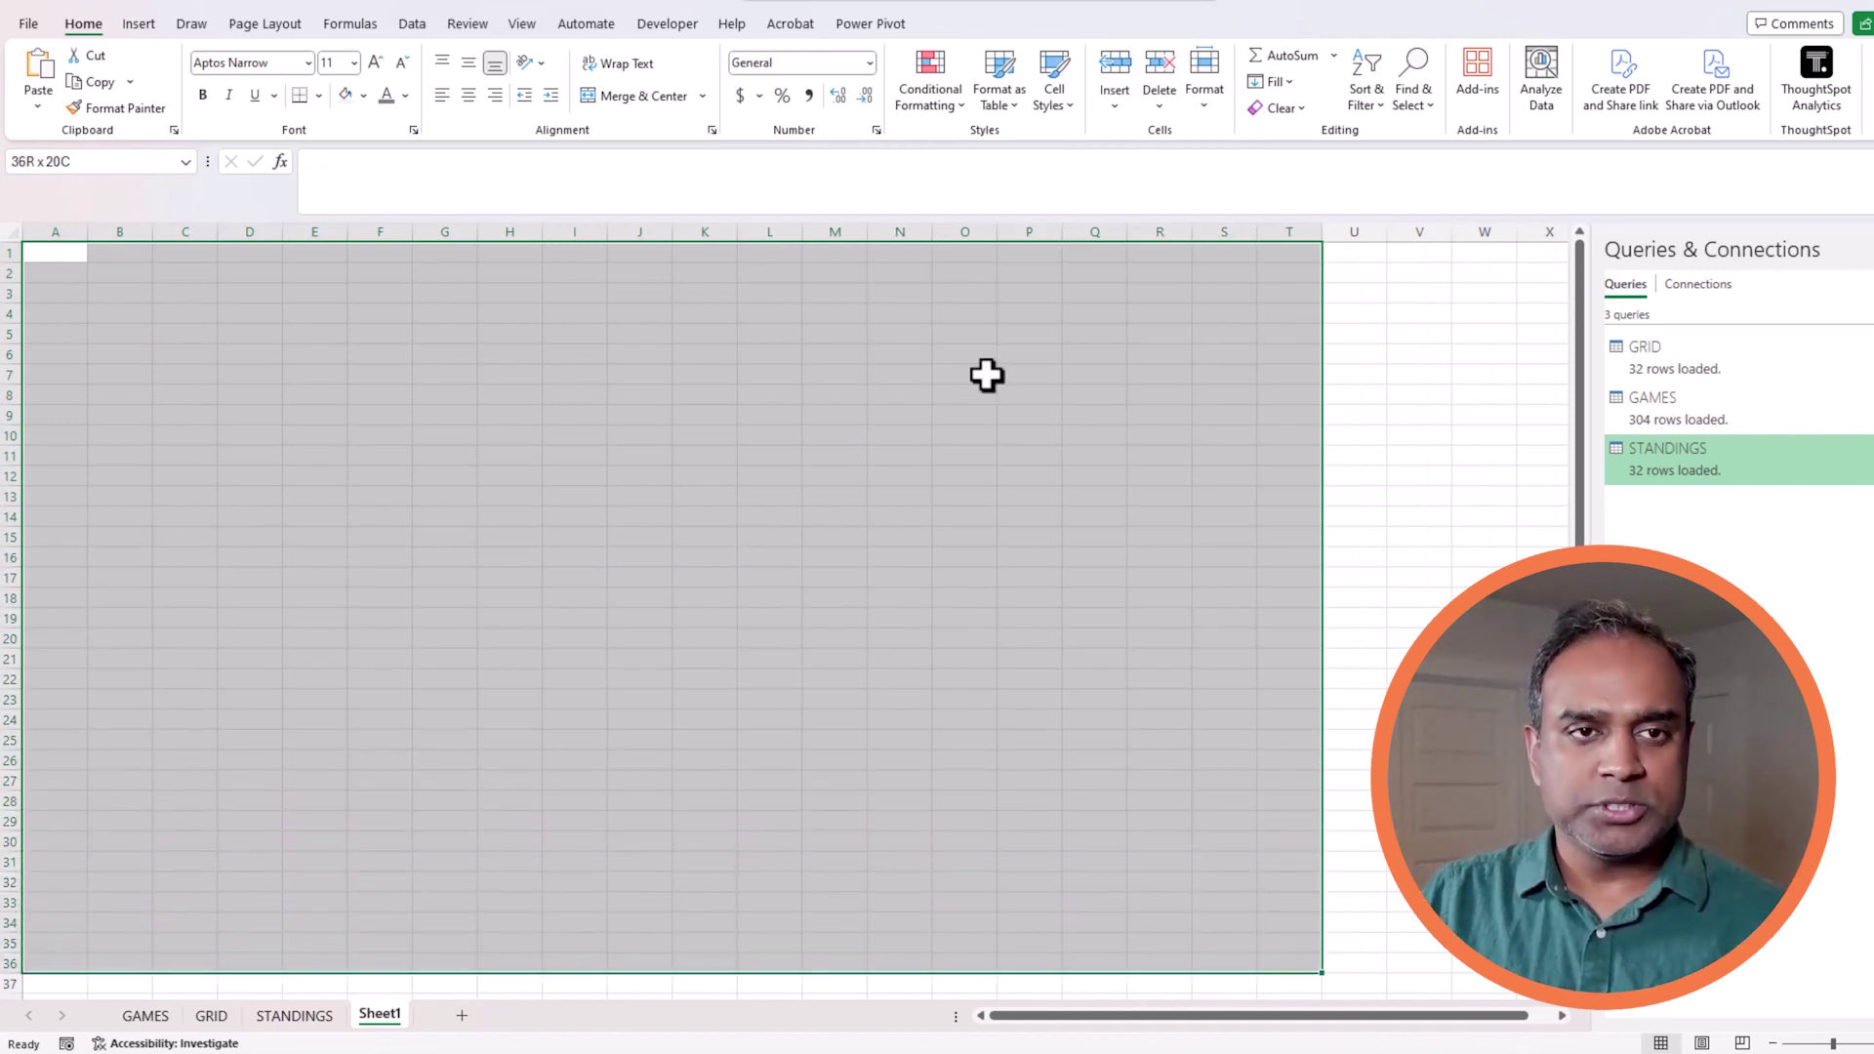
click(1554, 104)
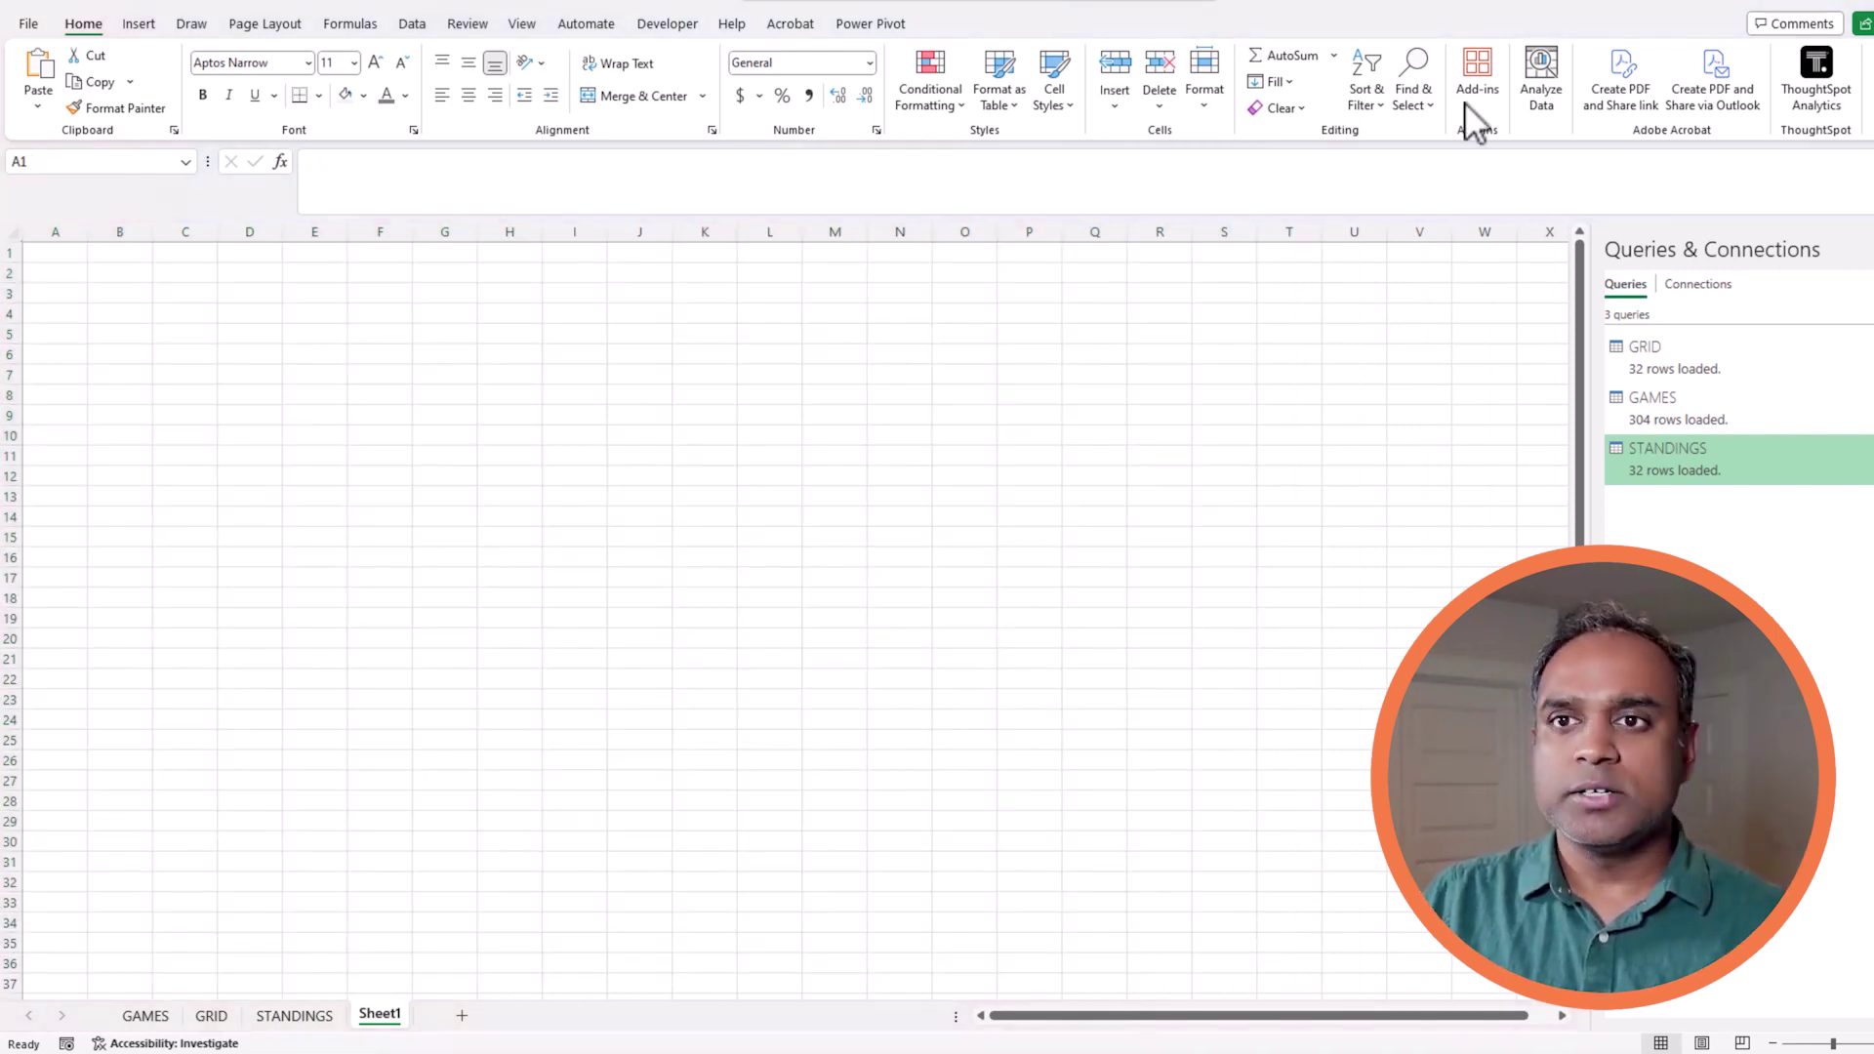
click(344, 94)
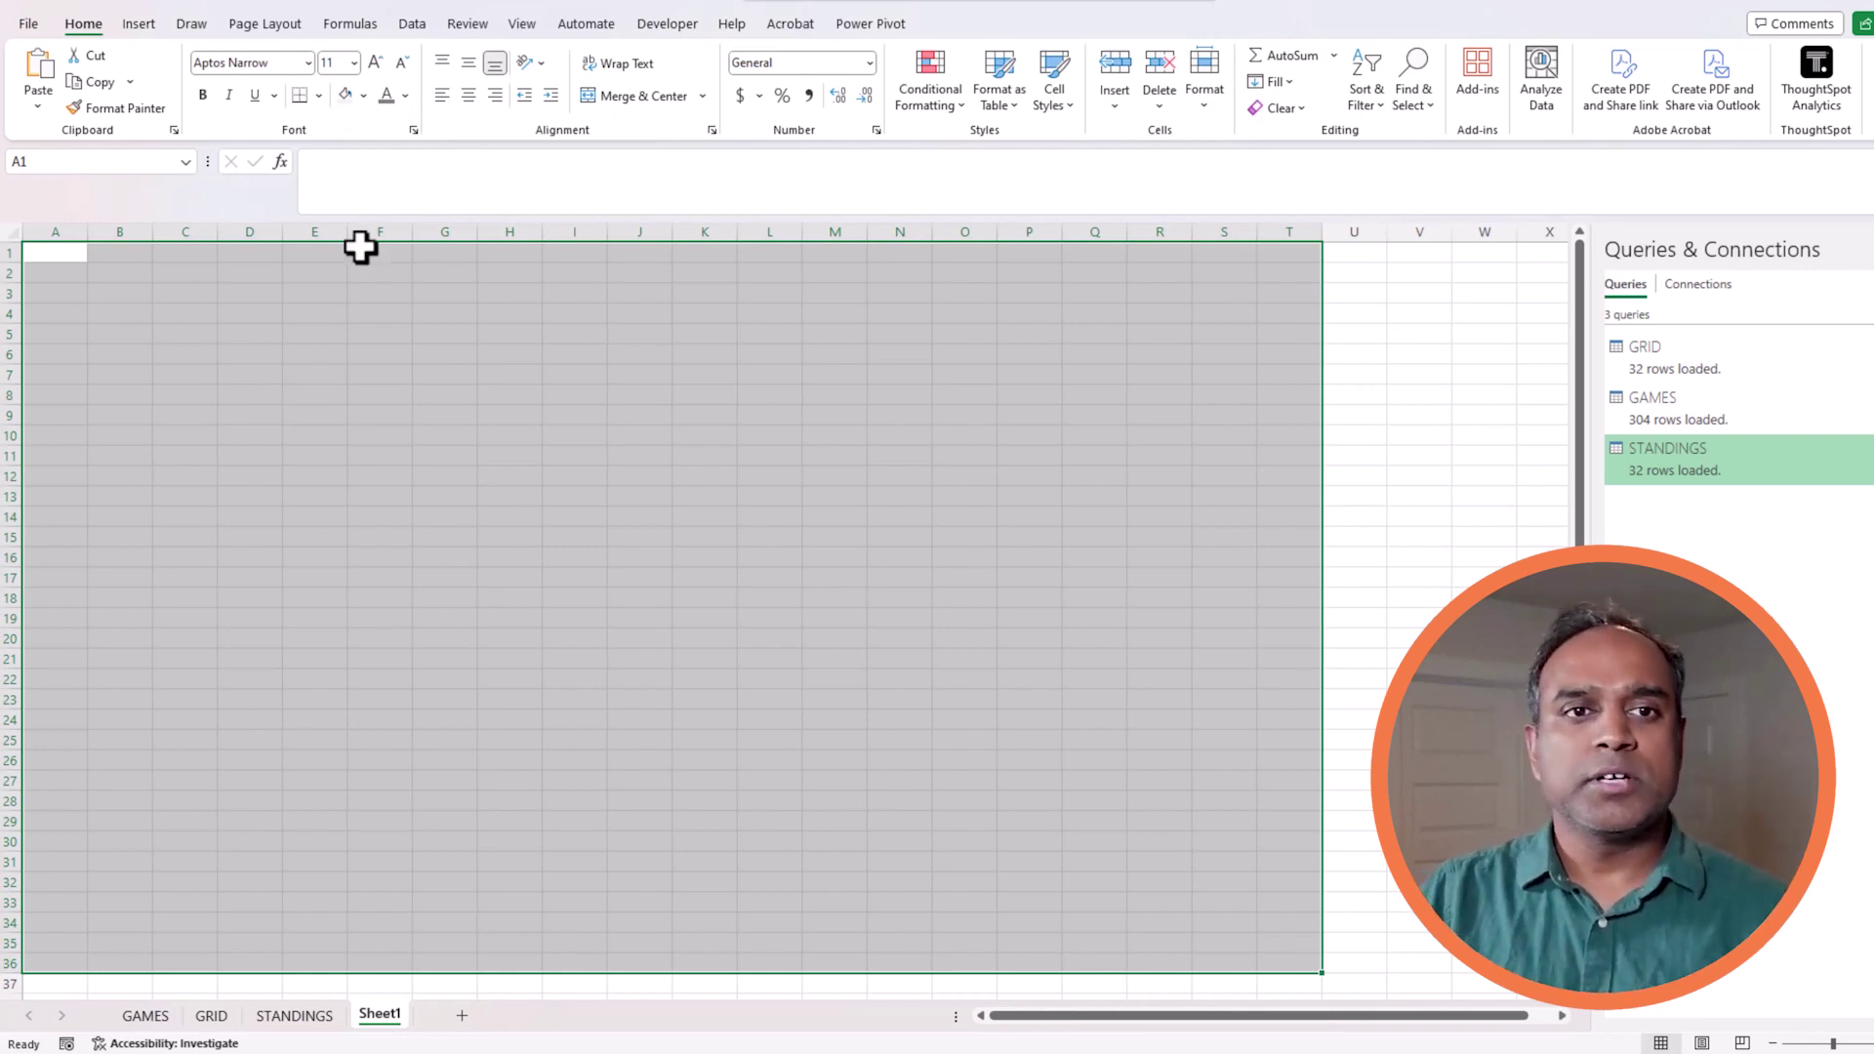
click(363, 94)
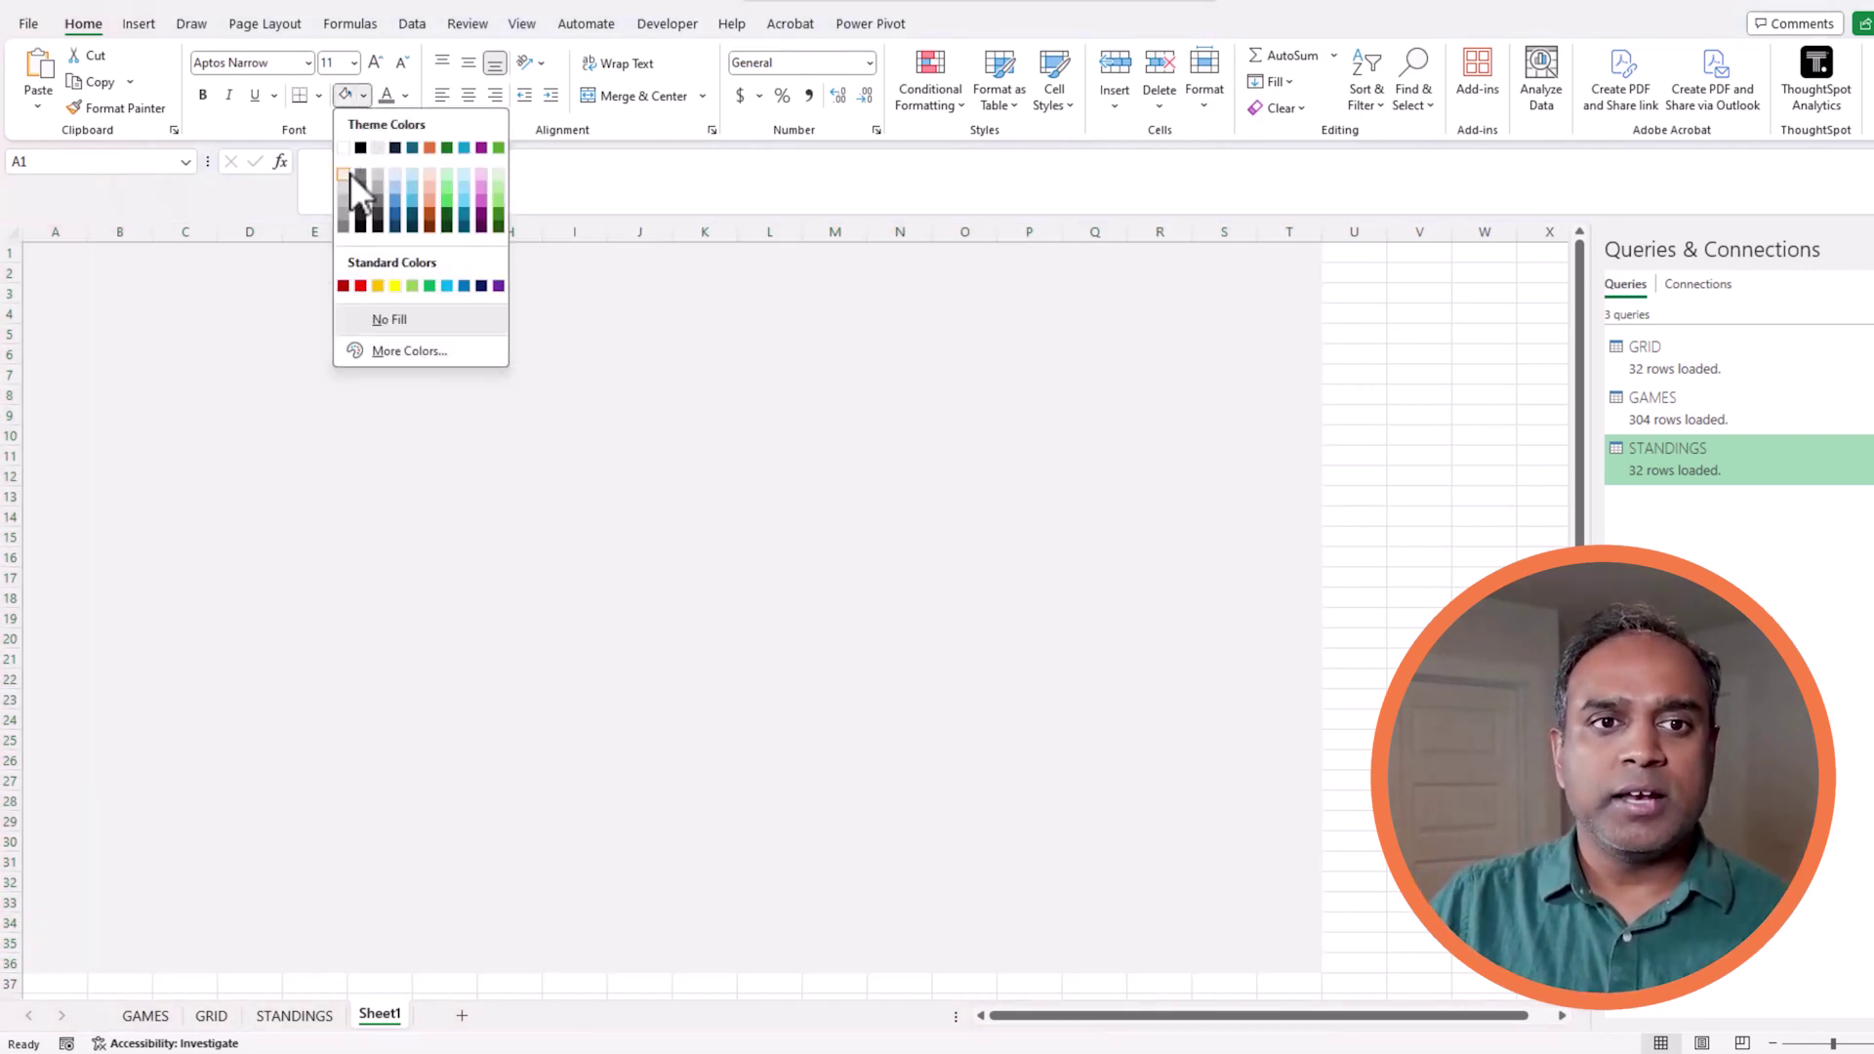
click(349, 172)
click(345, 450)
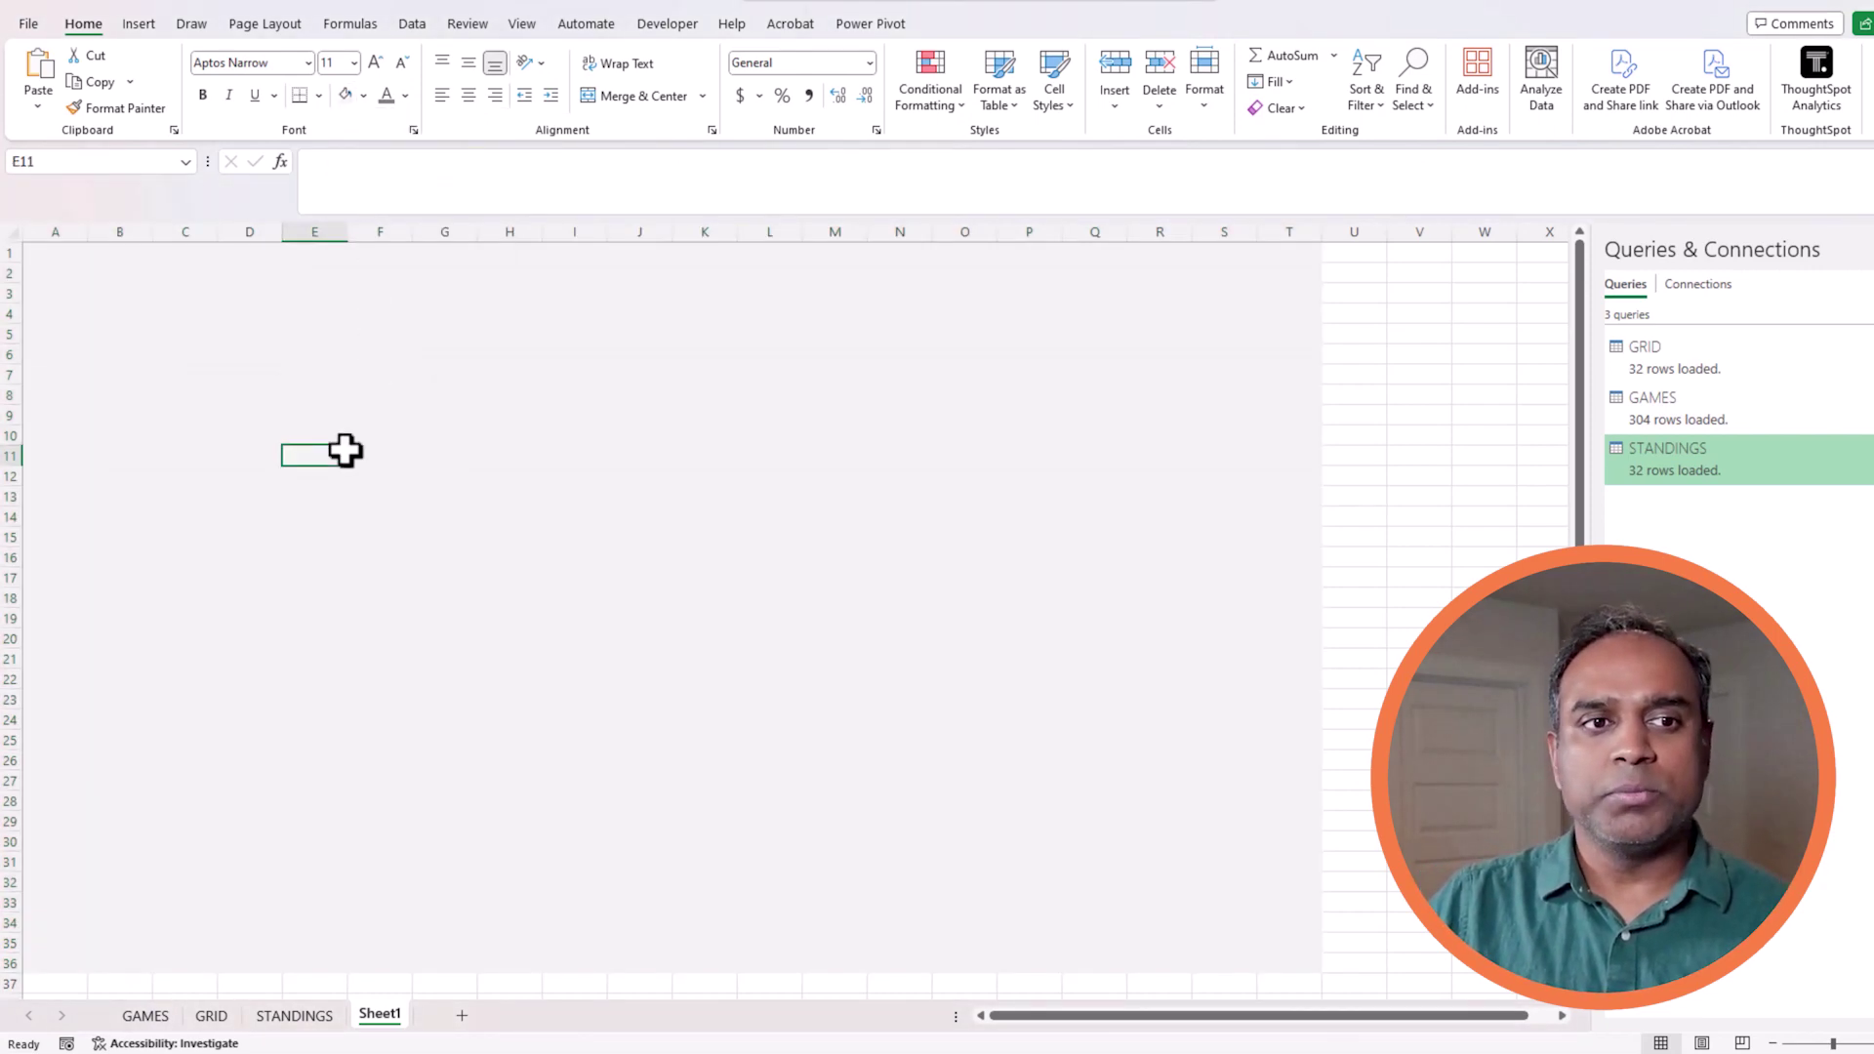
- Rename Sheet1 to 'Week Schedule'
double_click(385, 1015)
text(Wee)
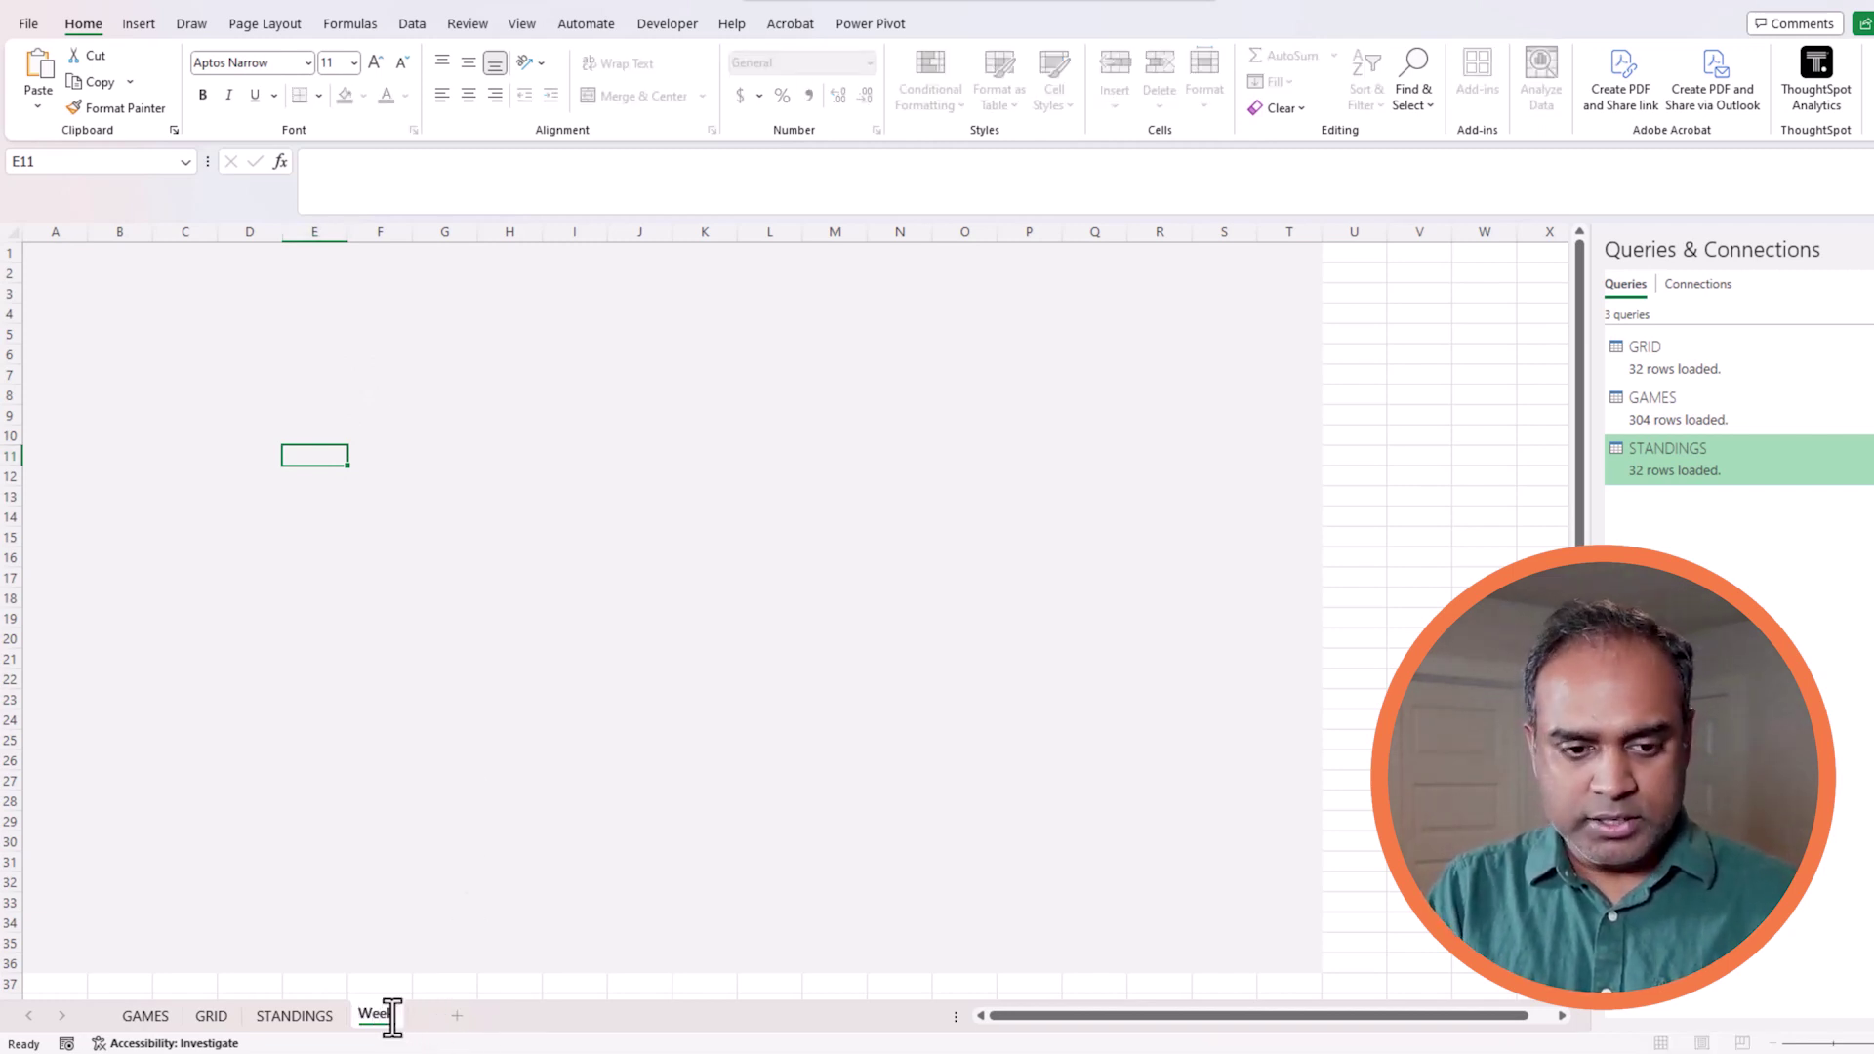
text(kly)
key(BackSpace)
key(BackSpace)
text(Sc)
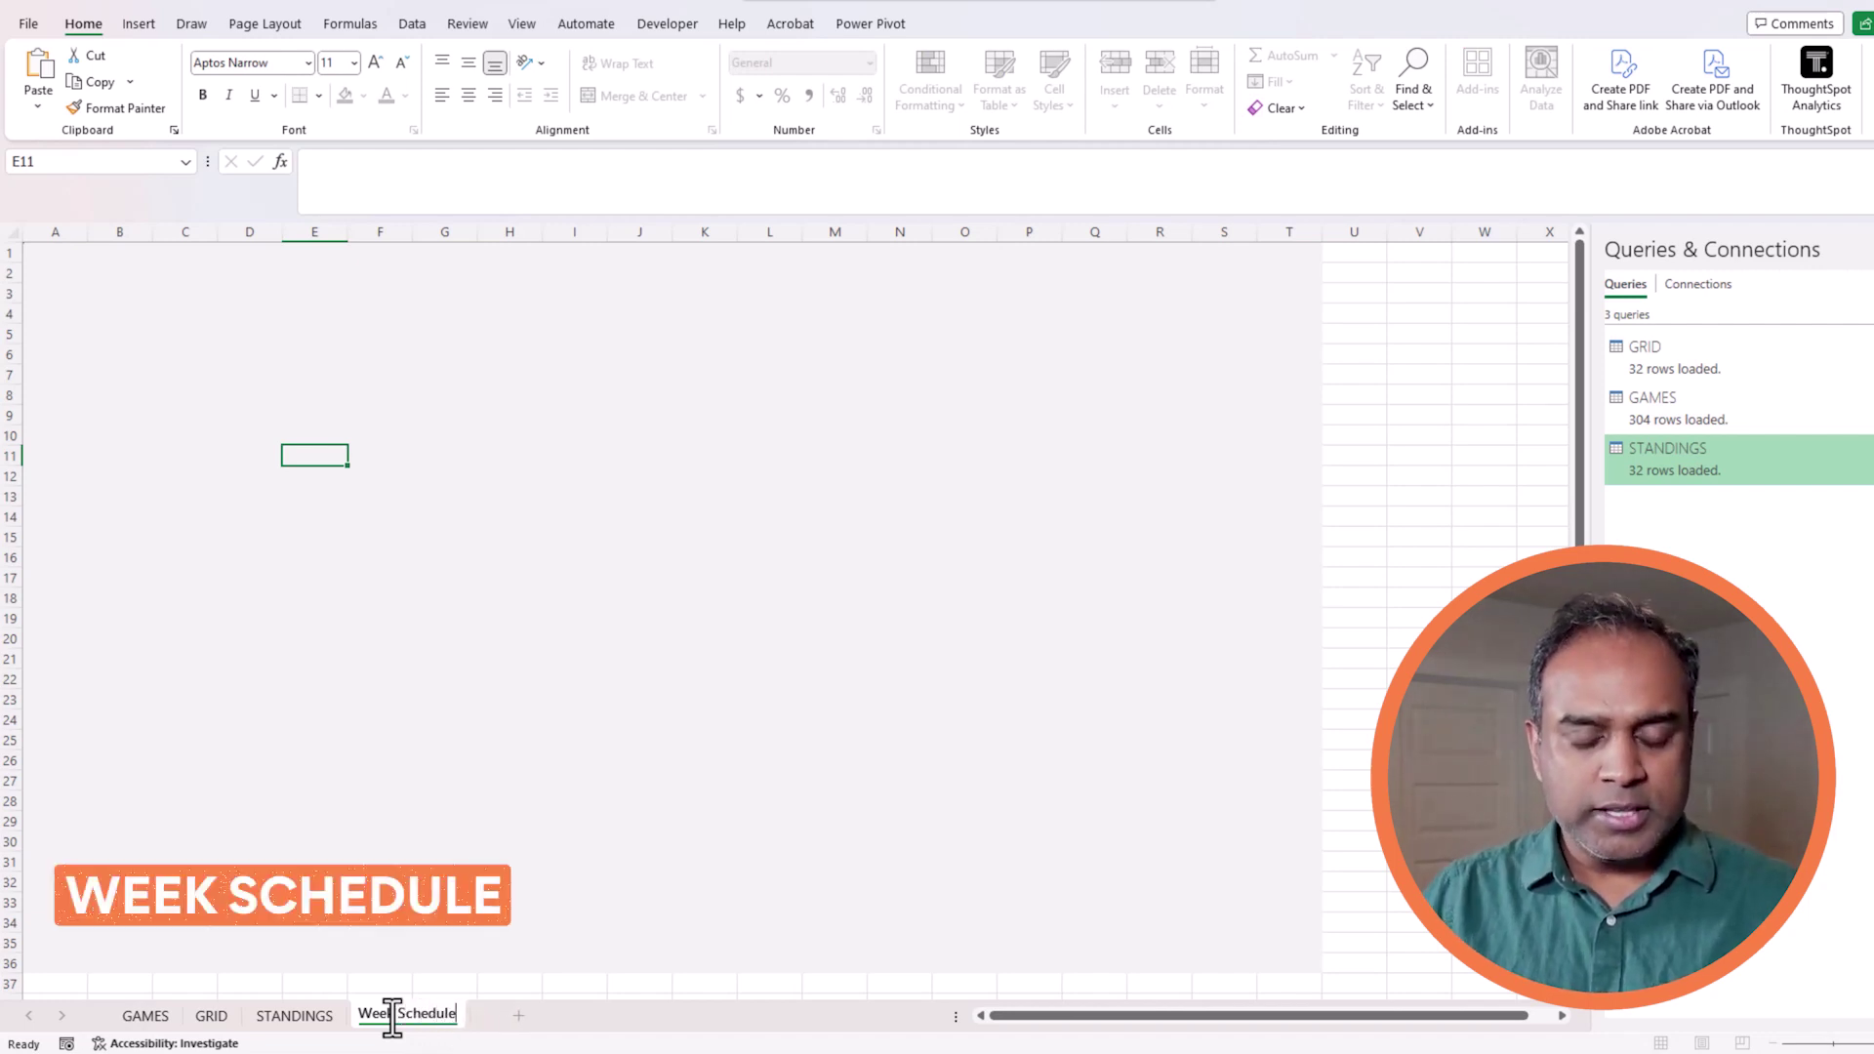
text(hedule)
key(Return)
- Add a new sheet and name it 'Help'
click(515, 1015)
double_click(505, 1014)
text(Help)
key(Return)
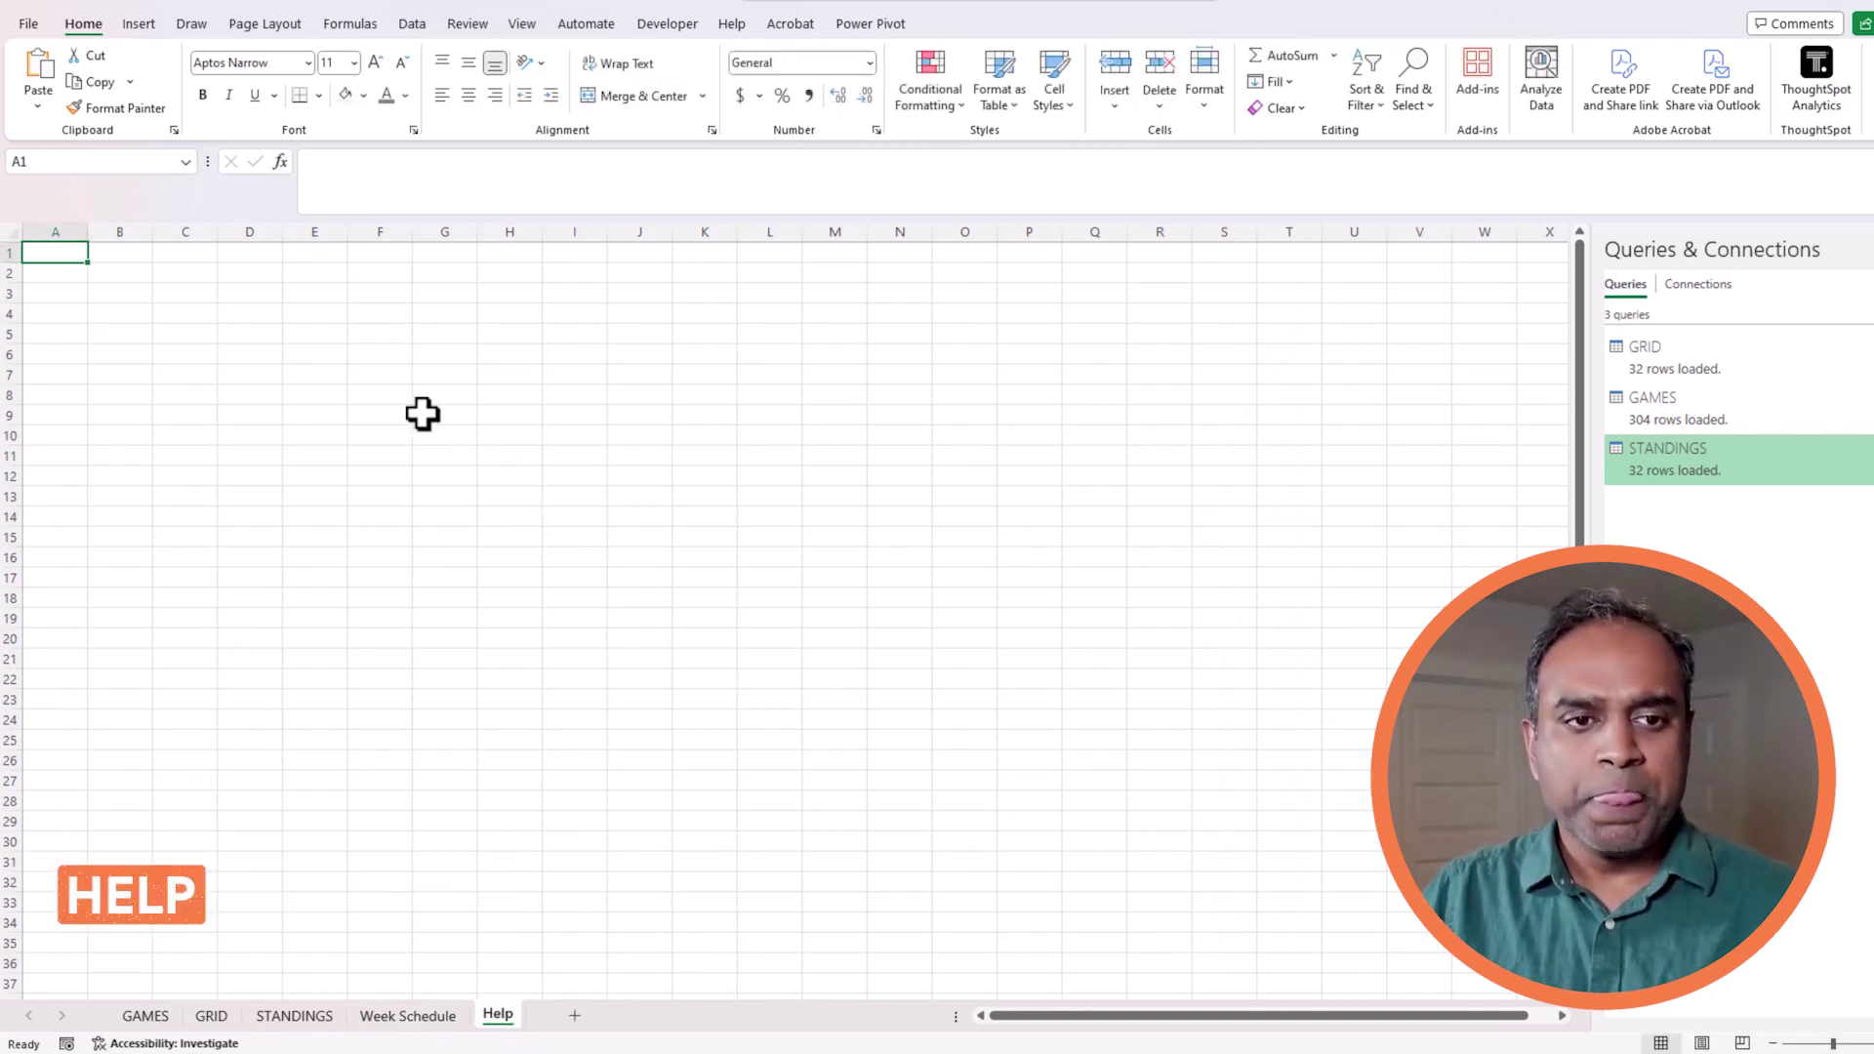
- Enter =SEQUENCE(18,1) in E4 to list weeks 1 through 18
click(342, 310)
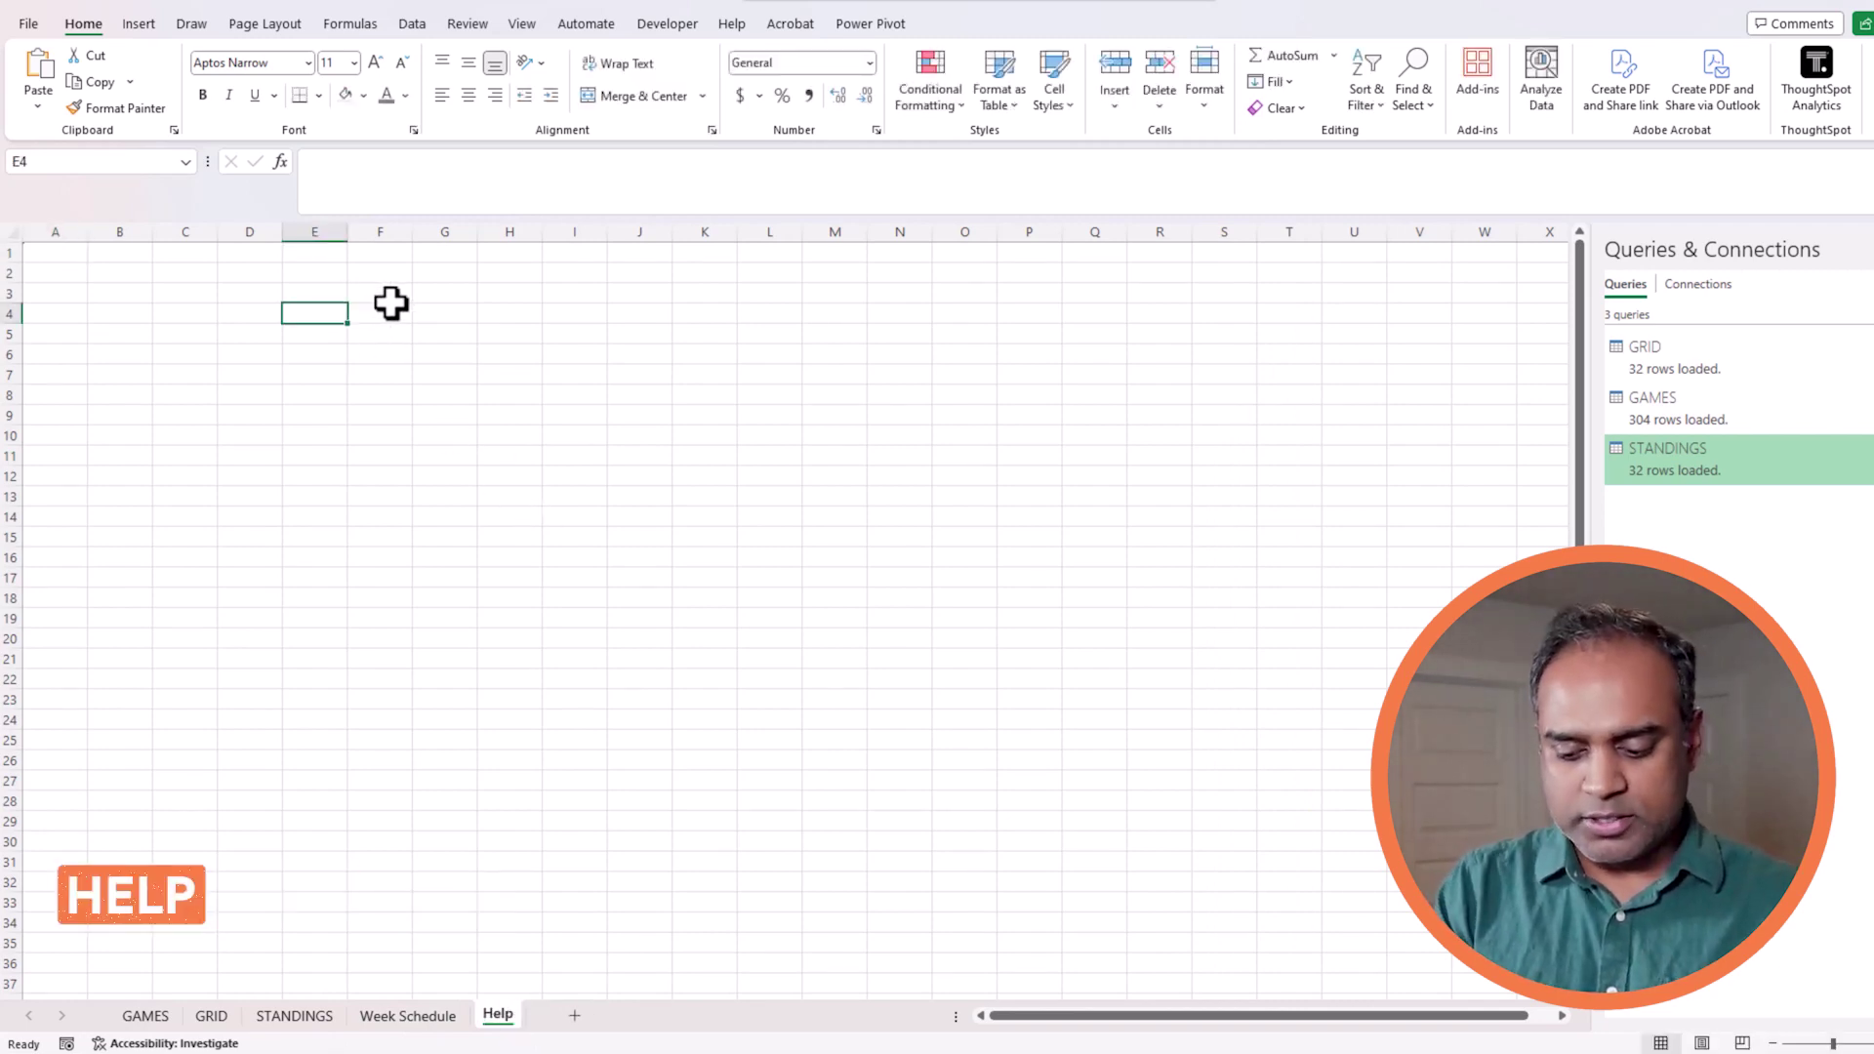
text(=sequence()
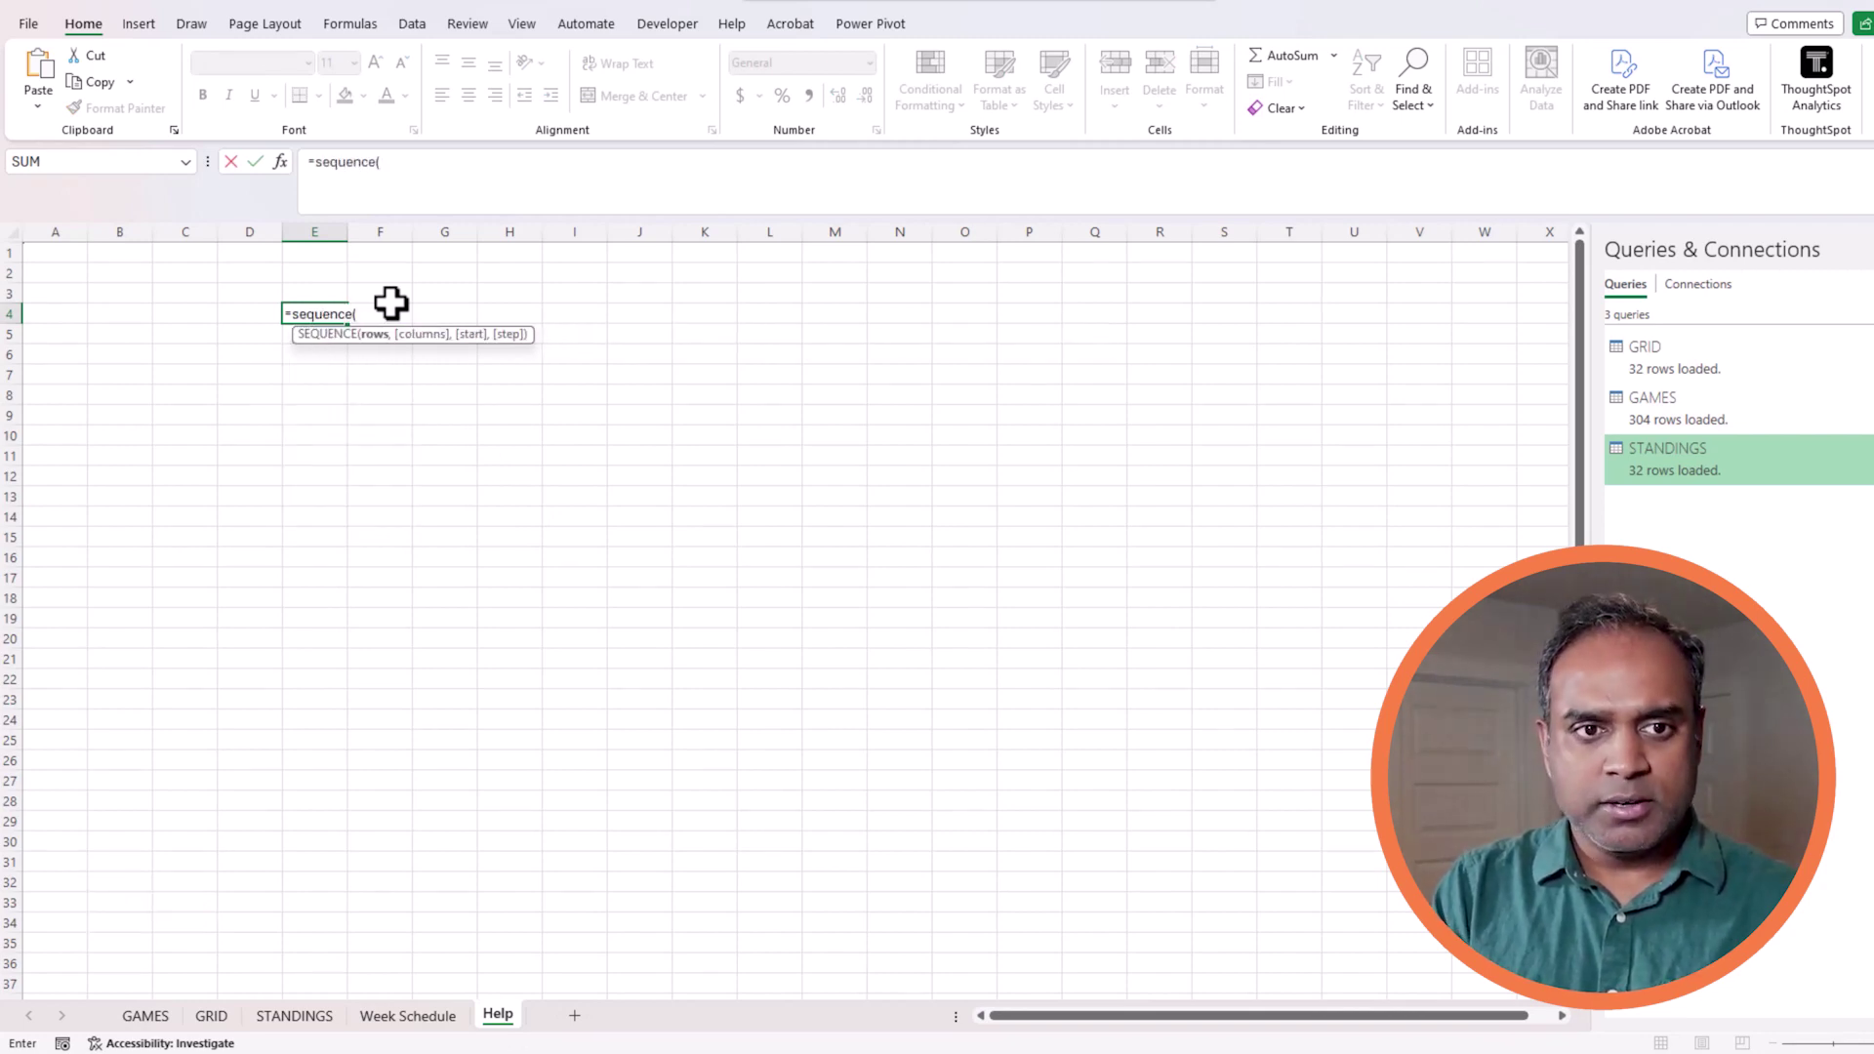
text(18,)
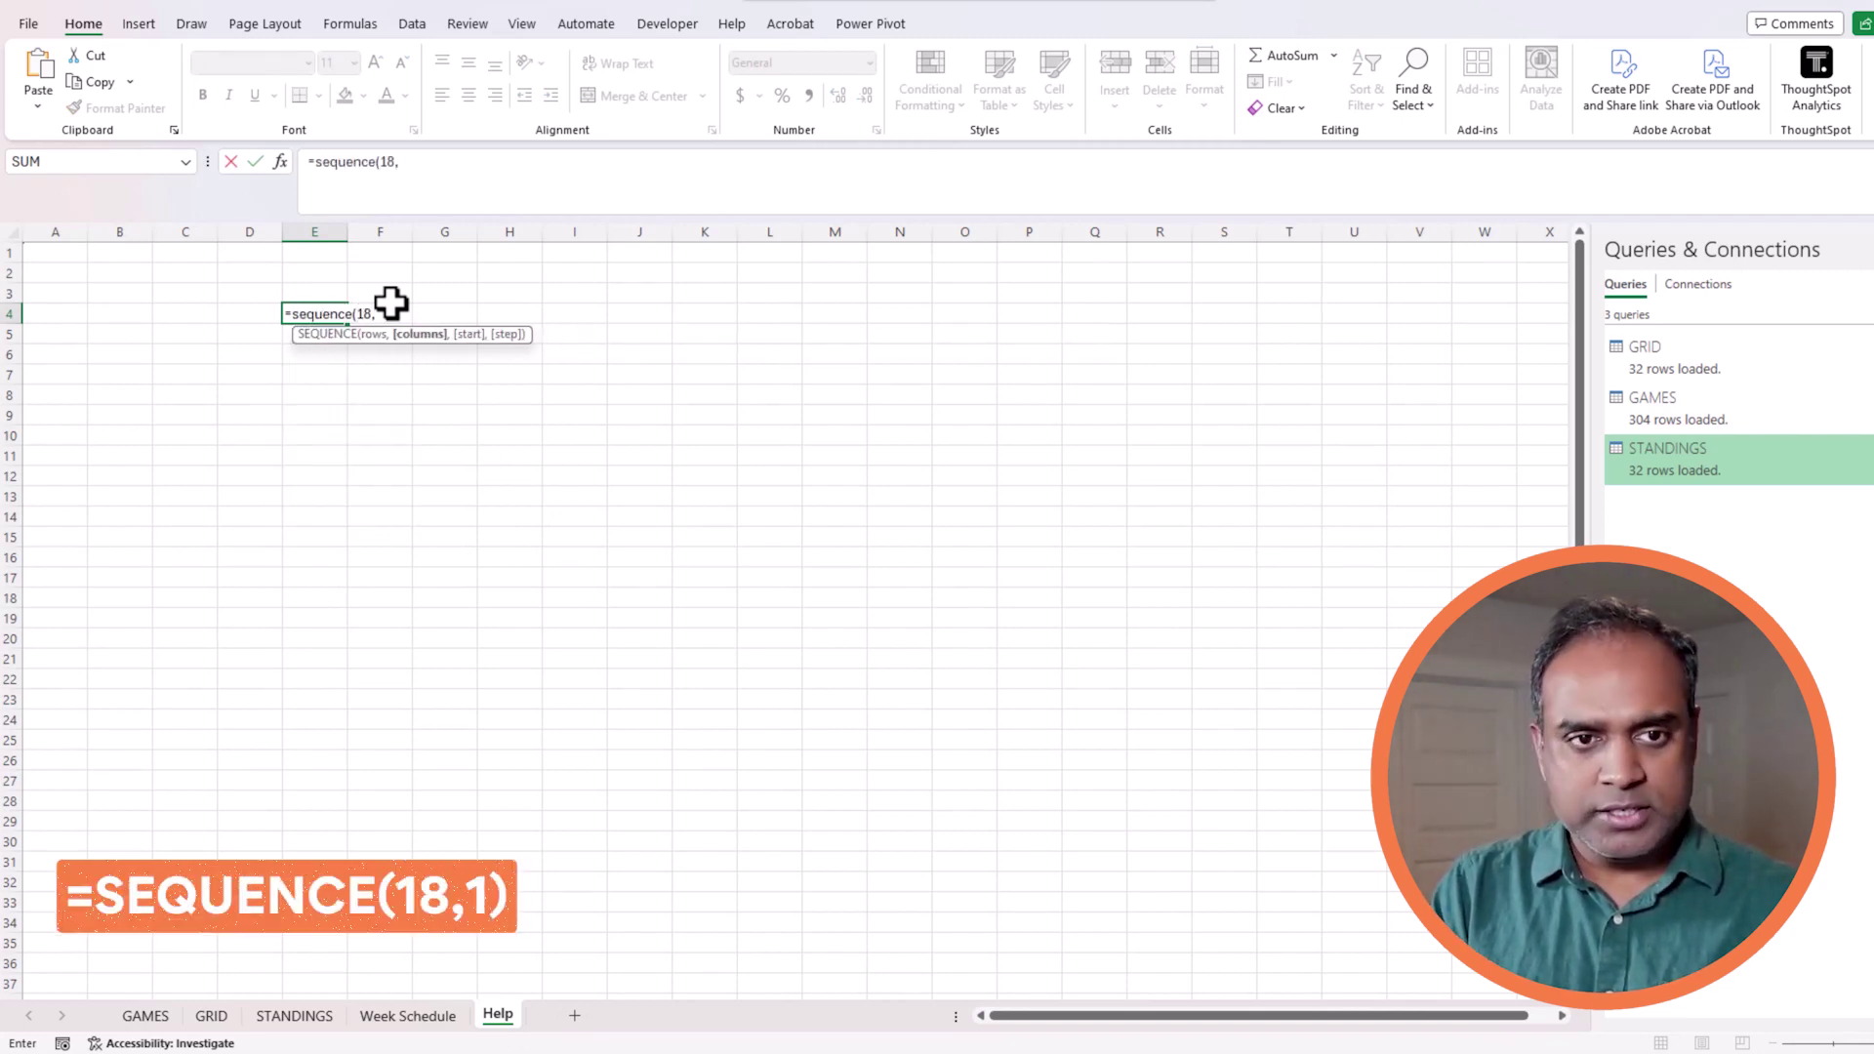
text(1))
key(Return)
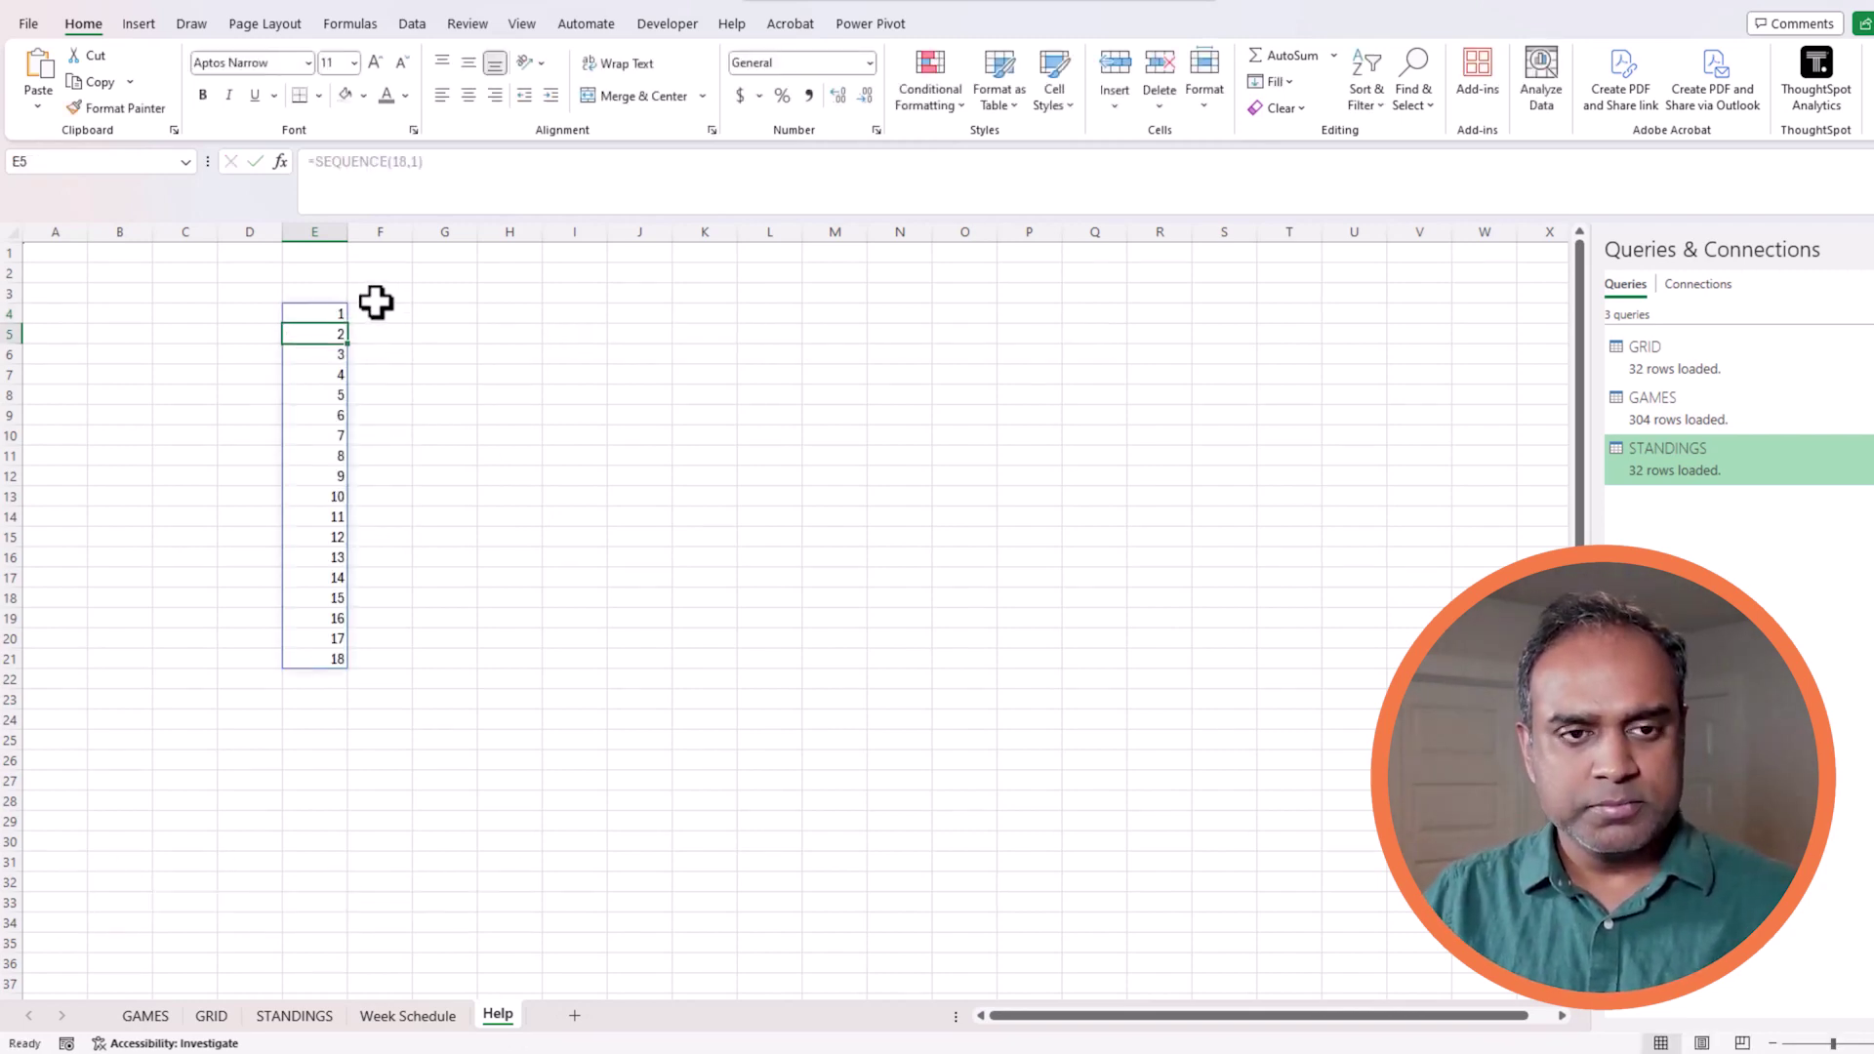
- Create a PivotTable from the week list, placed at E25 on the Help sheet
click(336, 314)
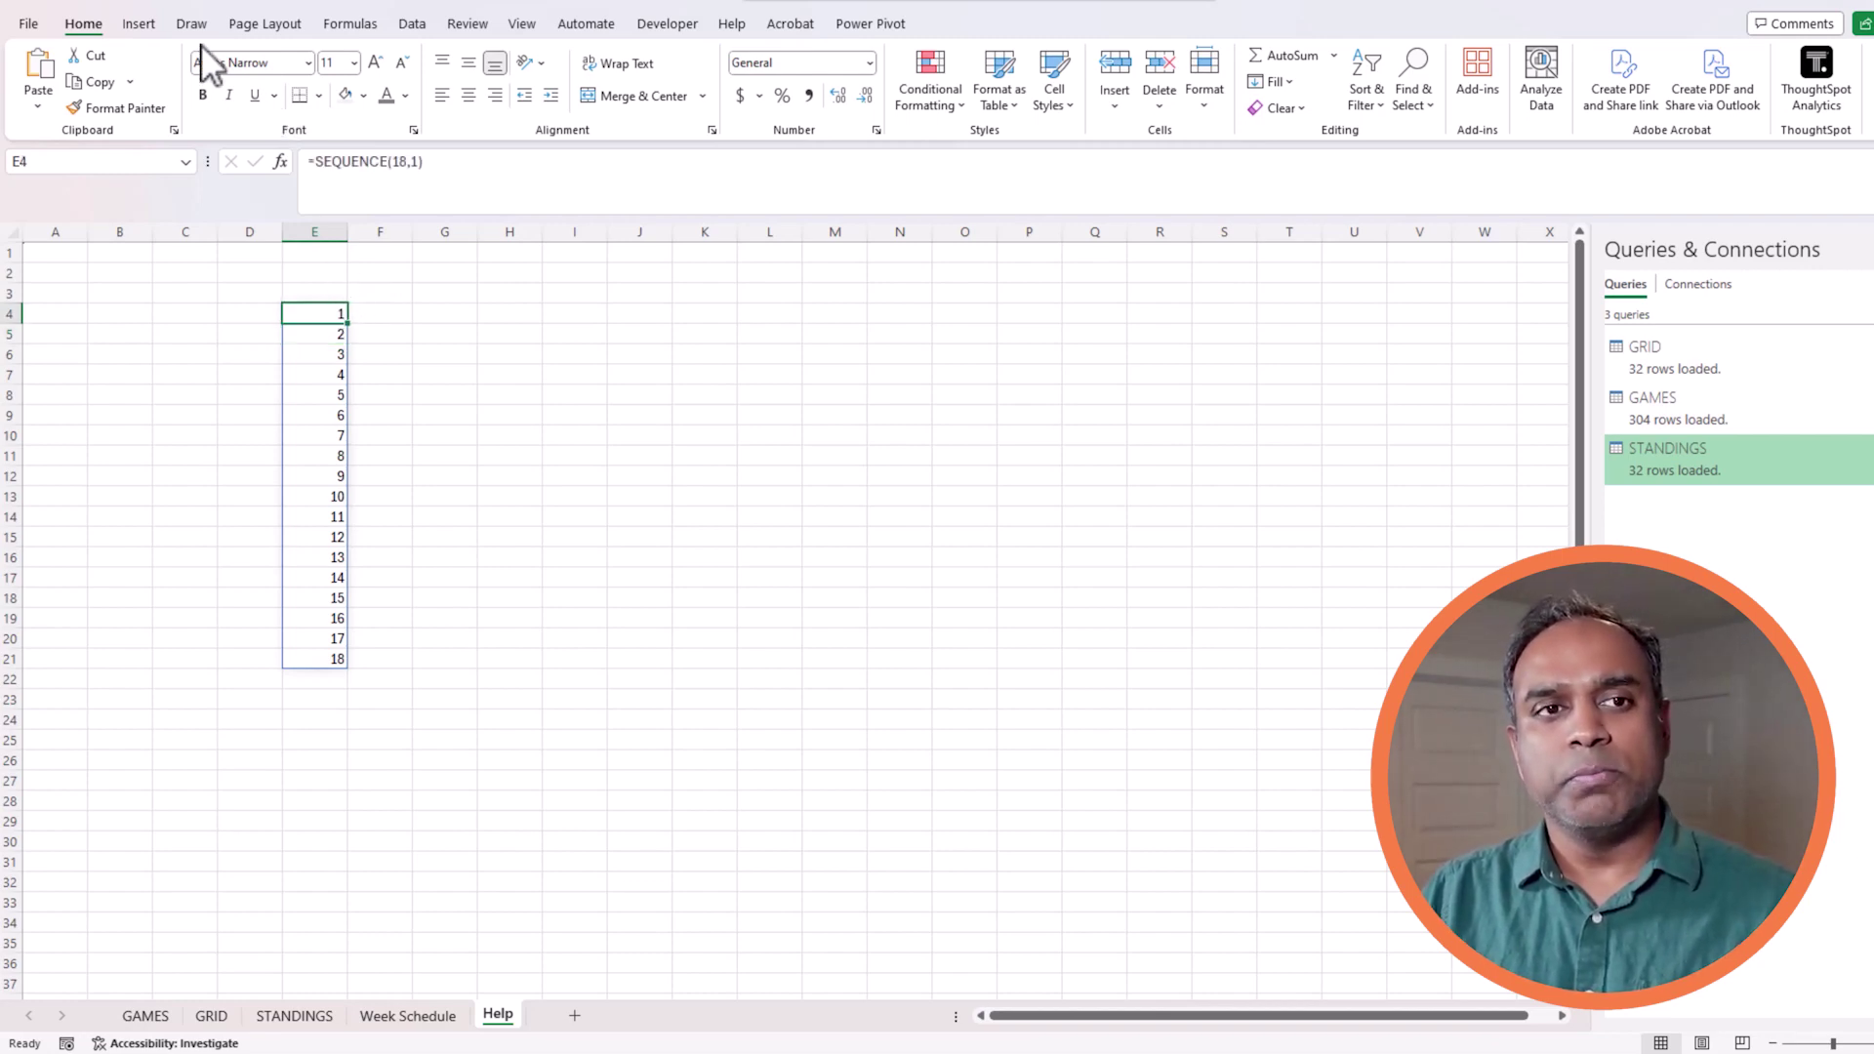
key(alt+n)
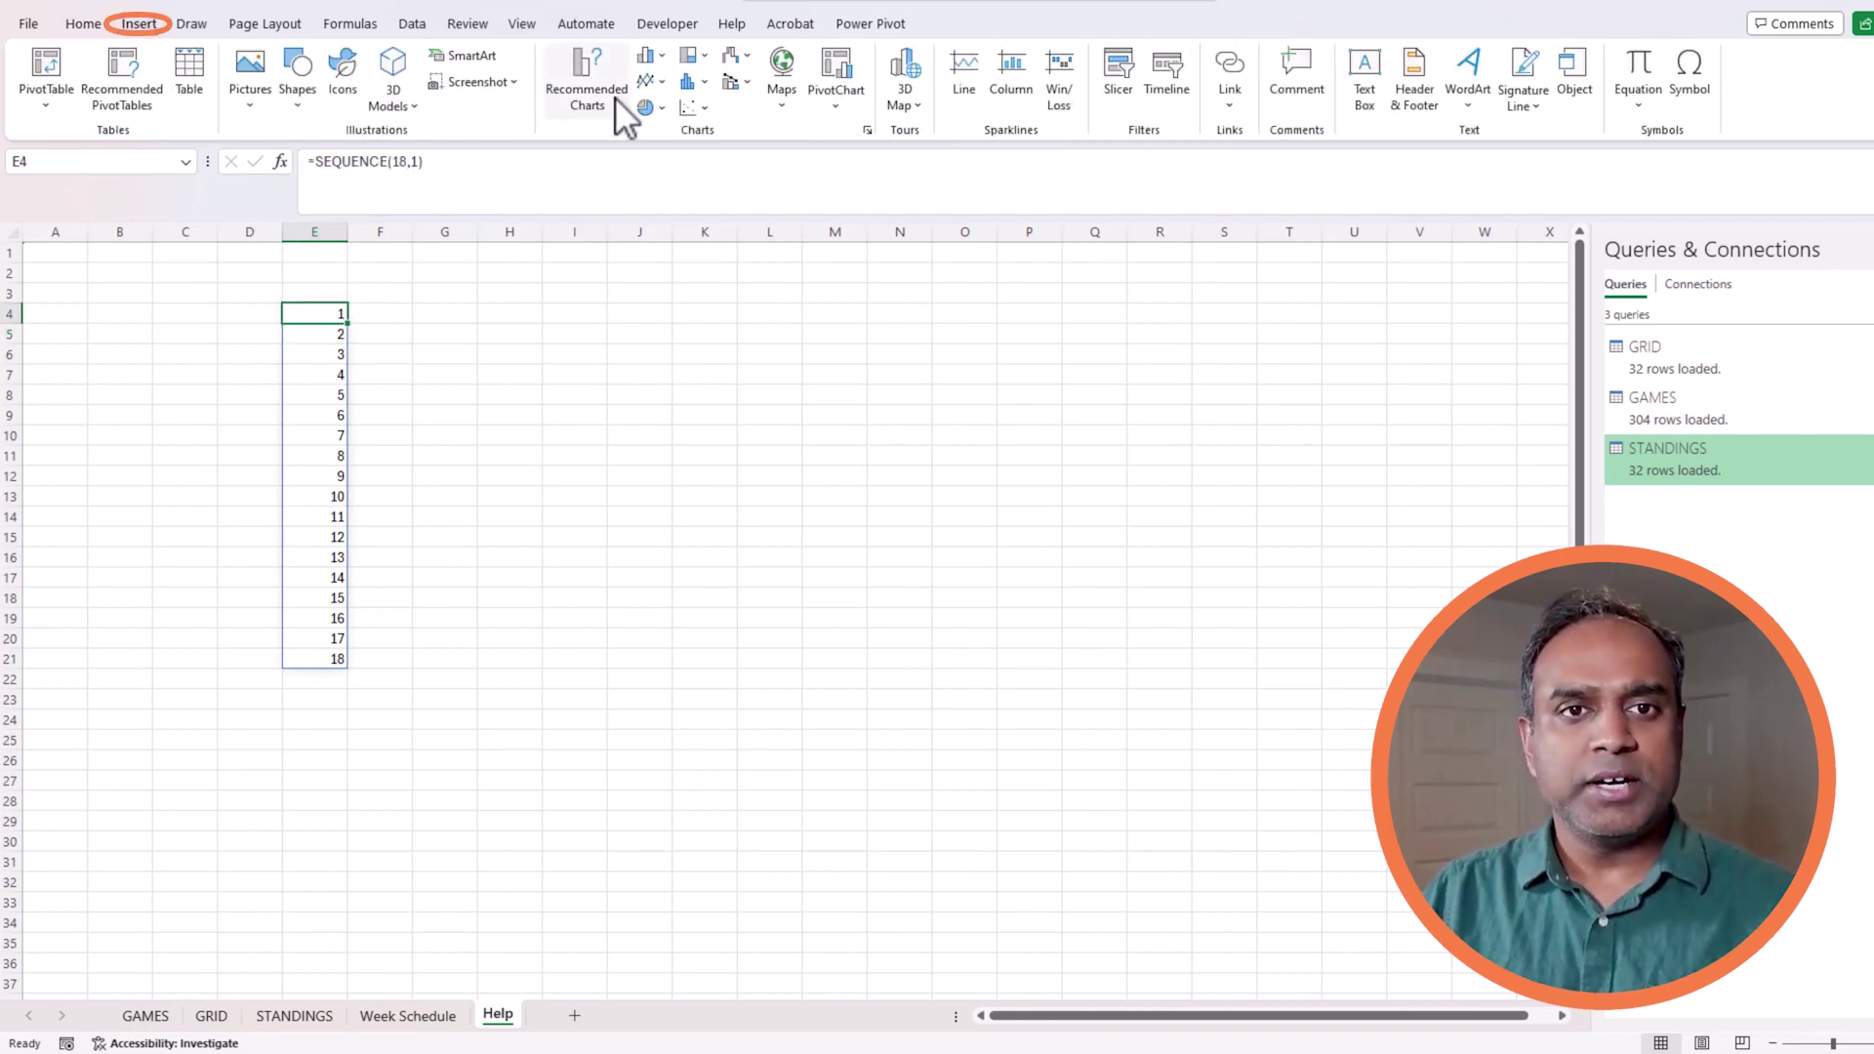
click(46, 78)
click(1059, 537)
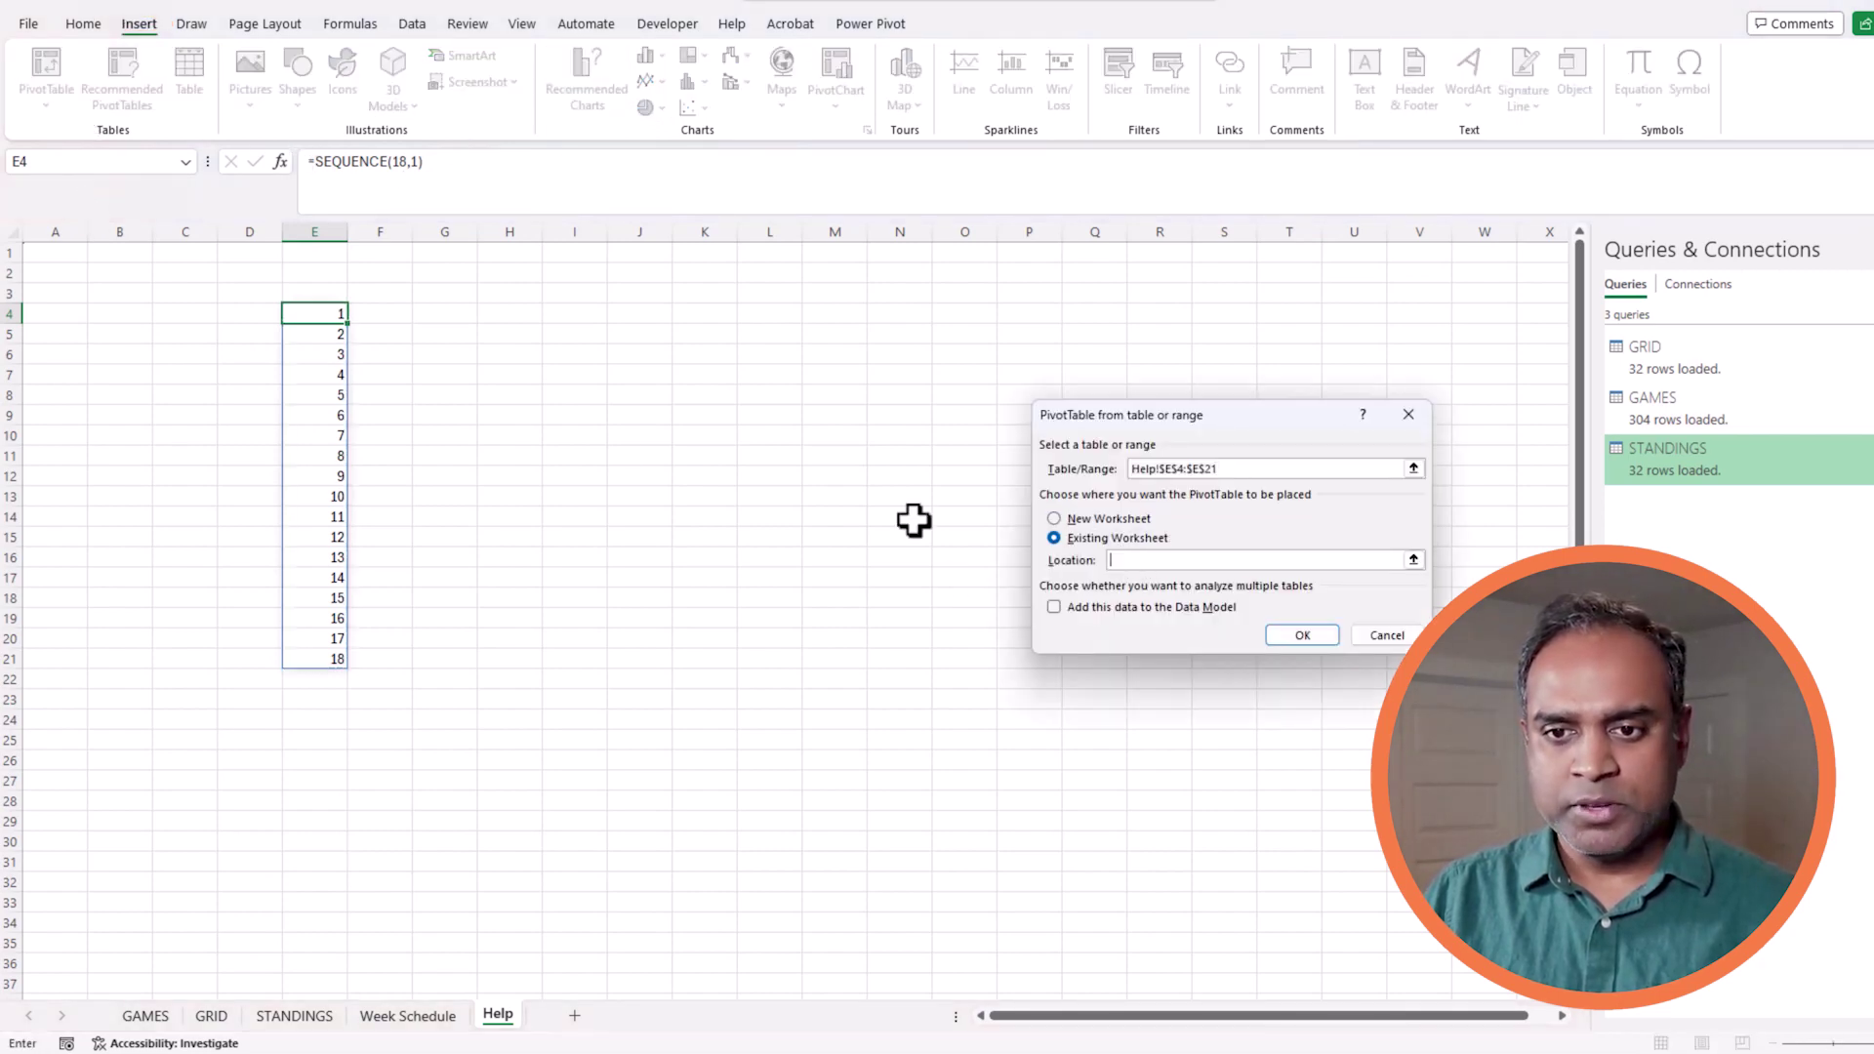
click(318, 738)
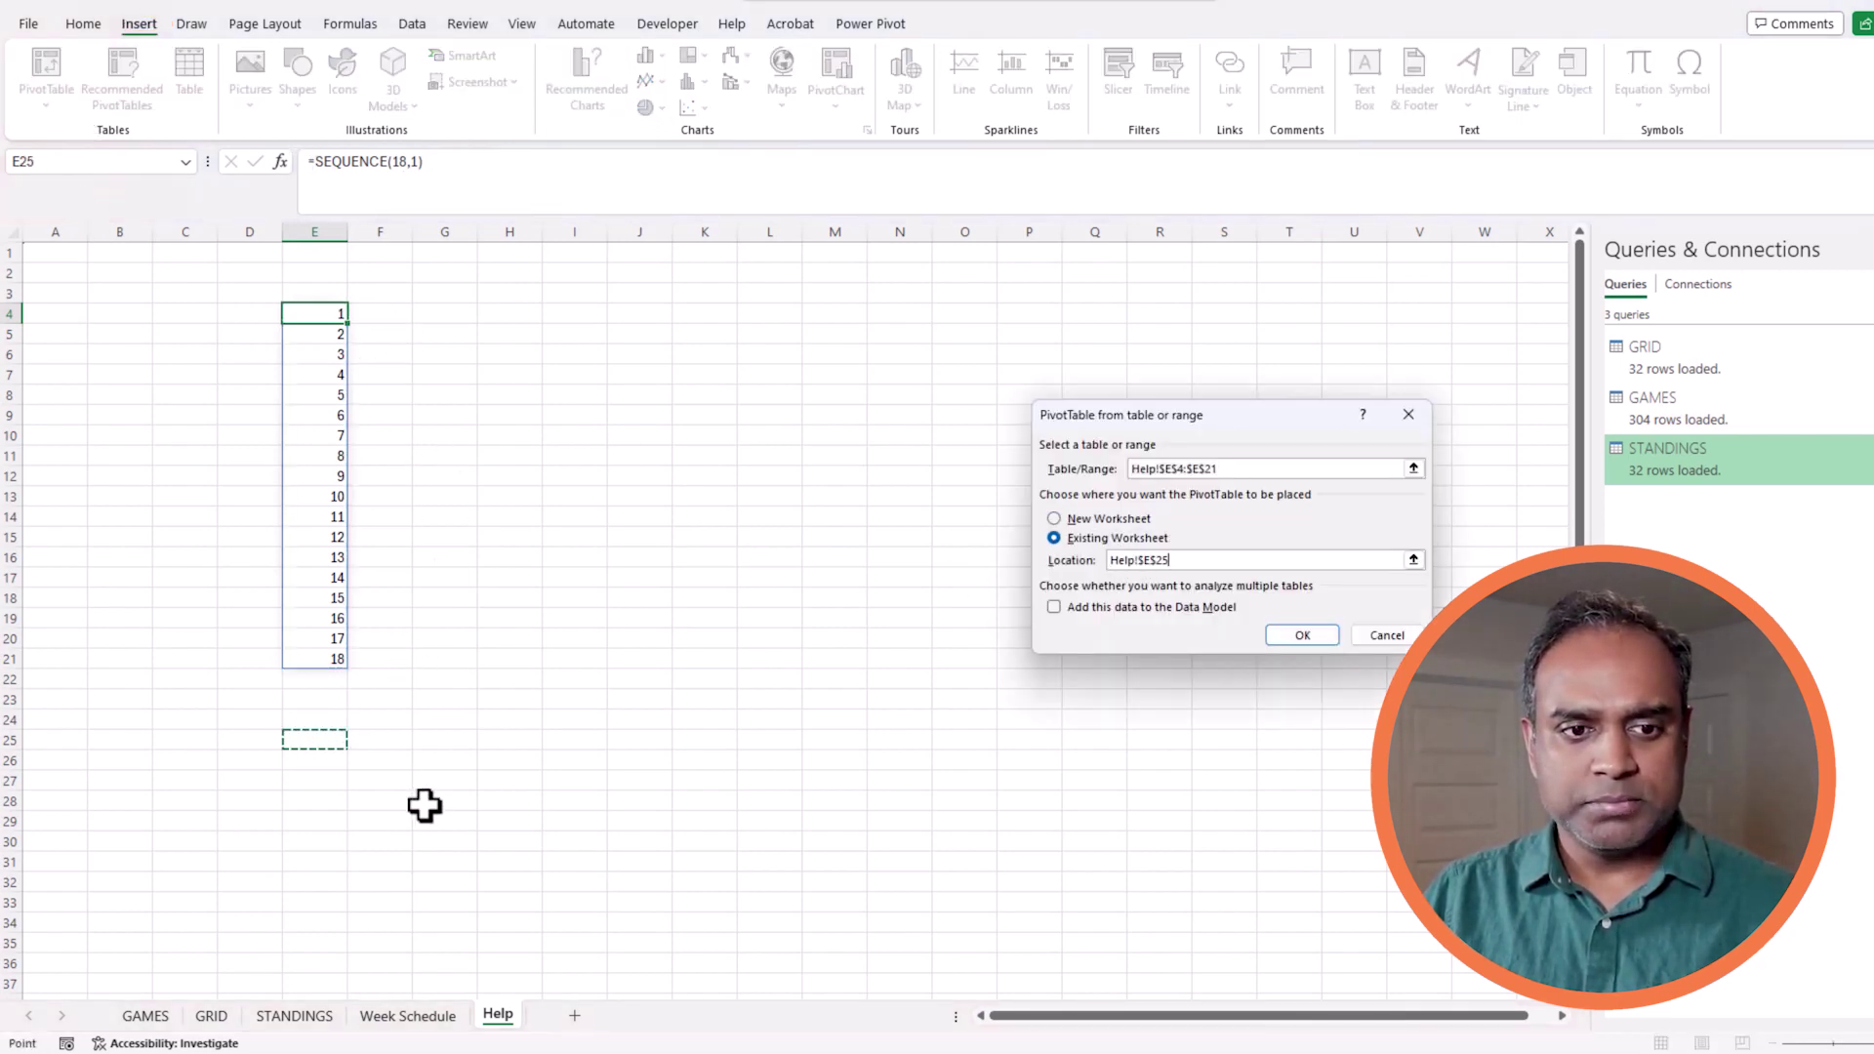
click(1278, 636)
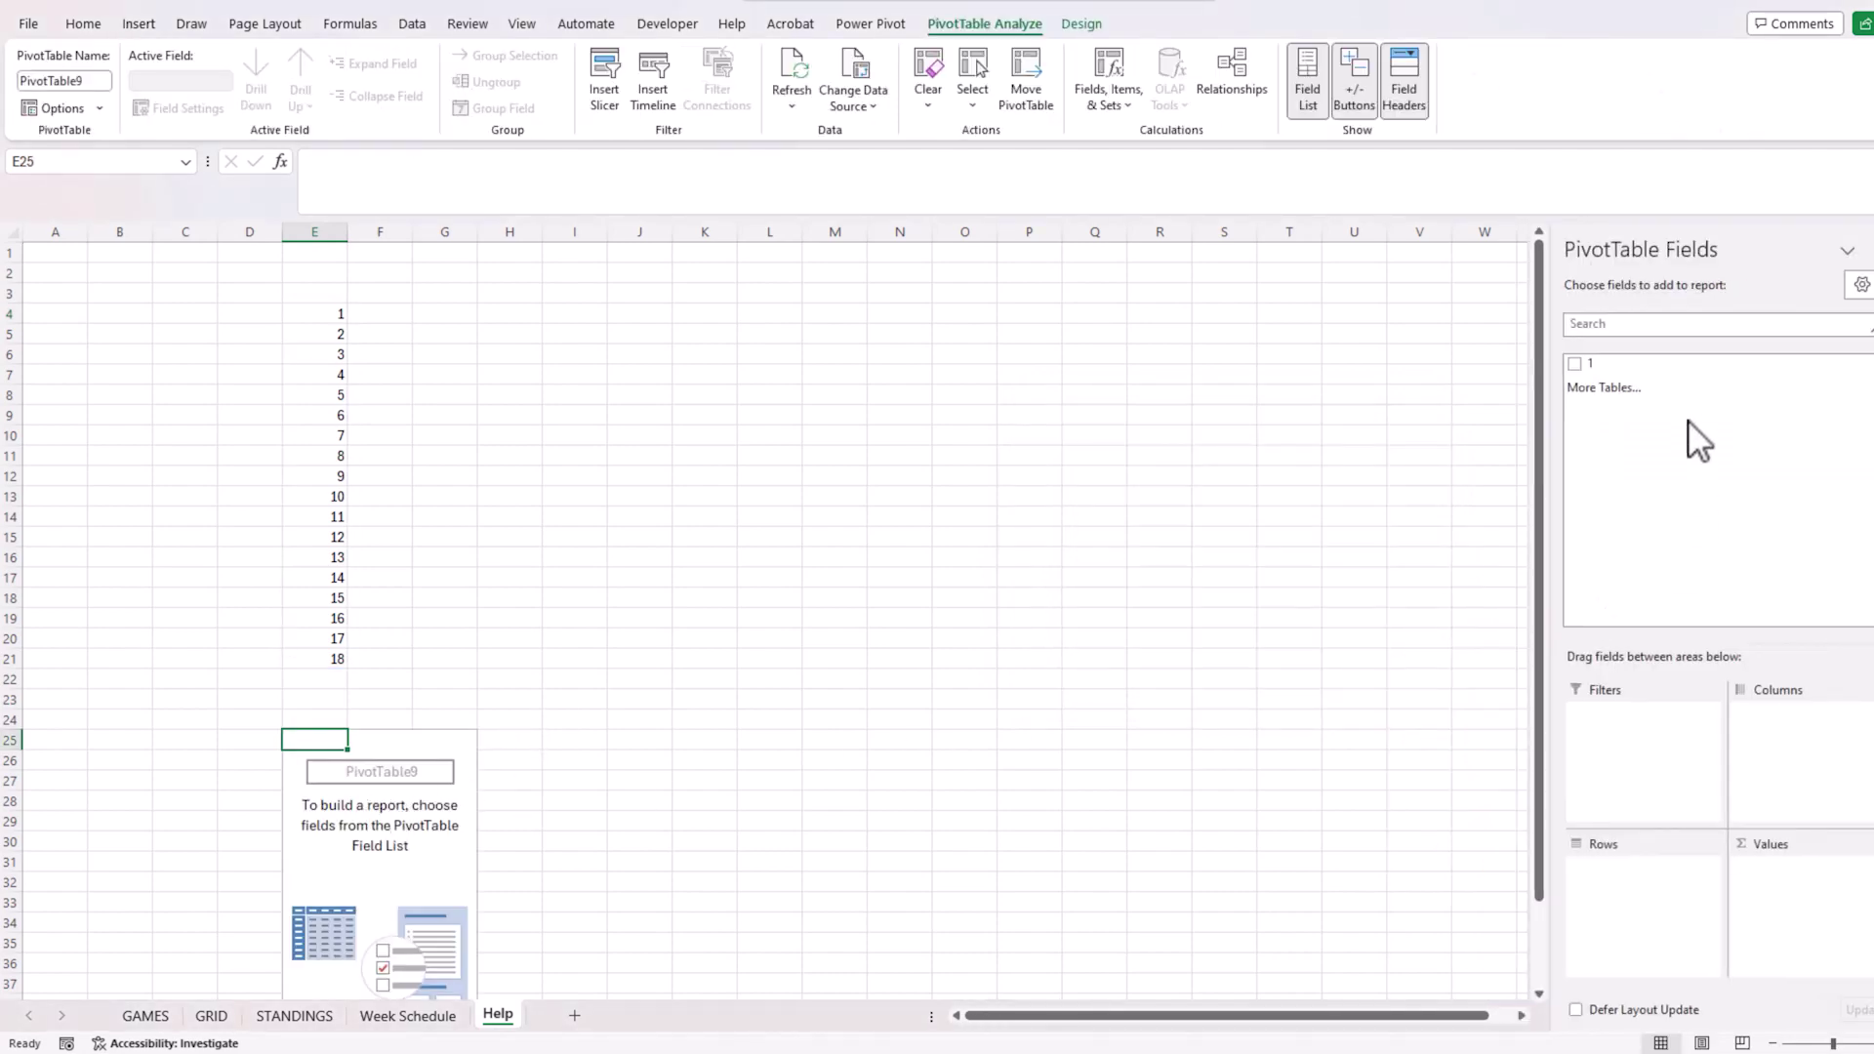
- Put the week field into the pivot's Rows and add the header WEEK in E3
click(330, 313)
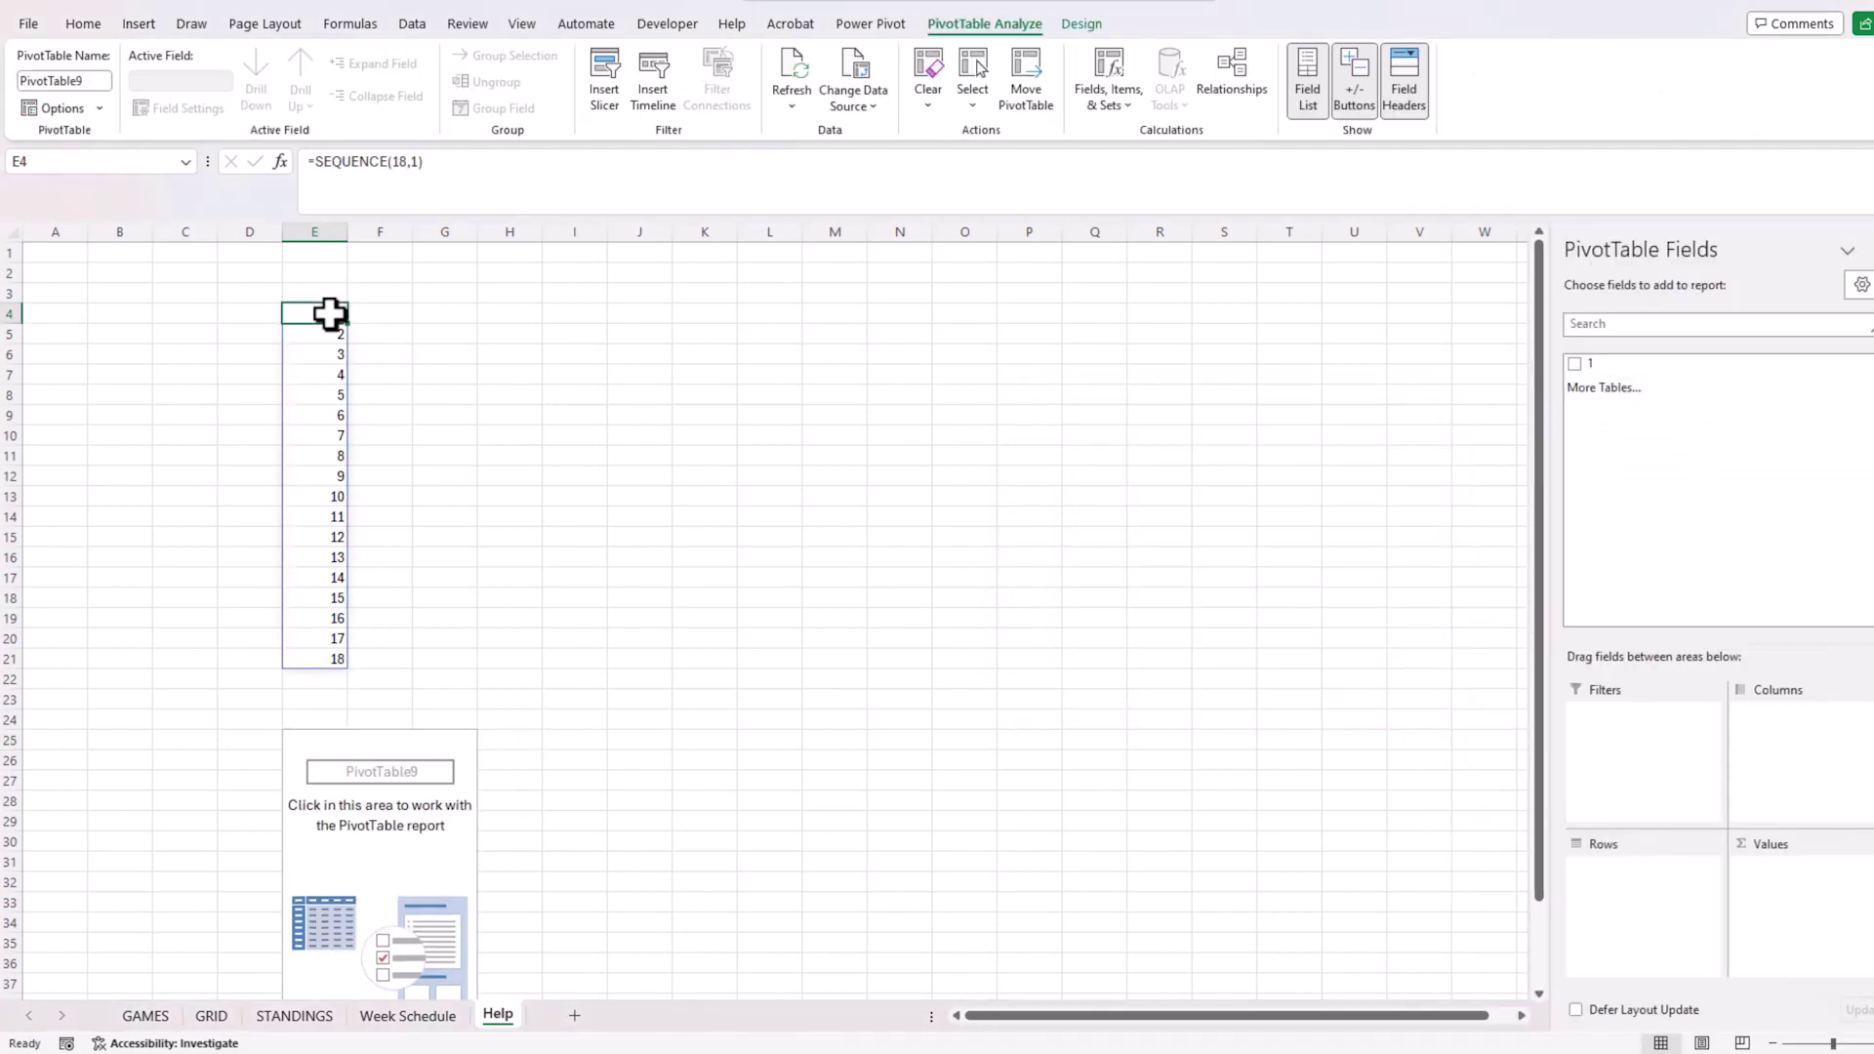
click(402, 782)
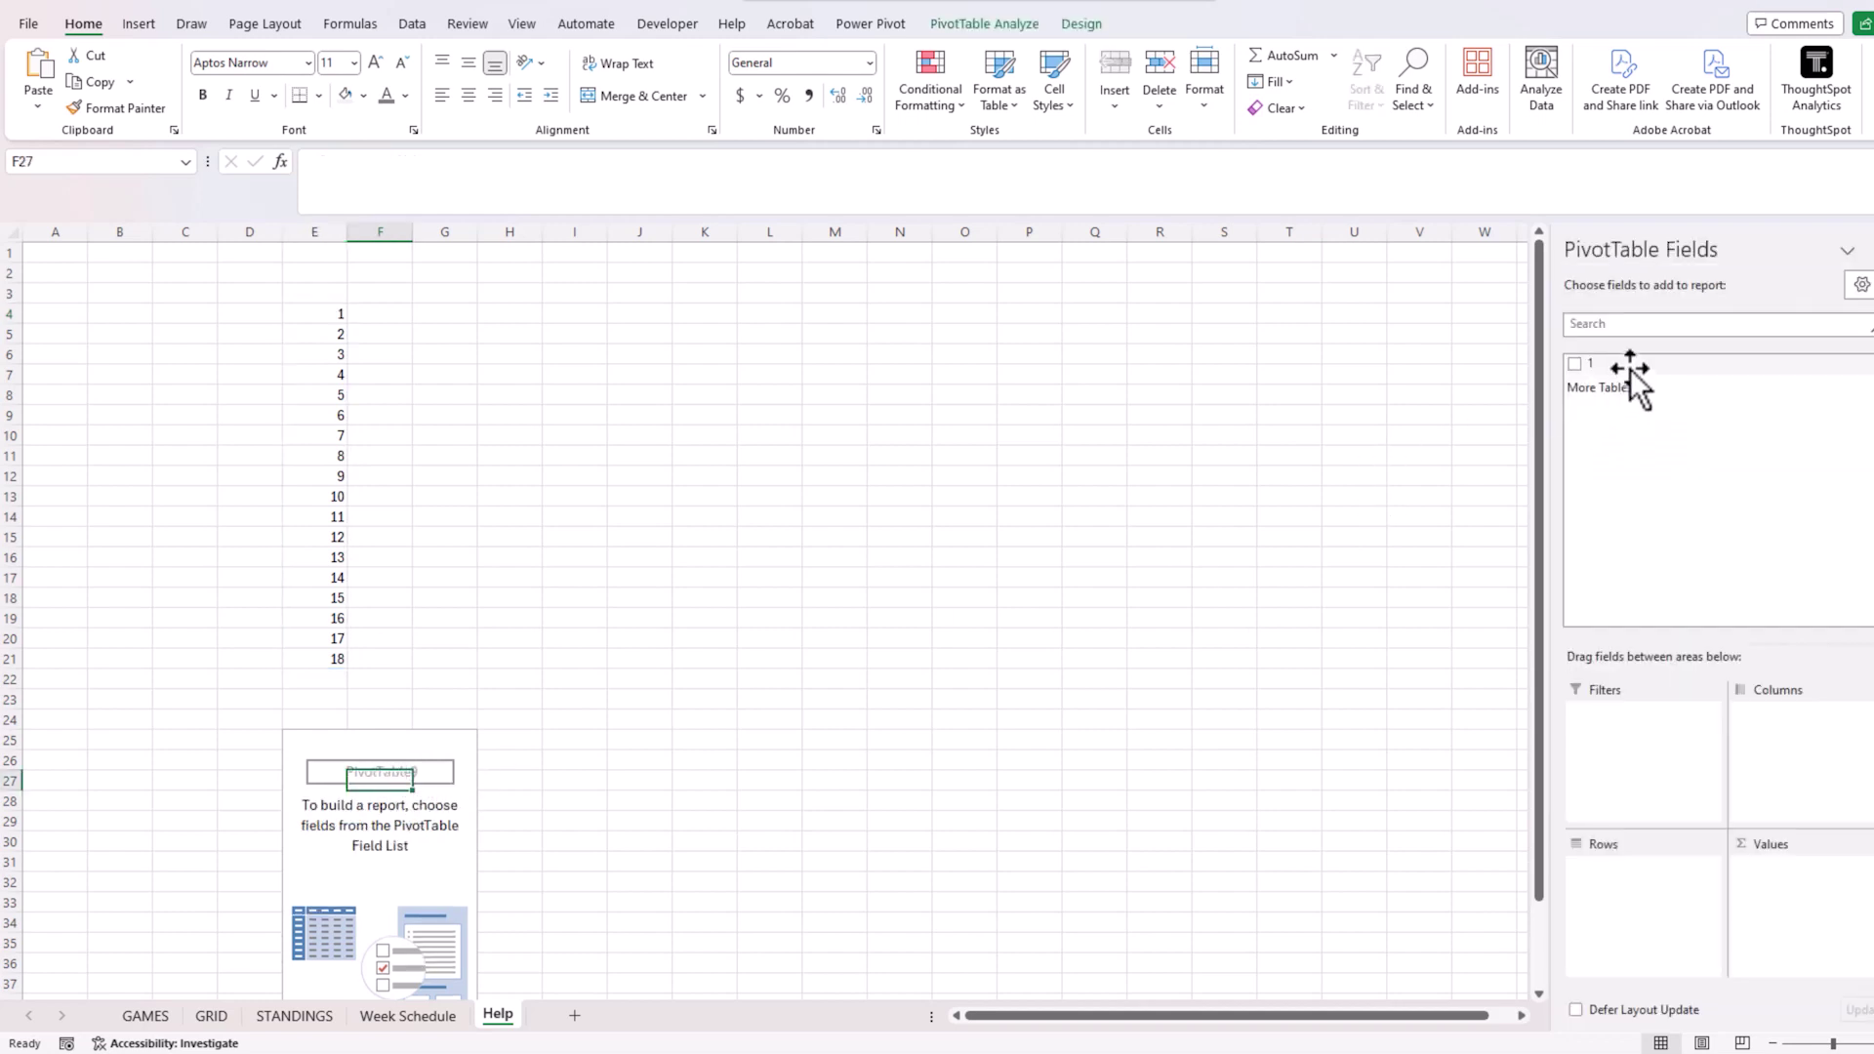
drag(1630, 369, 1592, 893)
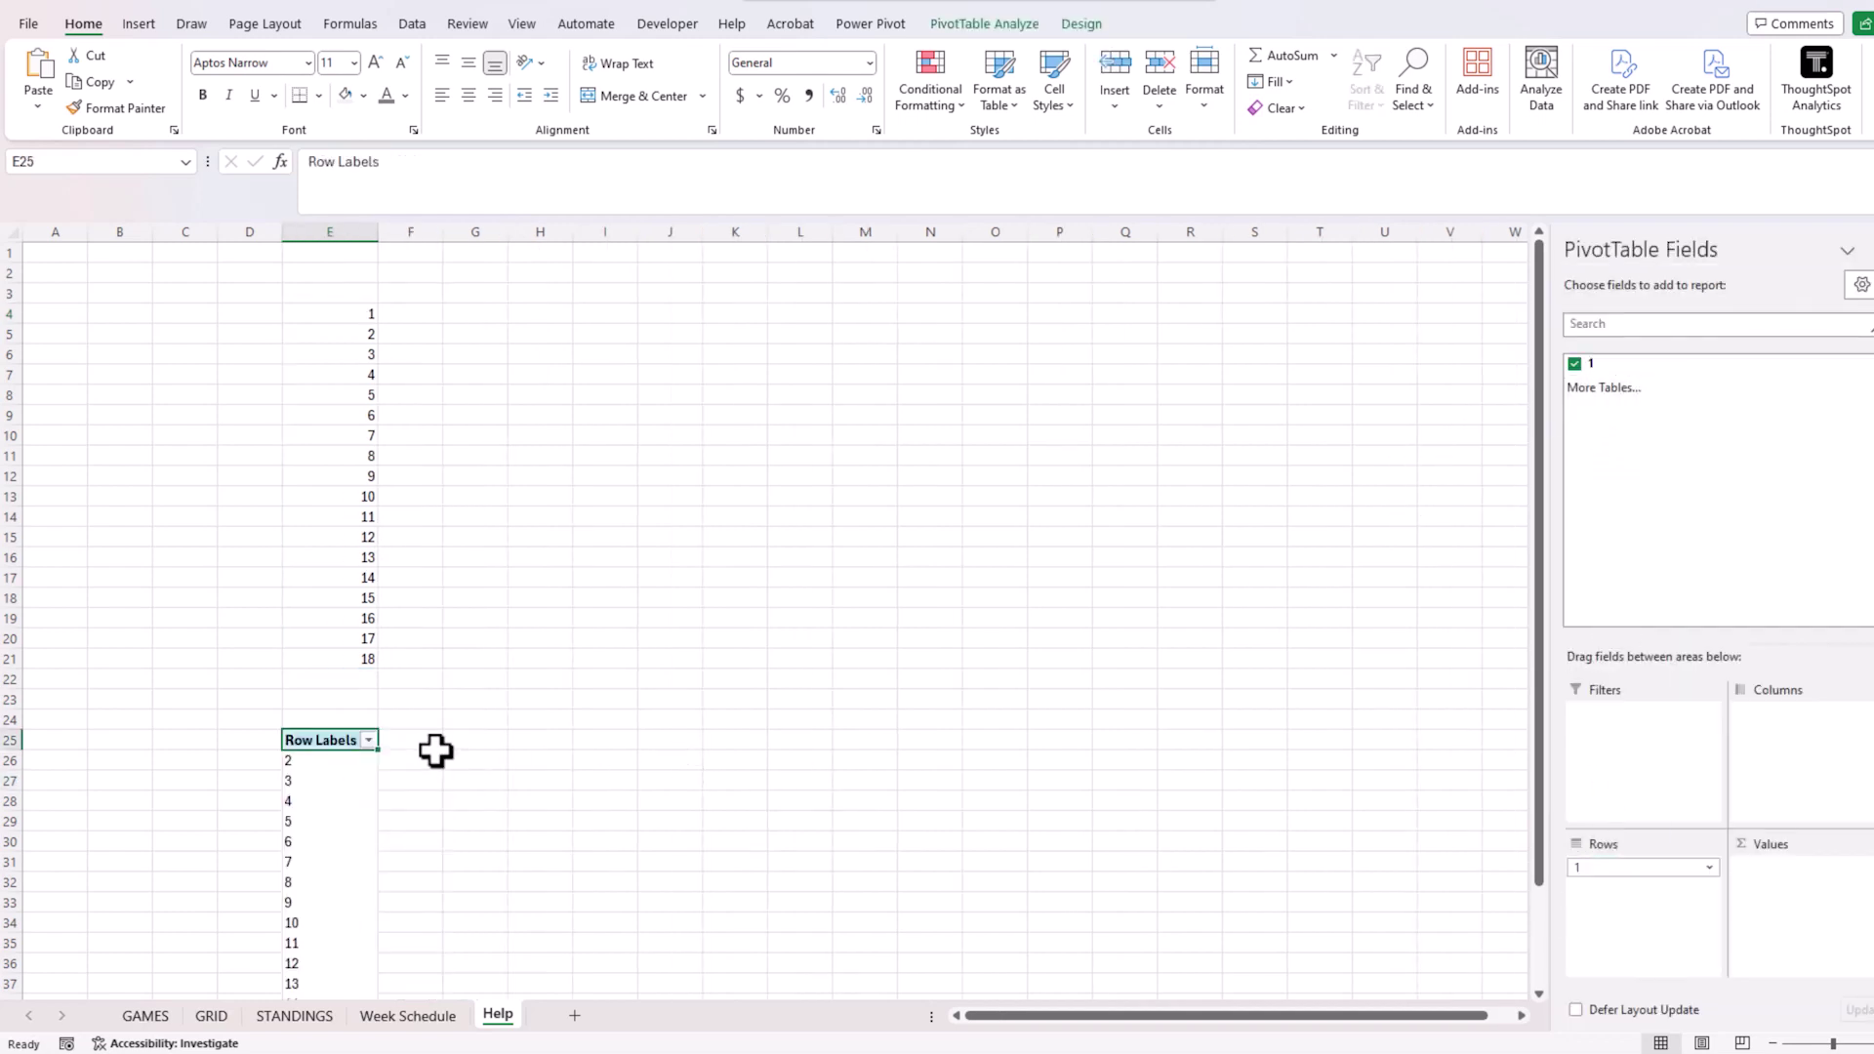
click(356, 293)
text(WEEK)
key(Return)
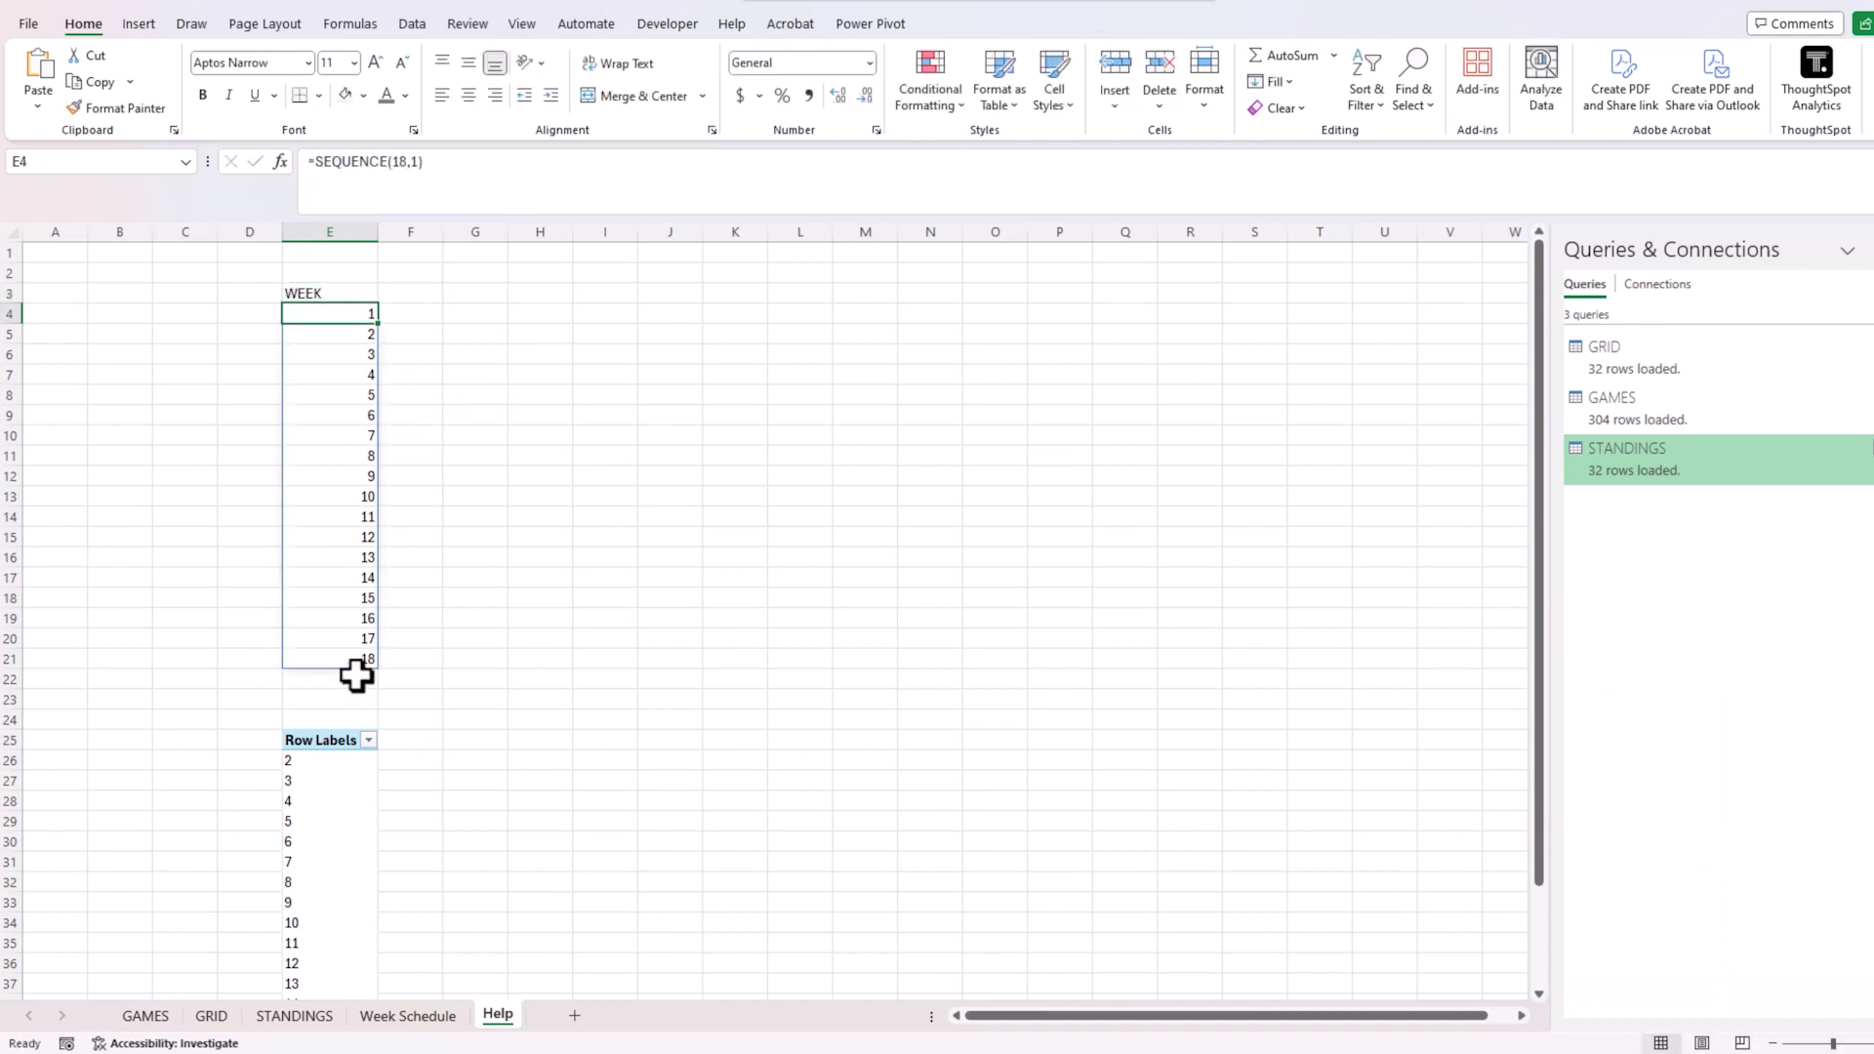
- Change the pivot's source to E3:E21 and place the WEEK field in Rows
click(355, 759)
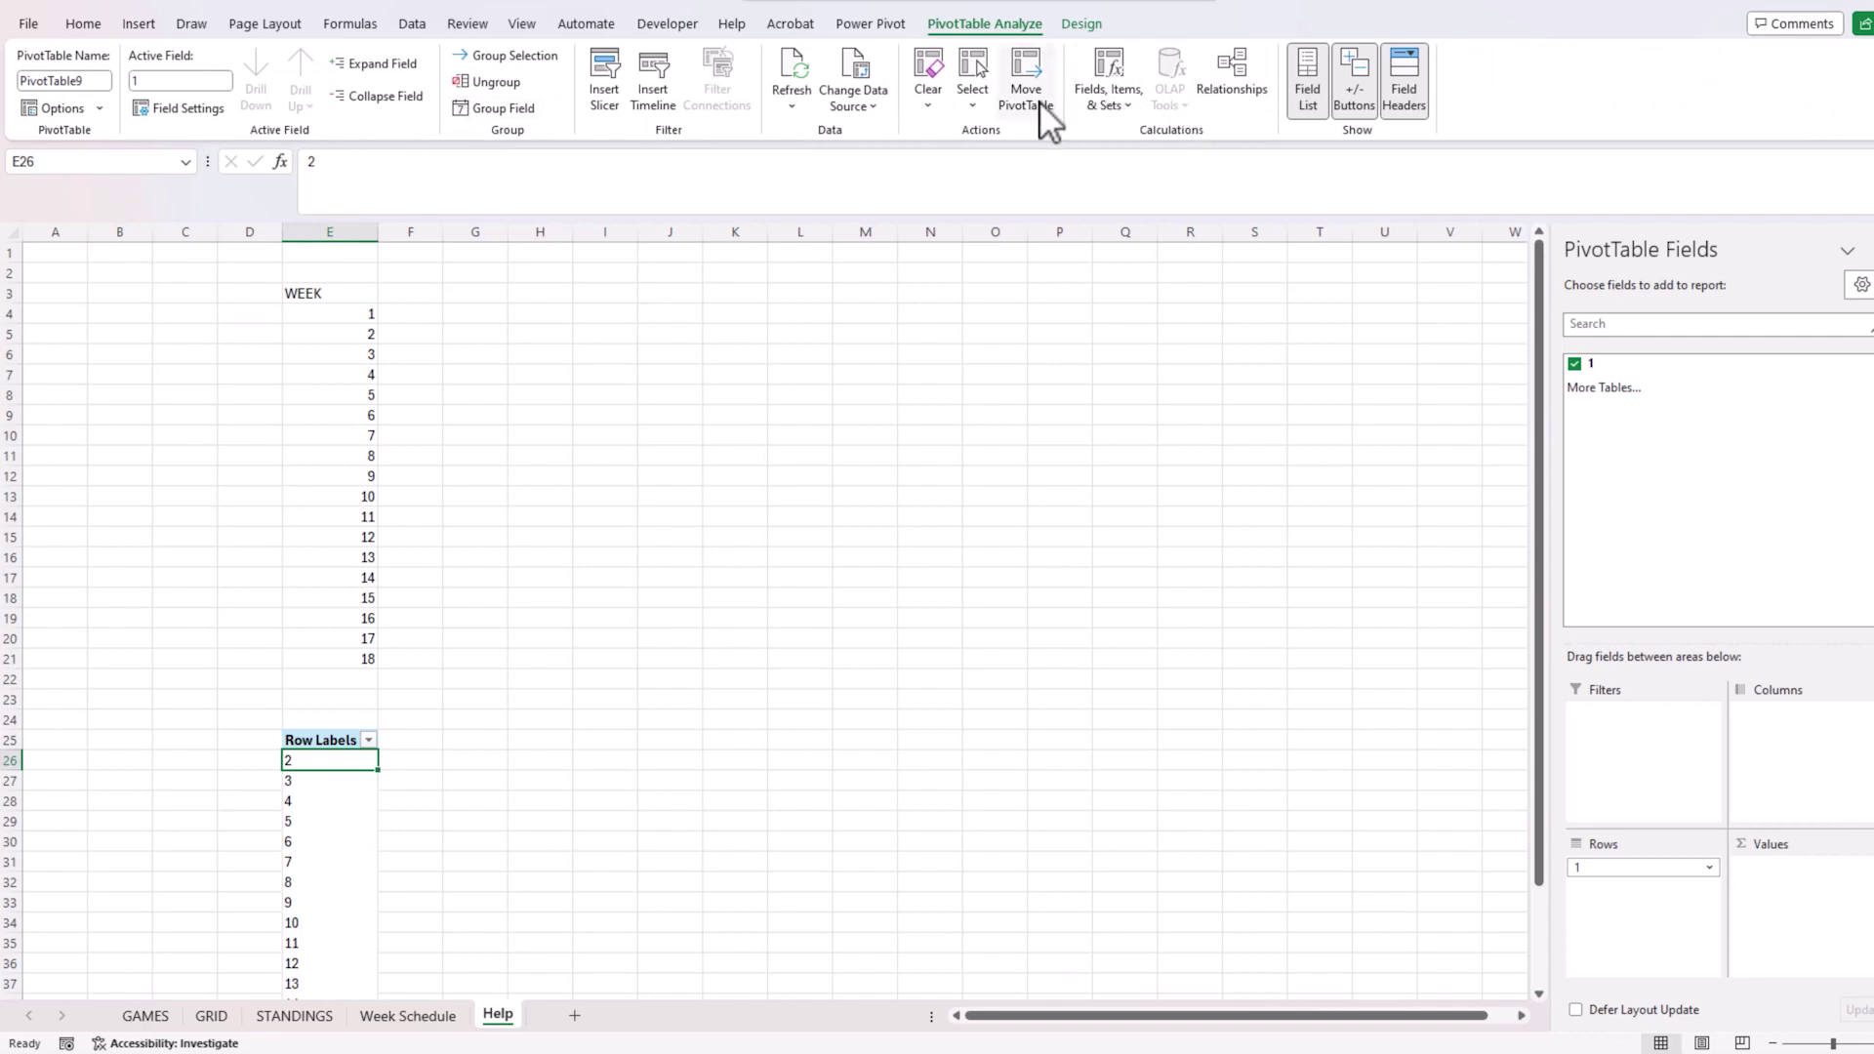
click(858, 108)
click(862, 137)
drag(330, 293, 330, 668)
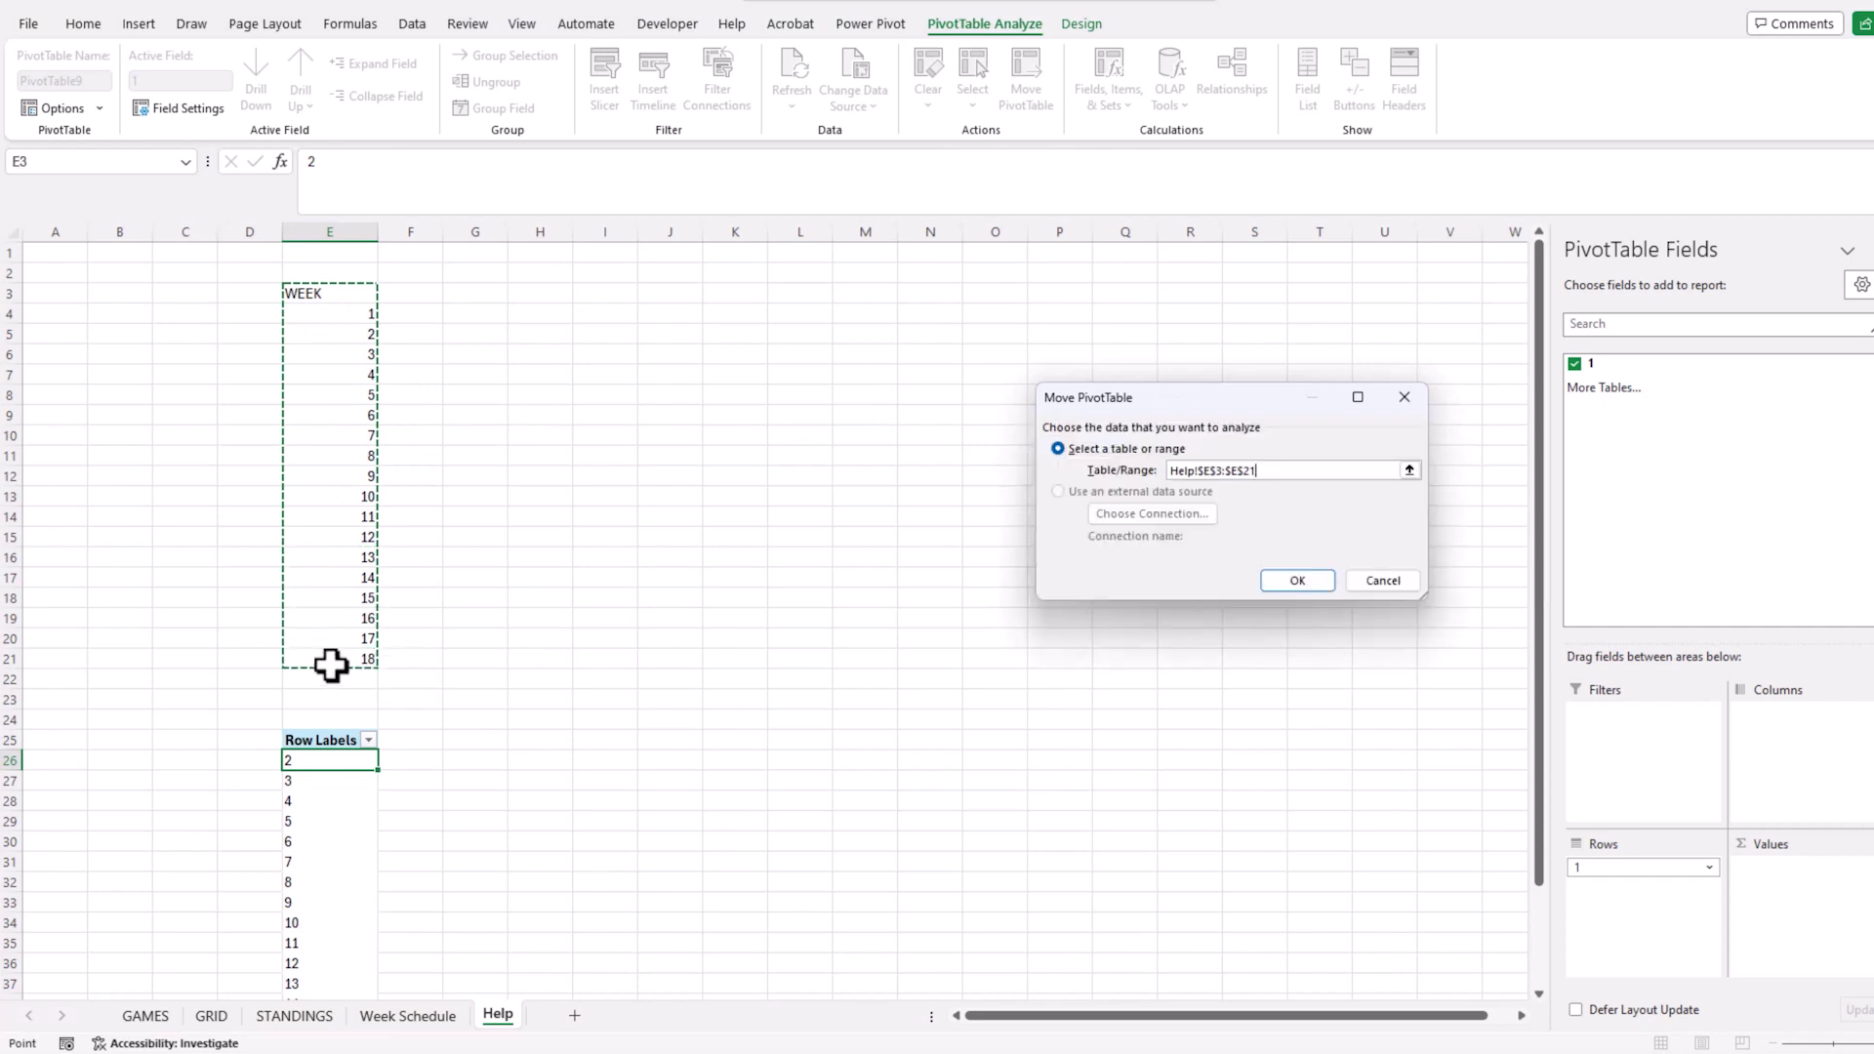
click(1297, 581)
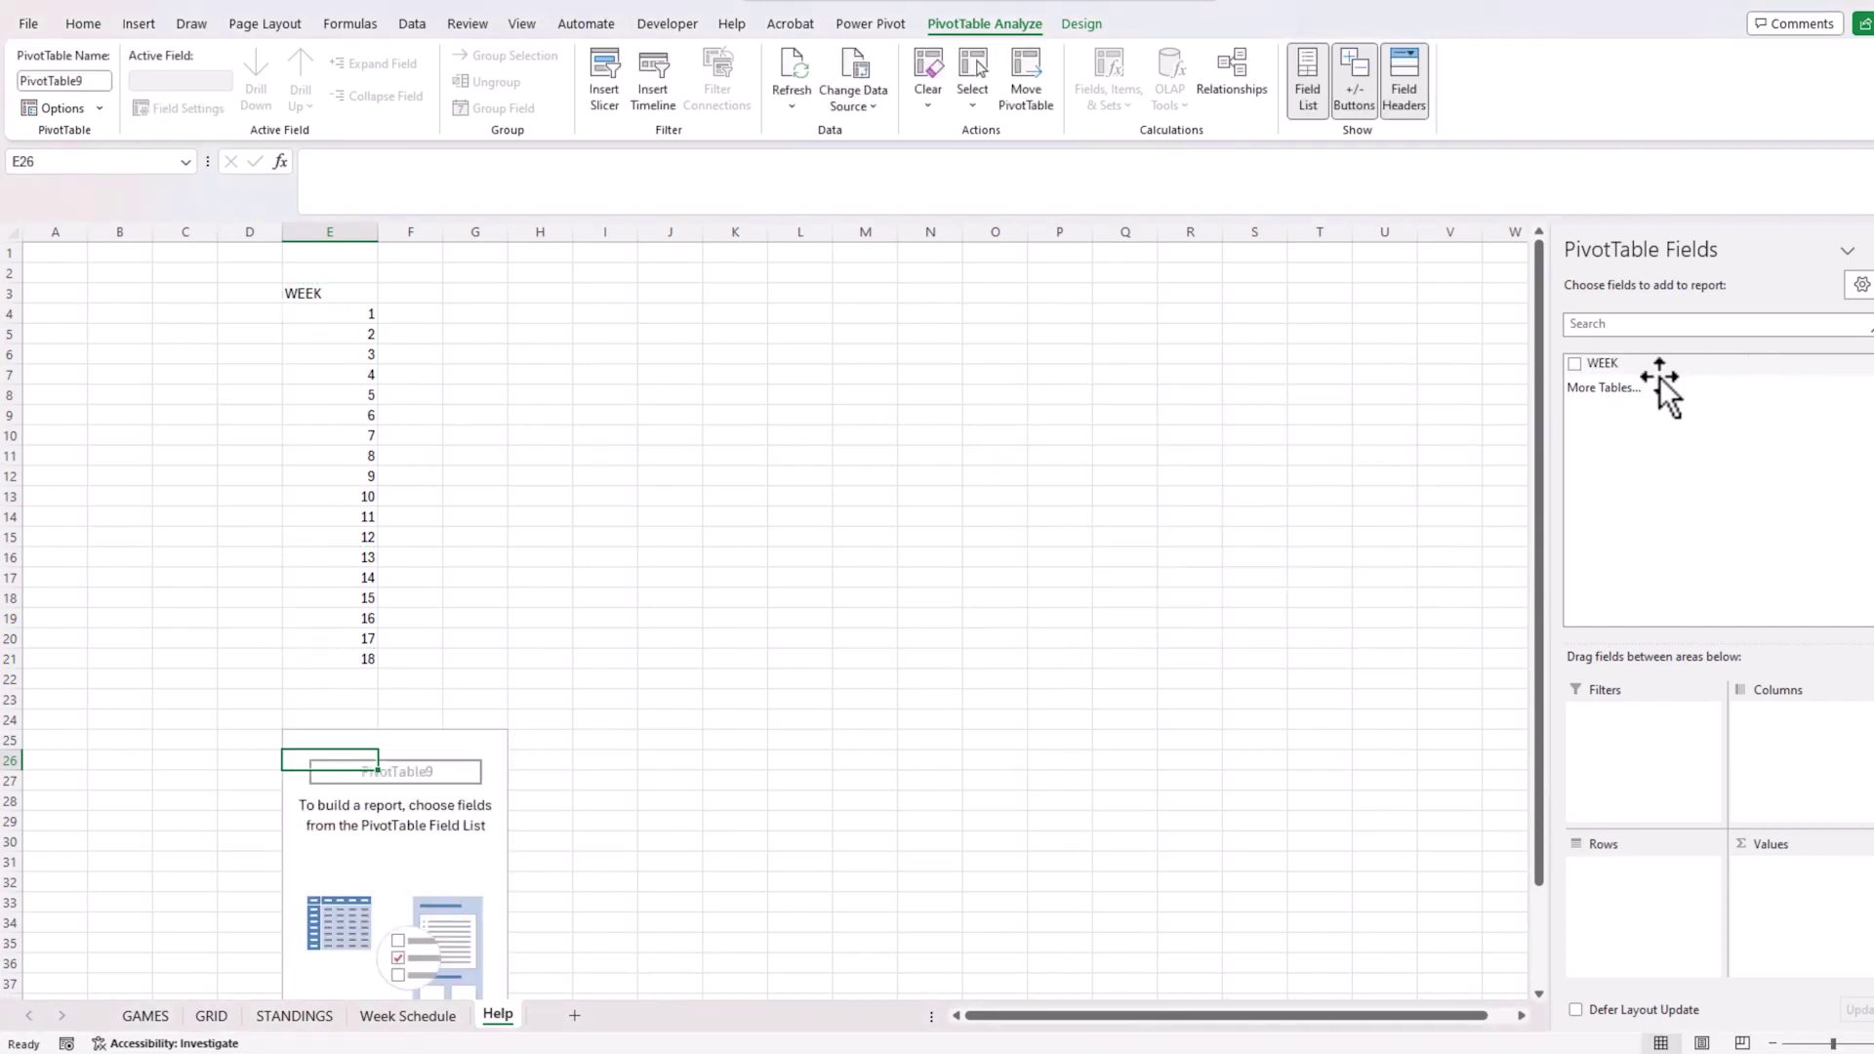
drag(1659, 420, 1627, 875)
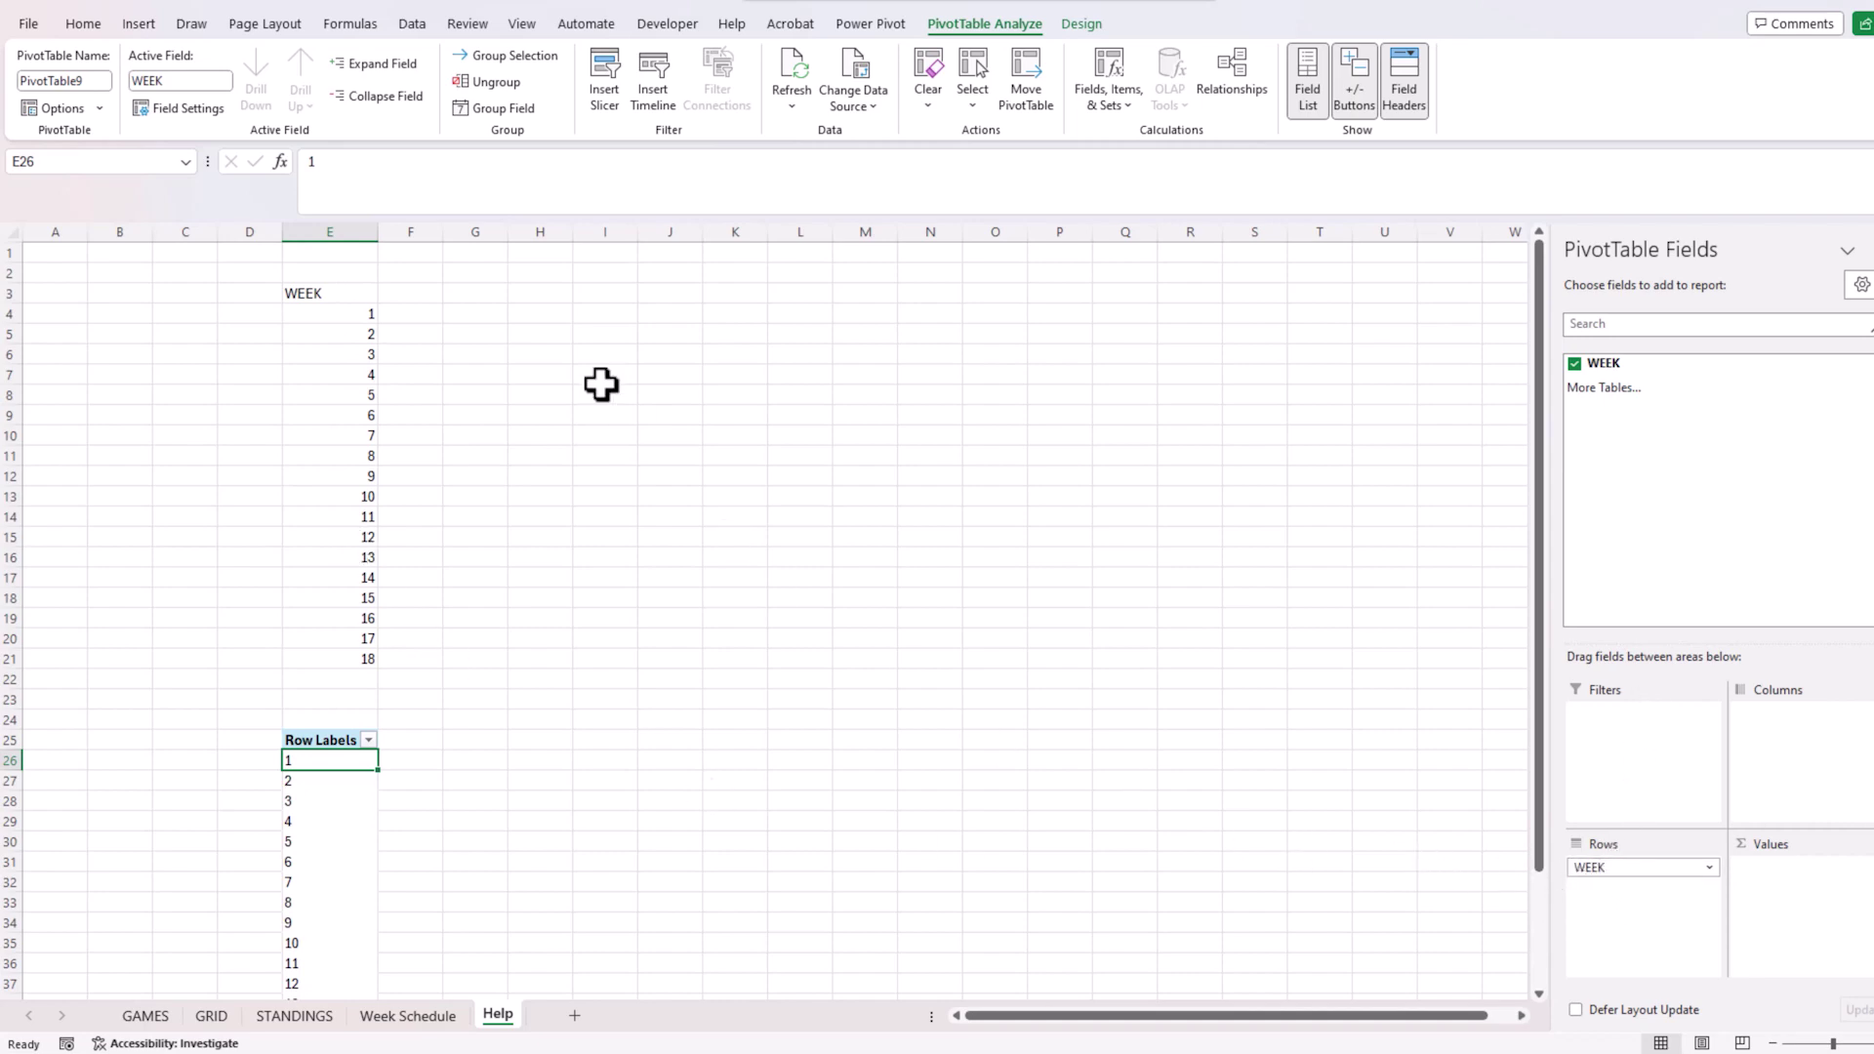
- Insert a WEEK slicer for the pivot and position it beside the week list
click(139, 26)
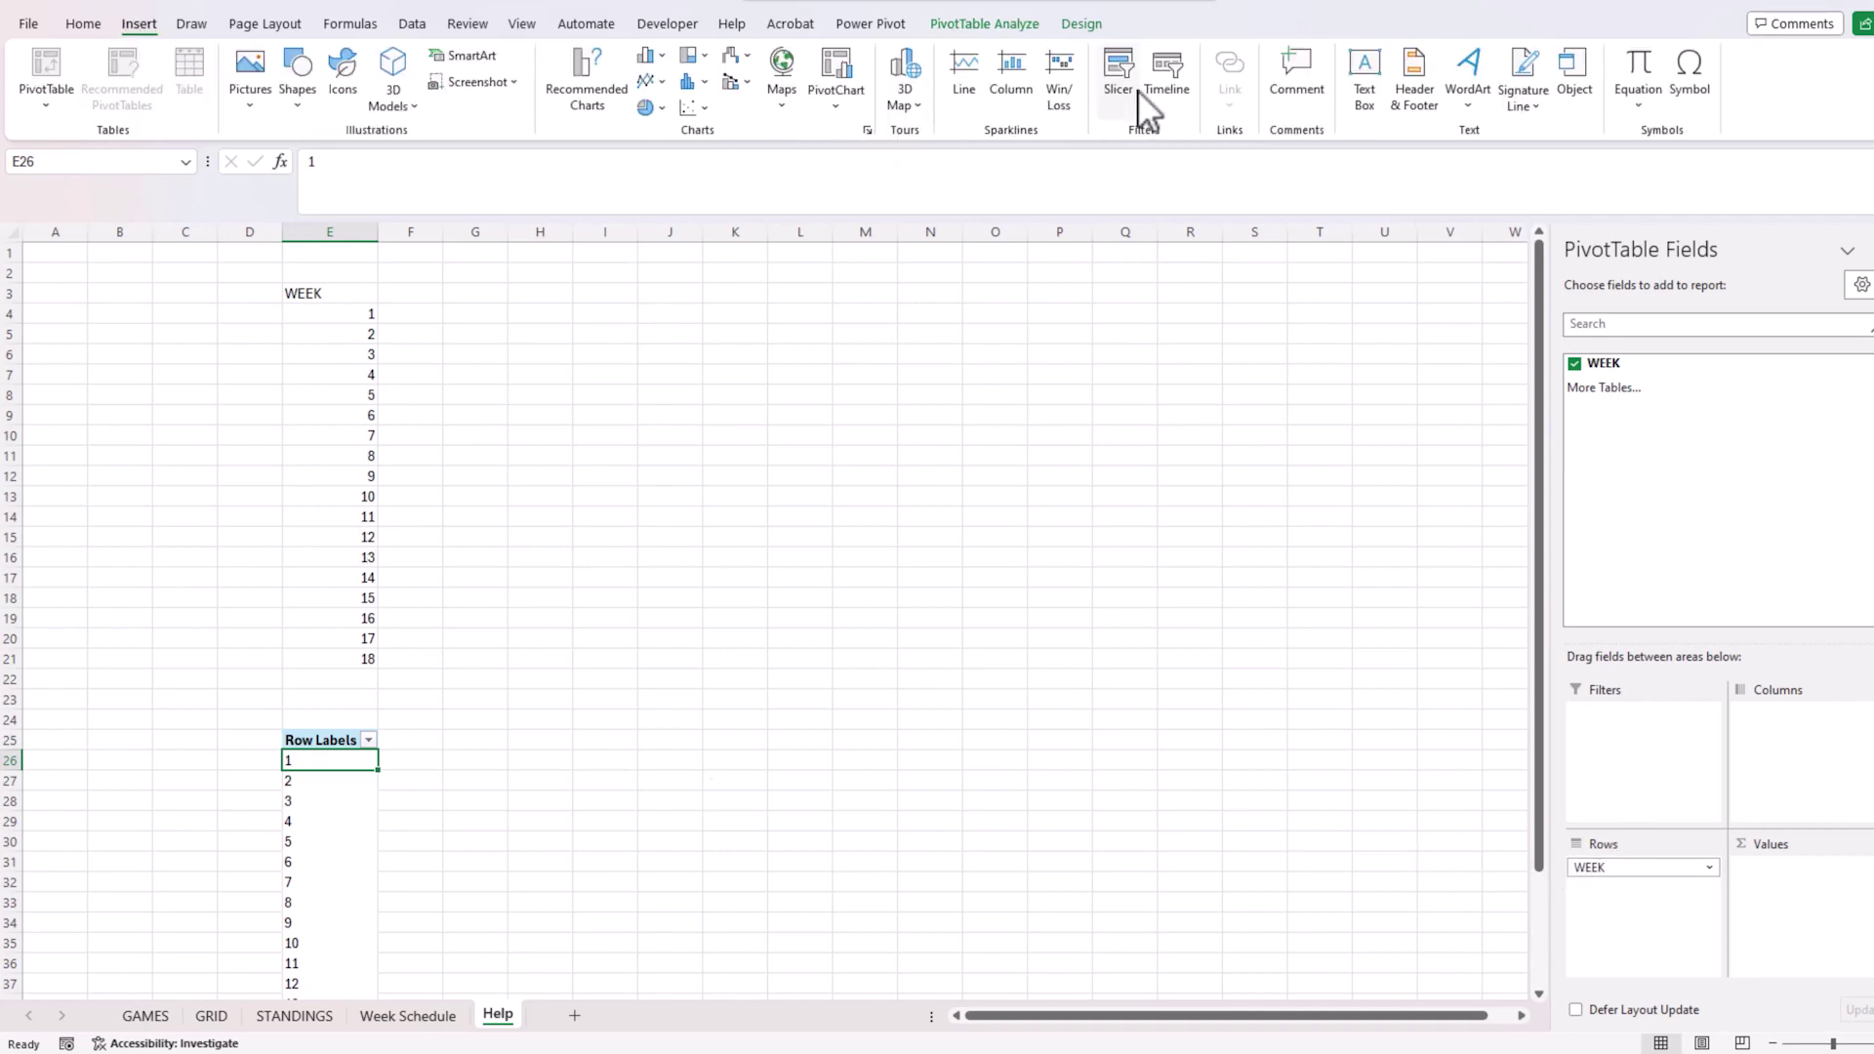
click(1130, 92)
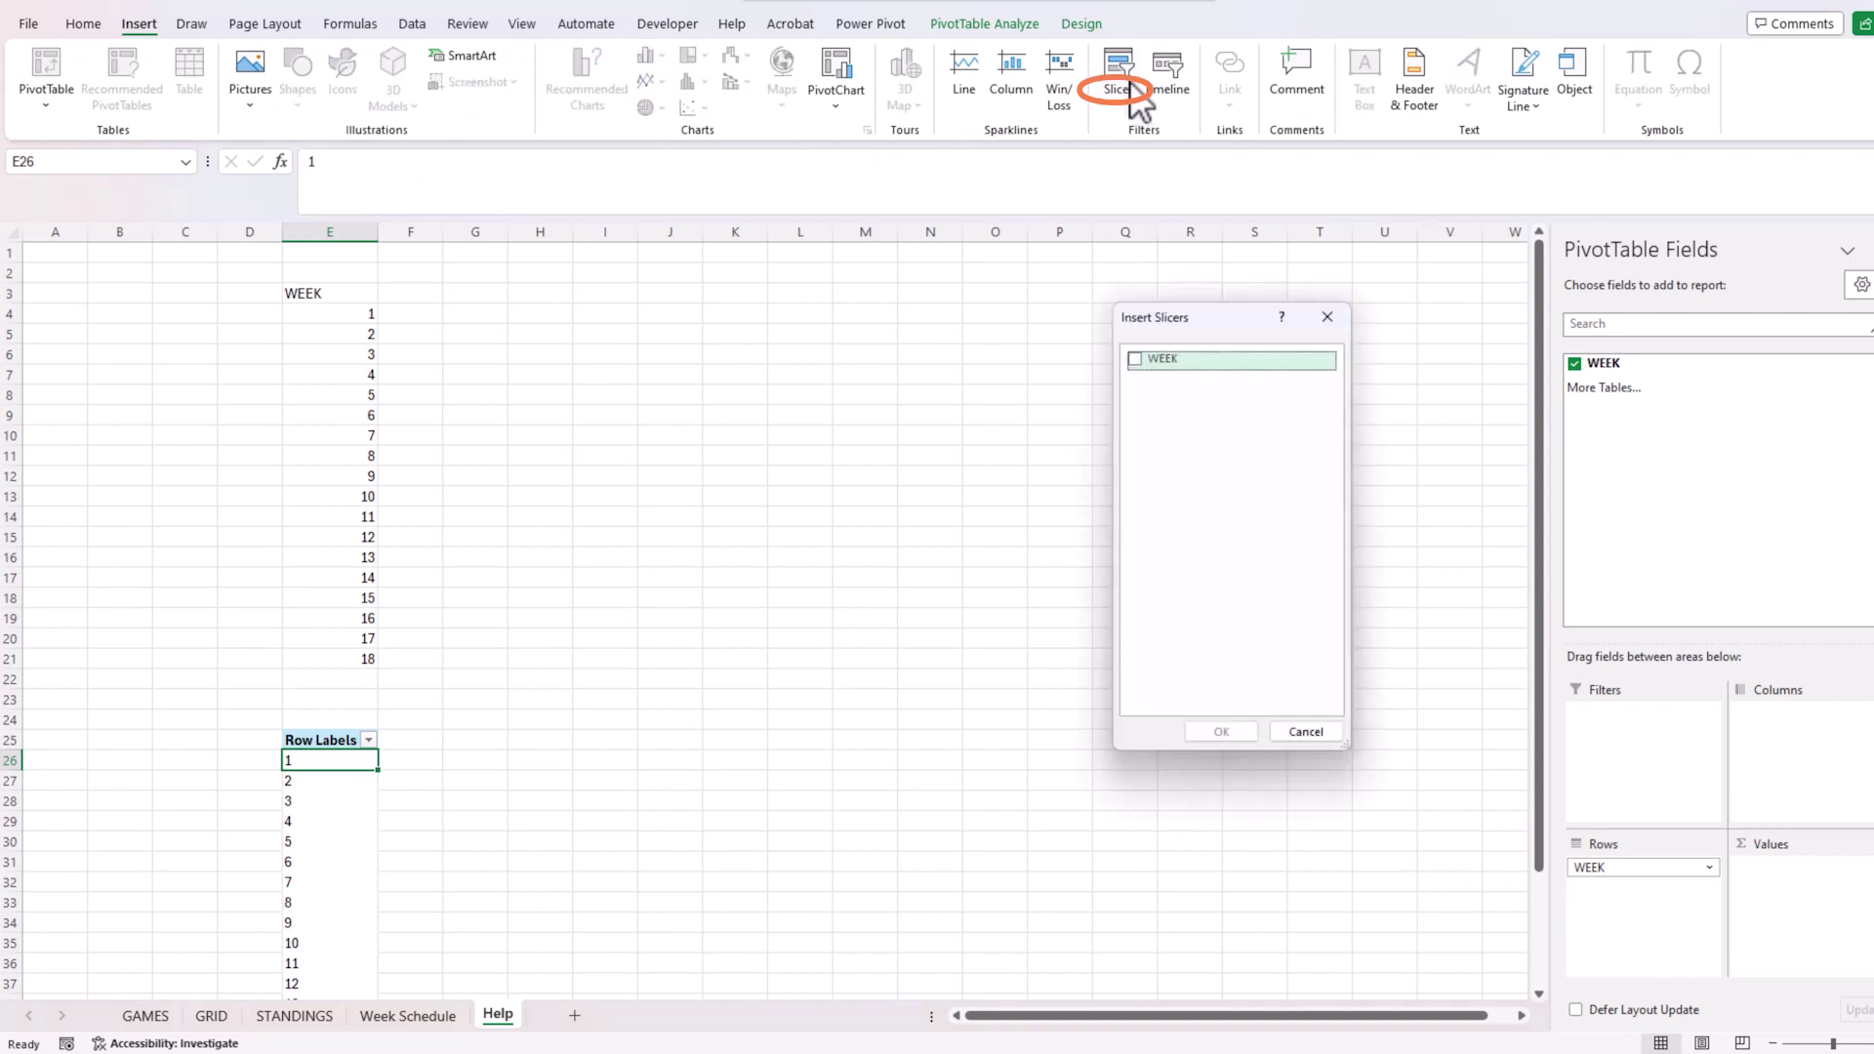
click(1138, 360)
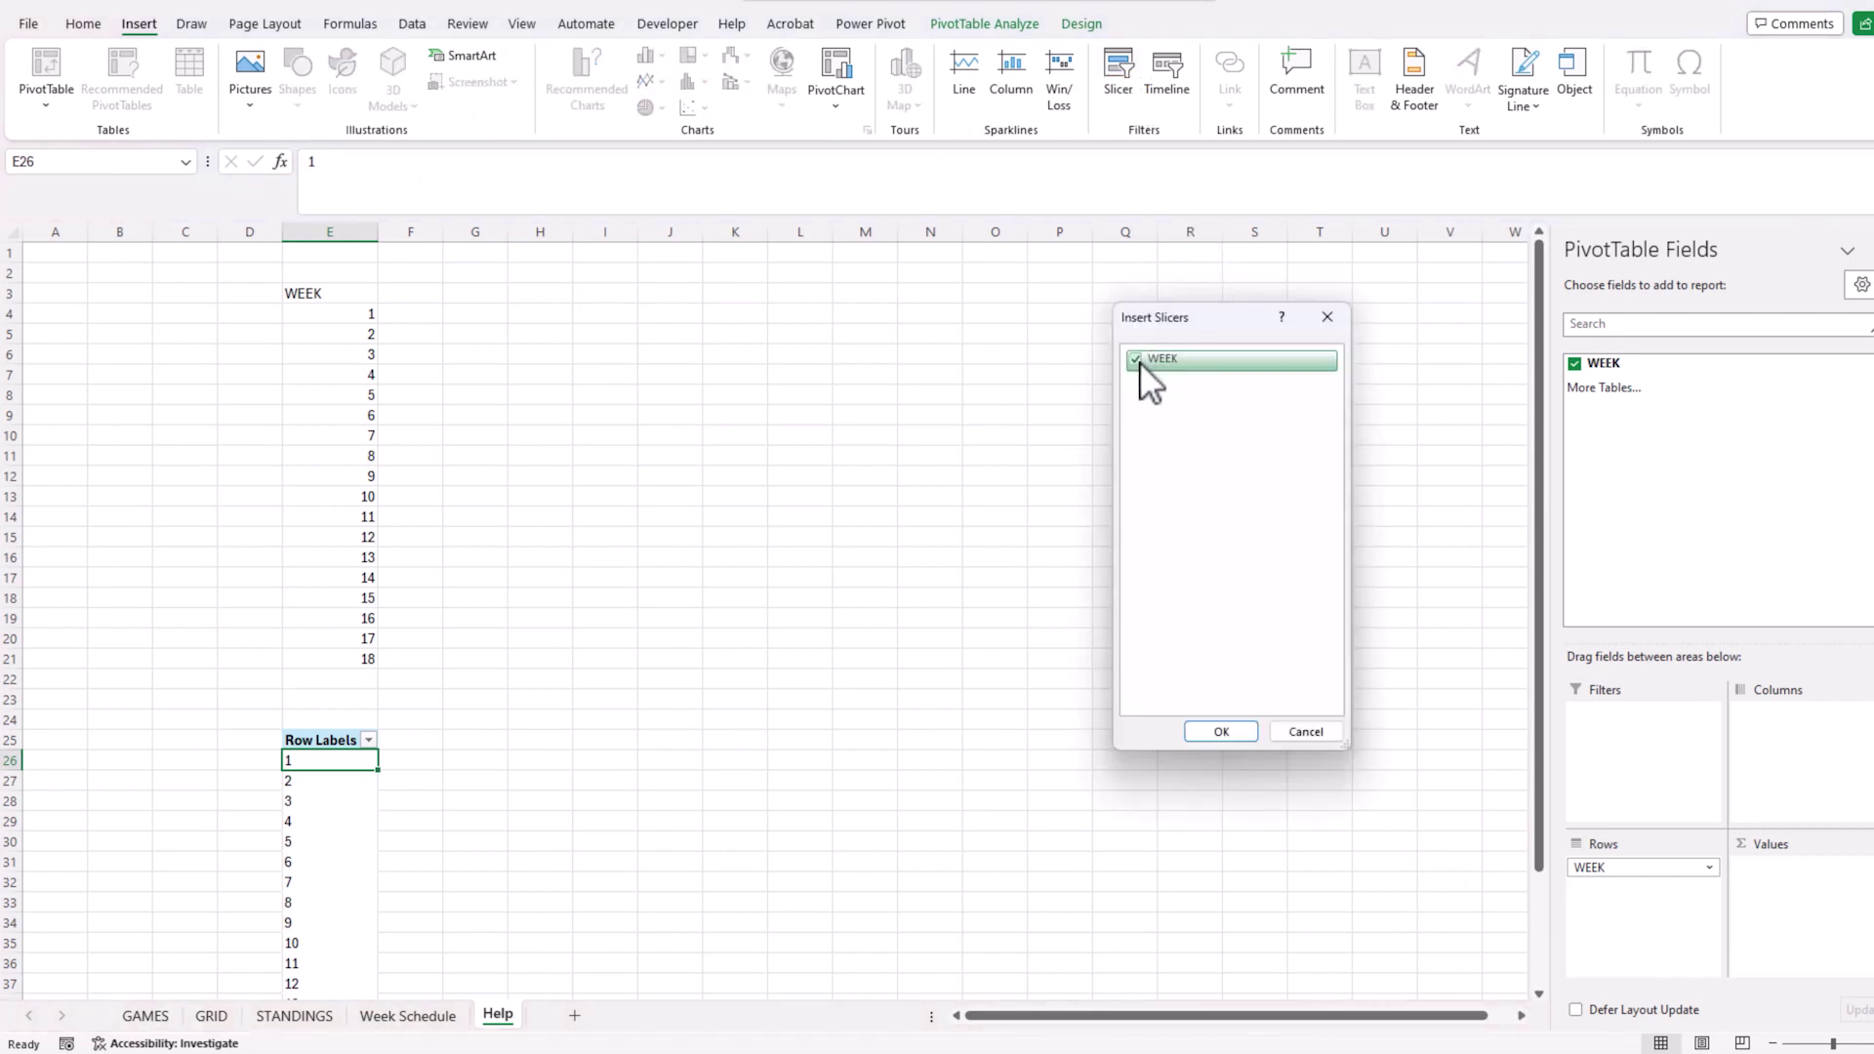
click(1221, 732)
drag(807, 535, 658, 537)
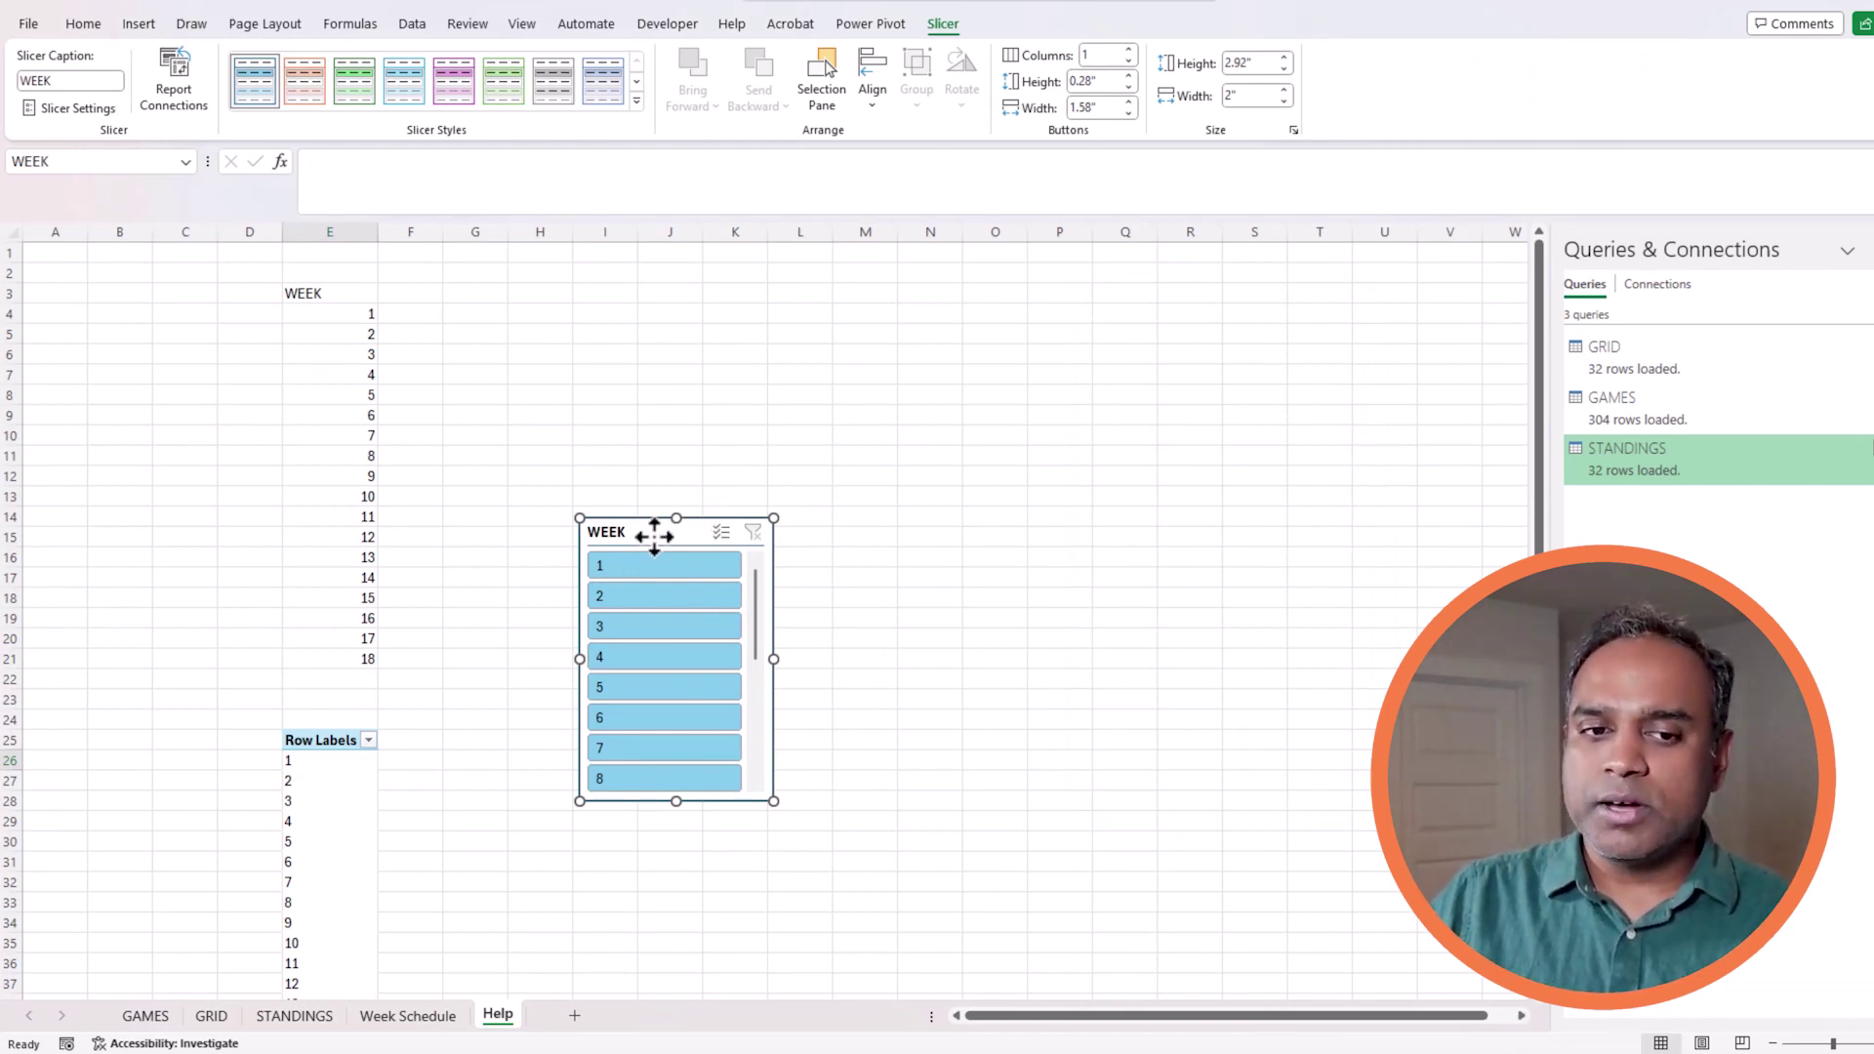
drag(654, 536, 584, 554)
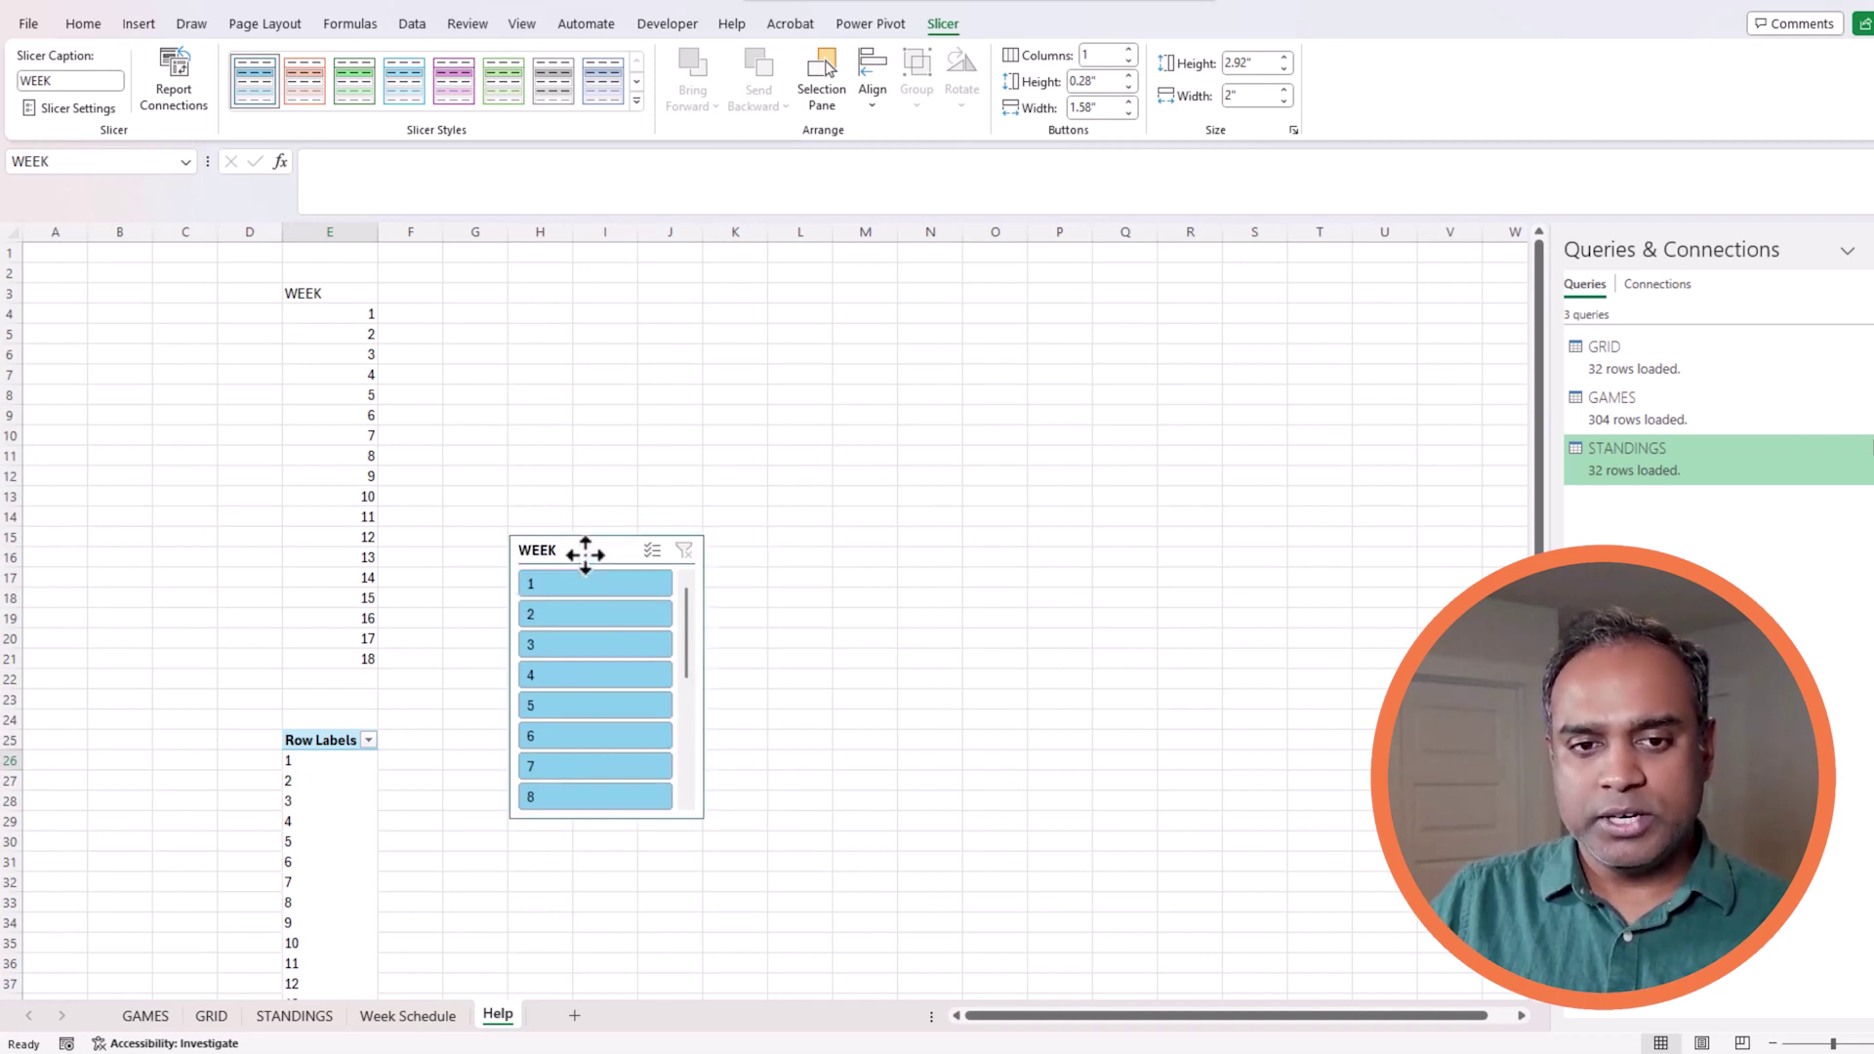
click(285, 766)
- Filter the slicer to week 1, then name cell E26 WEEKSELECTED in the Name Box
click(593, 586)
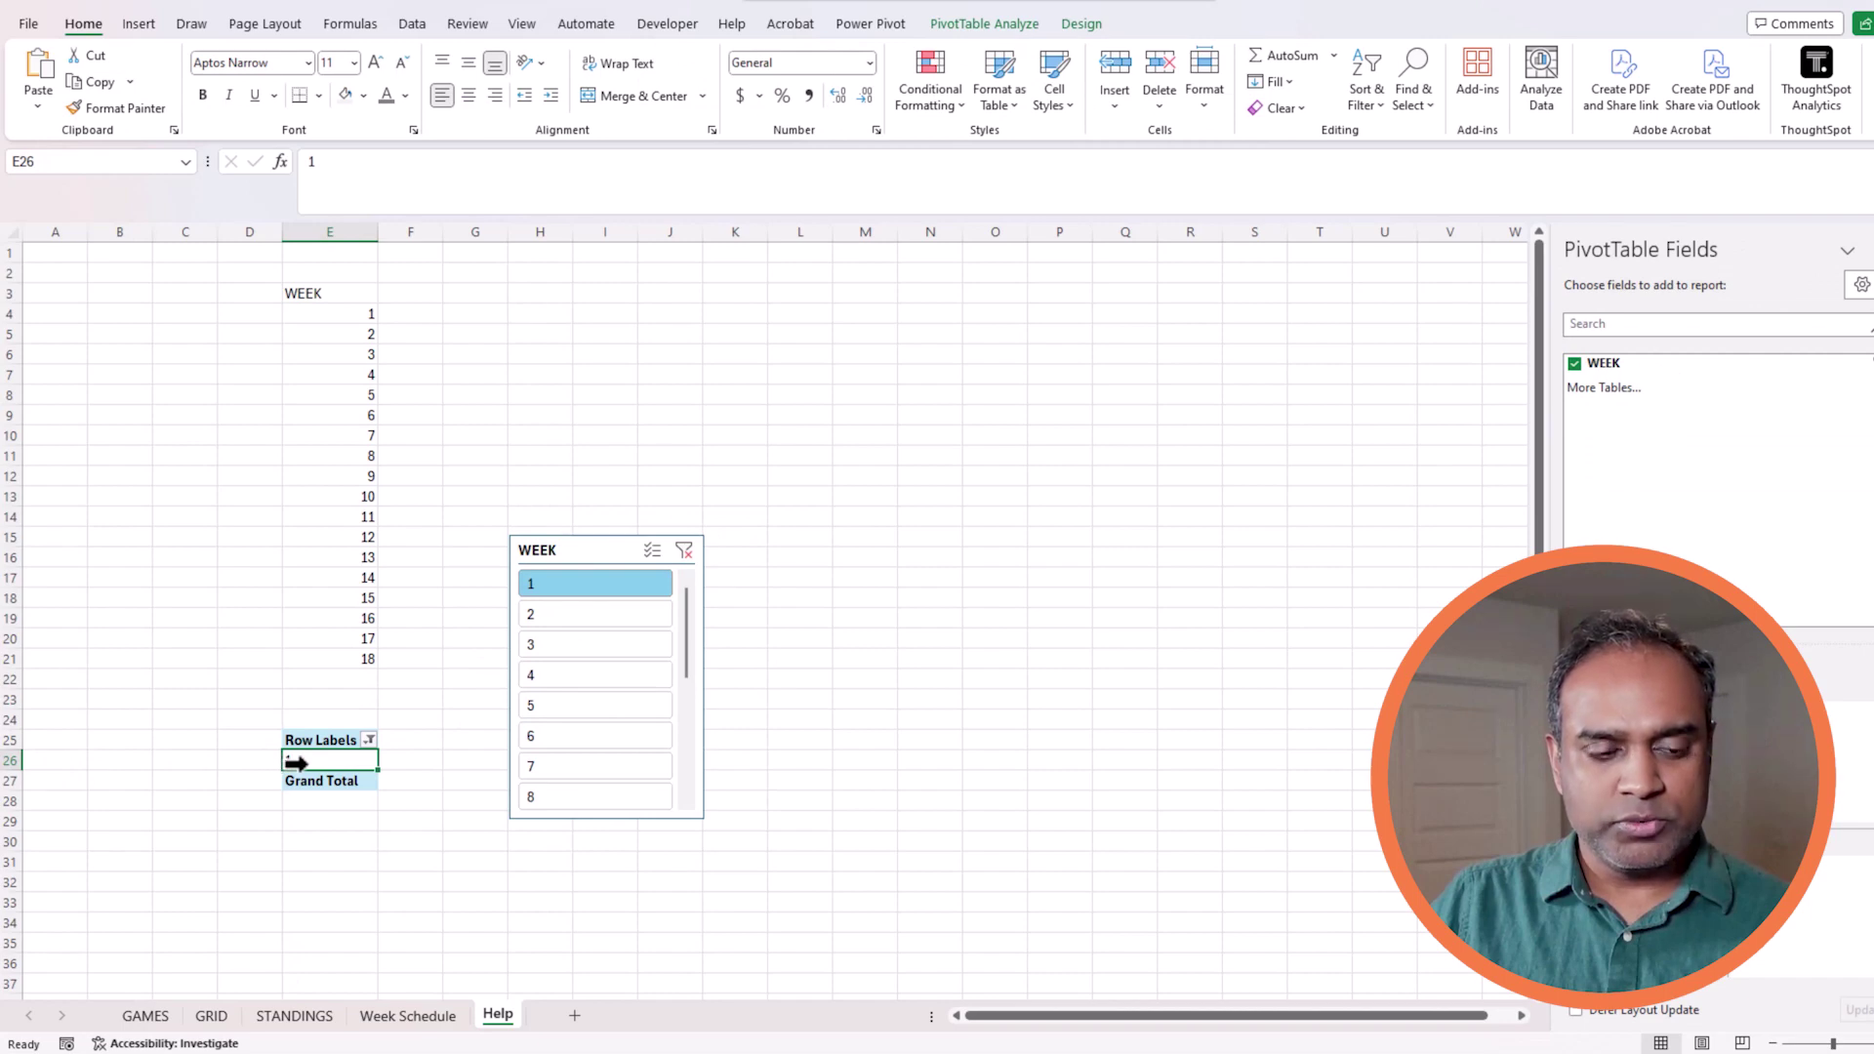
click(12, 760)
click(332, 760)
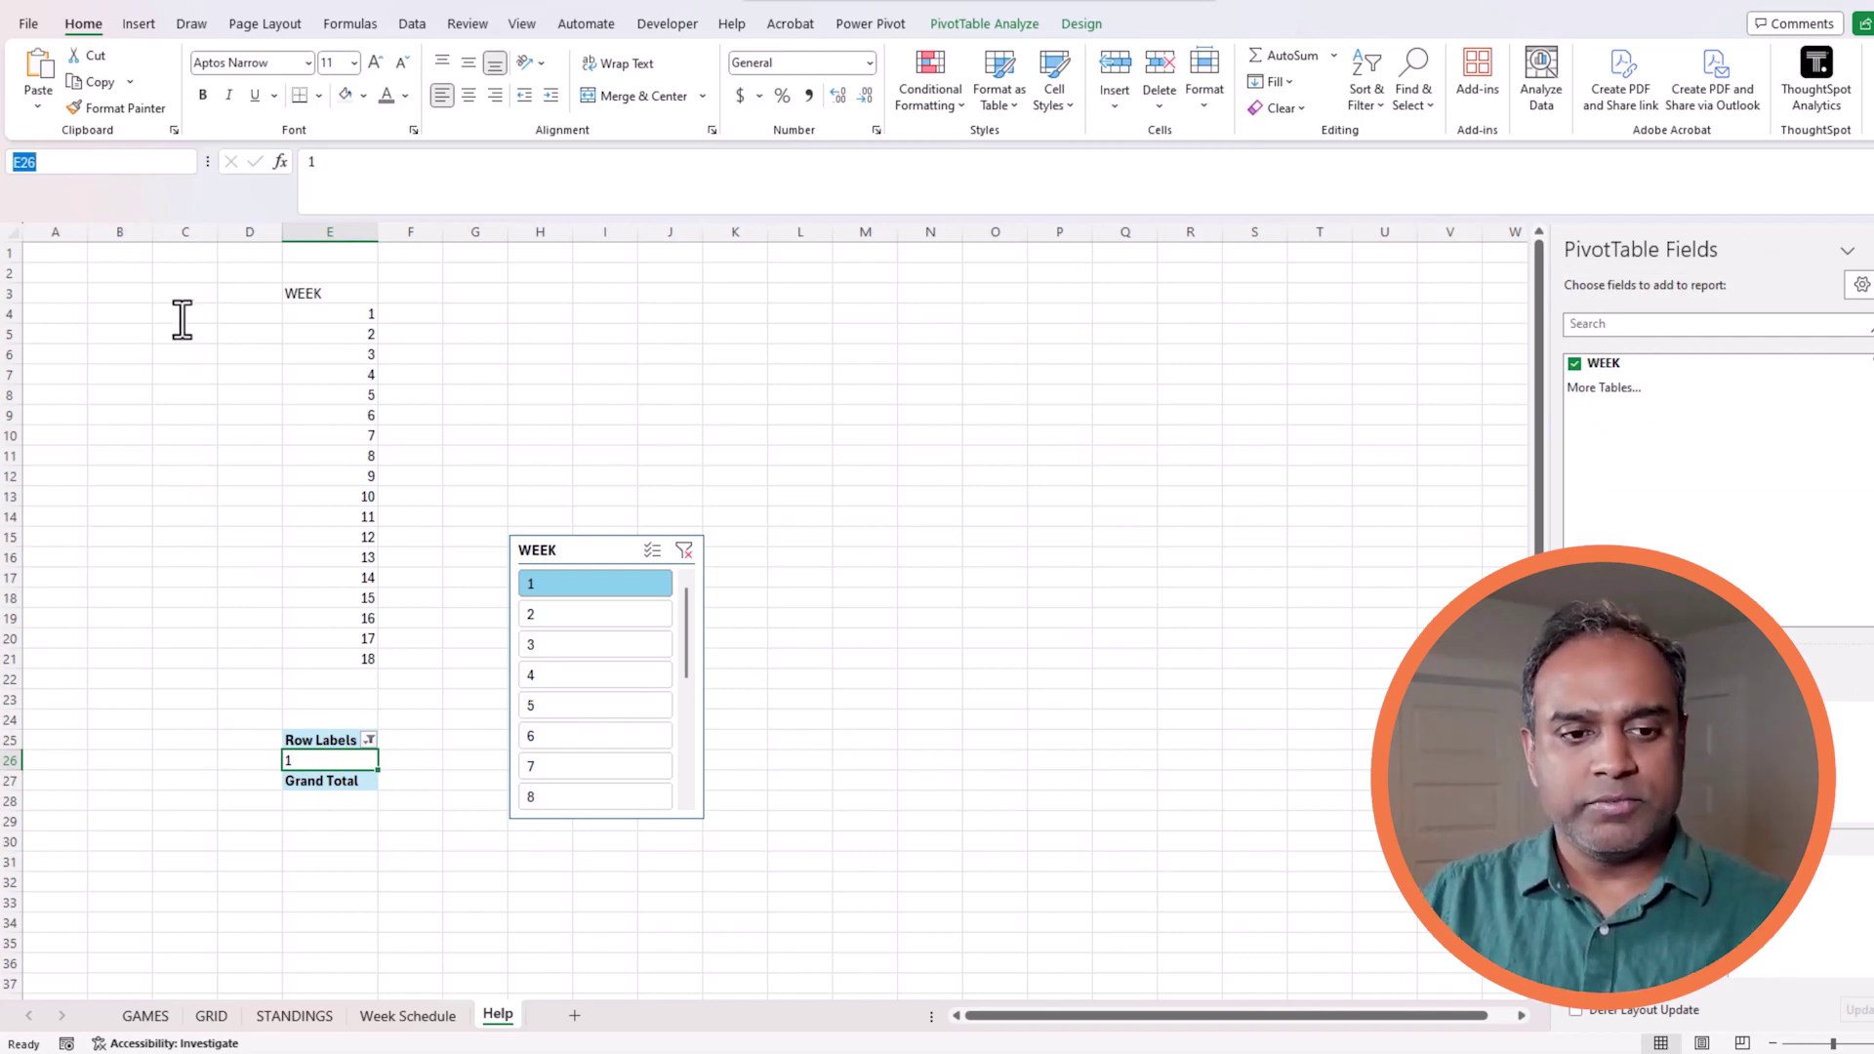
click(116, 165)
double_click(116, 167)
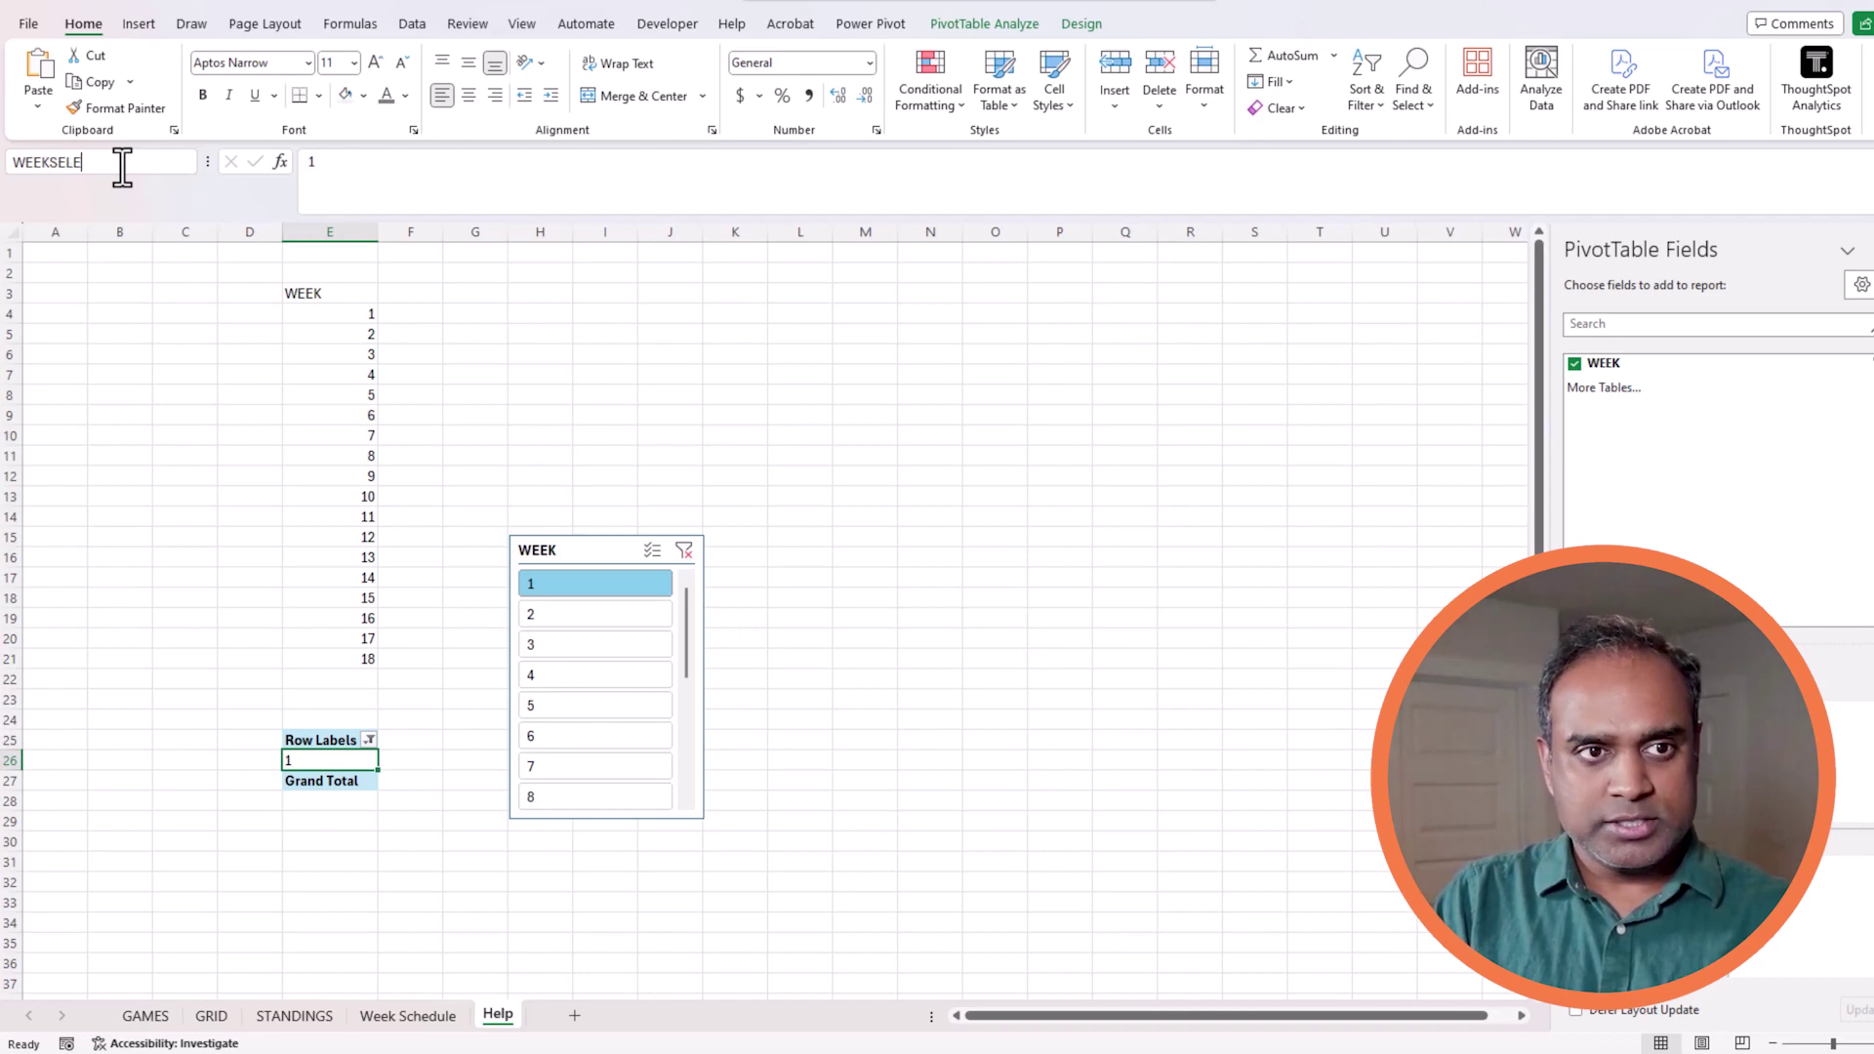
text(WEEKSELECTED)
key(Return)
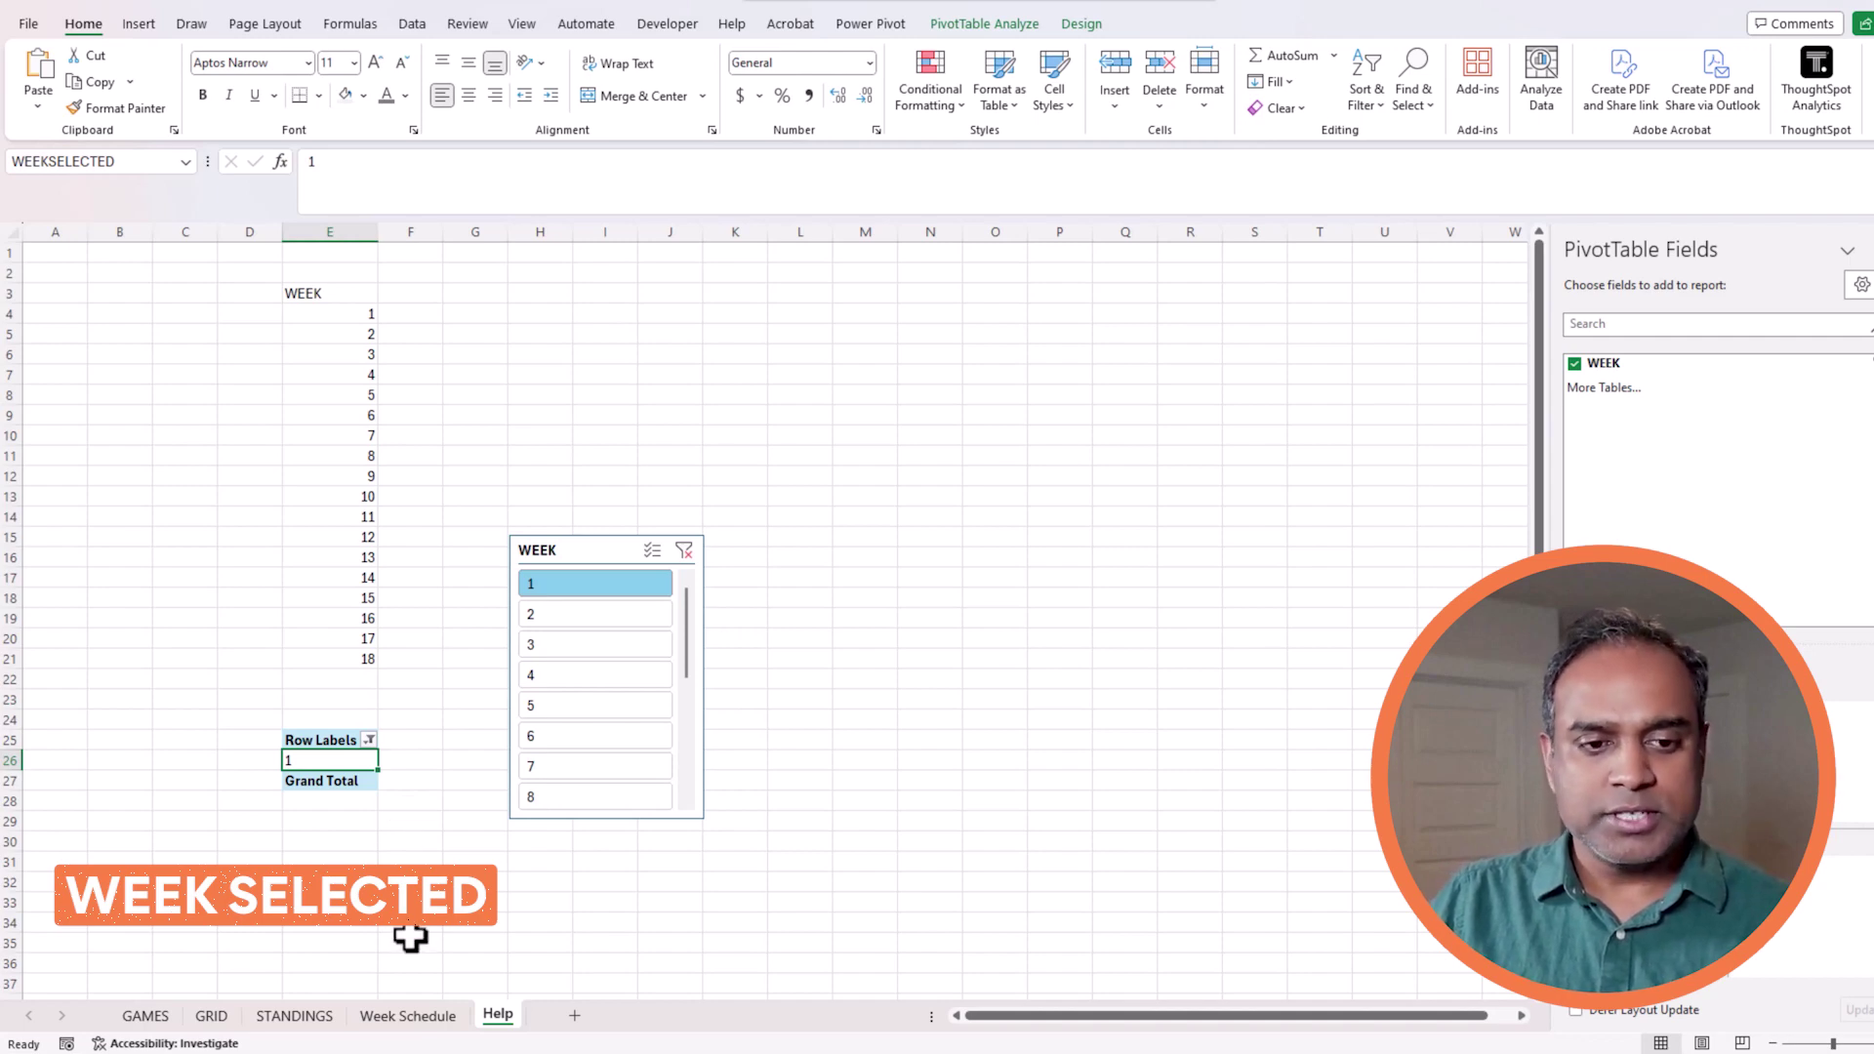
- Cut the WEEK slicer from Help and paste it onto Week Schedule at C4
click(436, 1015)
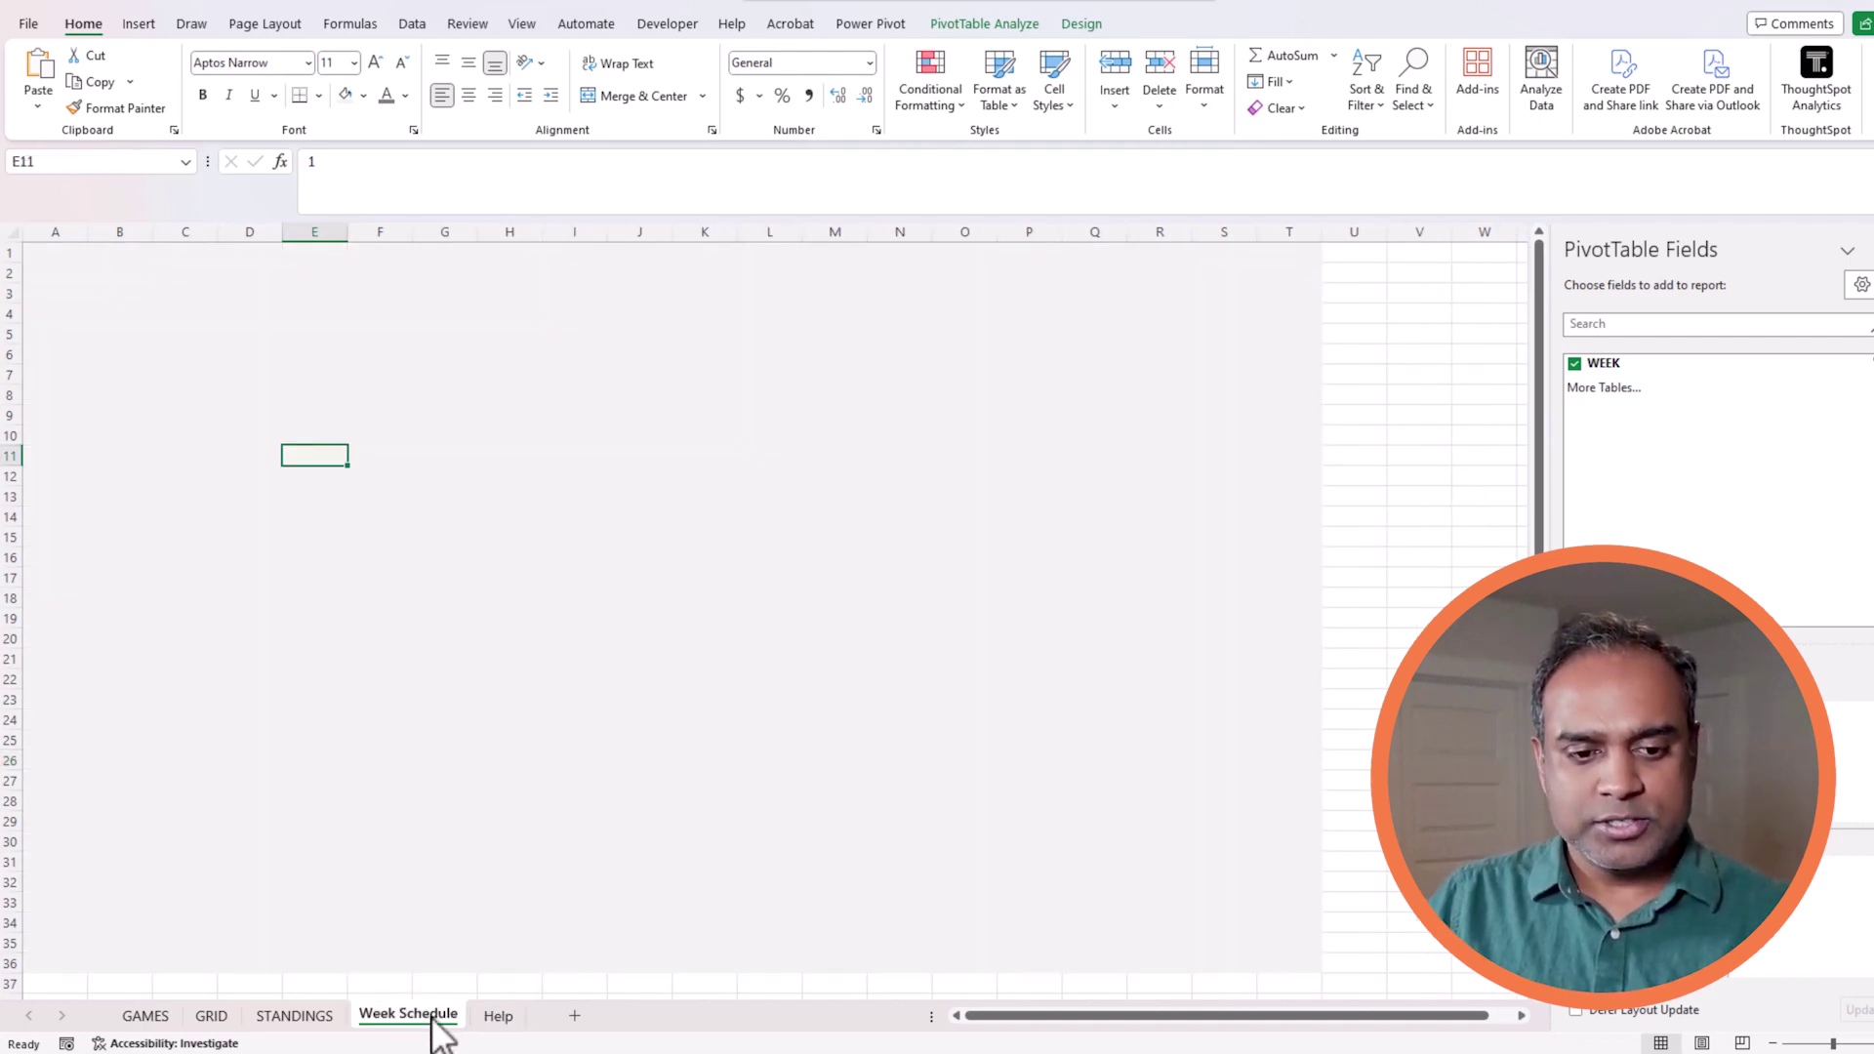
click(214, 313)
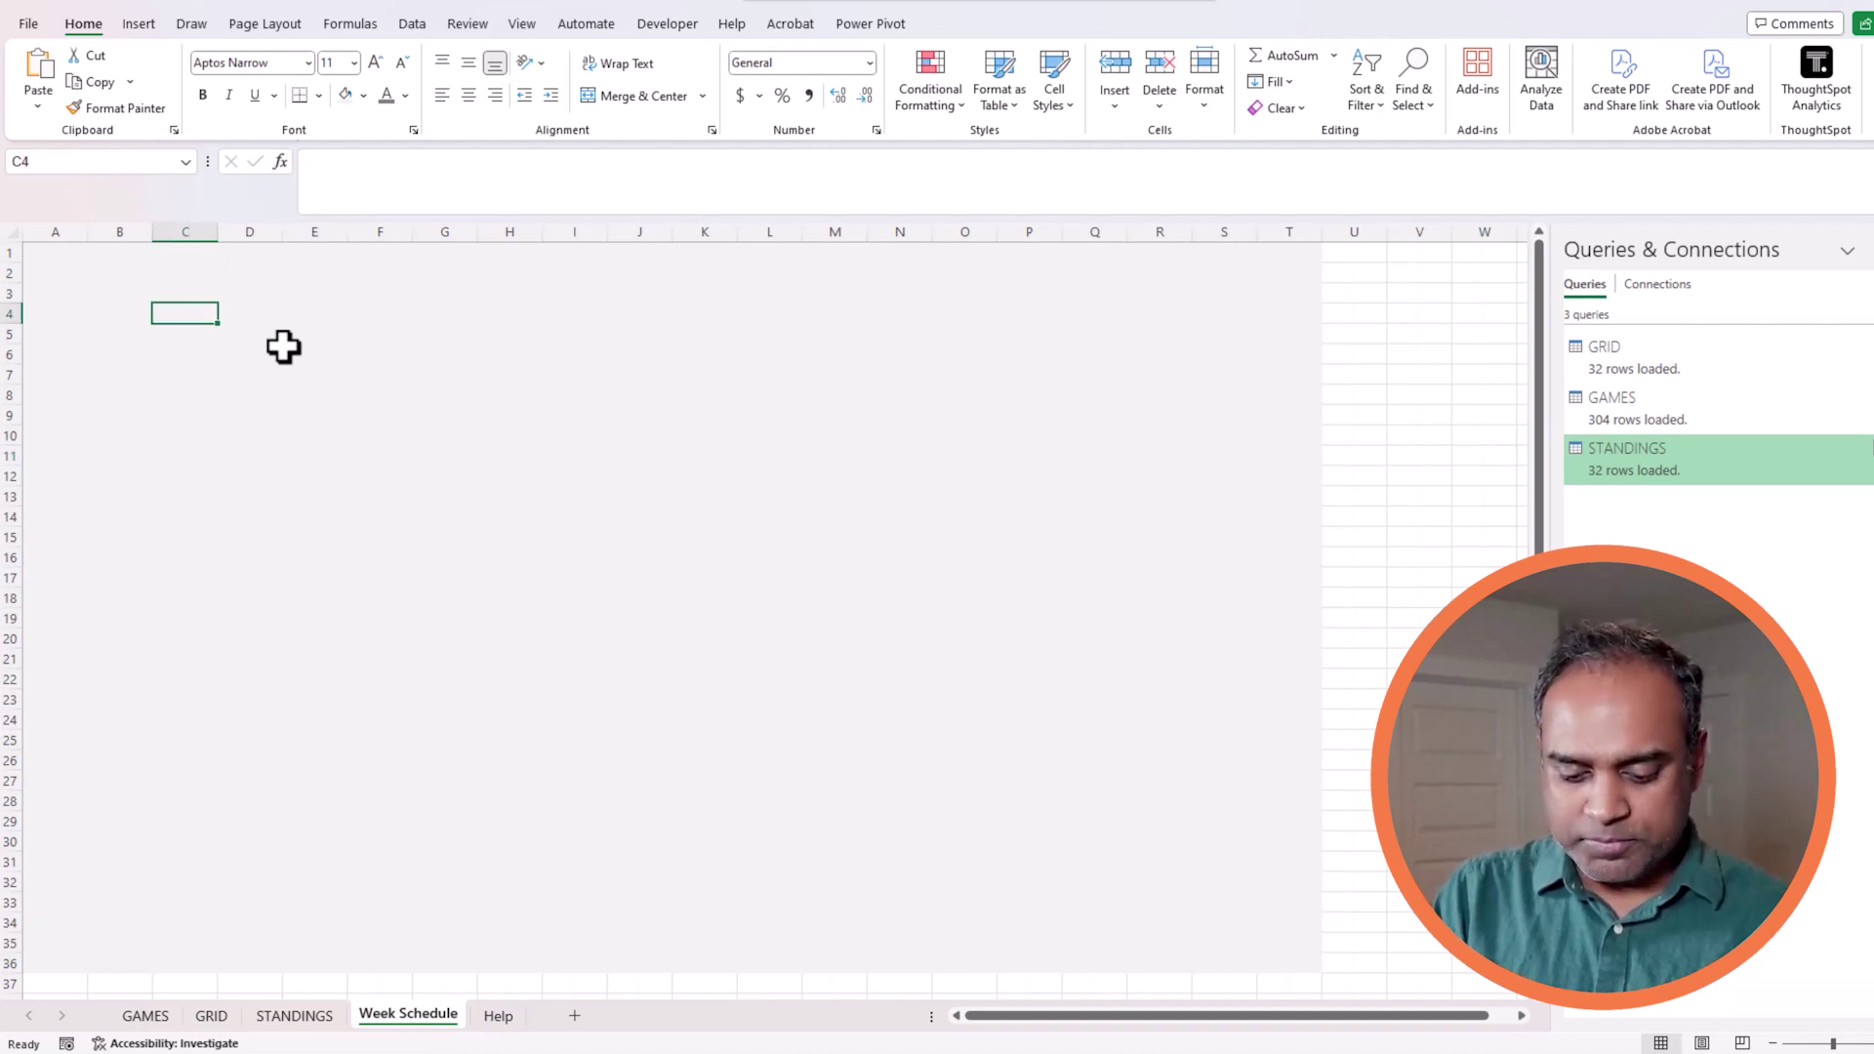
click(502, 1018)
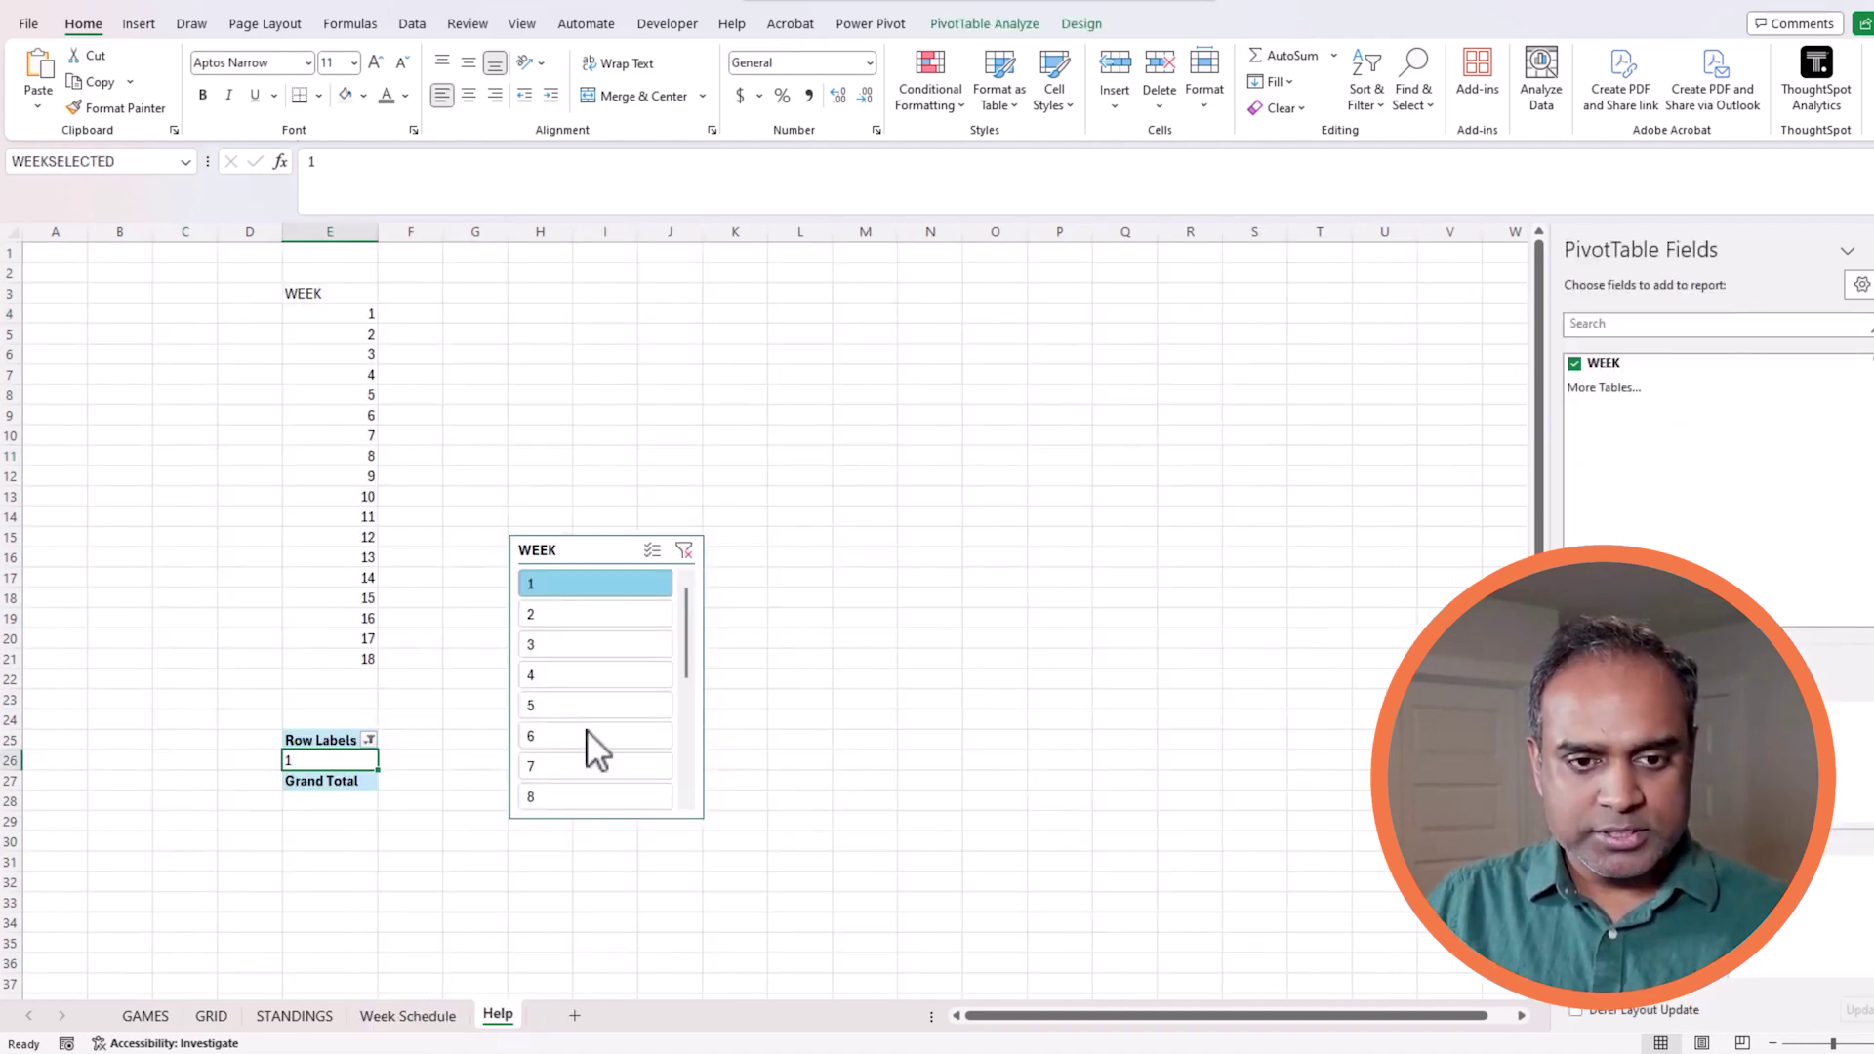
click(590, 552)
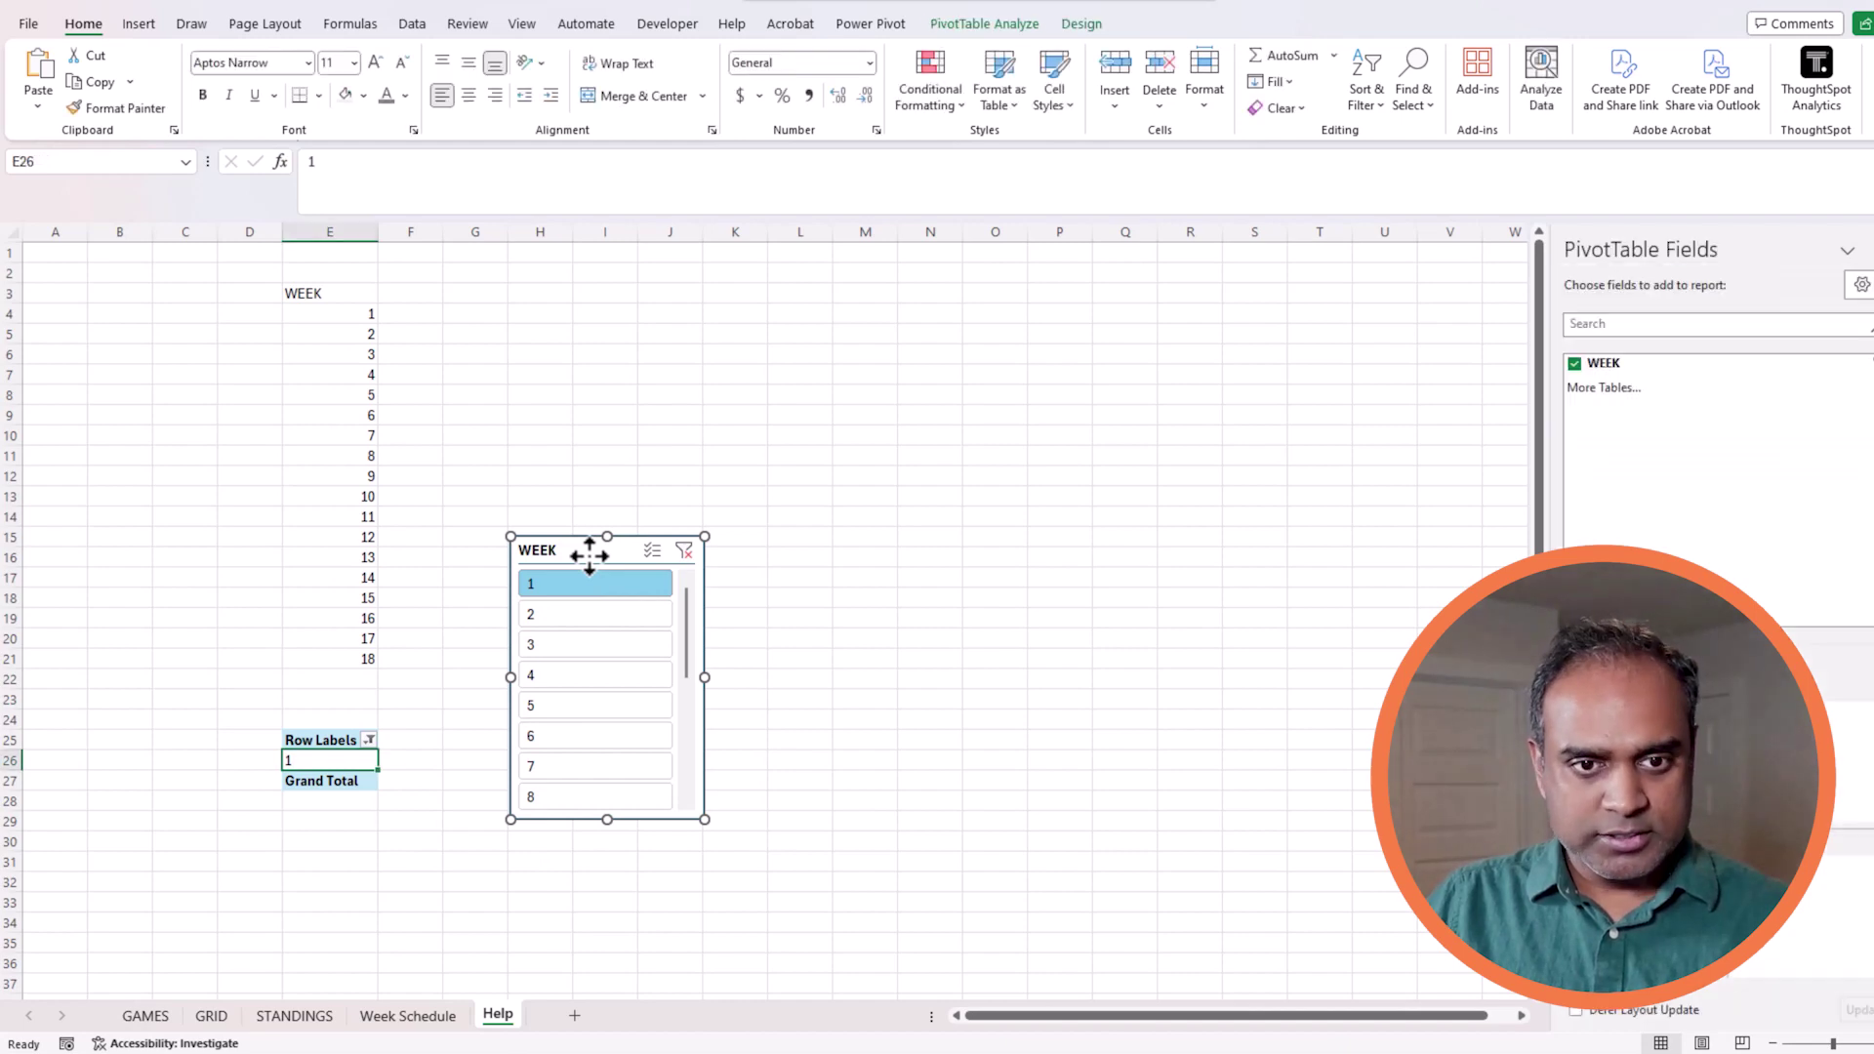
key(Delete)
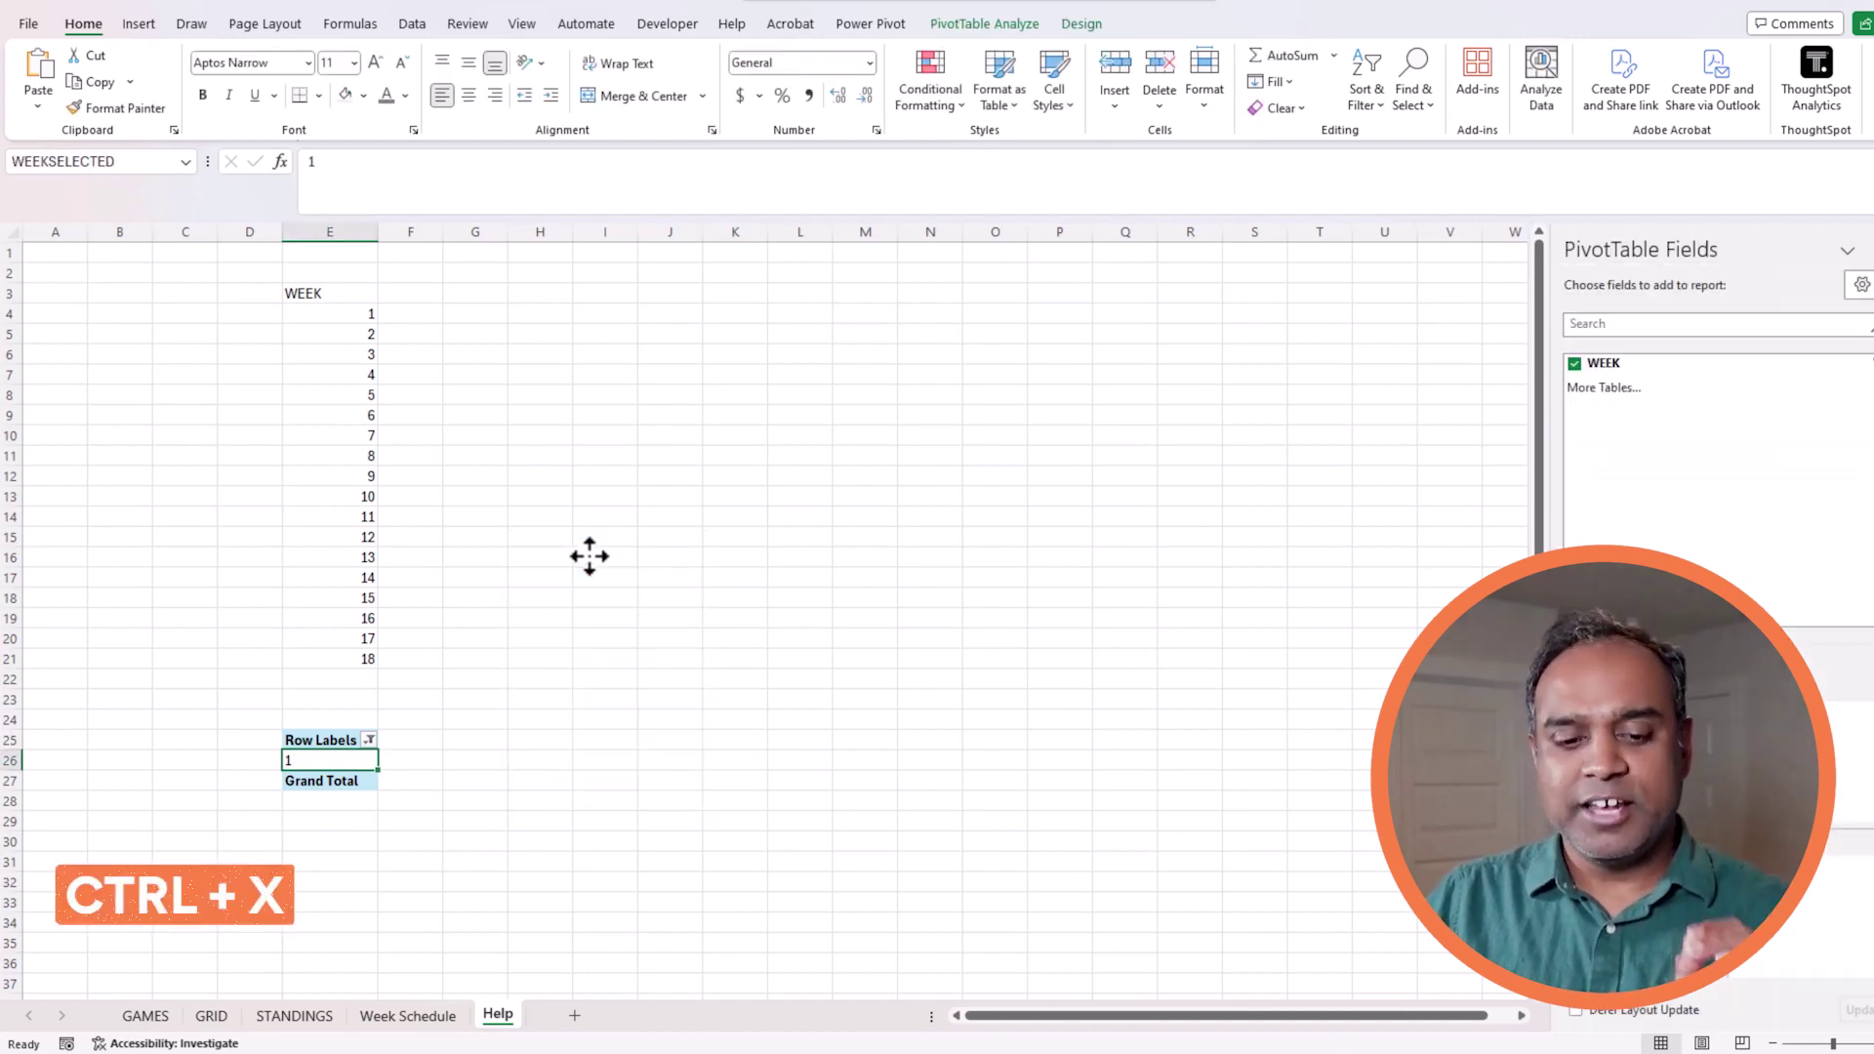
click(414, 1018)
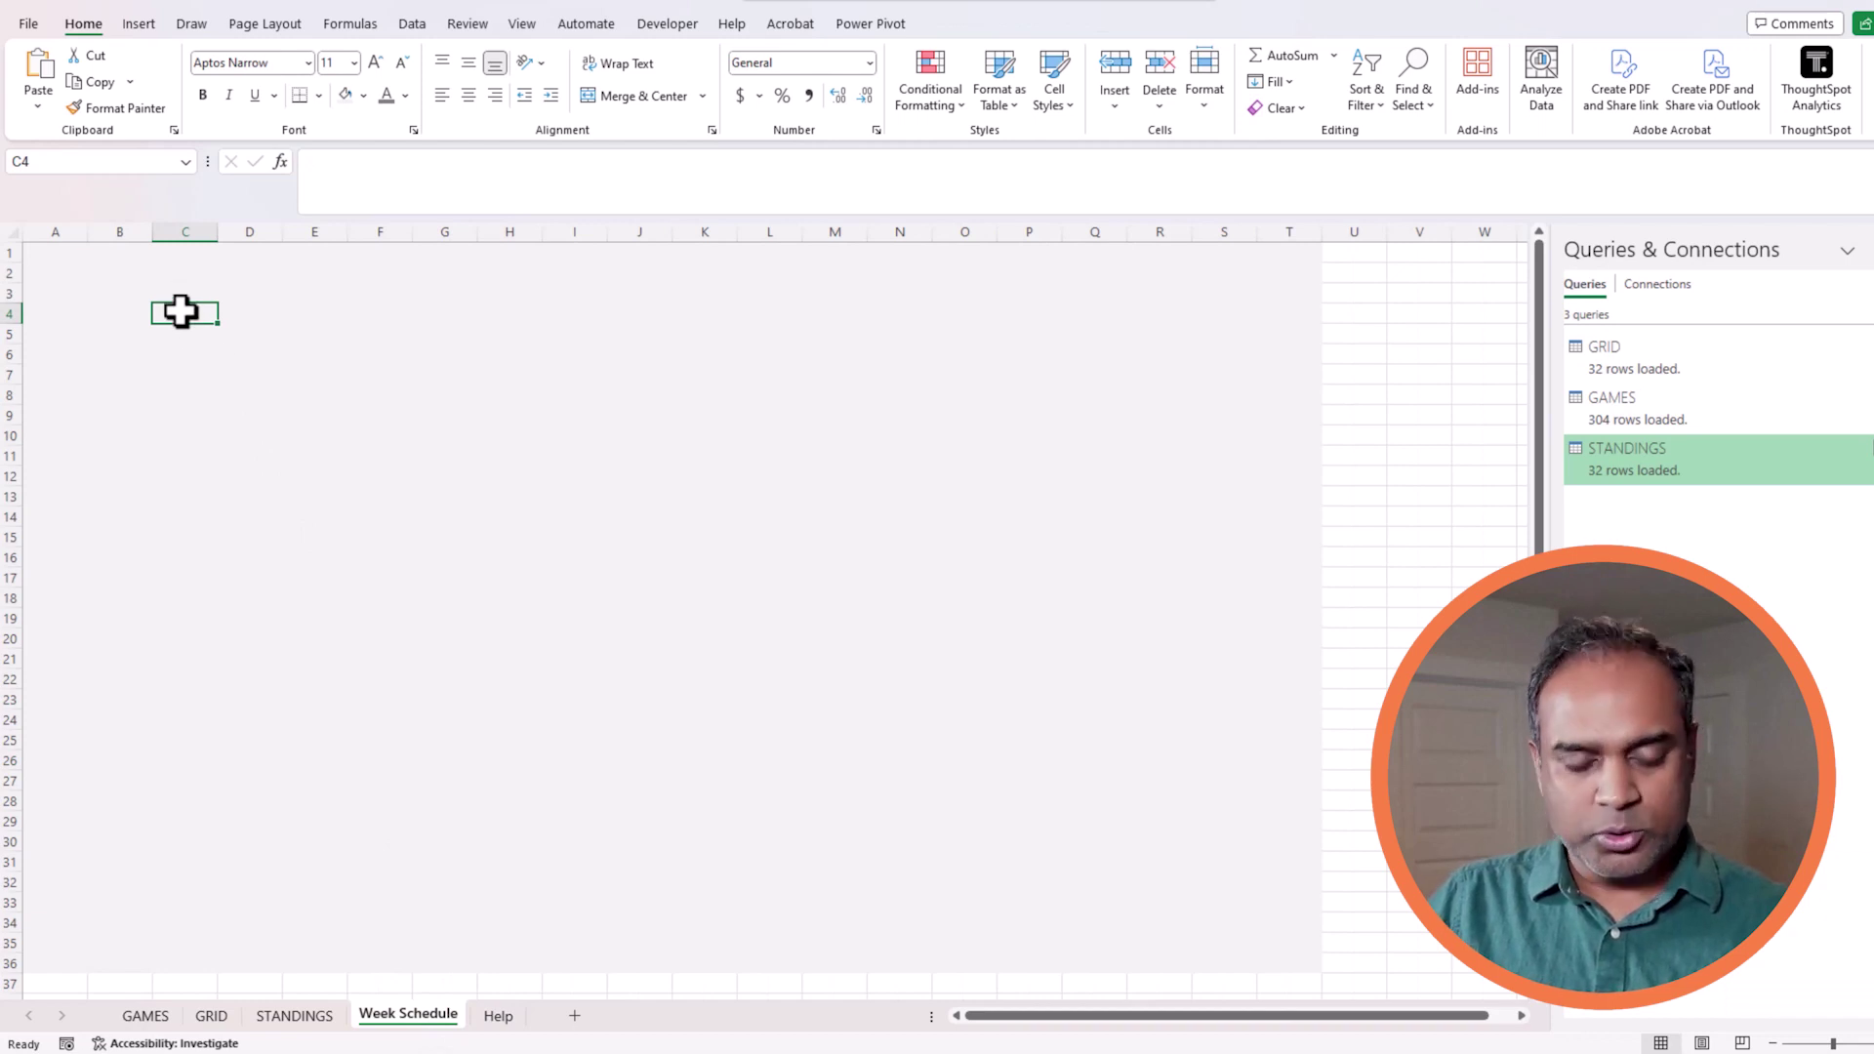
key(ctrl+v)
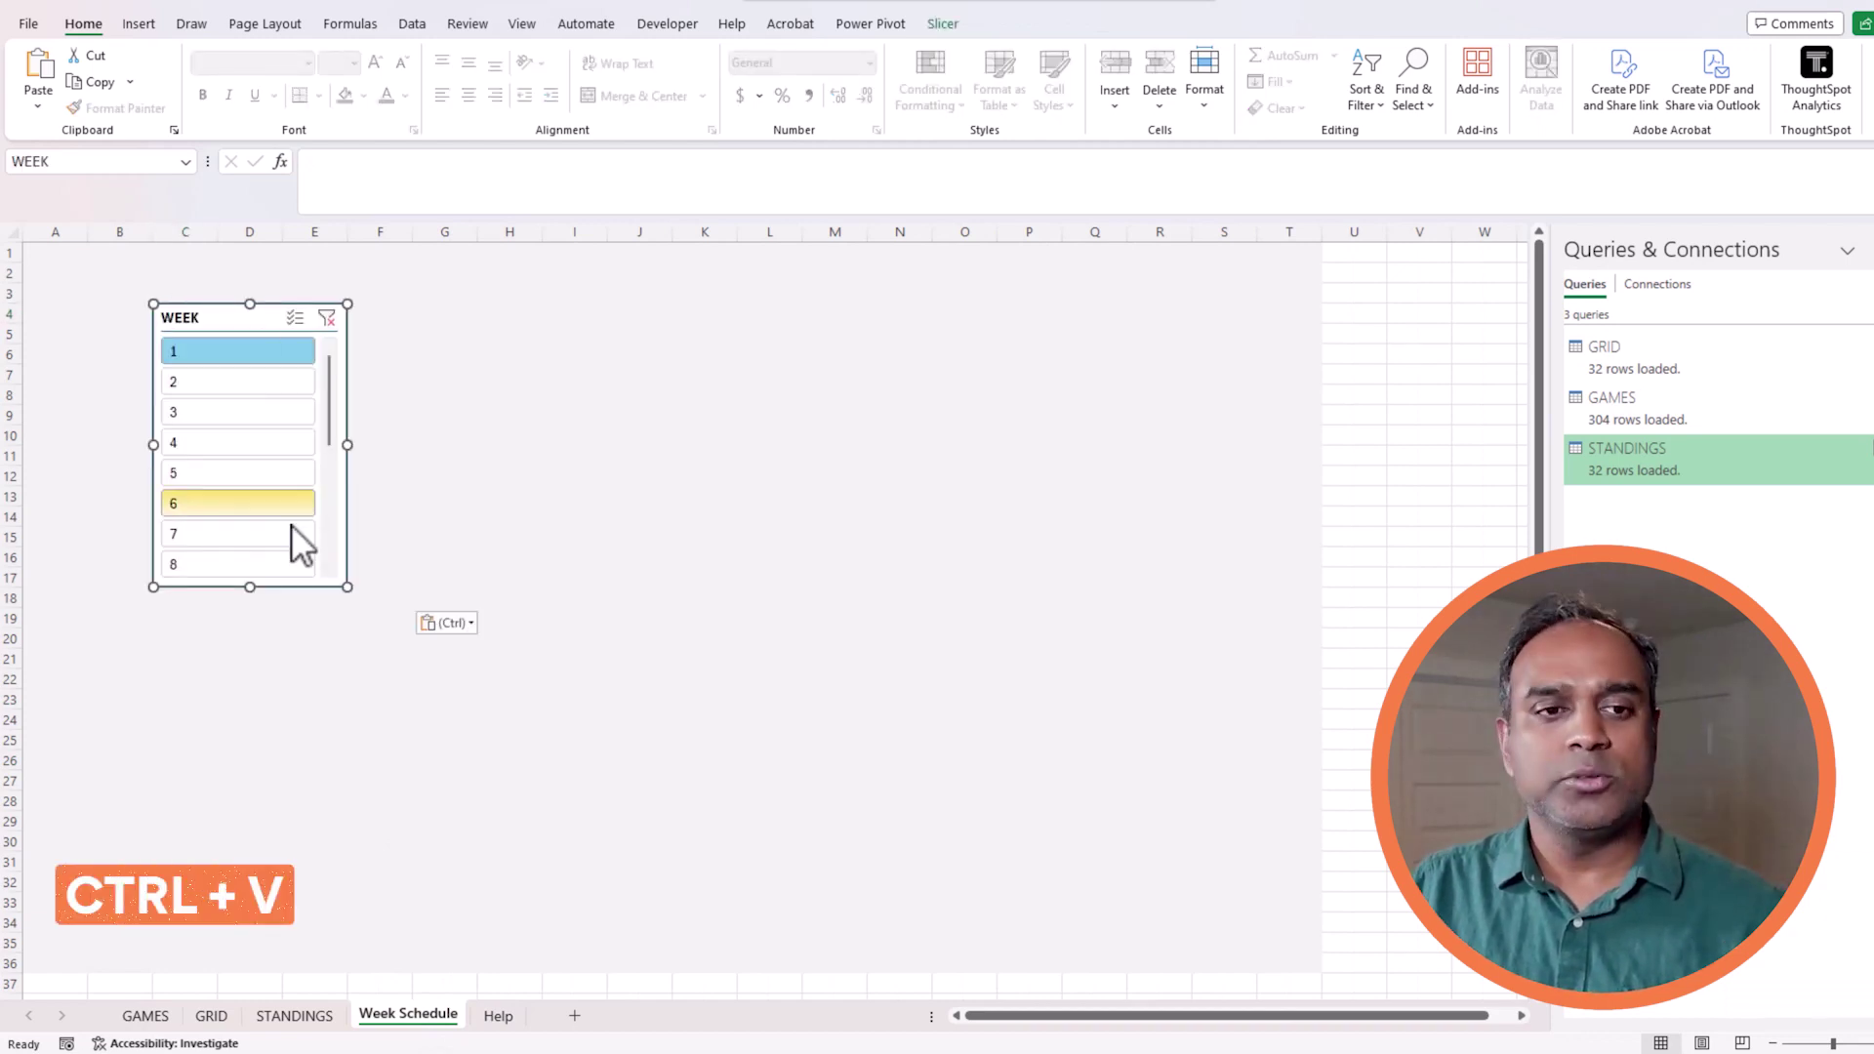
- Set the WEEK slicer to 9 columns and stretch it into a wide two-row grid
drag(347, 587, 398, 421)
click(899, 27)
click(940, 25)
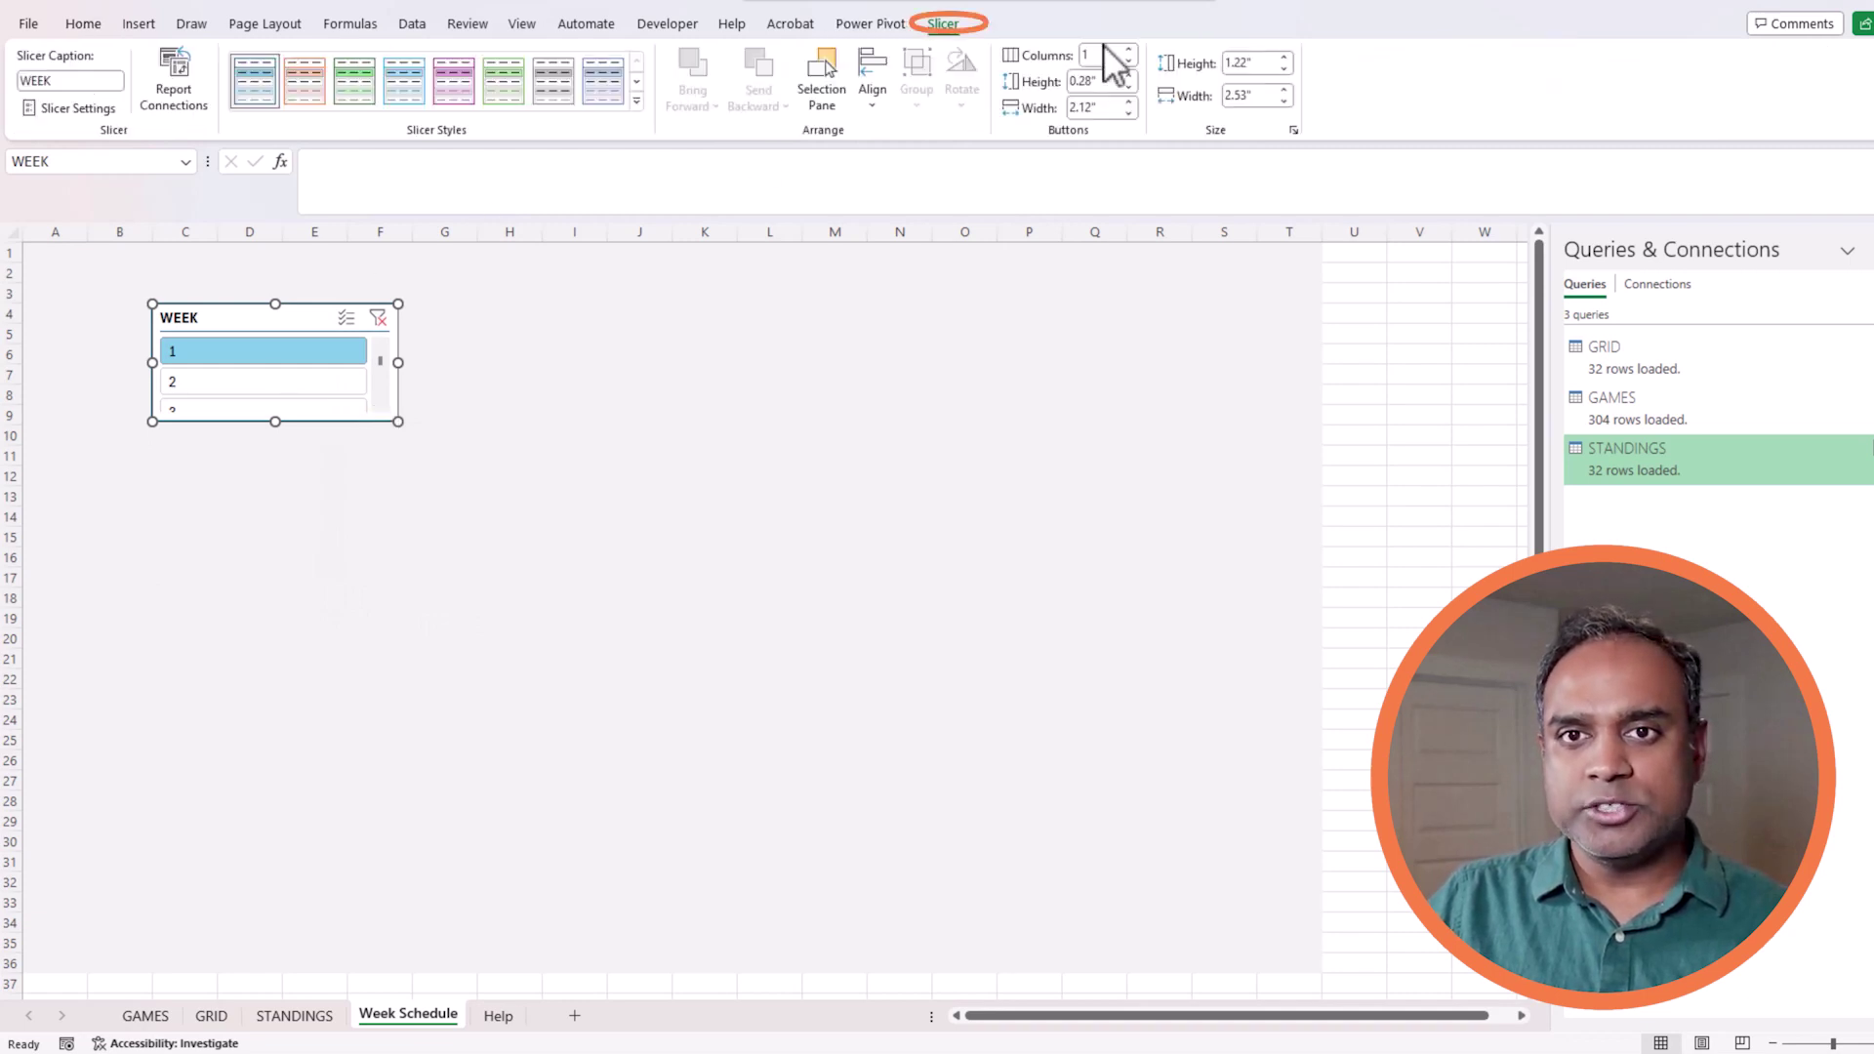
click(1130, 50)
click(1130, 50)
click(1130, 50)
click(1130, 50)
click(1130, 50)
click(1130, 49)
click(1130, 50)
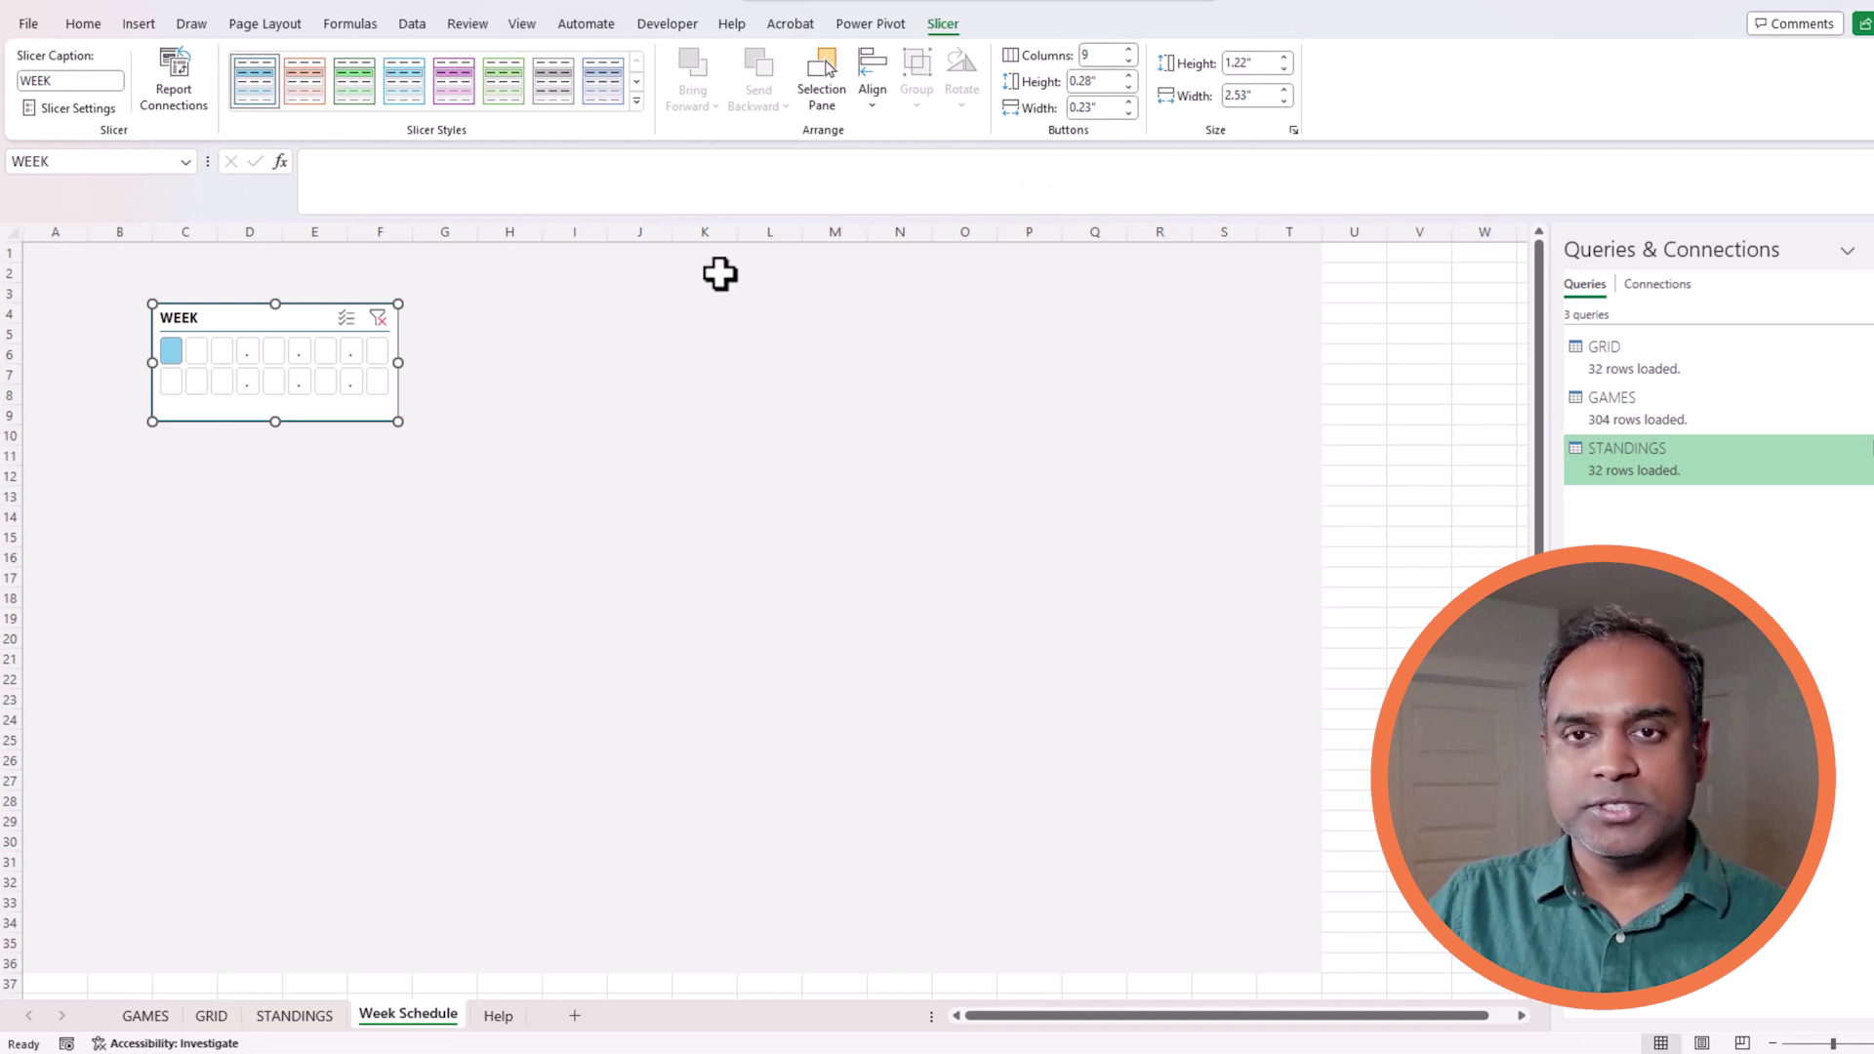
drag(398, 422, 606, 414)
drag(418, 335, 422, 313)
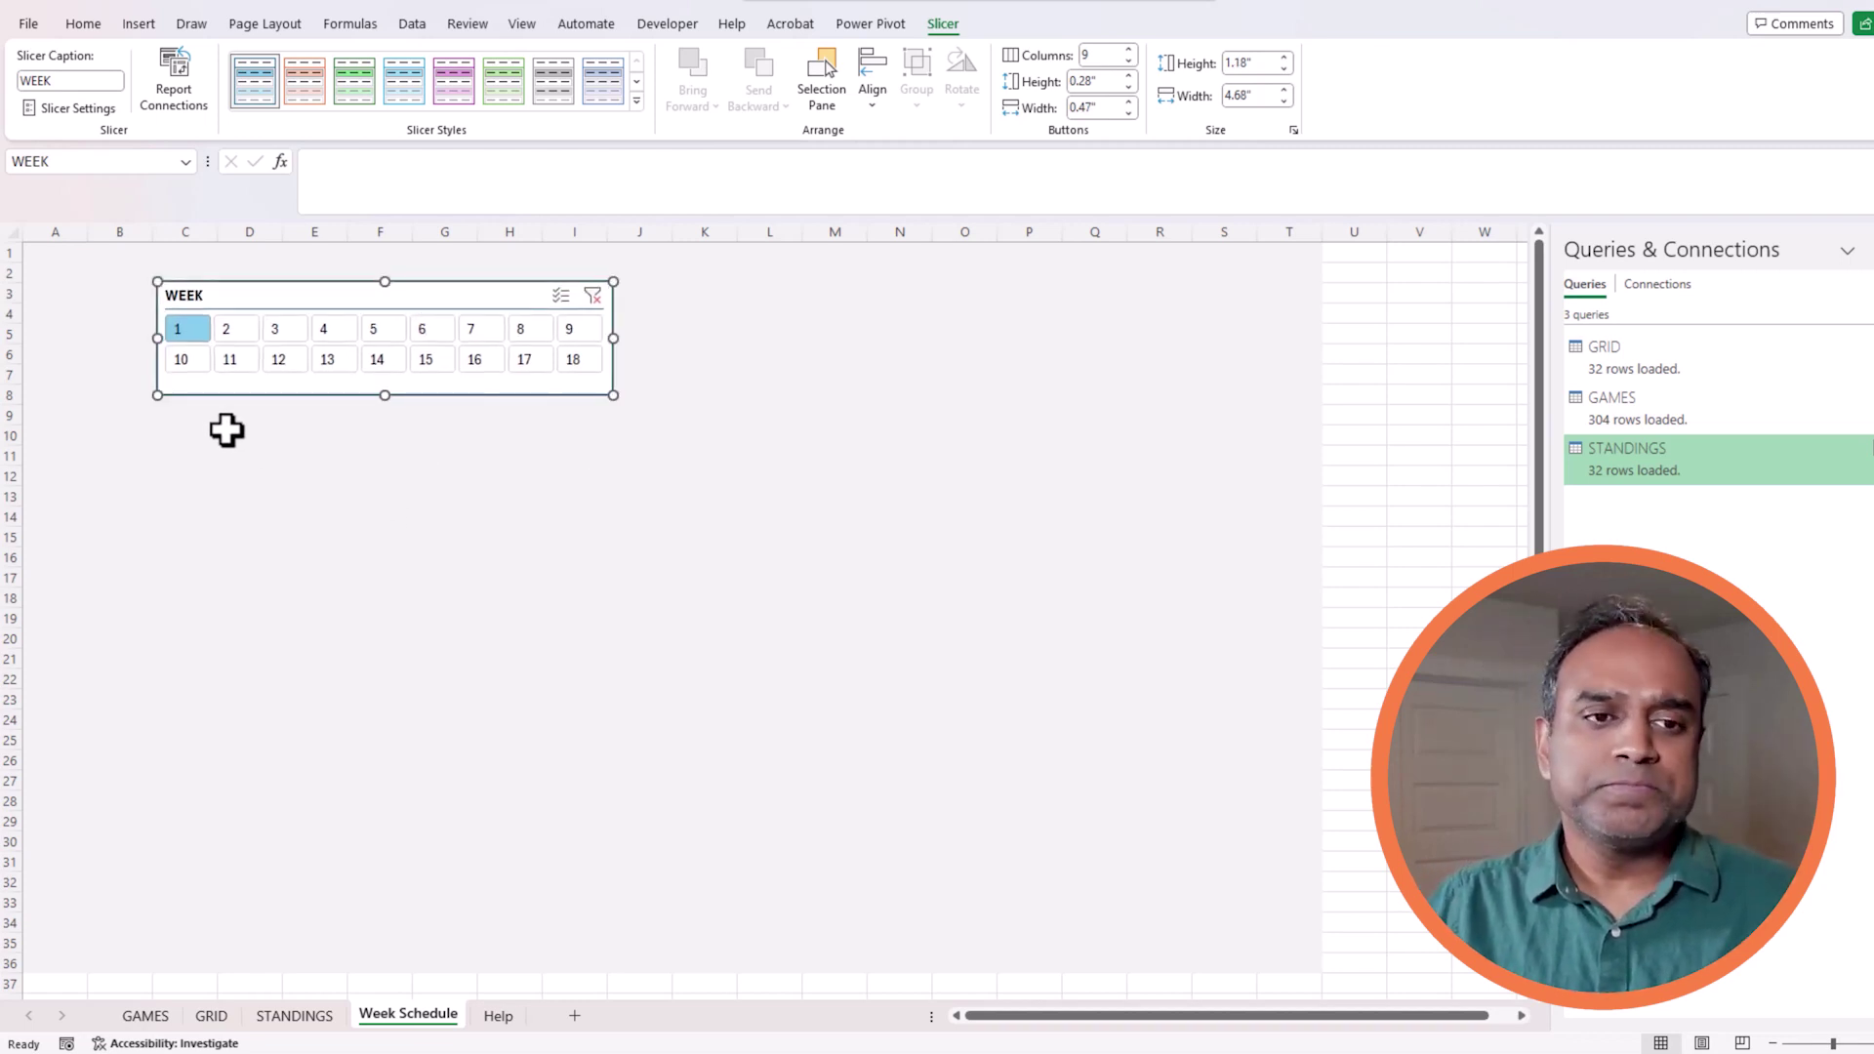
- Test =WEEKSELECTED in D10 against several slicer weeks, ending on 17, then clear D10
click(259, 437)
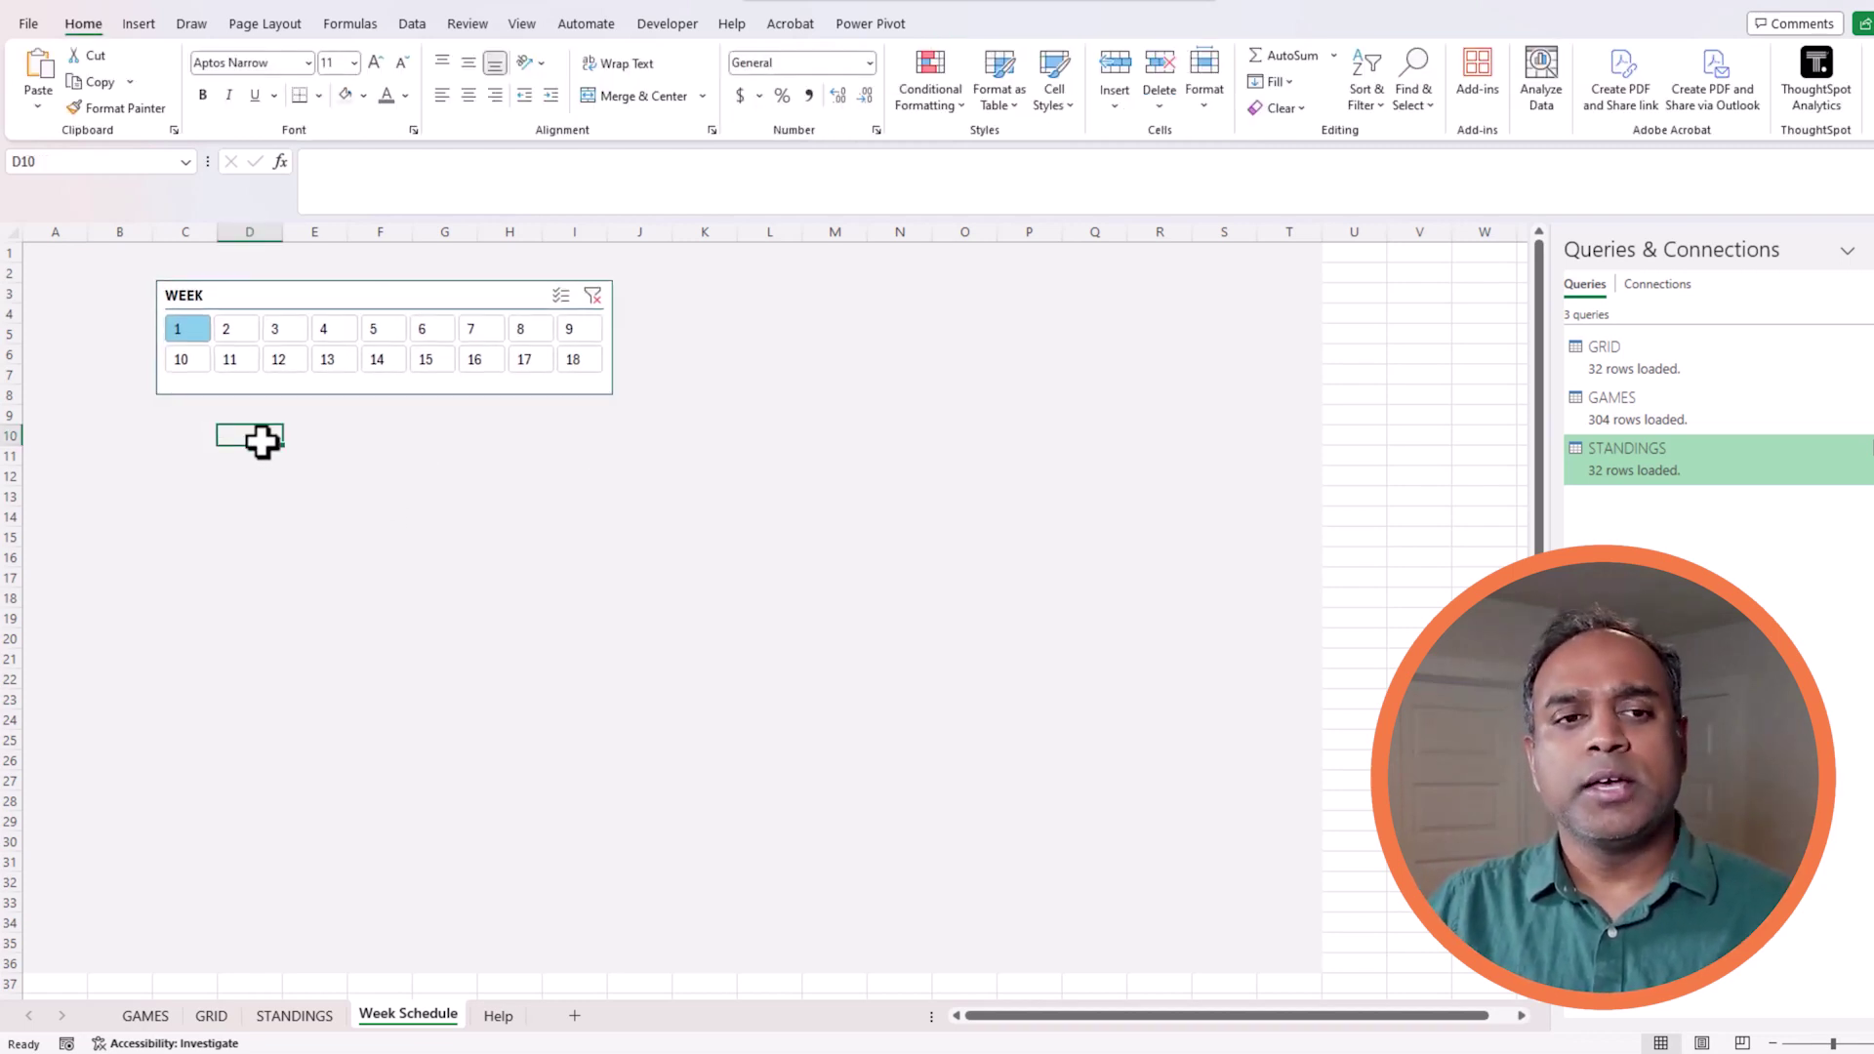
text(=)
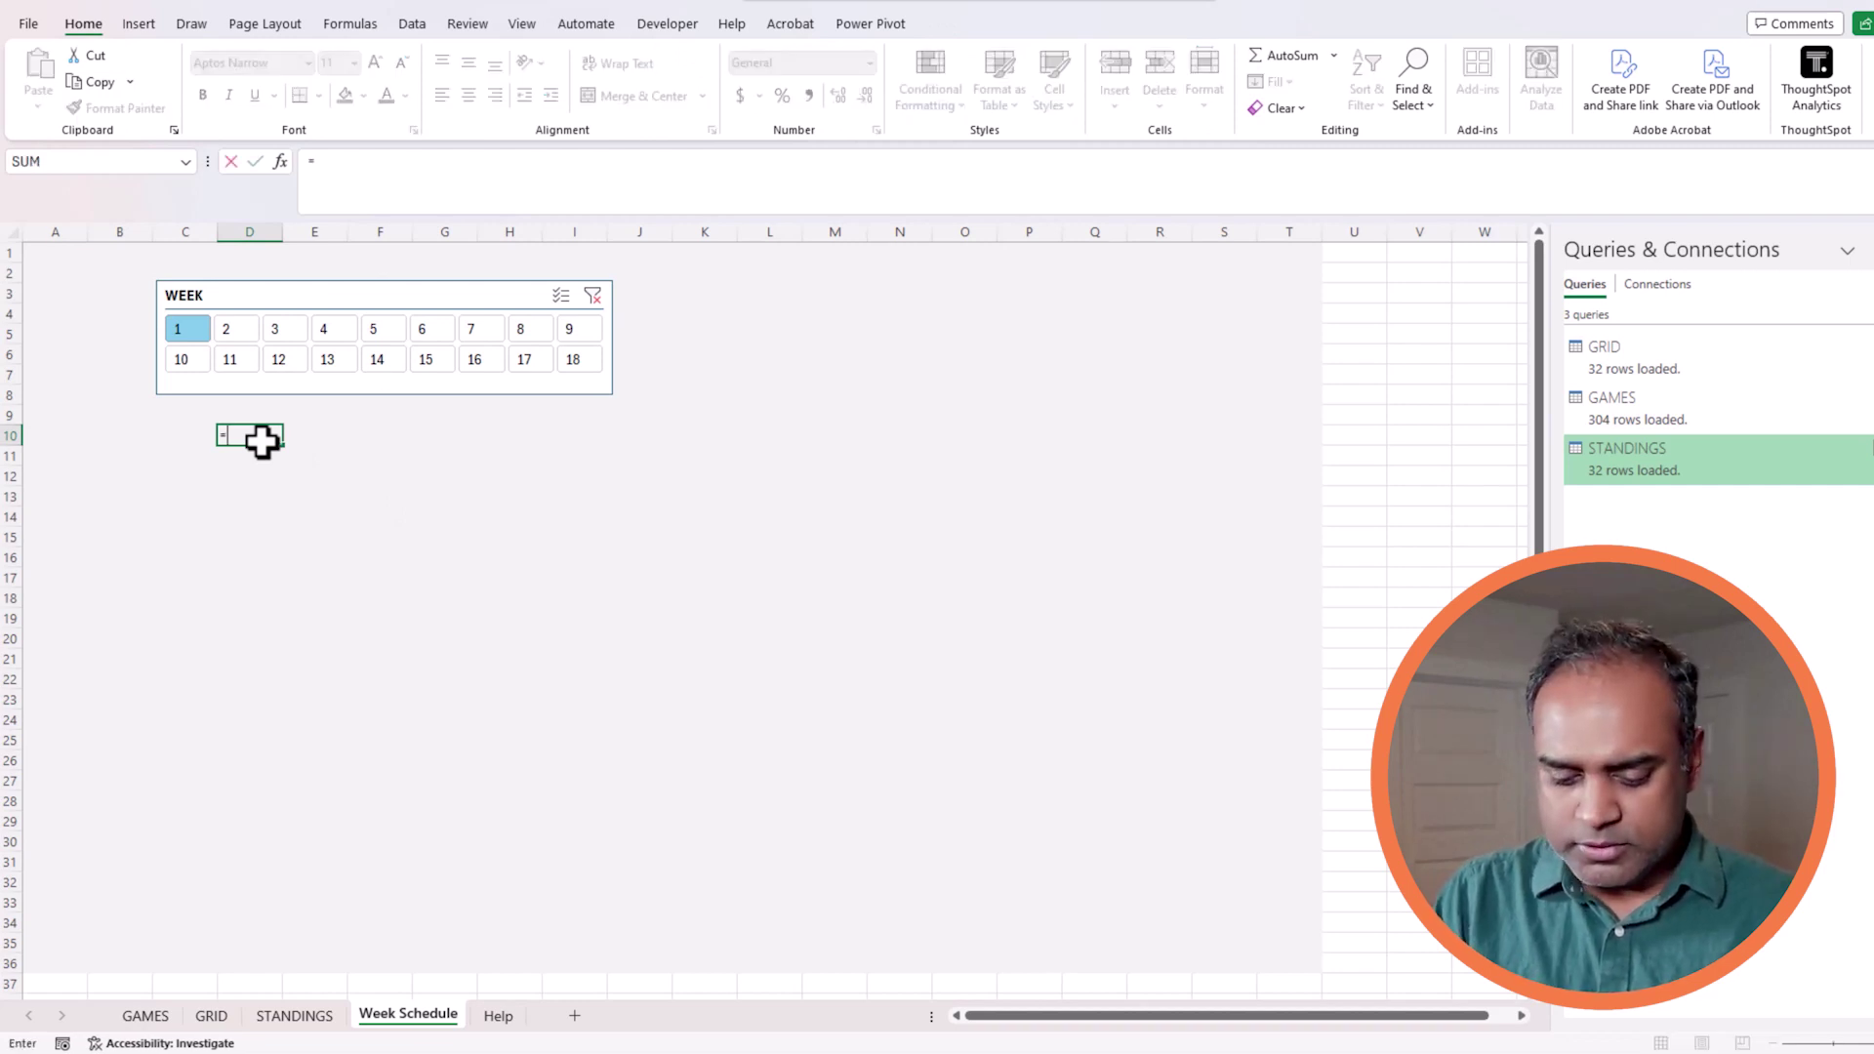
text(WEEKSELECTED)
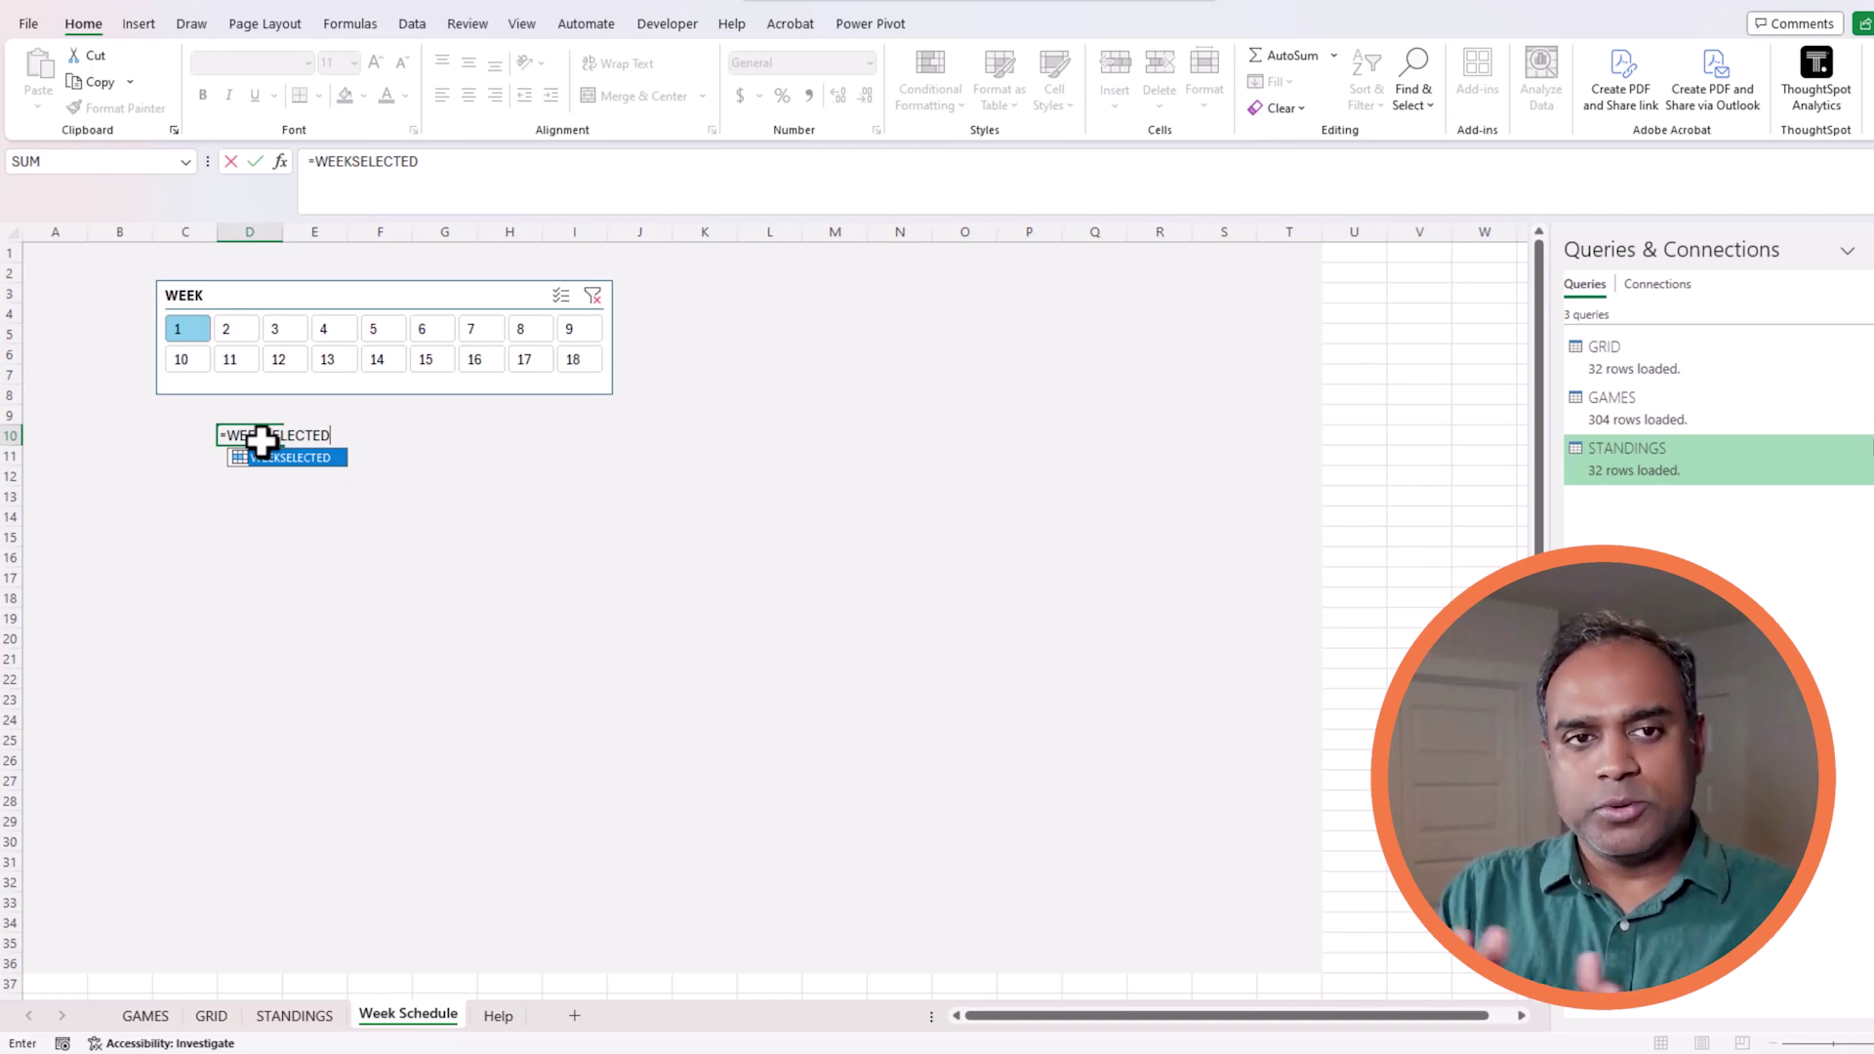
key(ctrl+Return)
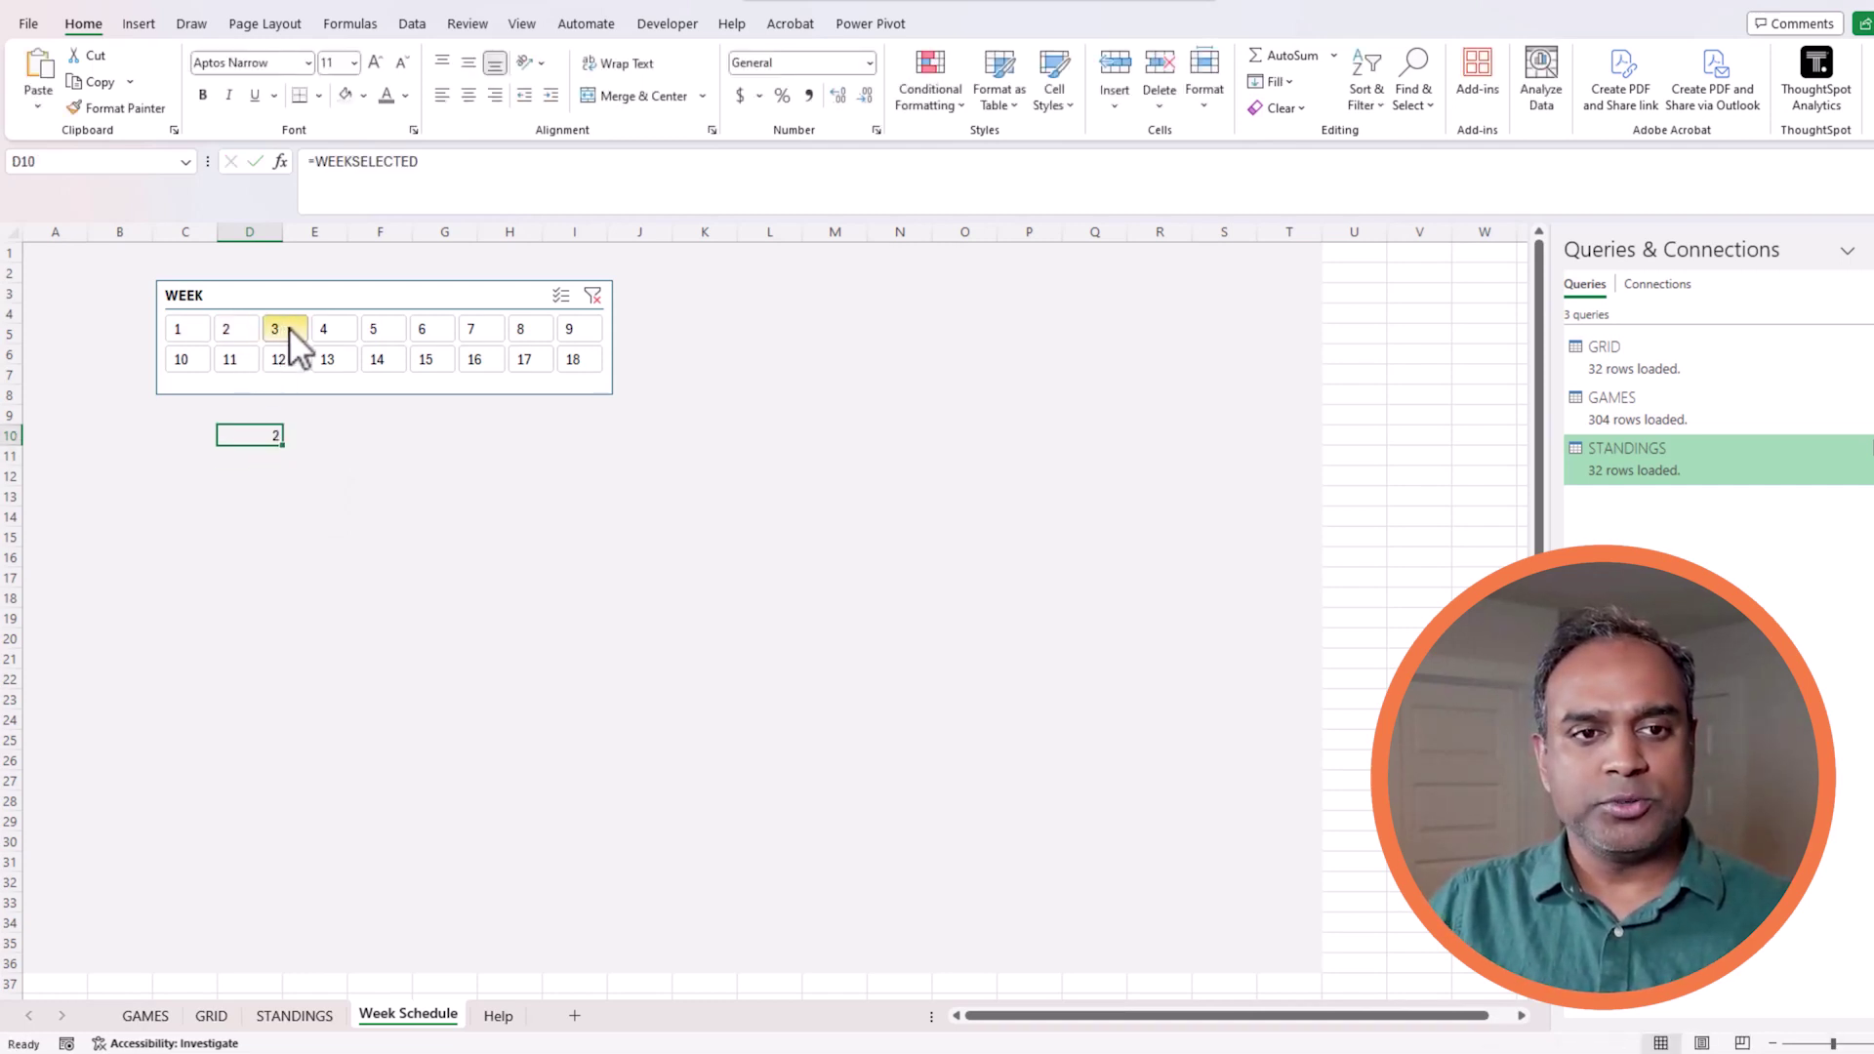
click(396, 366)
click(436, 330)
click(493, 329)
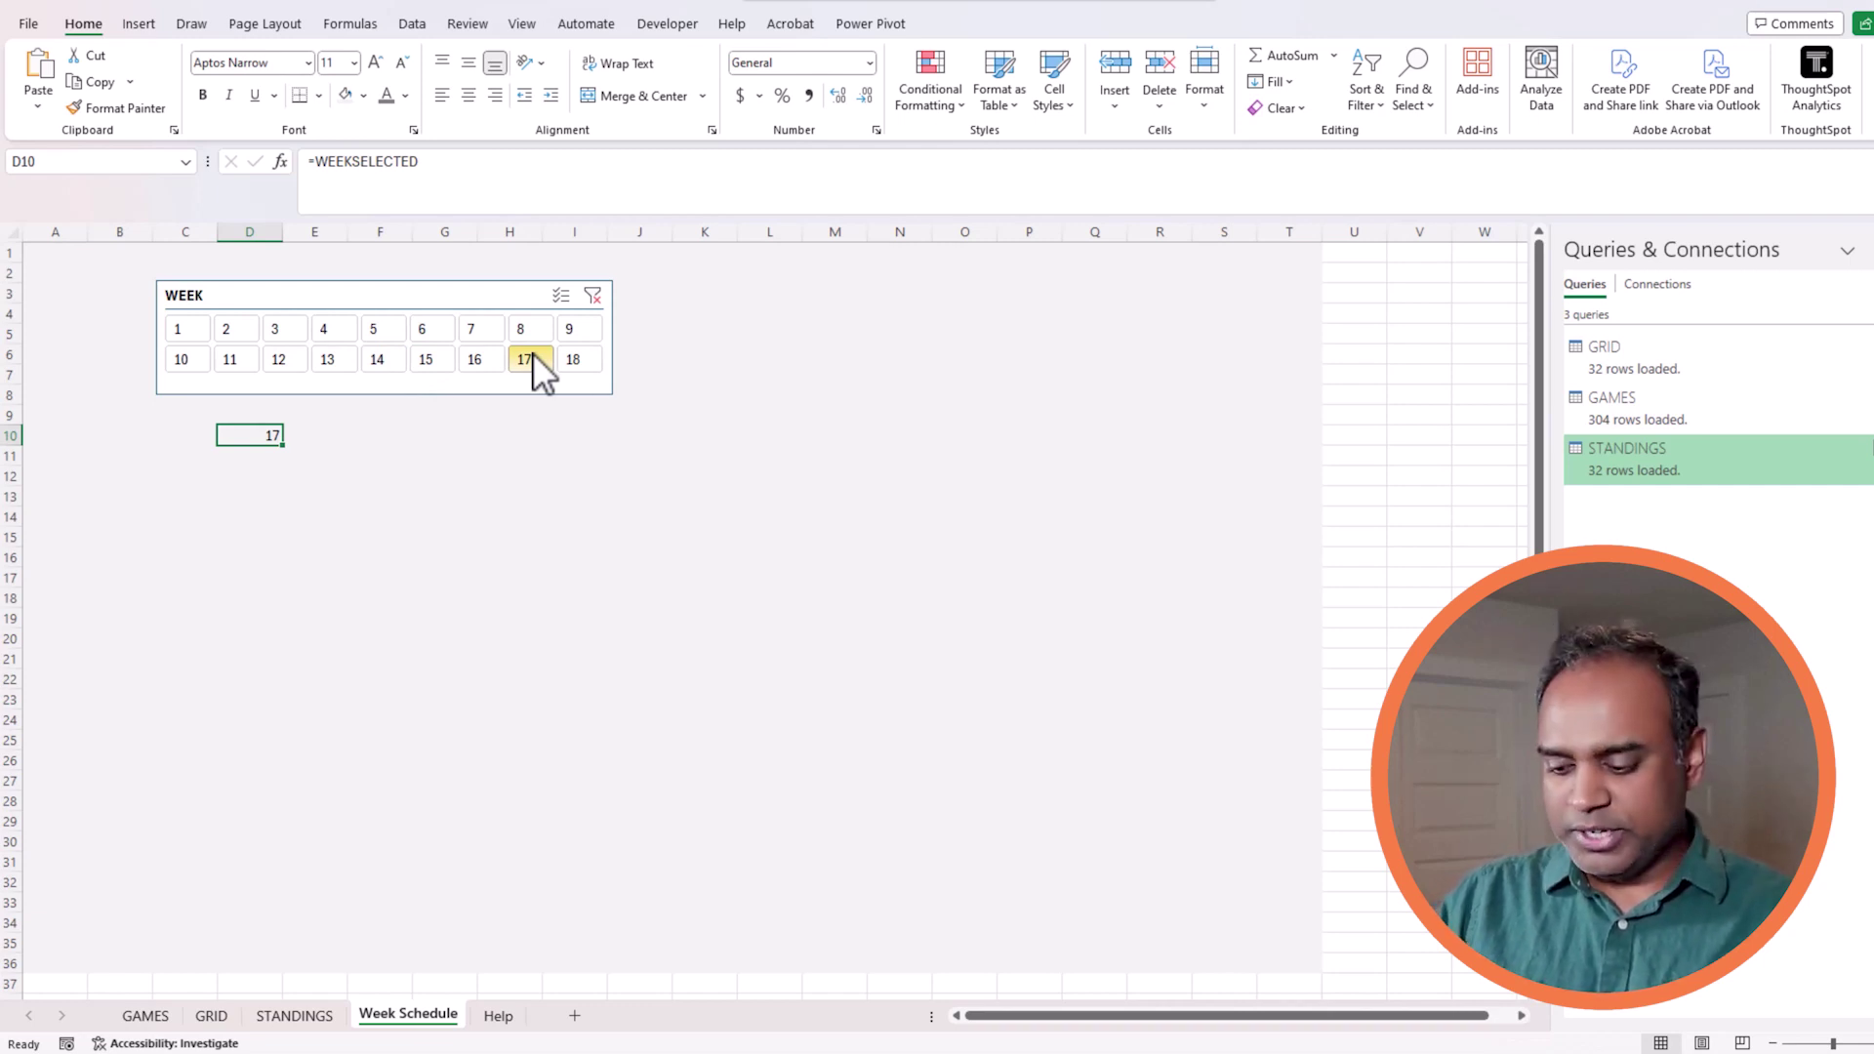
key(Delete)
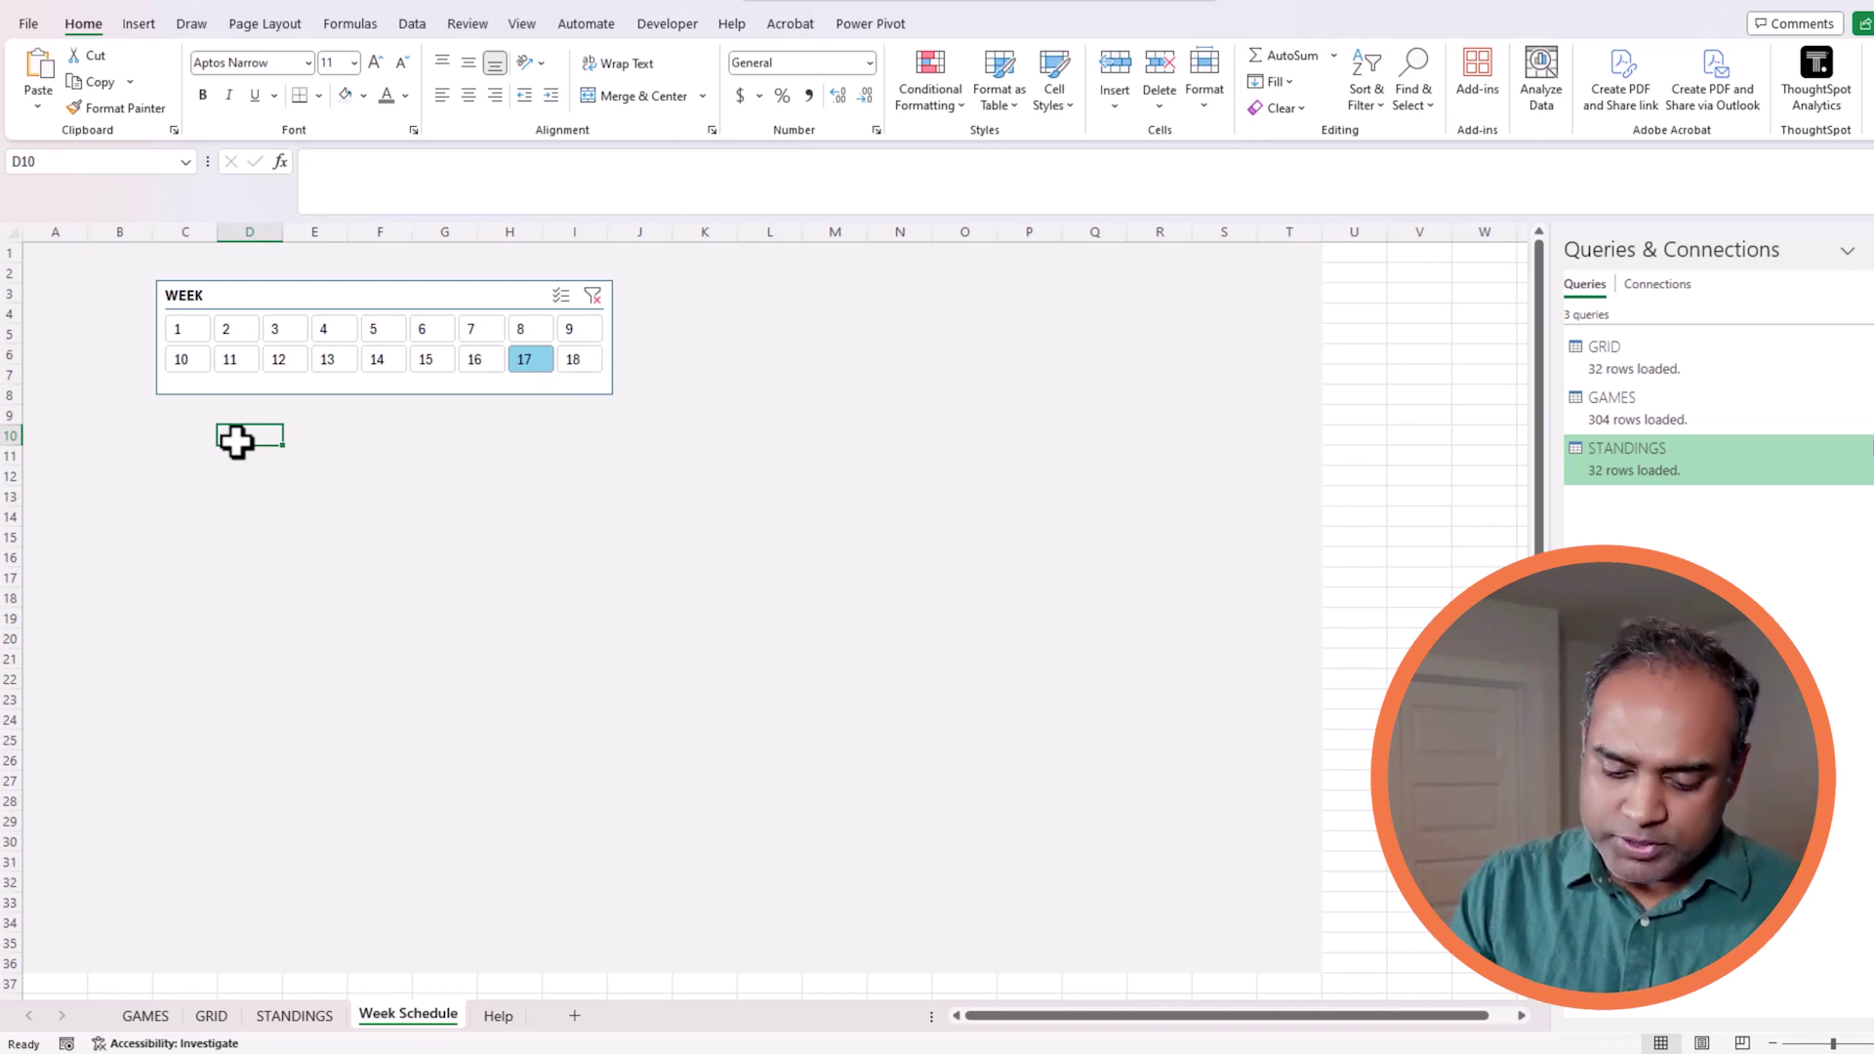
- Enter the headings AWAY in D10 and HOME in G10
key(Return)
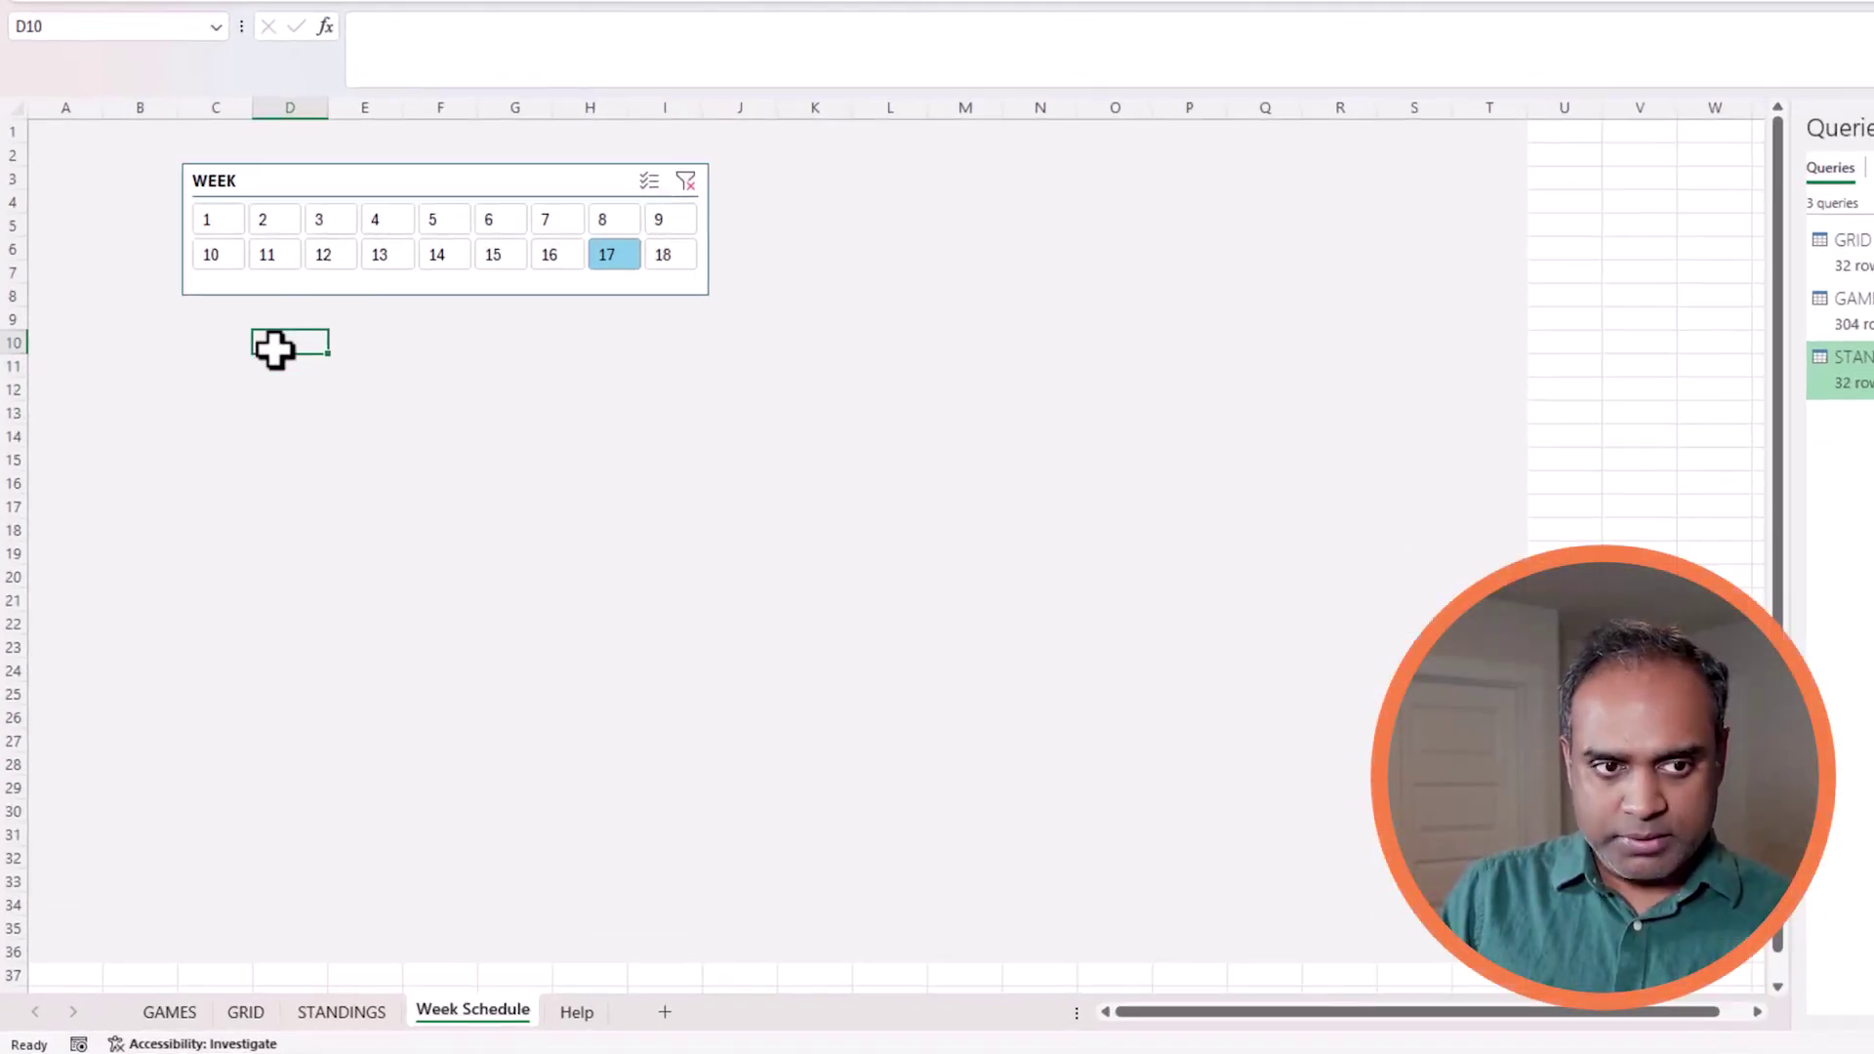
text(AWAY)
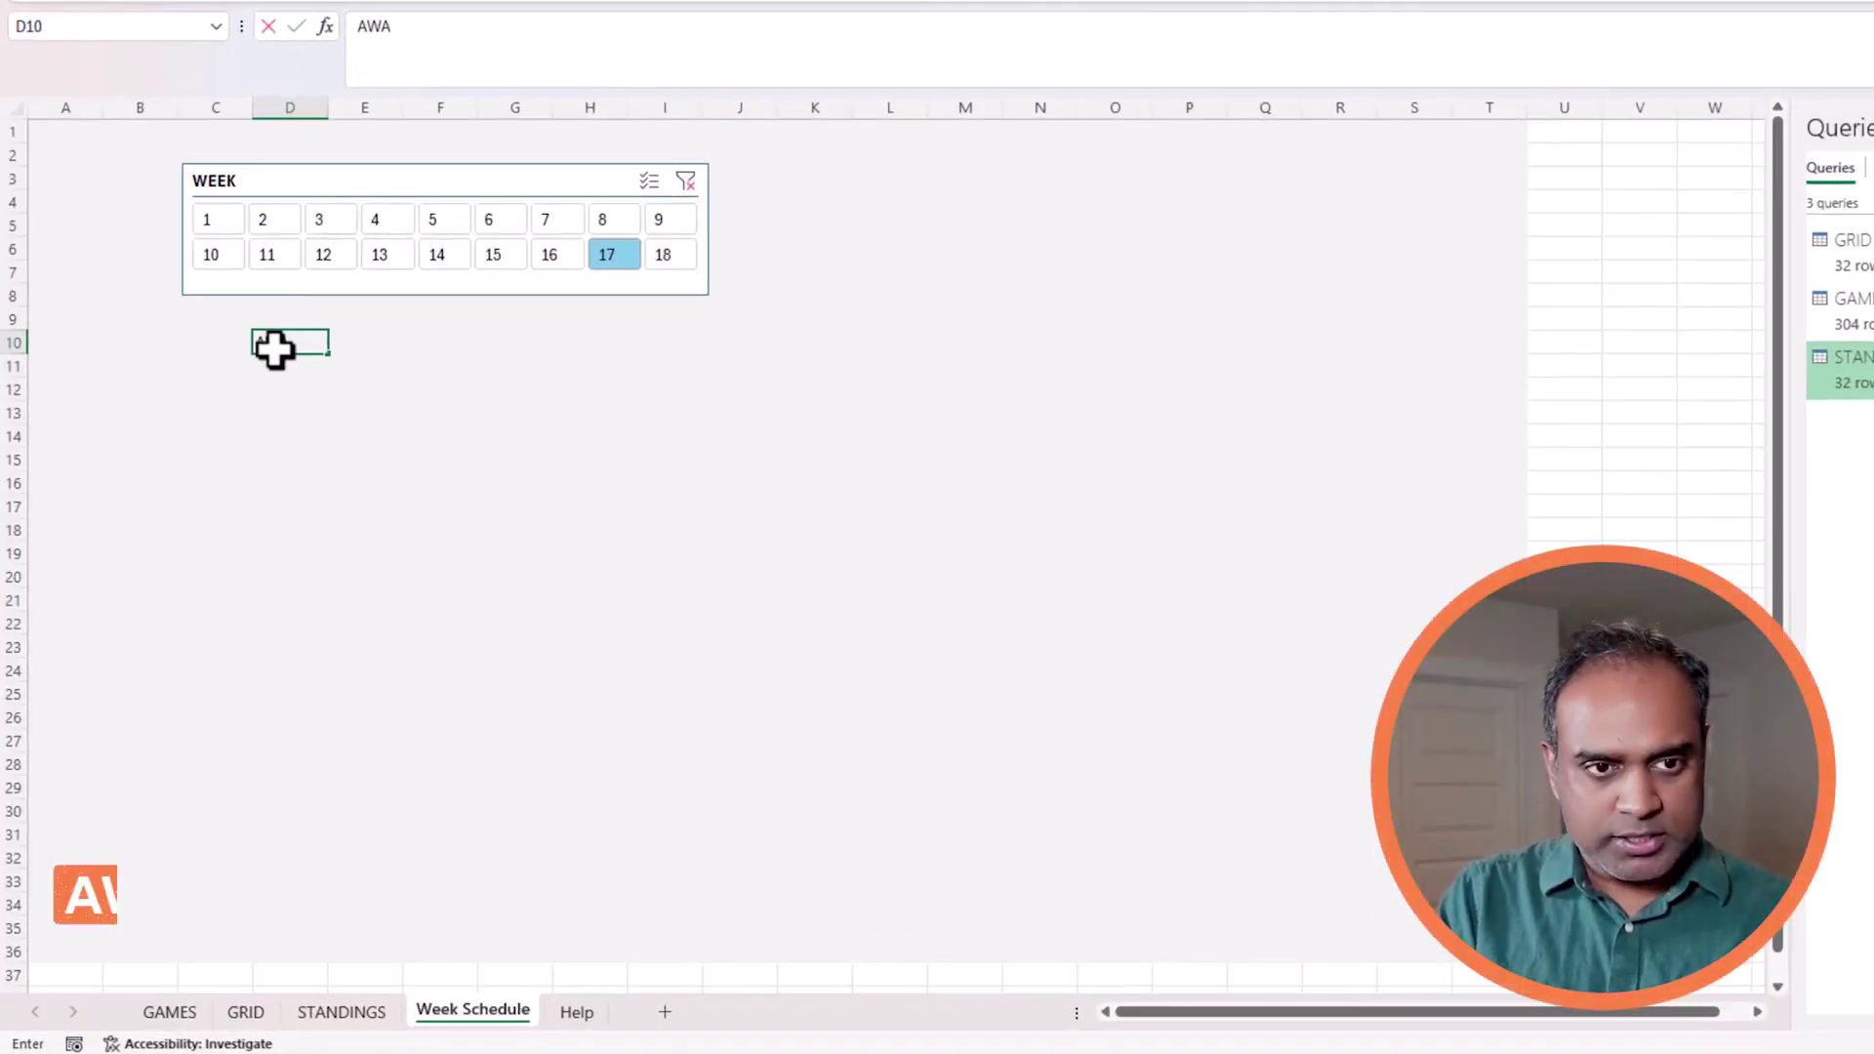
key(Tab)
key(Tab)
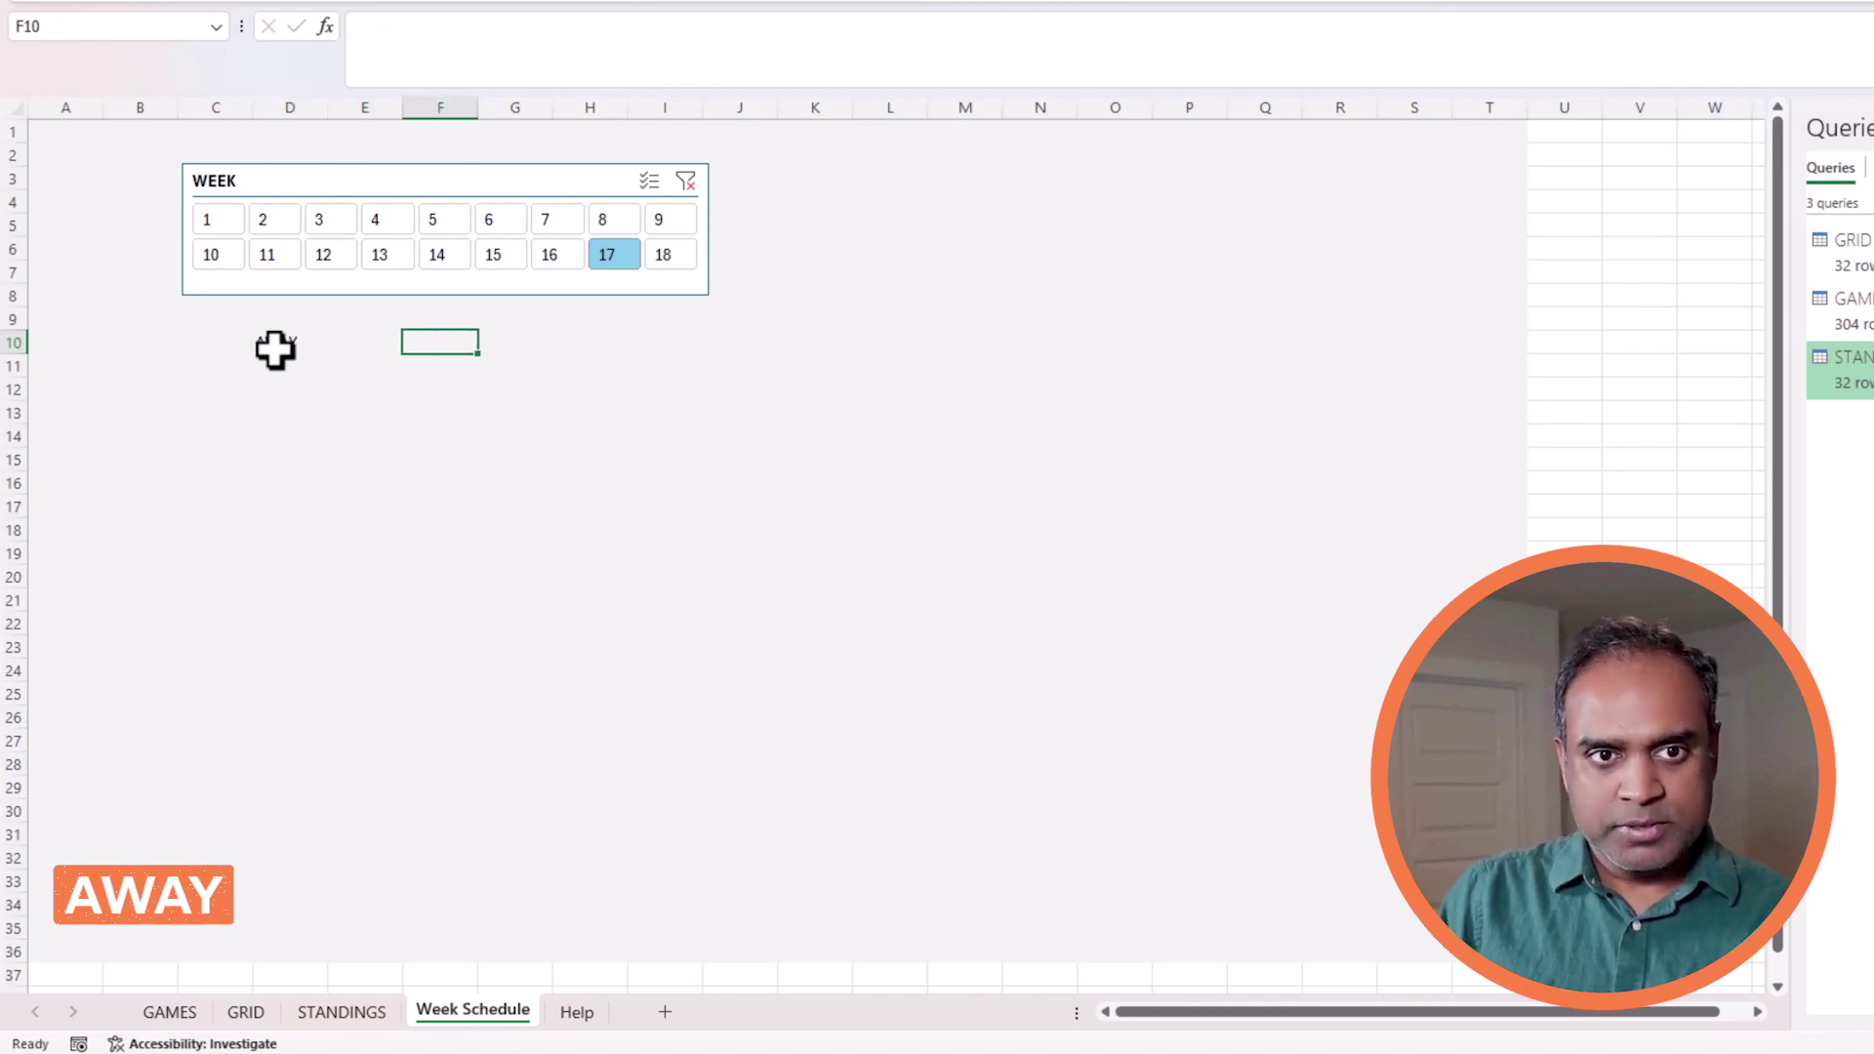
key(Tab)
text(H)
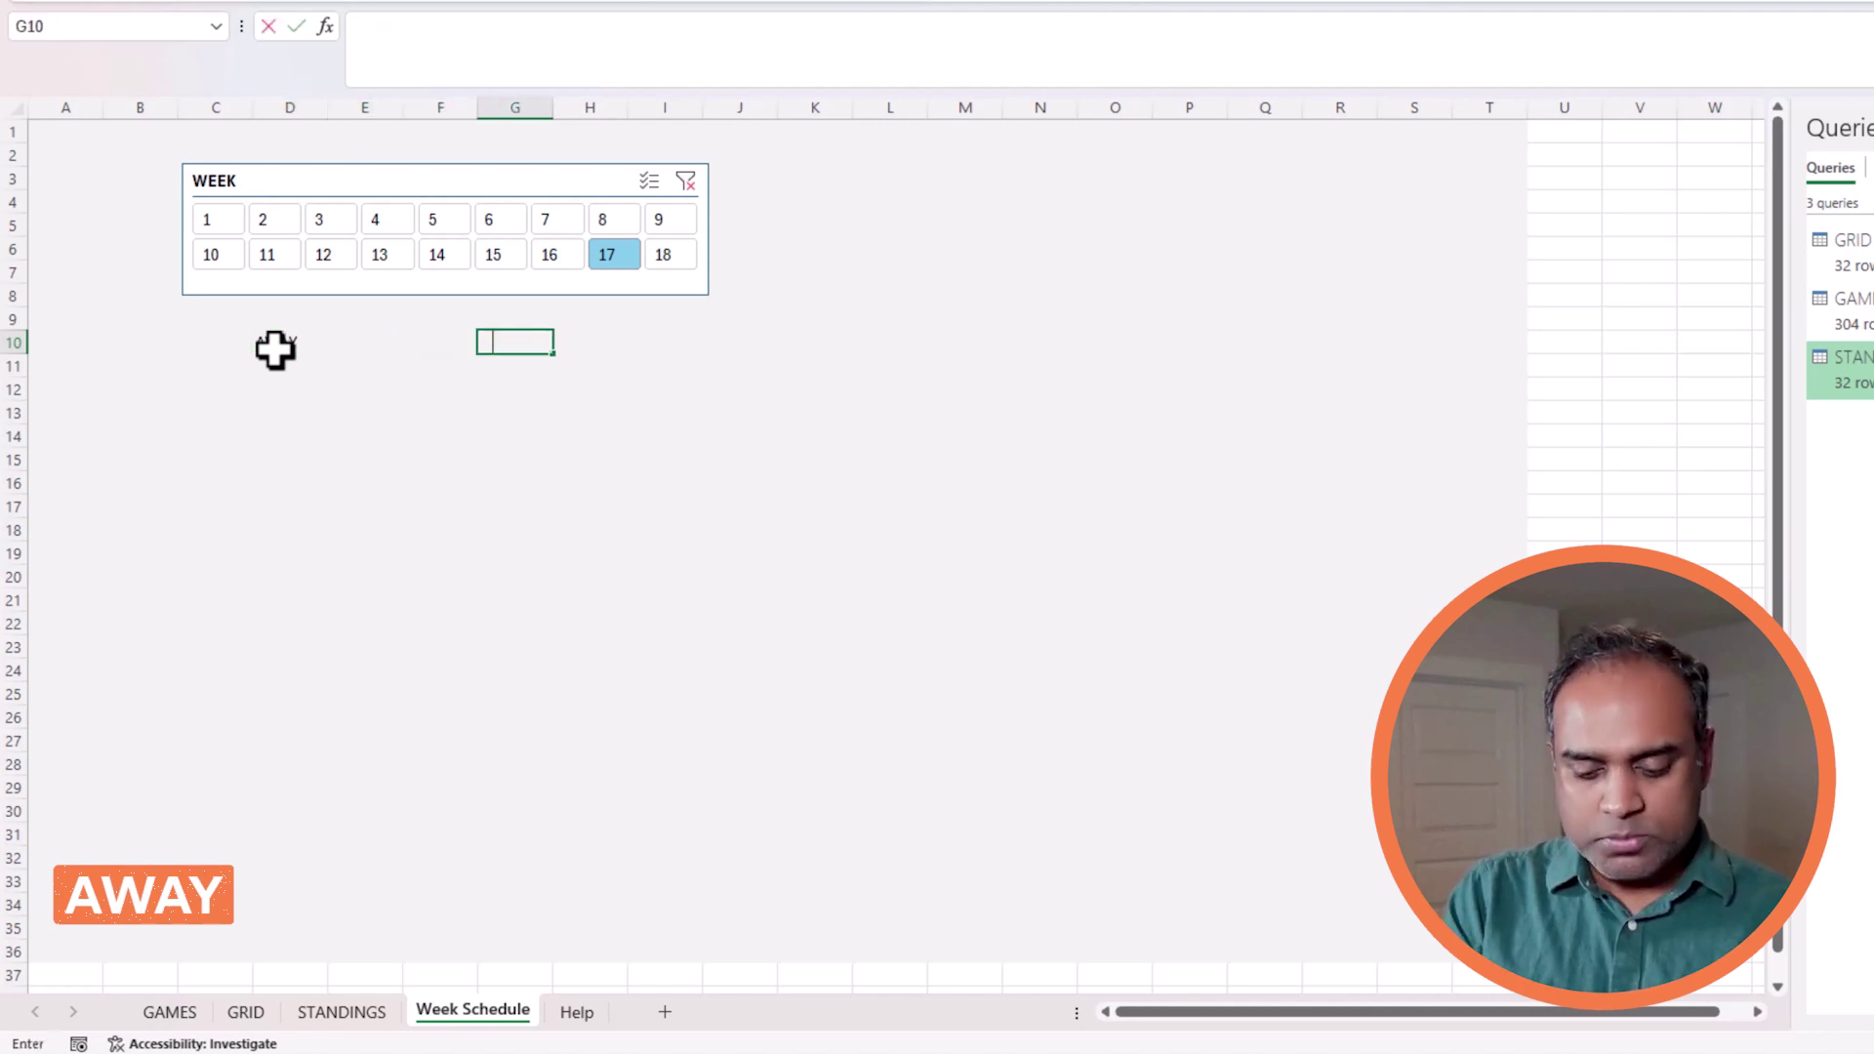
text(OME)
key(Return)
- Add the Record headings in H10 and C10
key(Left)
key(Up)
key(Left)
key(Right)
key(Left)
key(Right)
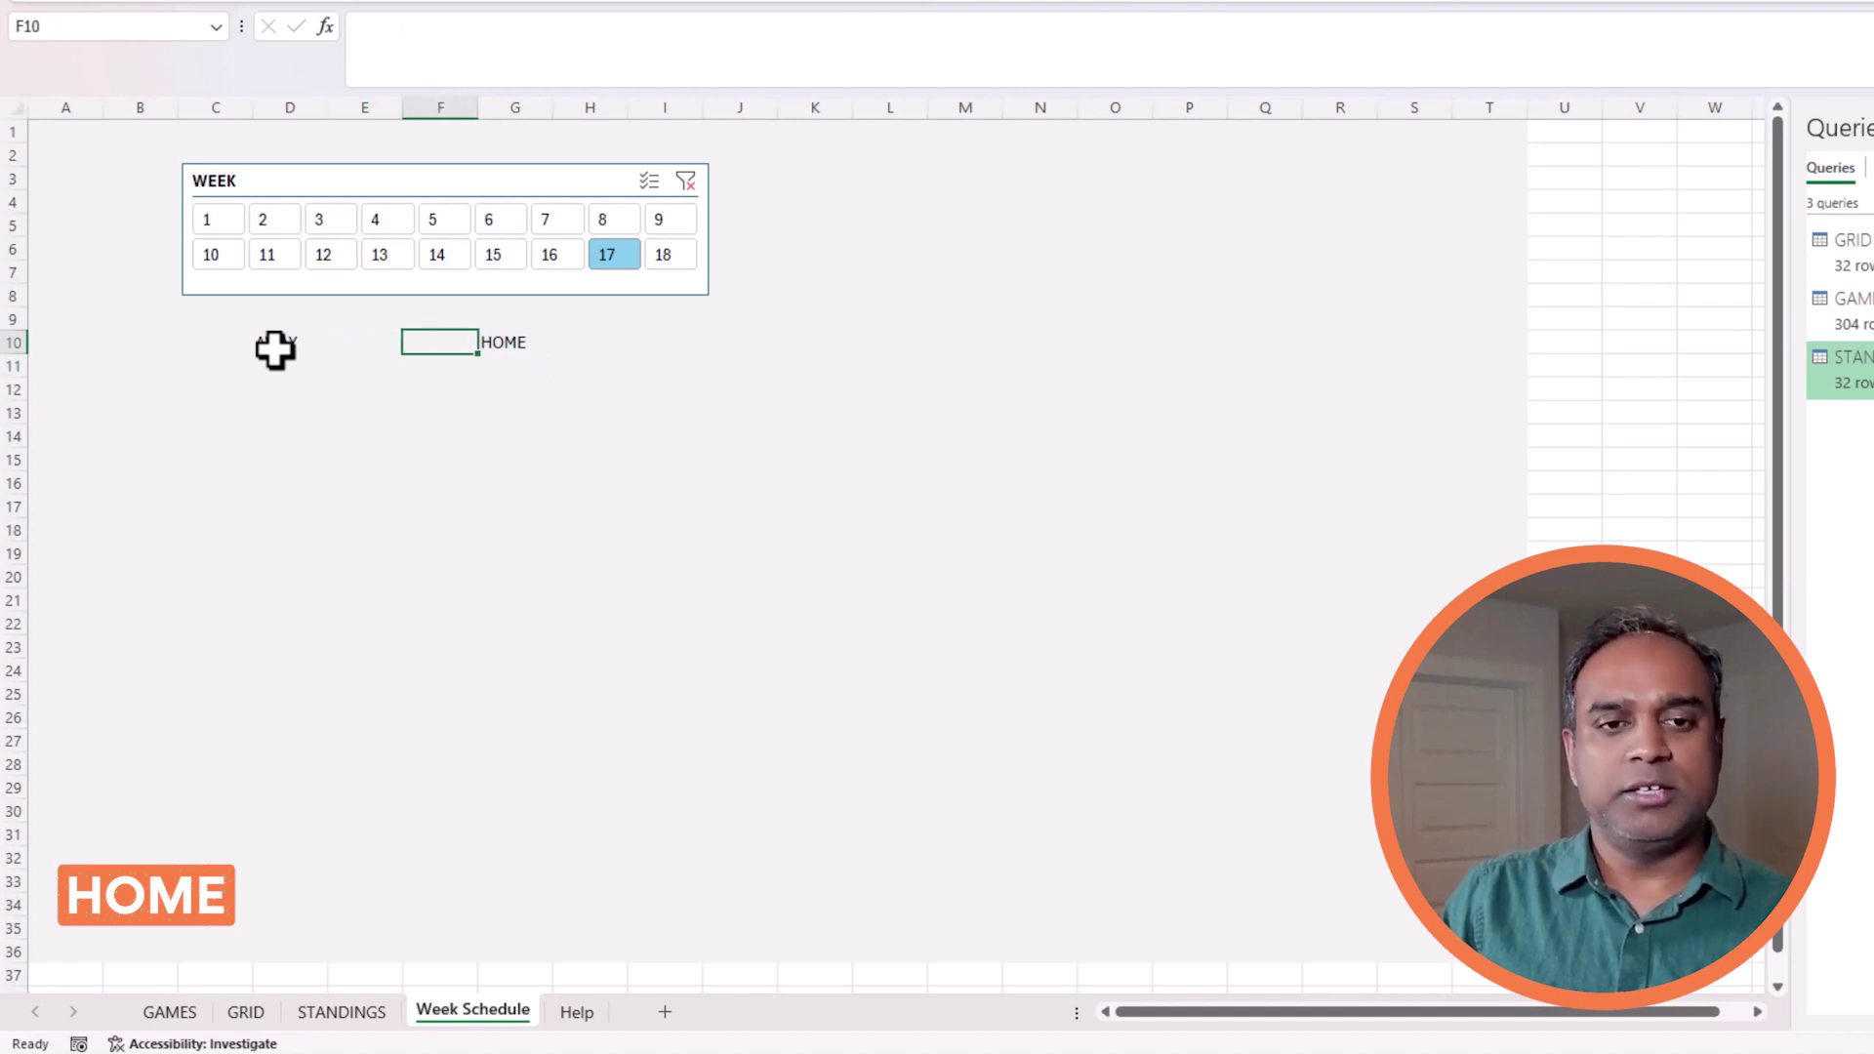
key(Right)
key(Right)
text(Rec)
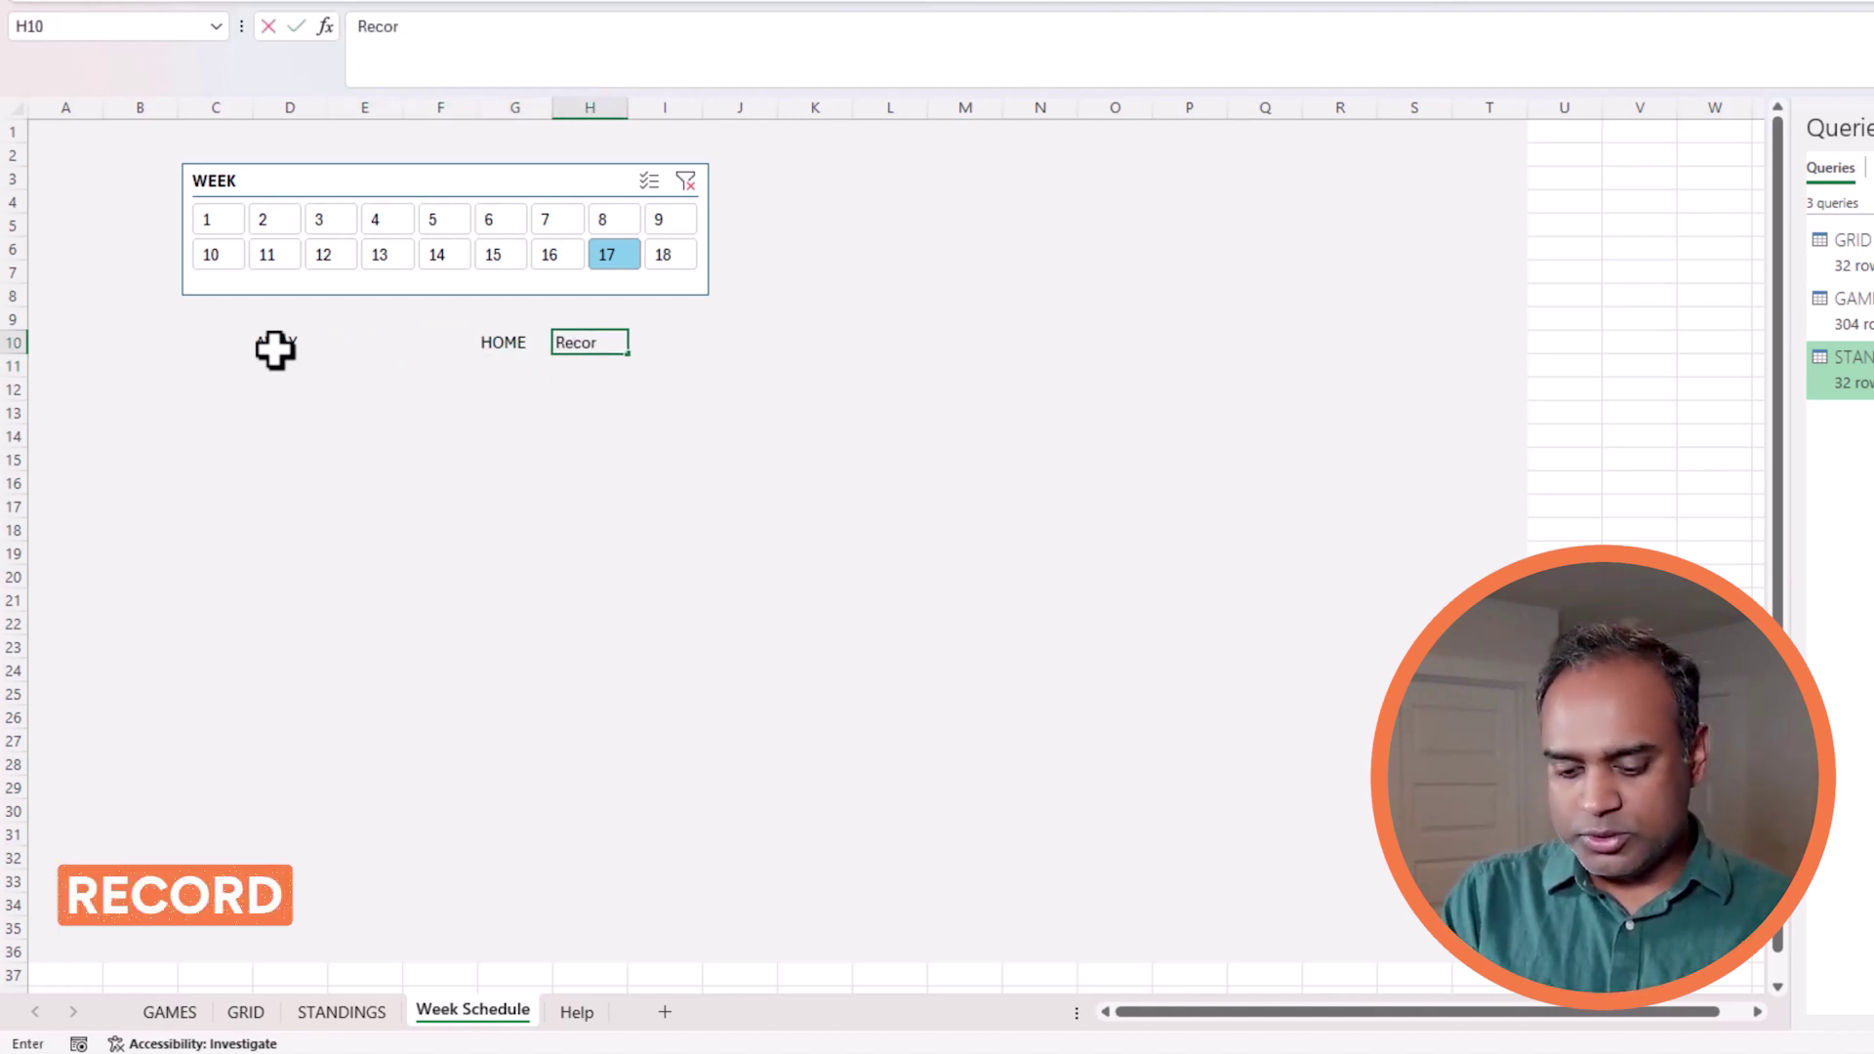
key(Return)
key(Up)
key(Left)
key(Left)
key(Left)
key(Left)
key(Left)
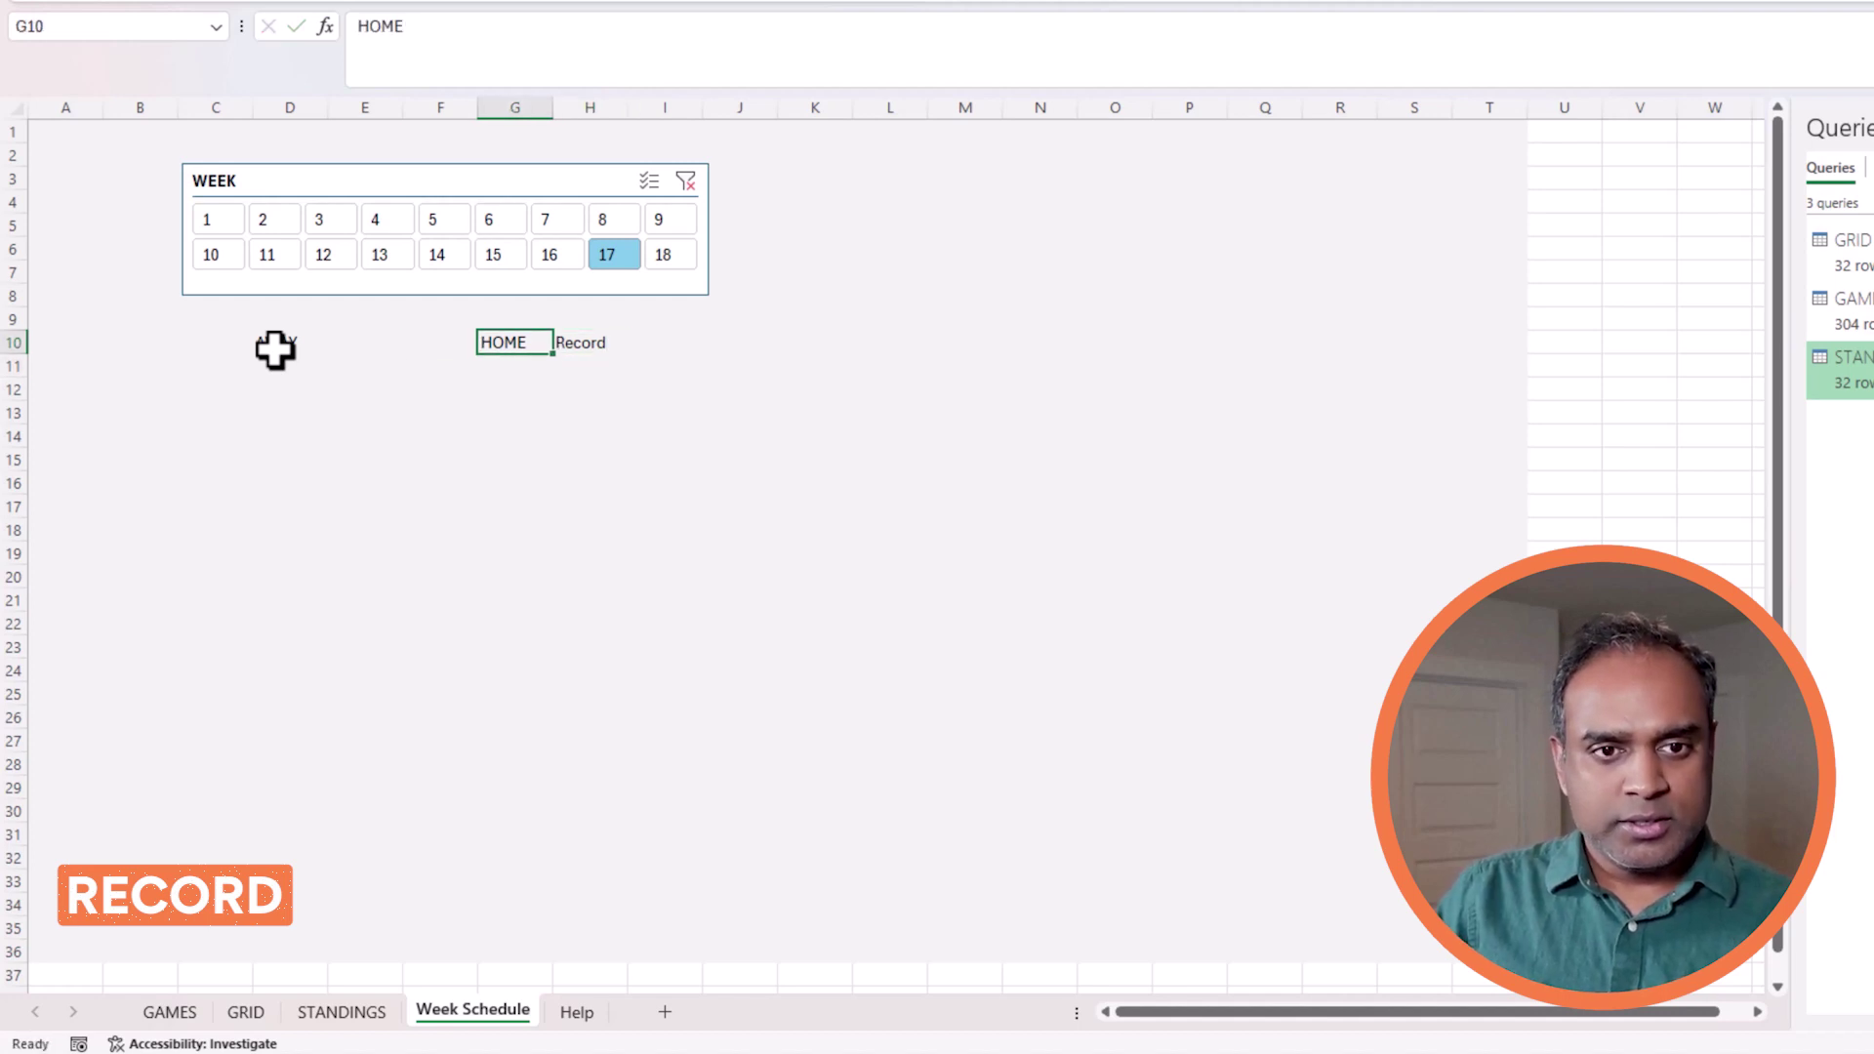
text(Record)
key(Return)
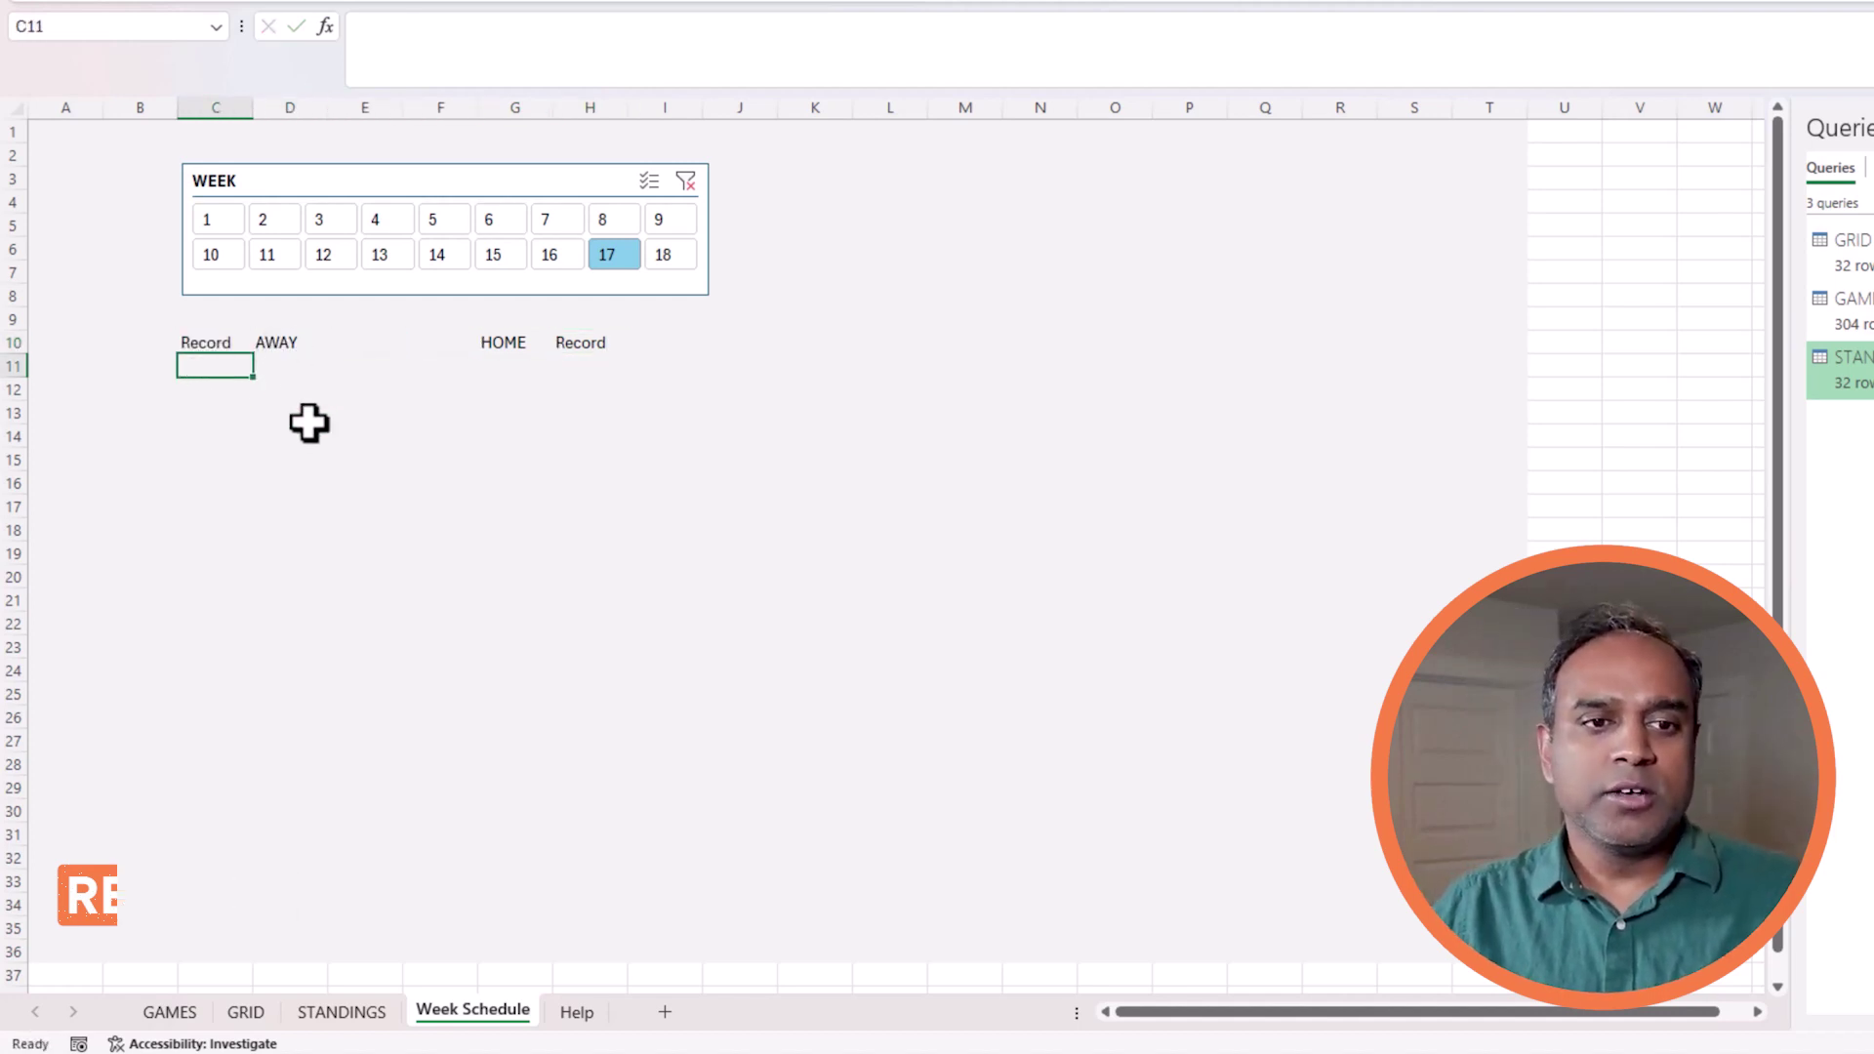
click(304, 362)
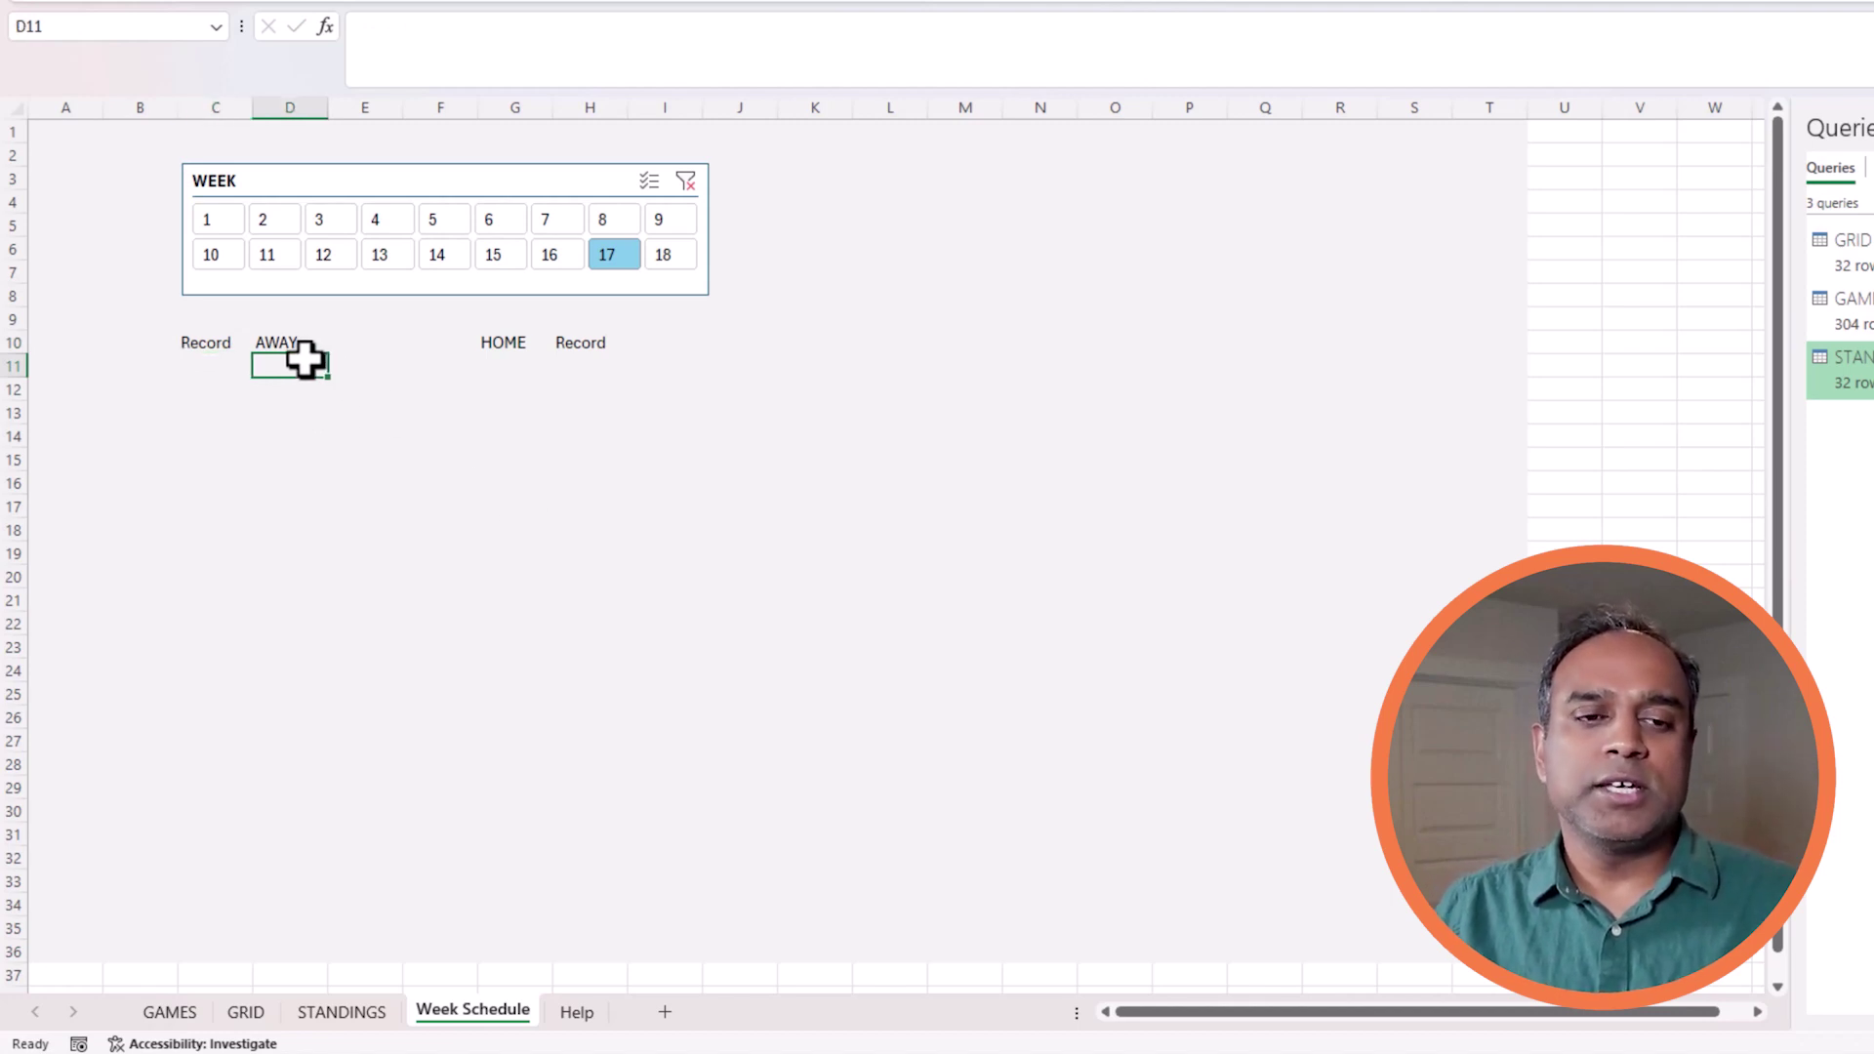
text(=FILTER()
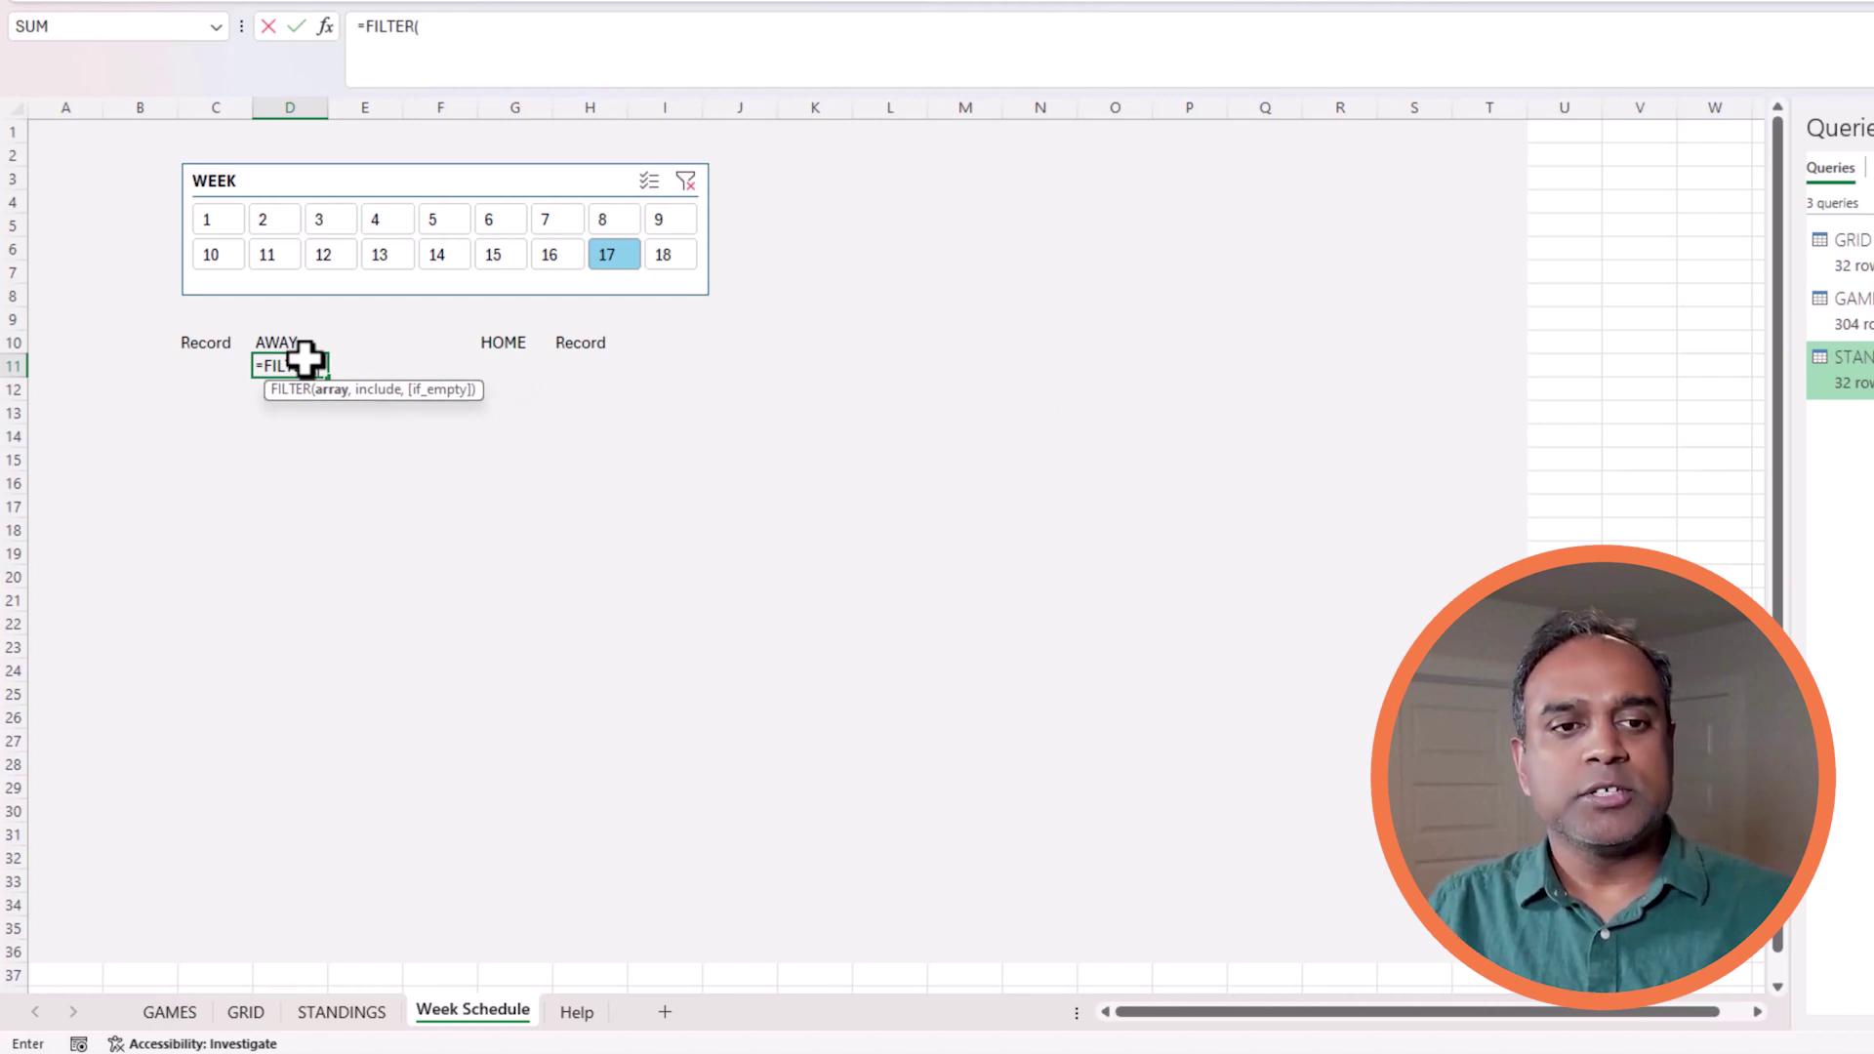
click(171, 1012)
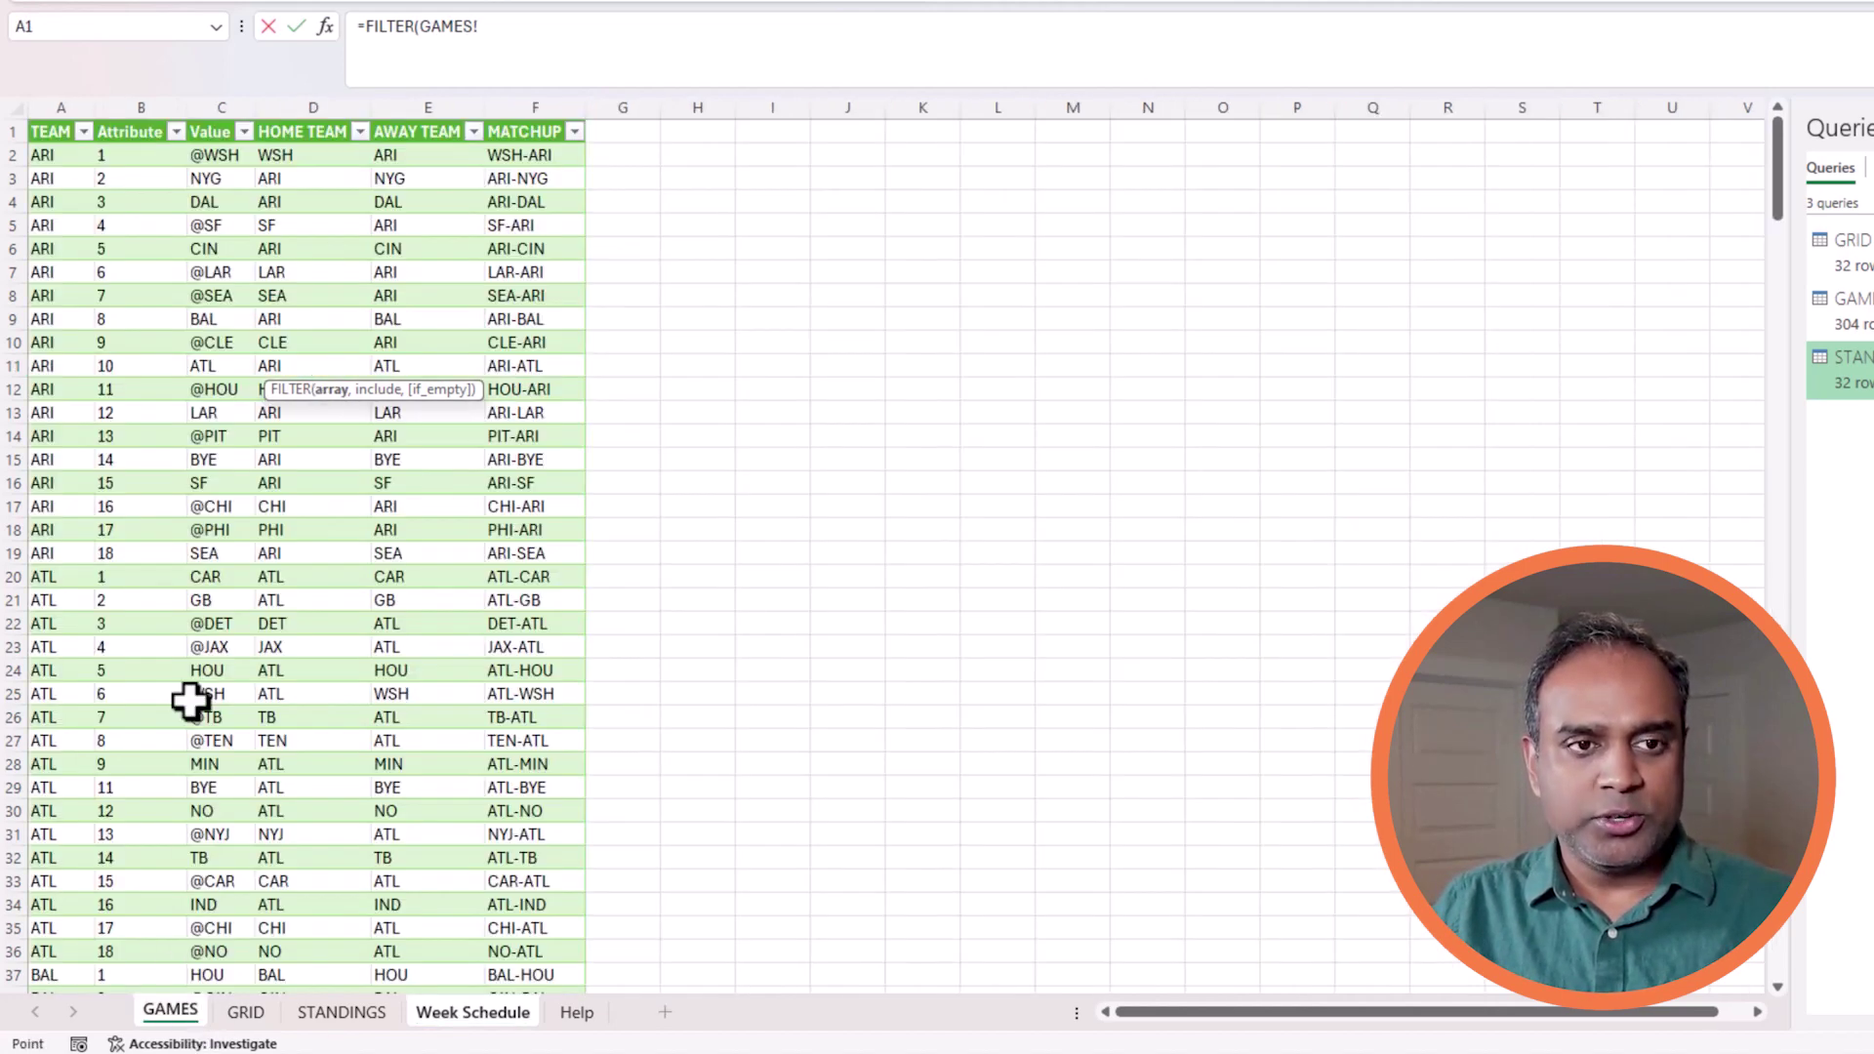
click(520, 24)
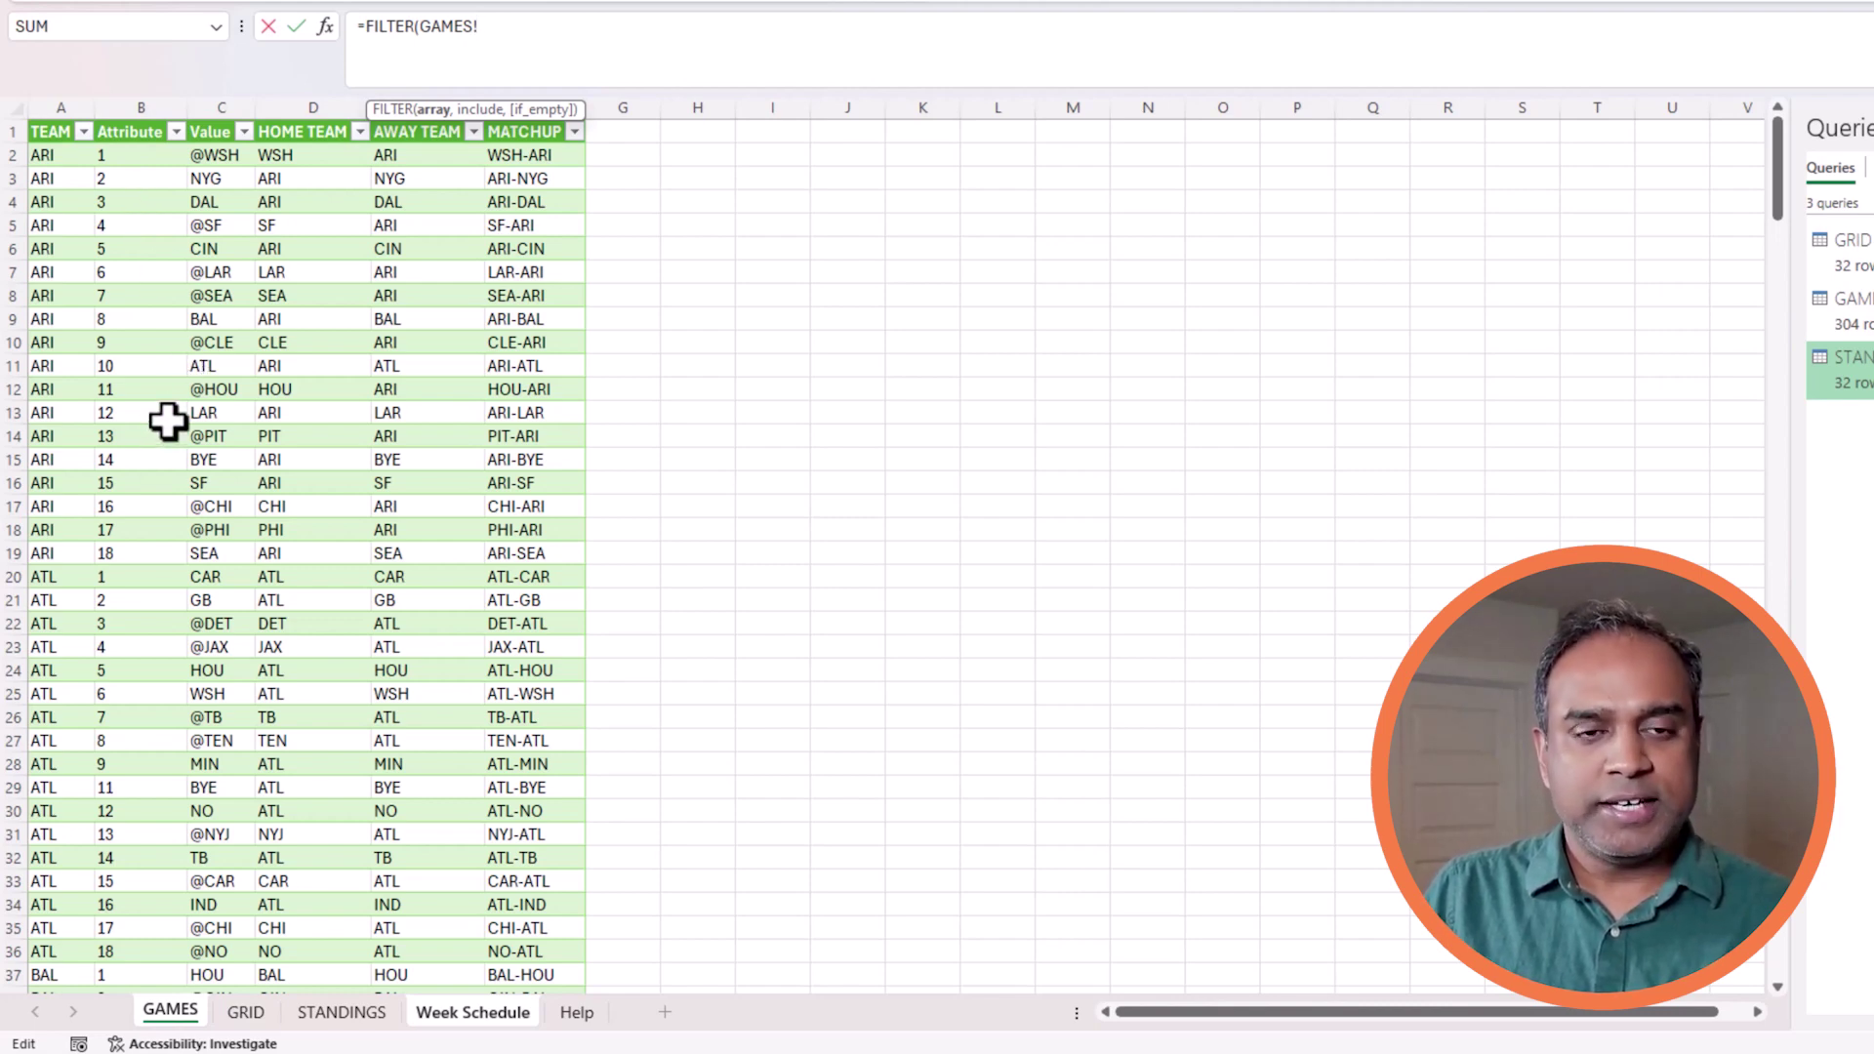
key(Escape)
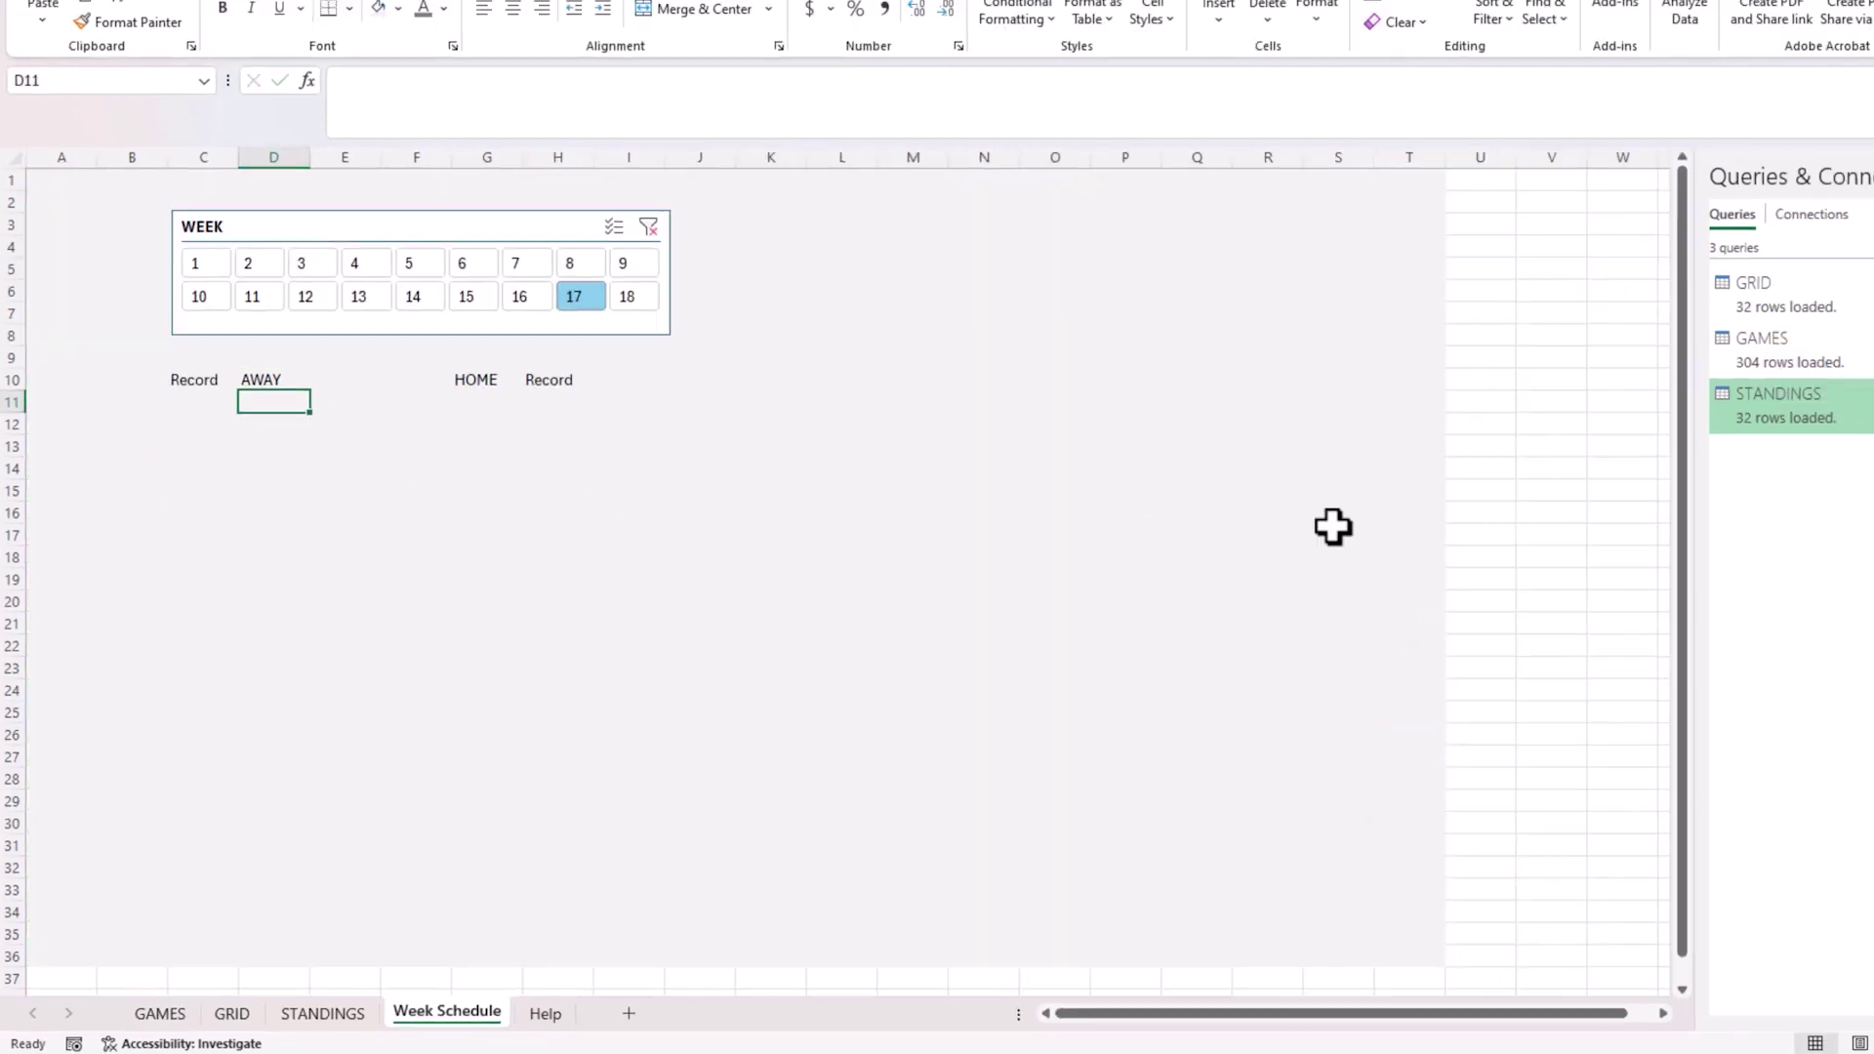
- Open the GAMES query for editing and change the Attribute column type to Whole Number
click(1805, 349)
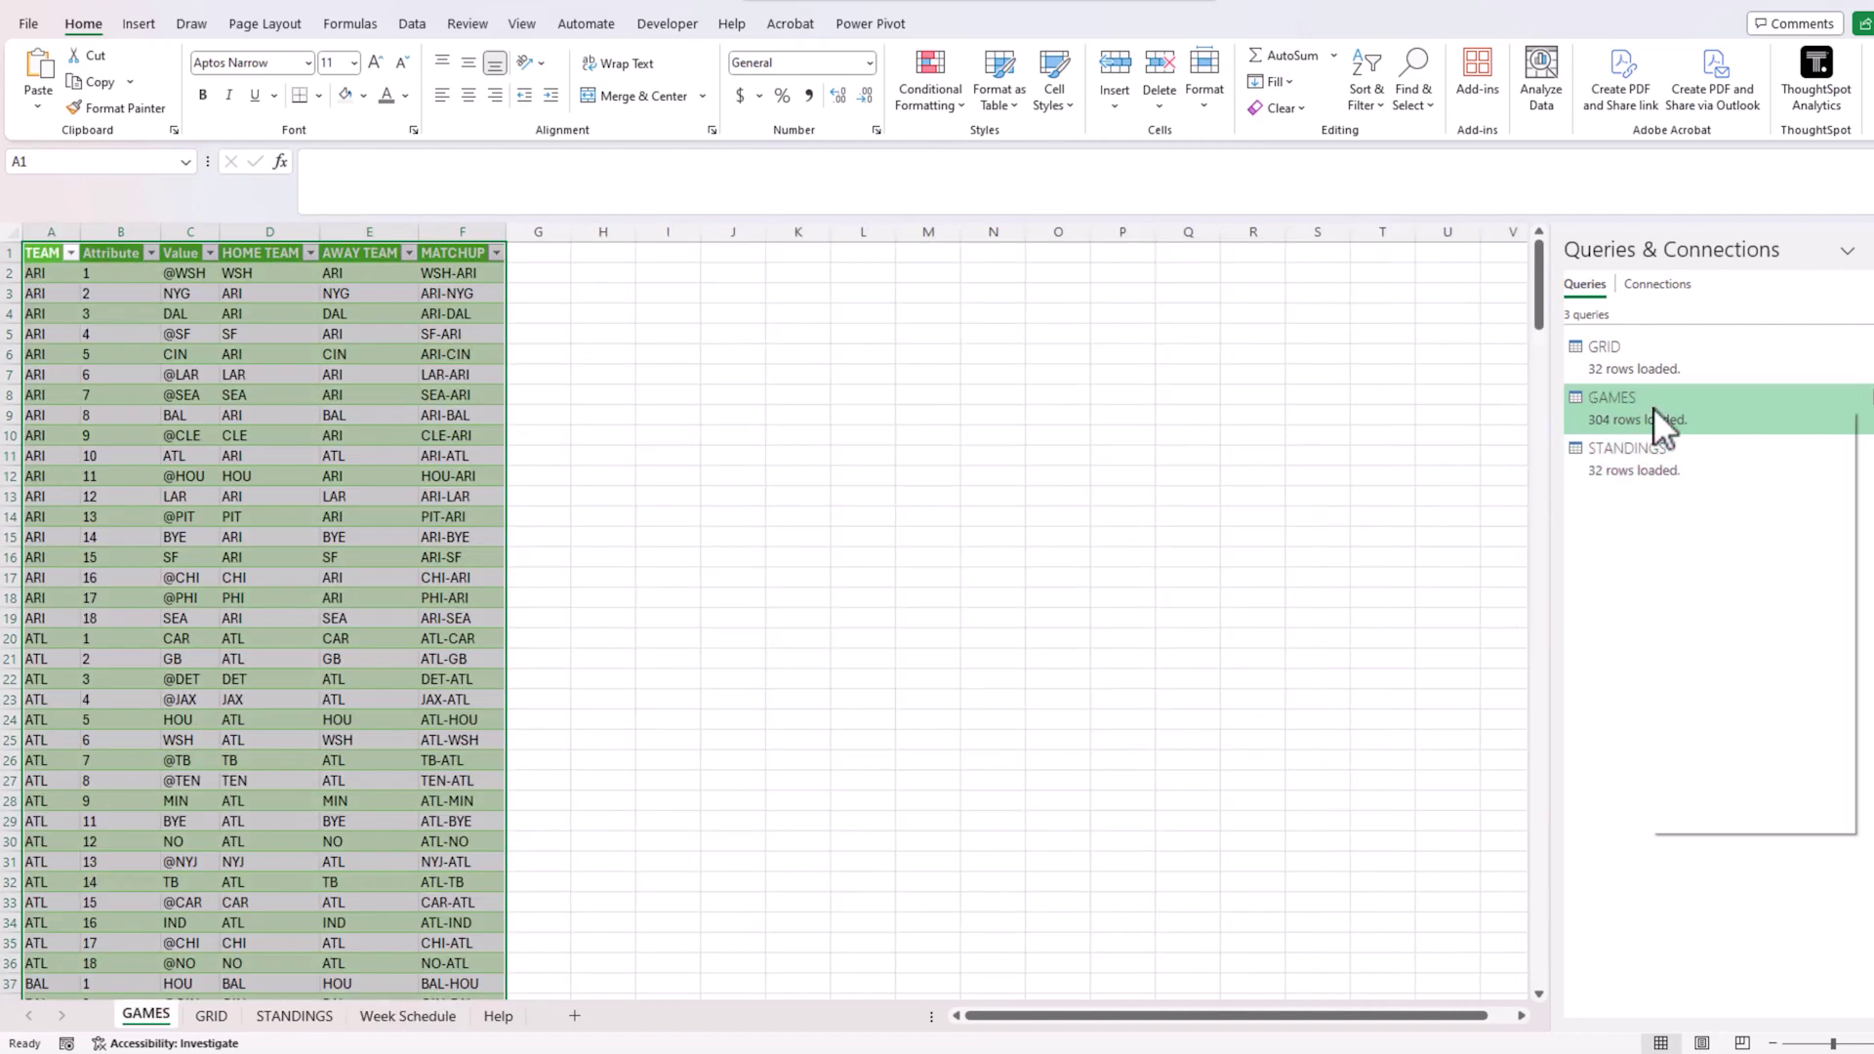
right_click(1653, 407)
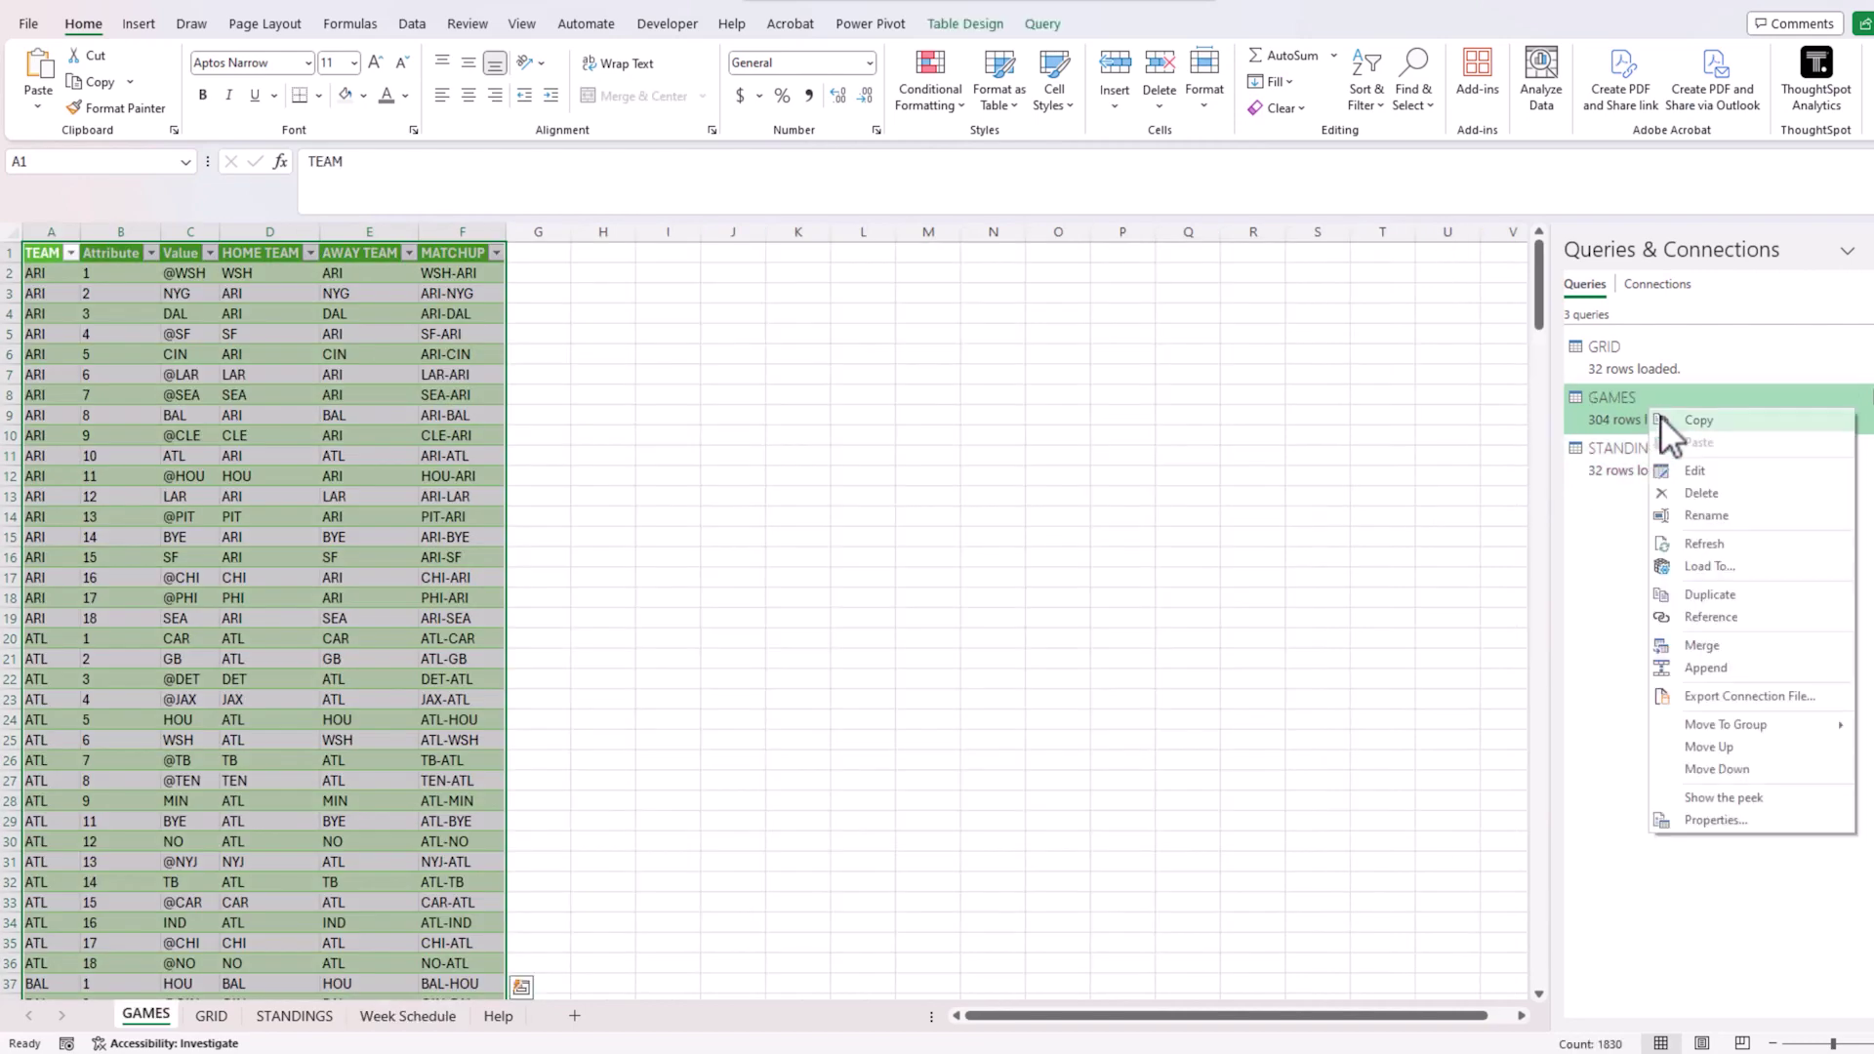
click(1694, 473)
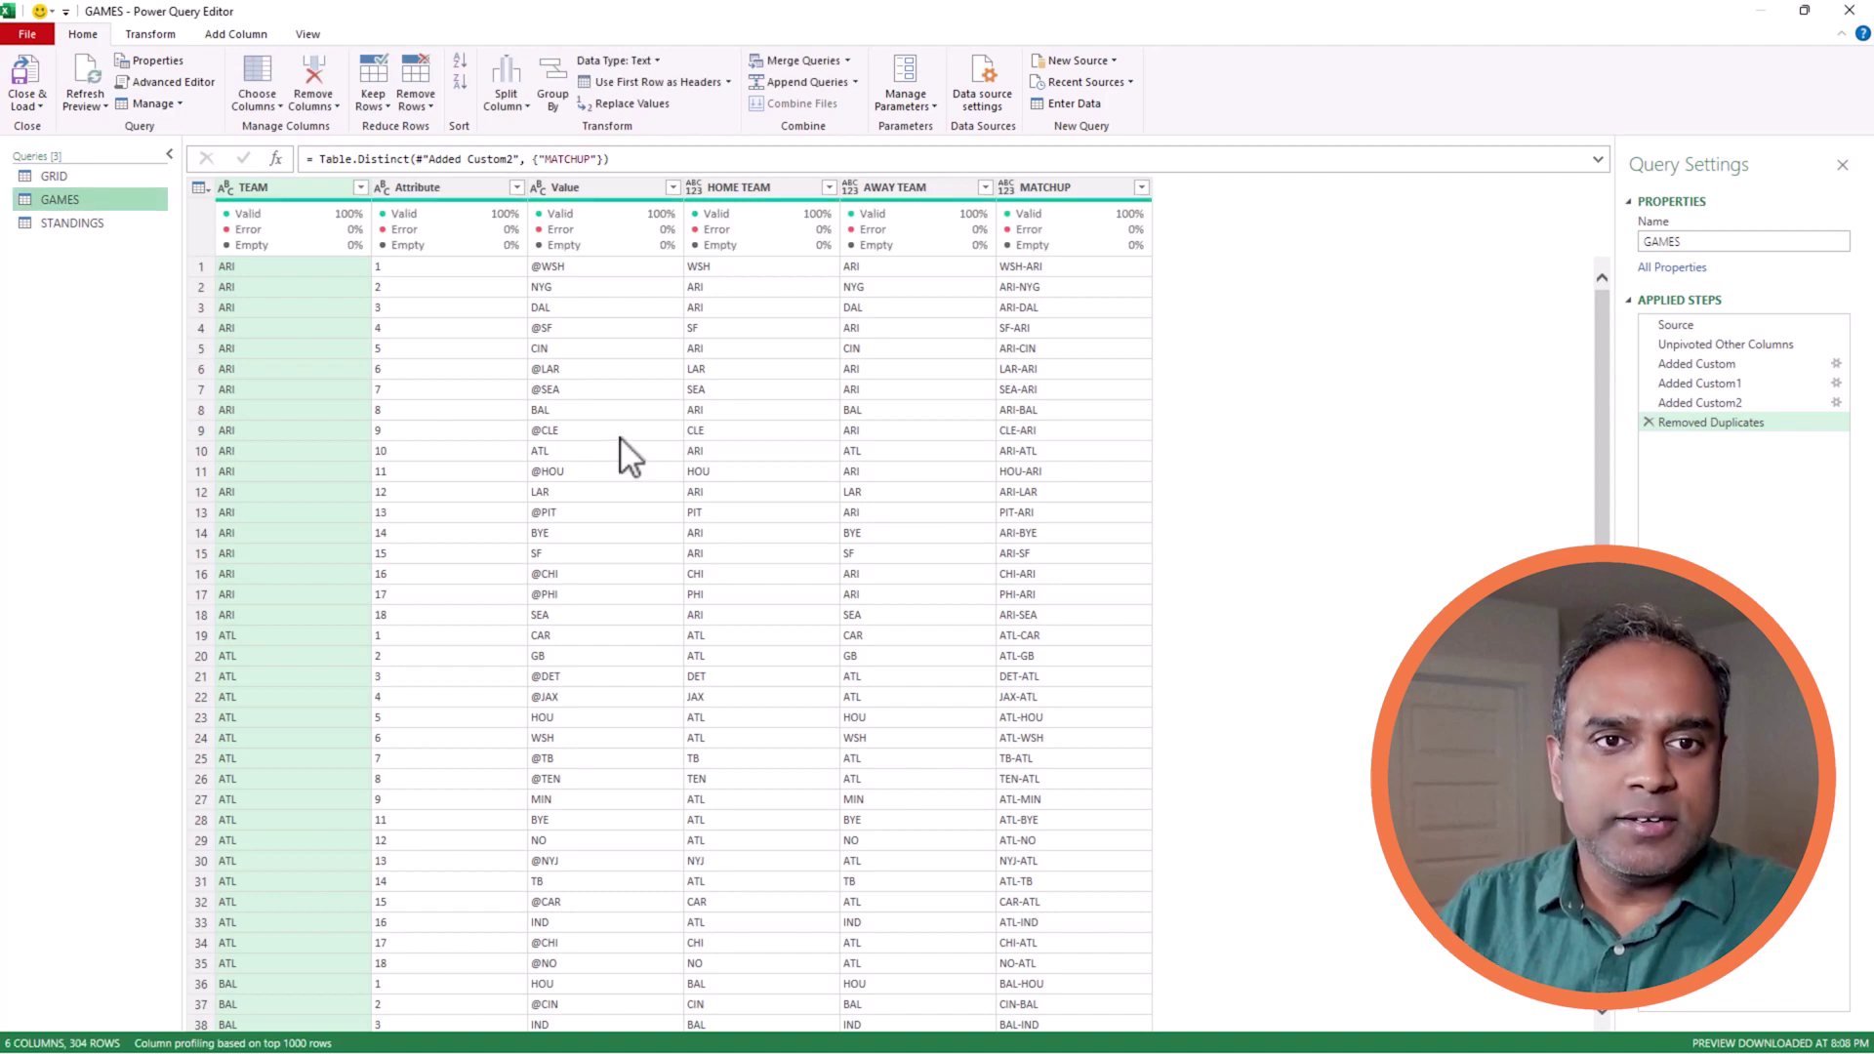
click(464, 185)
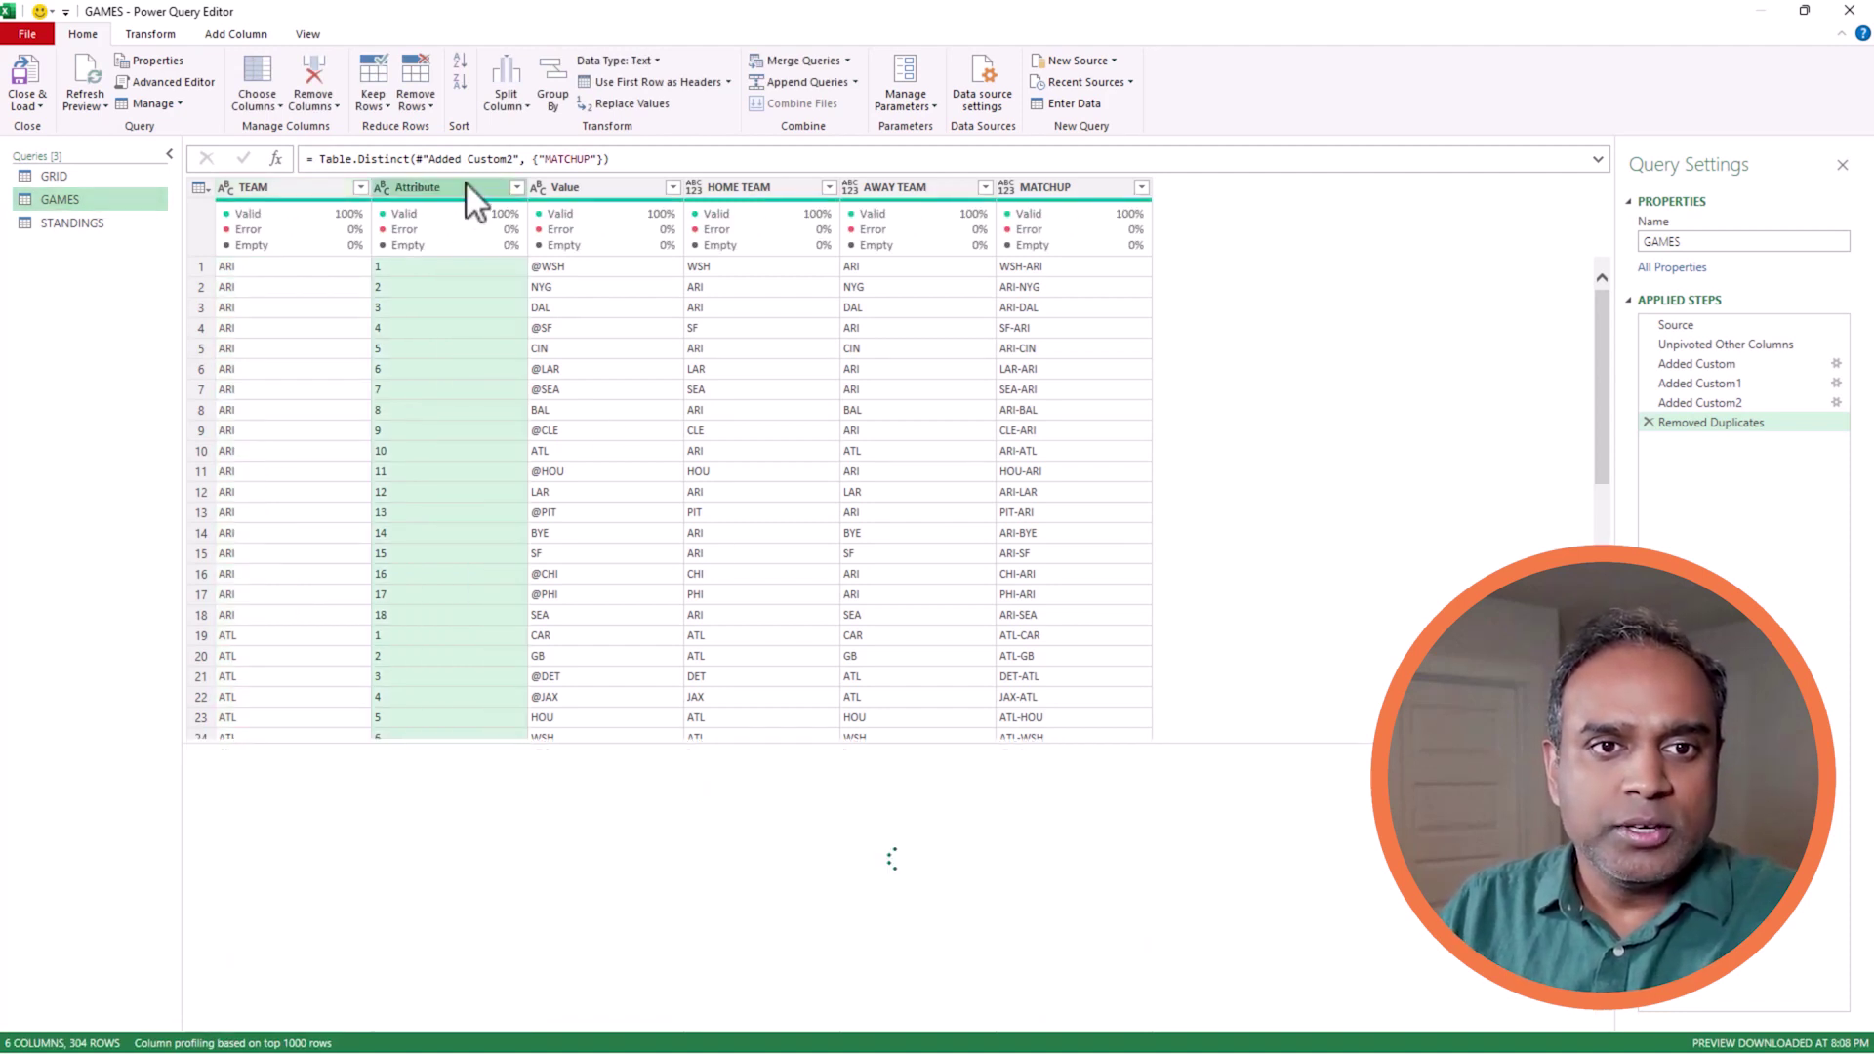
right_click(465, 183)
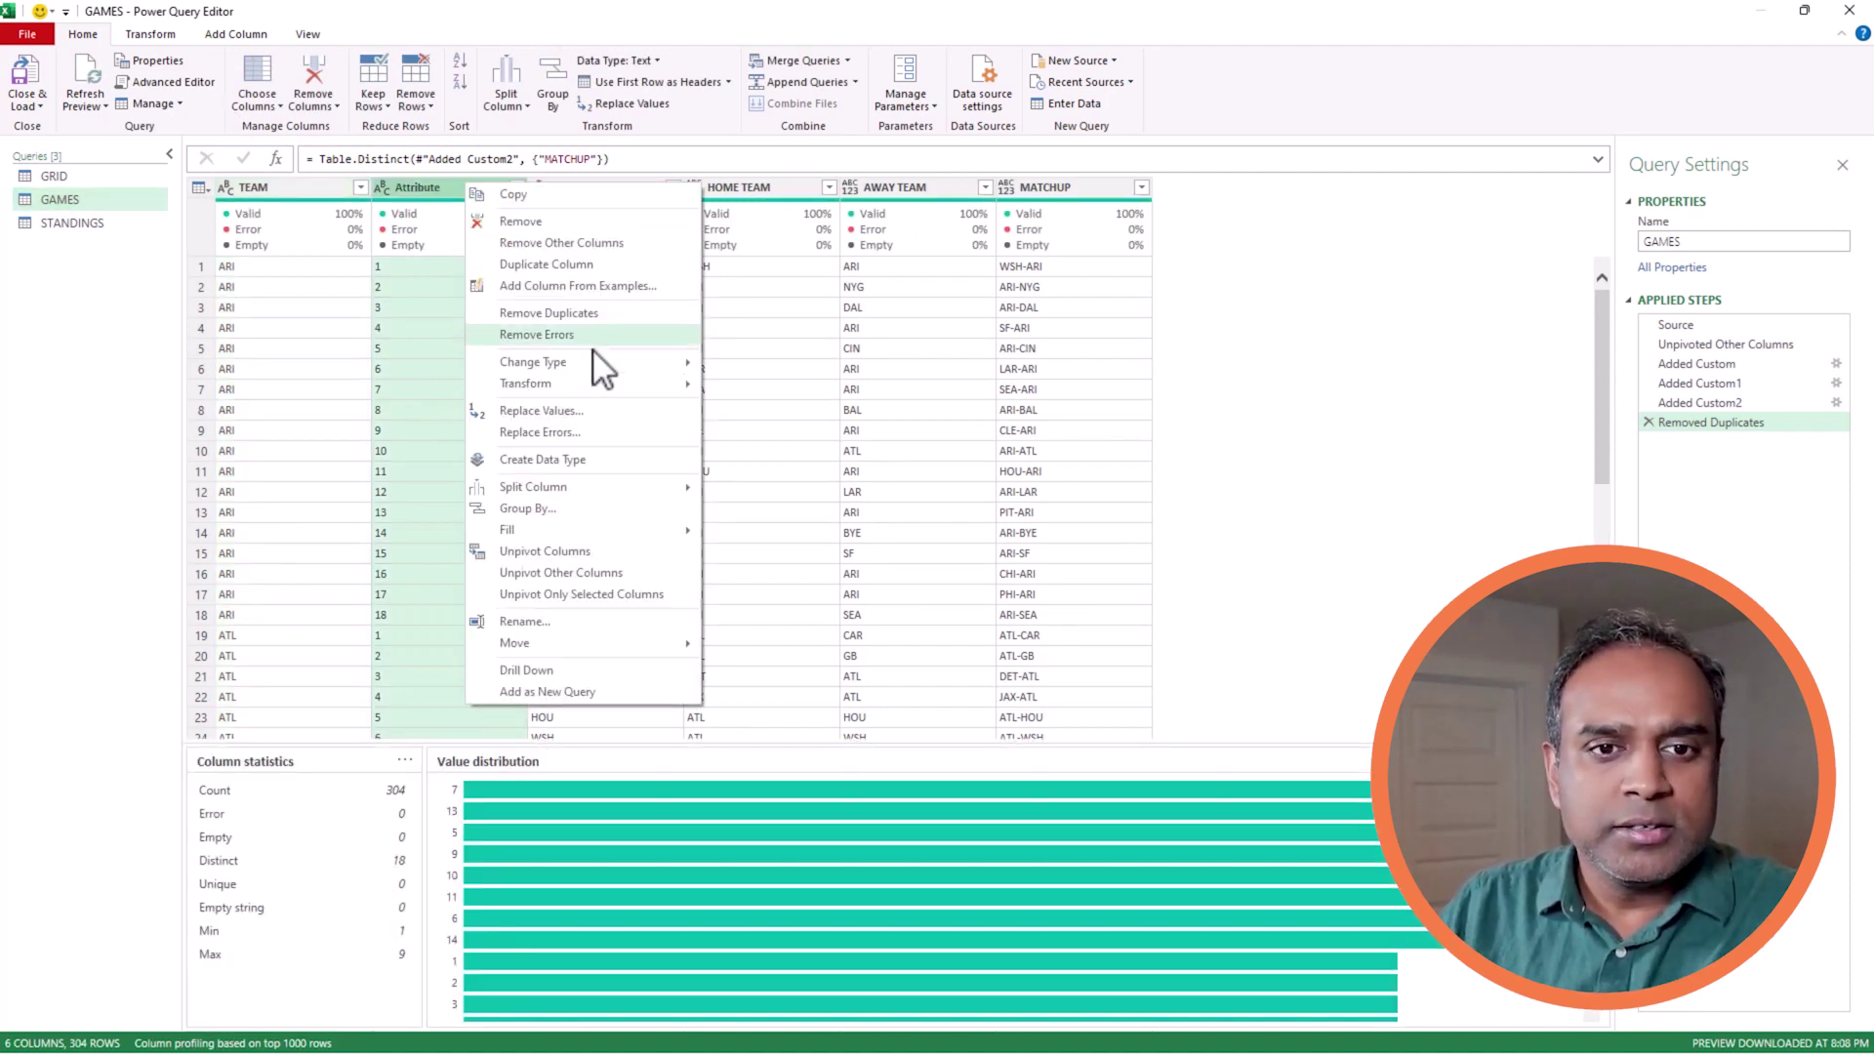
mouse_move(600, 367)
click(779, 408)
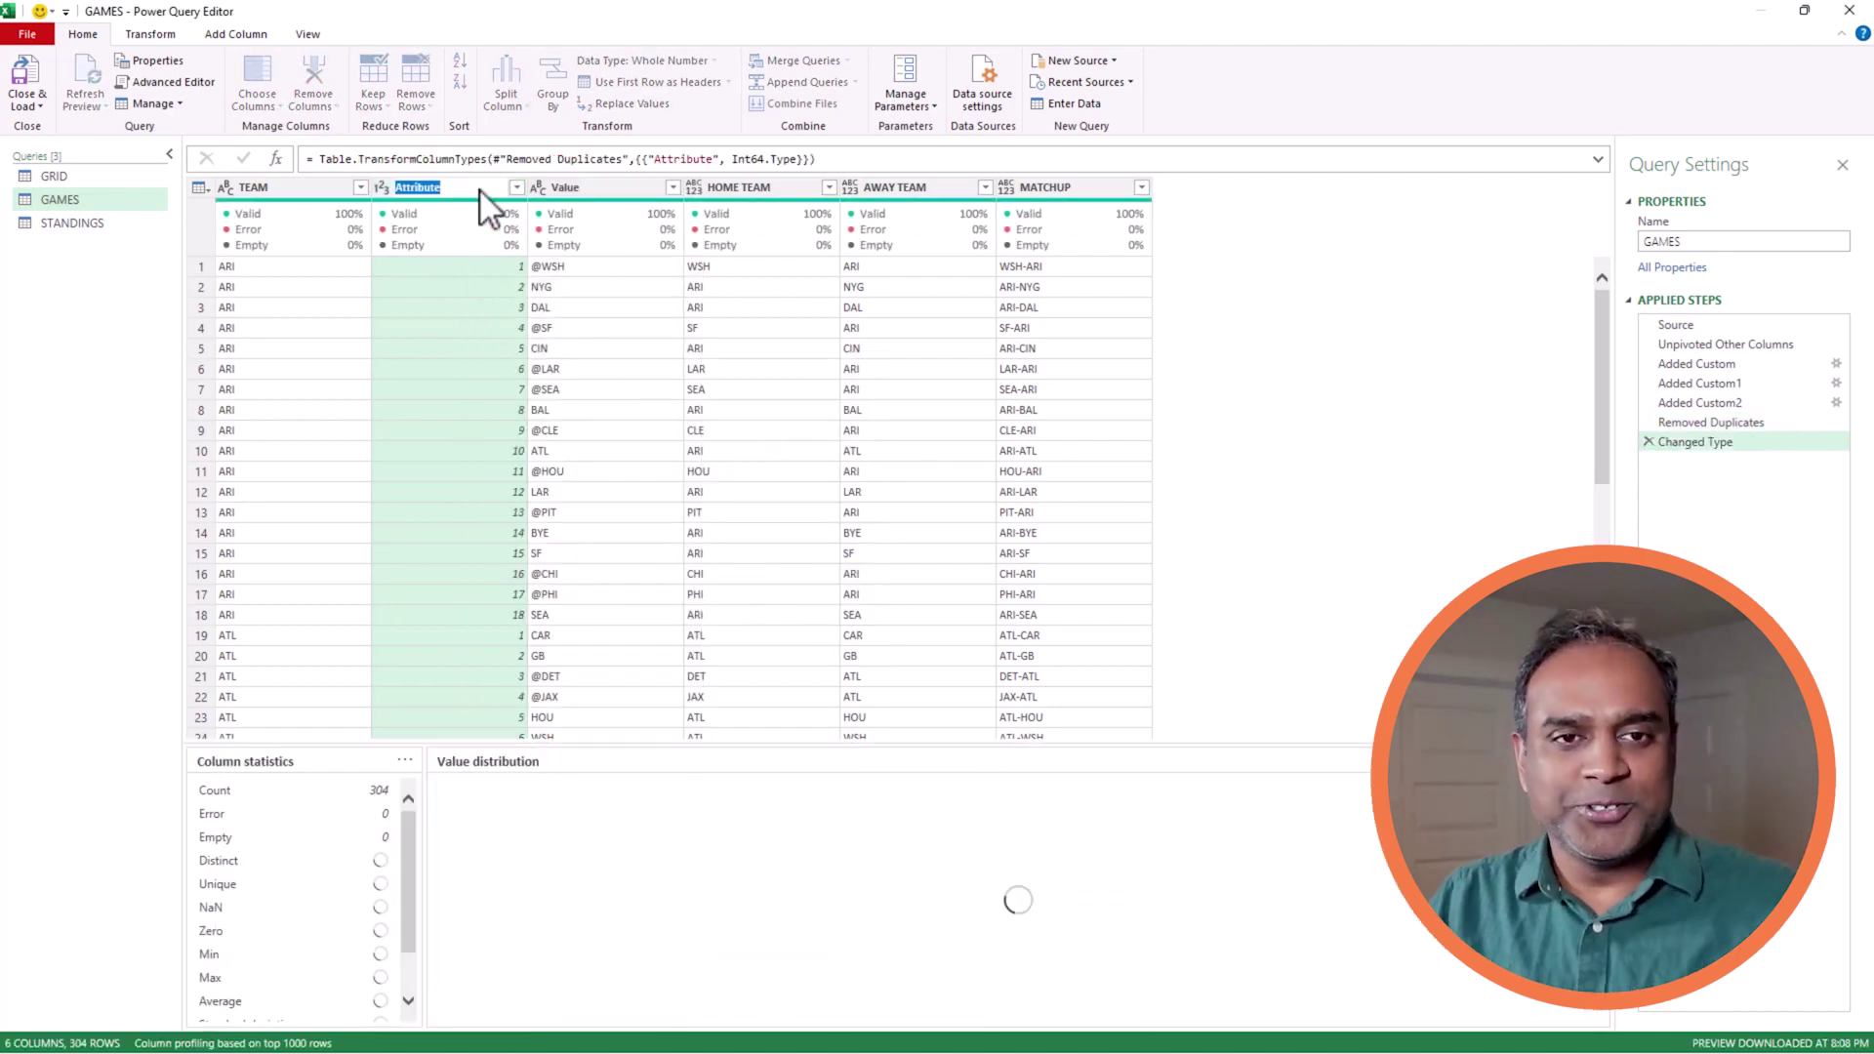
- Rename the Attribute column to WEEK
double_click(479, 190)
text(WEEK)
key(Return)
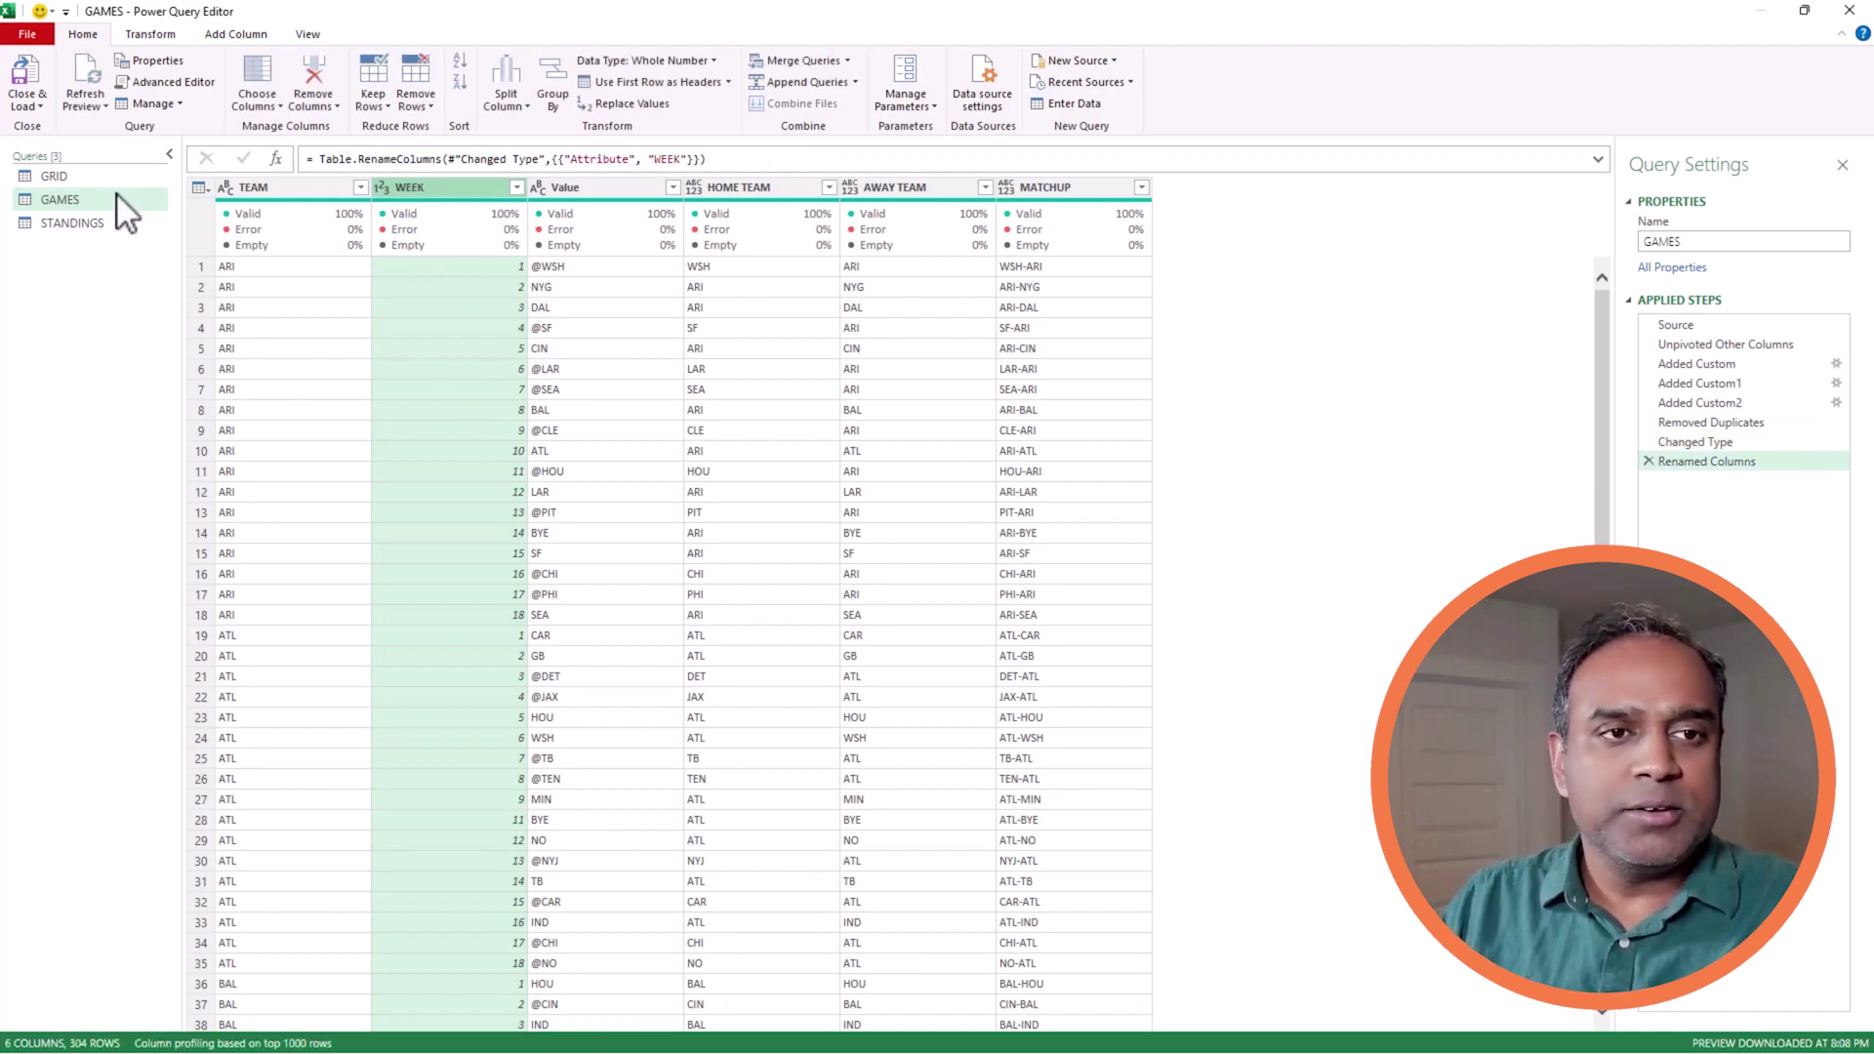
click(42, 105)
- Close & Load the GAMES query, then select the WEEK numbers in B2:B20 to check them
click(109, 127)
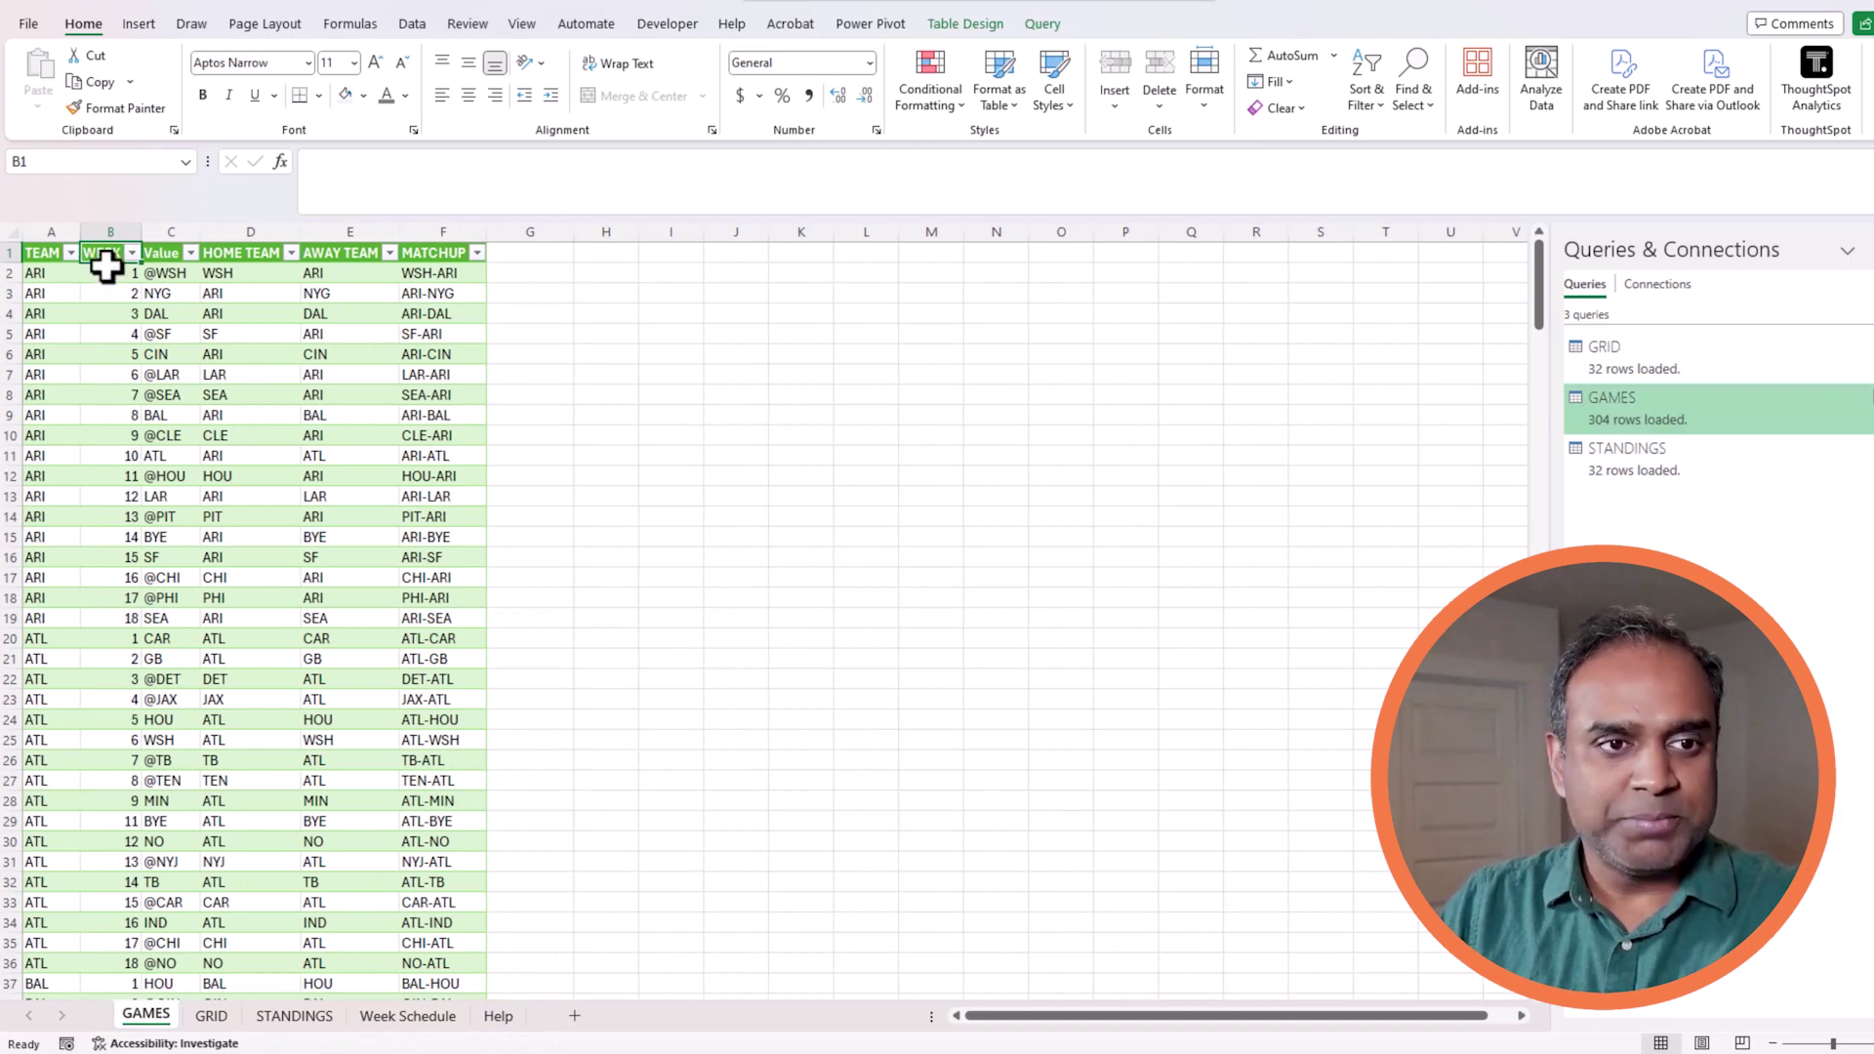
drag(105, 278, 102, 644)
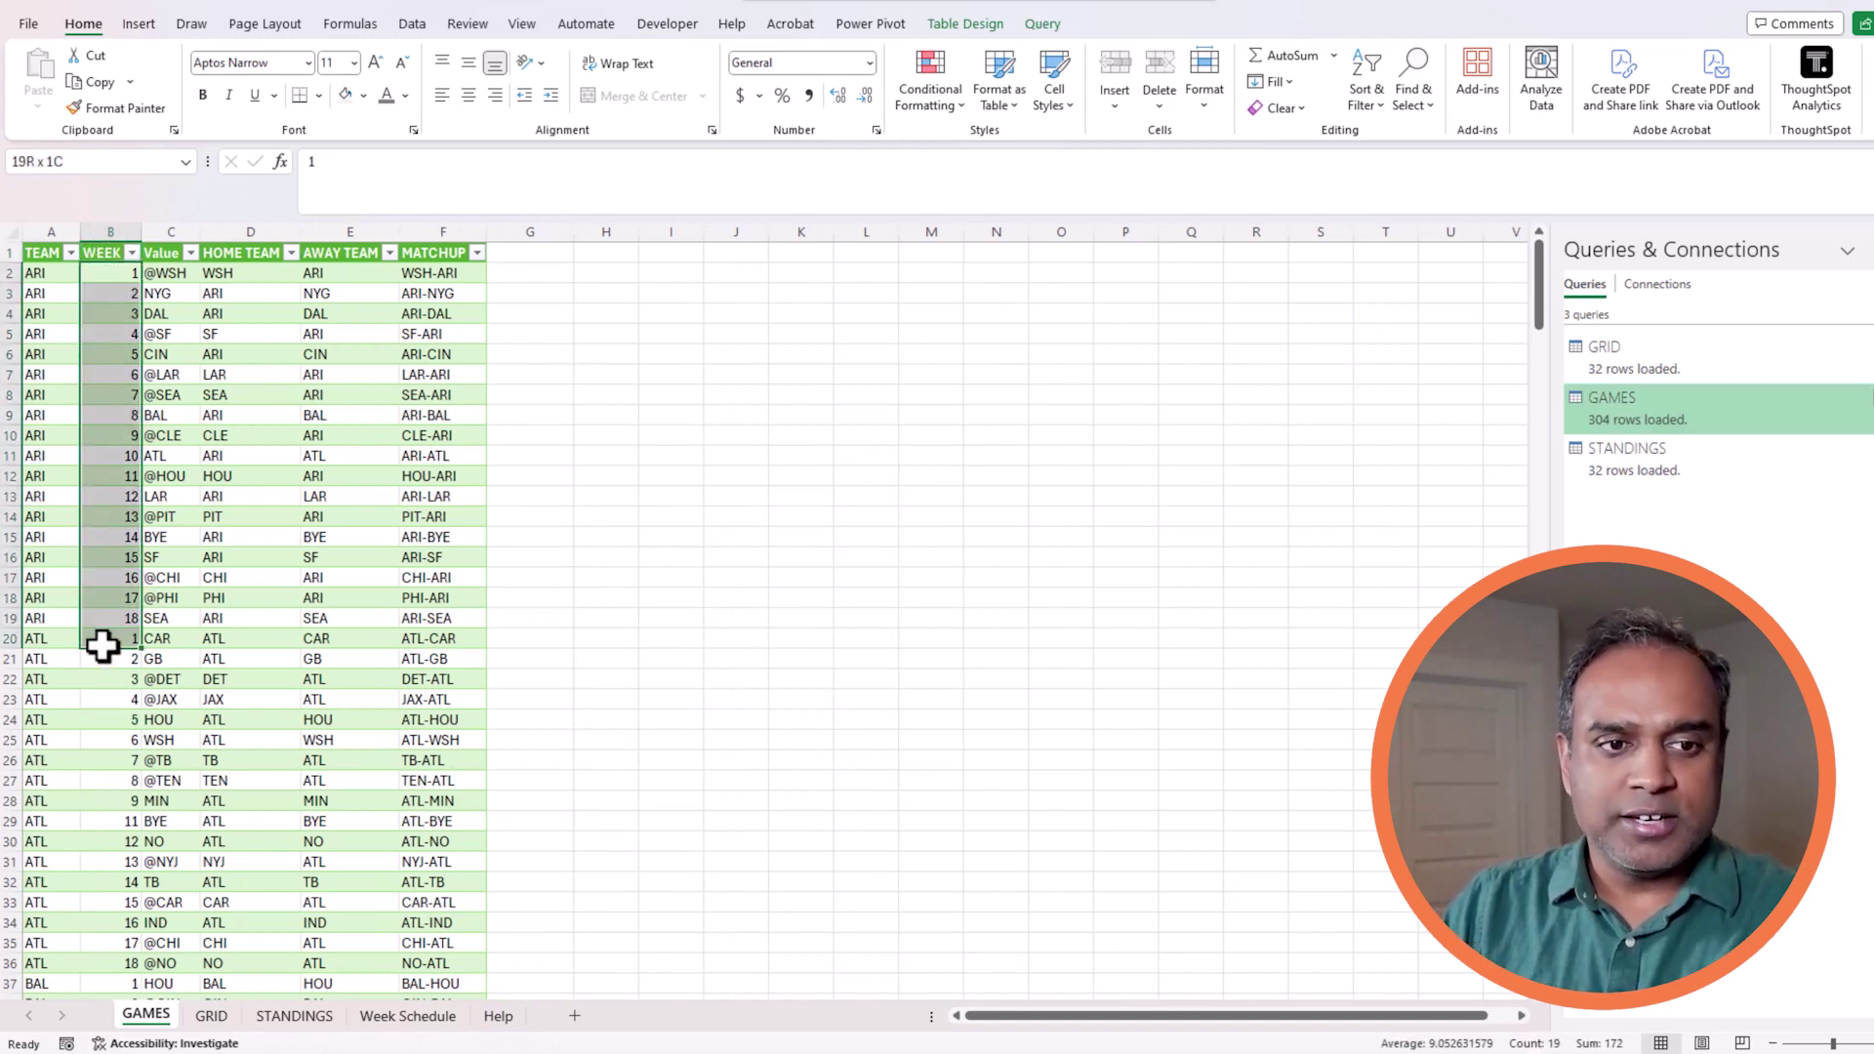
- On Week Schedule, type =FILTER(GAMES[AWAY TEAM],GAMES[WEEK]=WEEKSELECTED) into D11
click(441, 1018)
text(=FILTE)
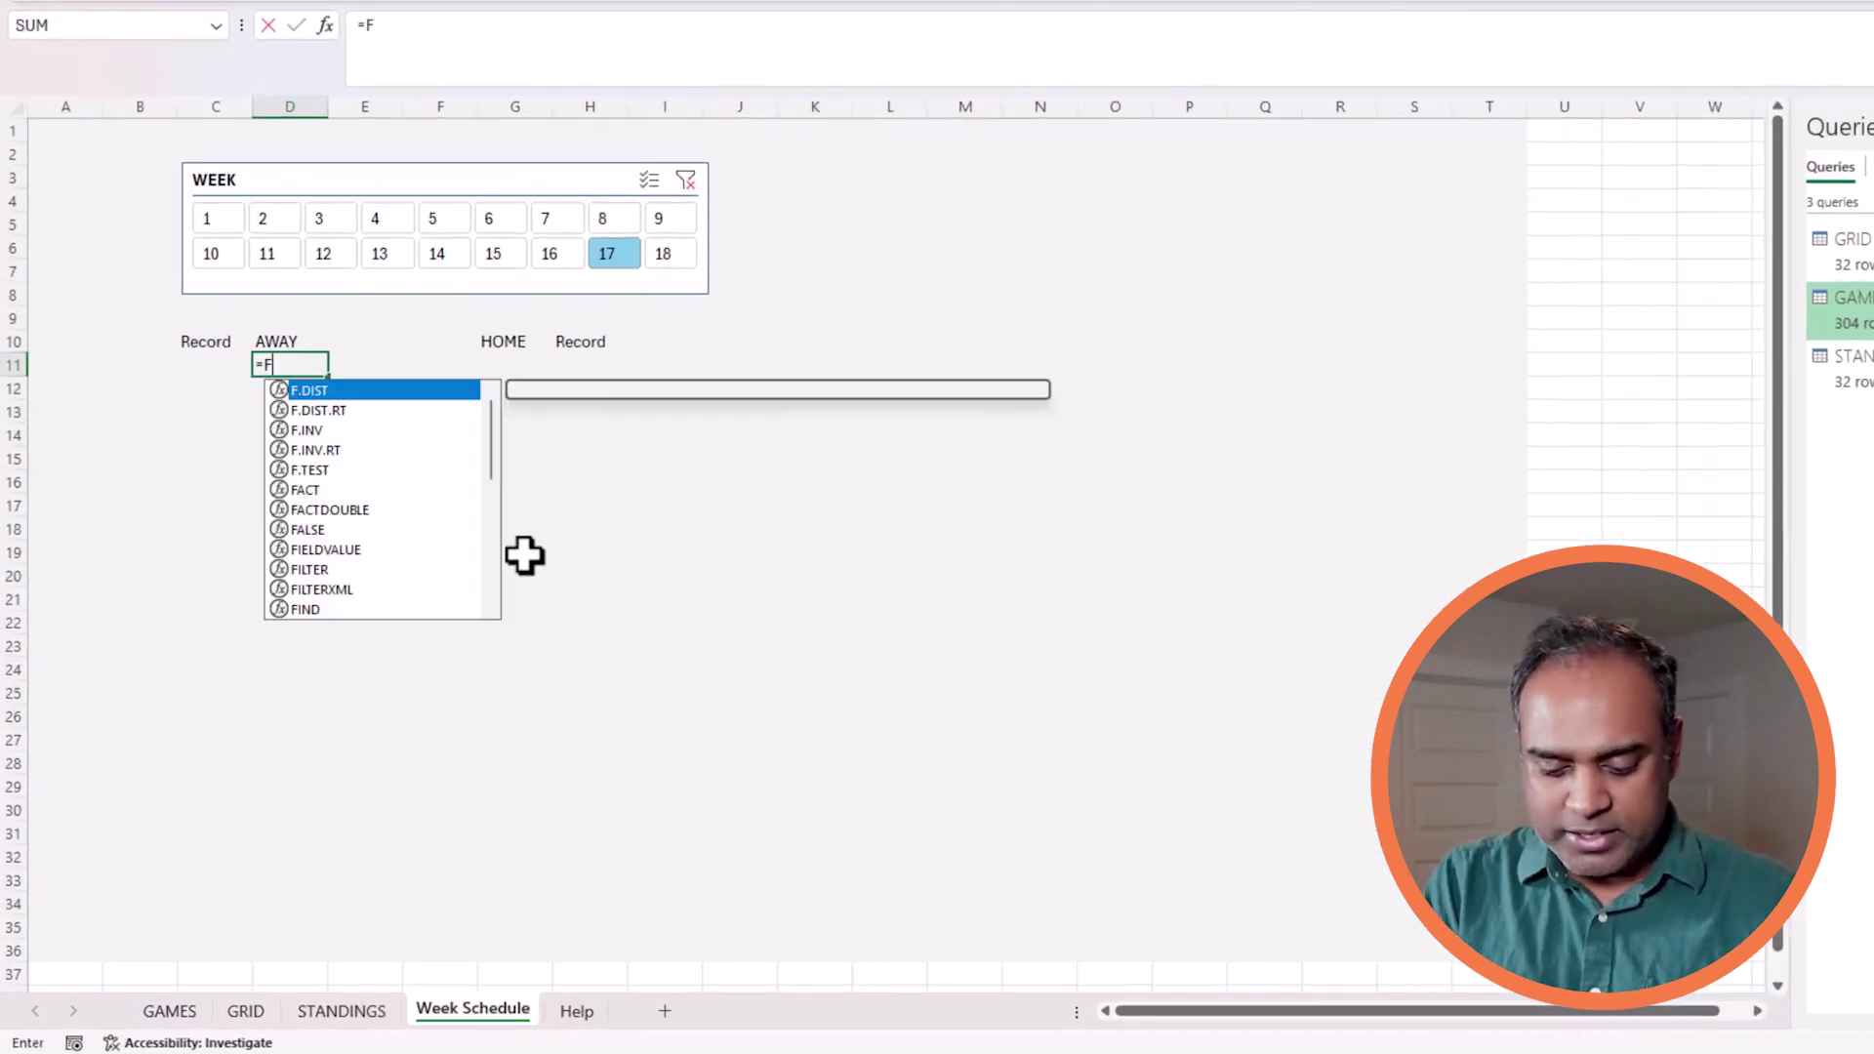
text(R()
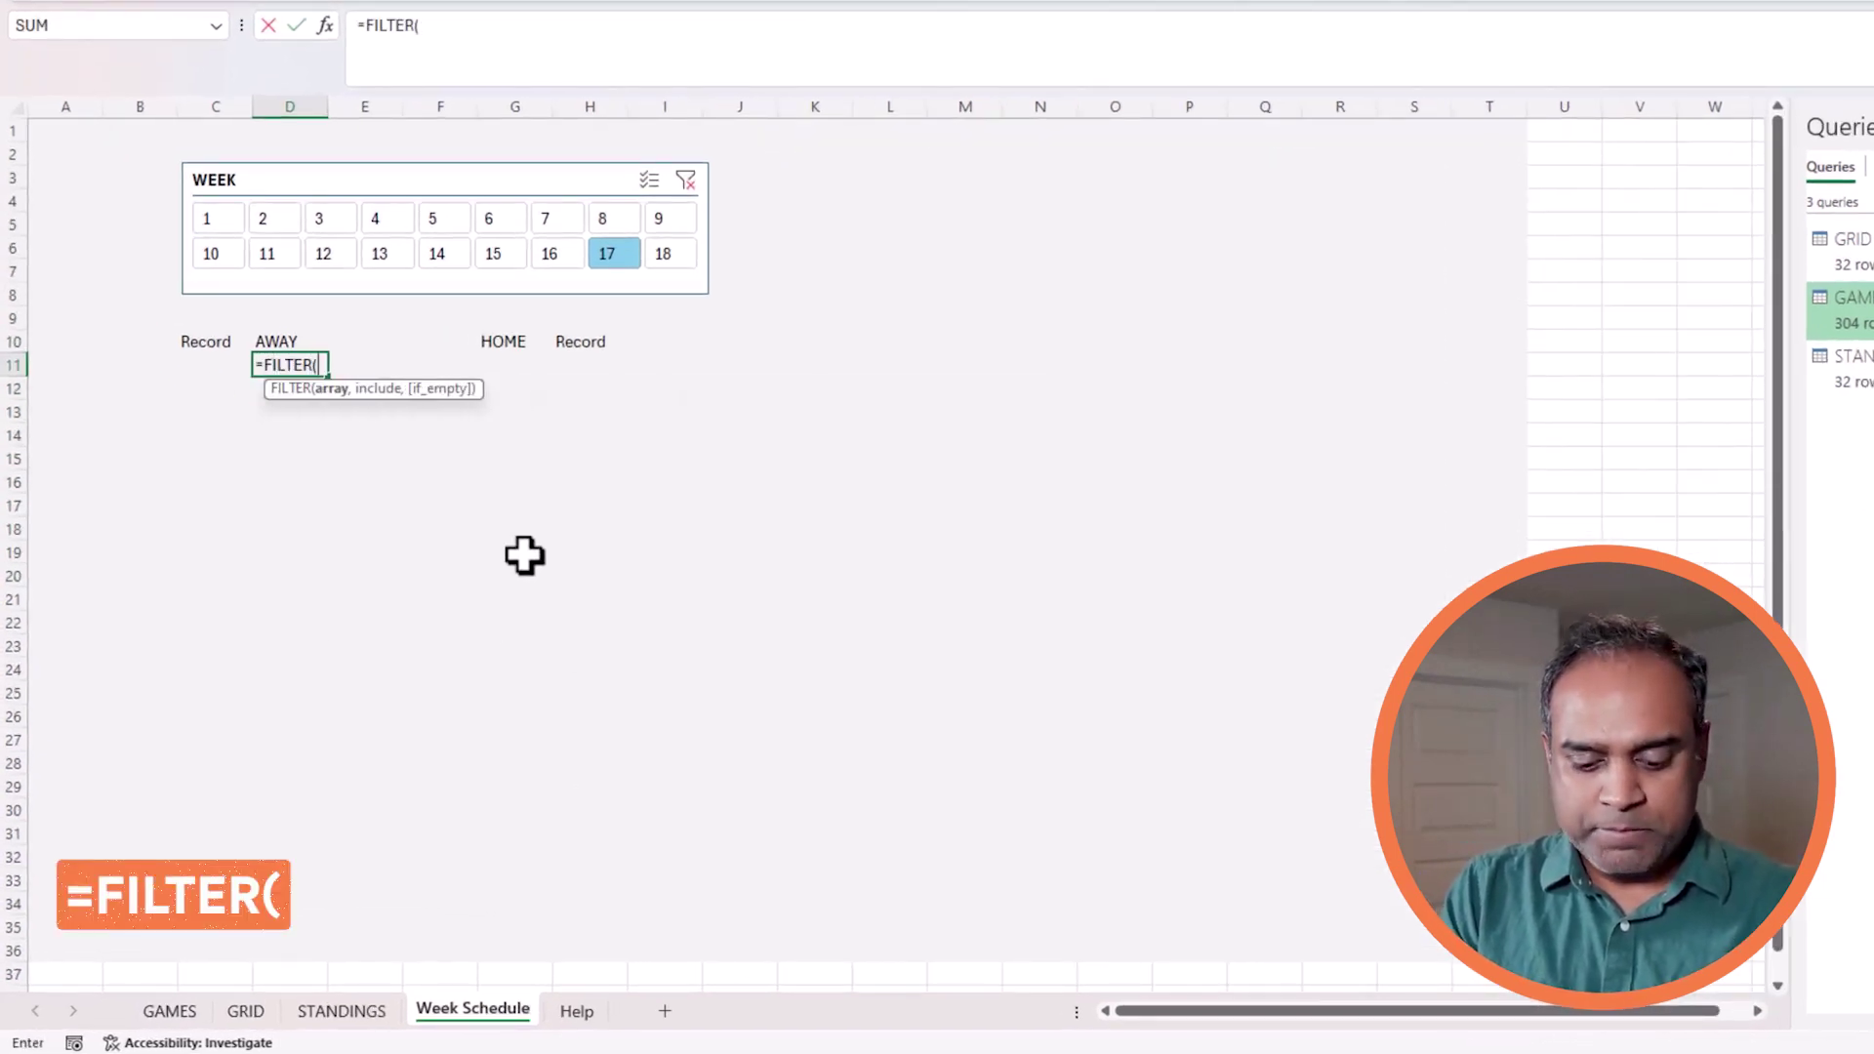
text(GAMES)
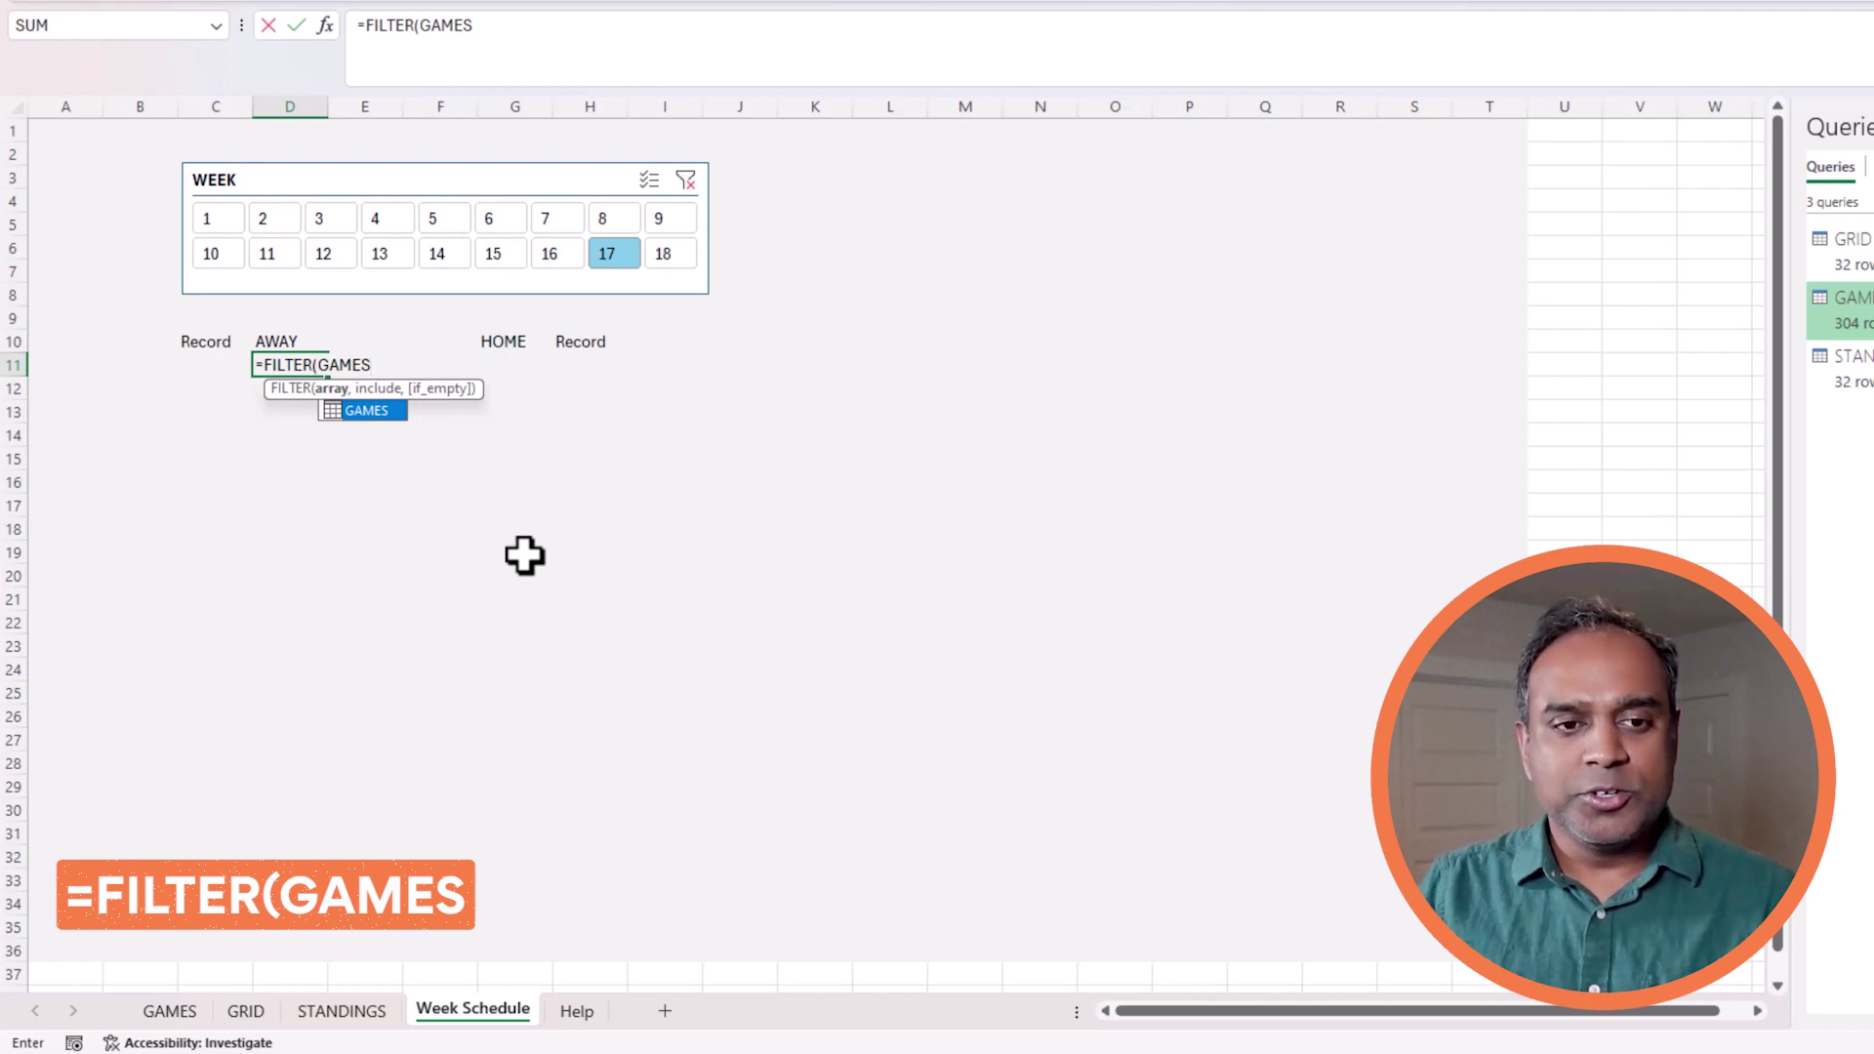
text([AWA)
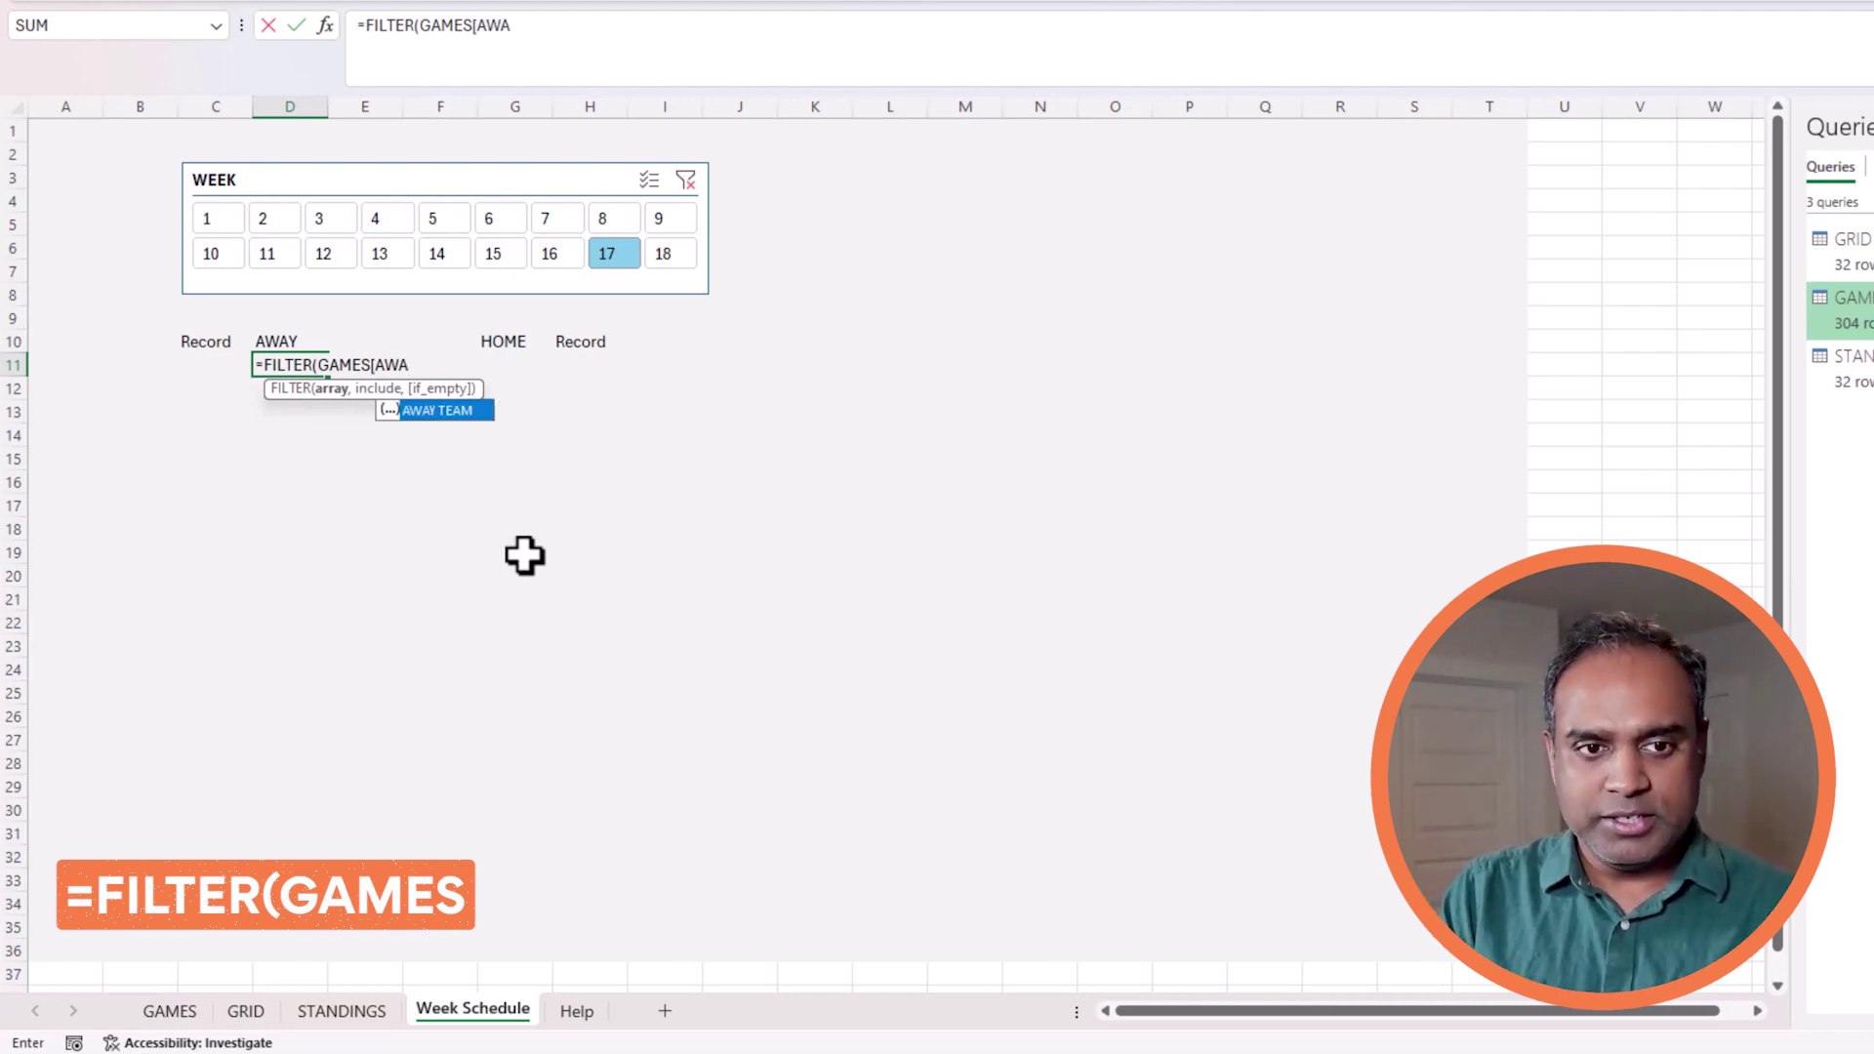
key(Tab)
text(])
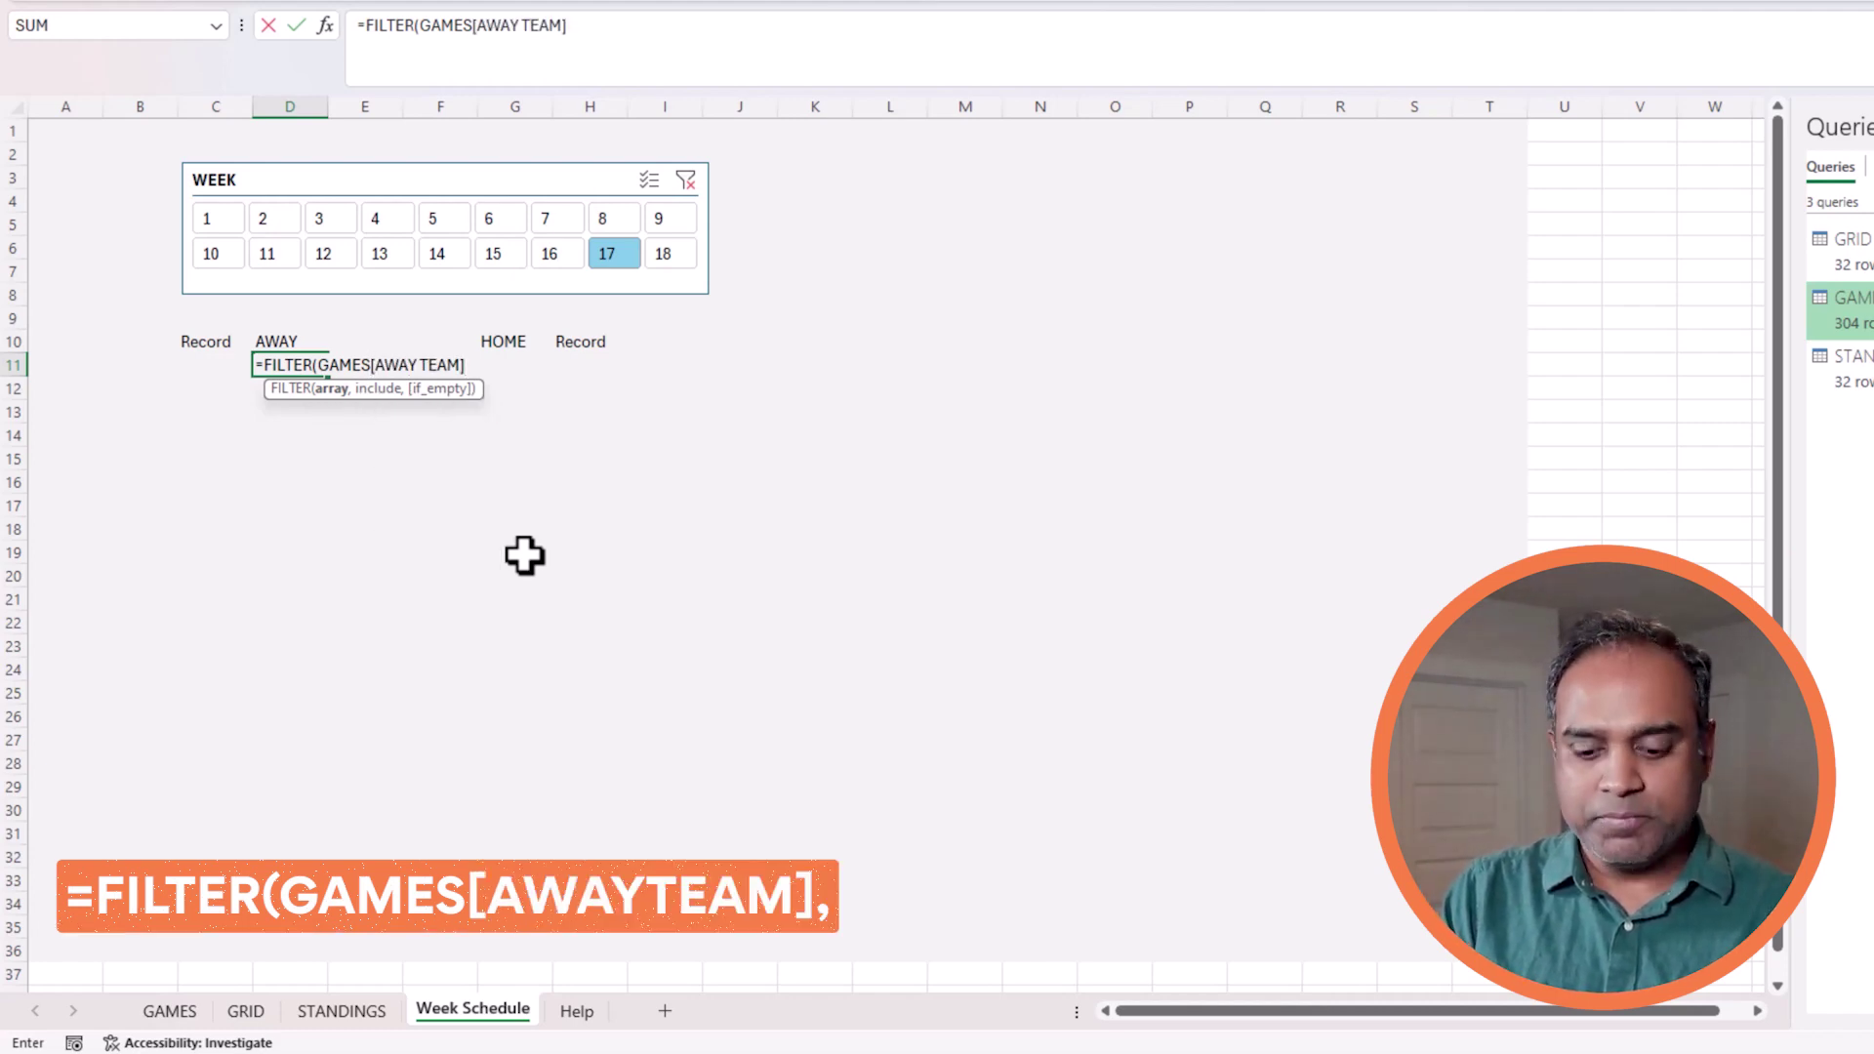
text(,)
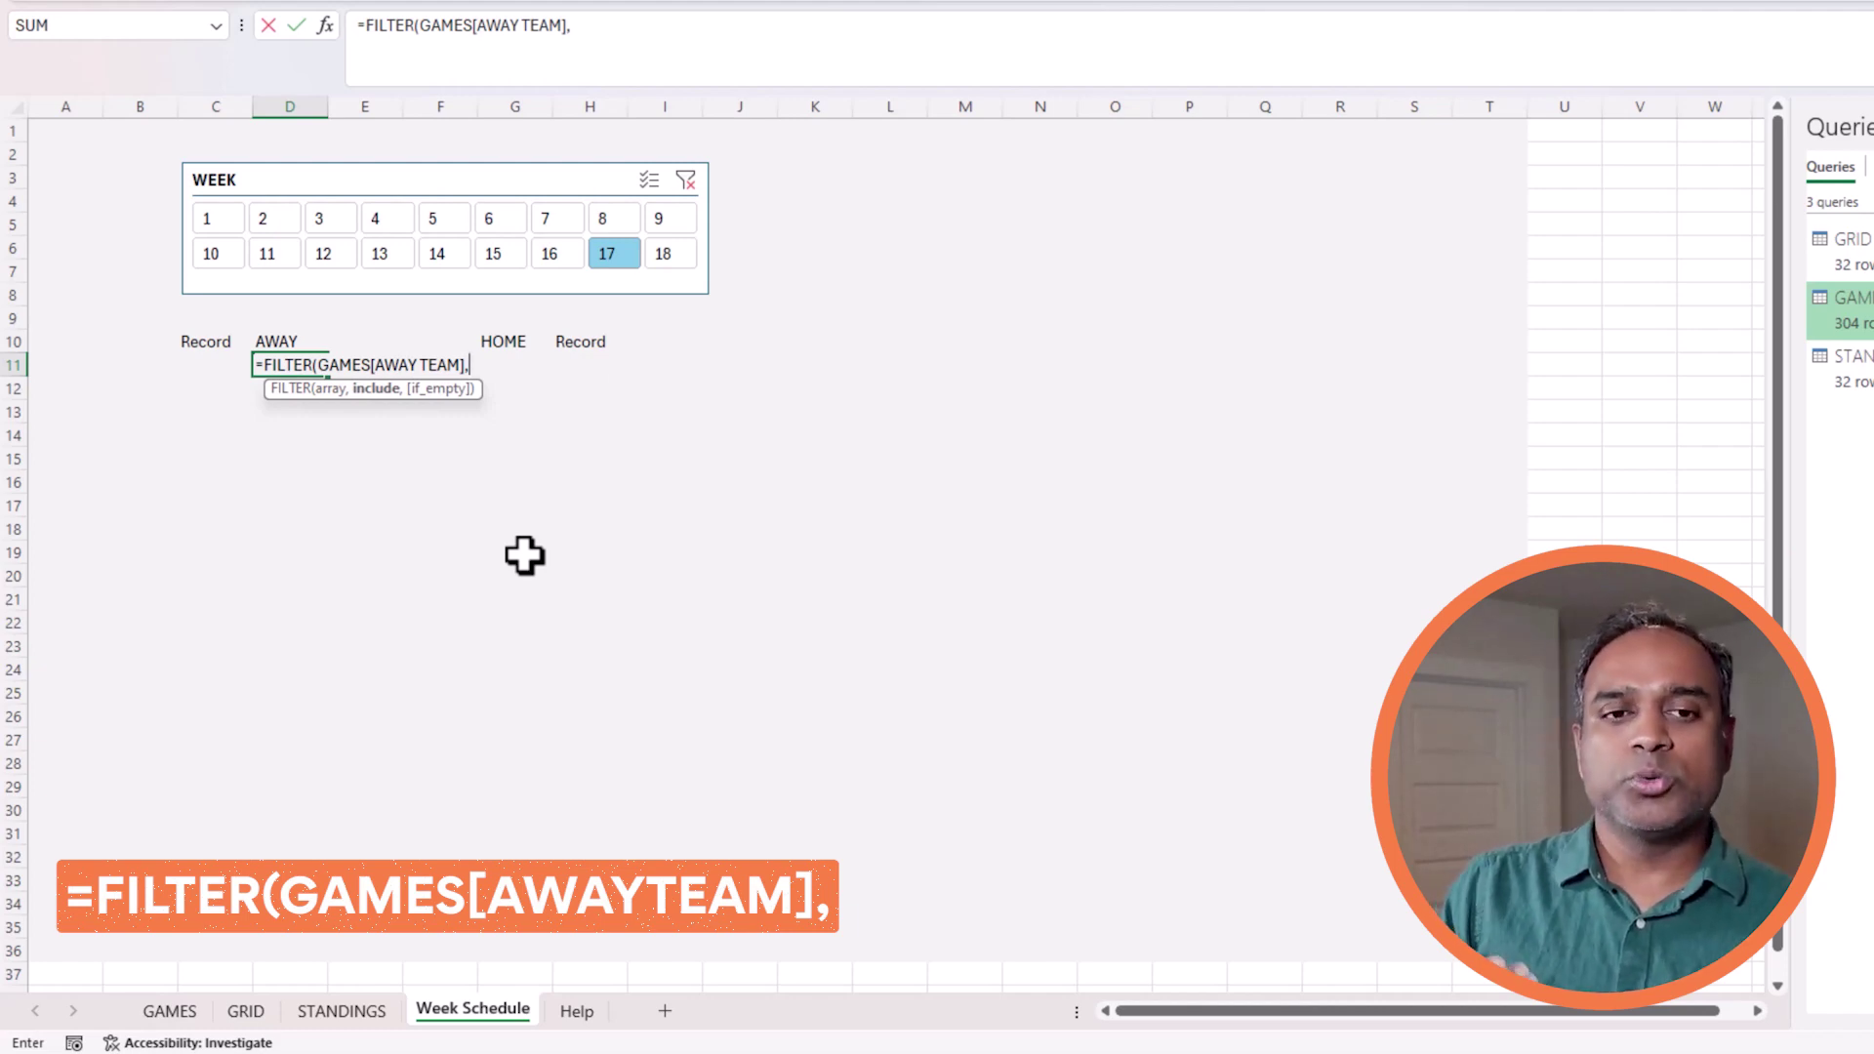
text(GAMES[)
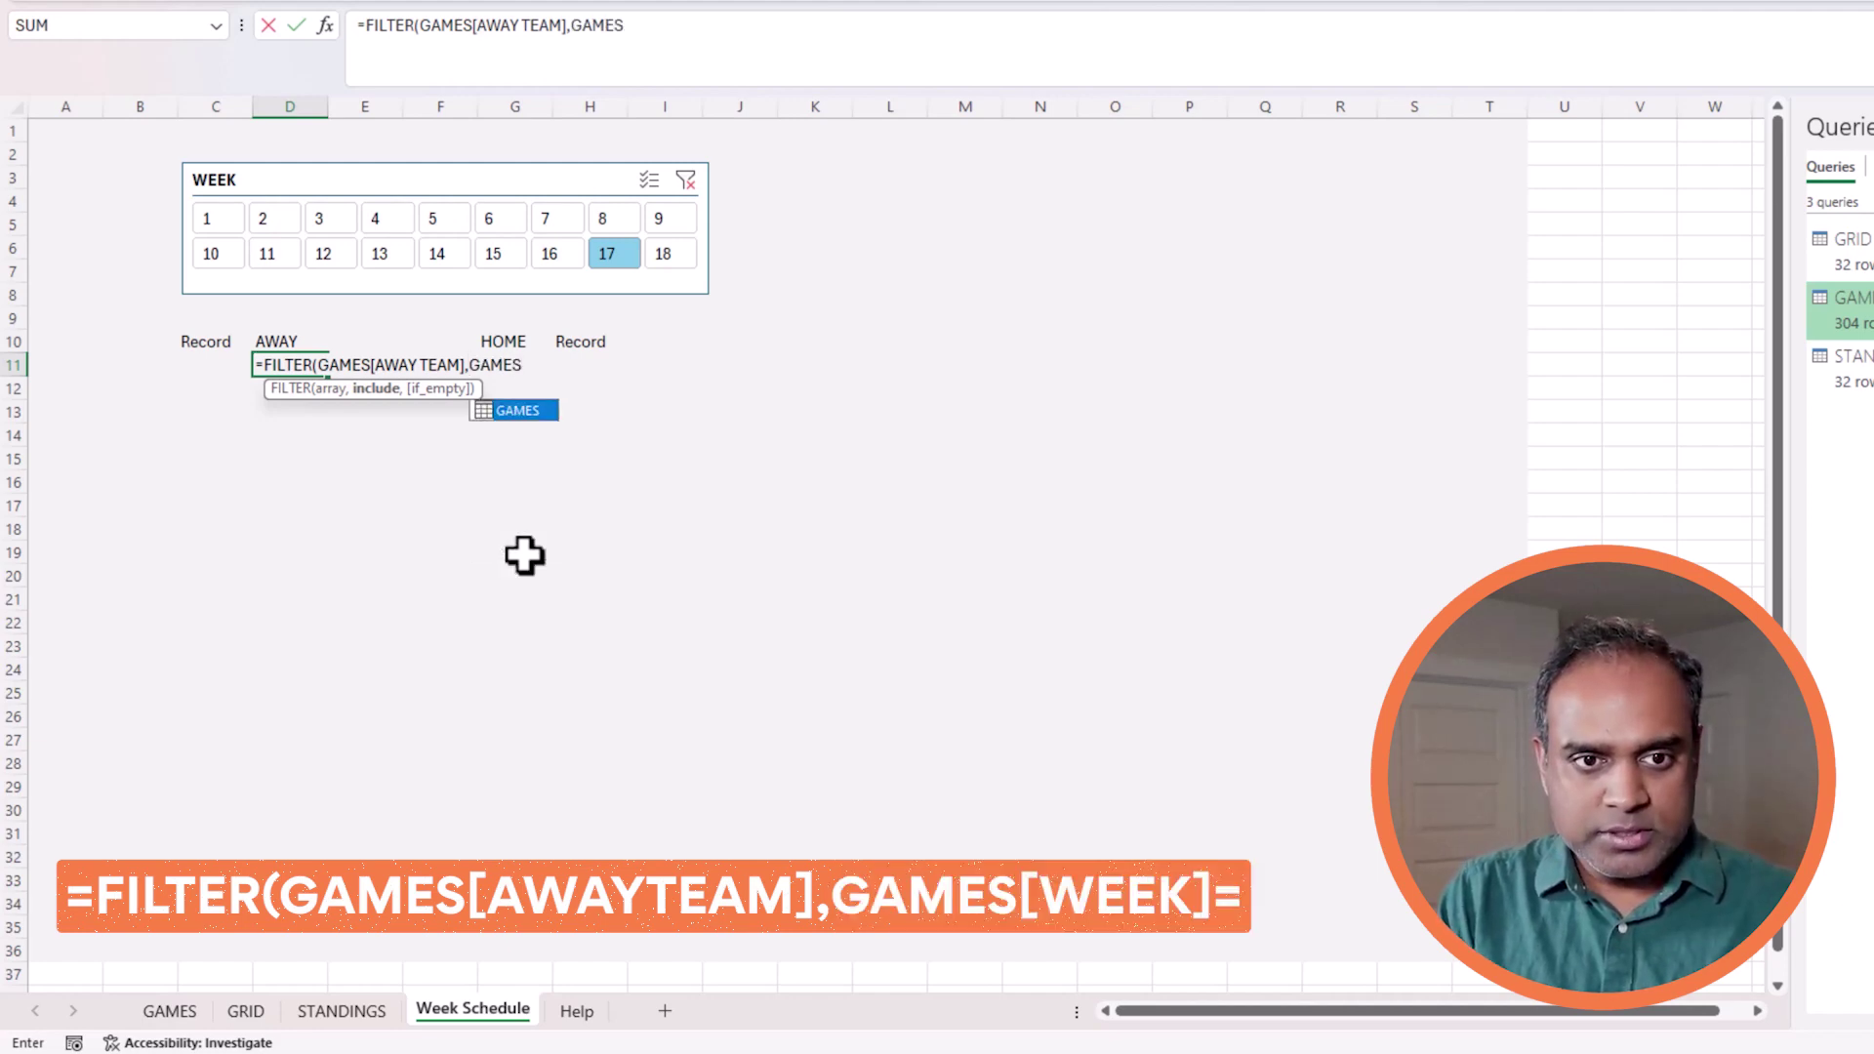
text(WEEK]=)
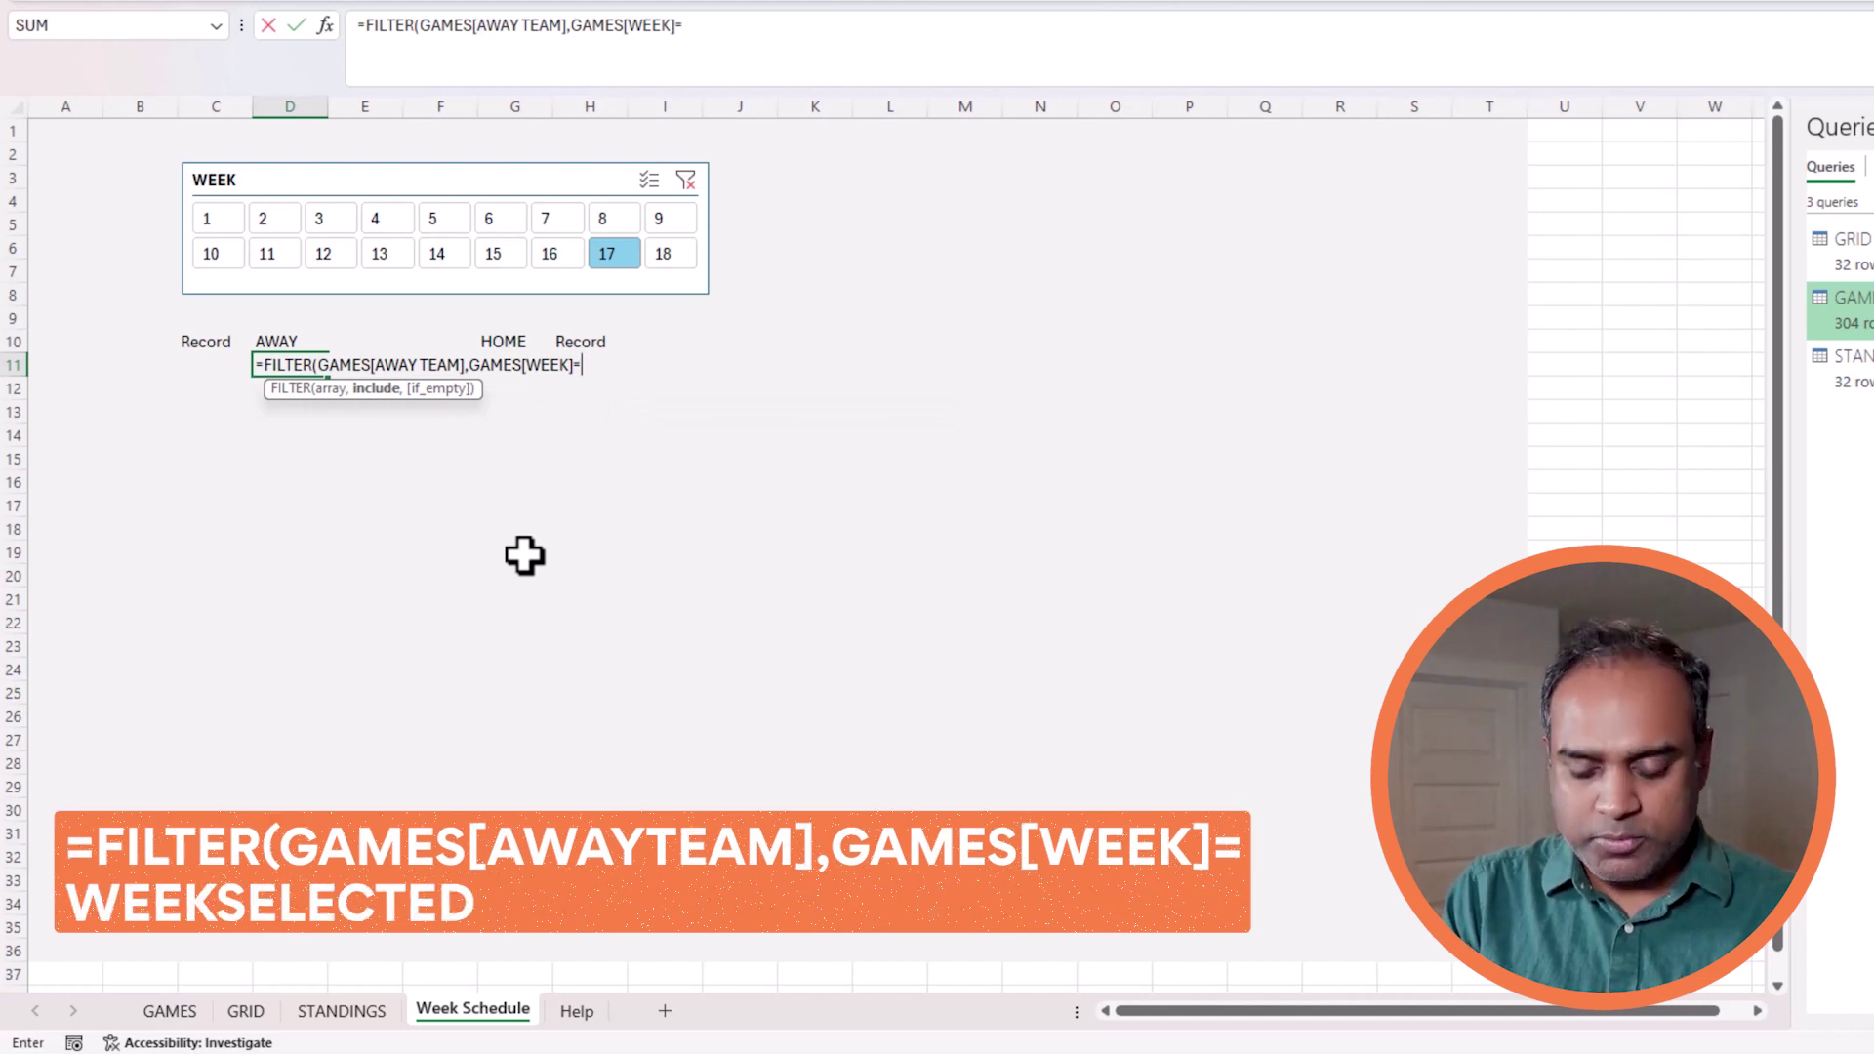
text(WEEKS)
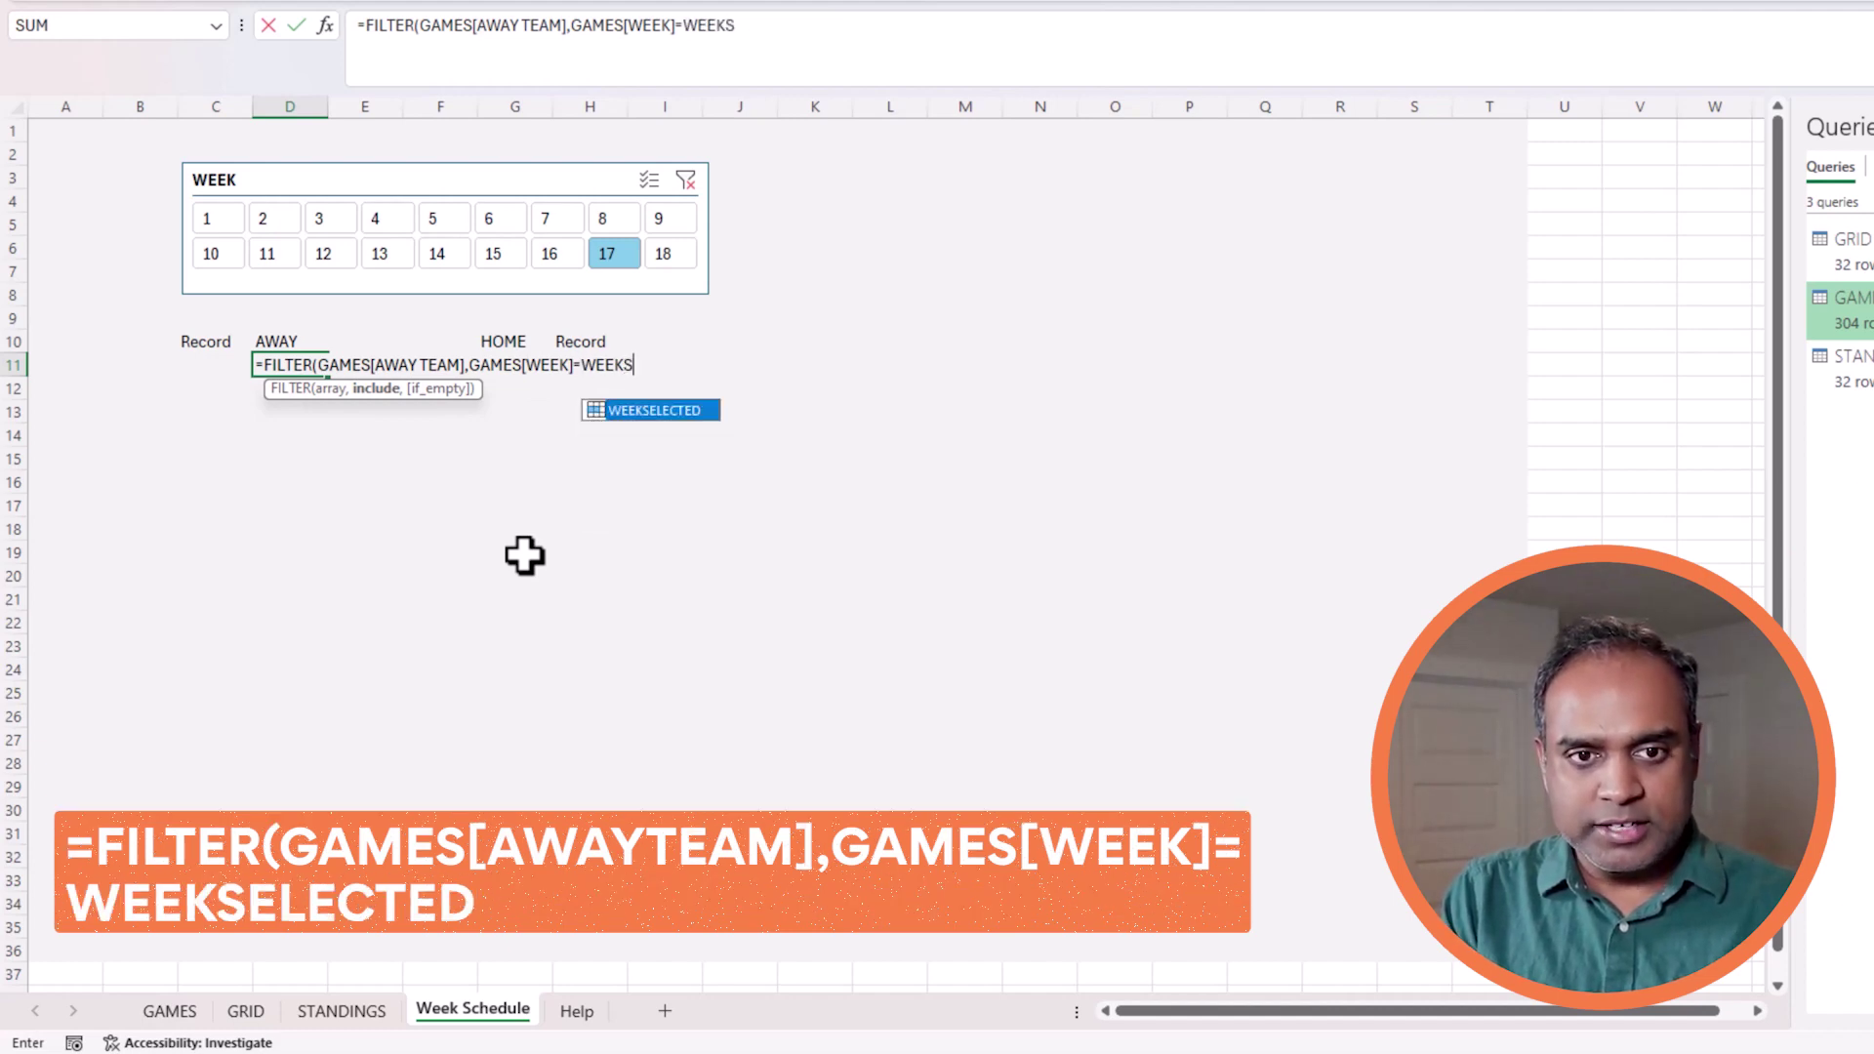
text(ELECTED)
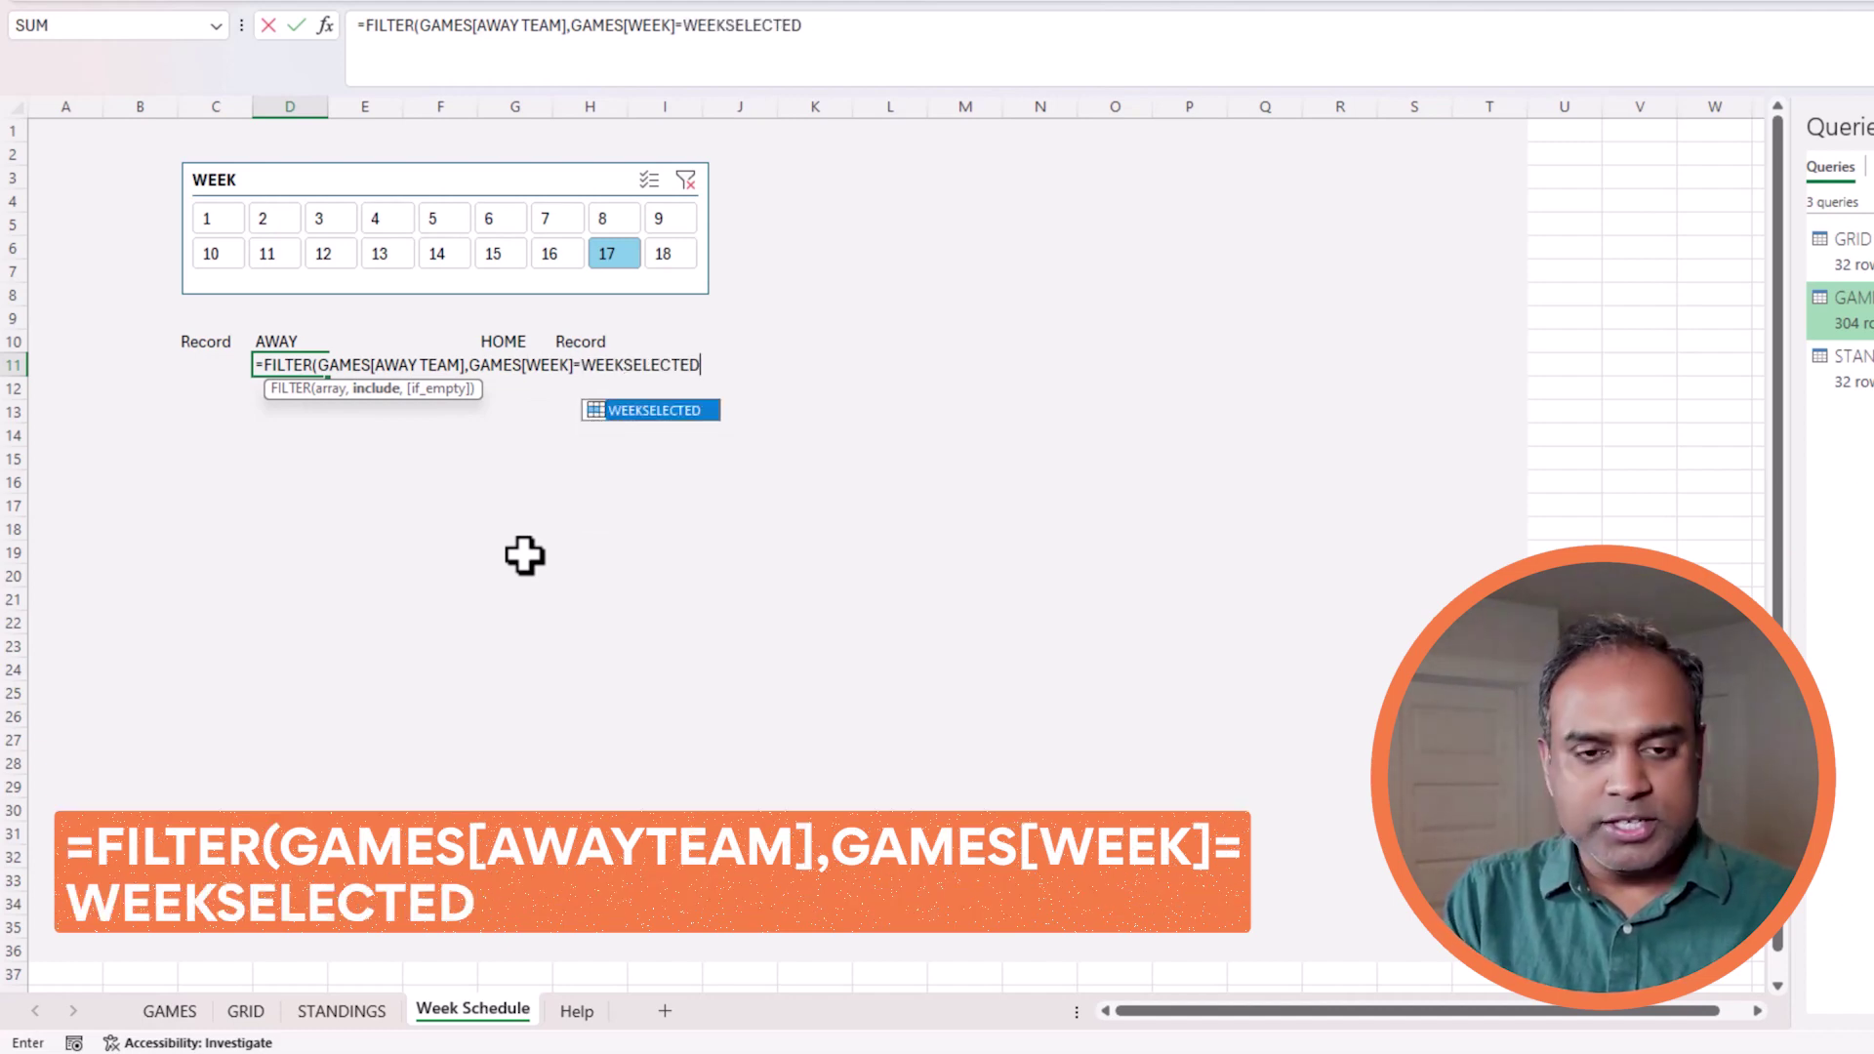
text())
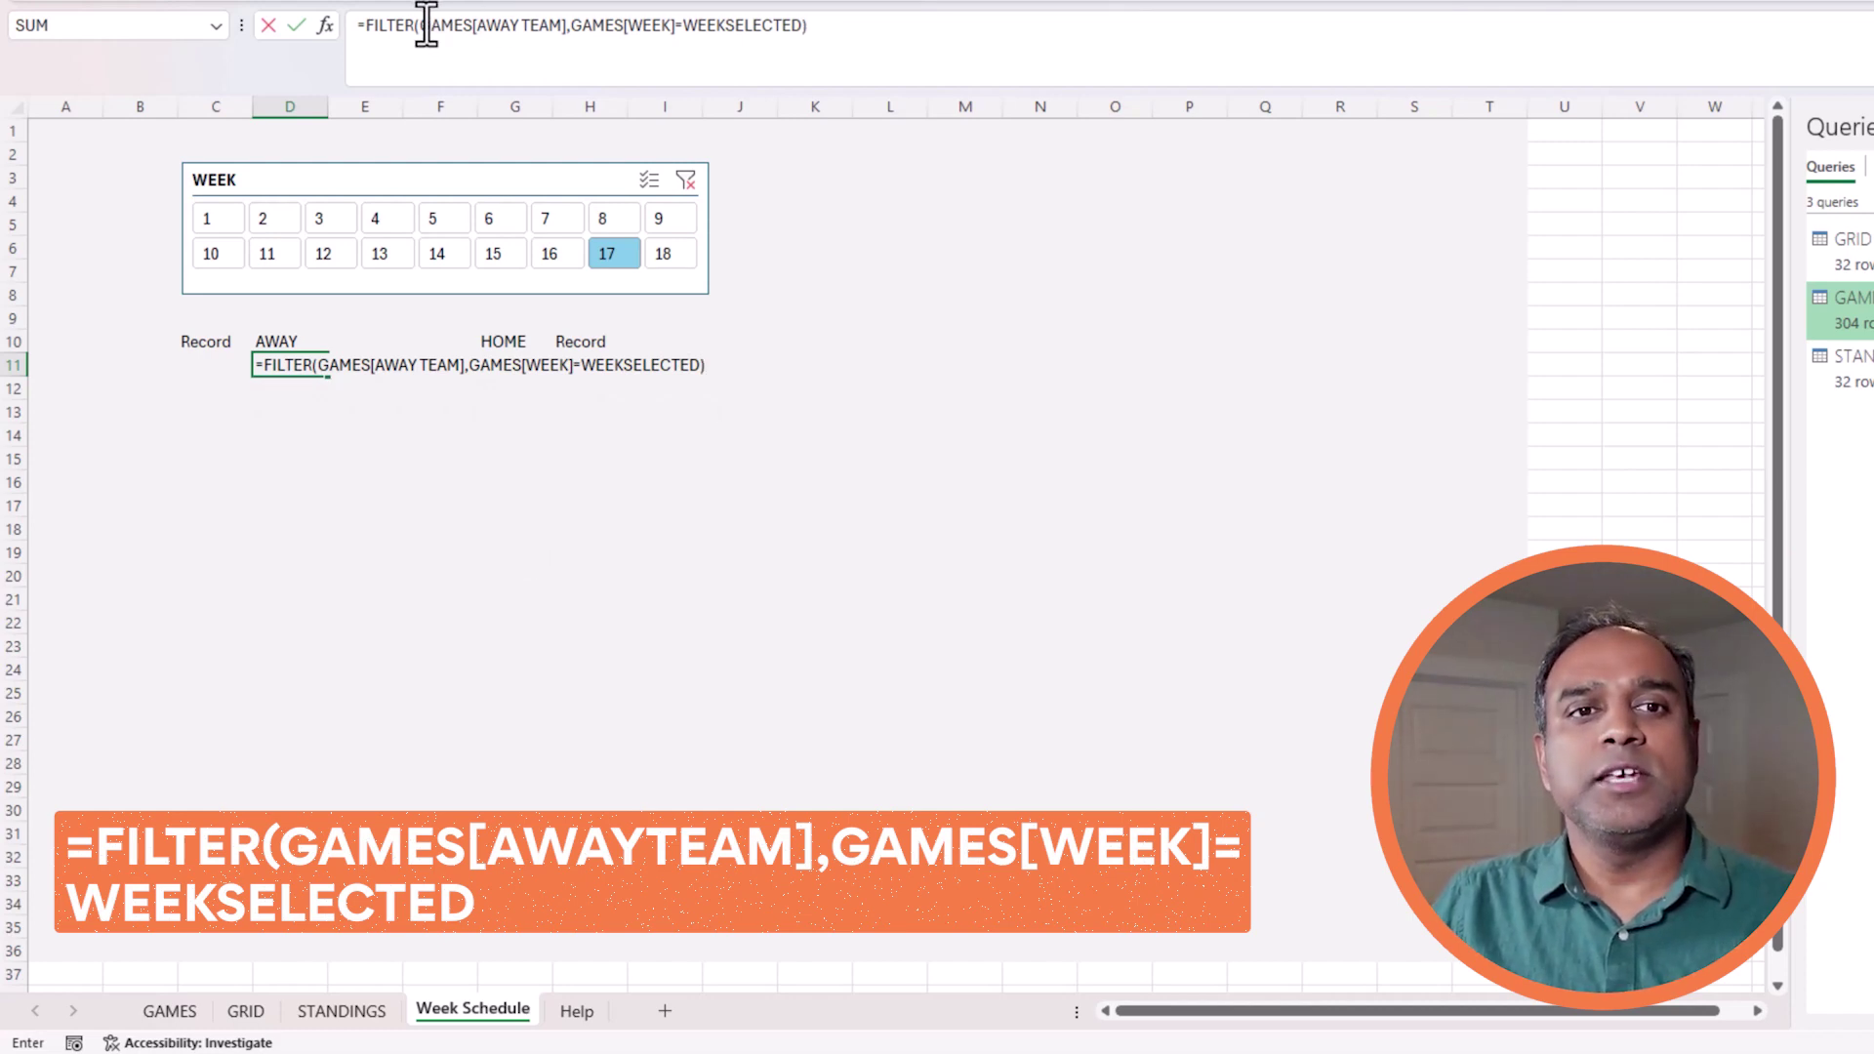
drag(419, 26, 810, 25)
click(863, 41)
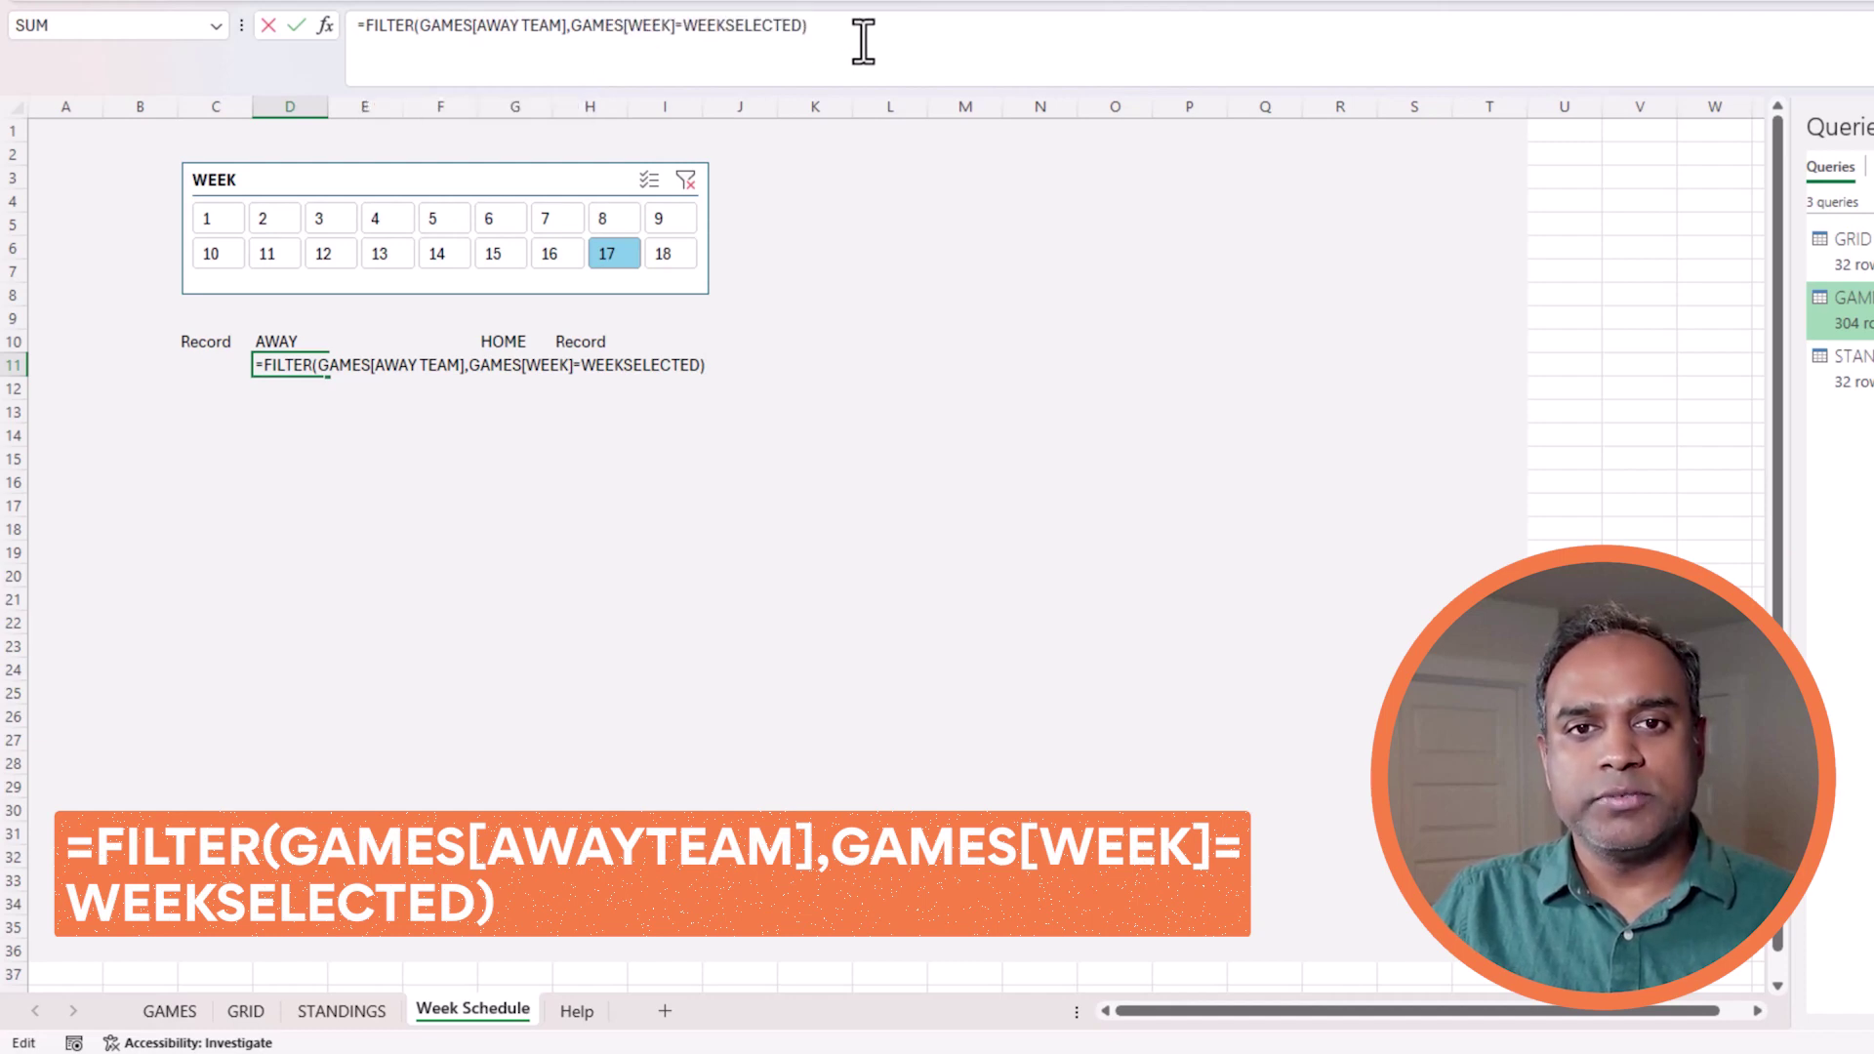
- Commit the AWAY FILTER formula and choose week 7 in the WEEK slicer
key(ctrl+Return)
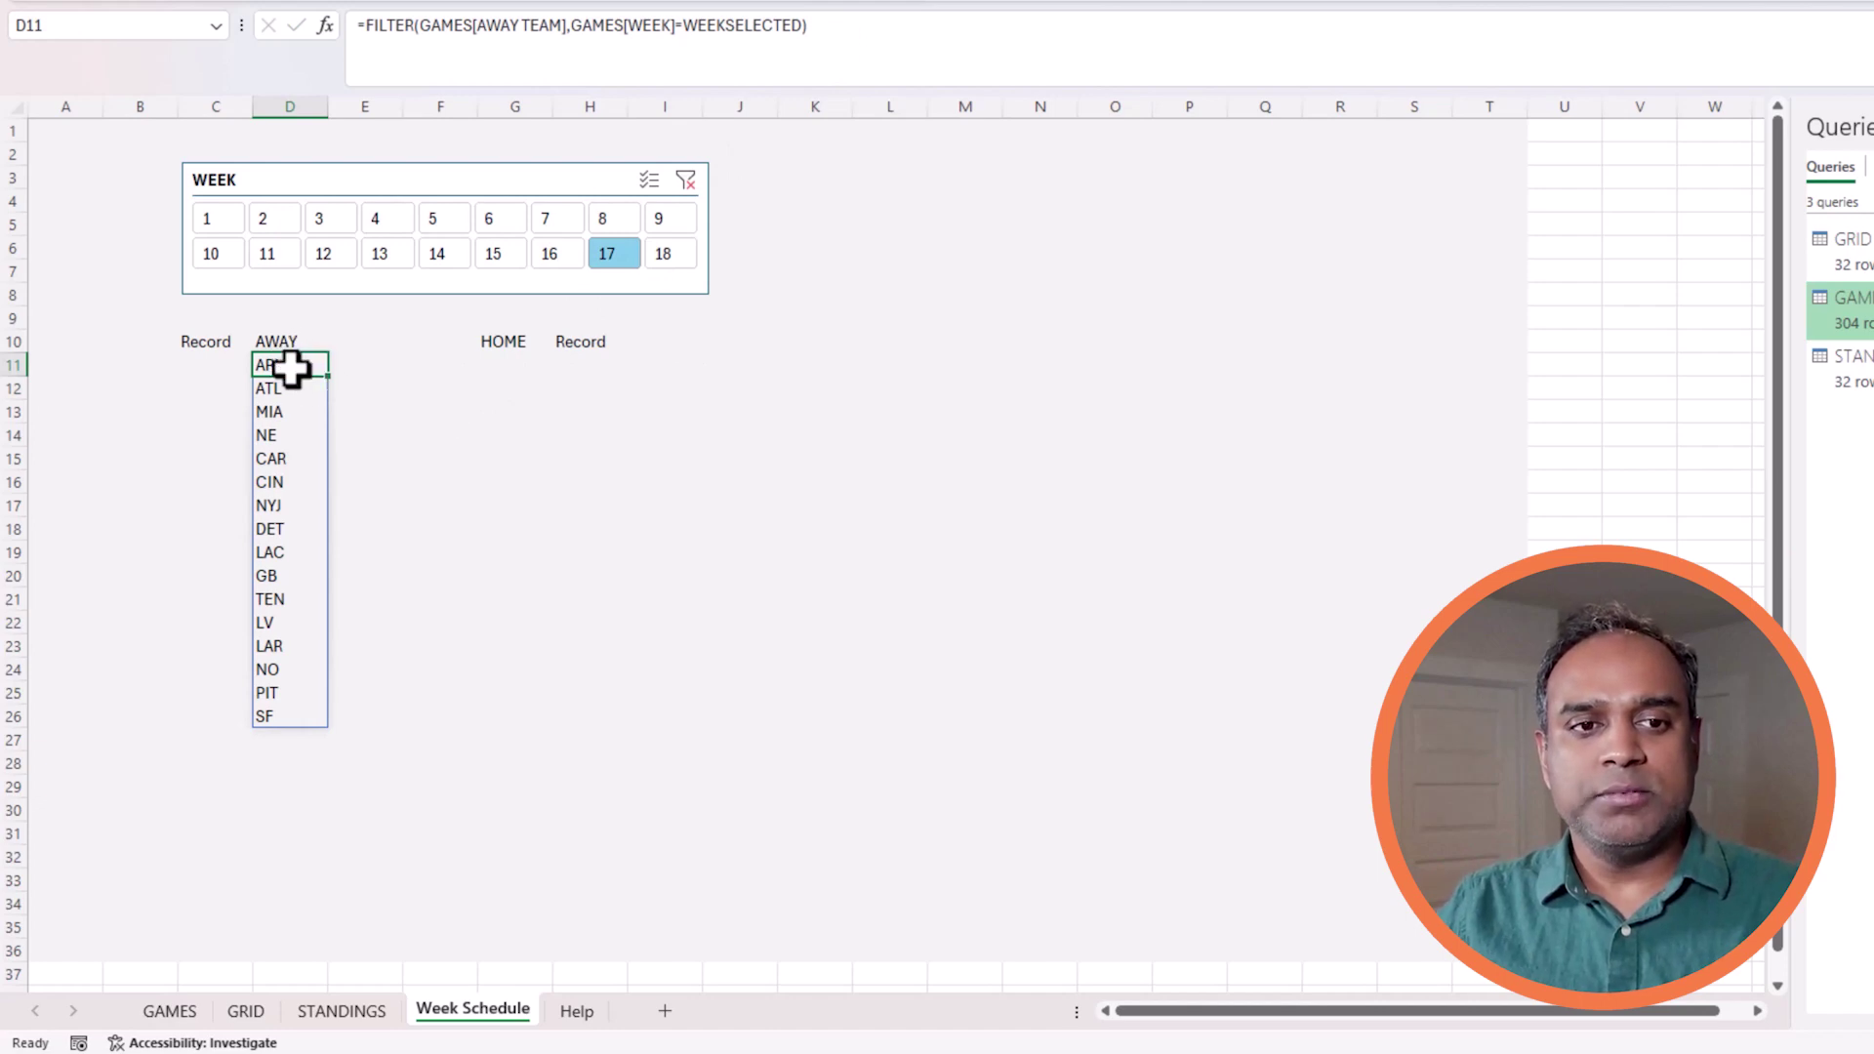
shift+click(299, 718)
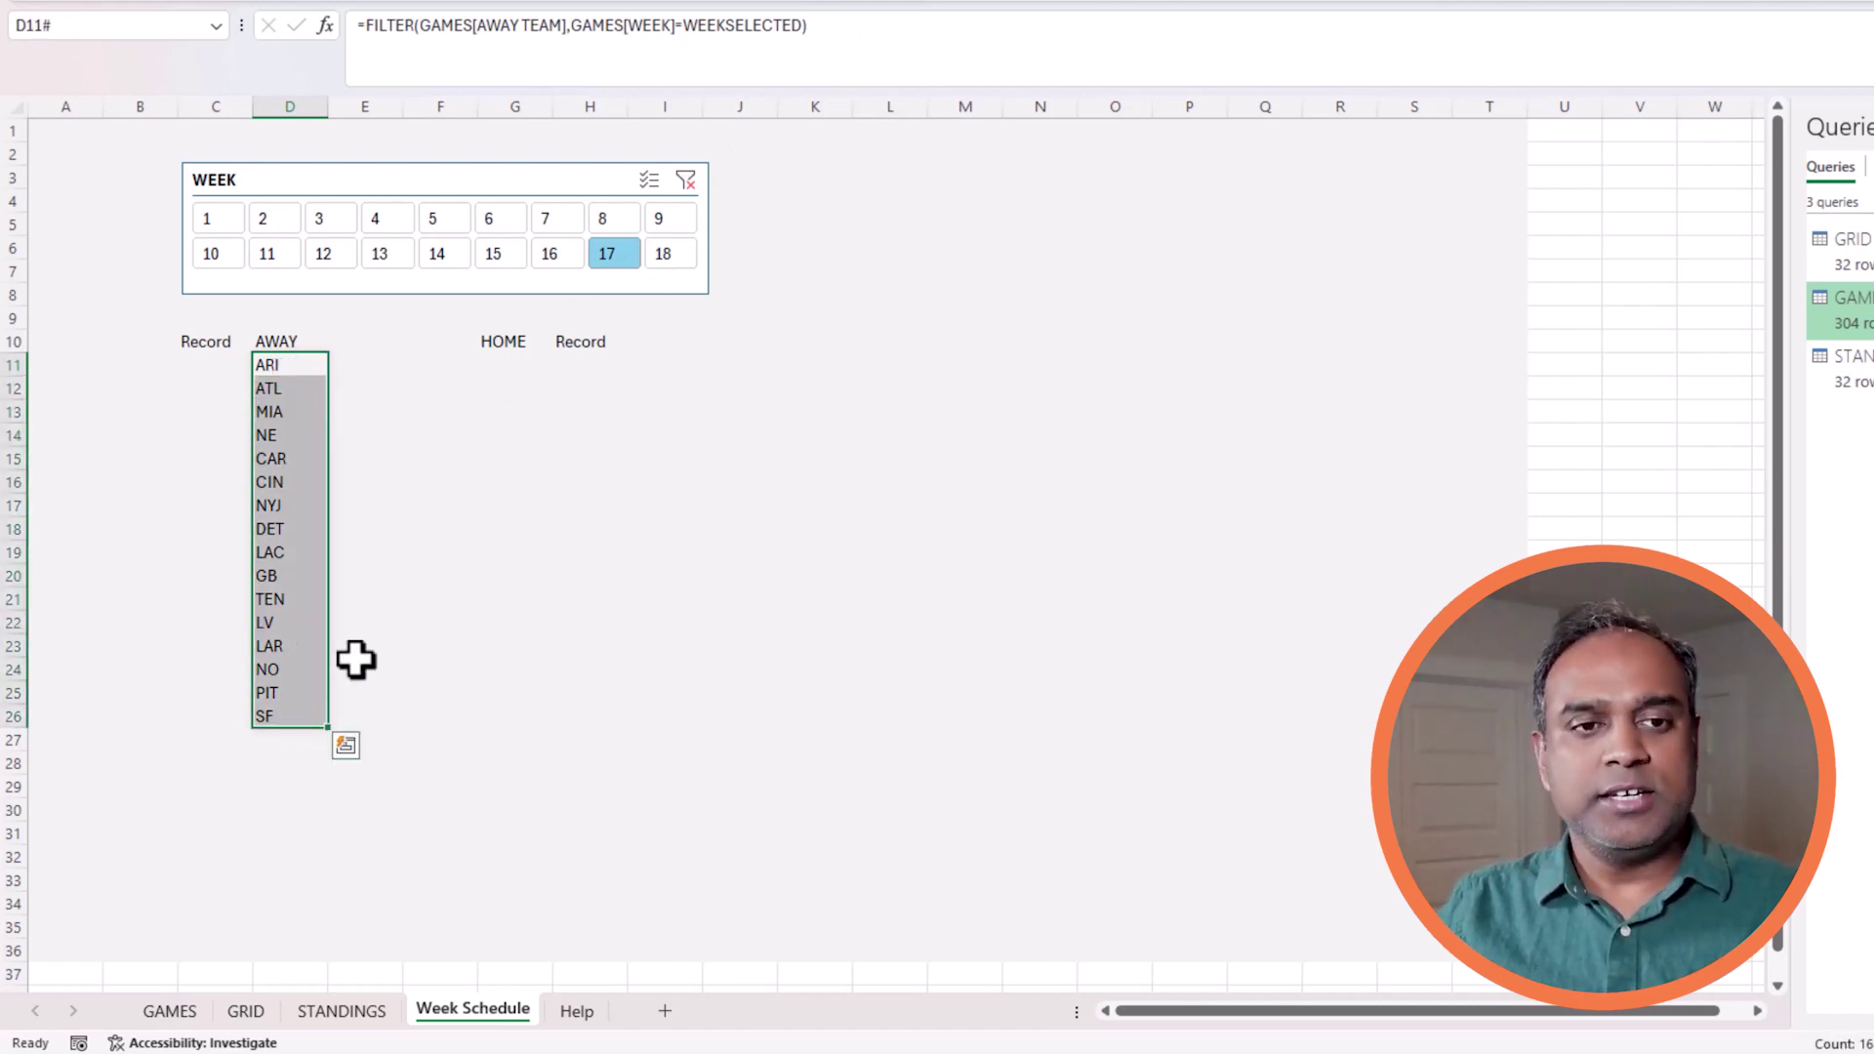
click(572, 218)
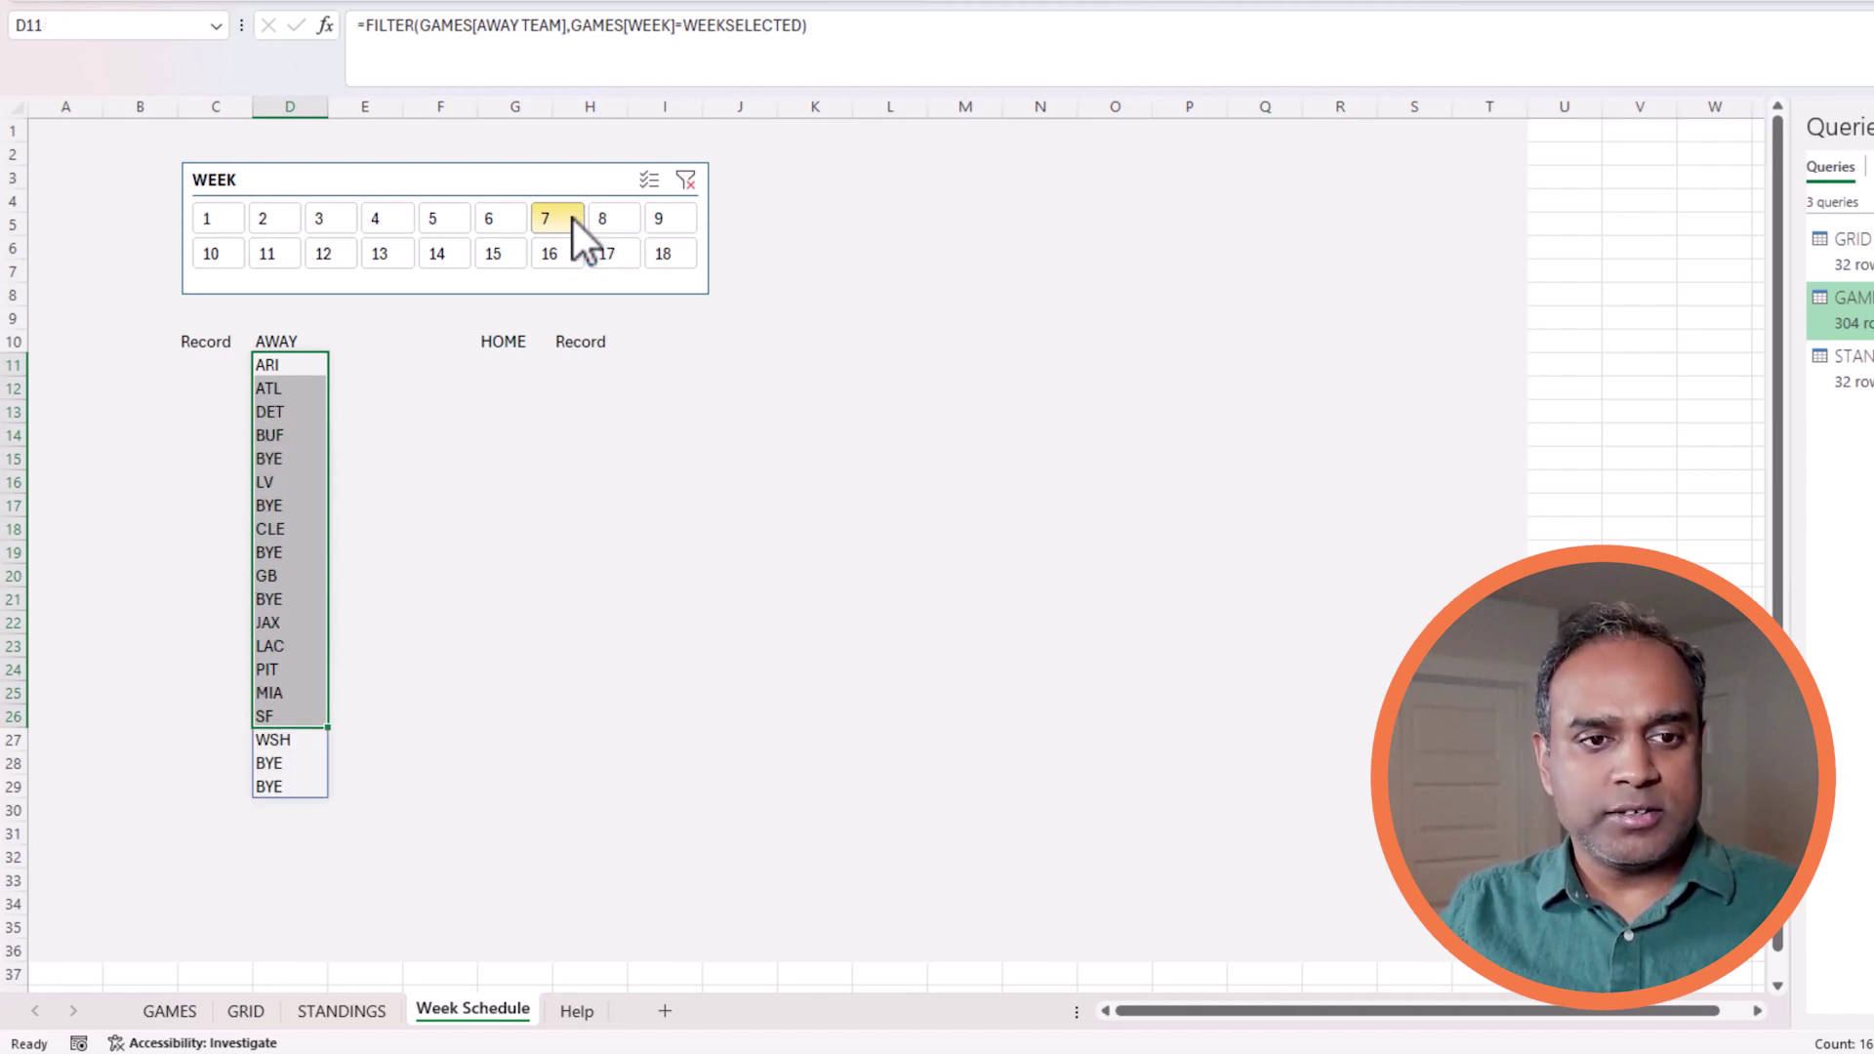
- Highlight the BYE entries in the away list at D15, D17, D19 and D28:D29
drag(284, 781, 280, 368)
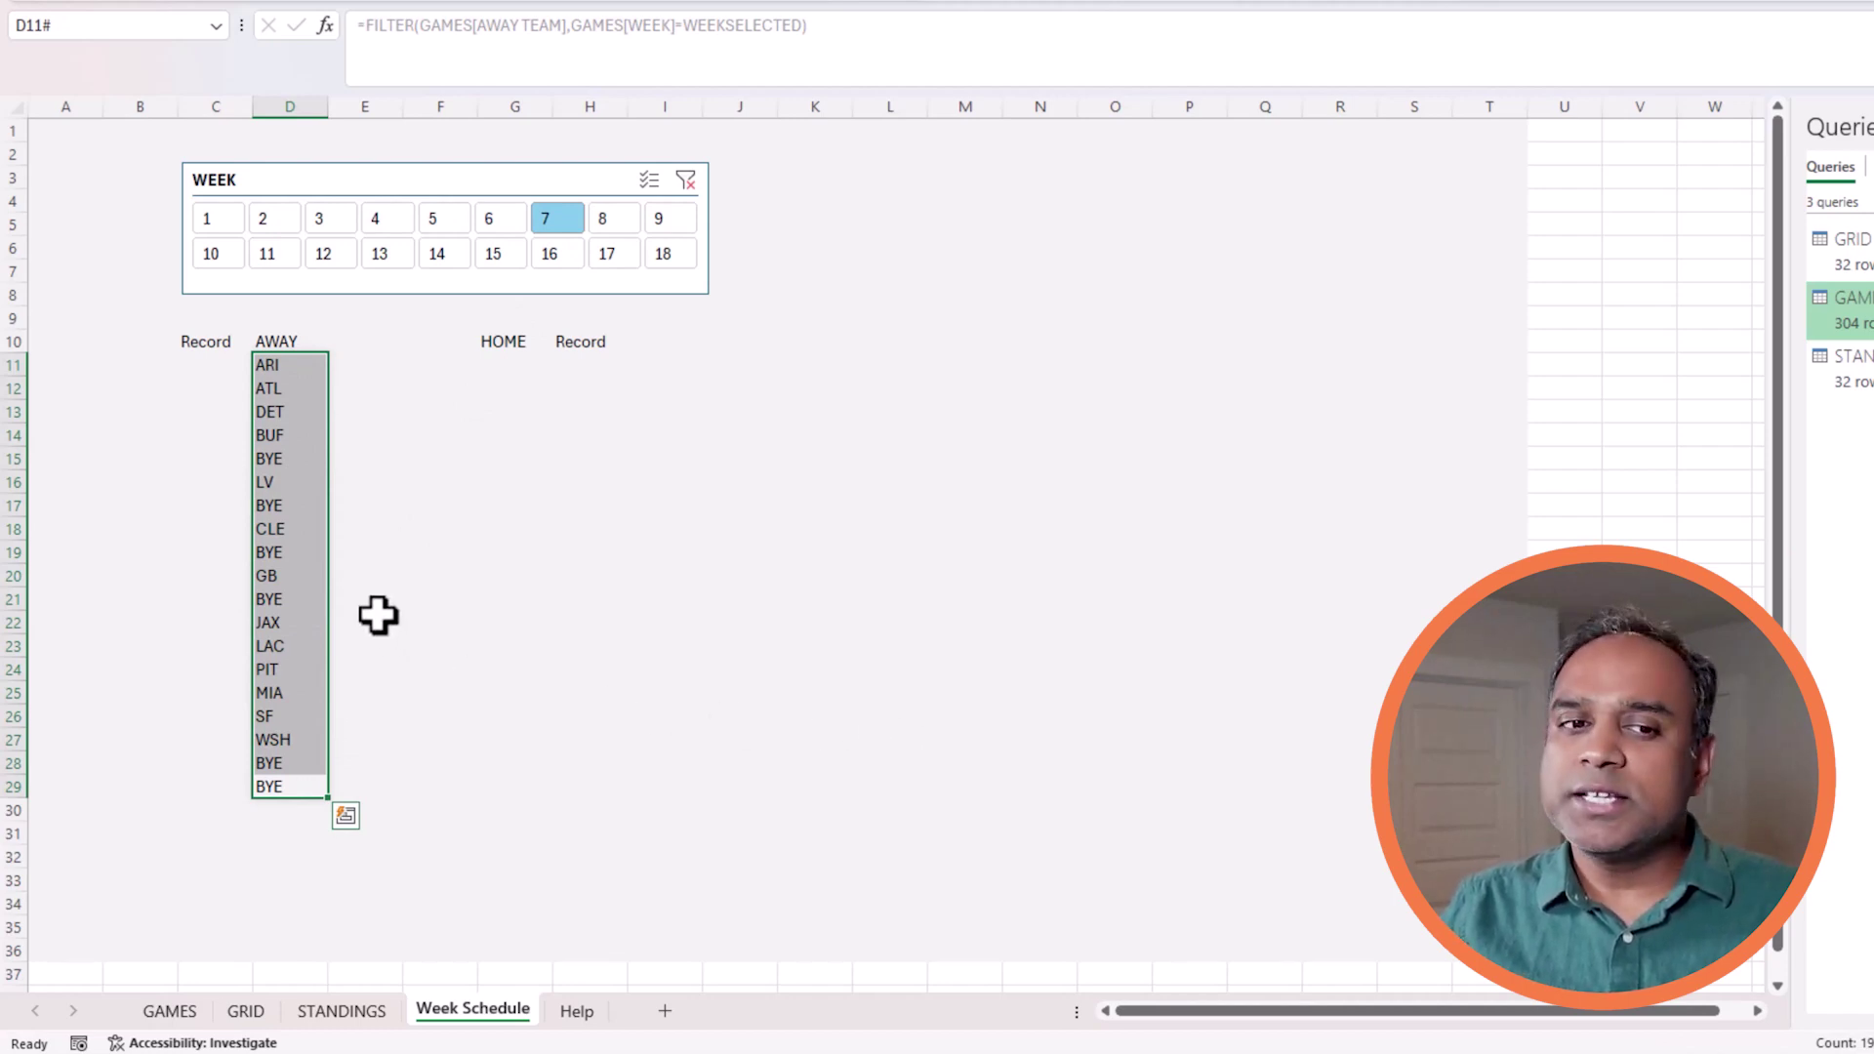
click(293, 505)
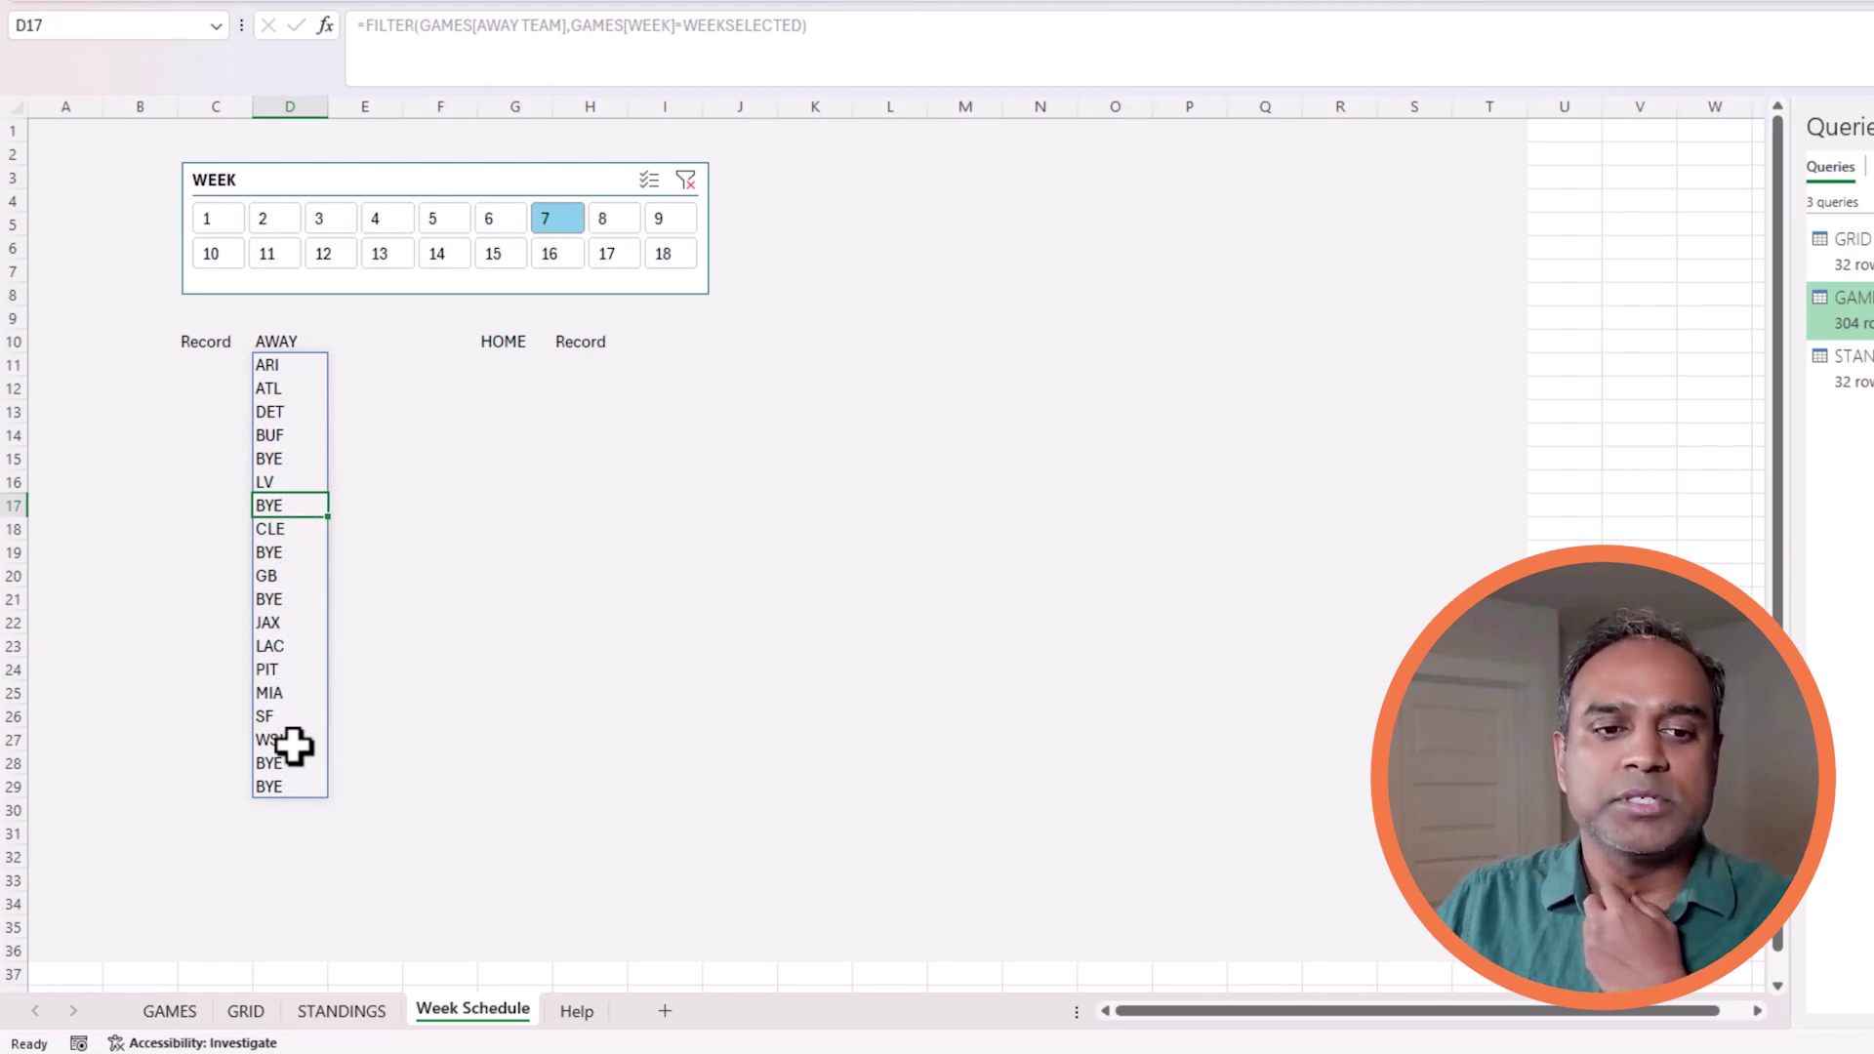
drag(302, 767, 295, 791)
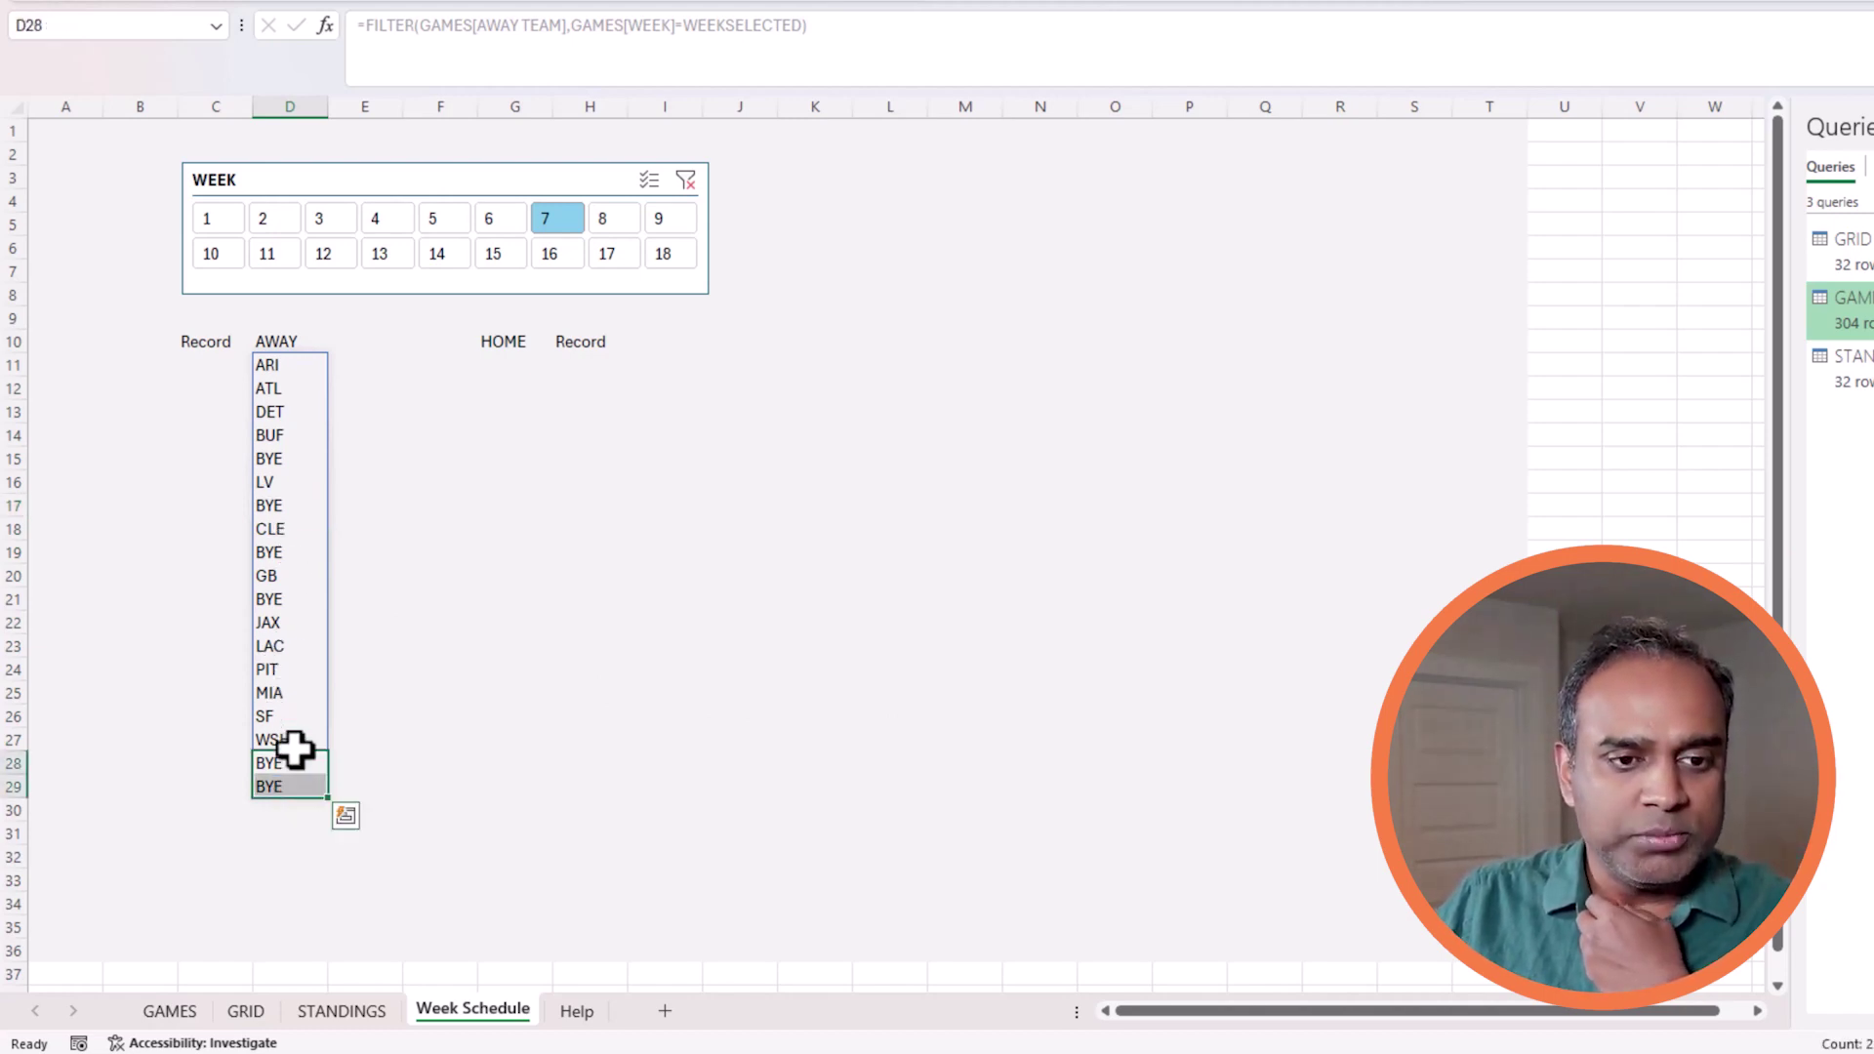
click(276, 580)
click(276, 547)
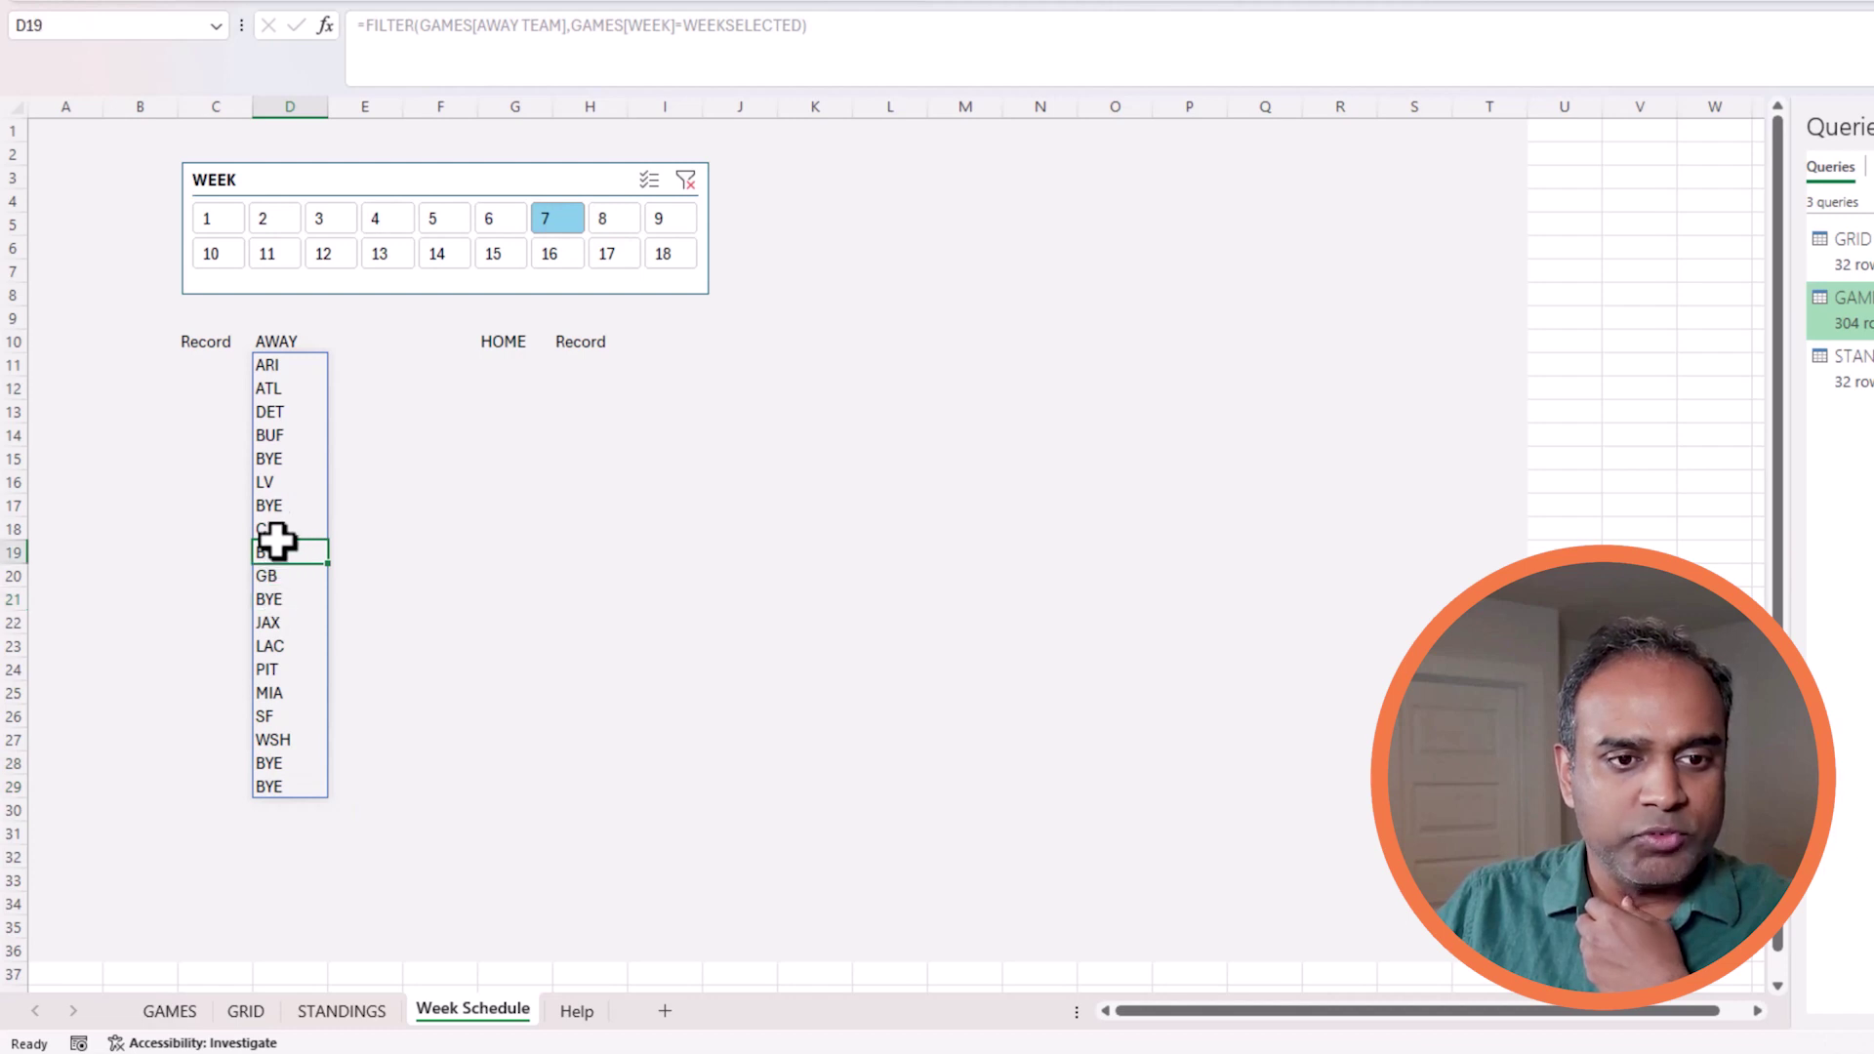
click(280, 459)
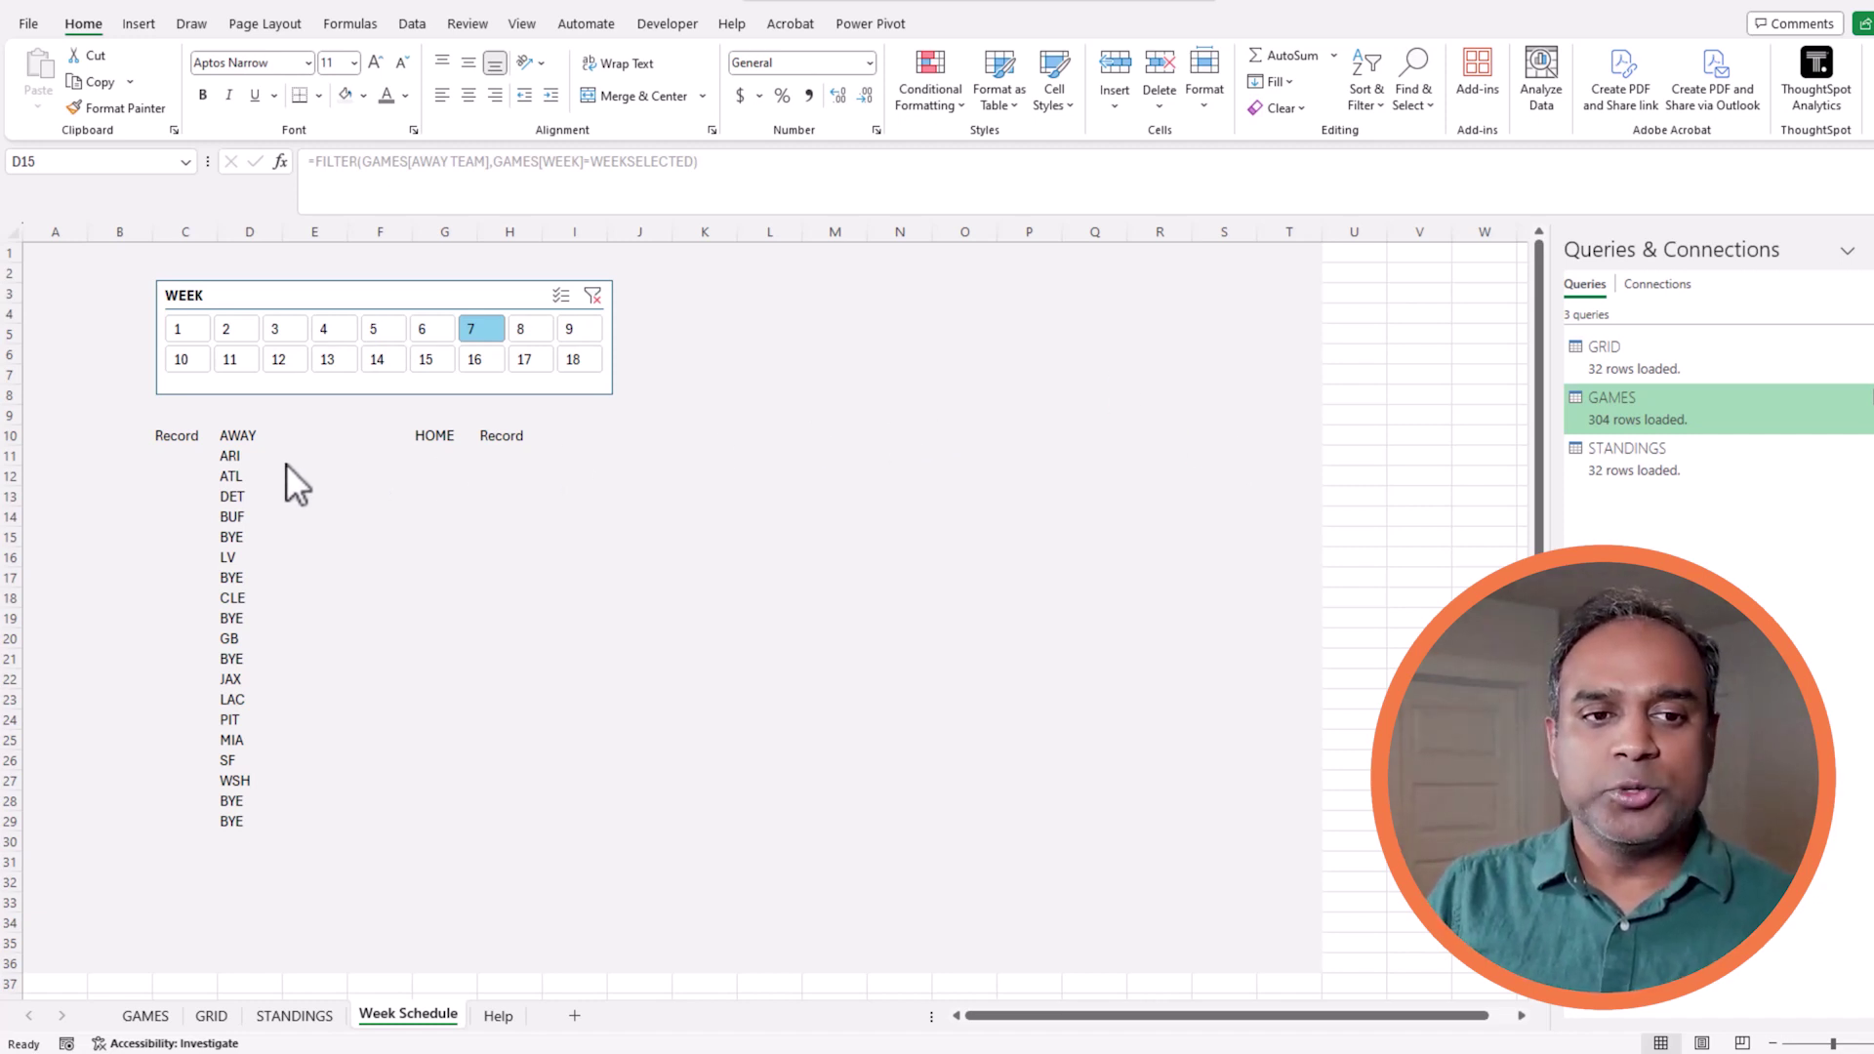
- Add *(GAMES[AWAY TEAM]<>"BYE") to D11's FILTER condition so BYE rows drop out
click(242, 455)
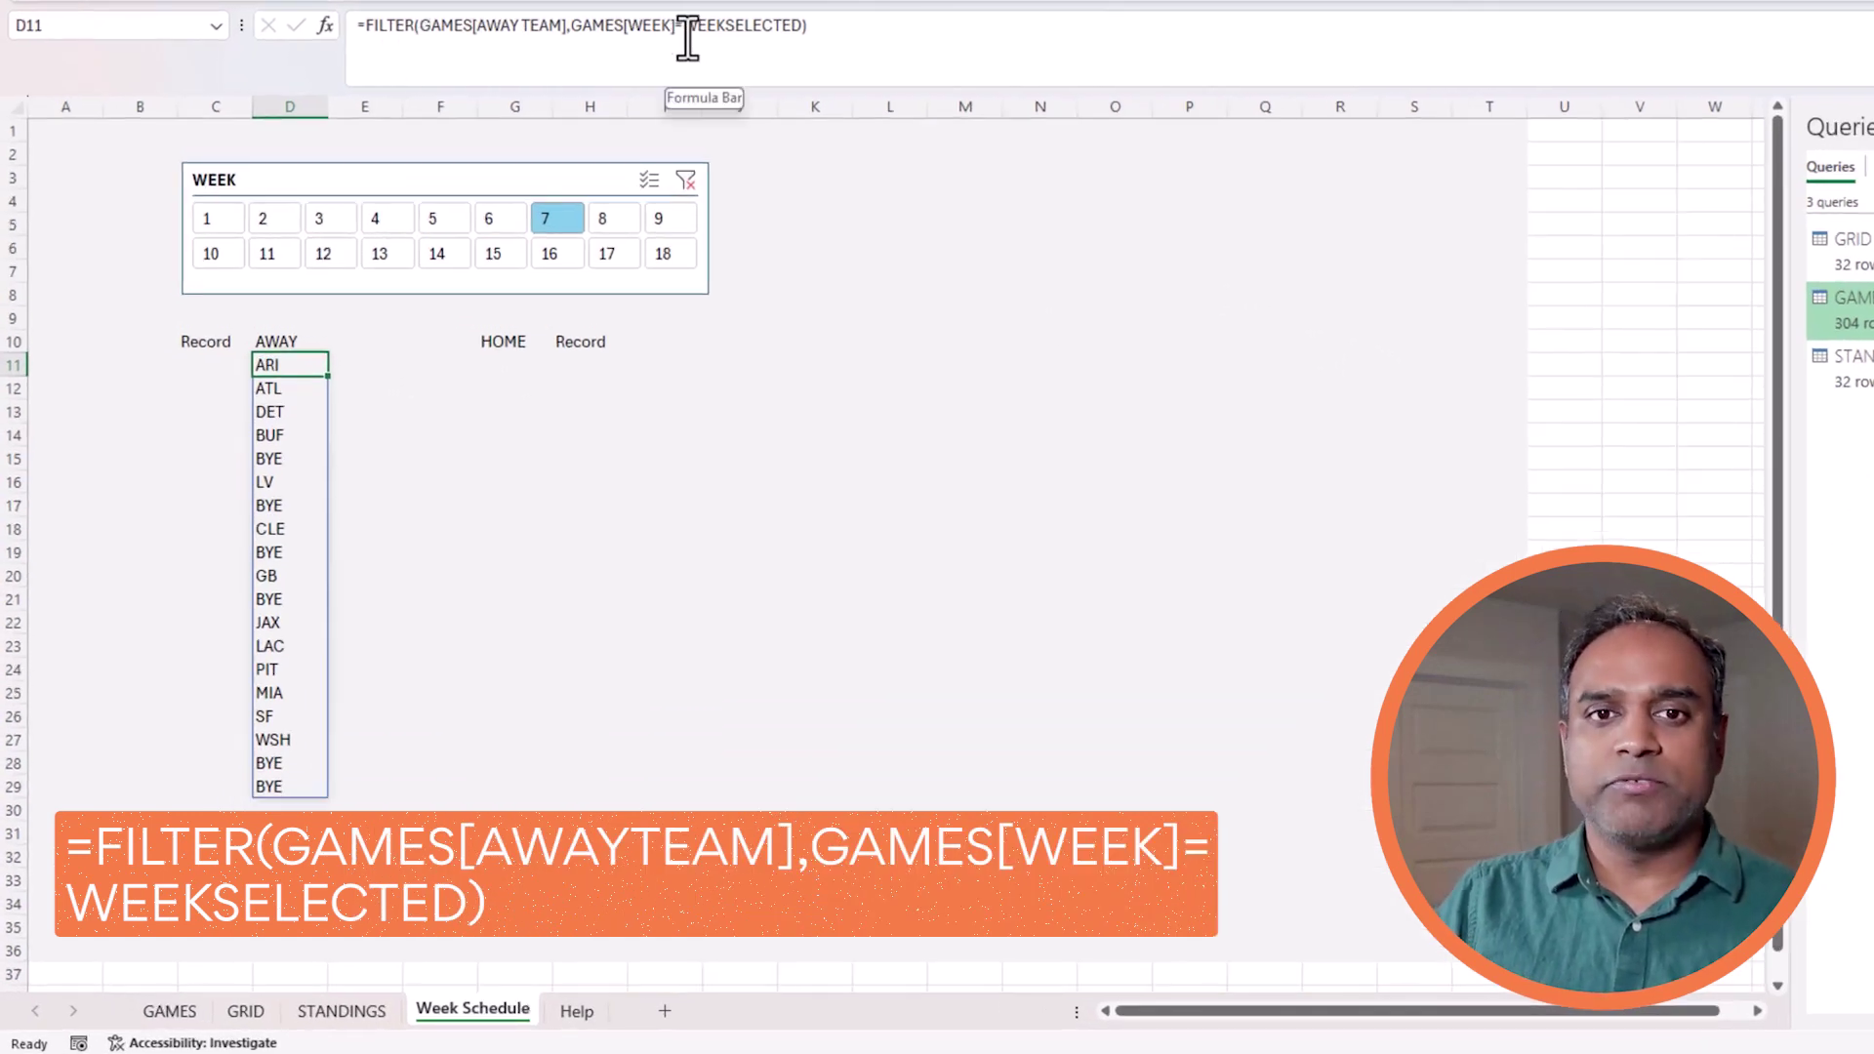
click(573, 29)
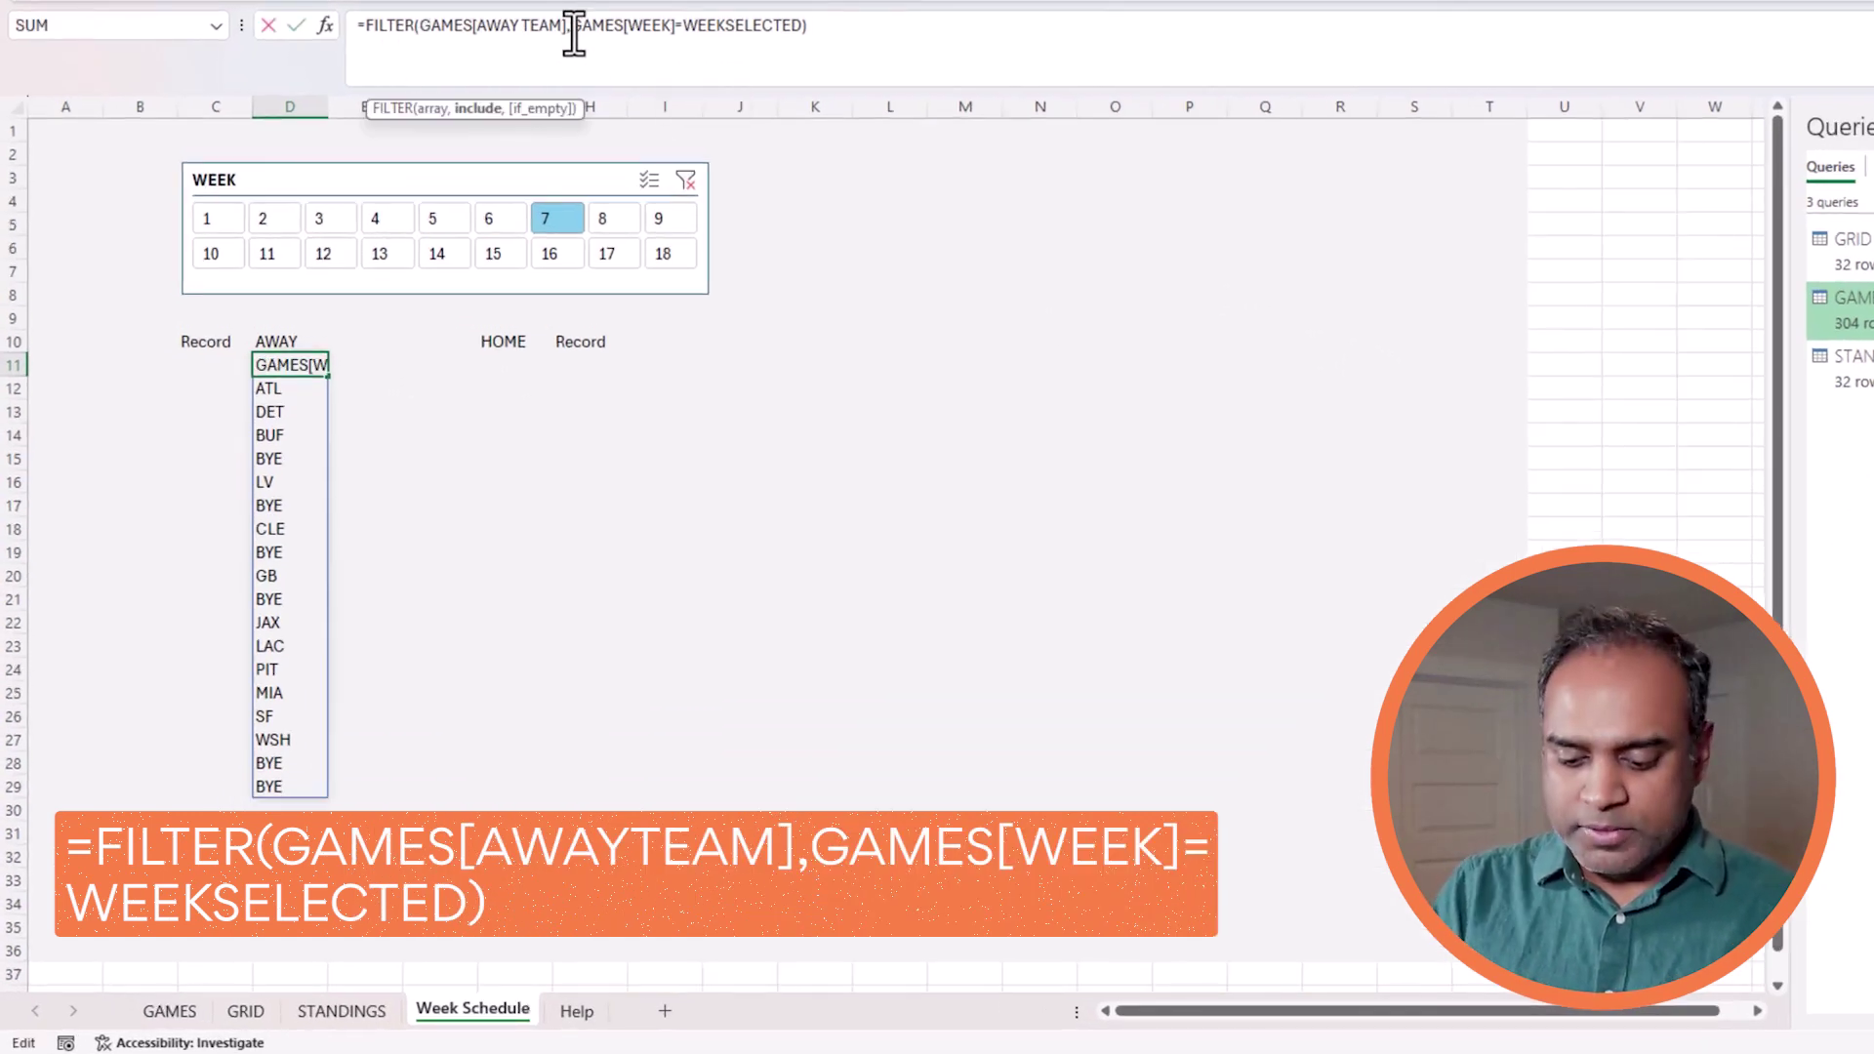
text(()
click(815, 25)
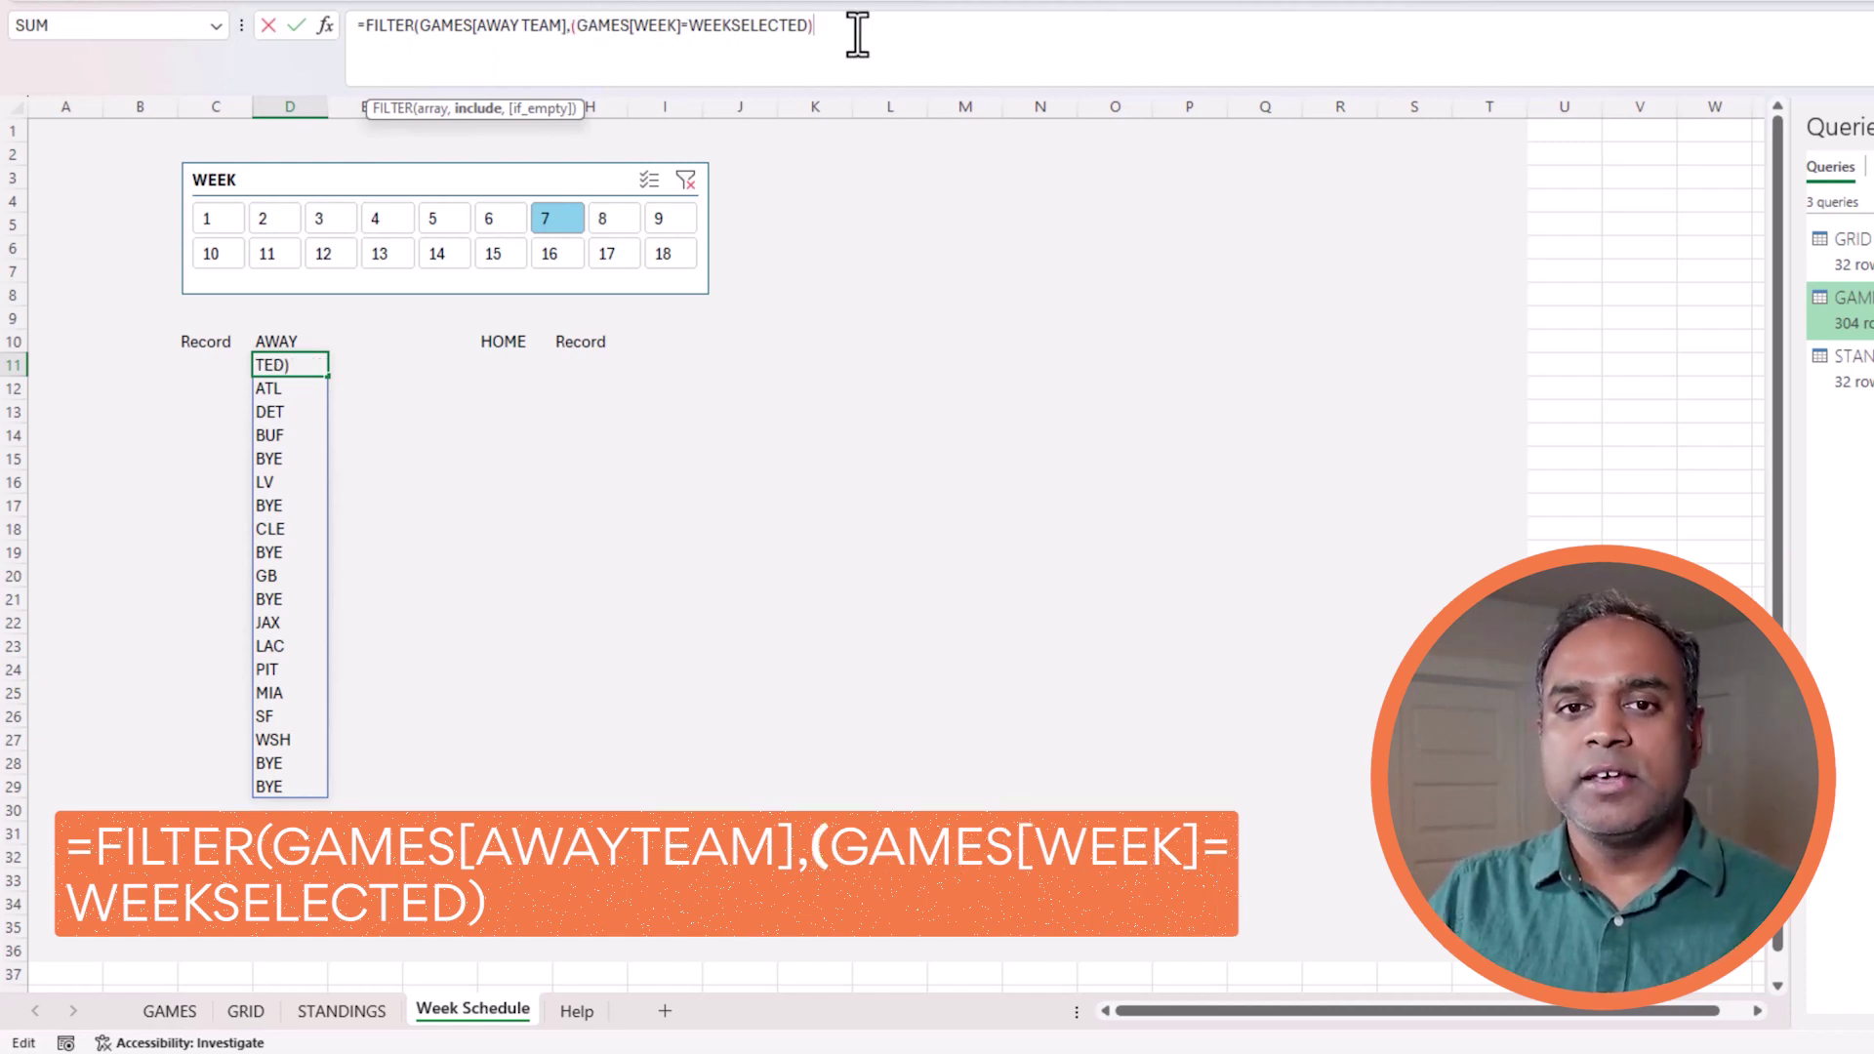
text(*()
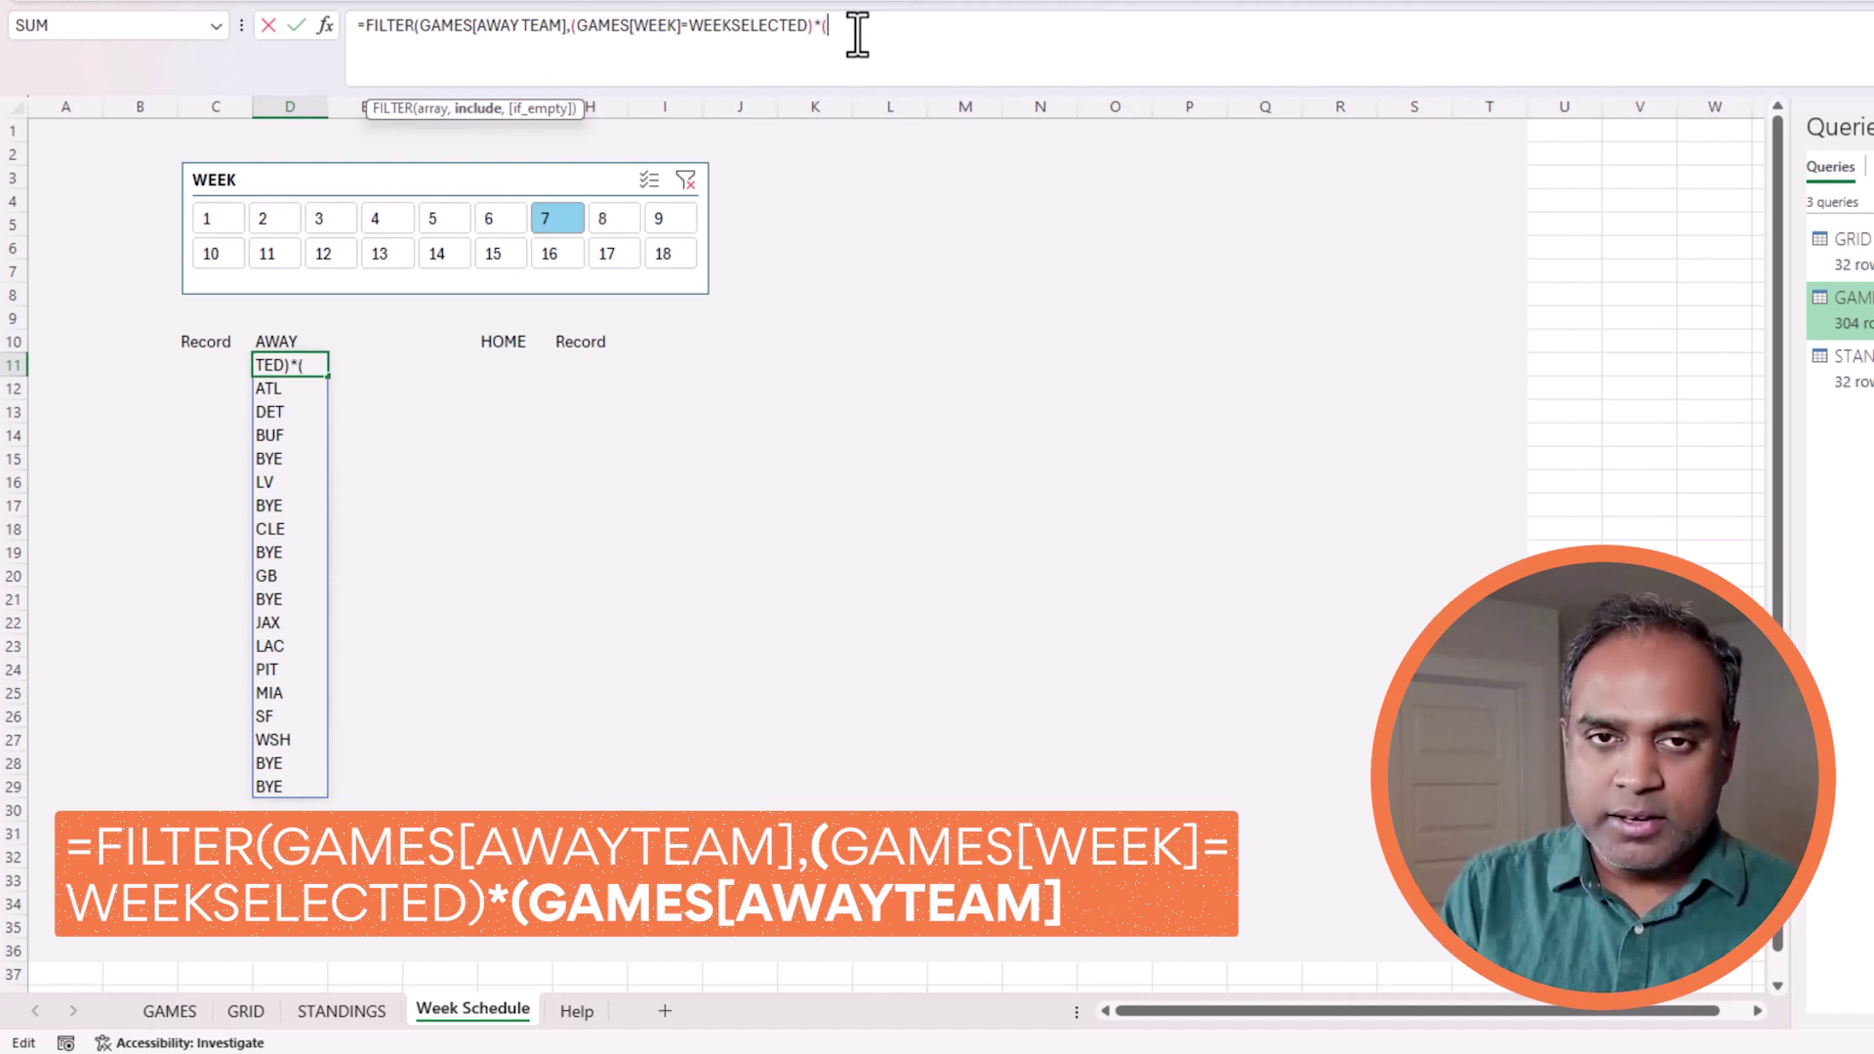
text(G)
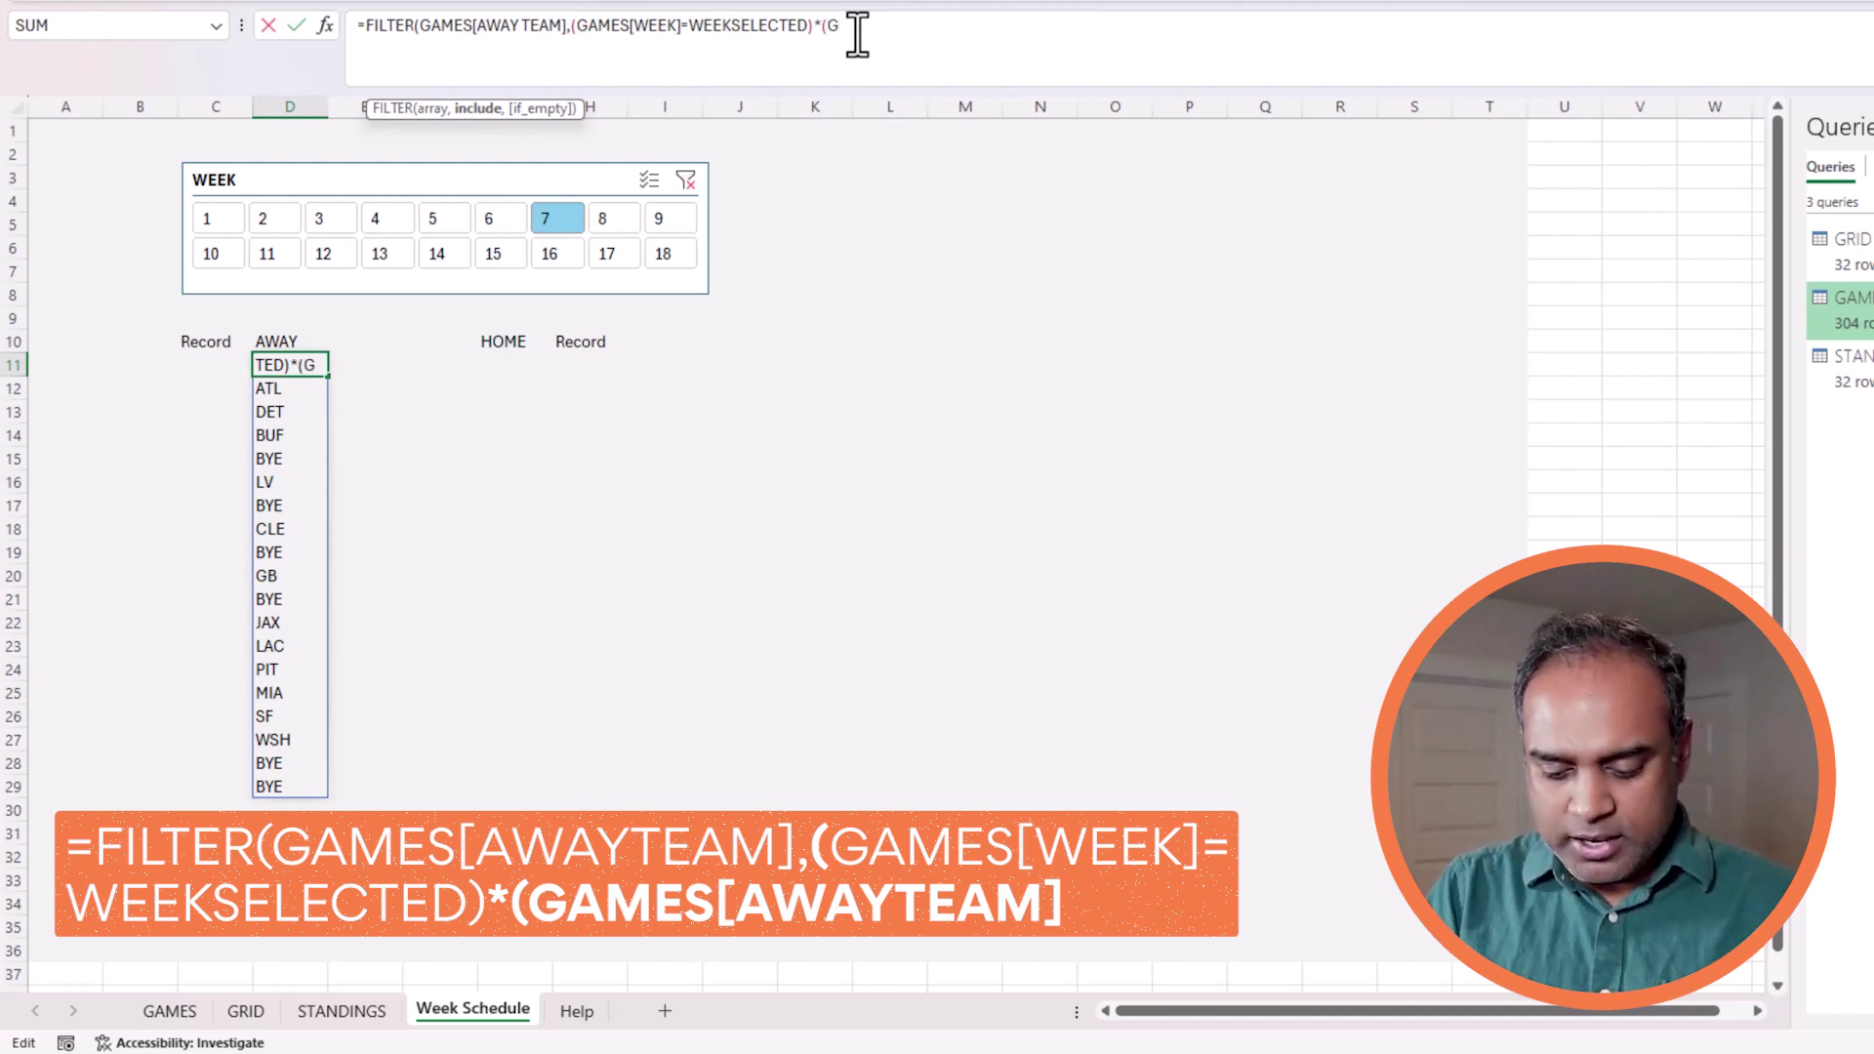
text(AMES[AWA)
key(Tab)
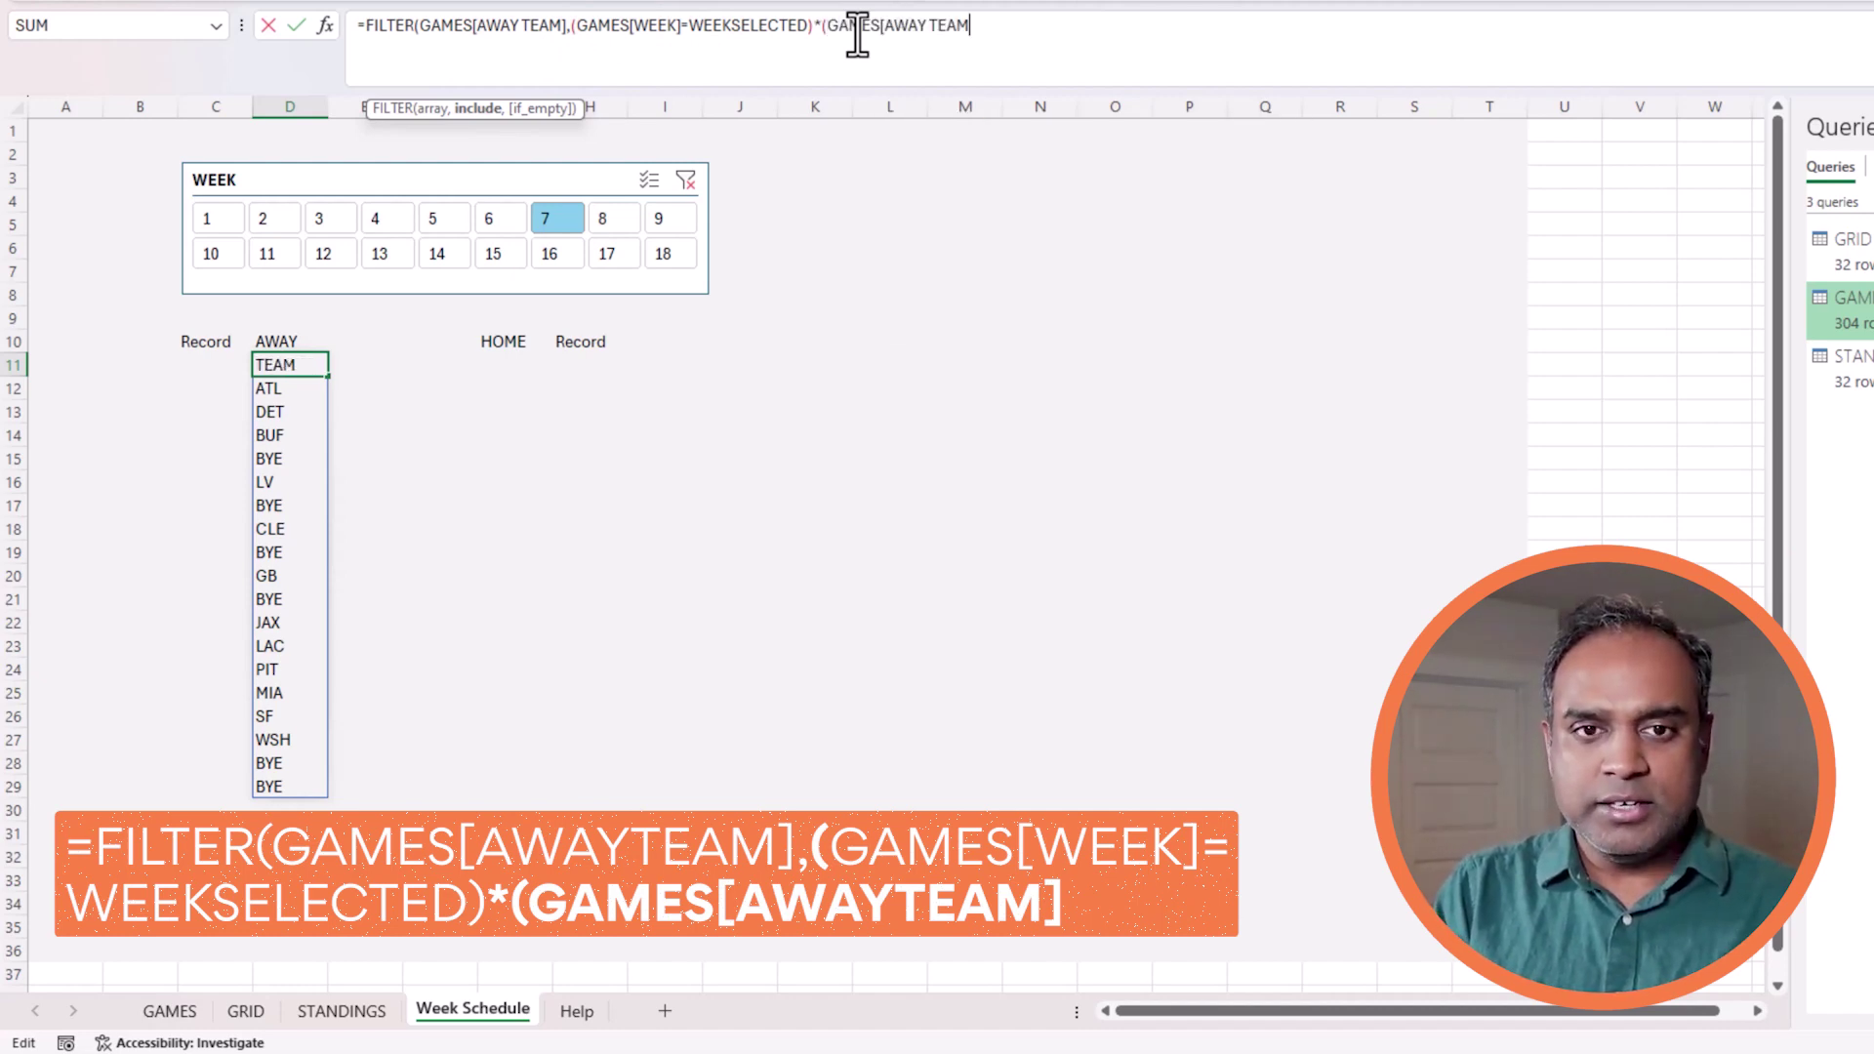
text(])
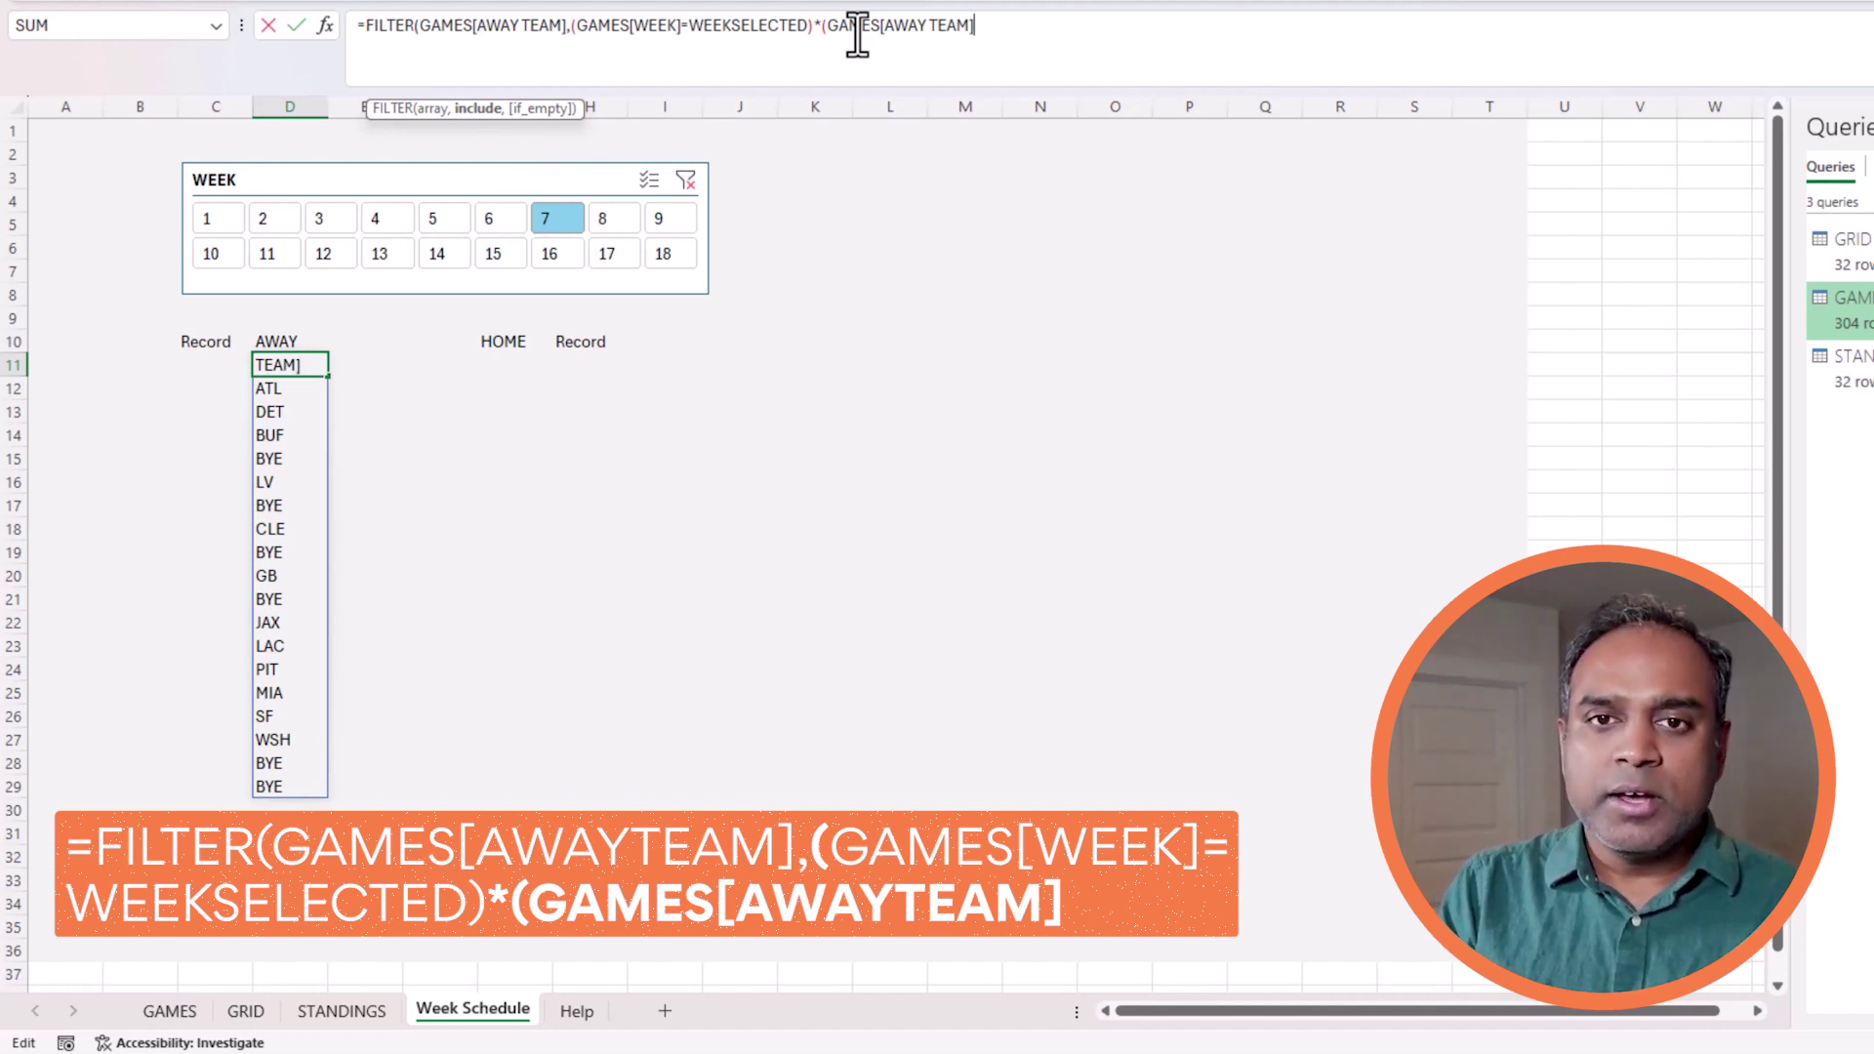
text(<>")
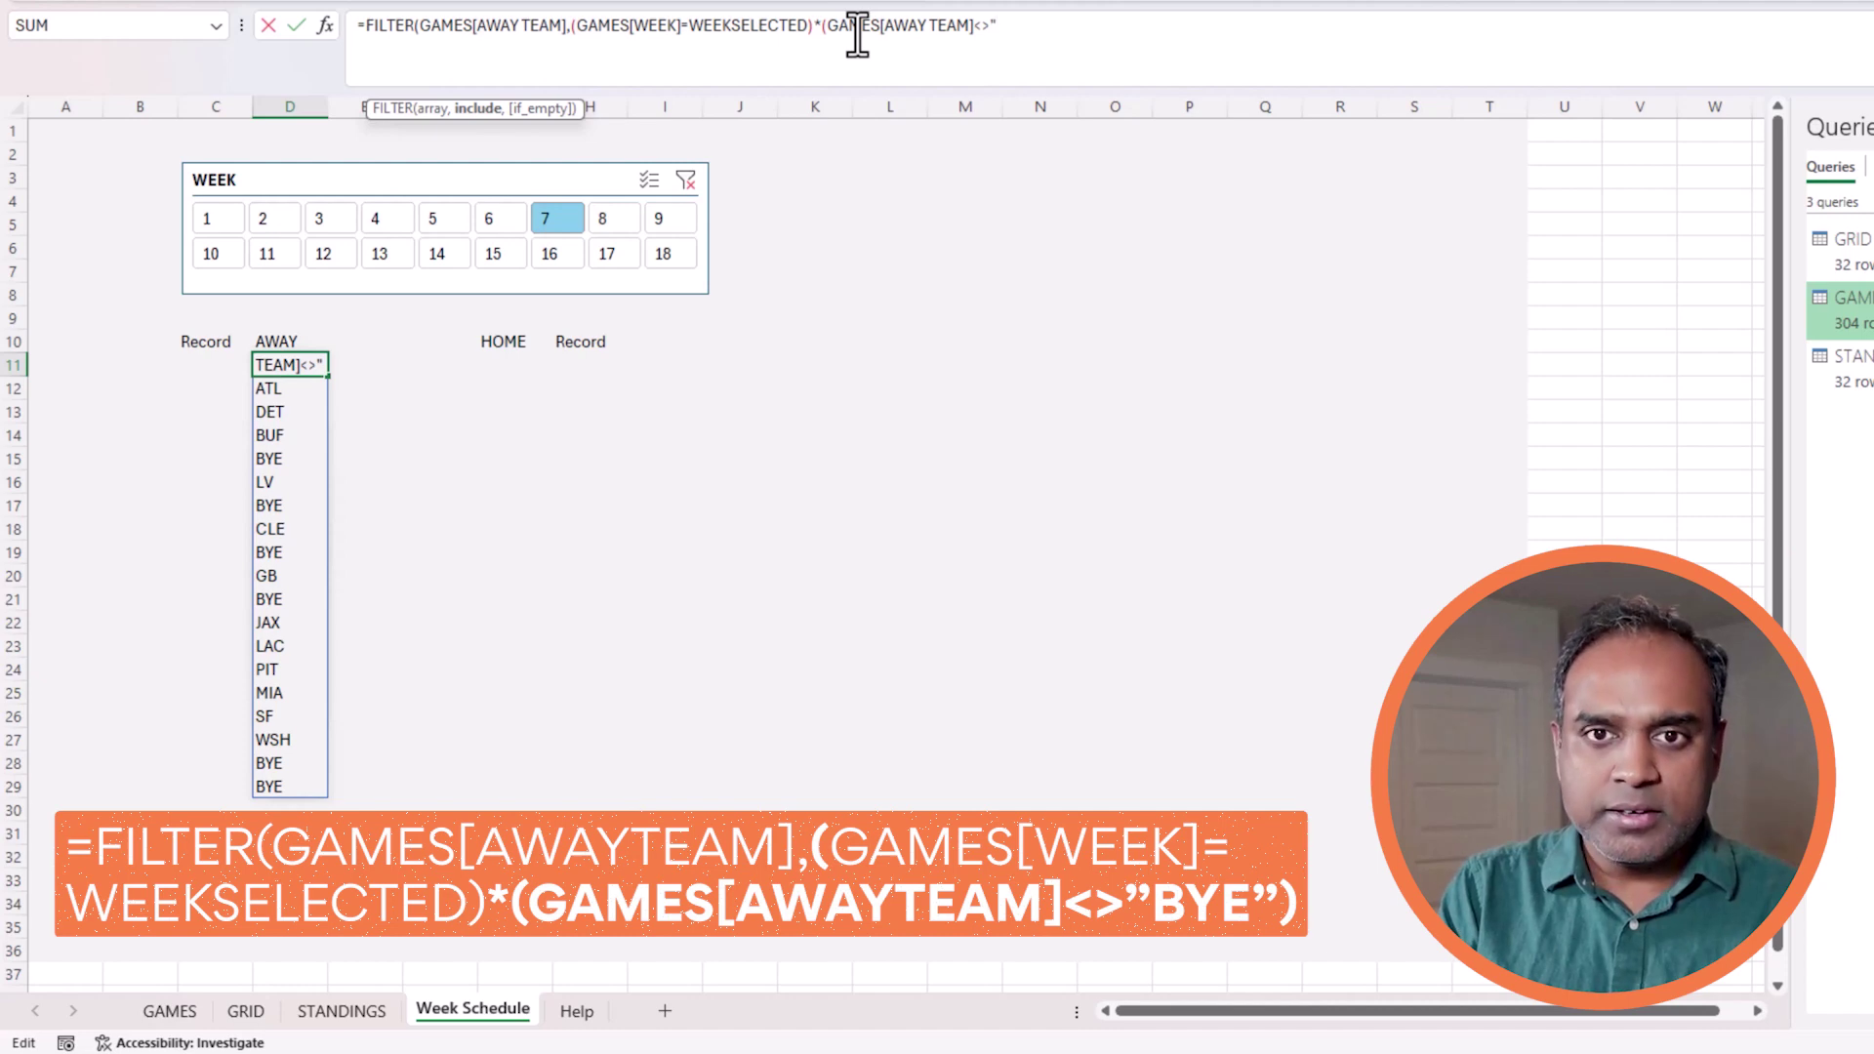
text(BYE")
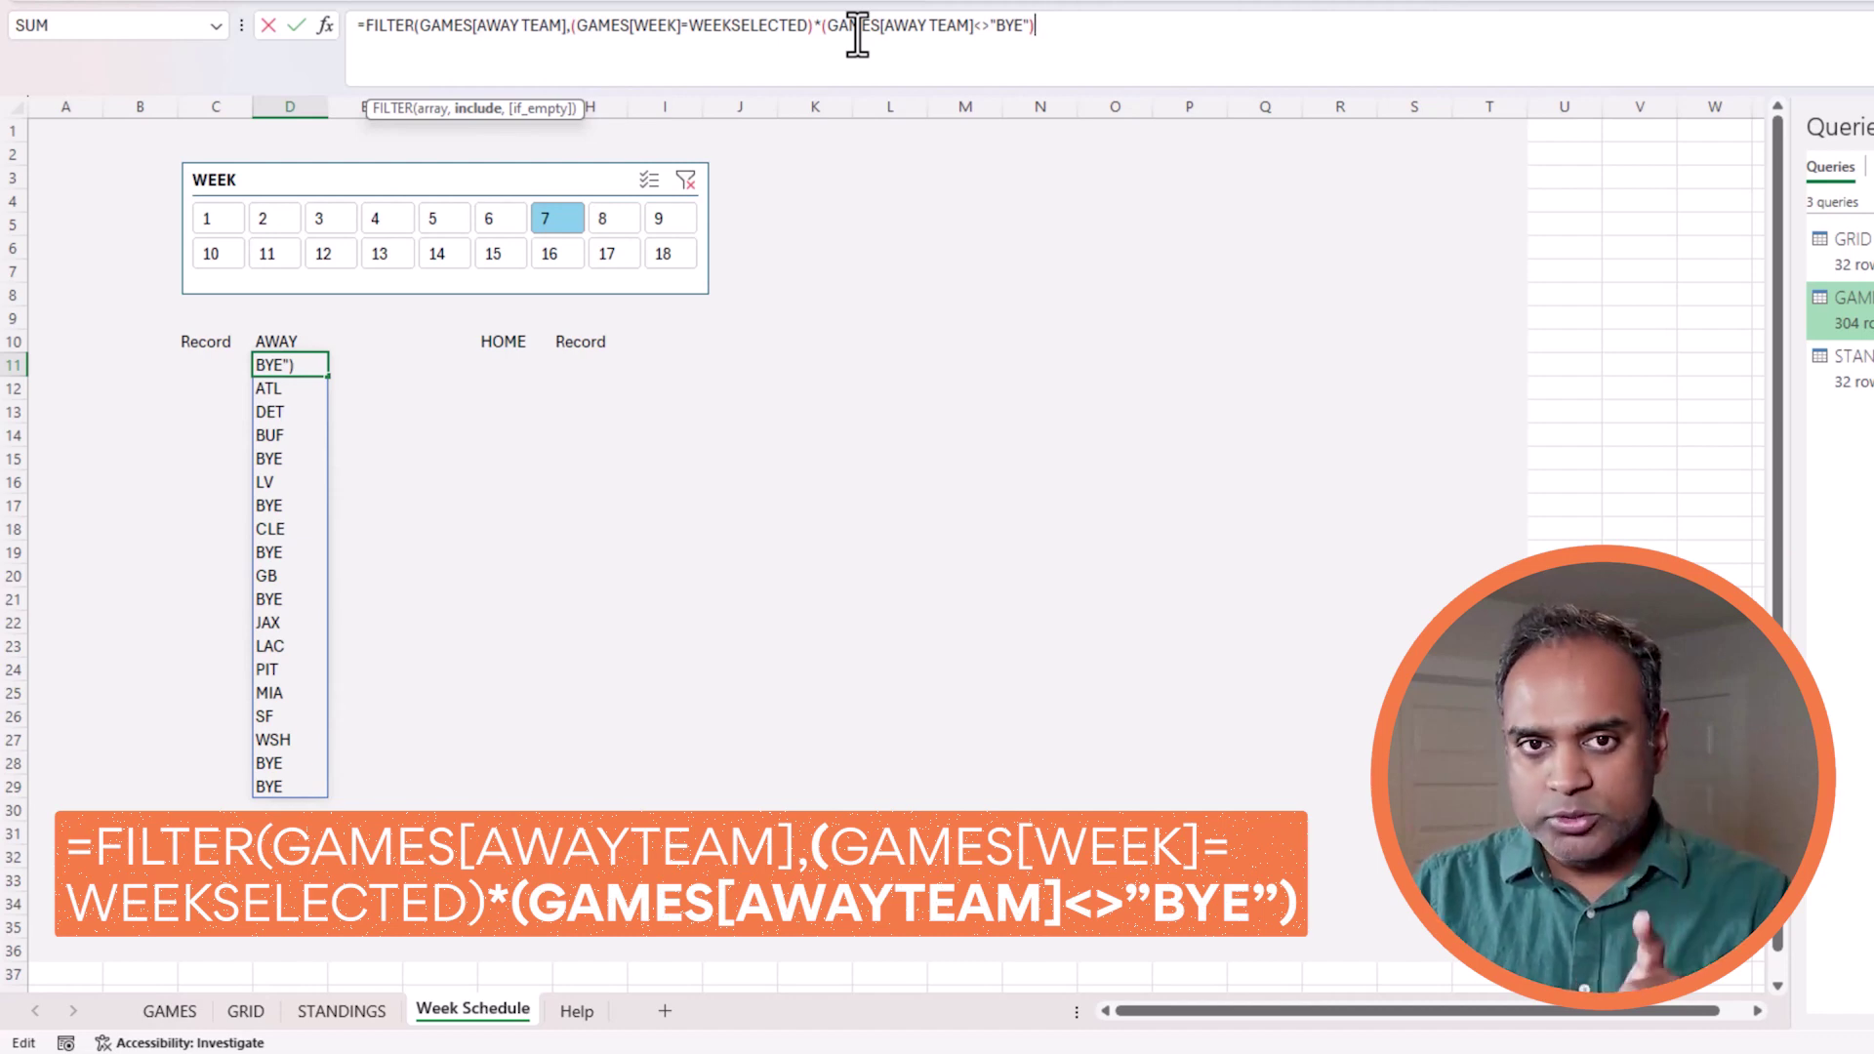
click(830, 26)
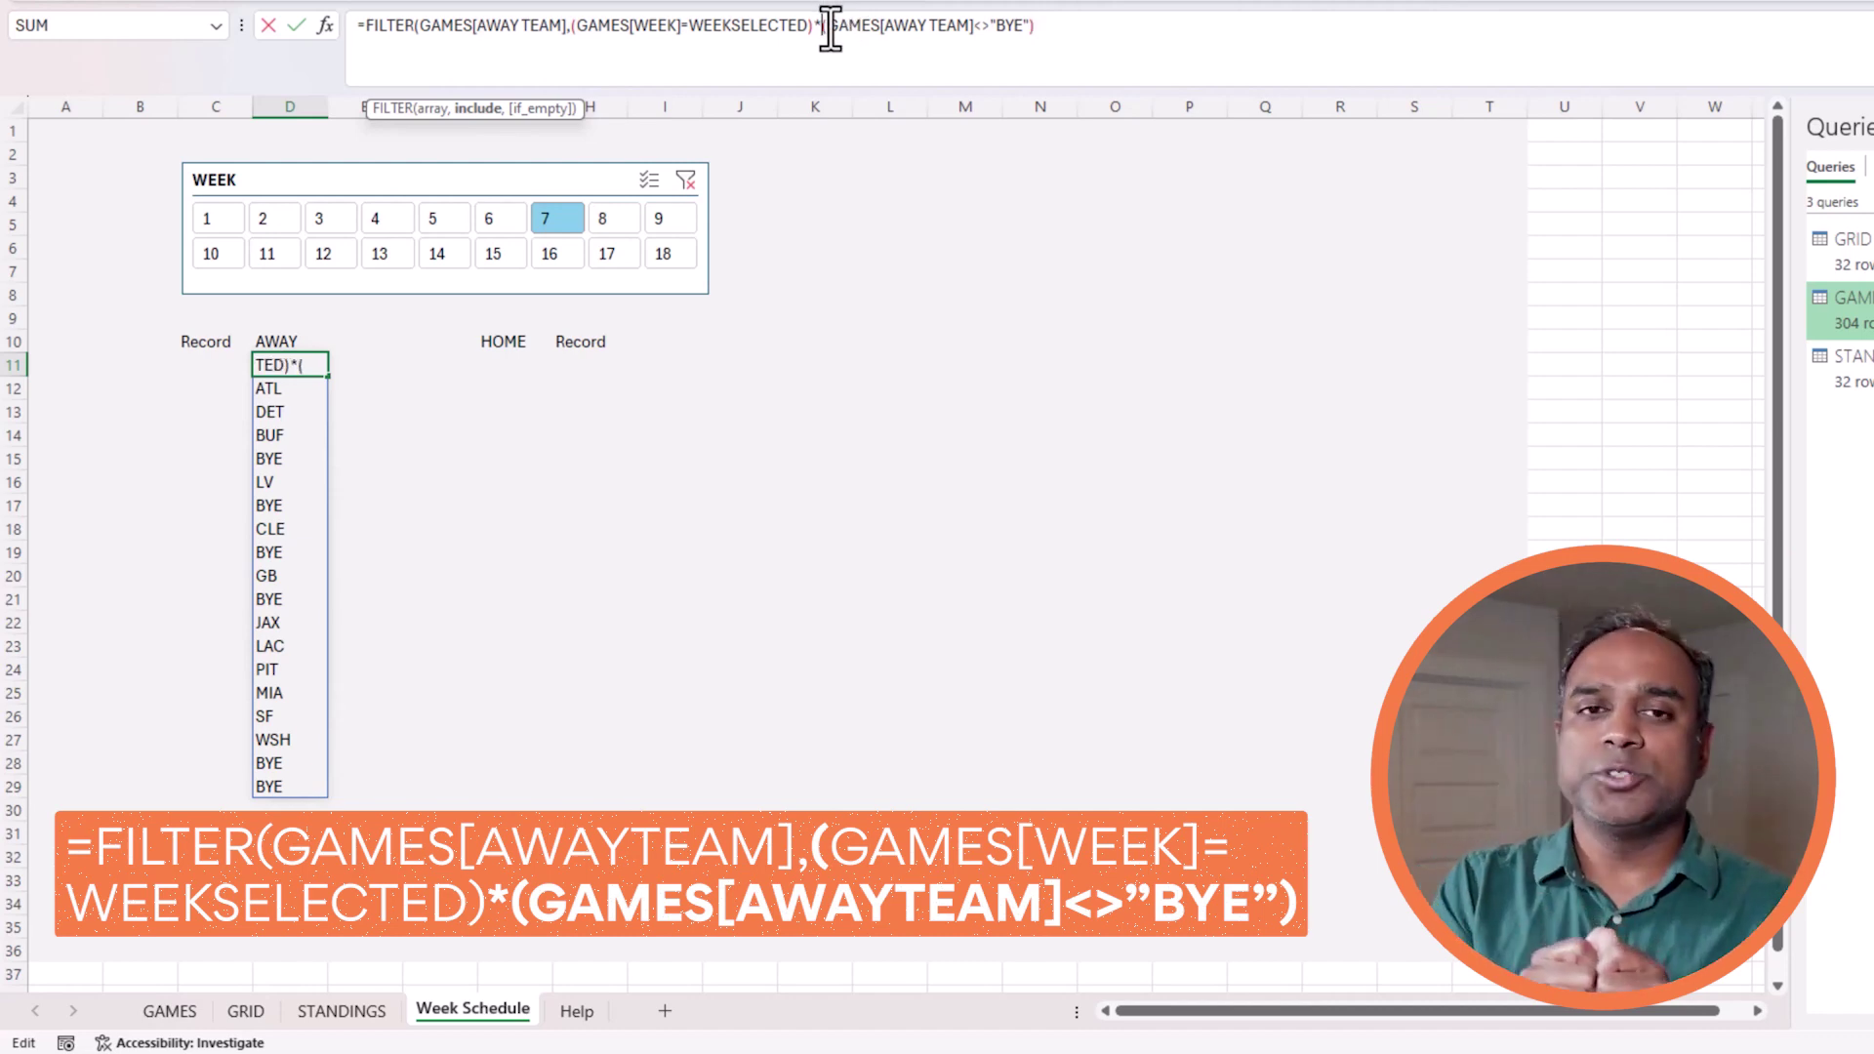
click(1097, 27)
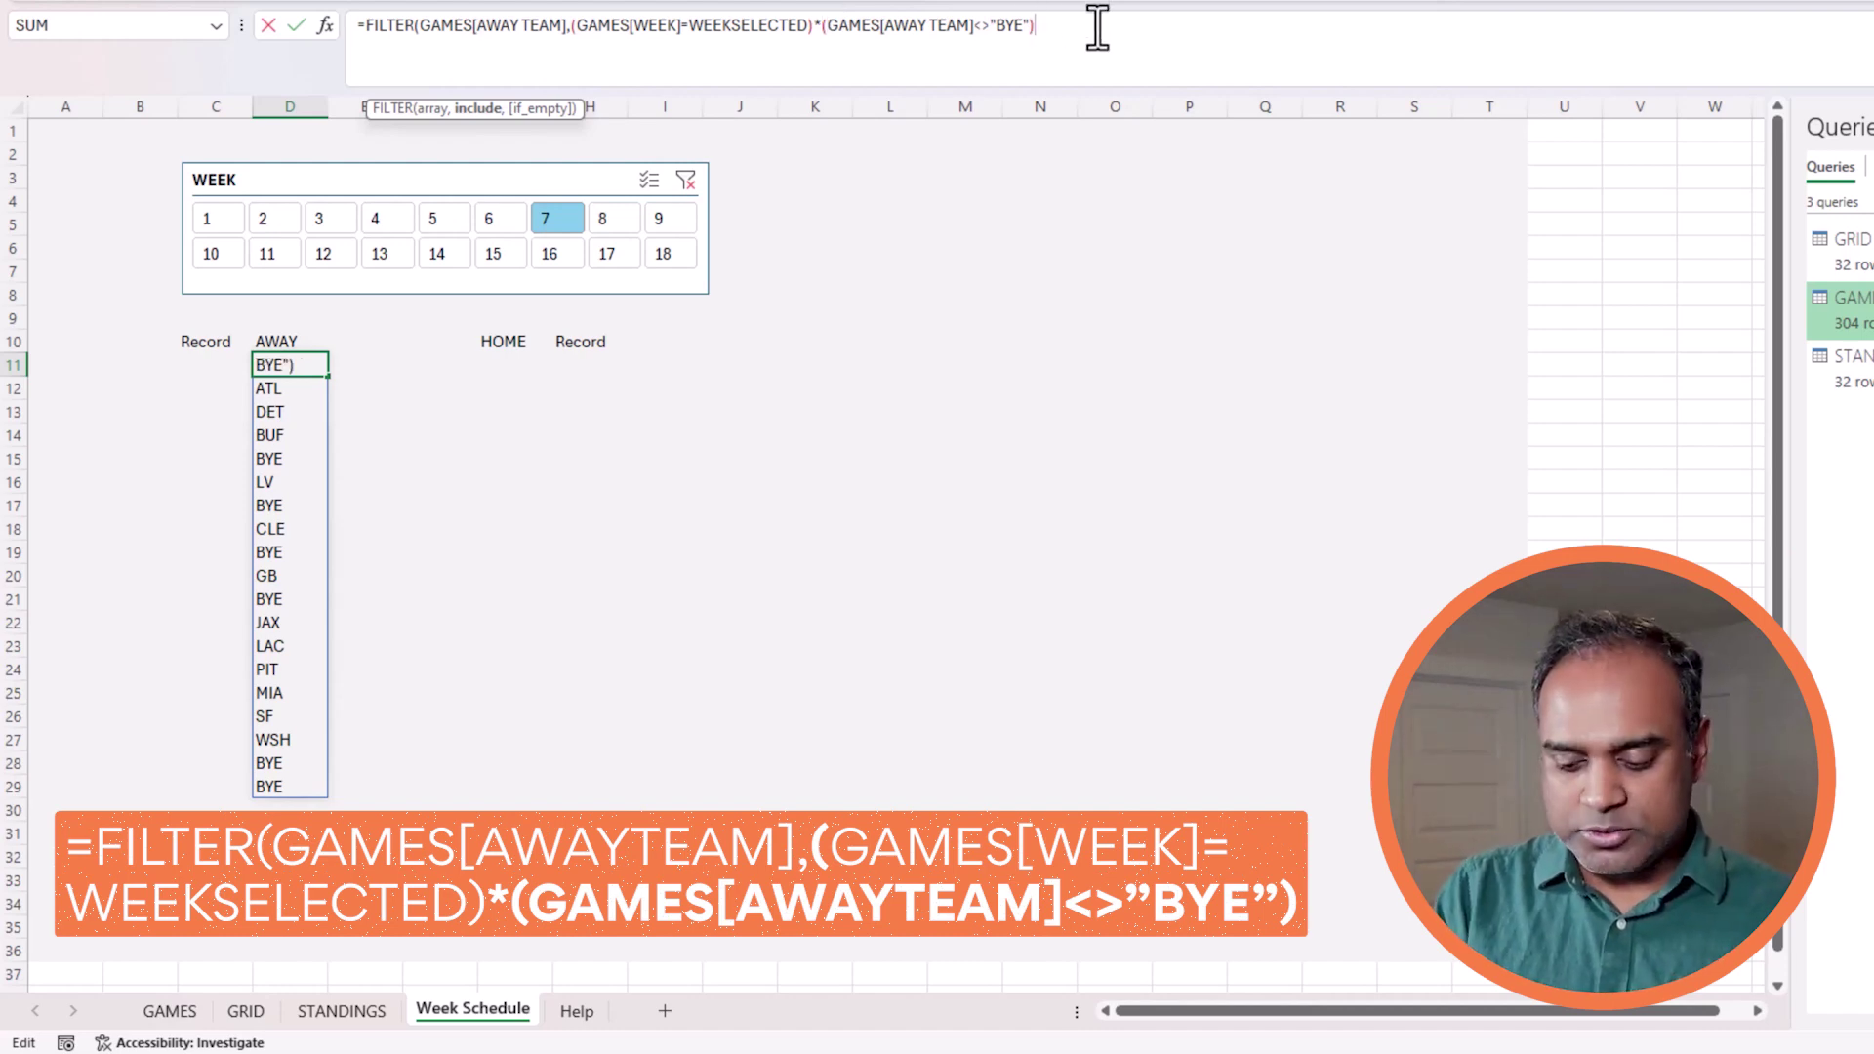
text())
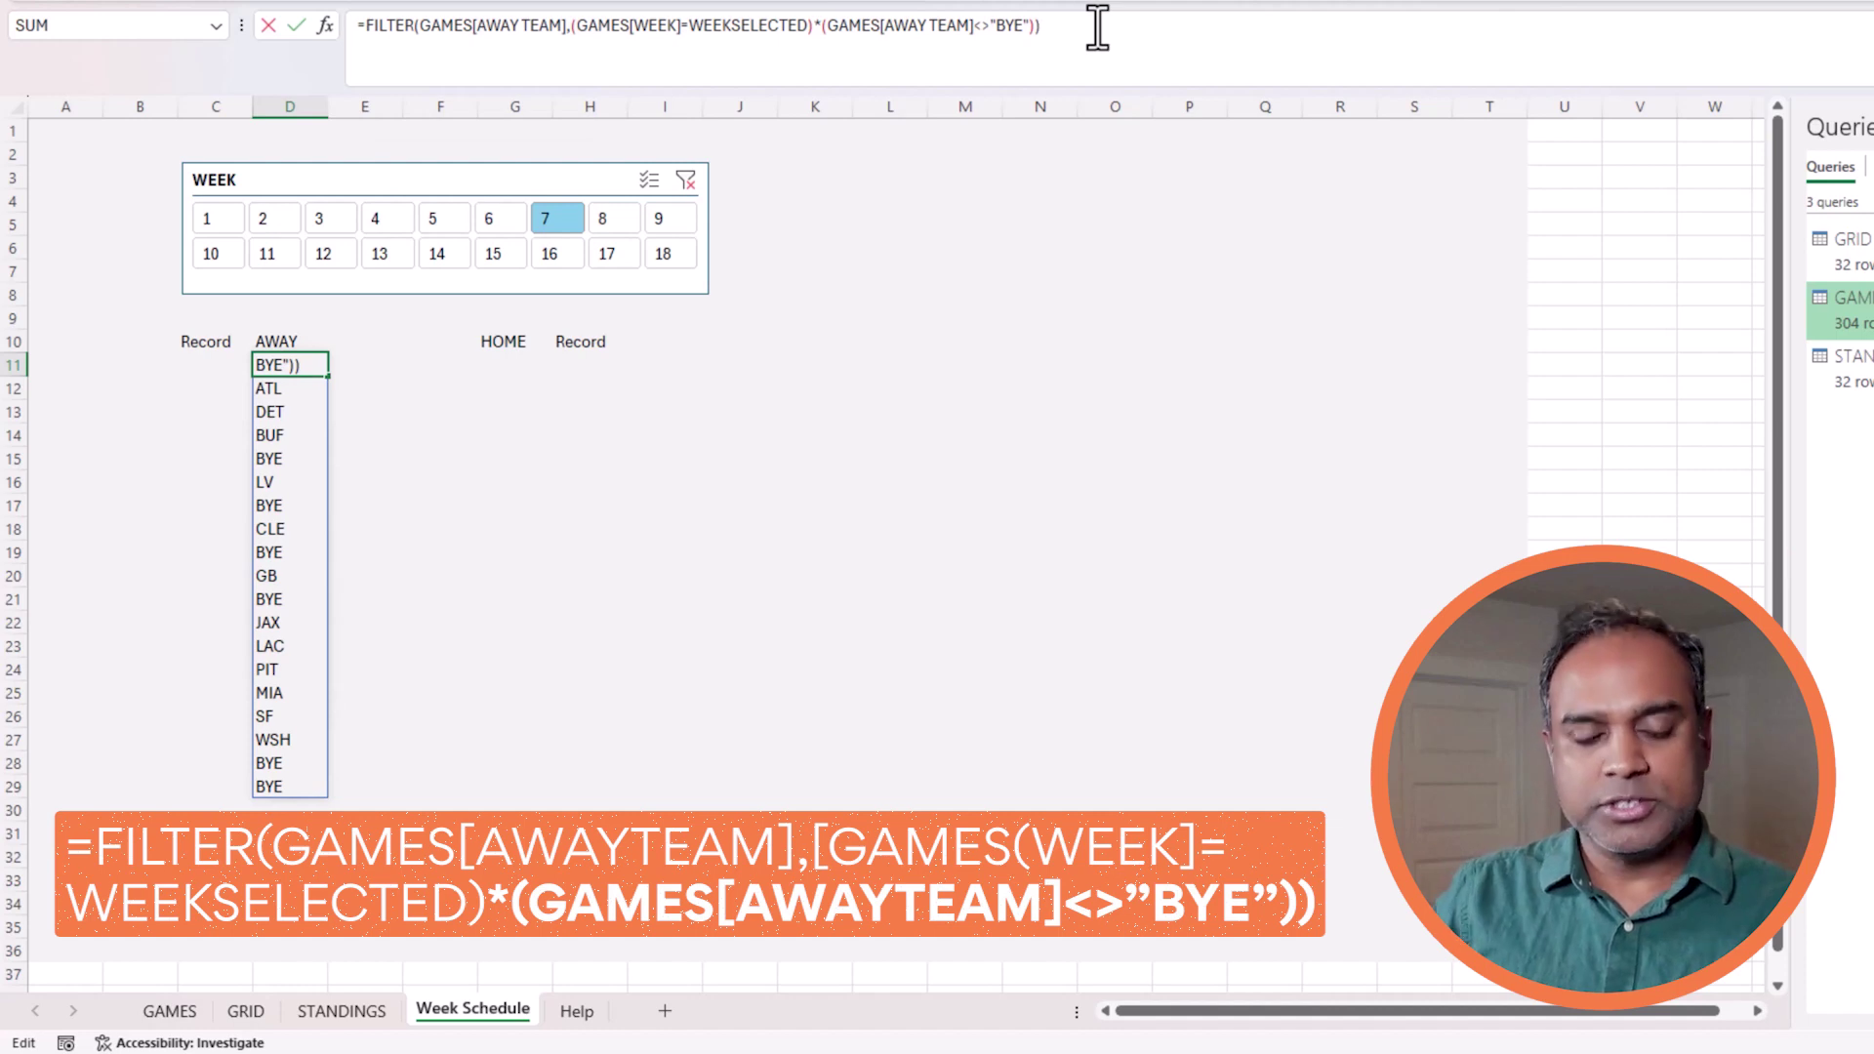
key(Return)
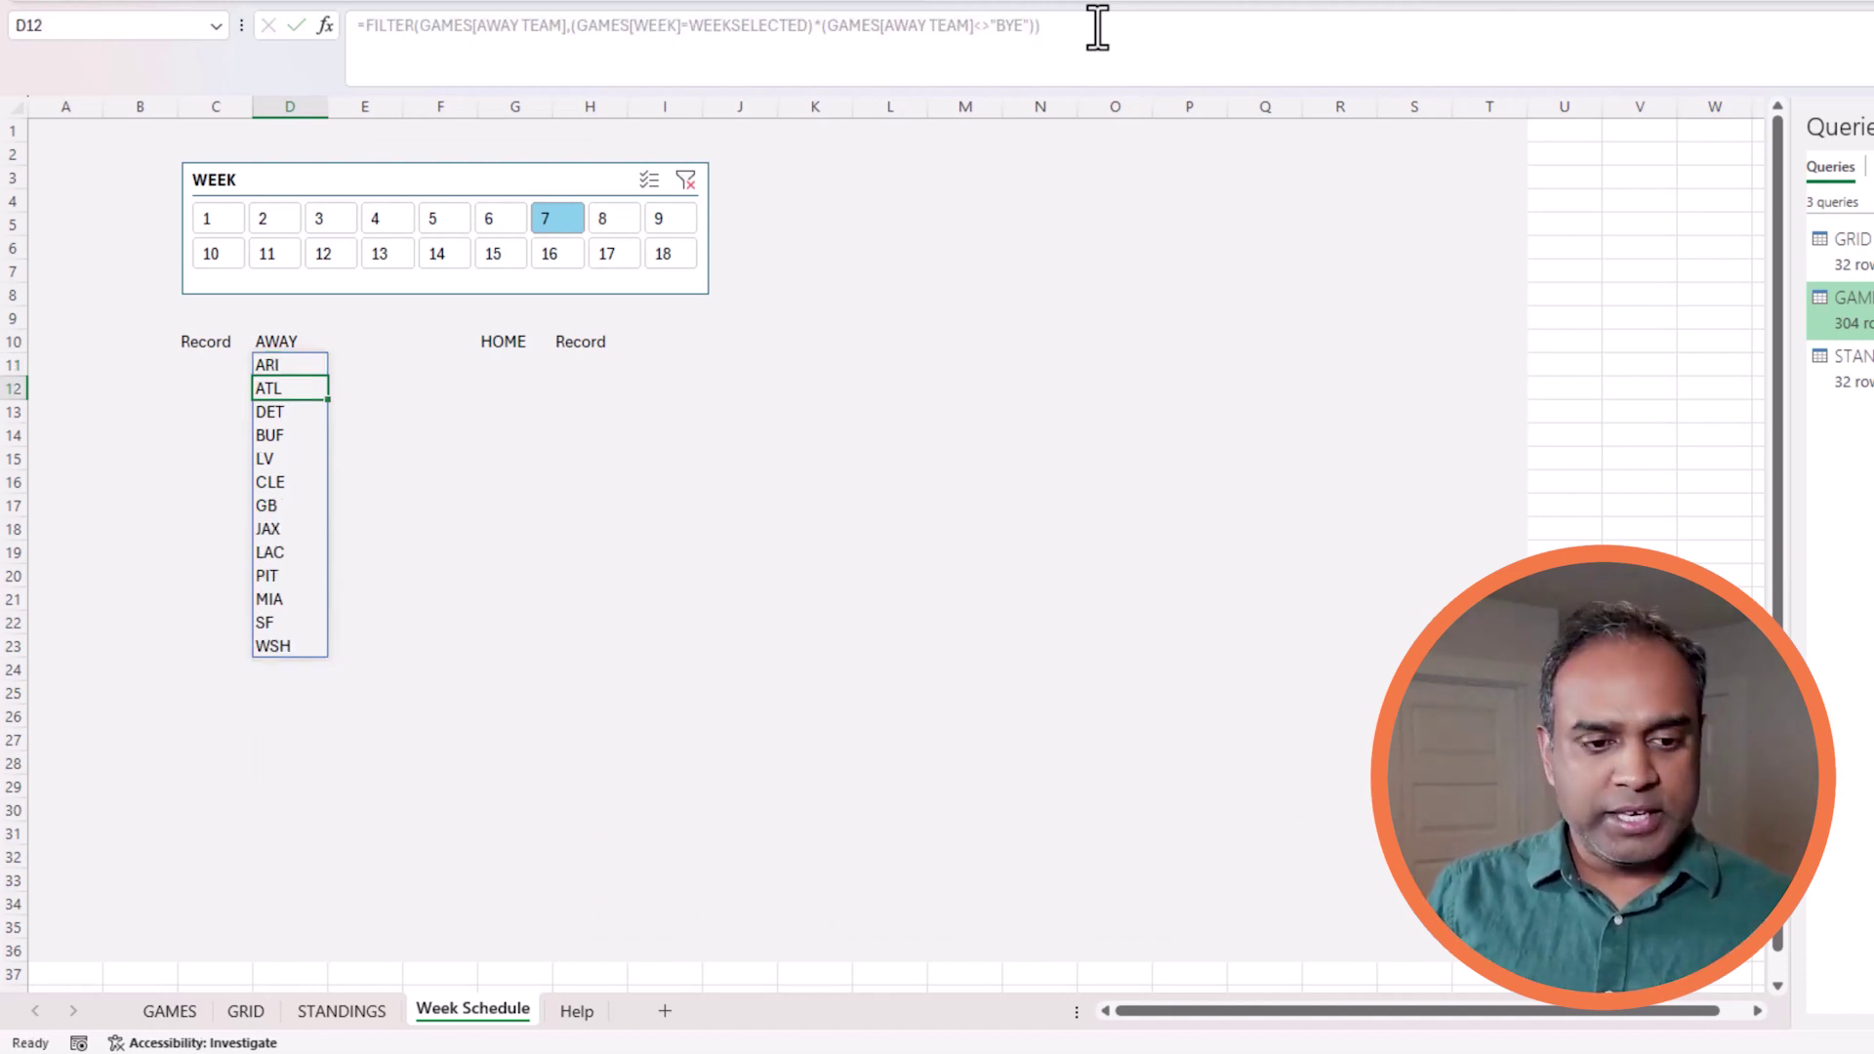
- Test the BYE-free away list by selecting week 8 in the WEEK slicer
drag(260, 371, 308, 648)
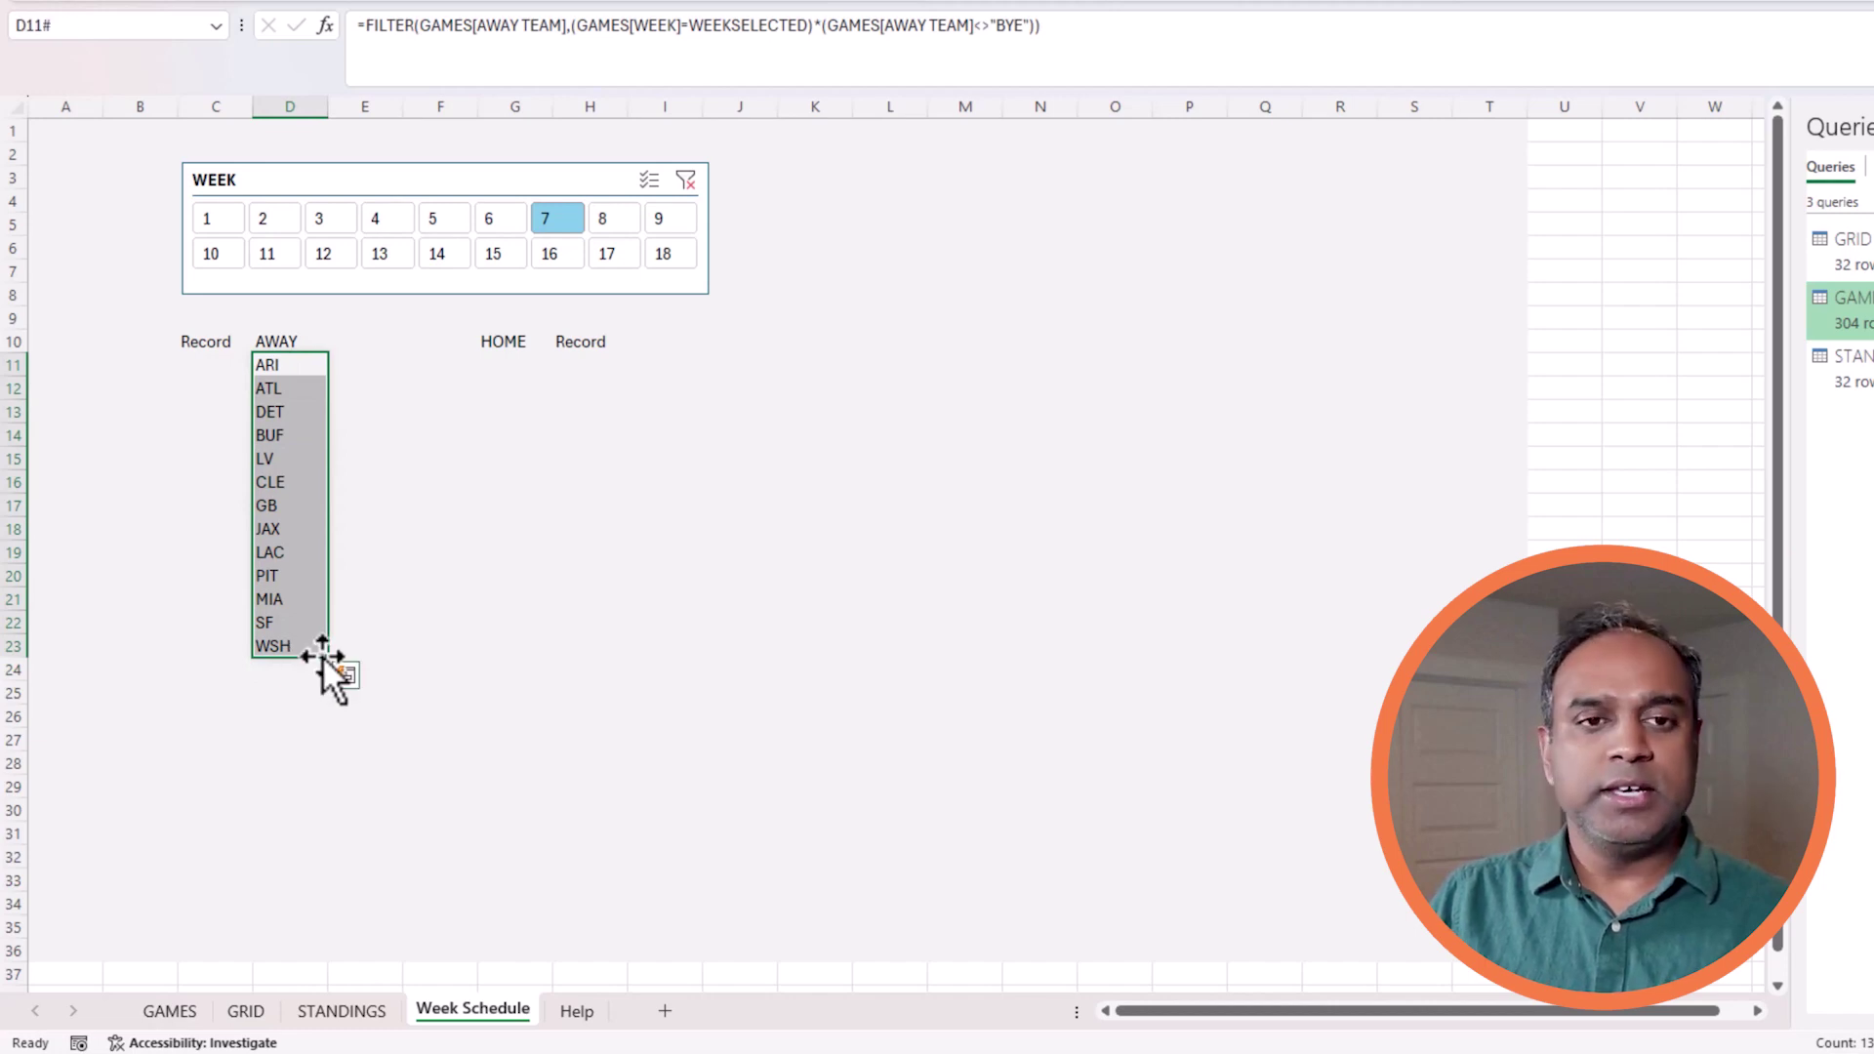
click(612, 230)
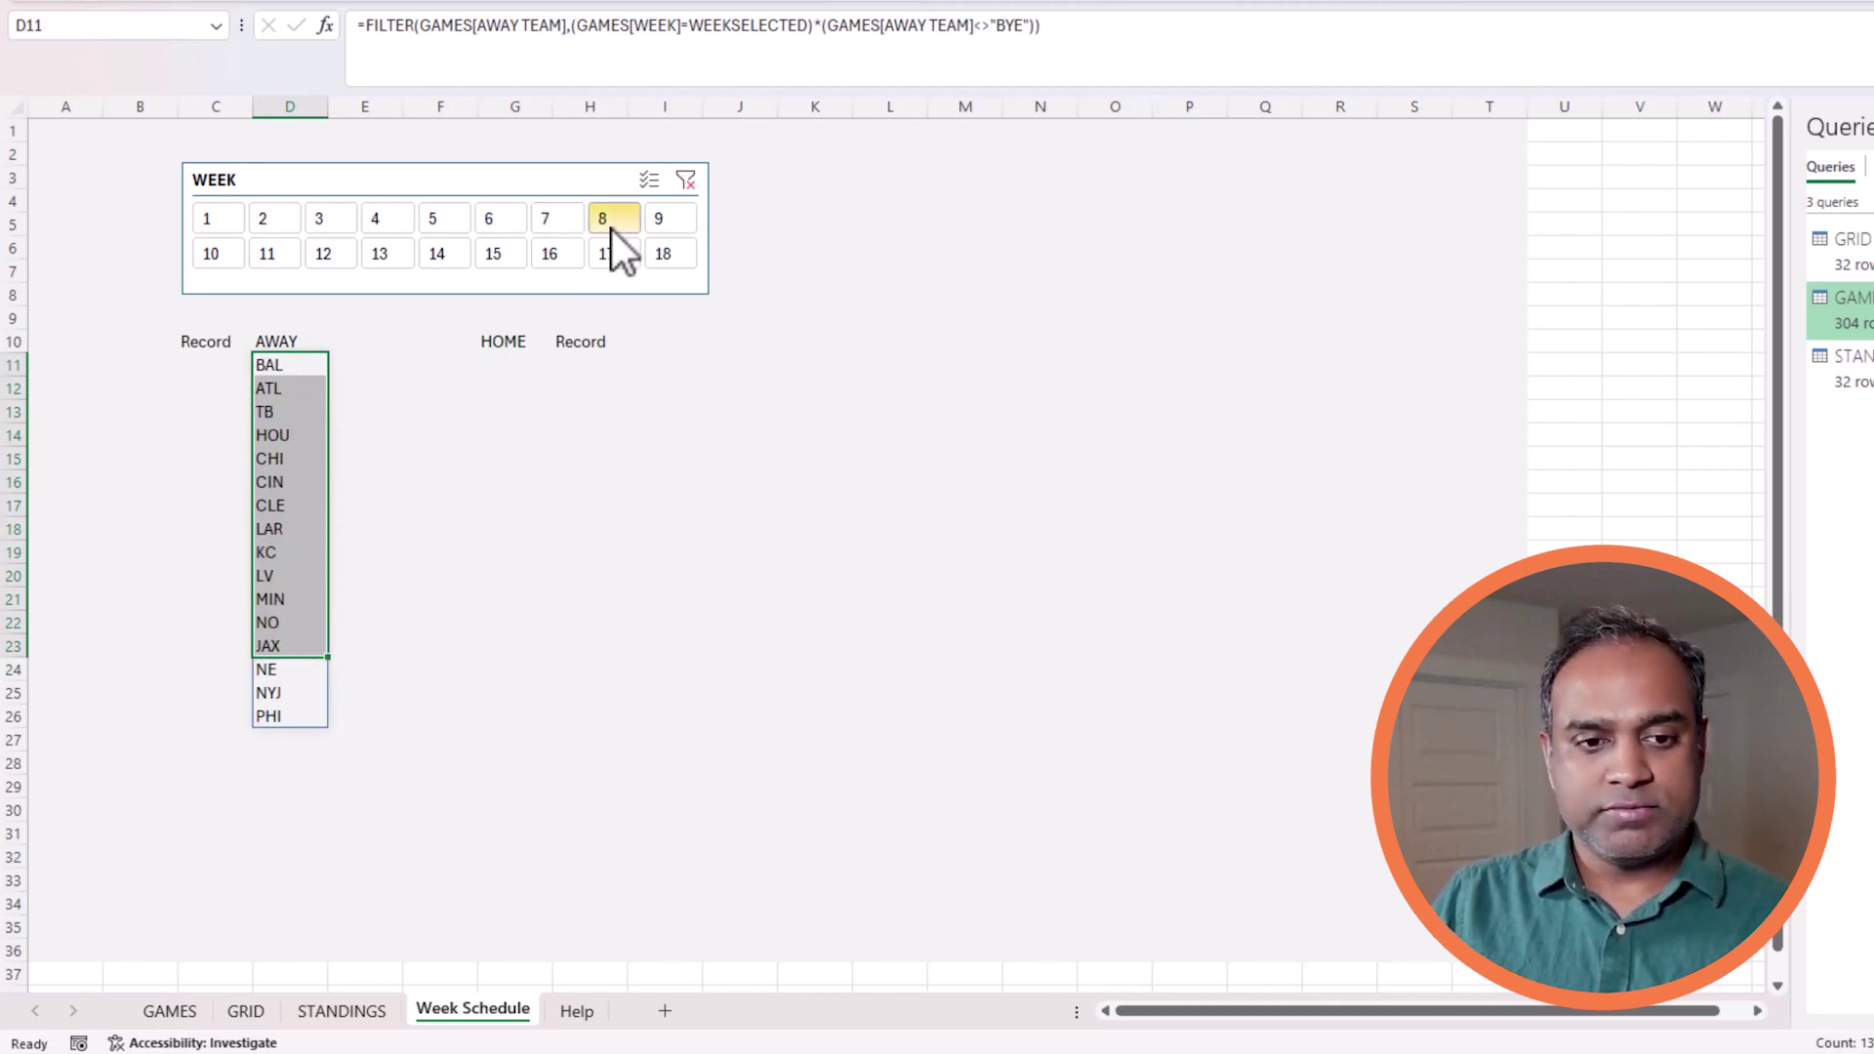
click(293, 365)
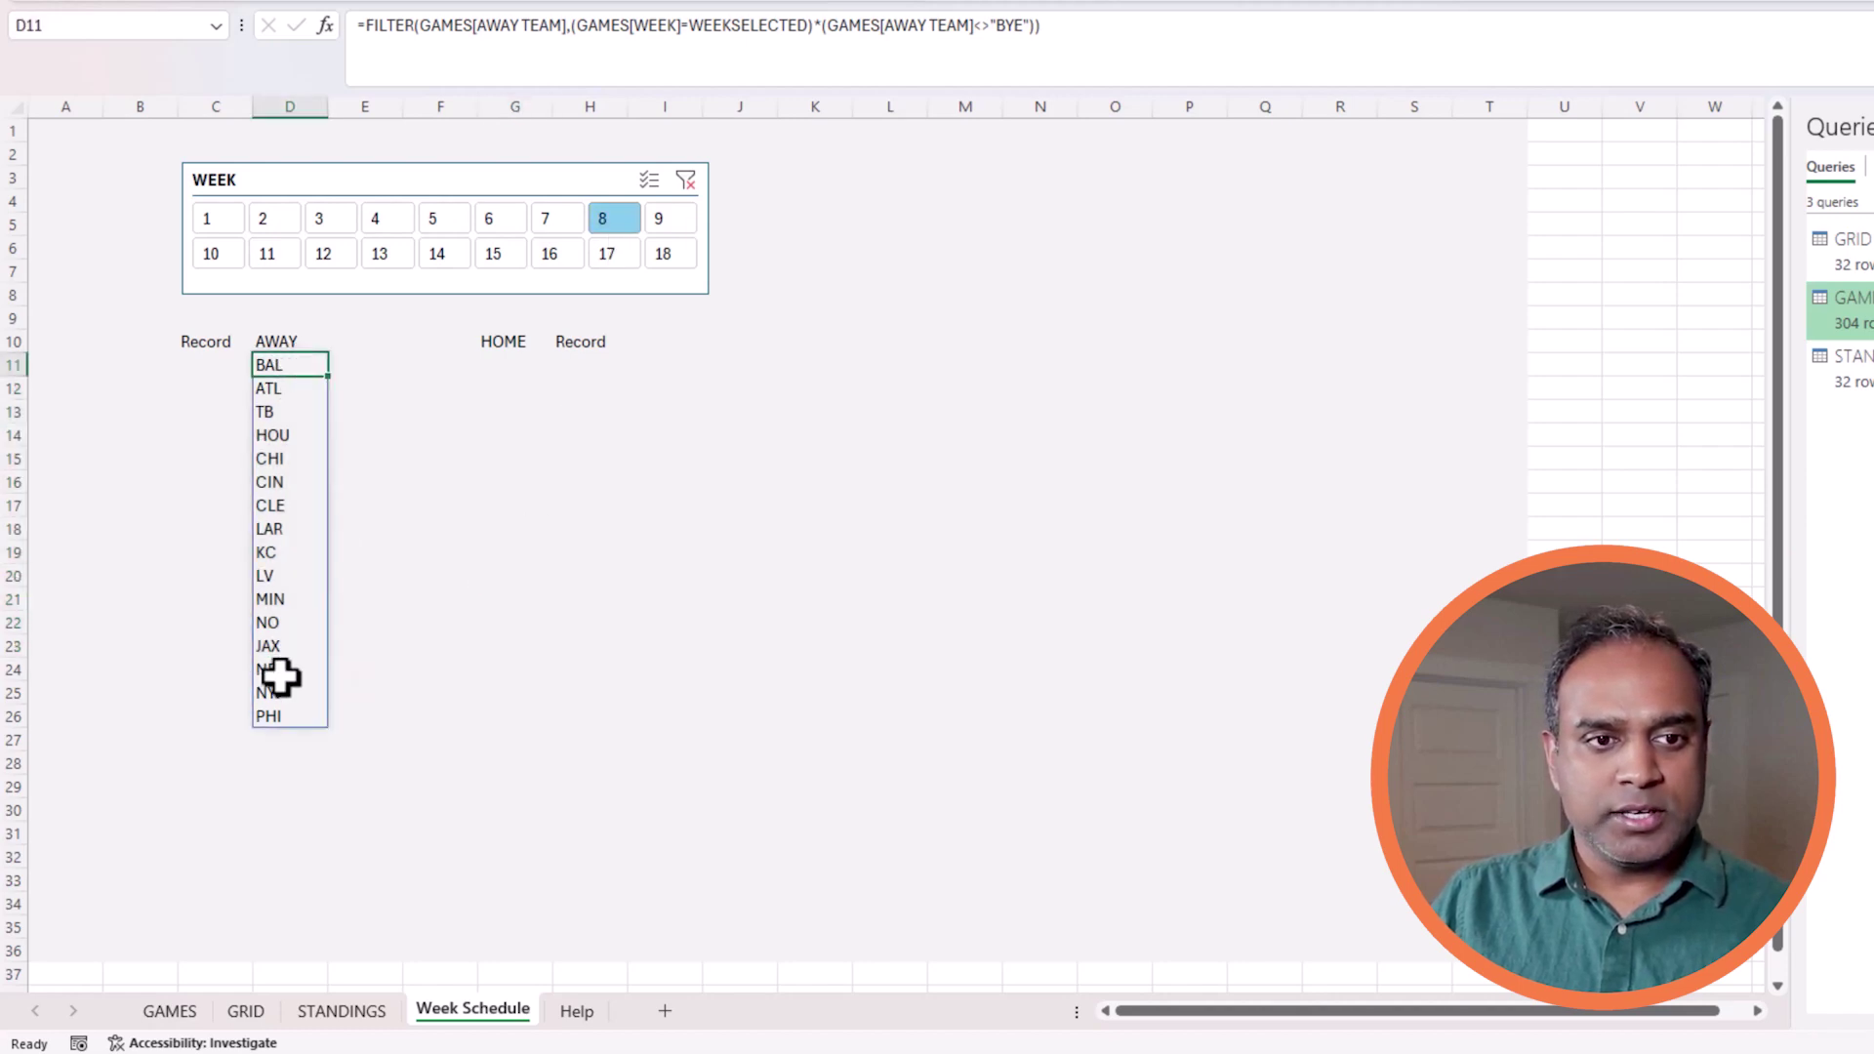
shift+click(301, 715)
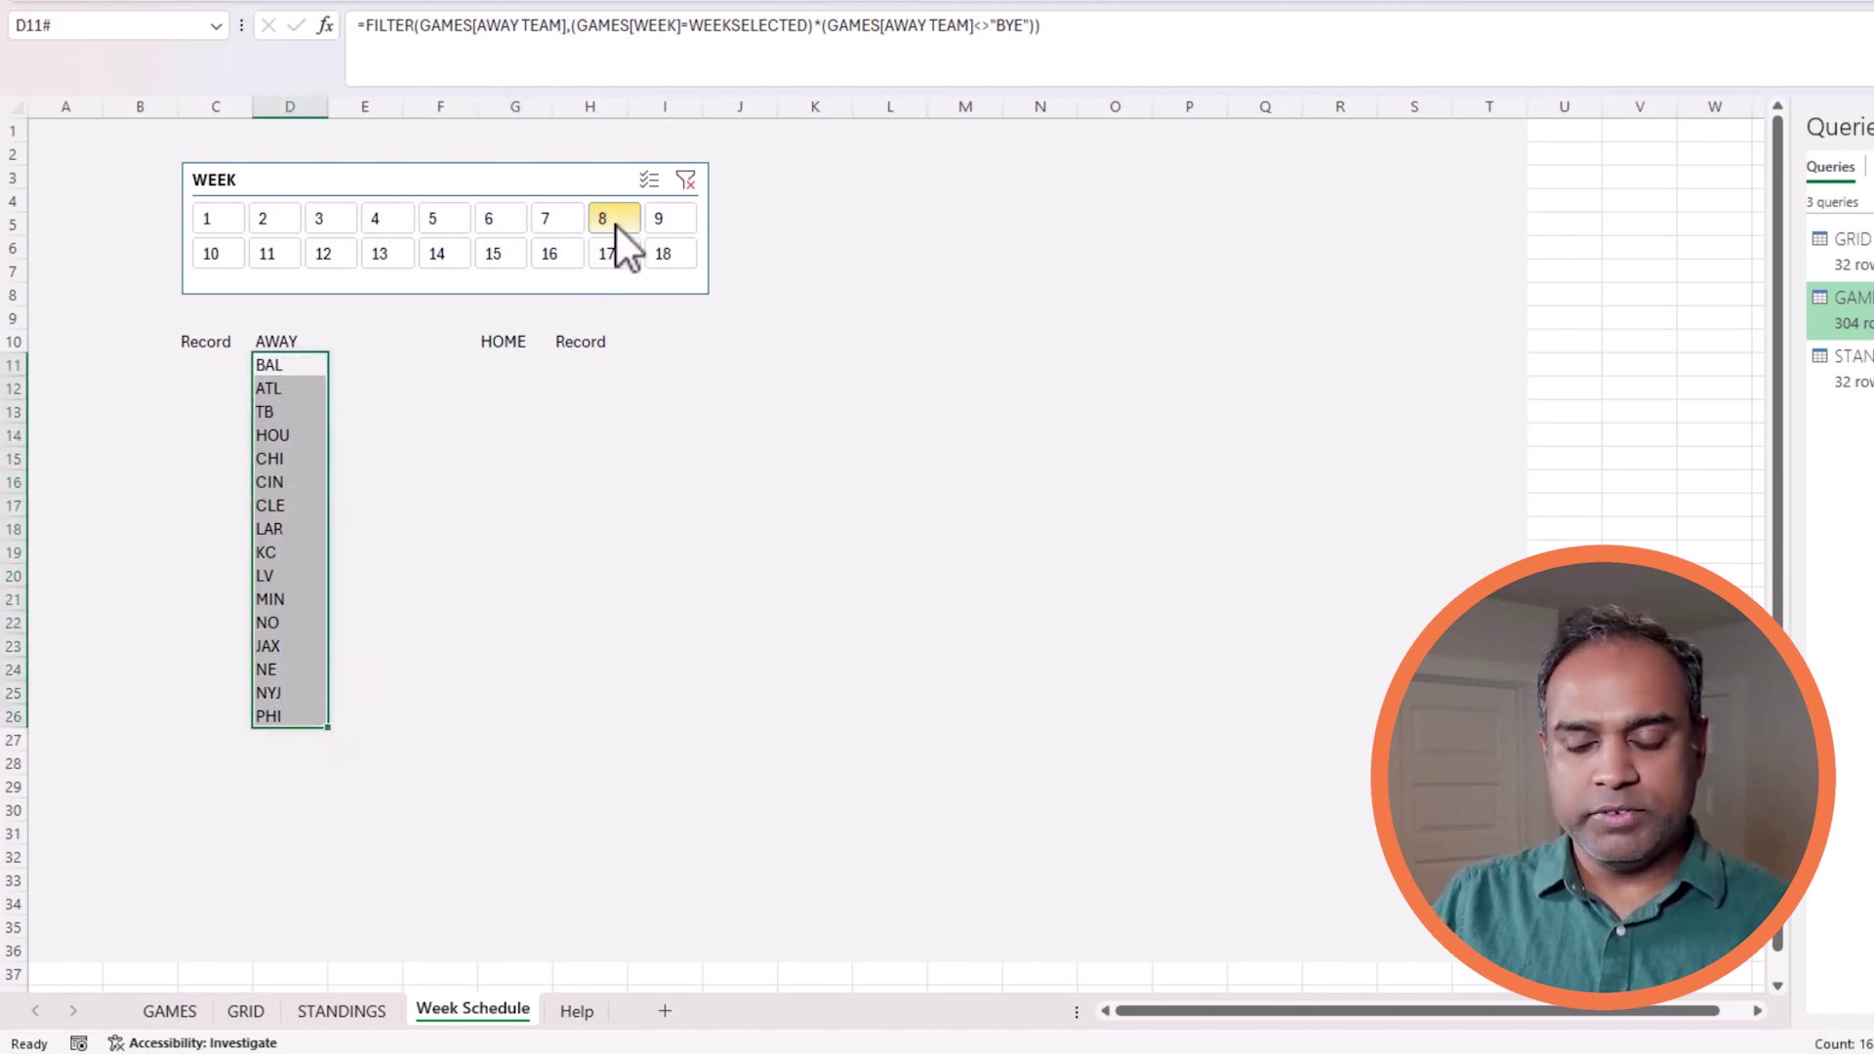
- Switch the slicer to week 6 and select D11's whole FILTER formula text
click(488, 229)
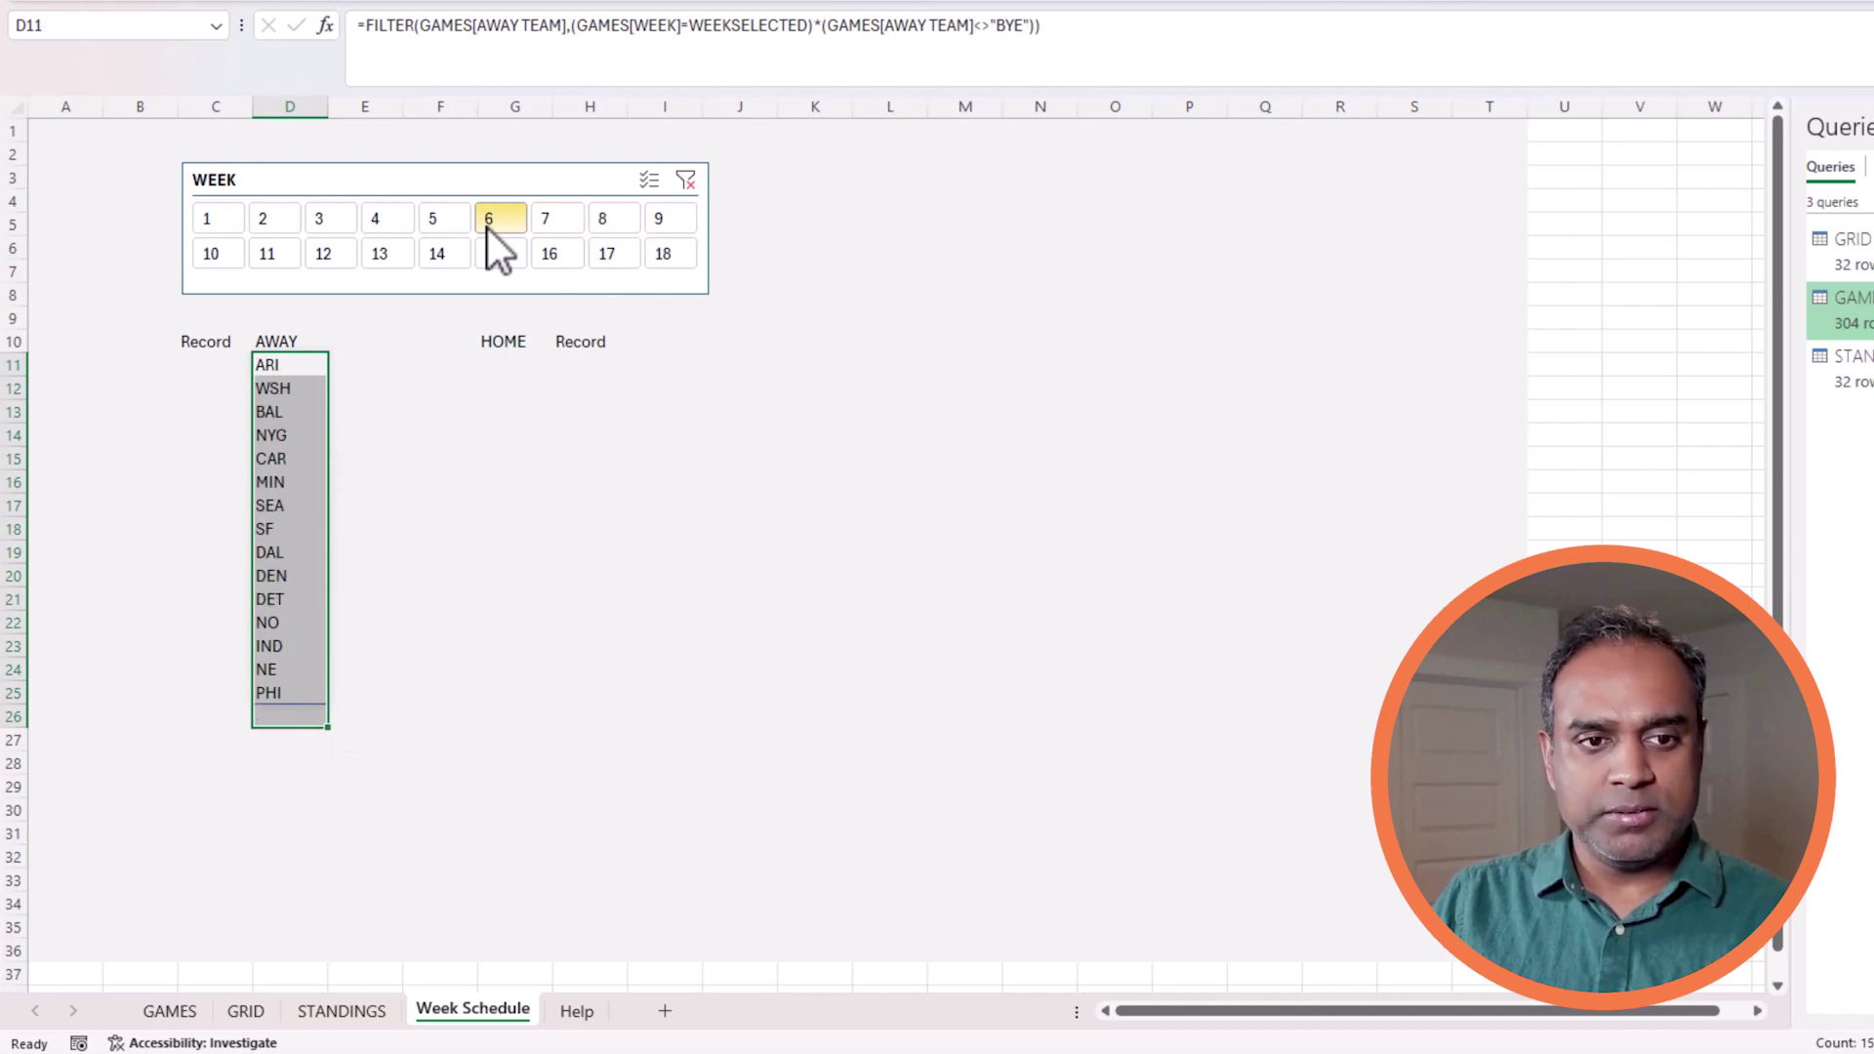
click(381, 648)
drag(293, 694, 284, 368)
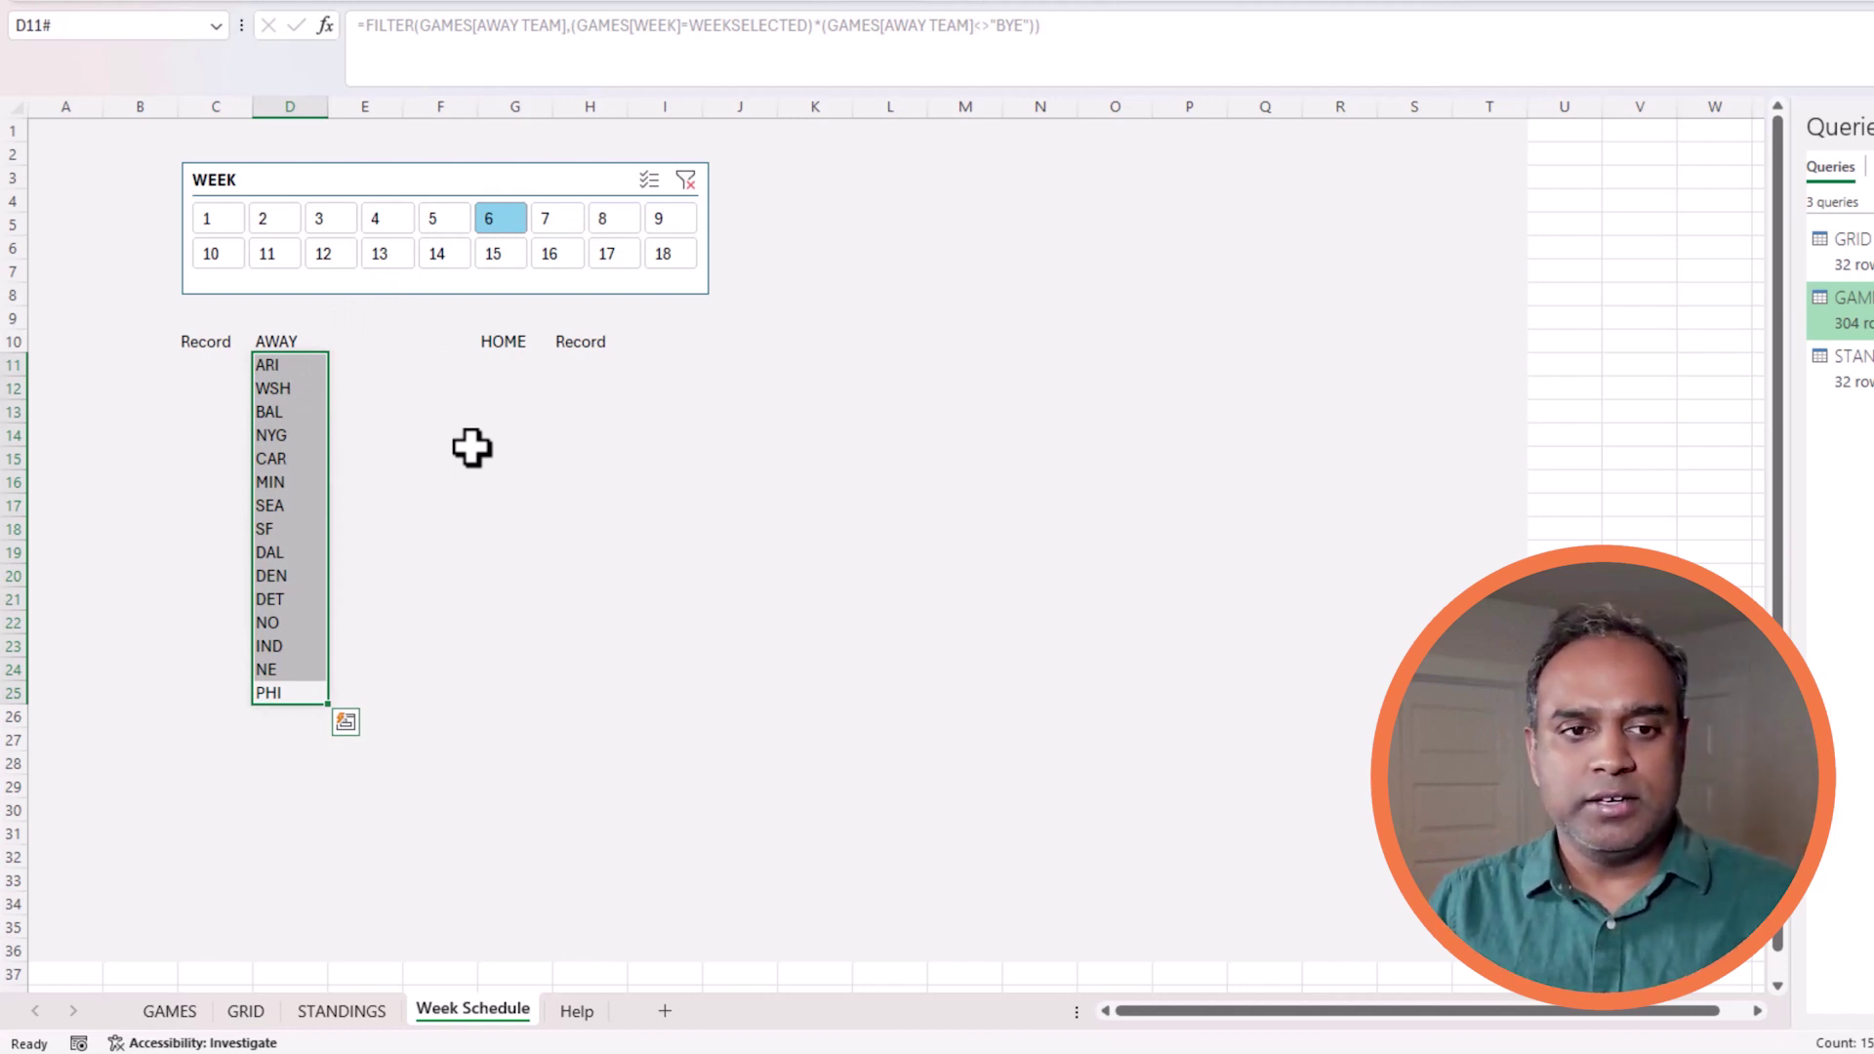
click(295, 371)
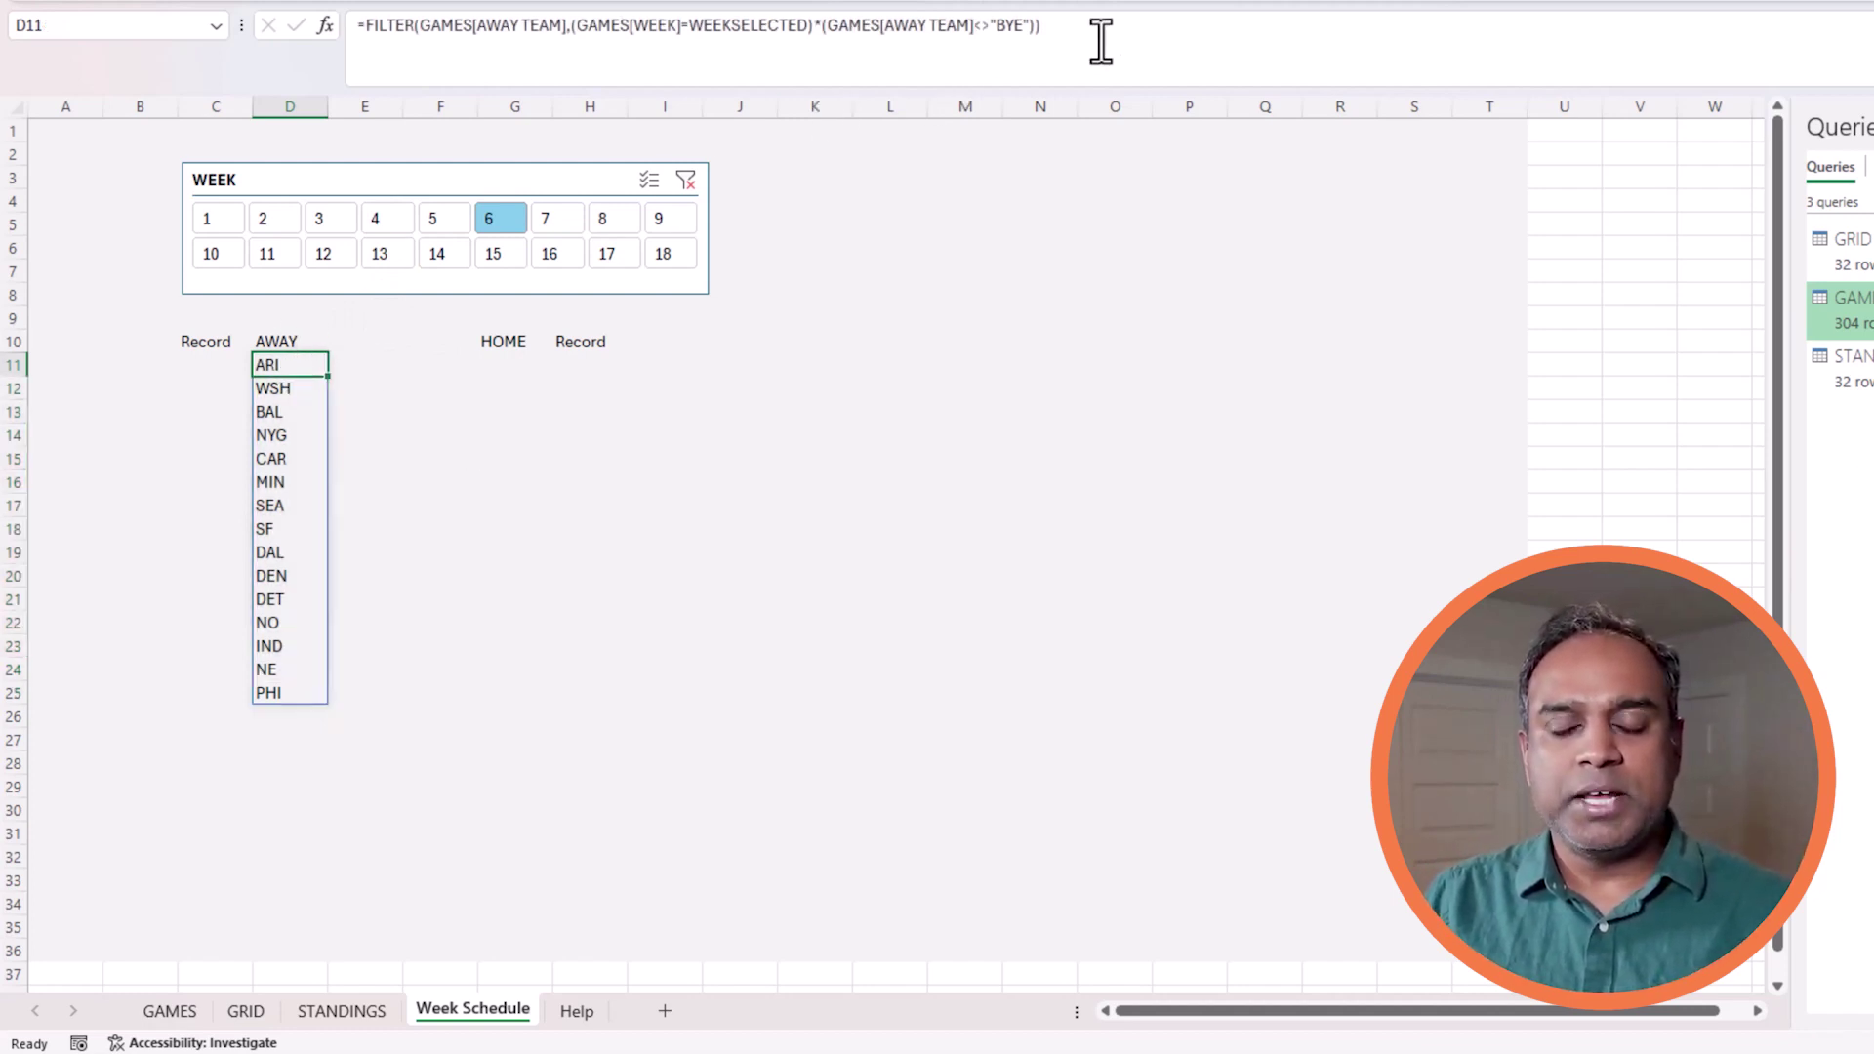
drag(1100, 42, 510, 33)
key(ctrl+c)
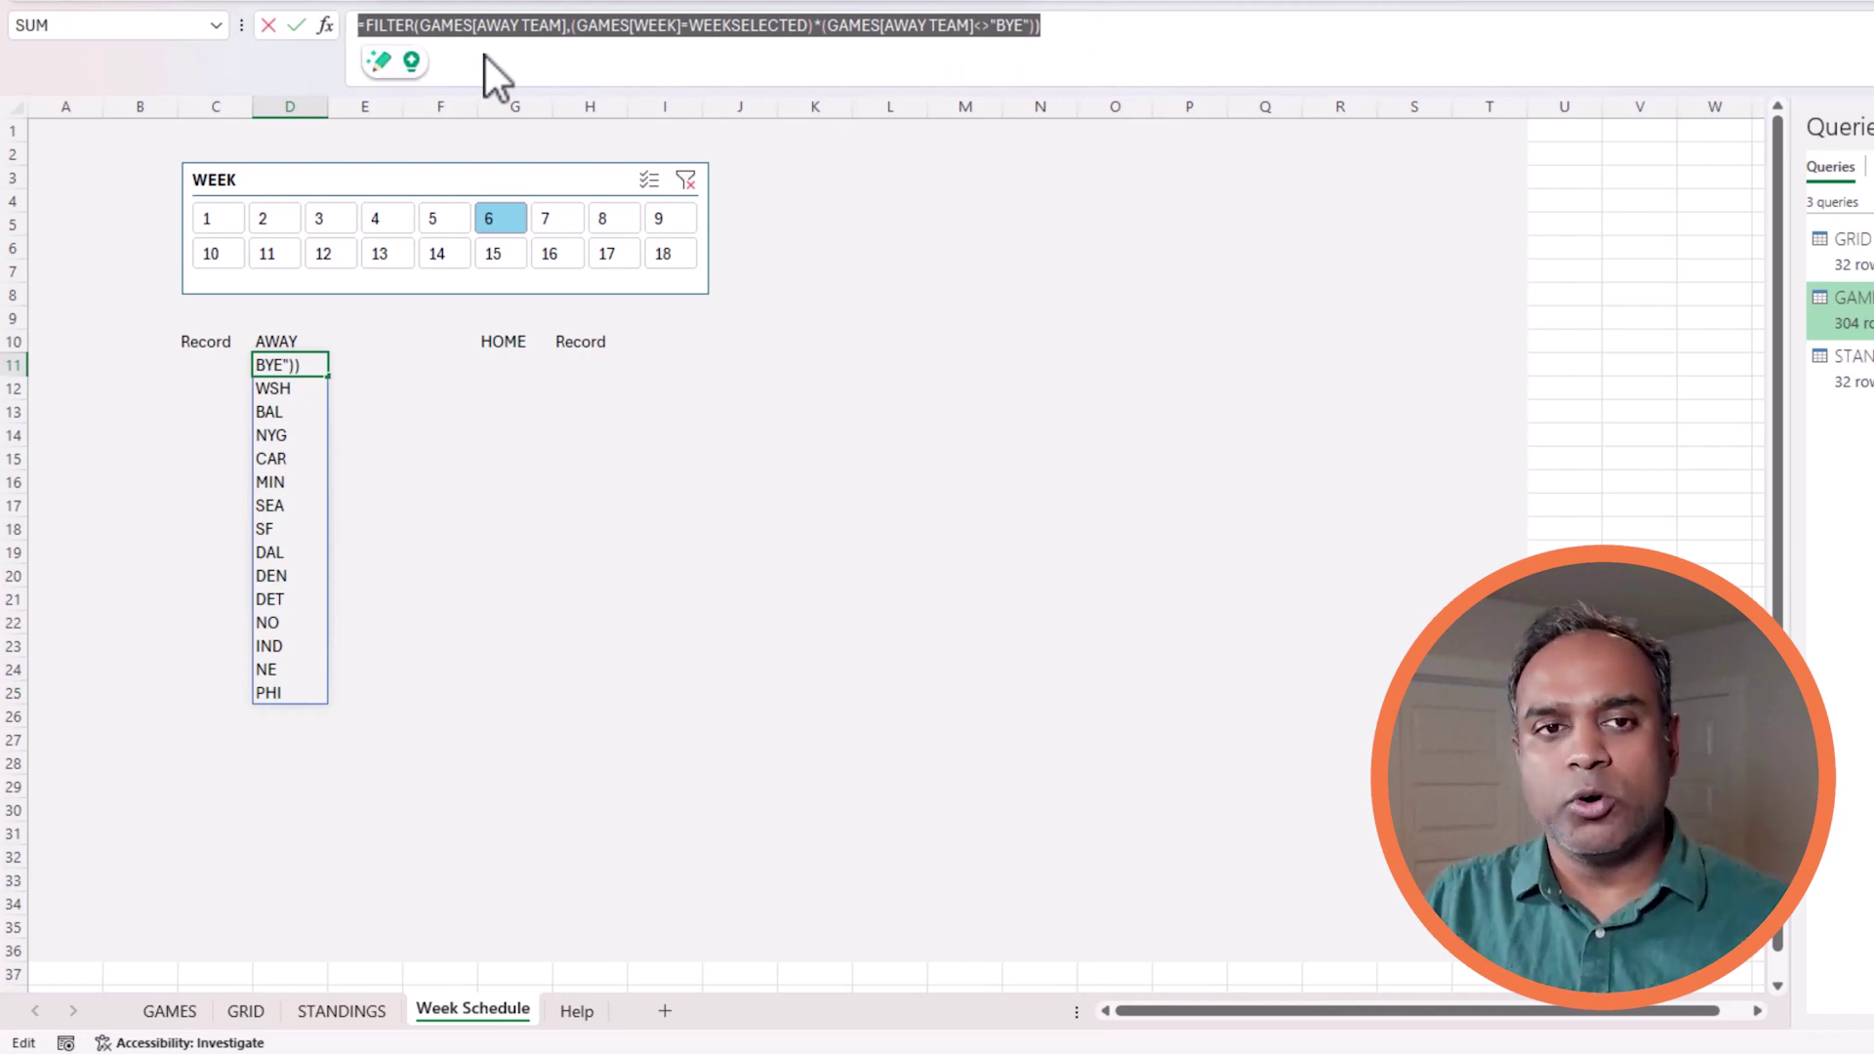
- Paste the FILTER formula under HOME in G11 and change it to GAMES[HOME TEAM]
key(Escape)
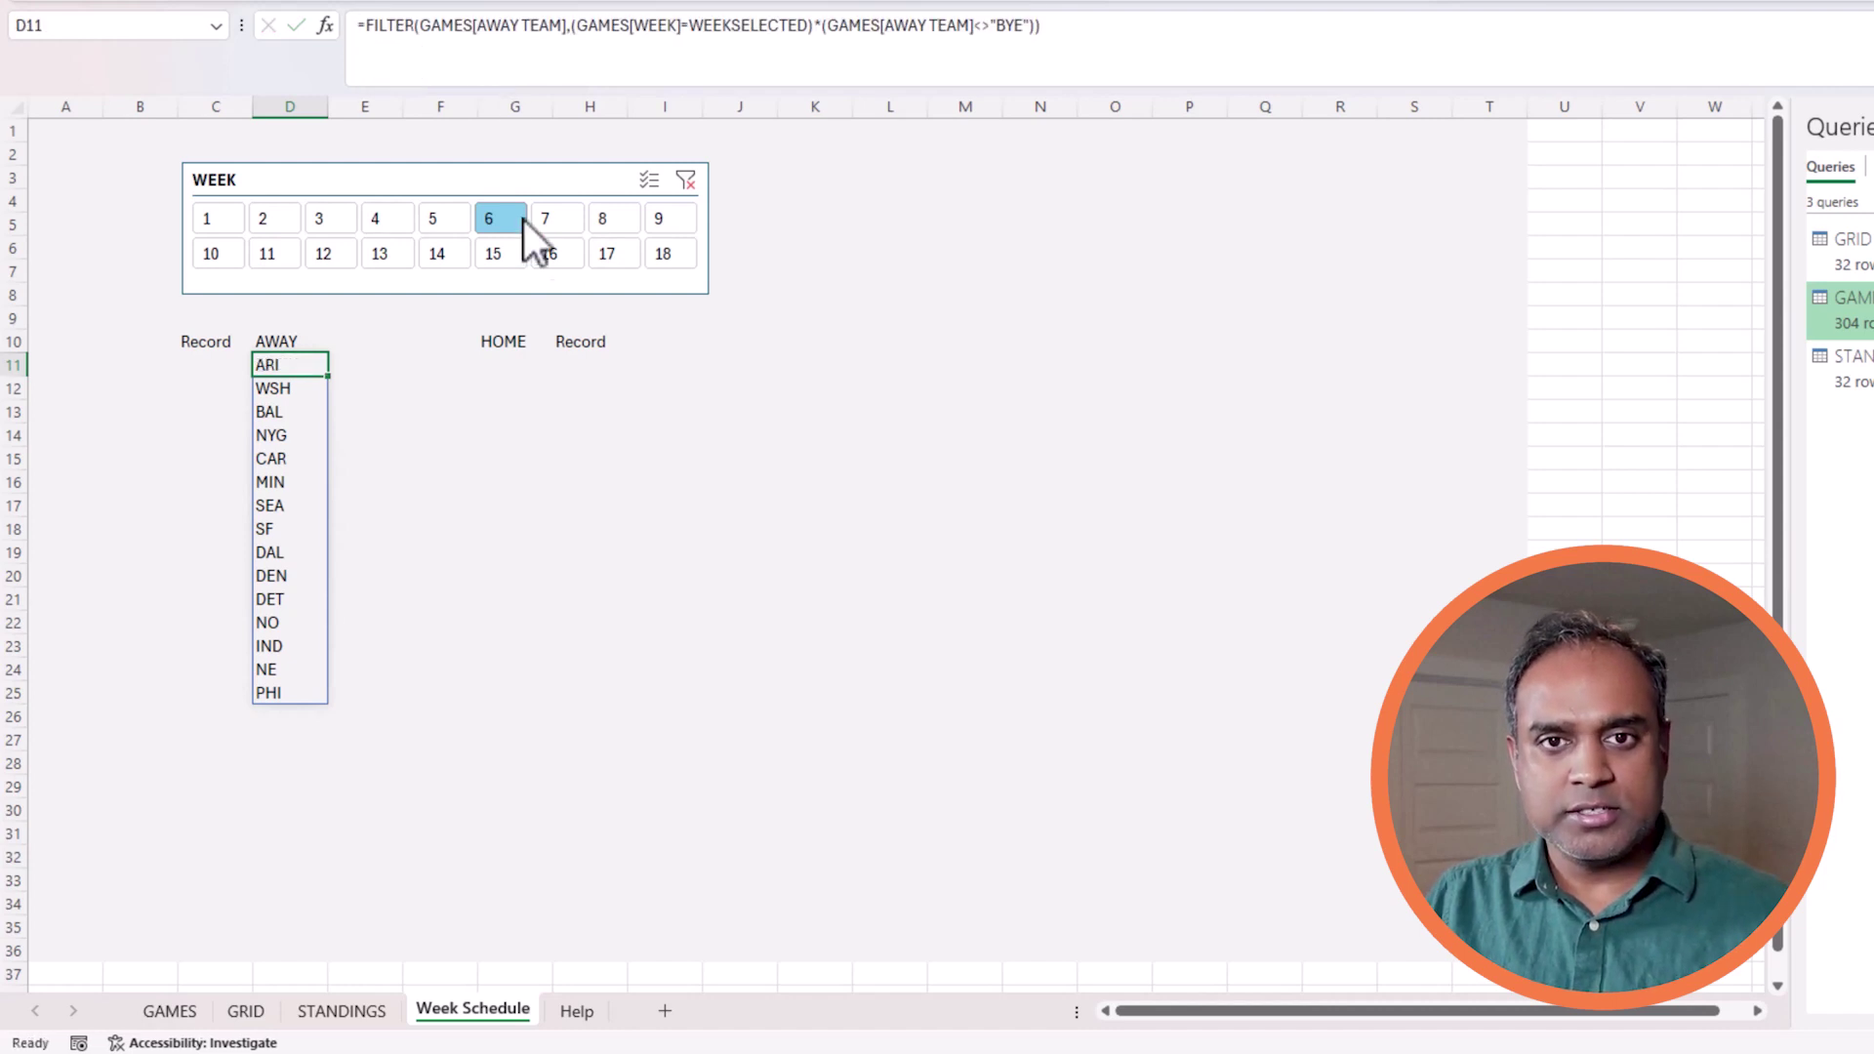
click(506, 367)
click(480, 60)
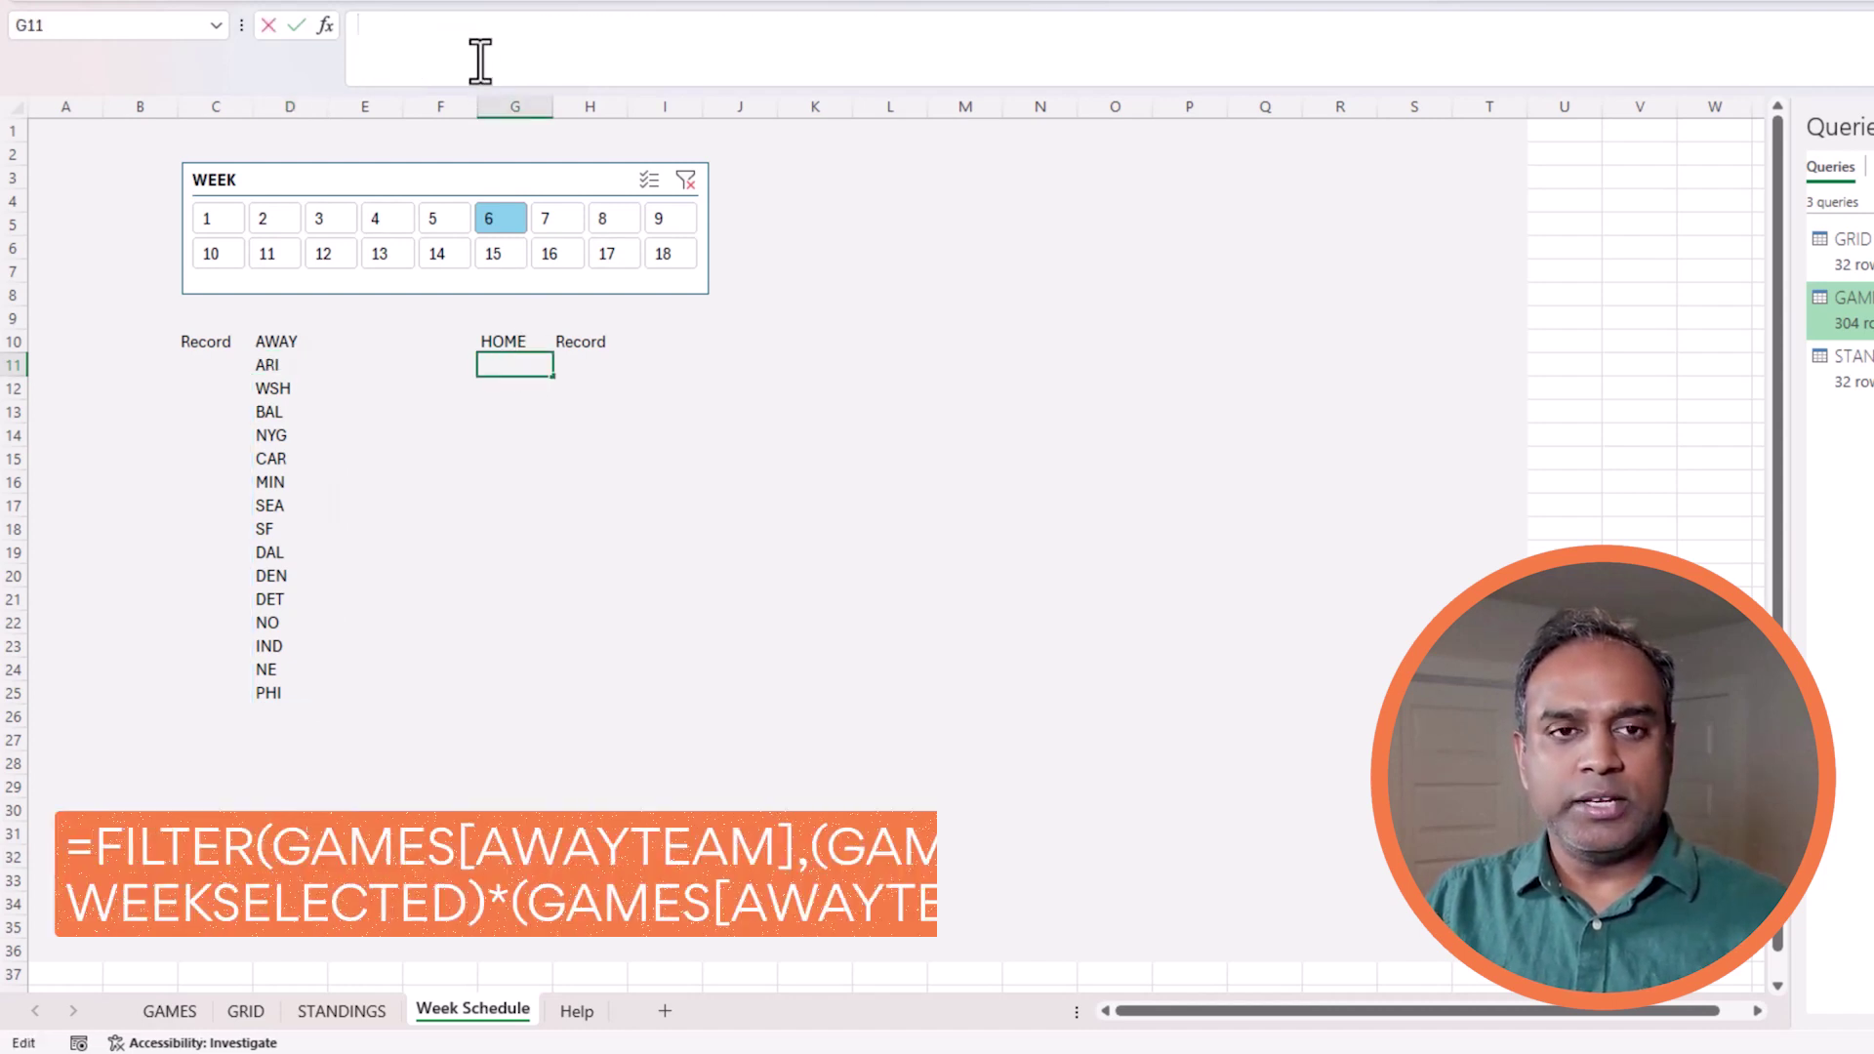
key(ctrl+v)
click(569, 26)
click(577, 26)
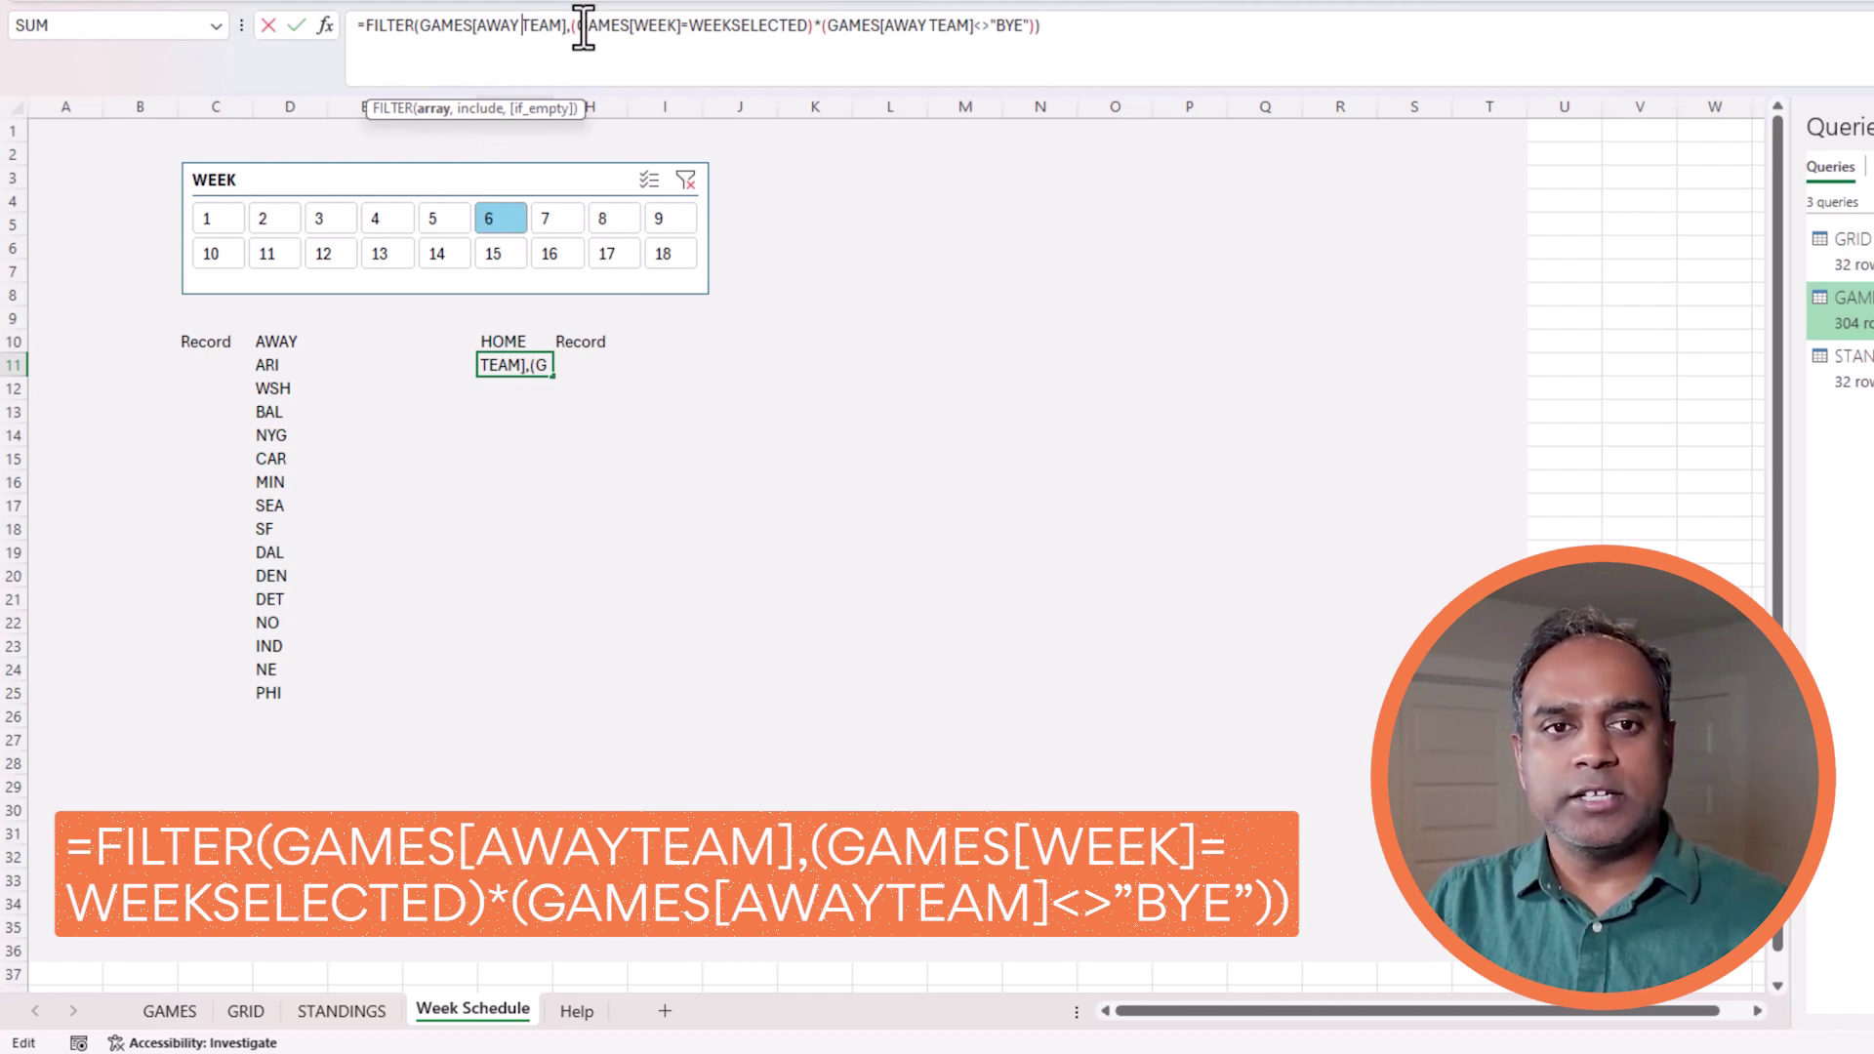
key(shift+Left)
key(shift+Left)
key(shift+Left)
key(shift+Left)
text(HOME)
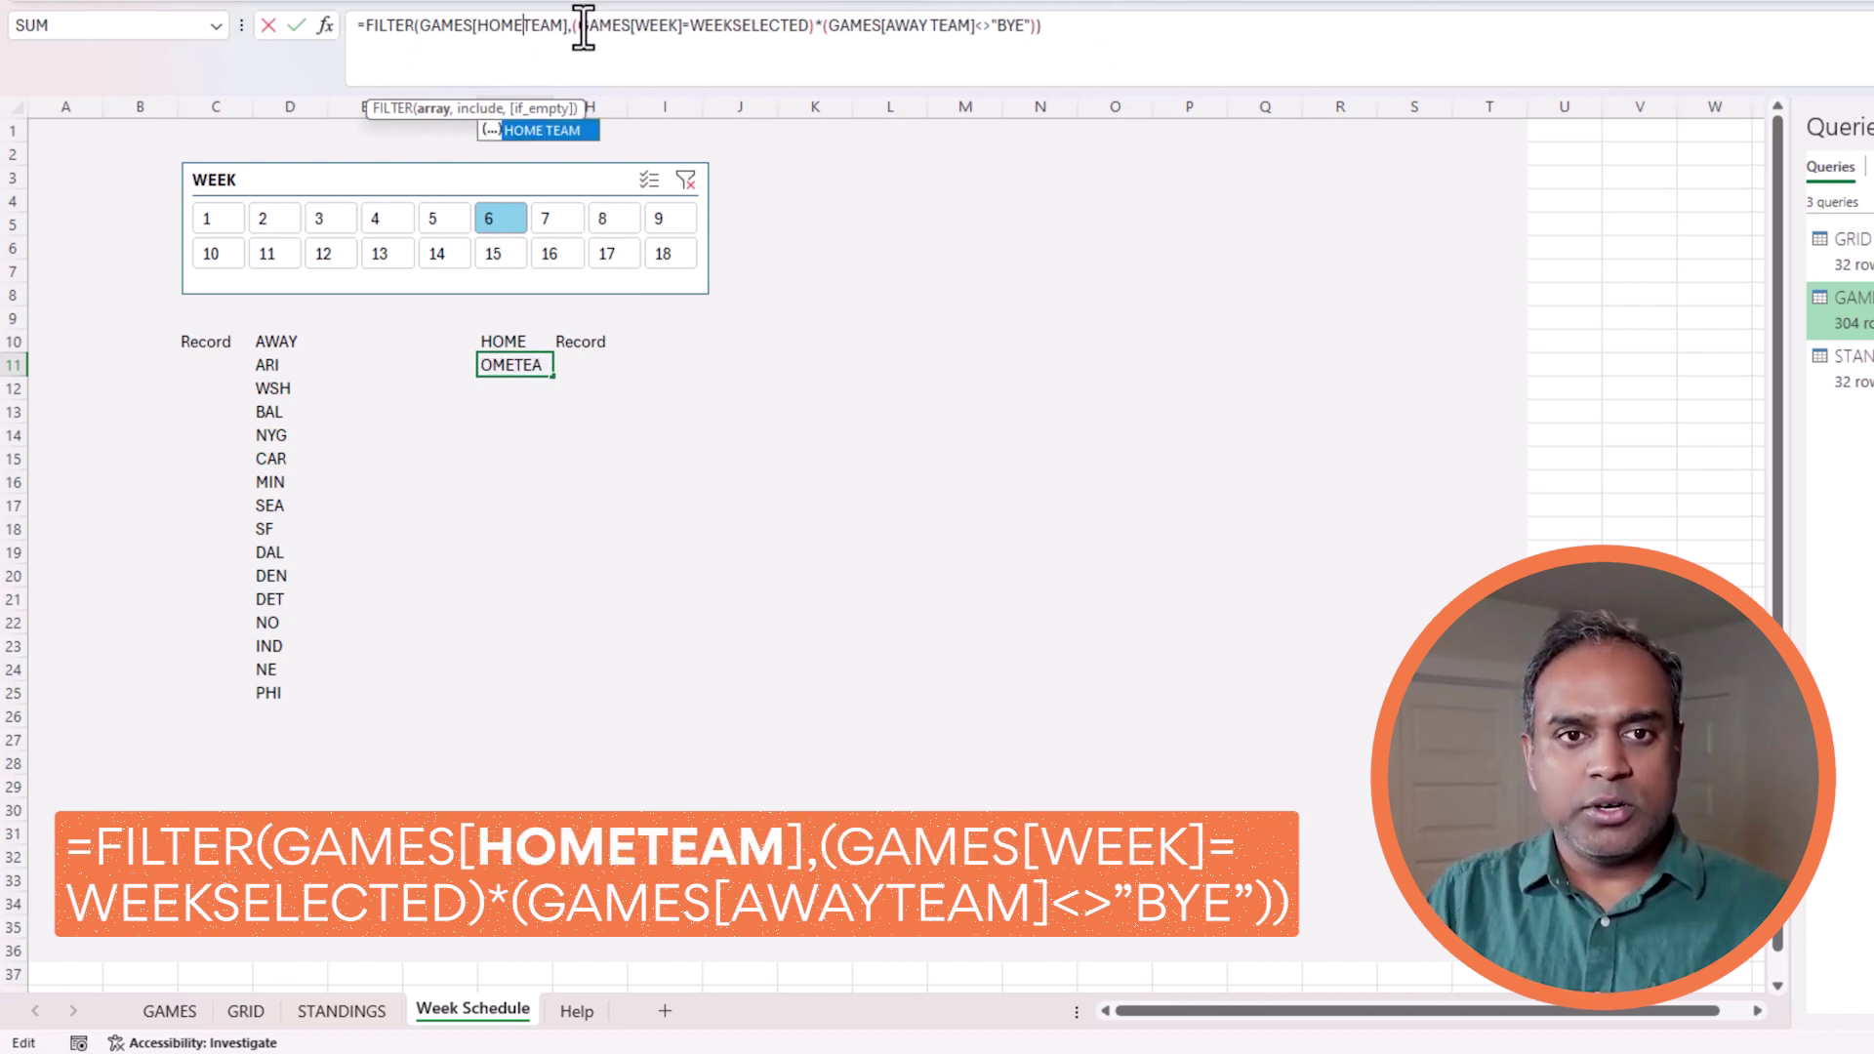
key(ctrl+Return)
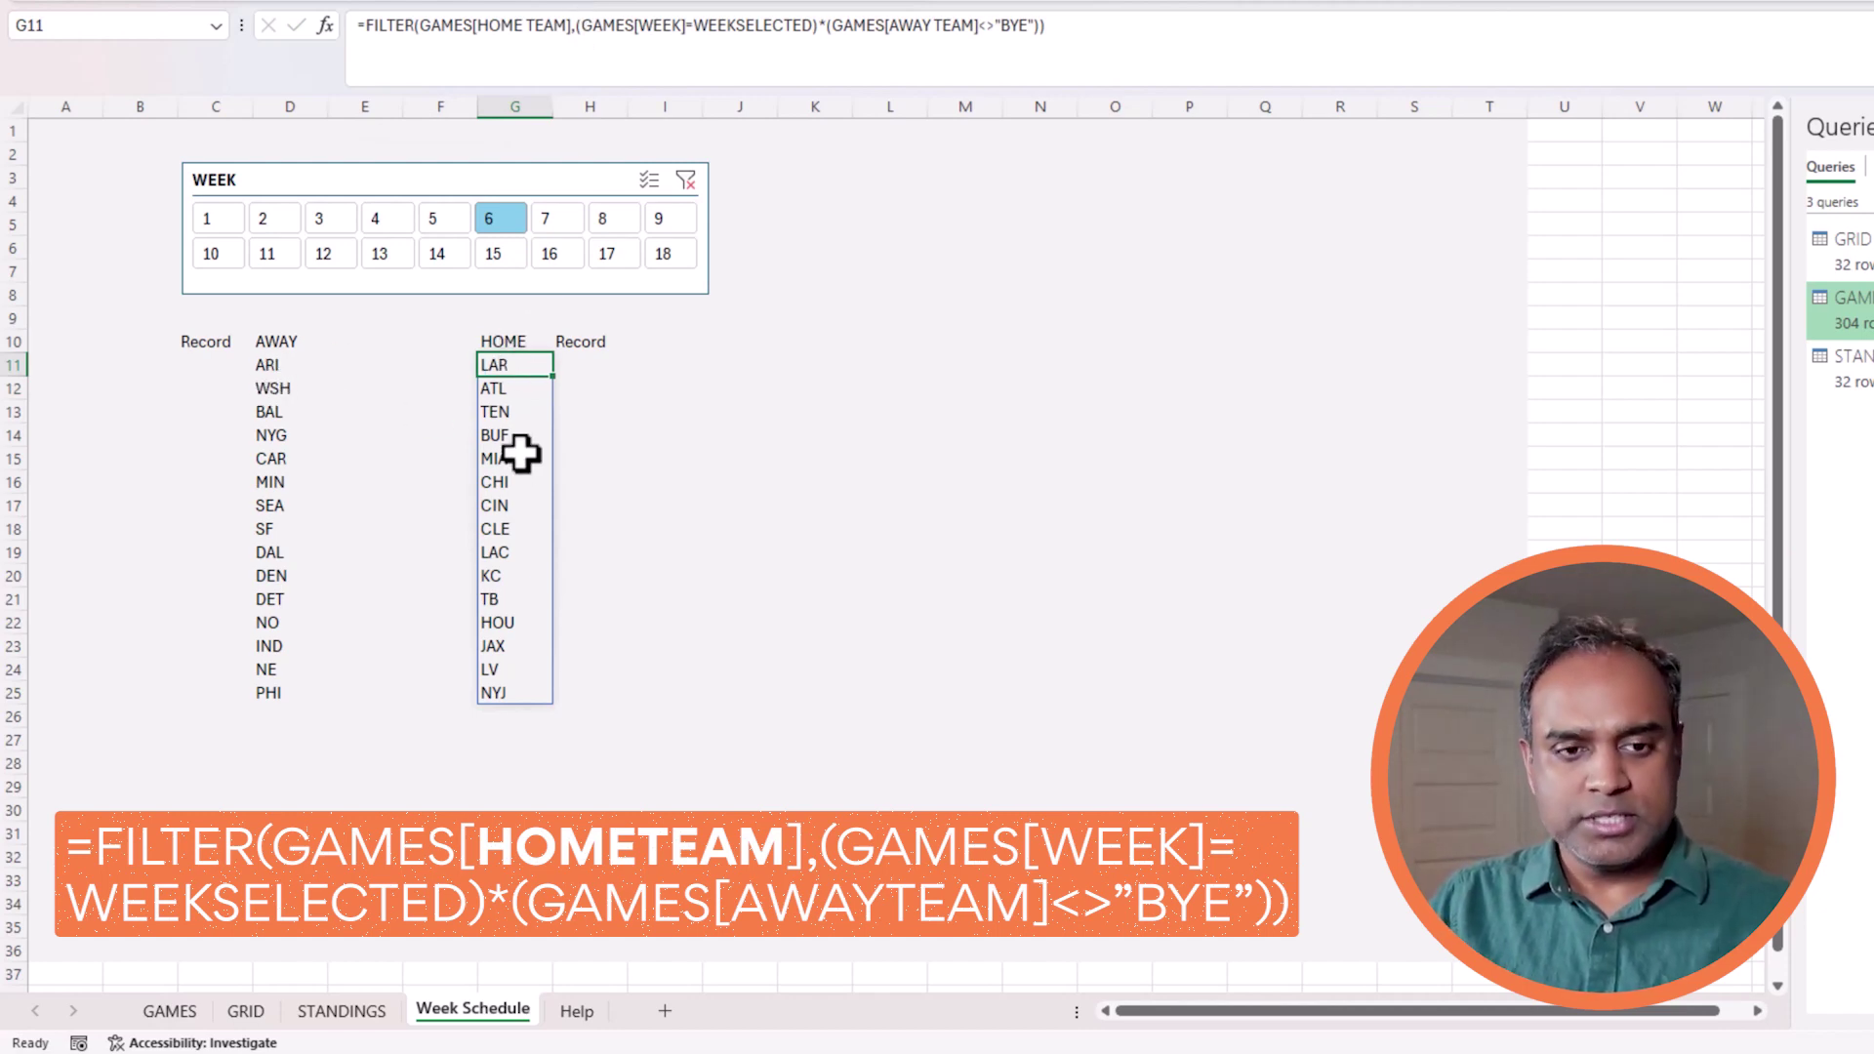
- Select E11 for the first away logo and go to the GRID sheet
click(339, 349)
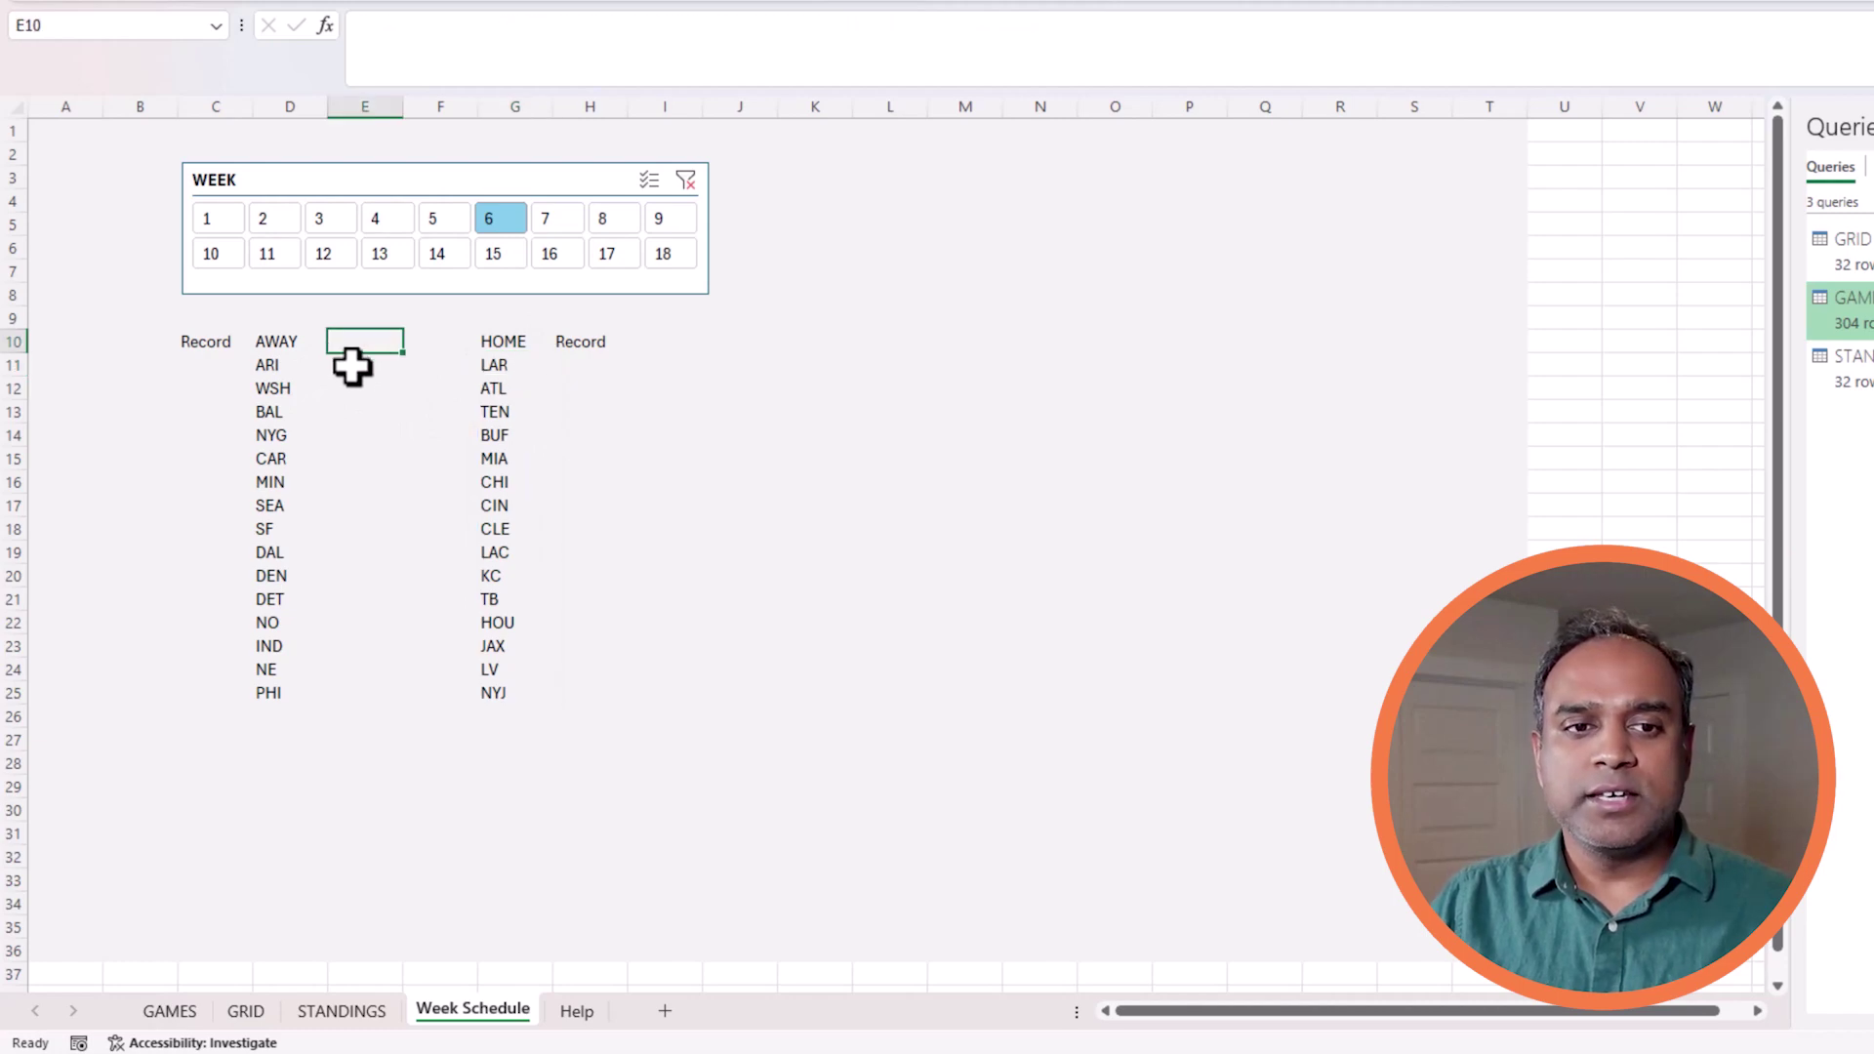
click(350, 369)
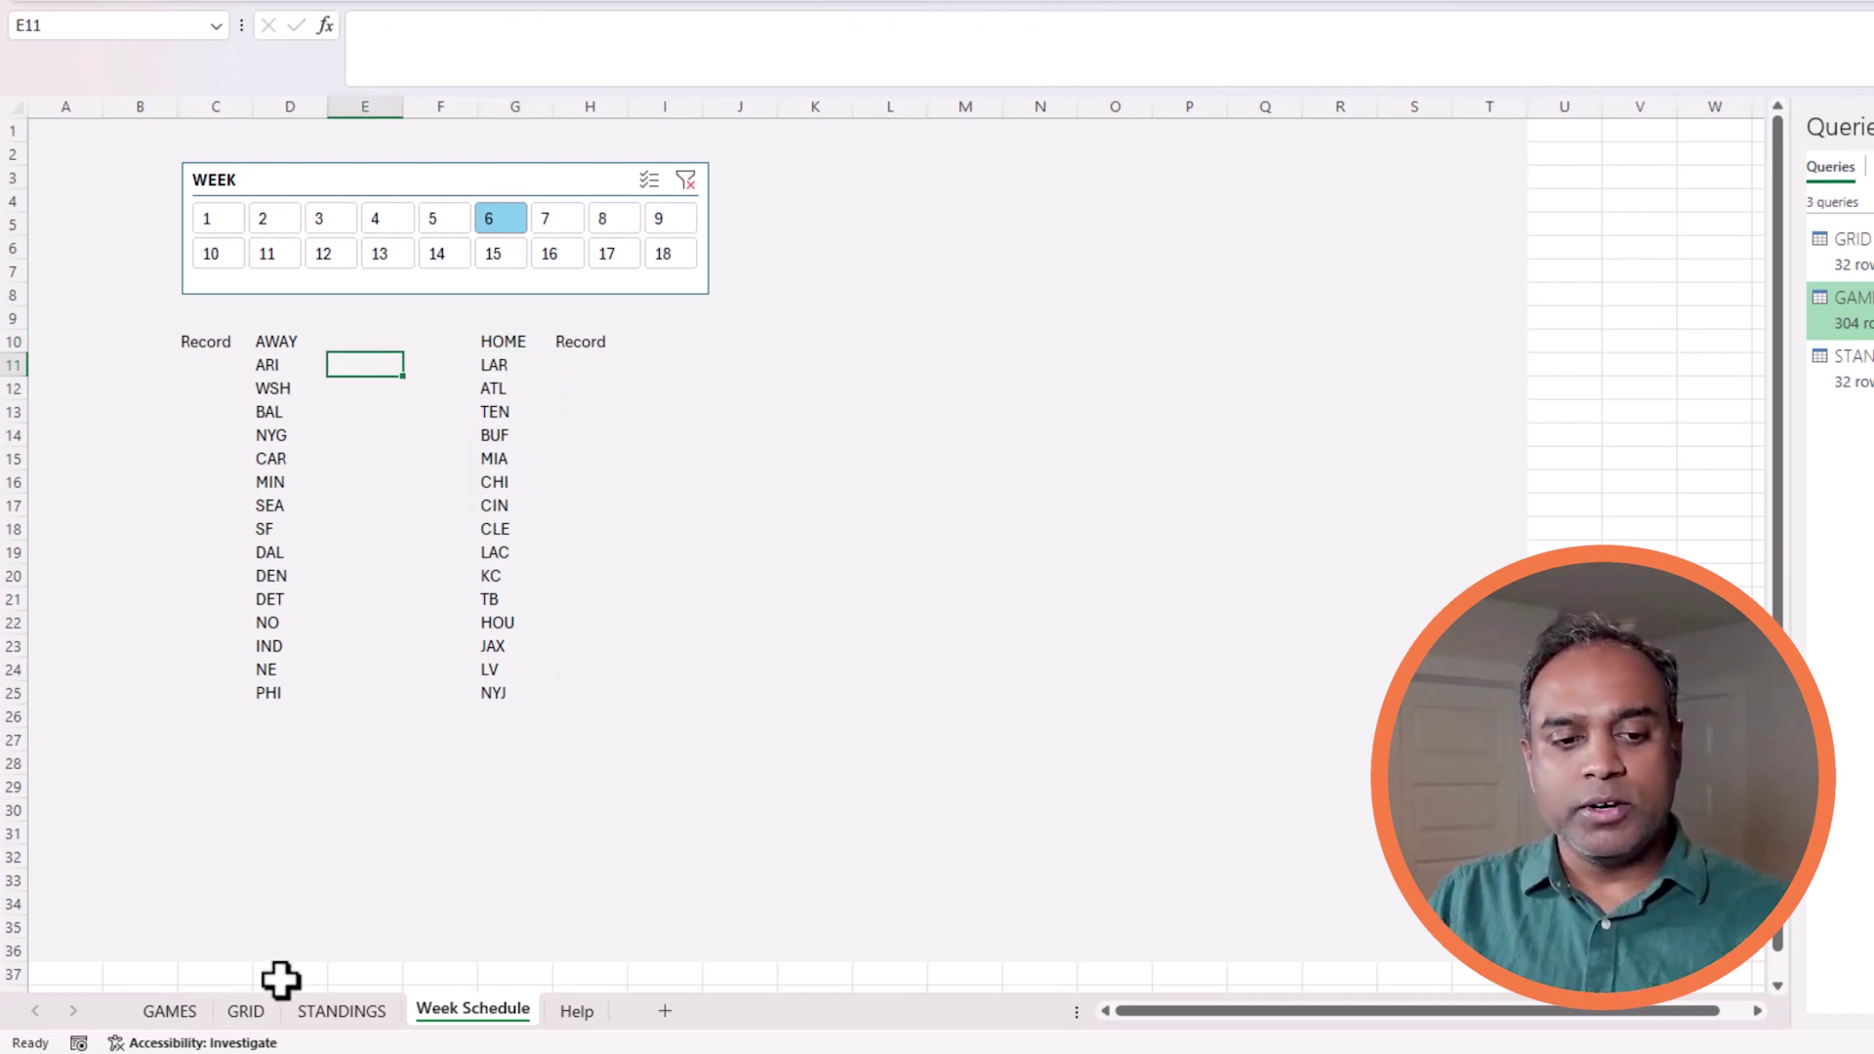
click(244, 1013)
- Copy the team-logo IMAGE formula from GRID cell W20 and start editing E11 on Week Schedule
click(1732, 186)
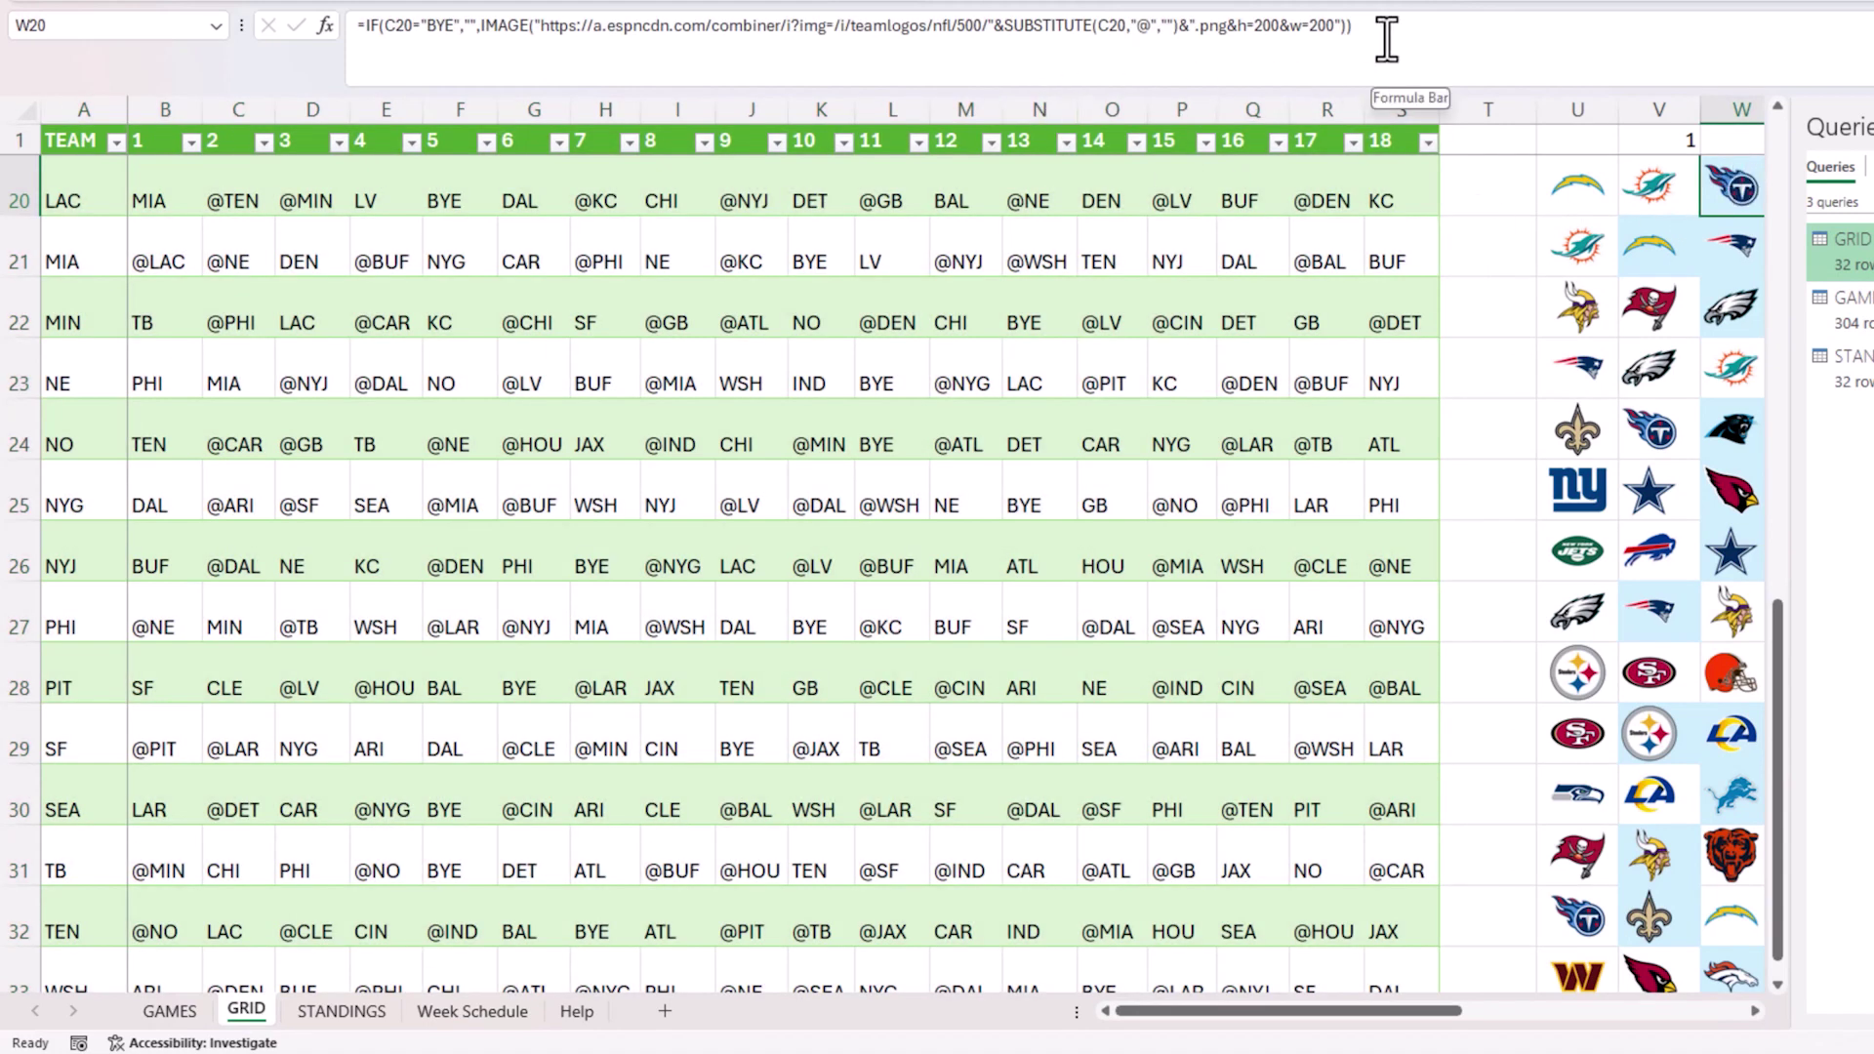
drag(1386, 39, 345, 24)
key(ctrl+c)
key(Escape)
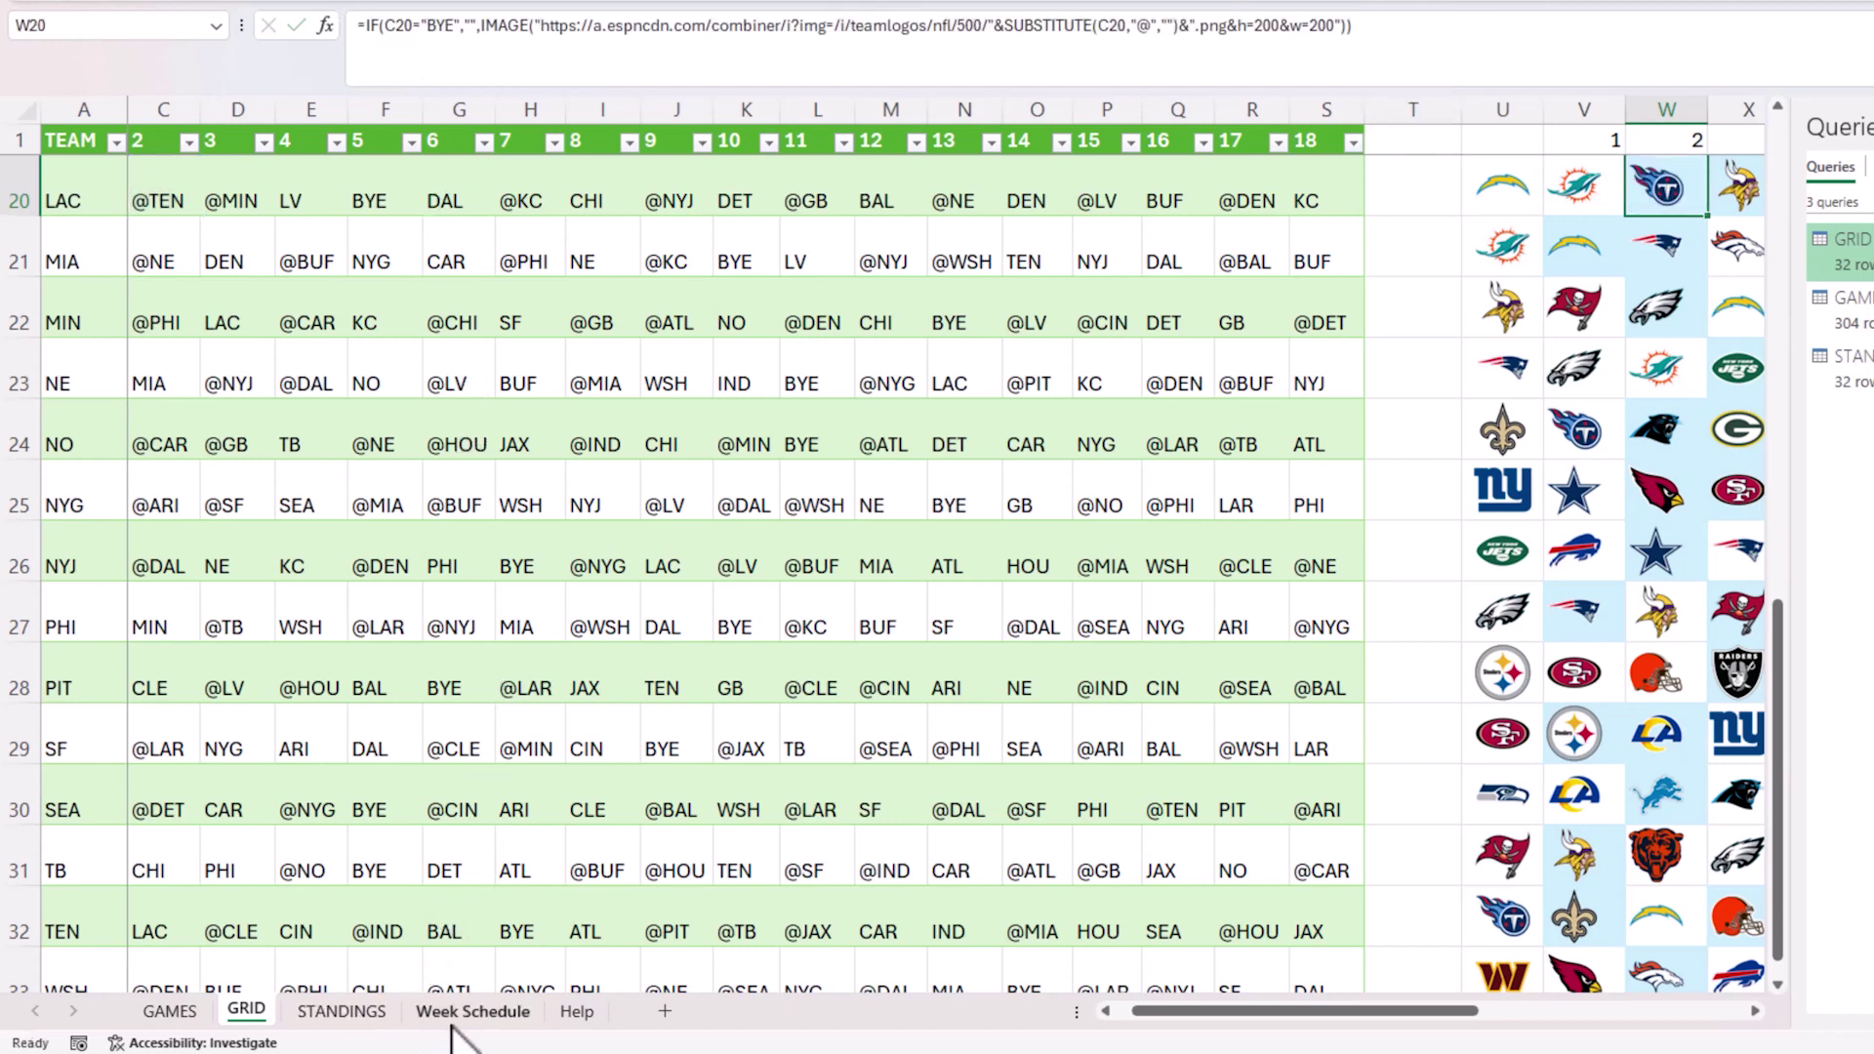
click(566, 1015)
click(527, 1015)
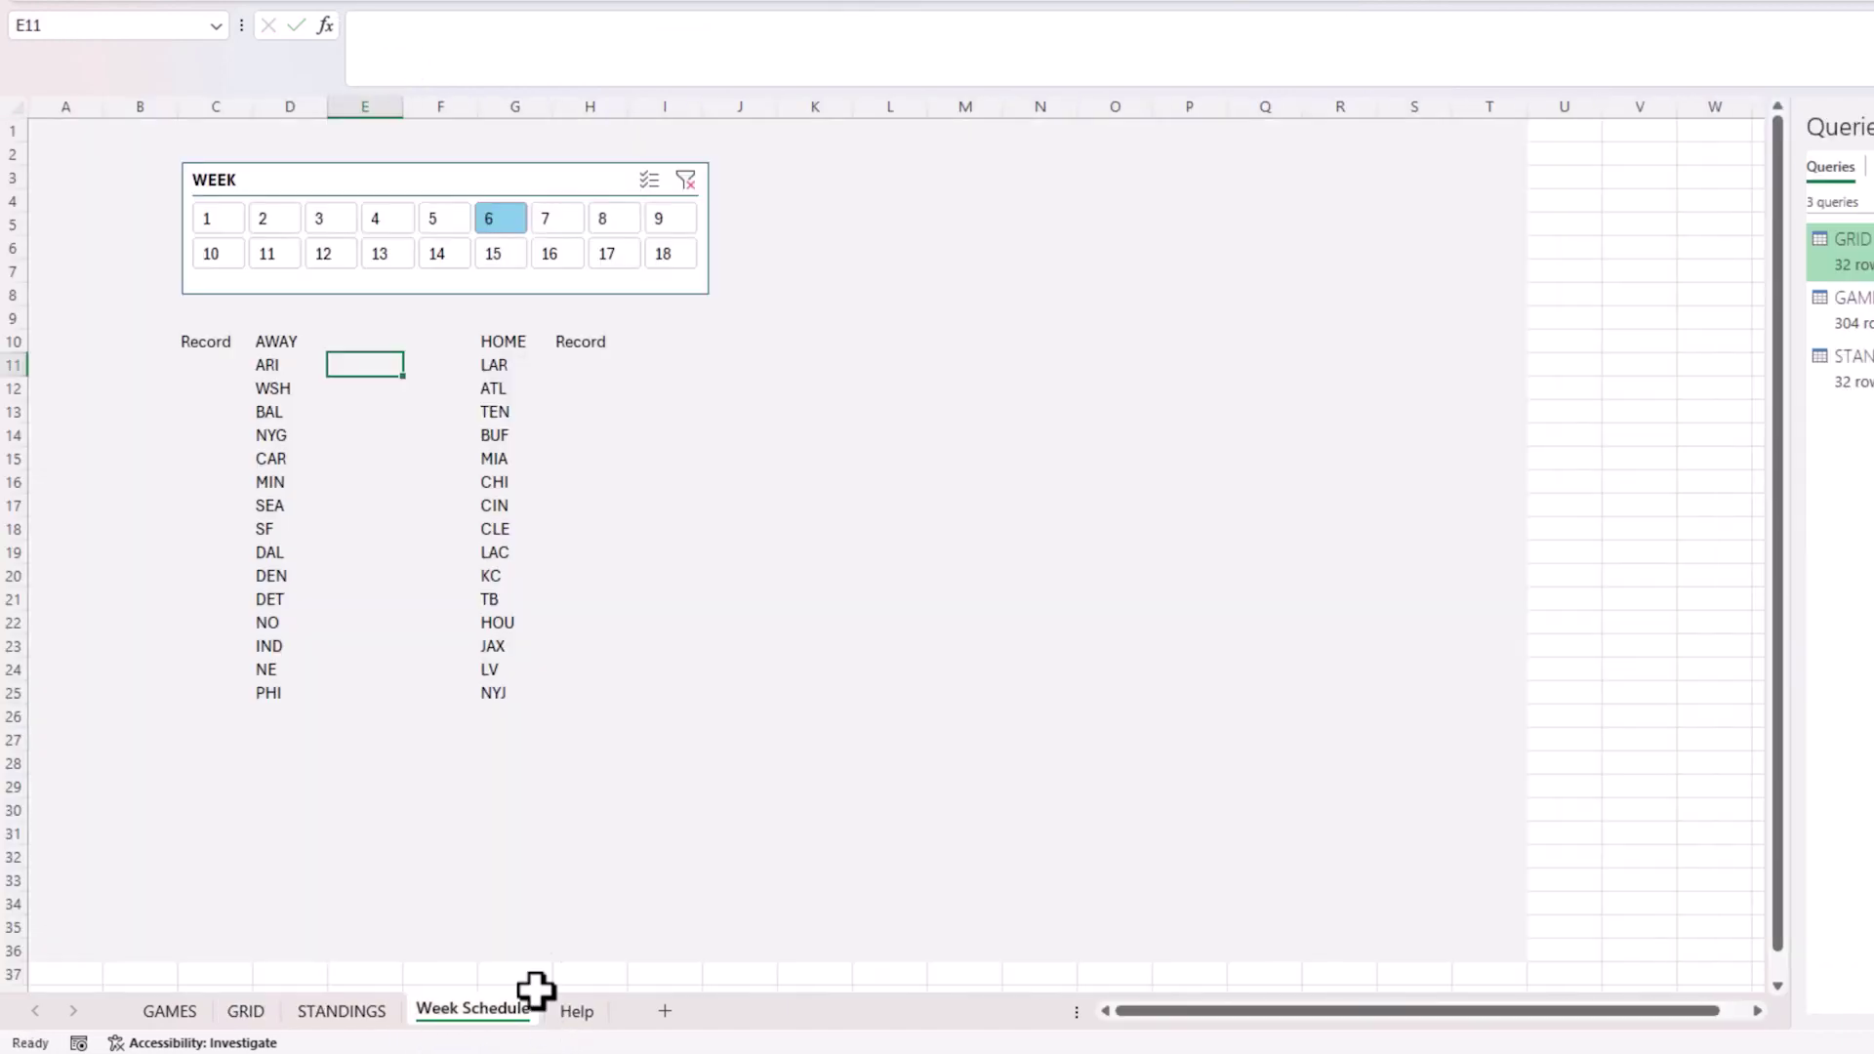
click(448, 55)
- Paste the logo formula into E11 and remove its IF(C20="BYE","" wrapper
key(ctrl+v)
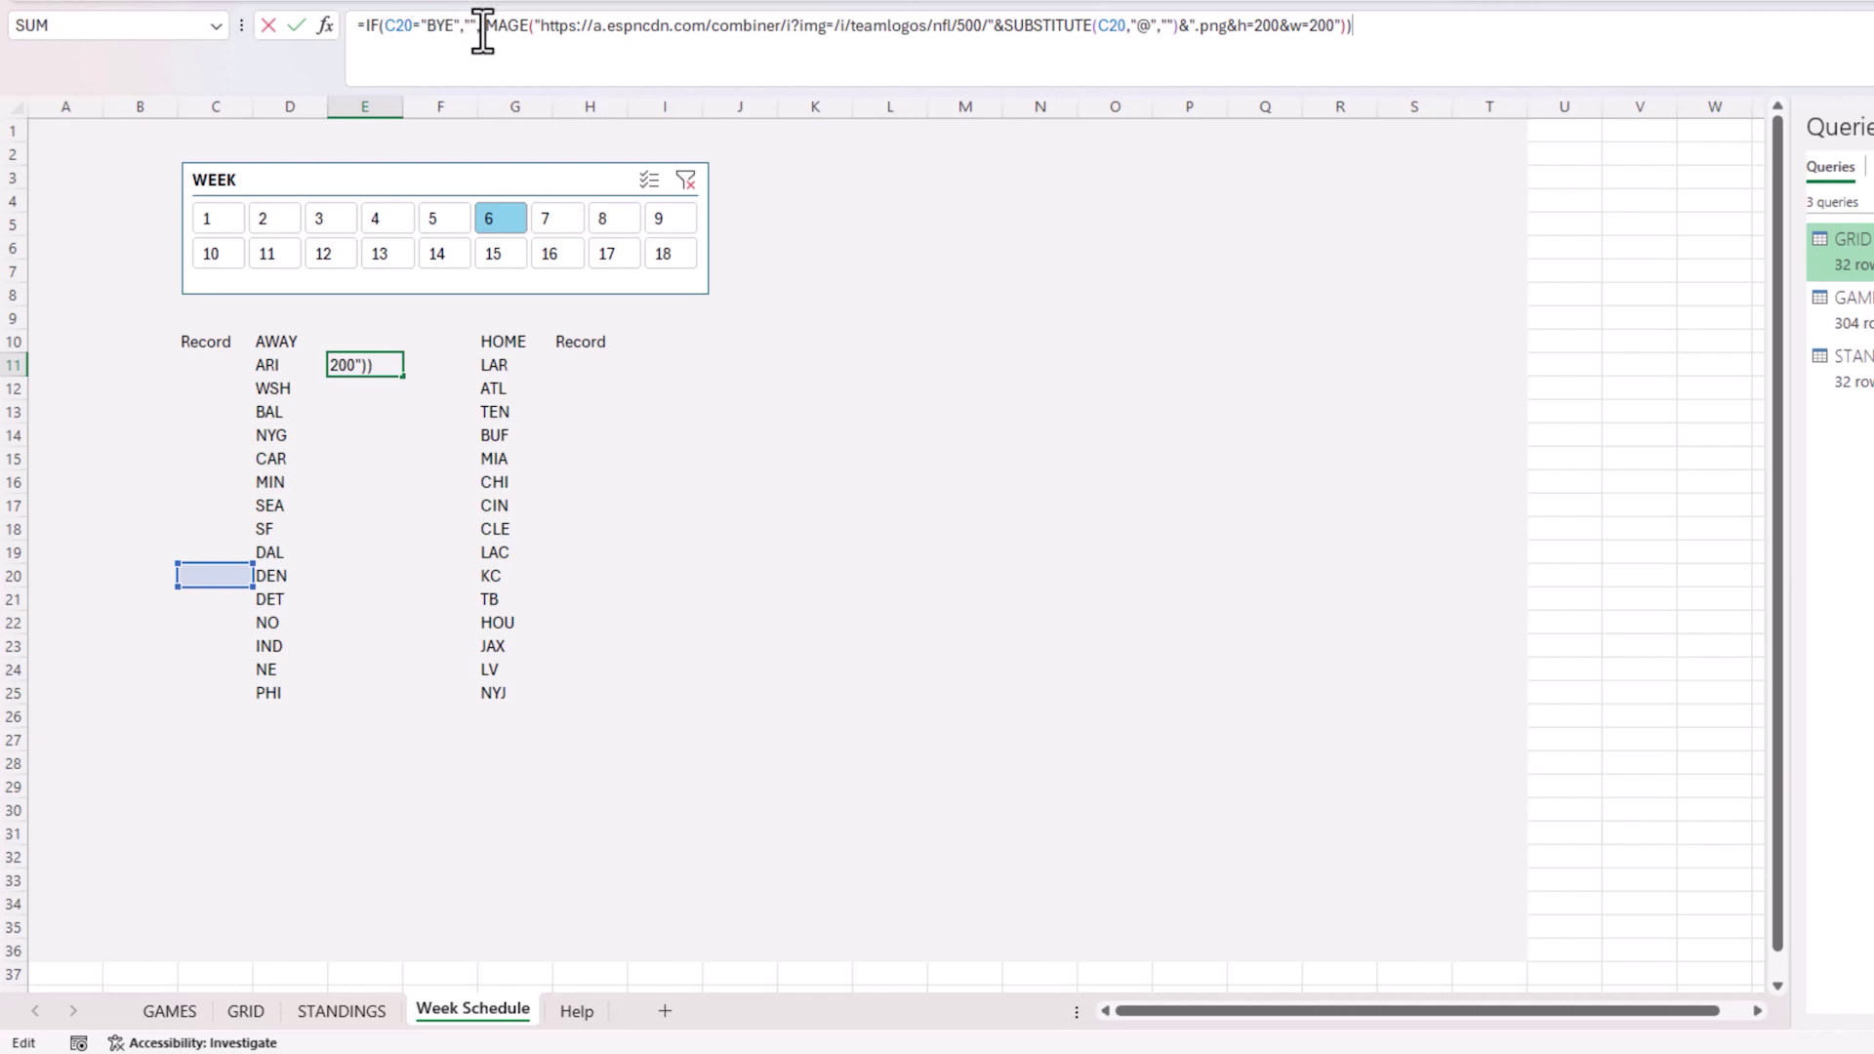
drag(480, 33, 373, 29)
key(BackSpace)
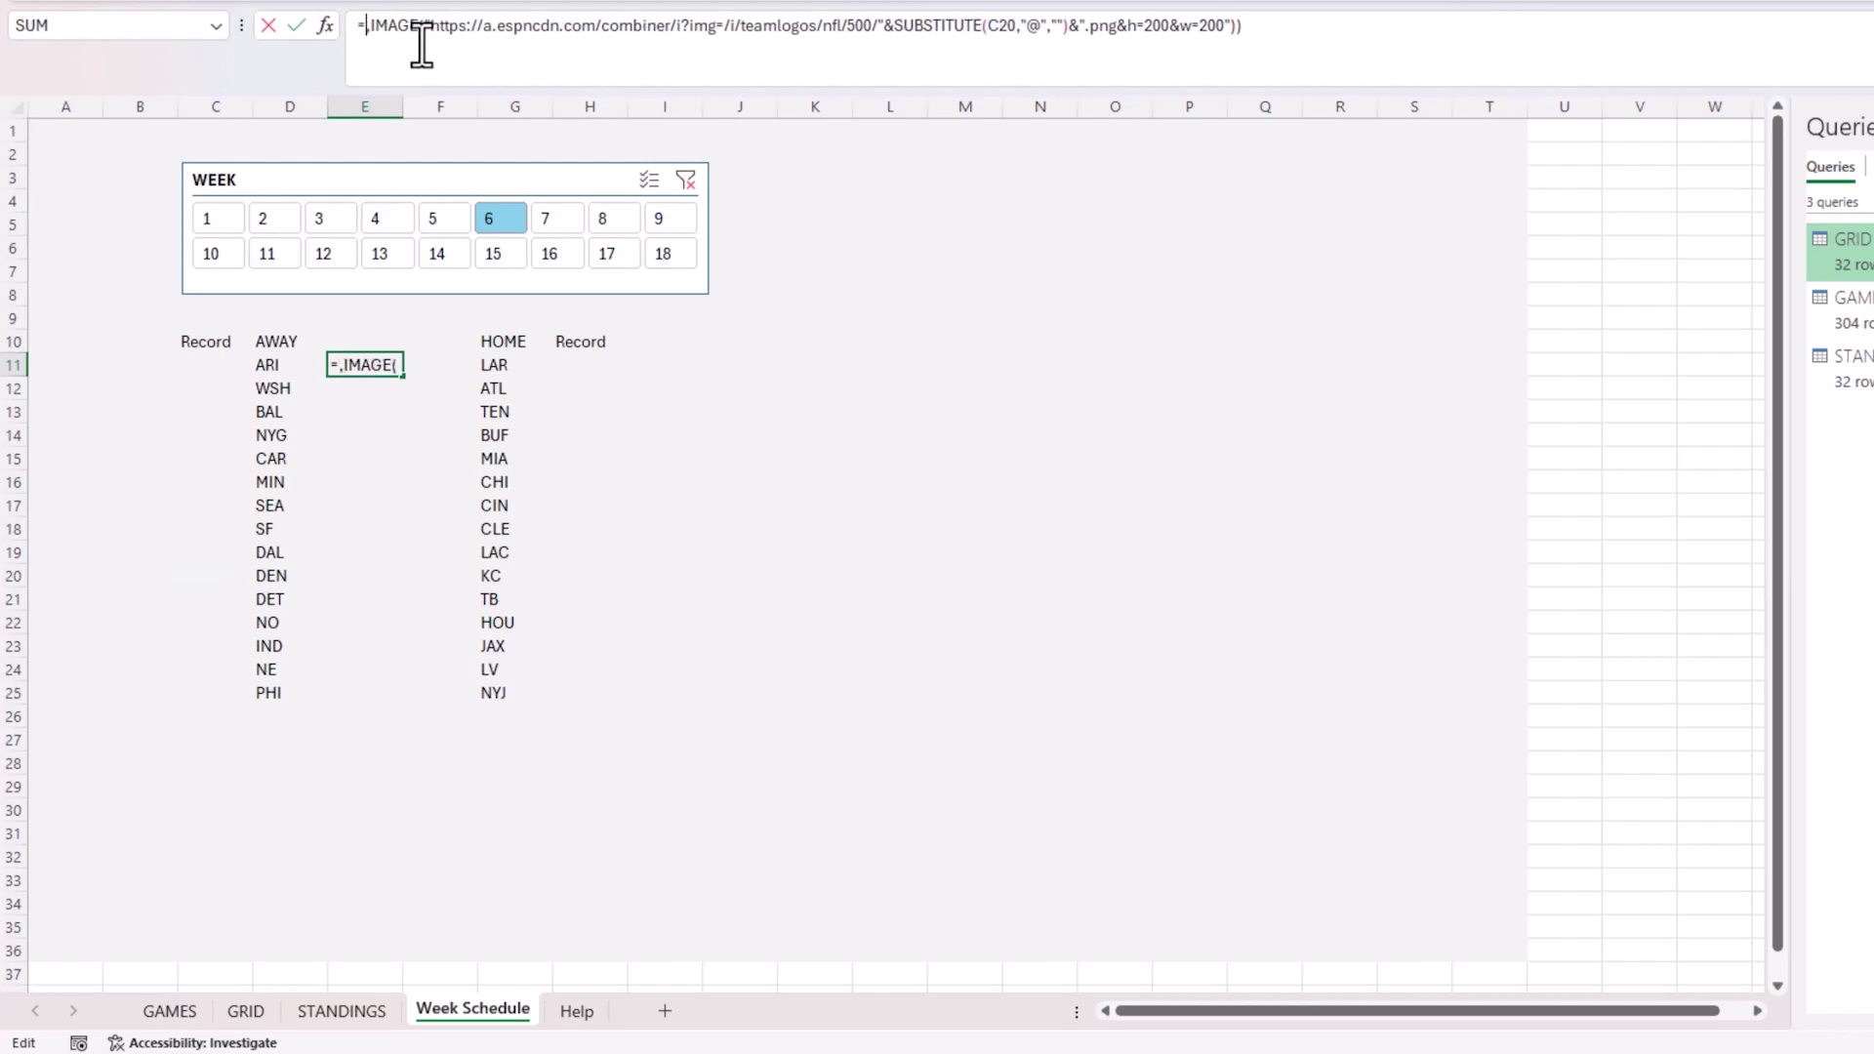
key(Delete)
- Replace C20 with D11 in the IMAGE formula, enter it accepting the correction, and check it
drag(439, 24, 787, 24)
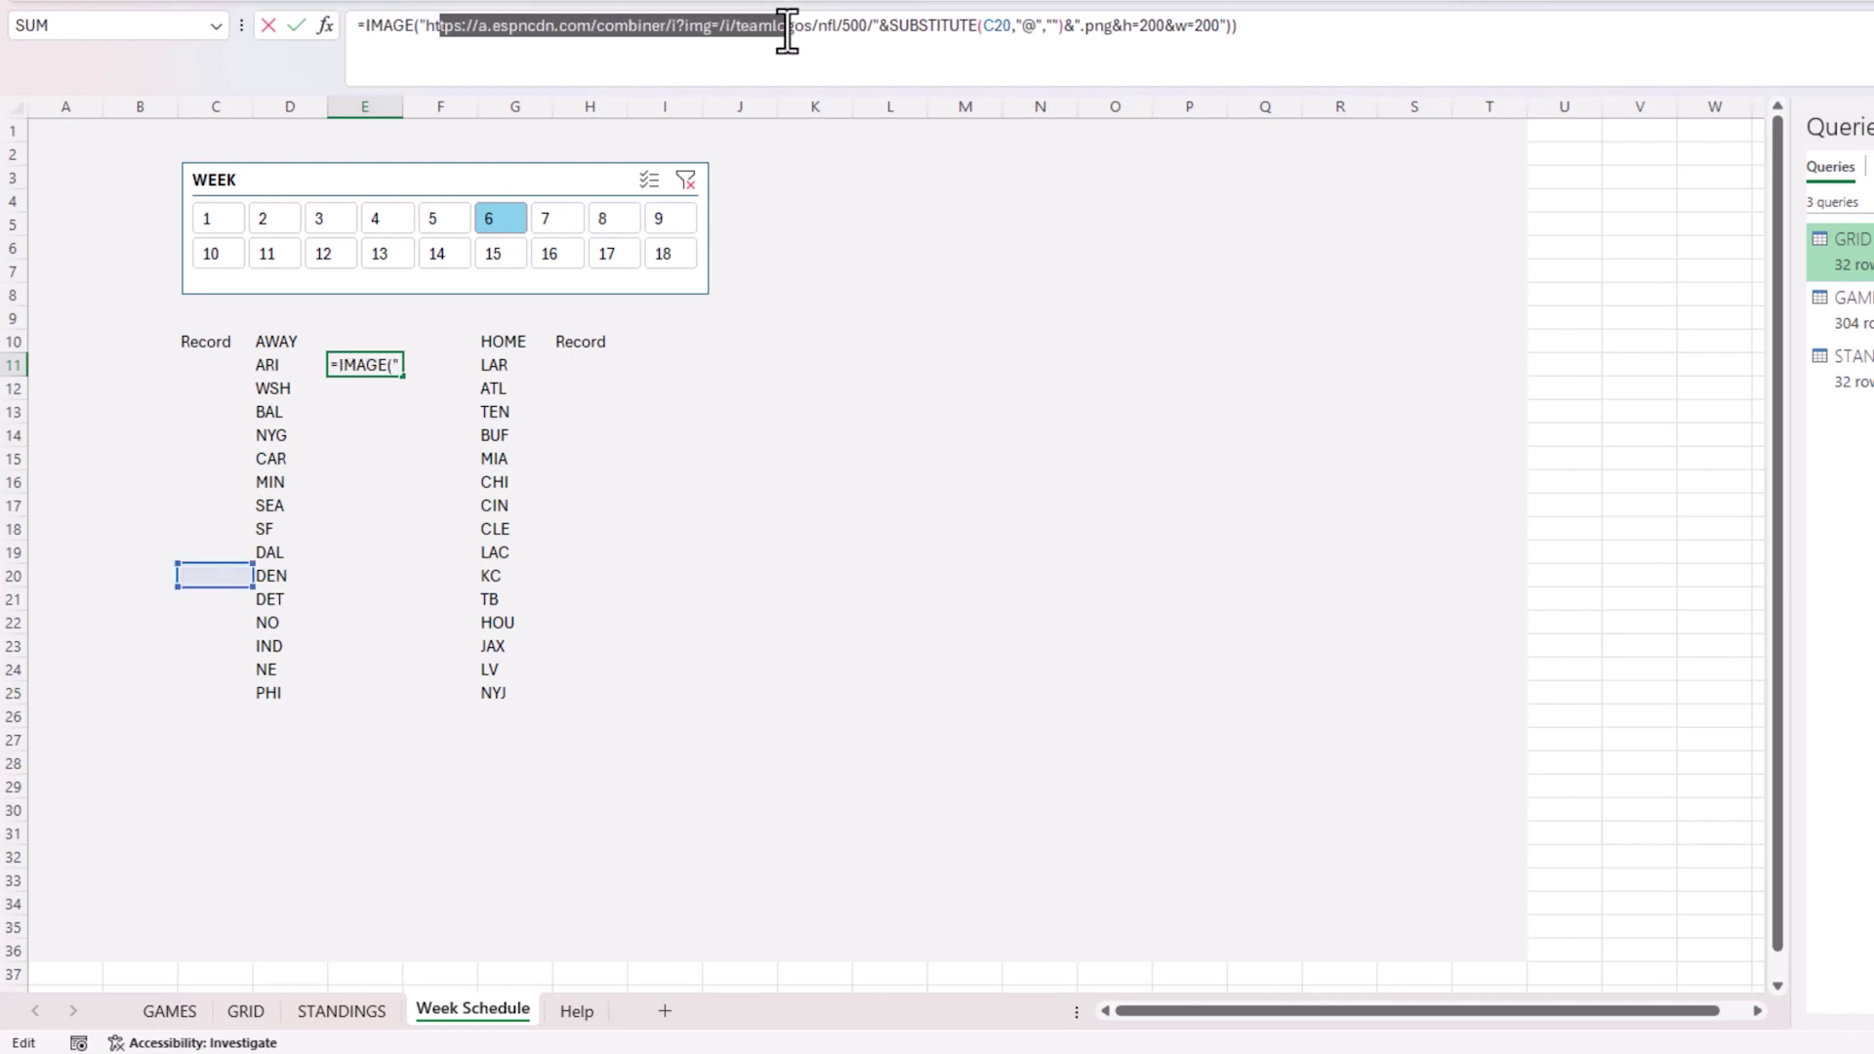
click(889, 26)
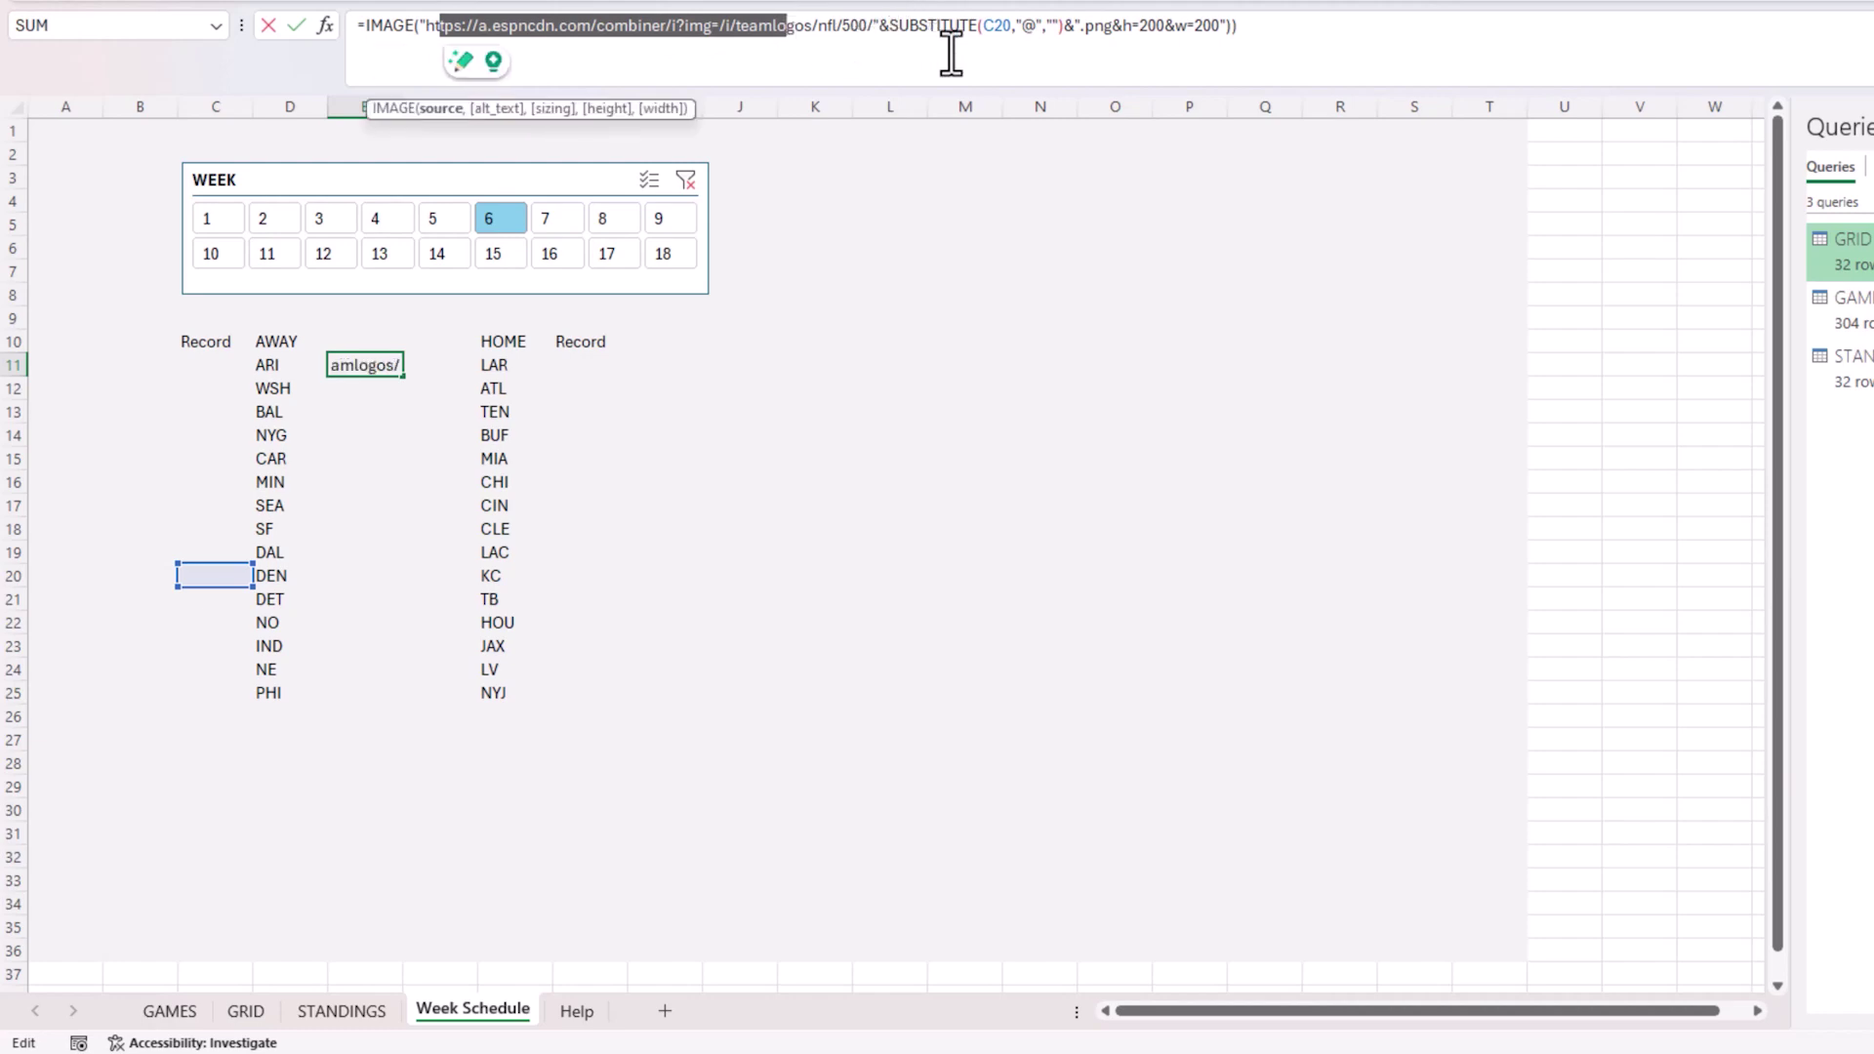
click(1011, 29)
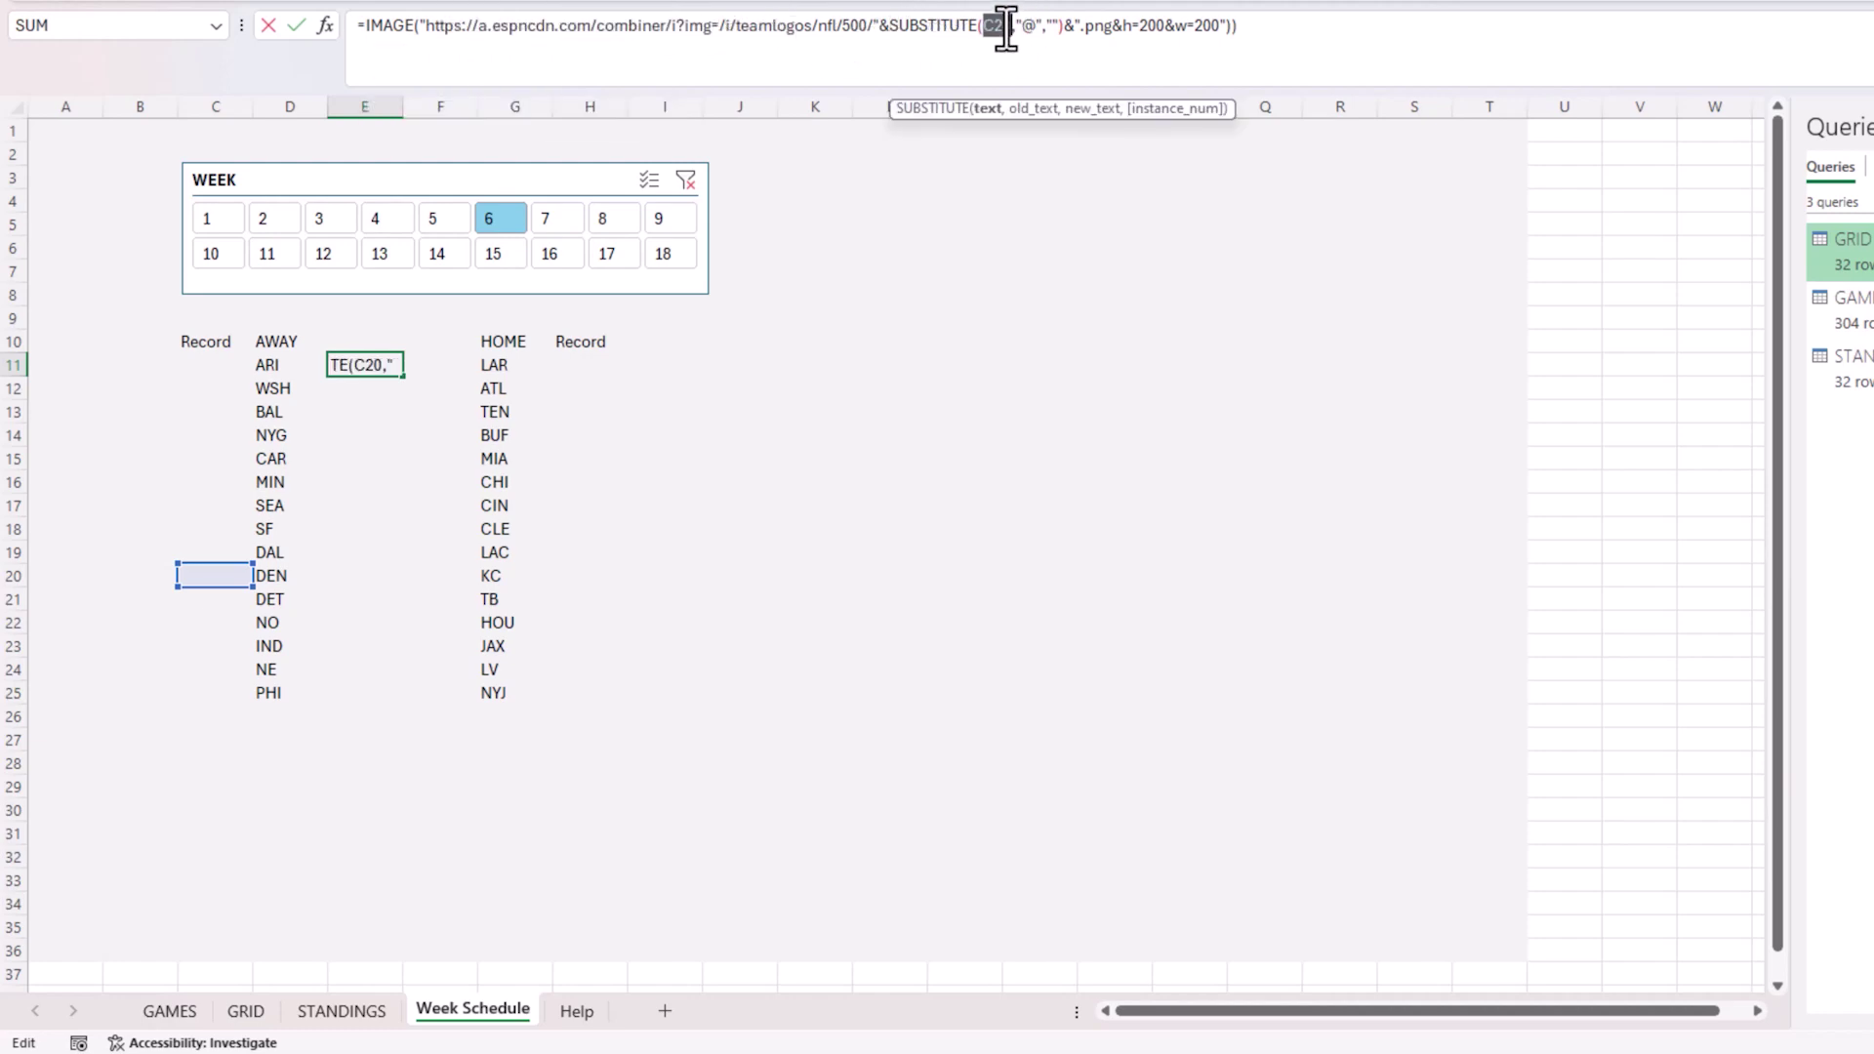
click(303, 370)
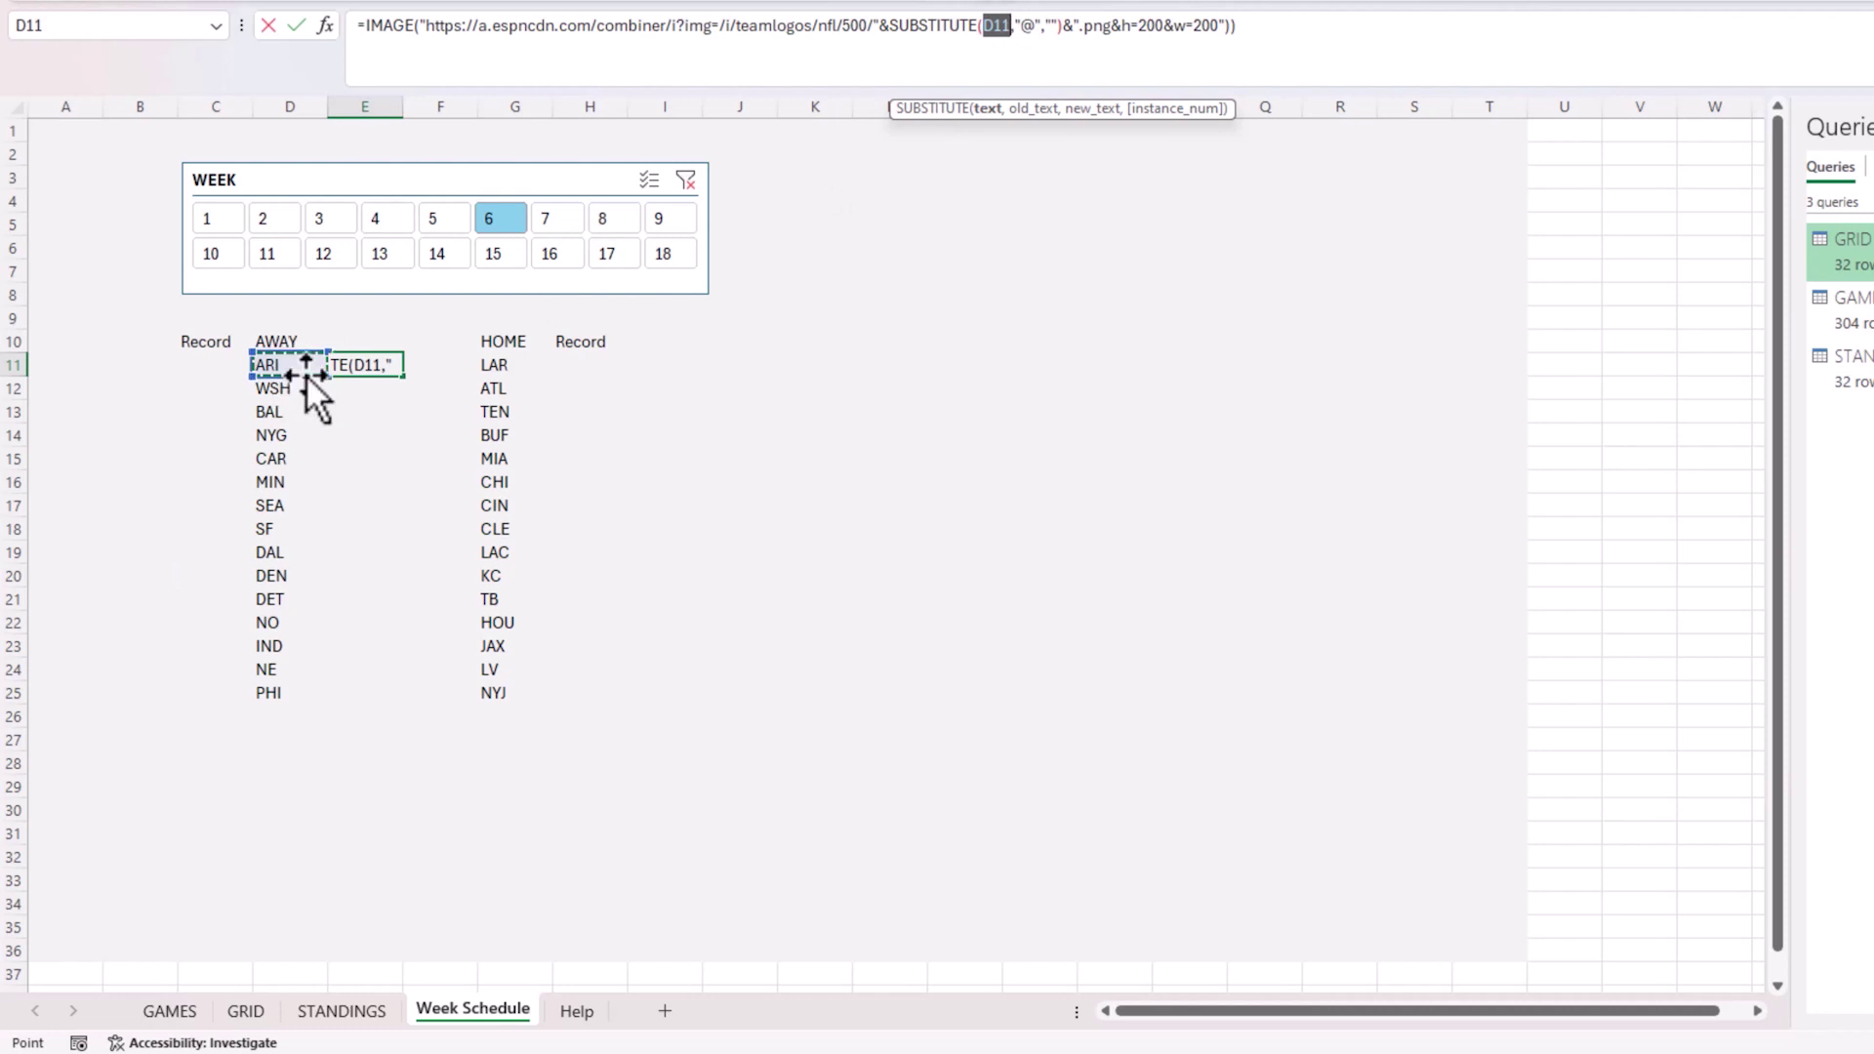
click(1046, 29)
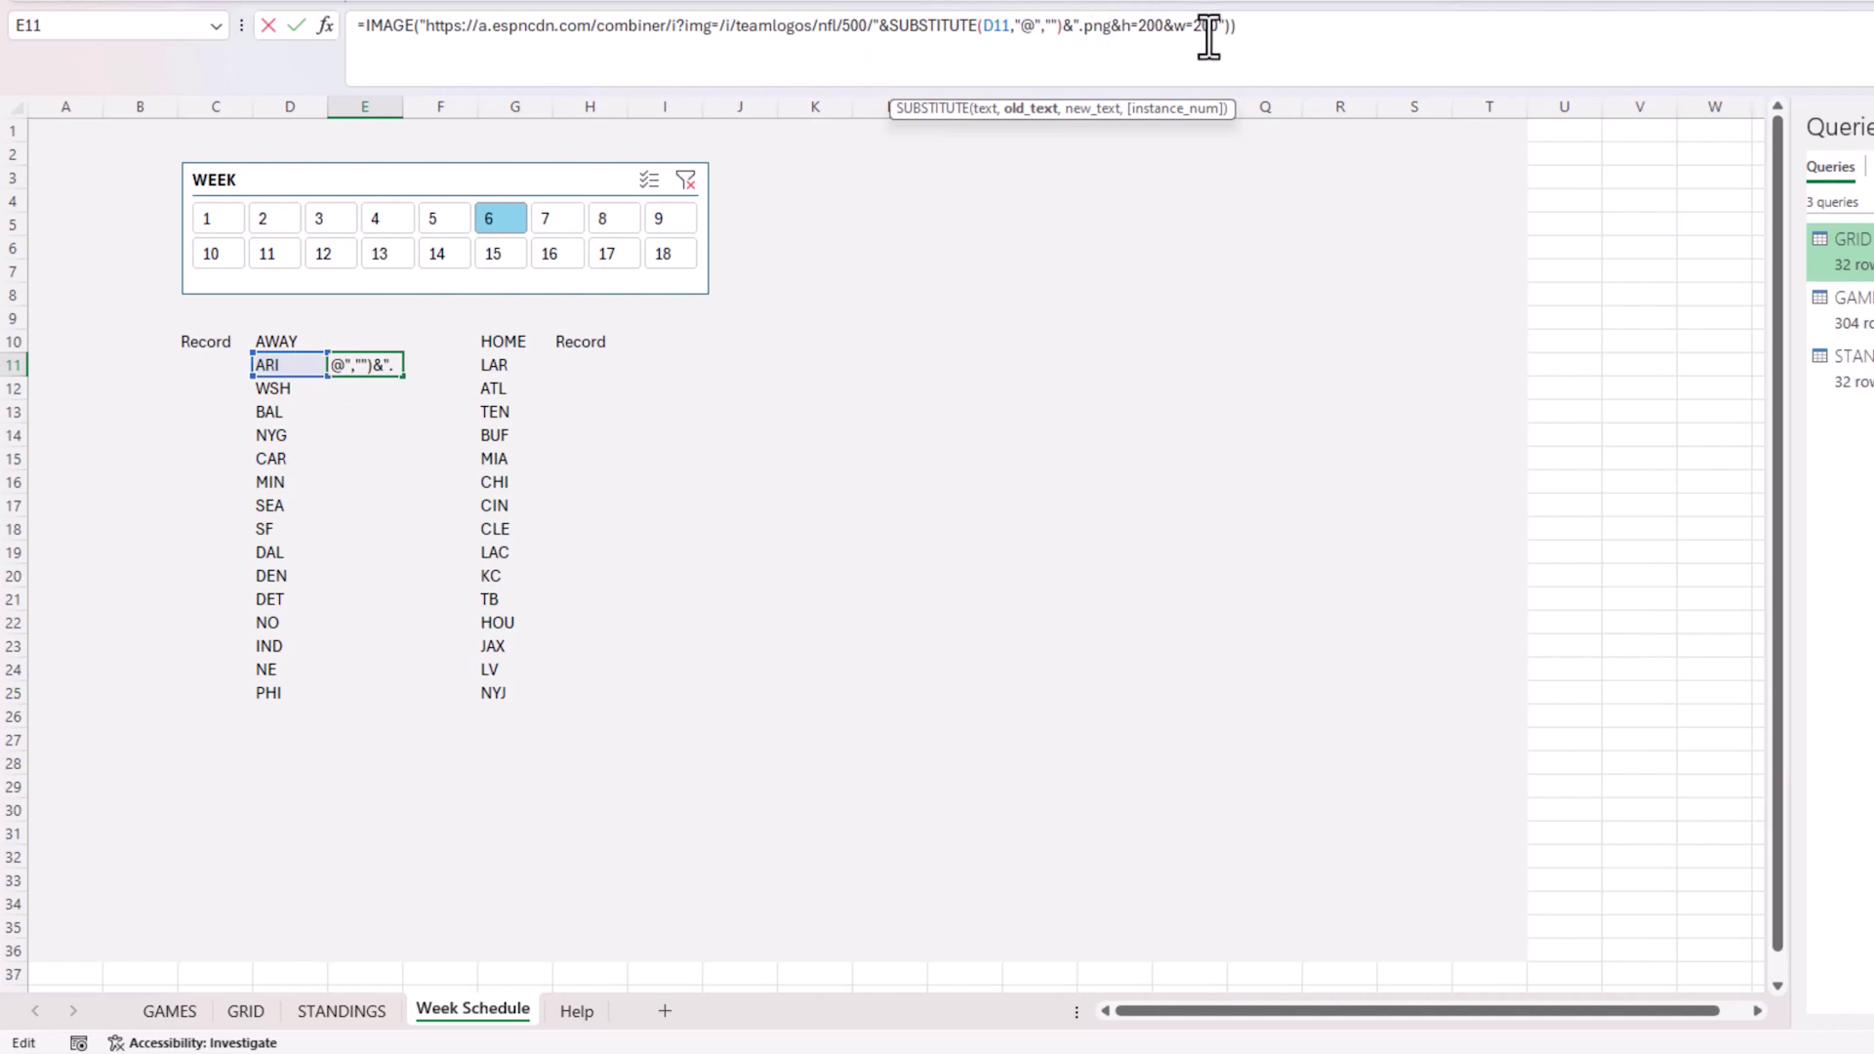
key(Return)
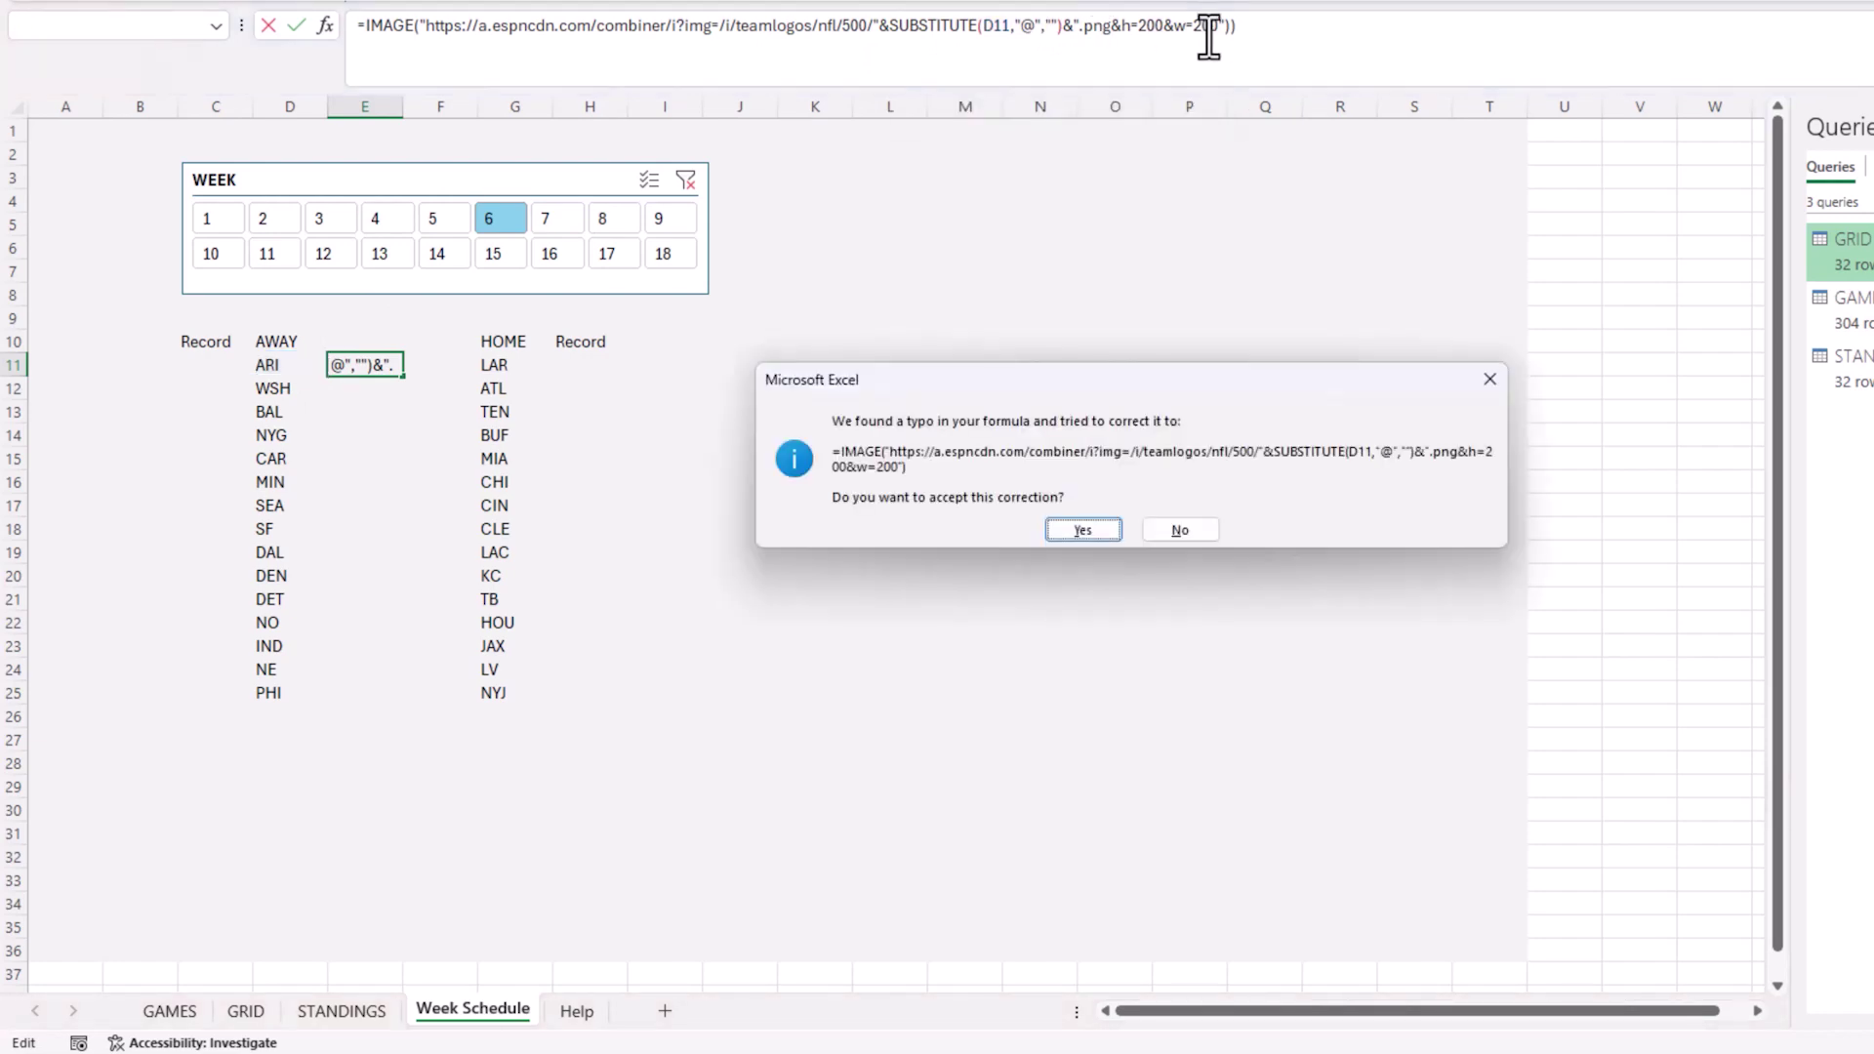
key(Return)
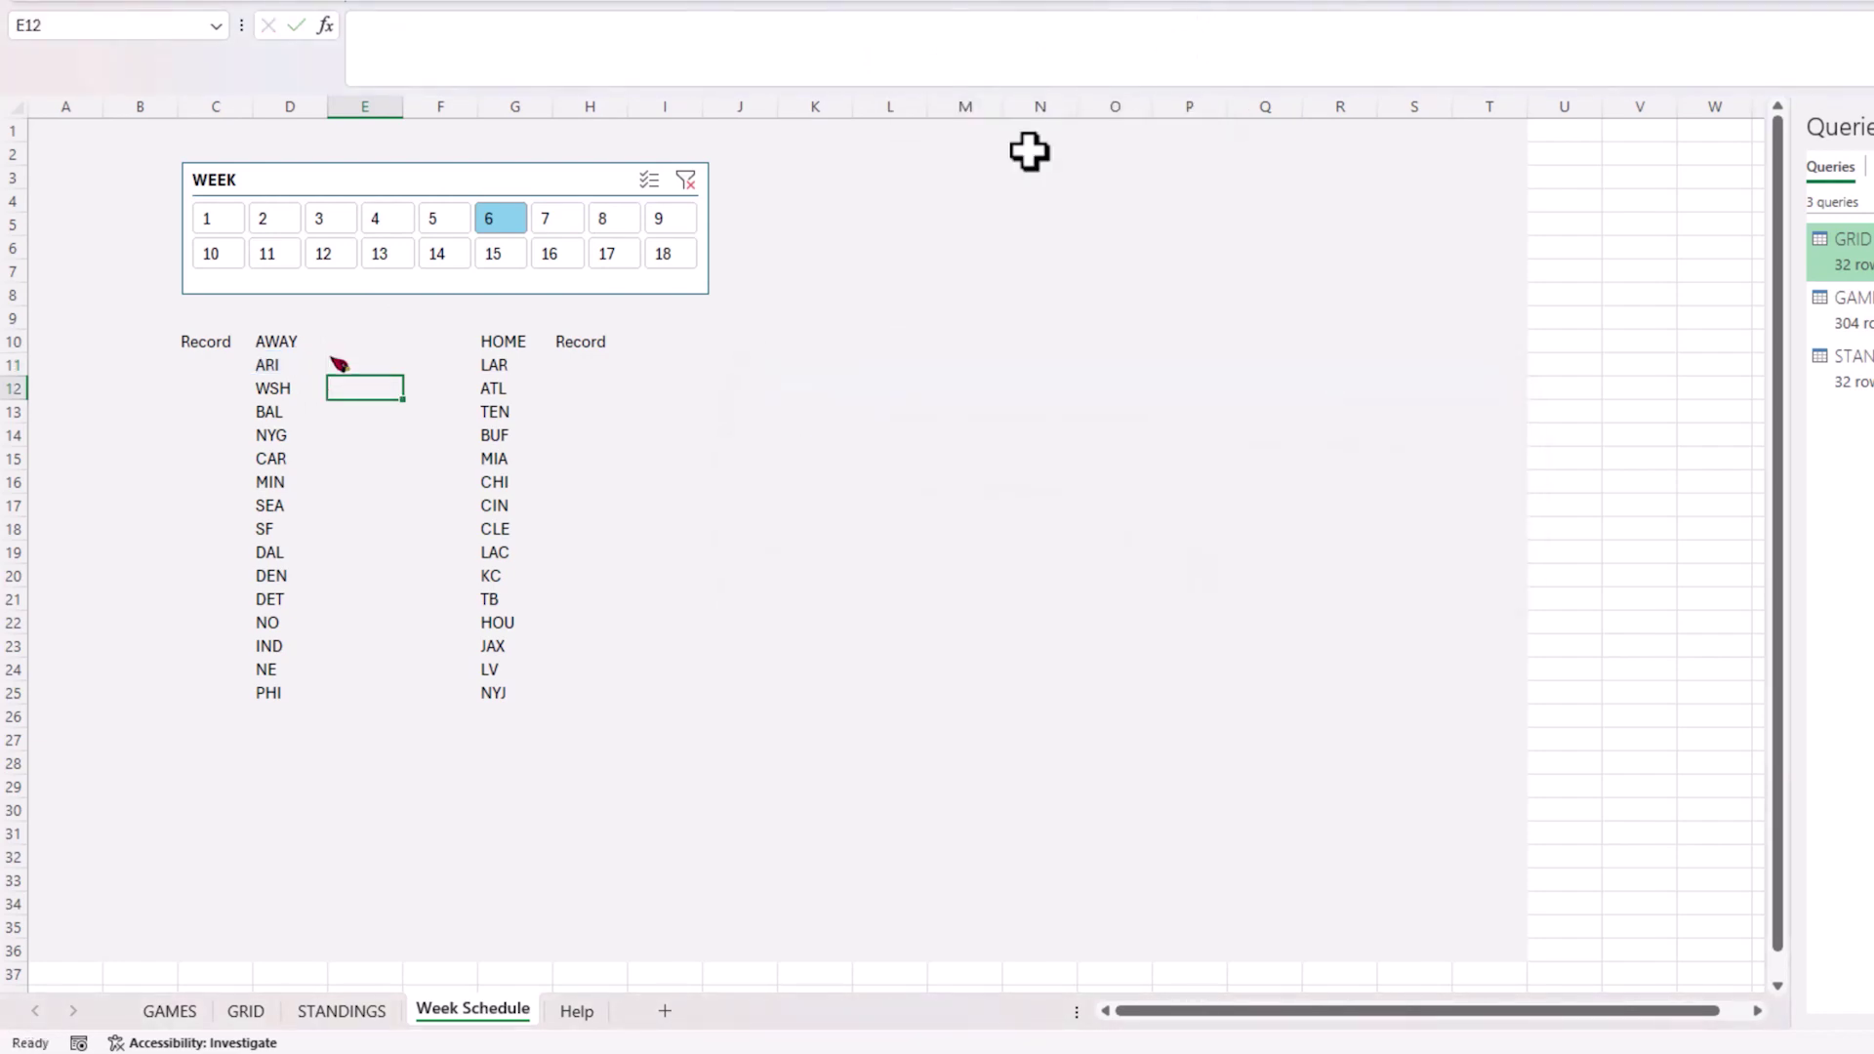
click(391, 364)
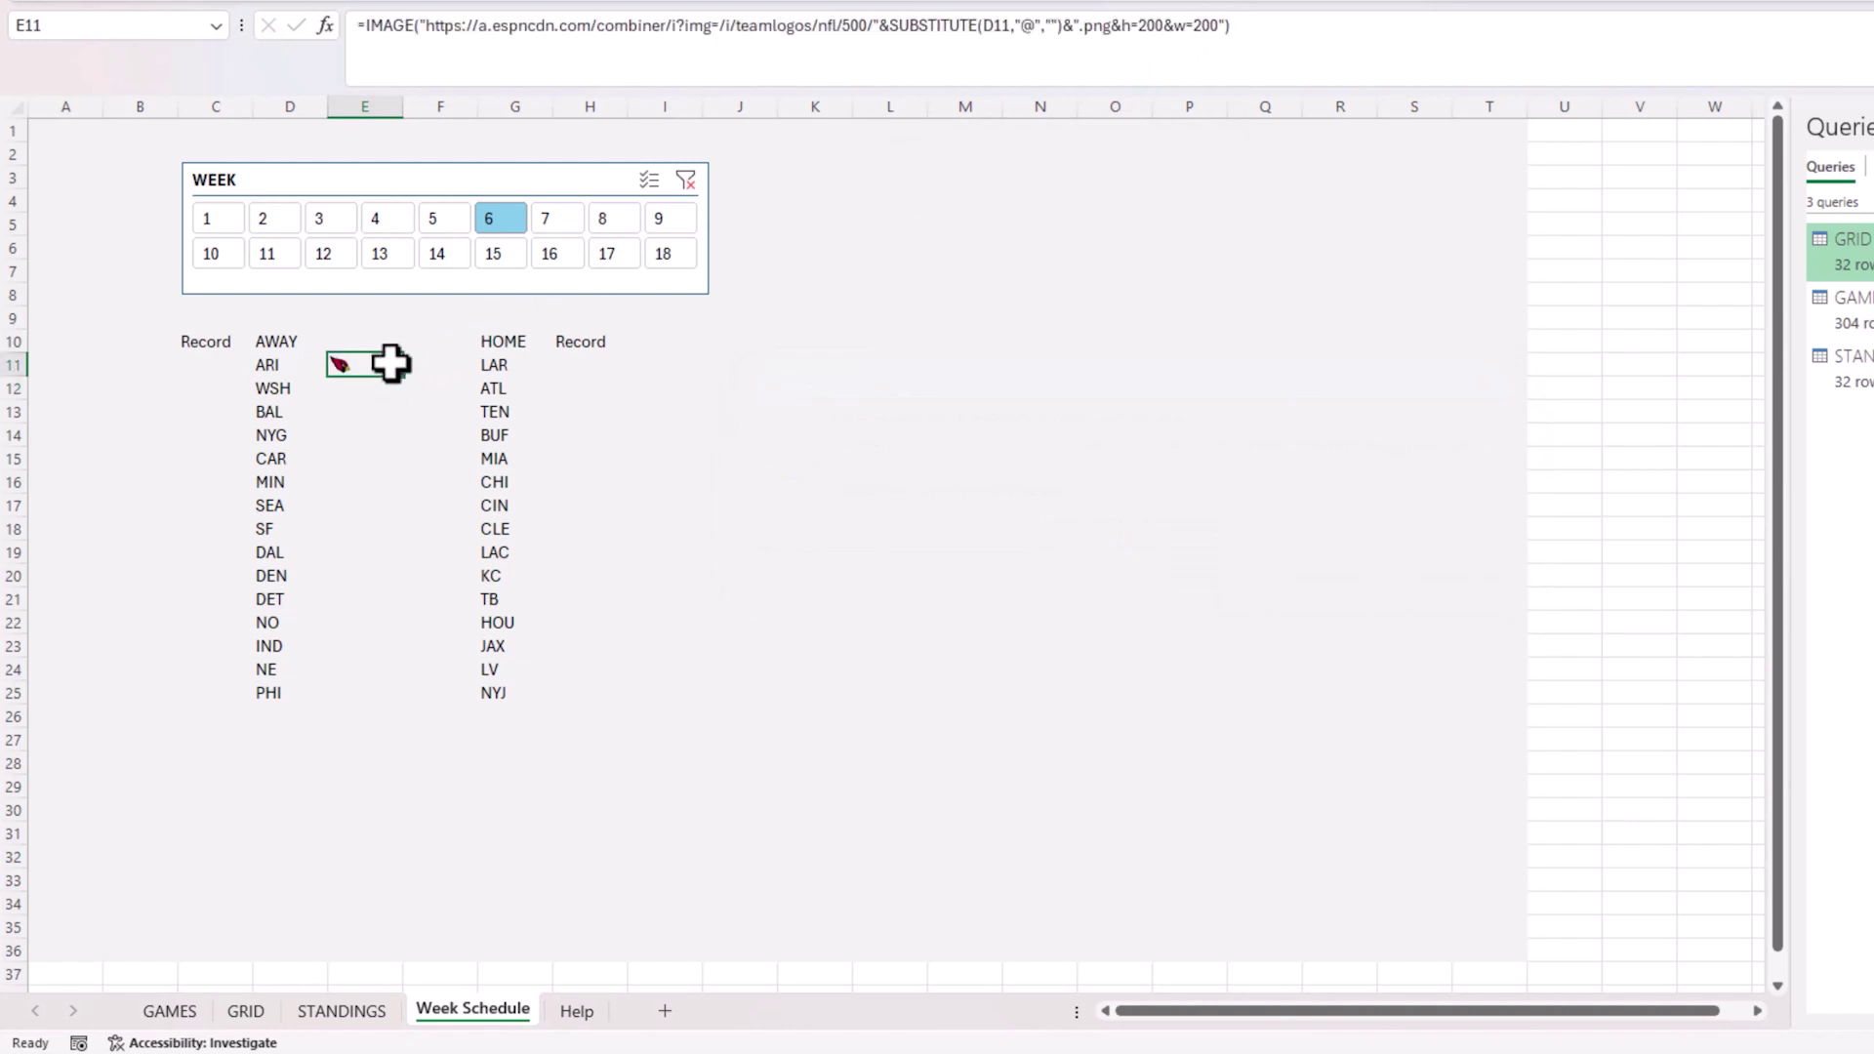
click(1256, 27)
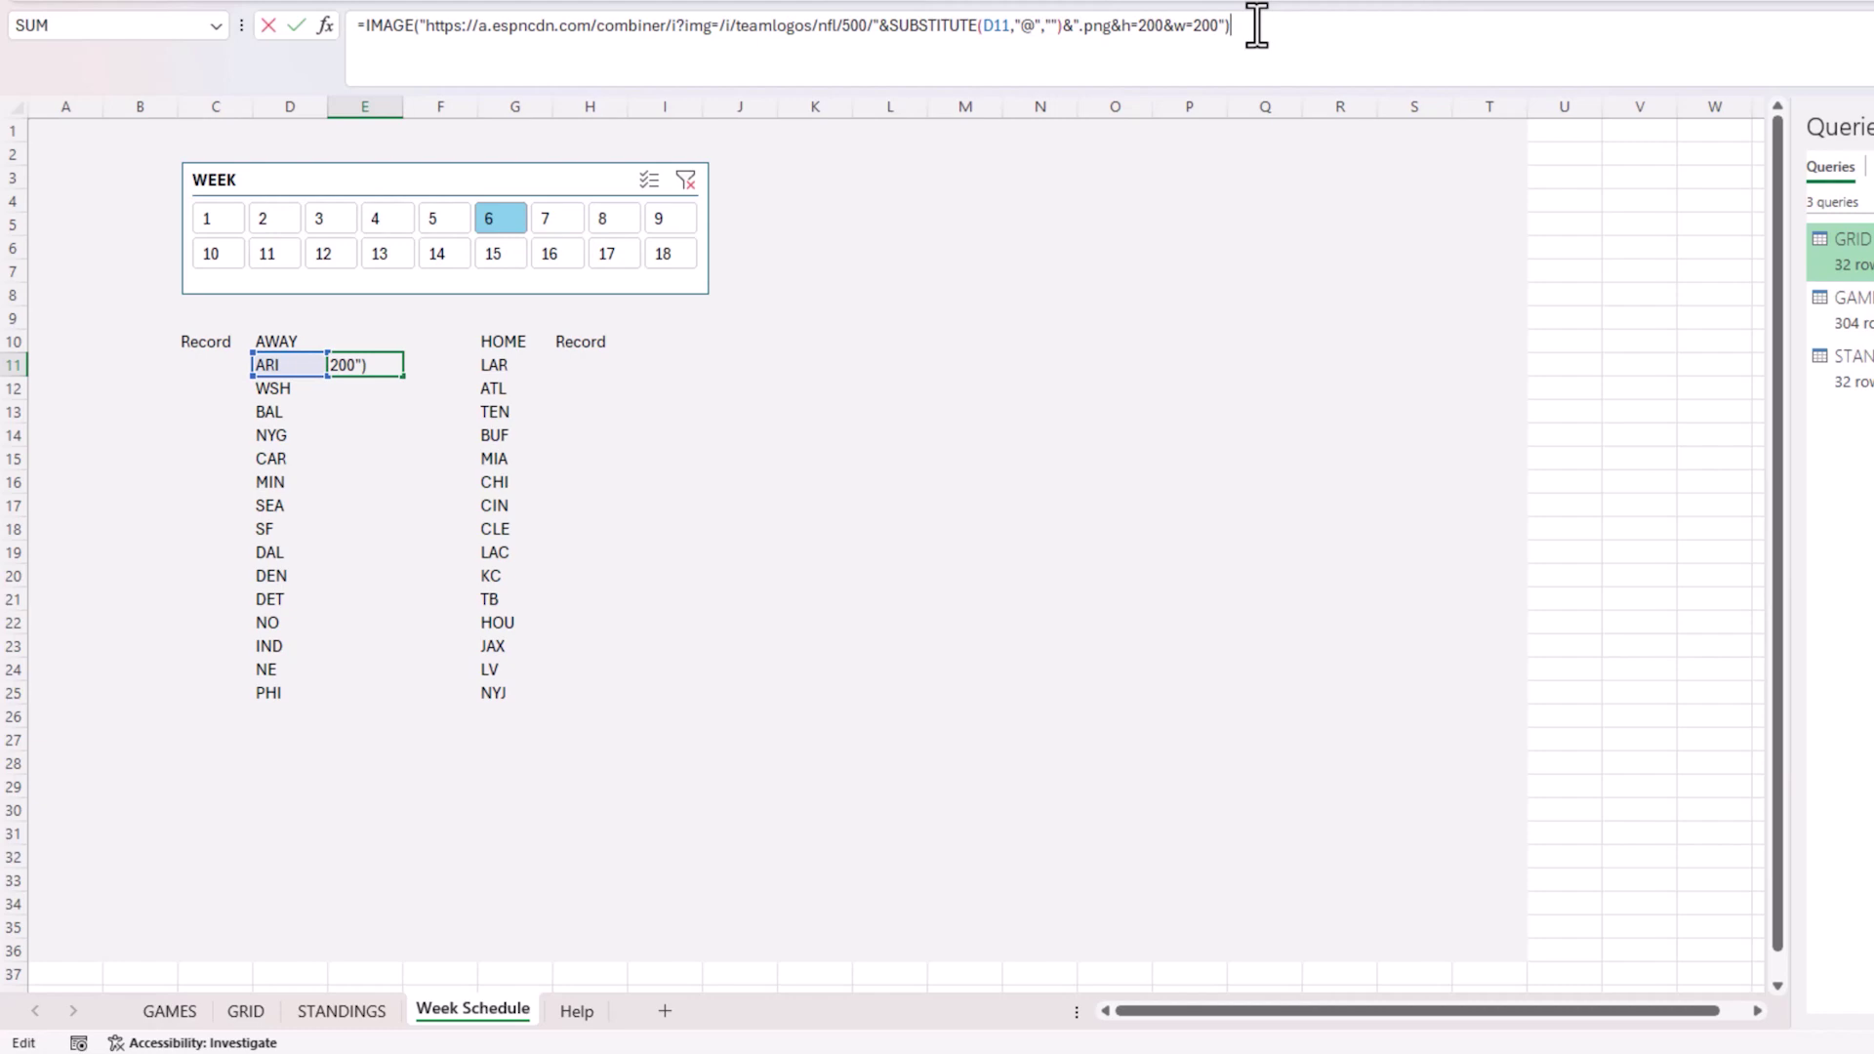
key(Escape)
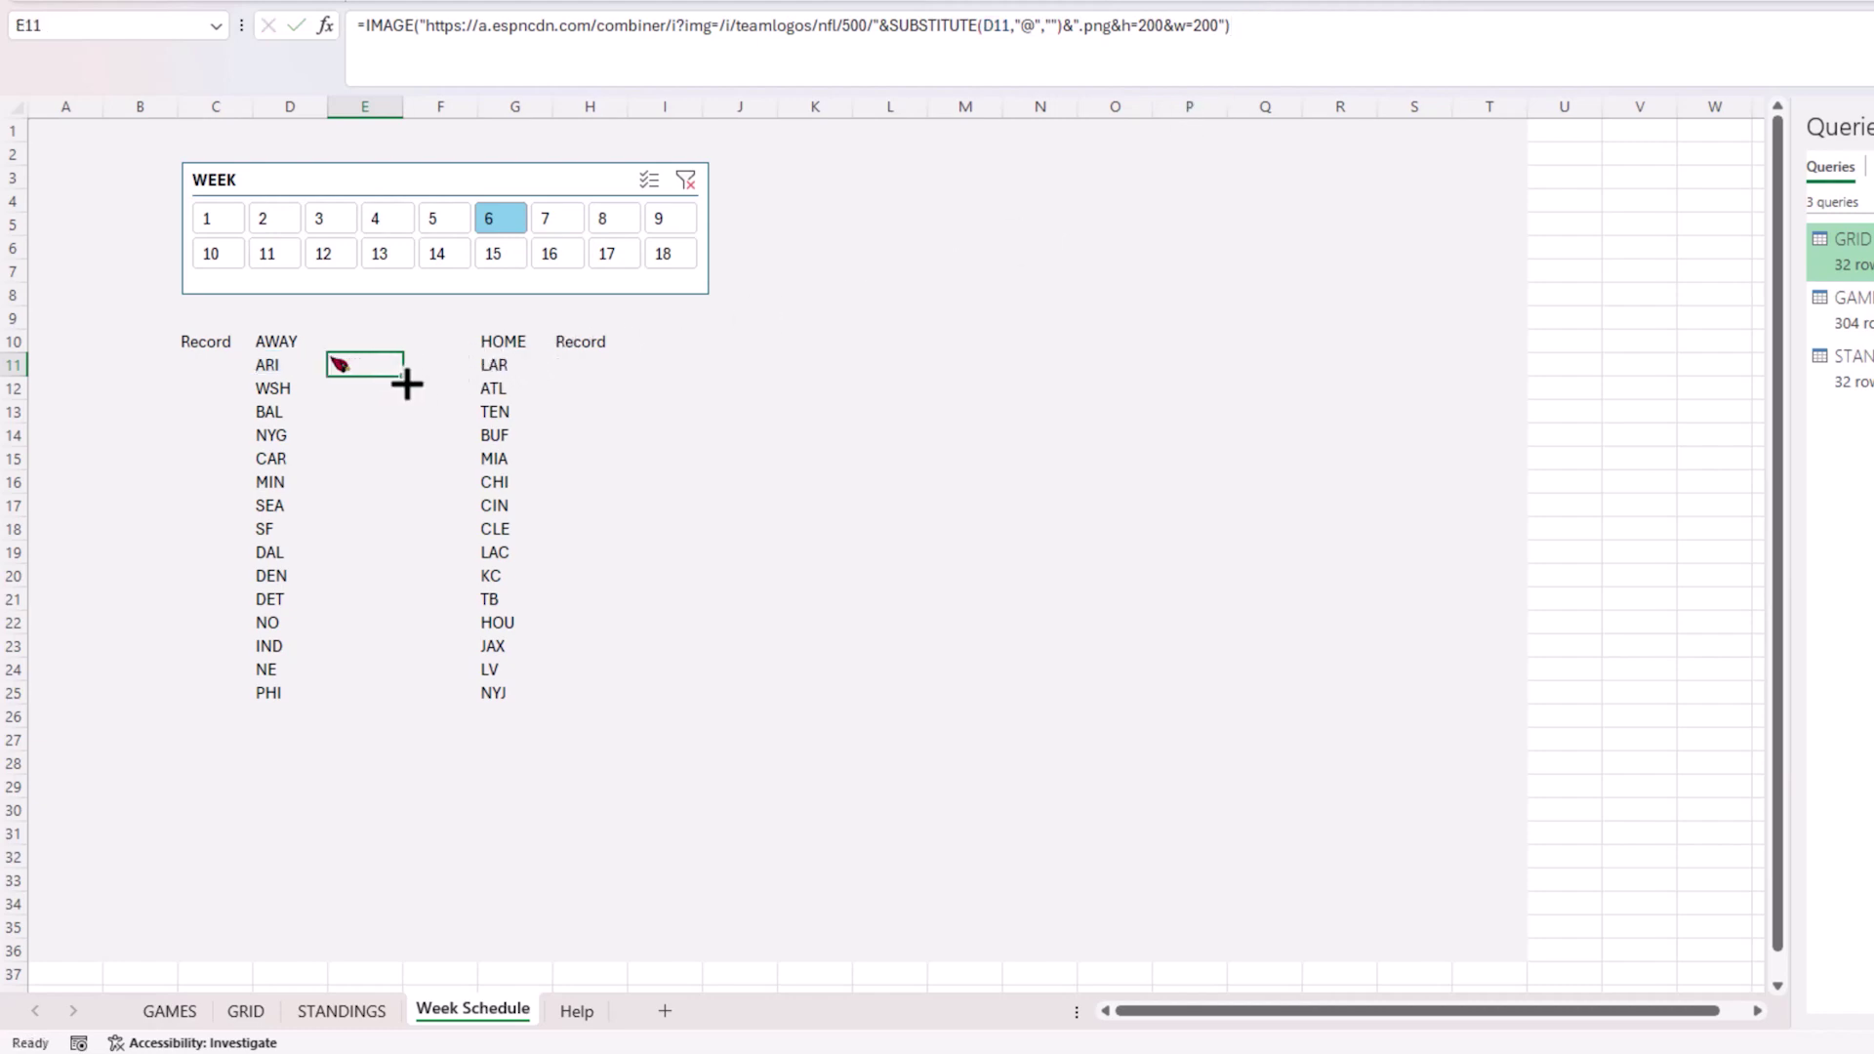
- Make the E11 logo formula reference D11# so all 15 away logos spill
drag(403, 378, 397, 697)
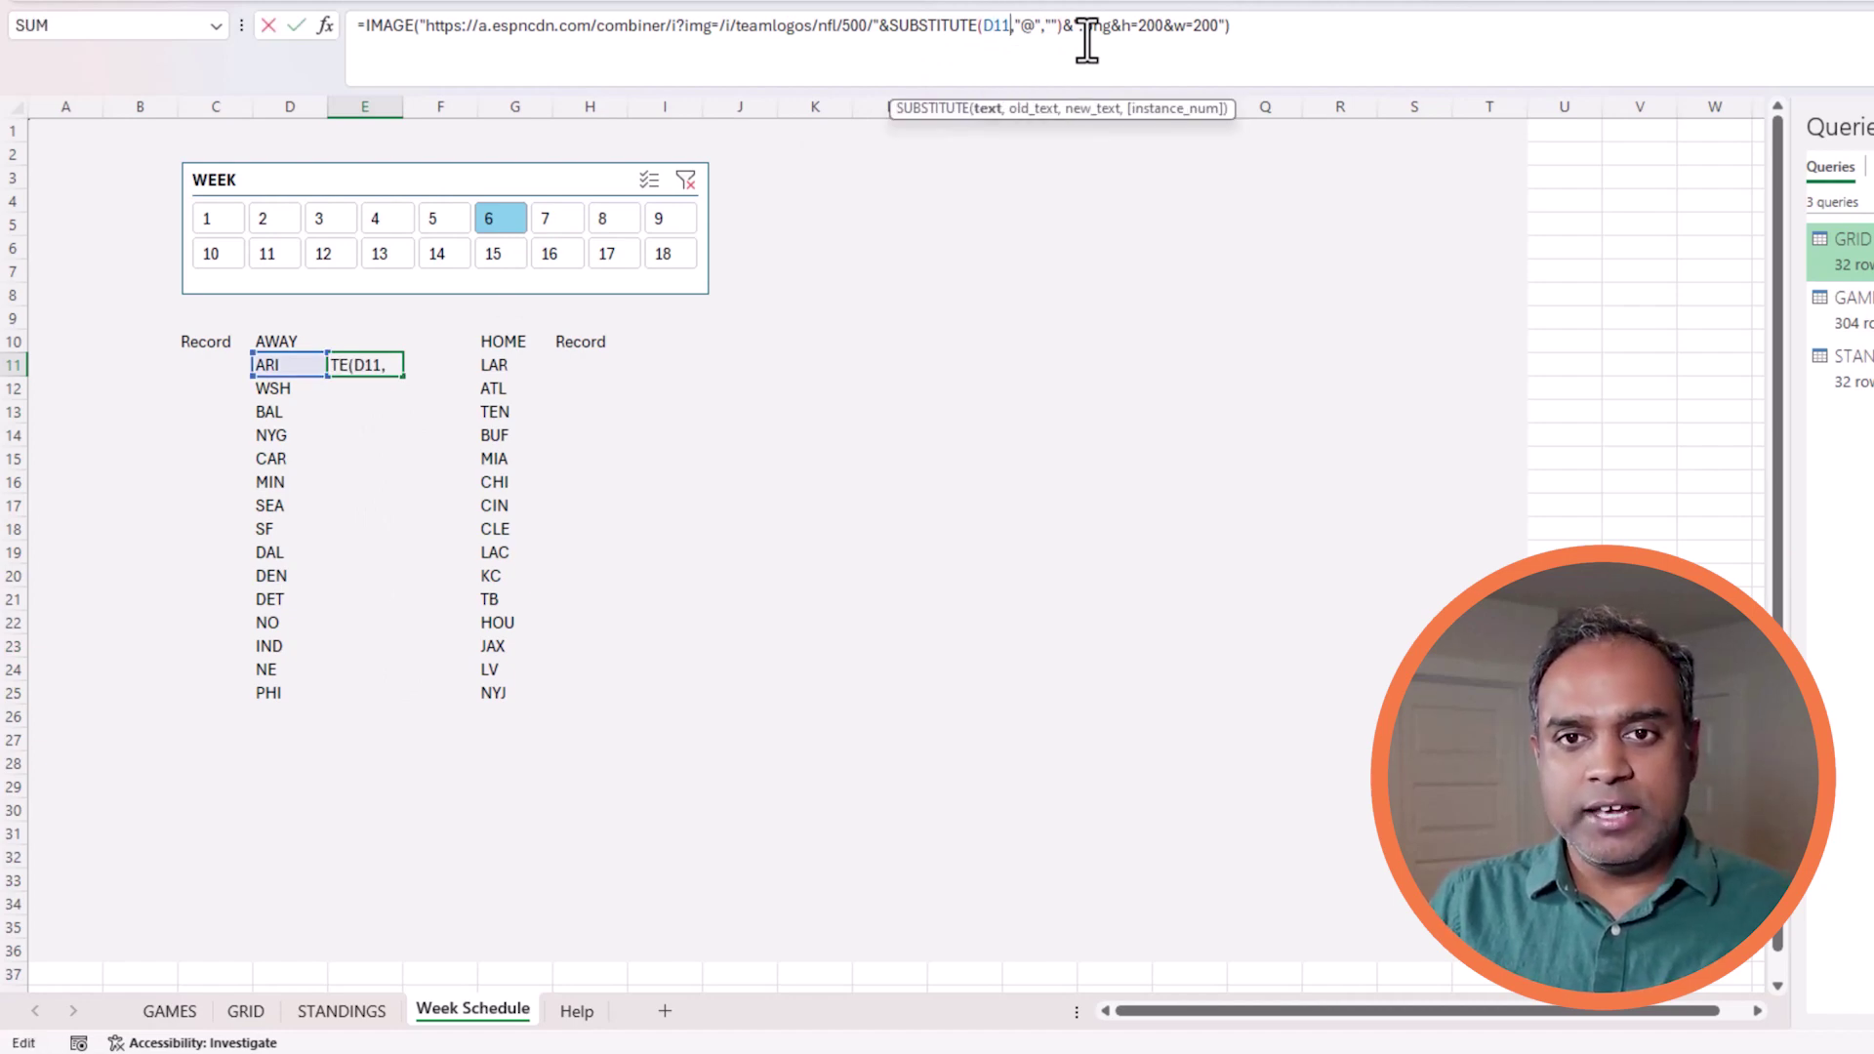
text(#)
key(Return)
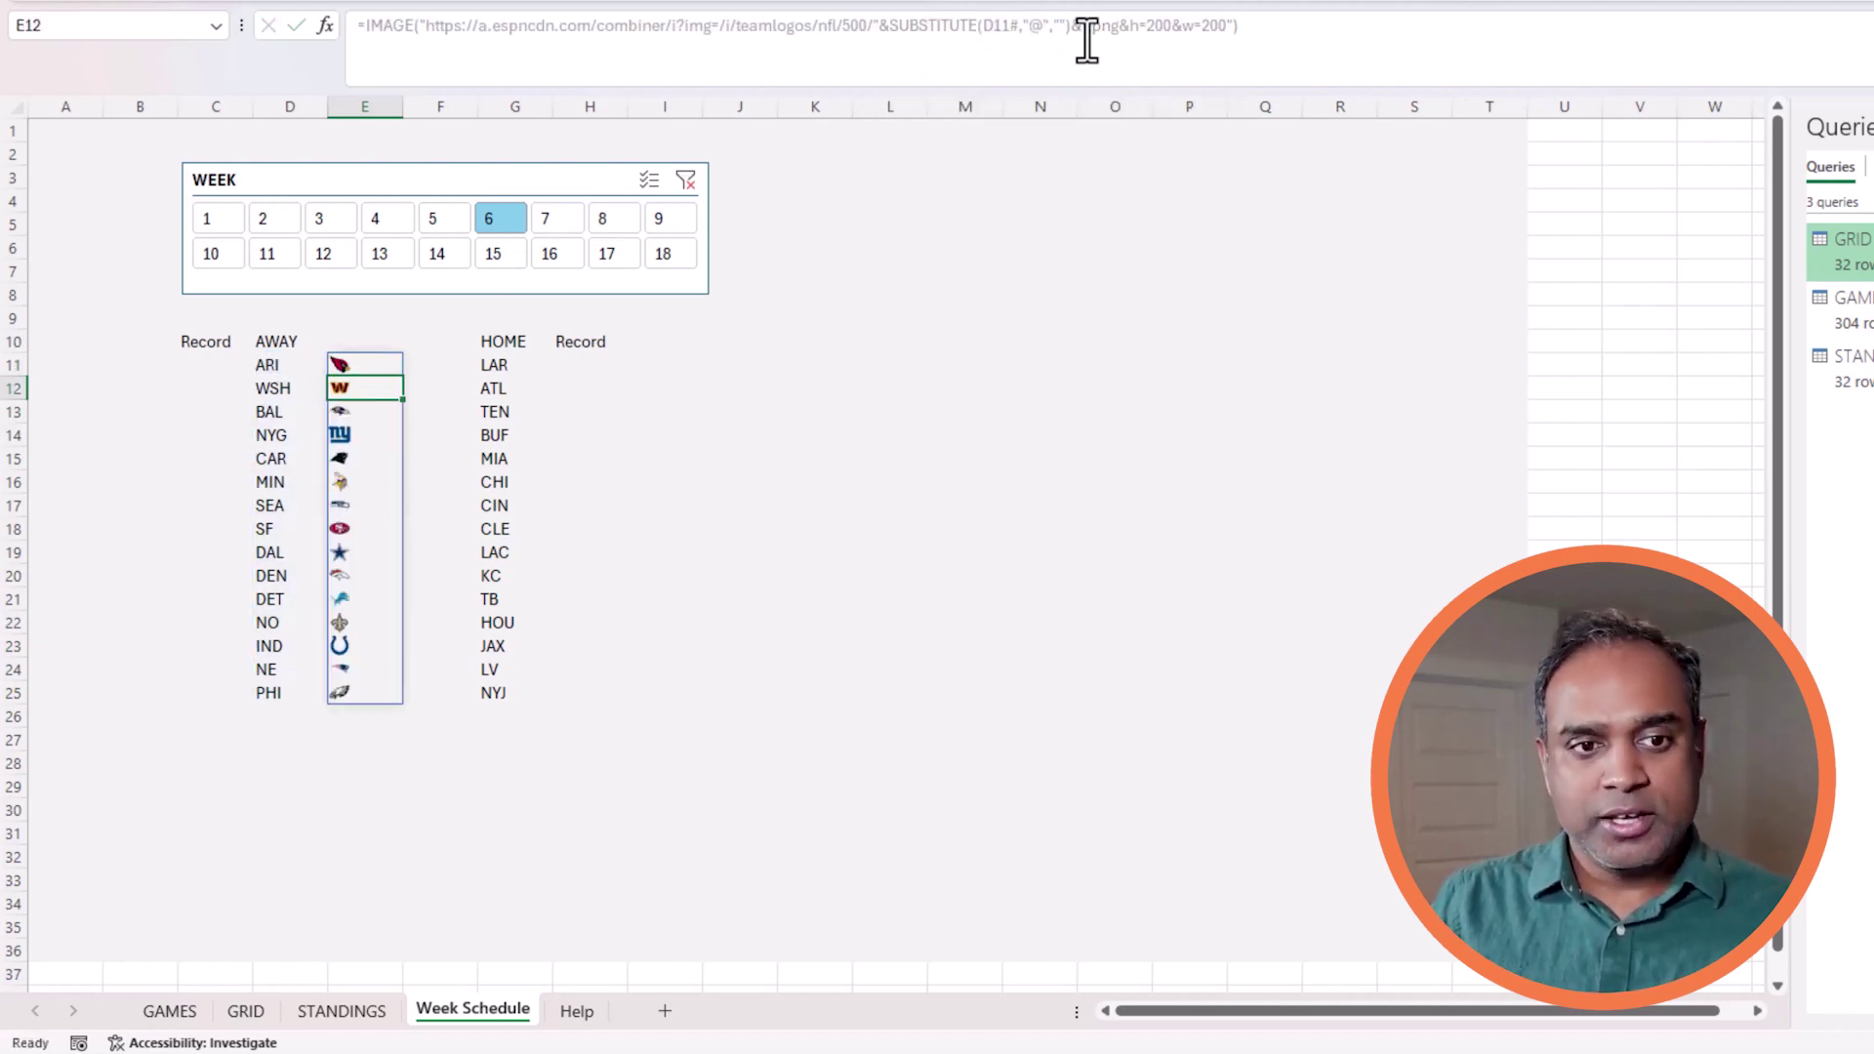
- Copy the logo formula into H11, changing D11# to G11# so 15 home logos spill
click(381, 371)
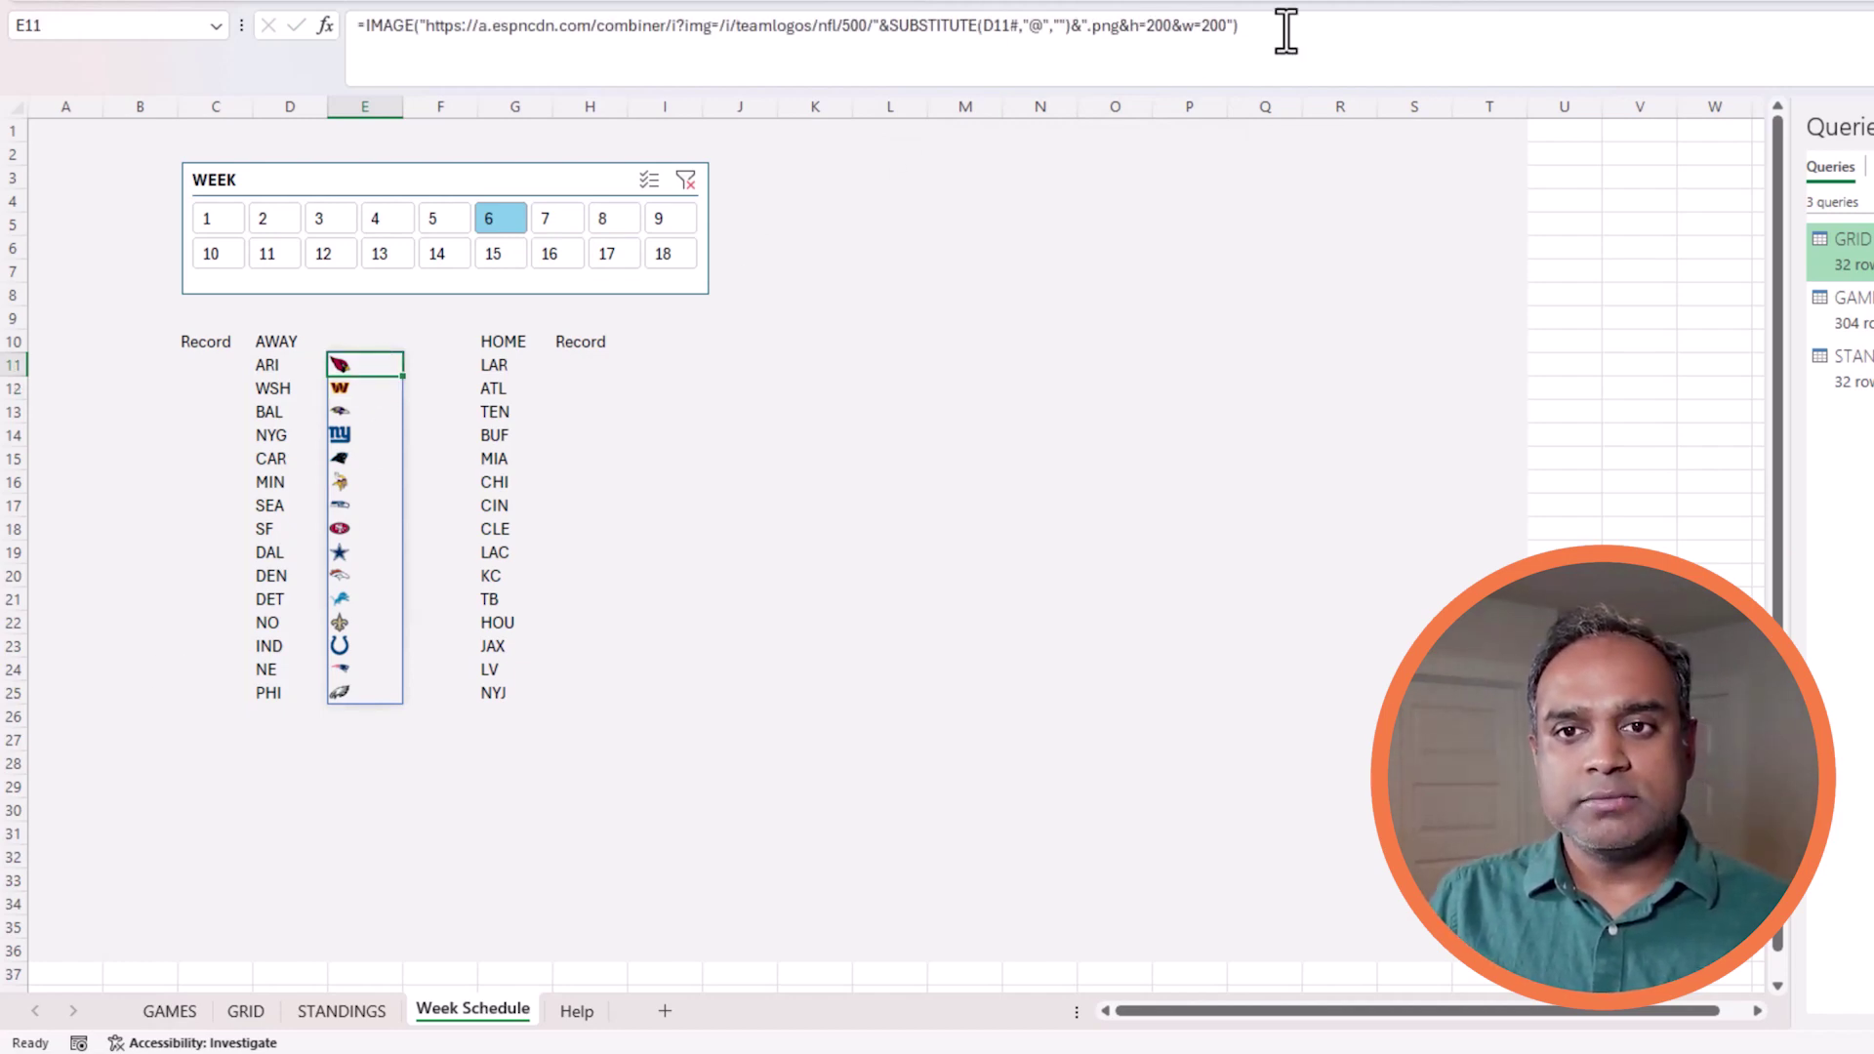
drag(1286, 31, 293, 15)
key(ctrl+c)
key(Escape)
click(539, 341)
click(558, 367)
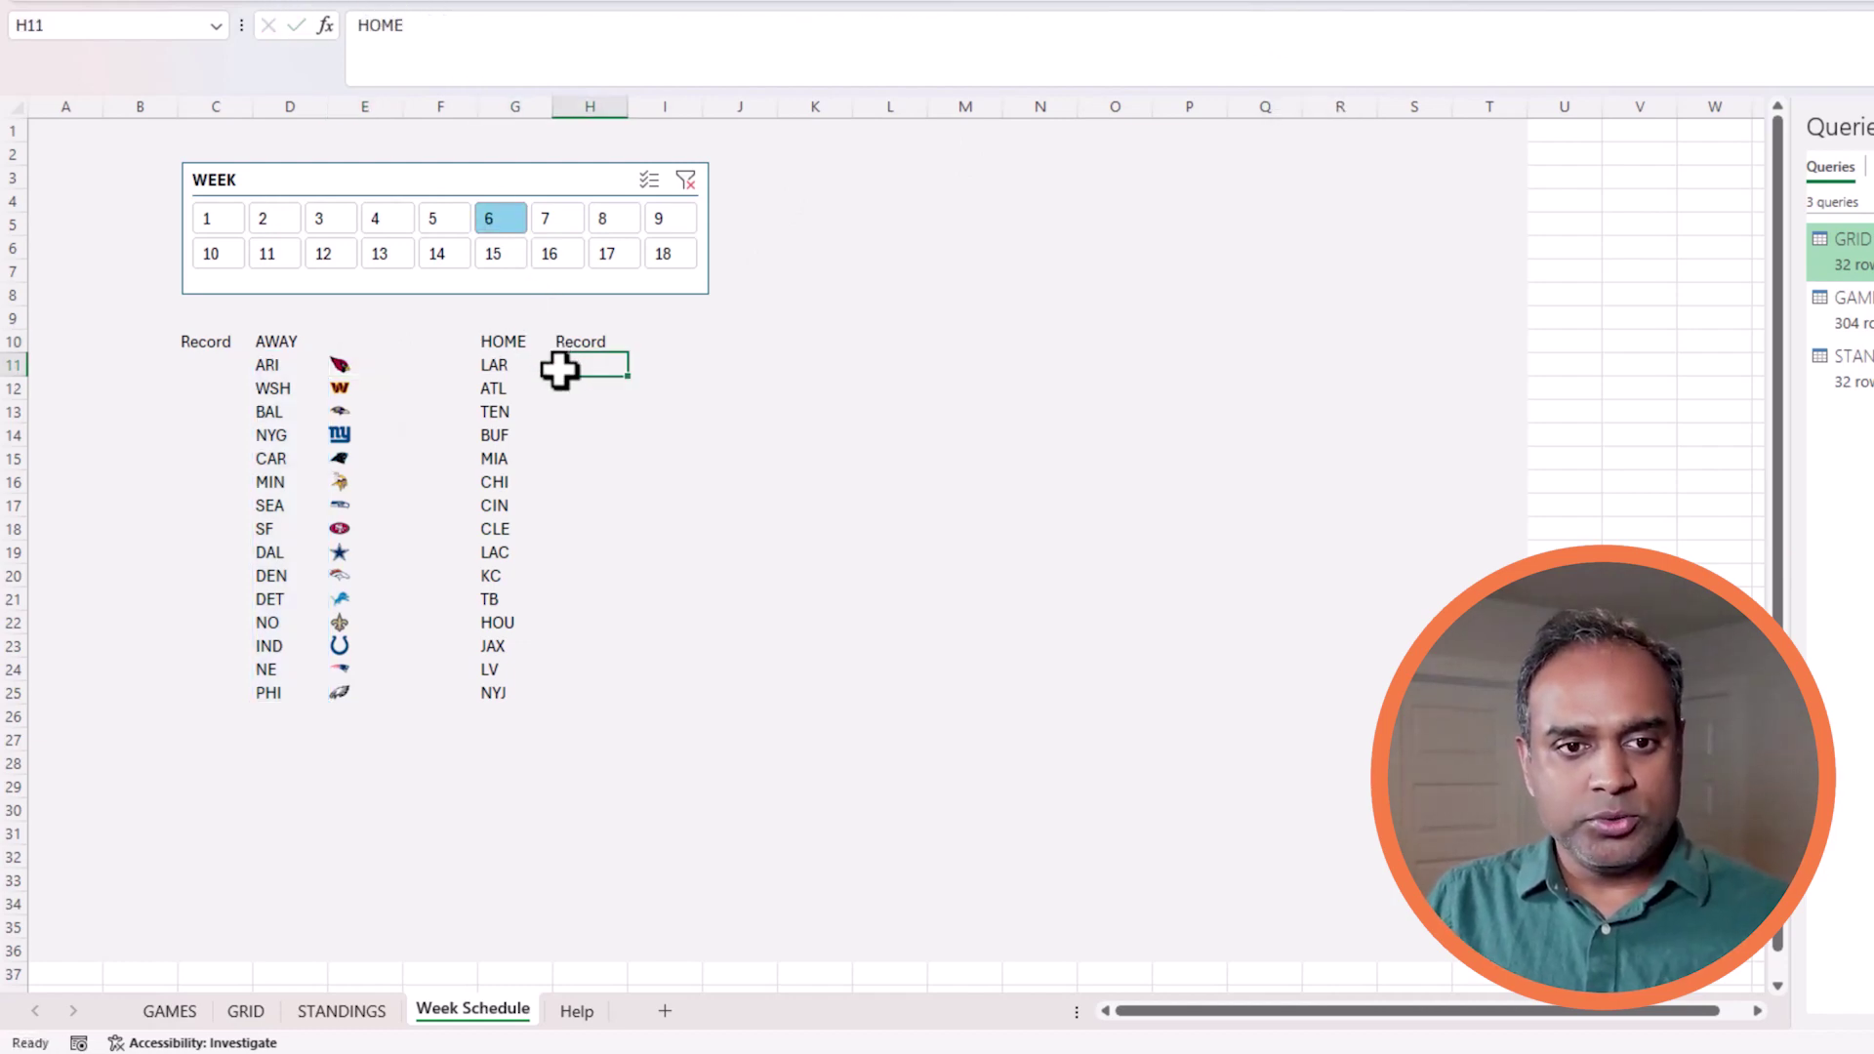
click(501, 49)
key(ctrl+v)
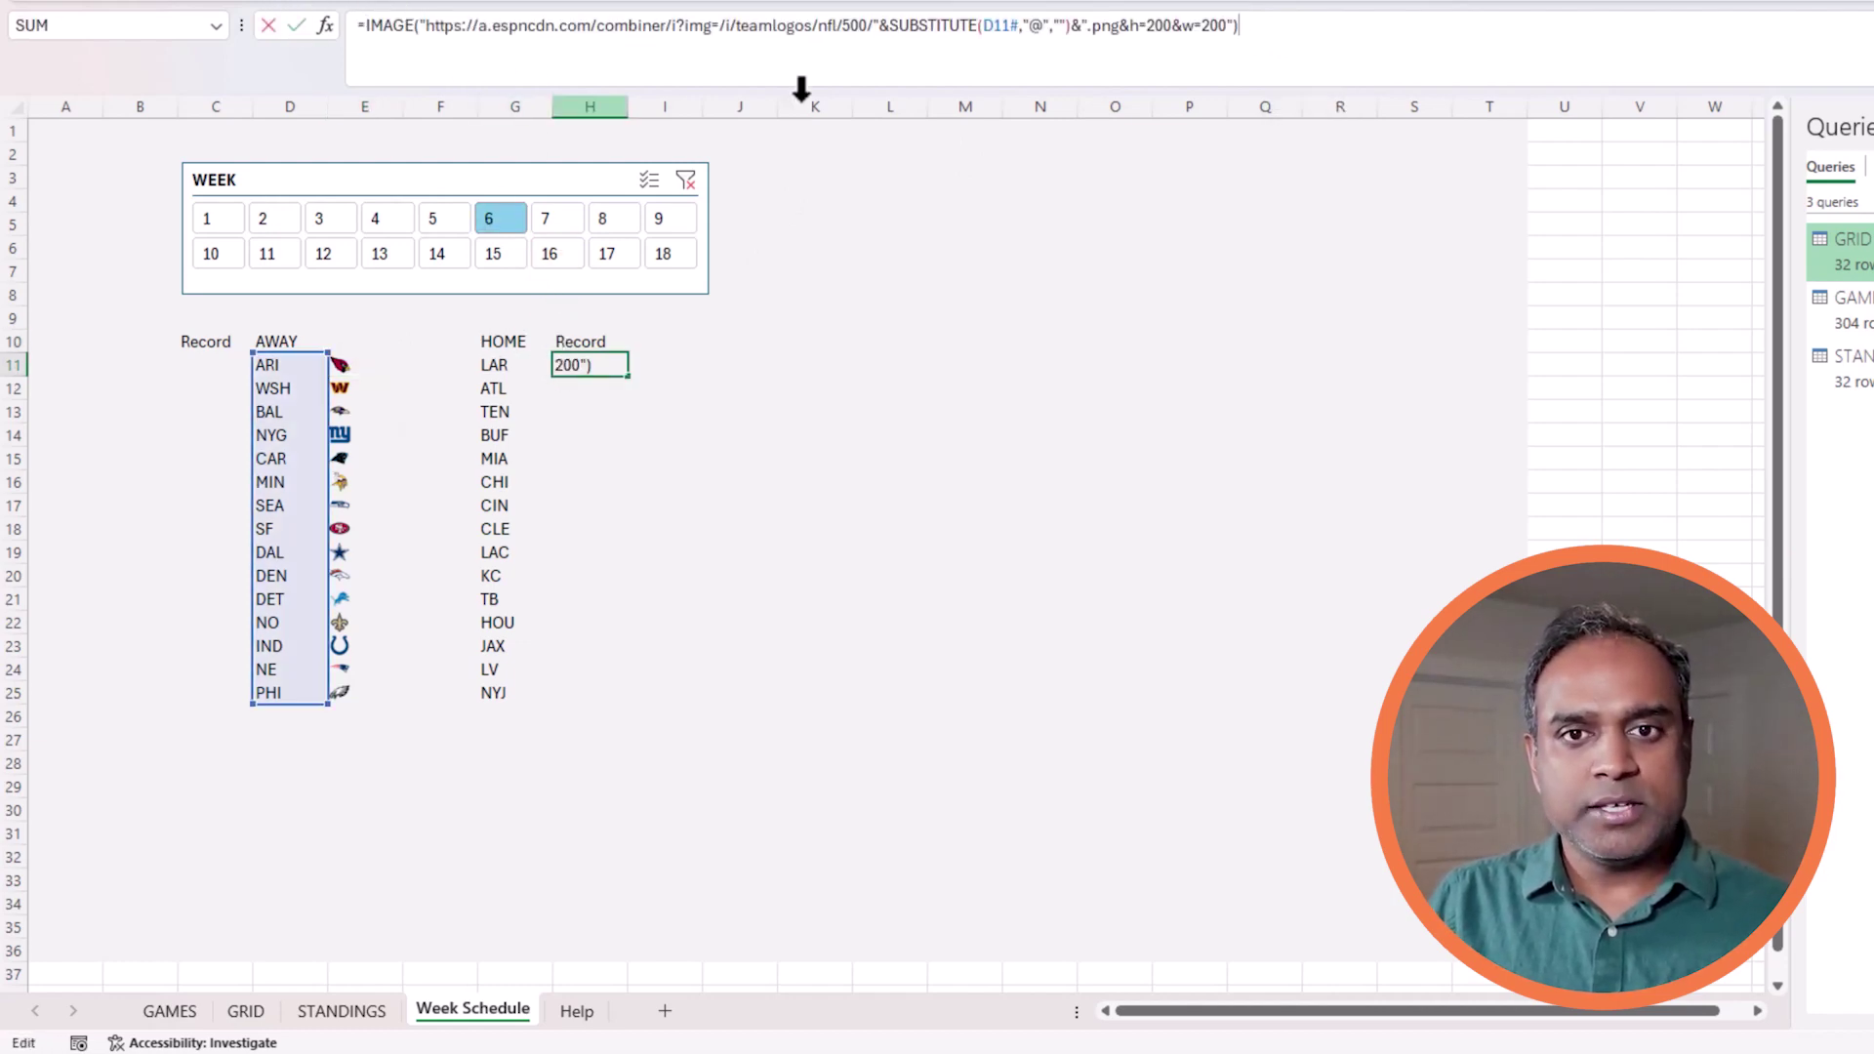
click(1004, 42)
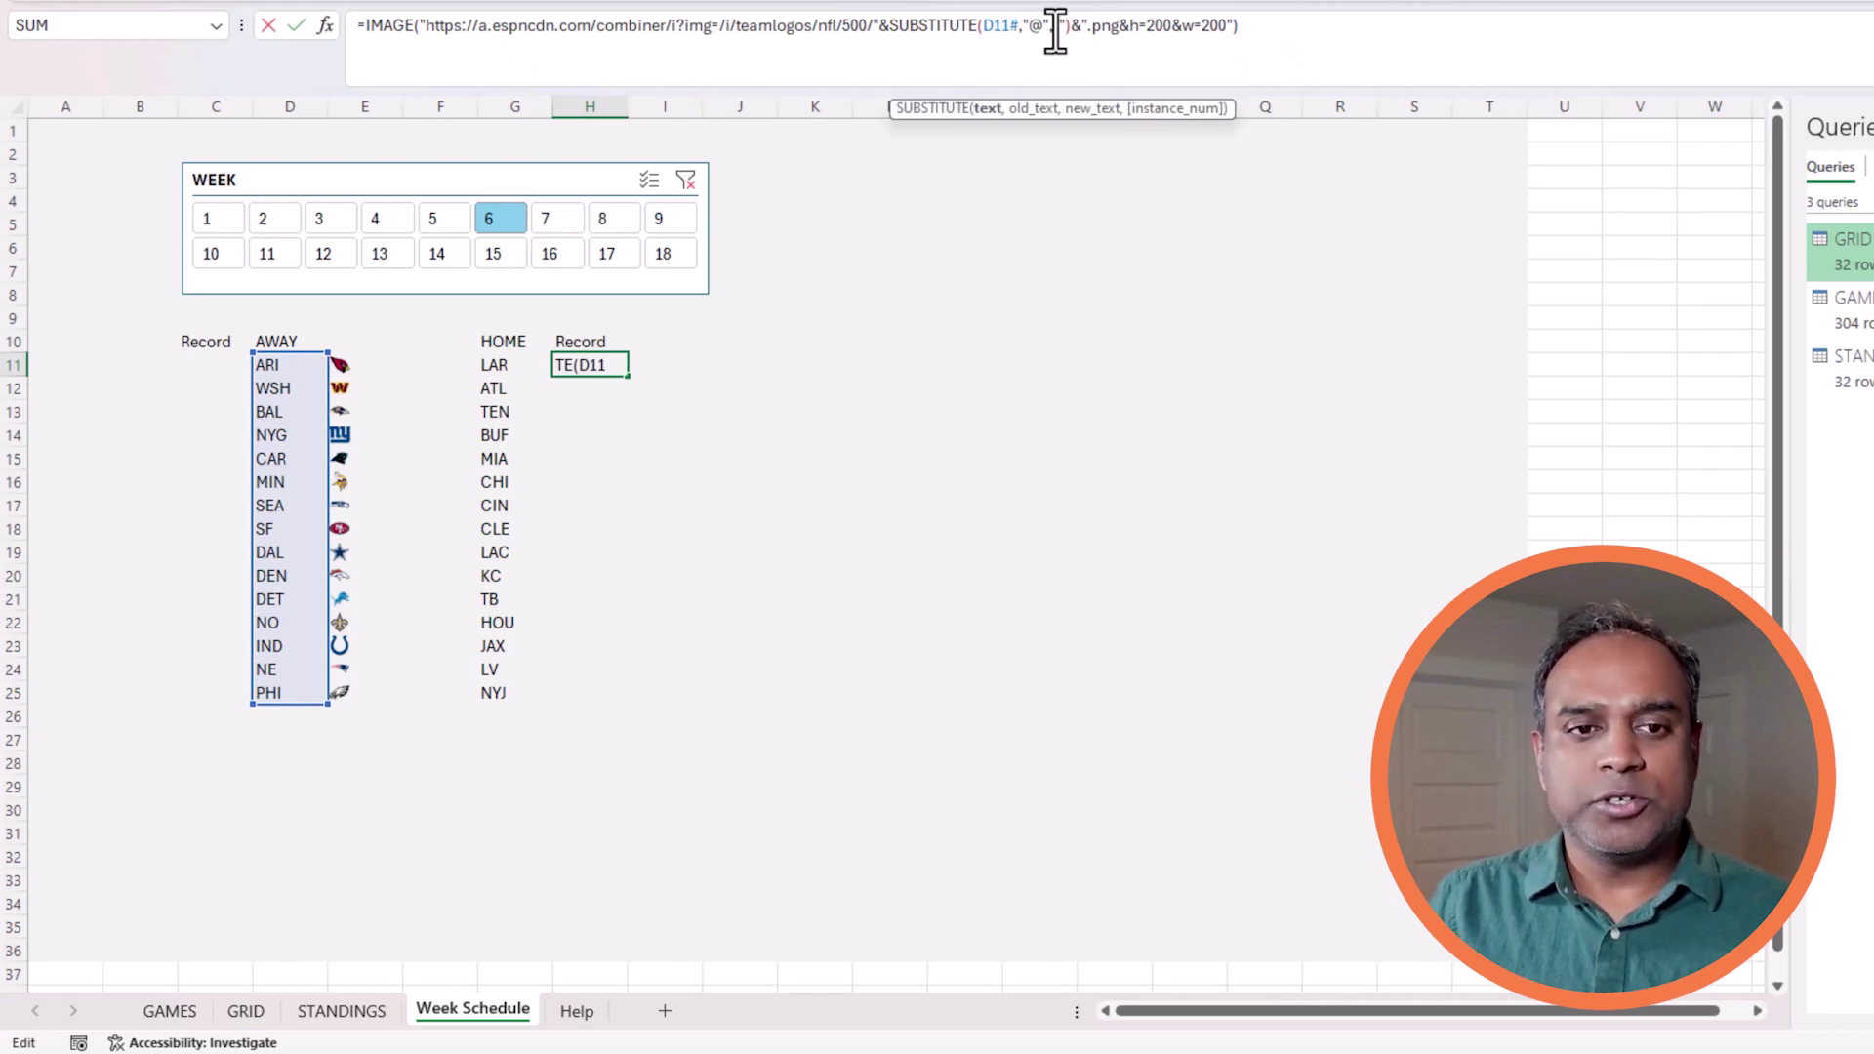
key(Delete)
text(G)
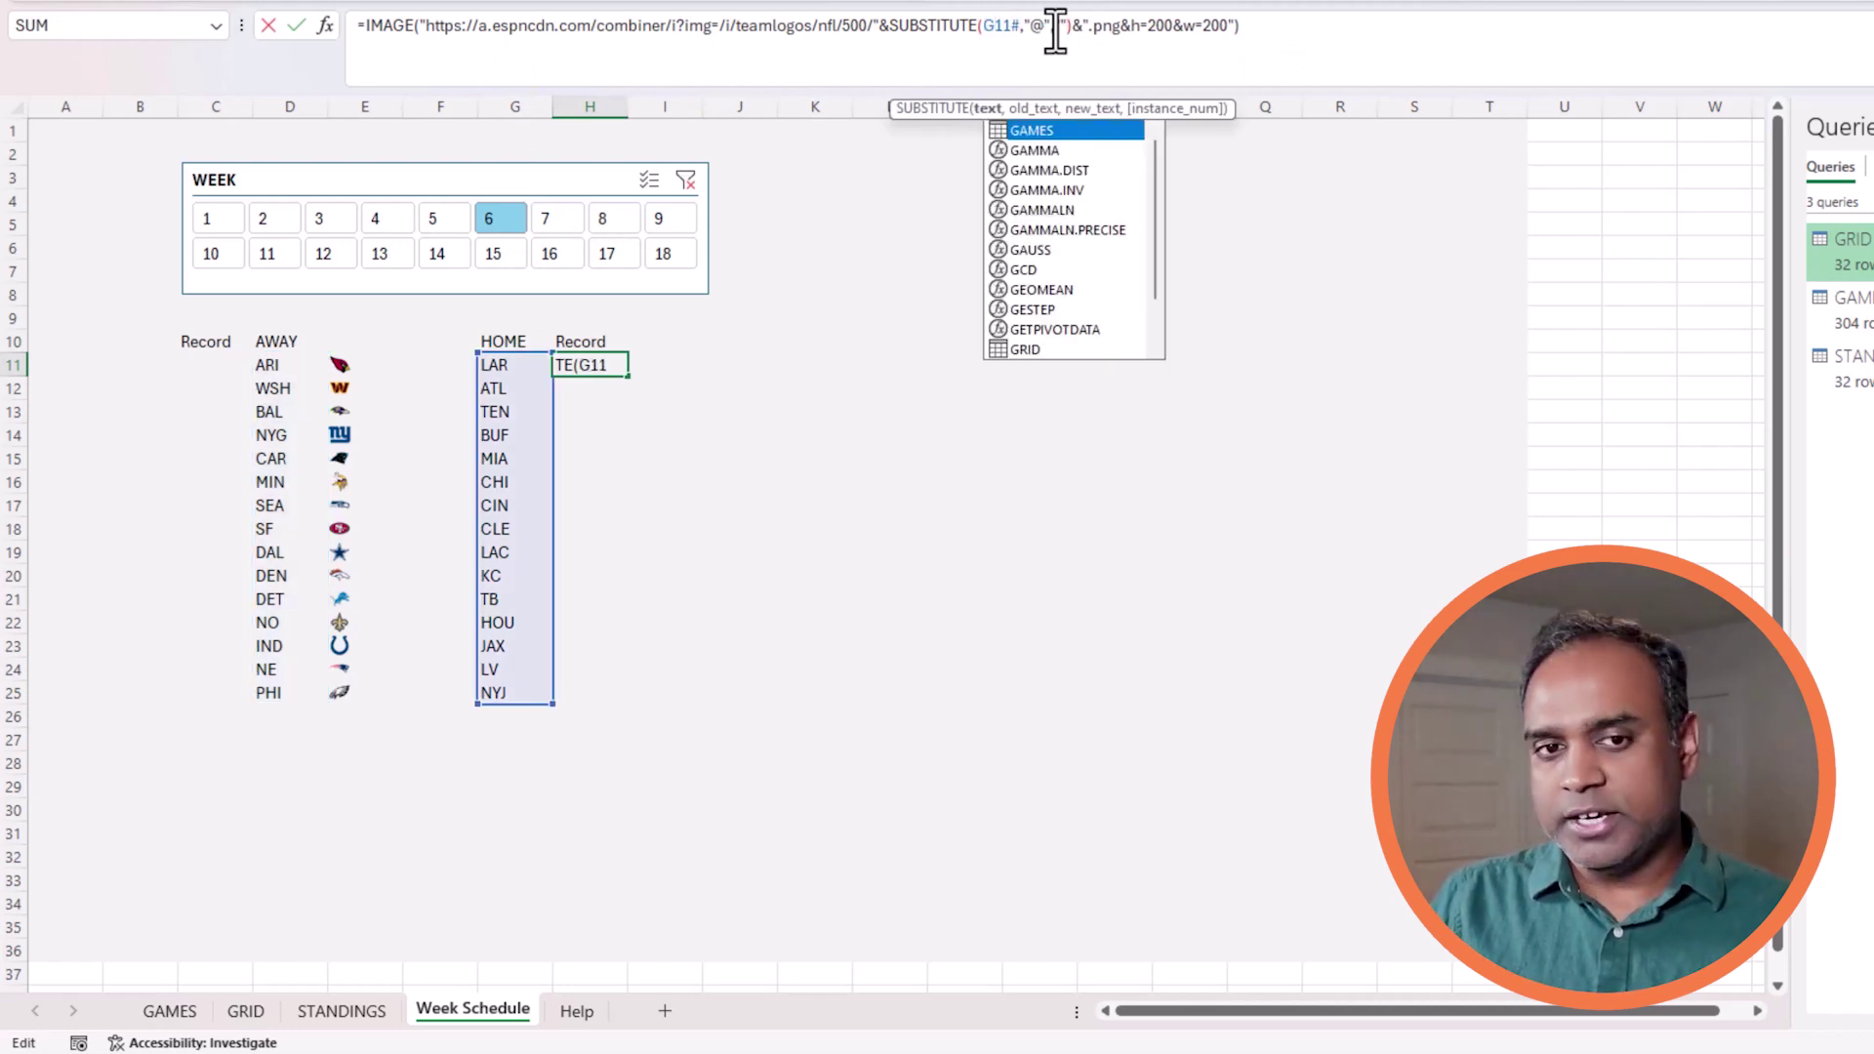
key(Return)
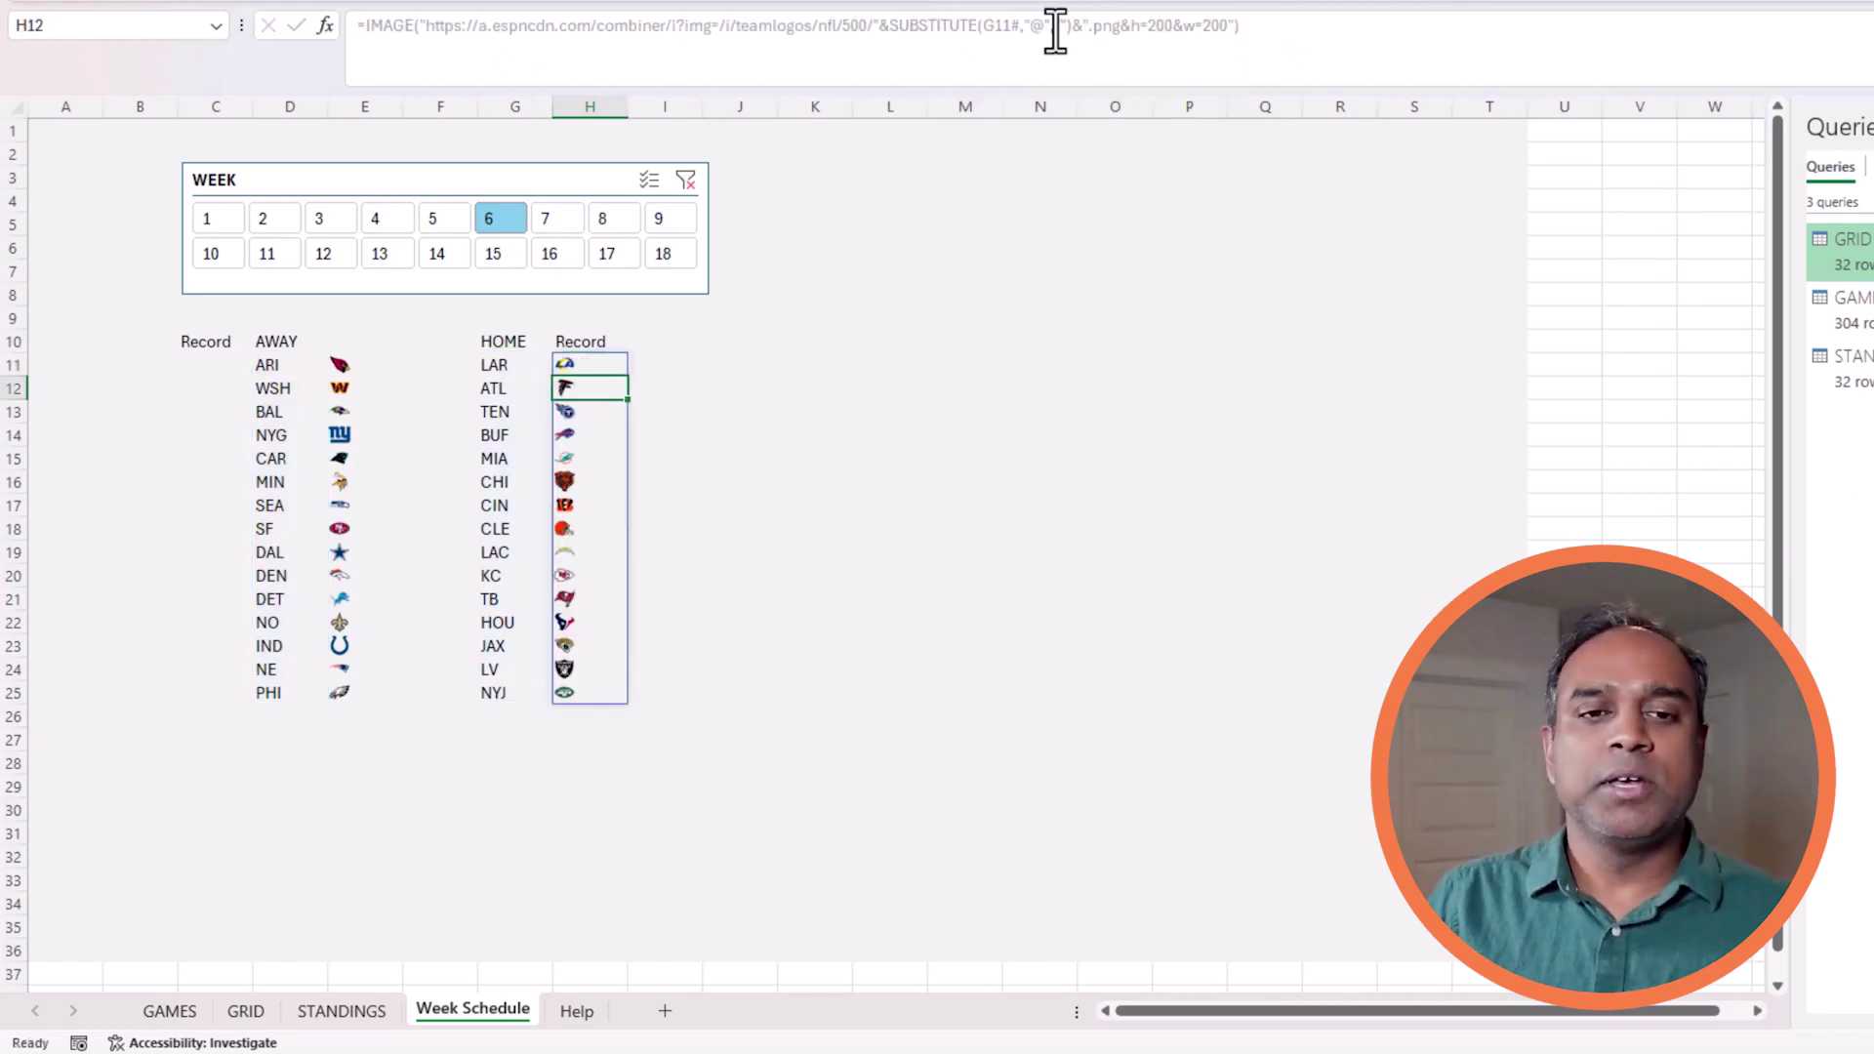
scroll(423, 887, up, 3)
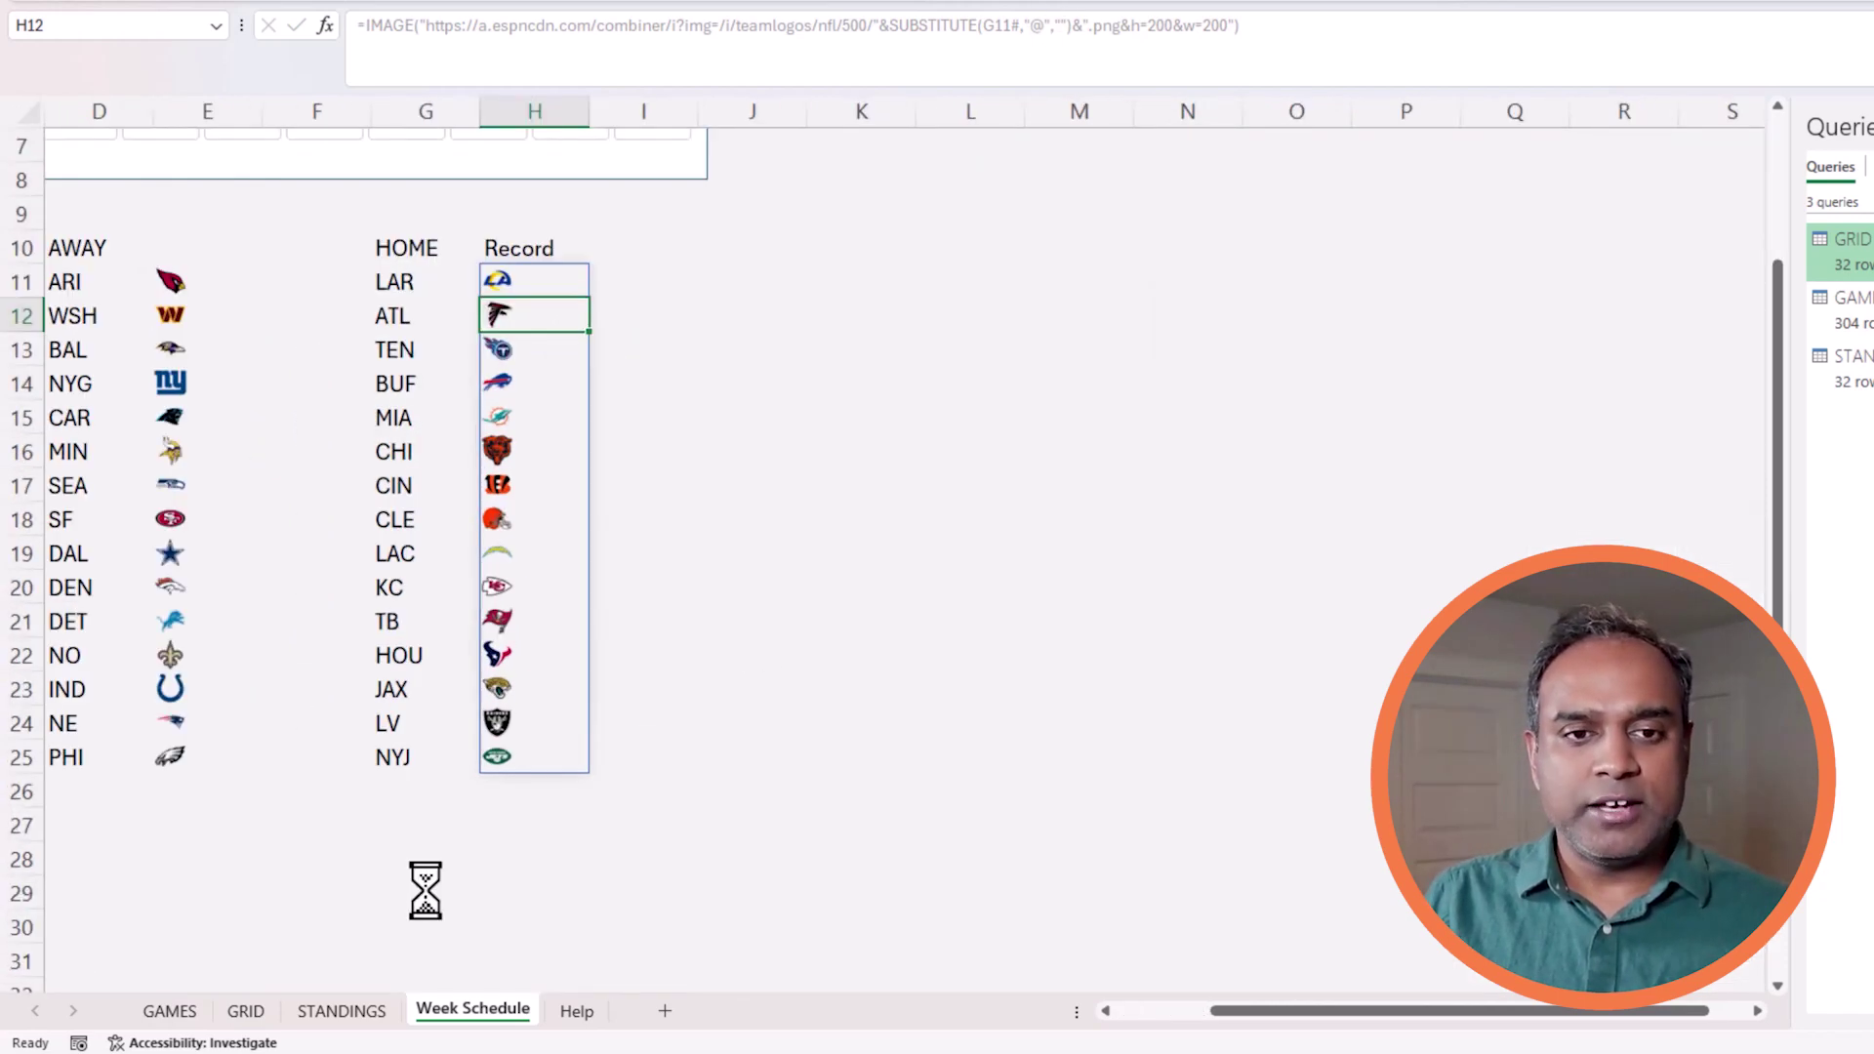
- Copy H11's home logo IMAGE formula into F11 so the home logos spill there
drag(1319, 1004, 1181, 1005)
scroll(956, 730, up, 2)
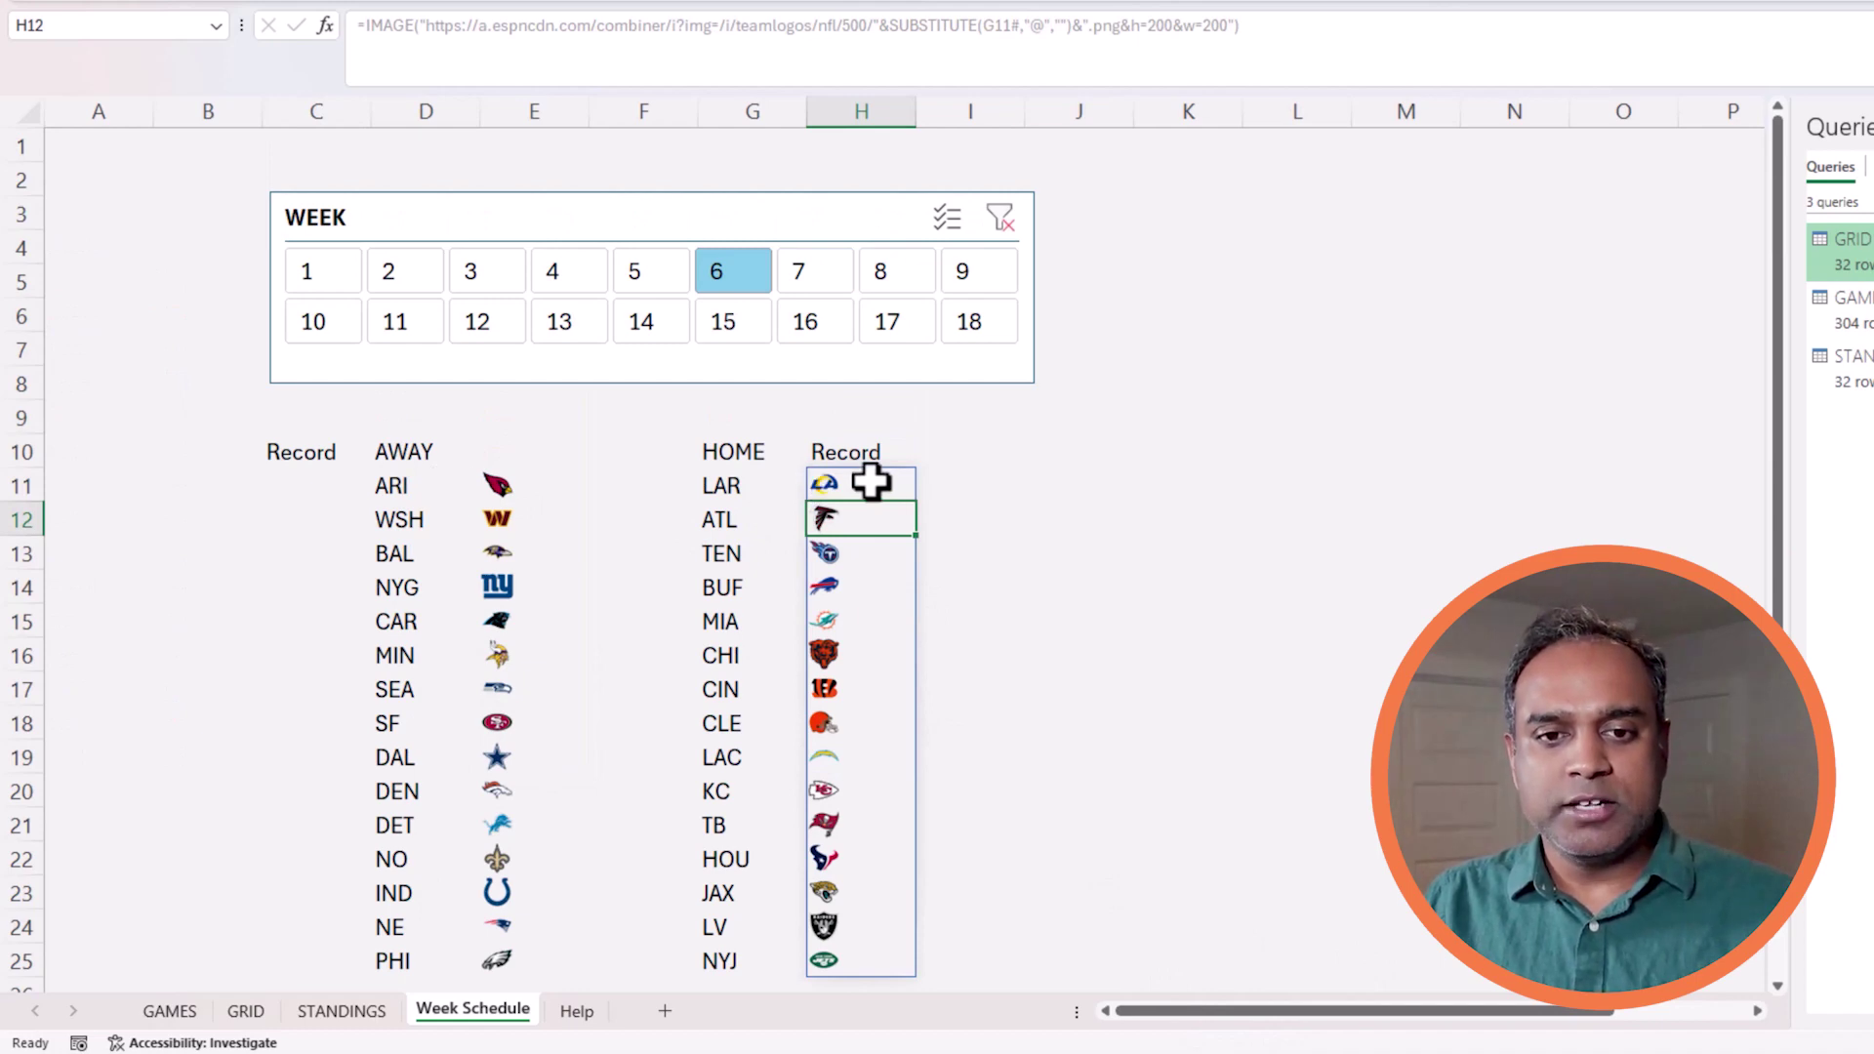
click(902, 497)
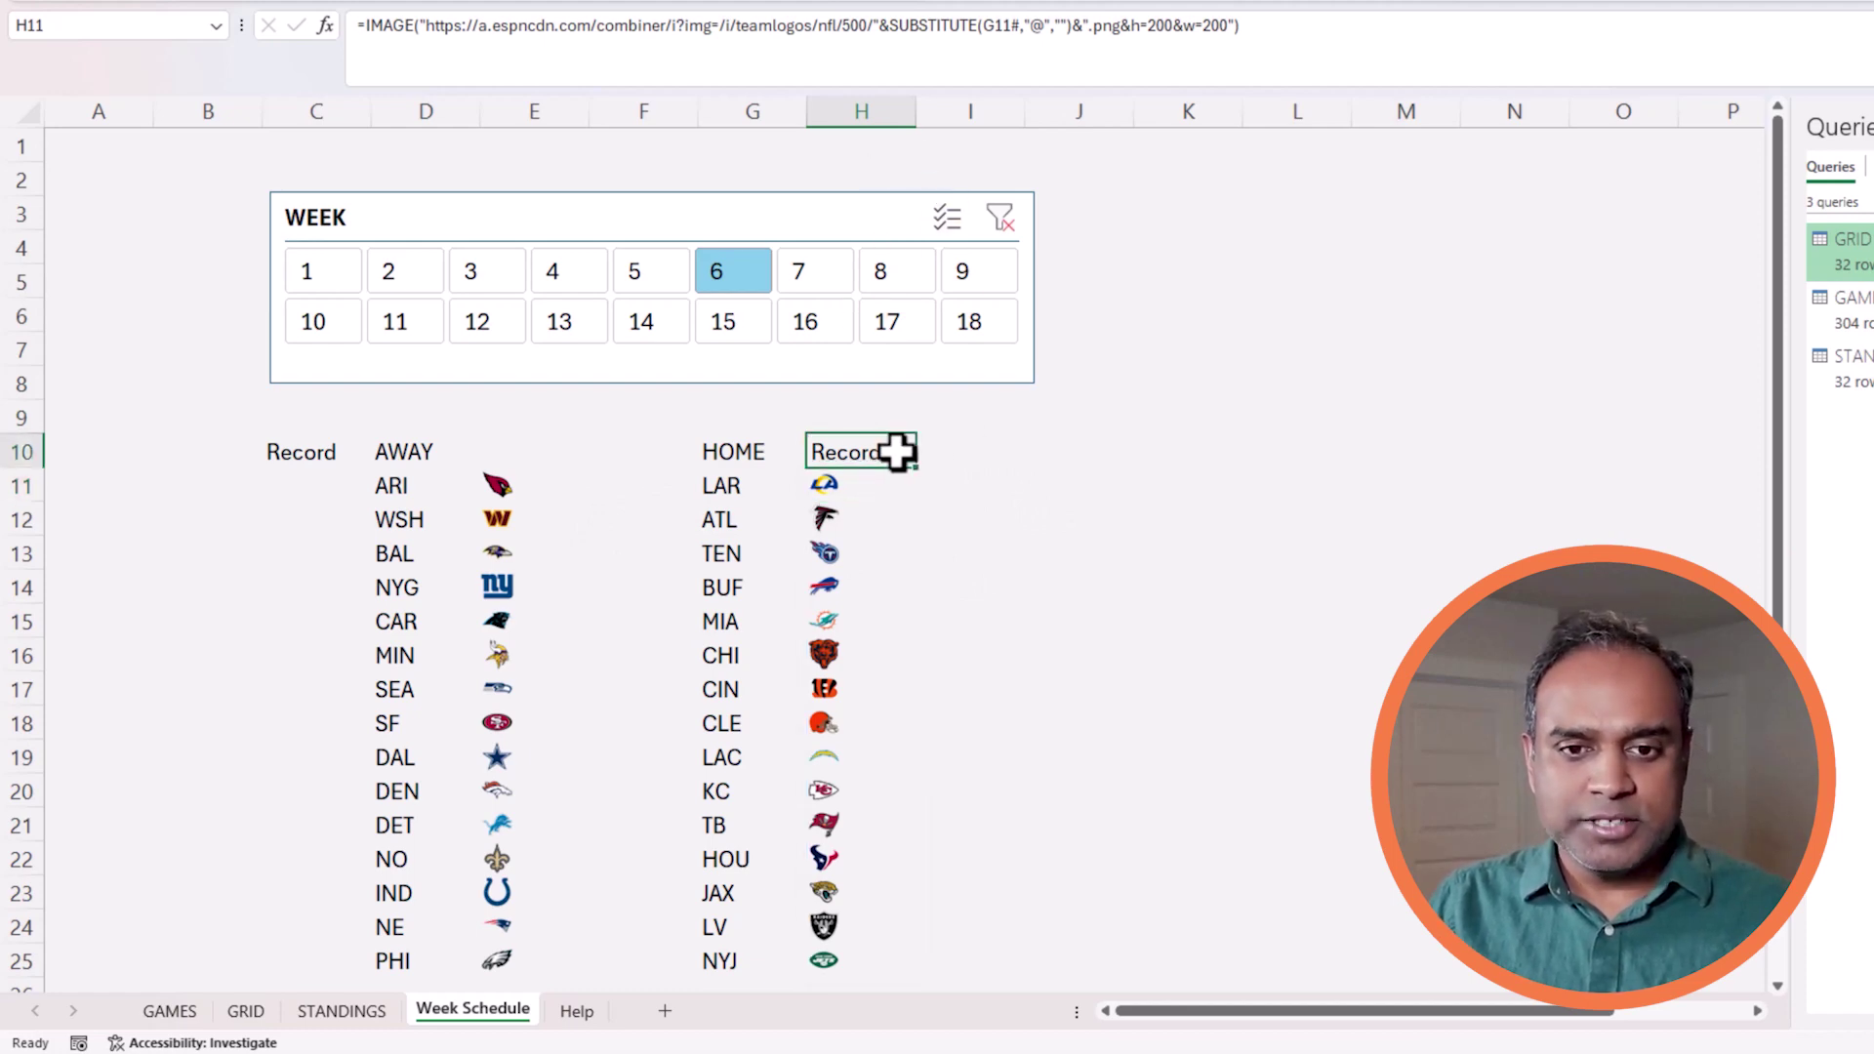
click(891, 449)
click(887, 485)
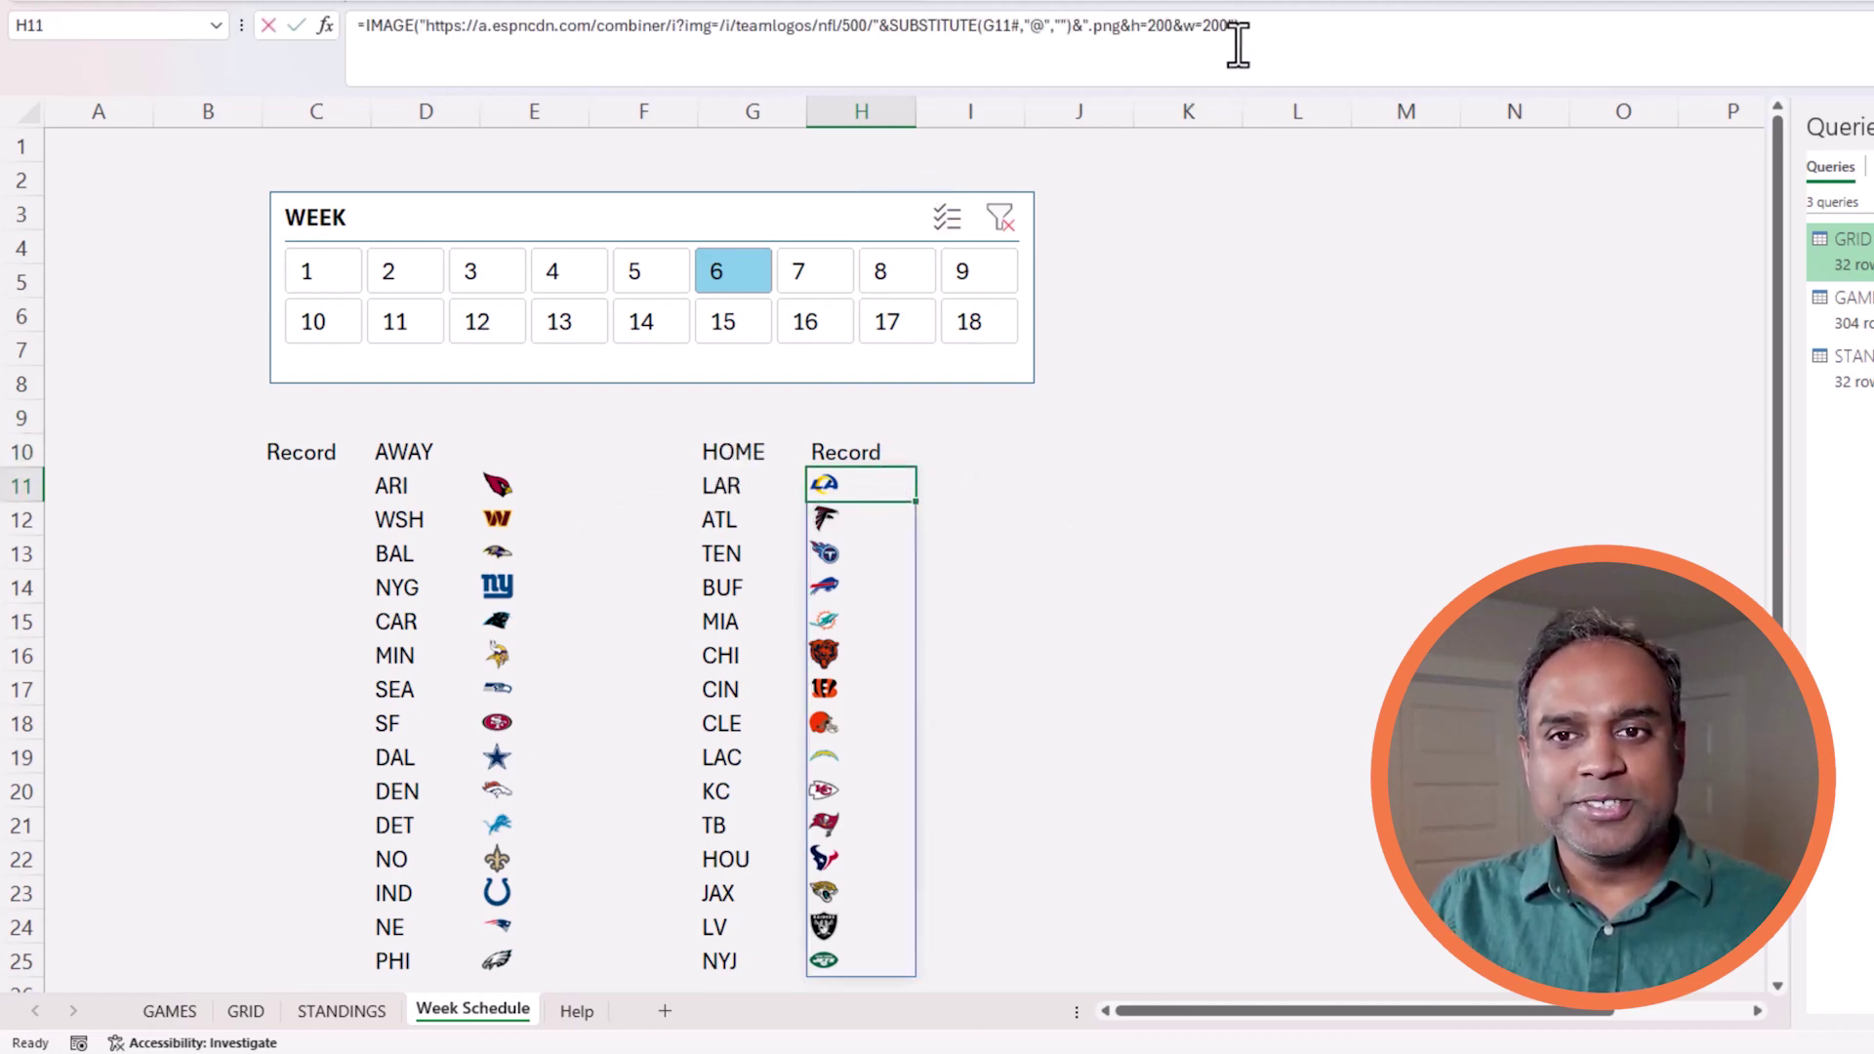
drag(1234, 29, 323, 61)
key(ctrl+c)
key(Escape)
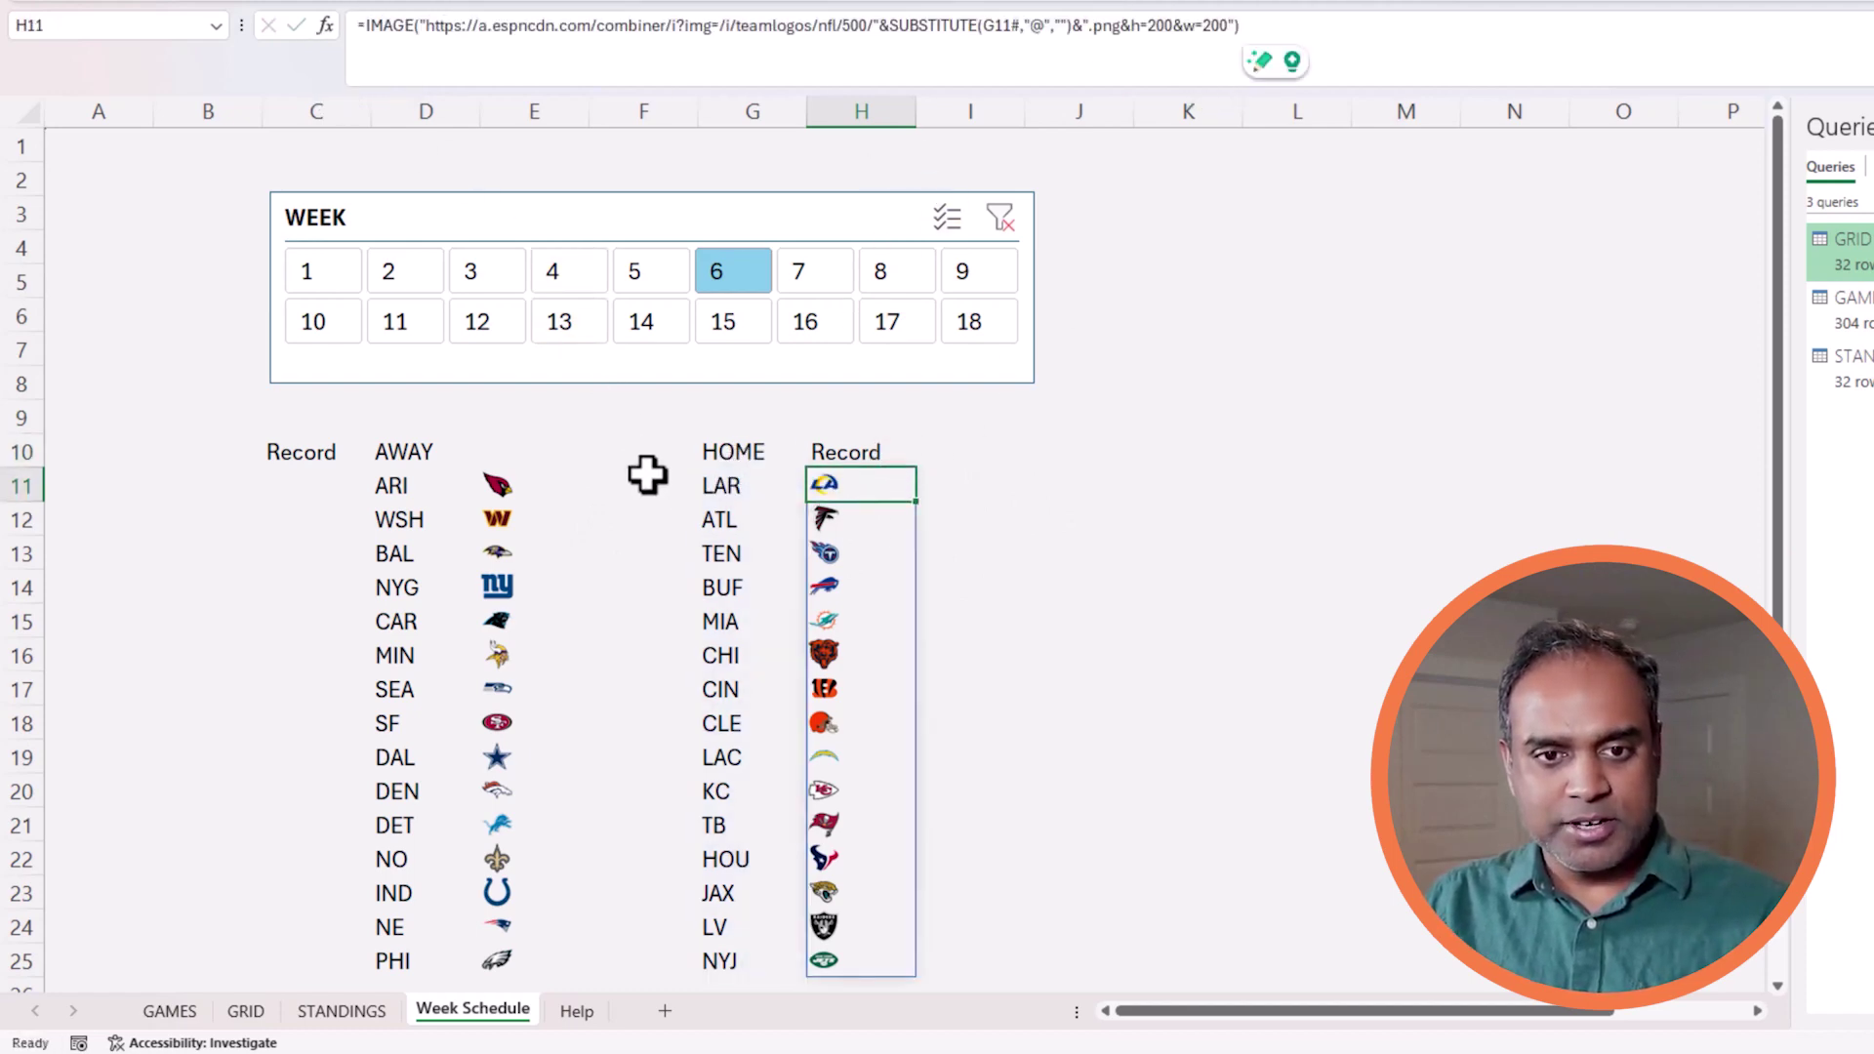
click(648, 483)
click(663, 54)
key(ctrl+v)
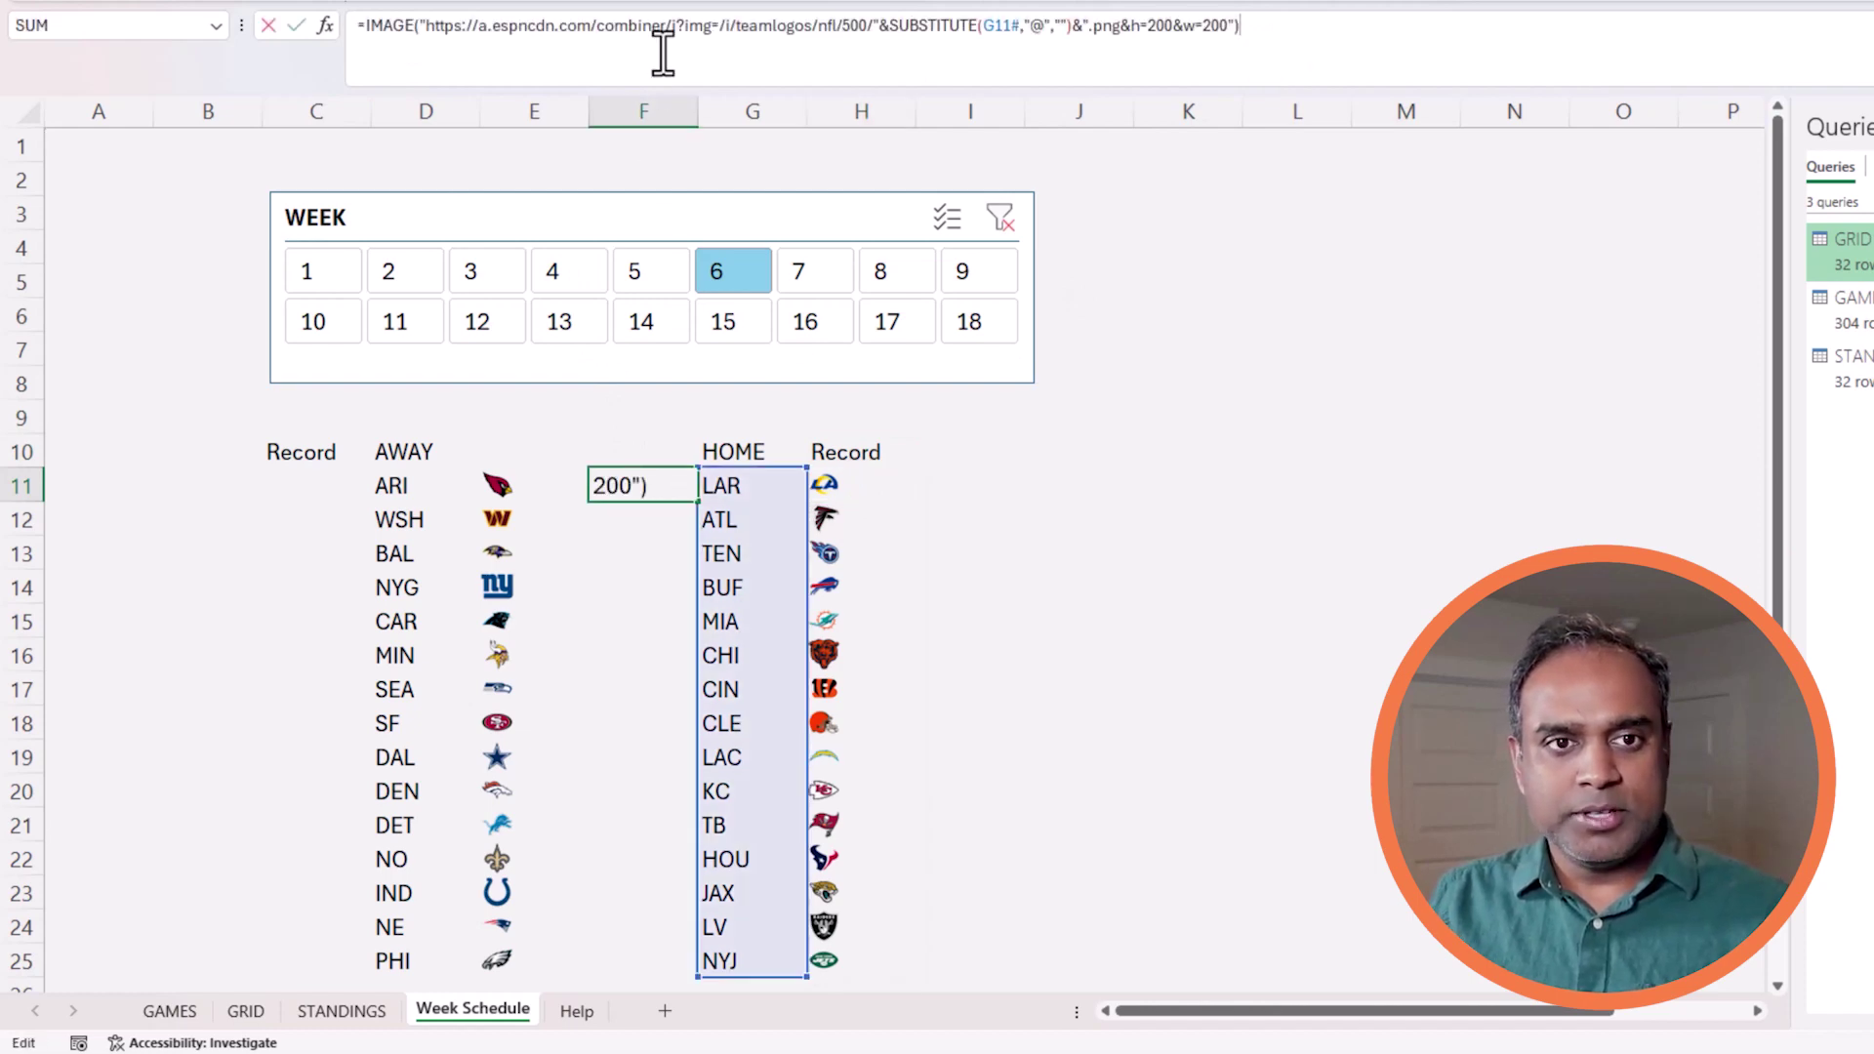
key(Return)
- Clear the old logo formula from H11
key(Up)
key(Right)
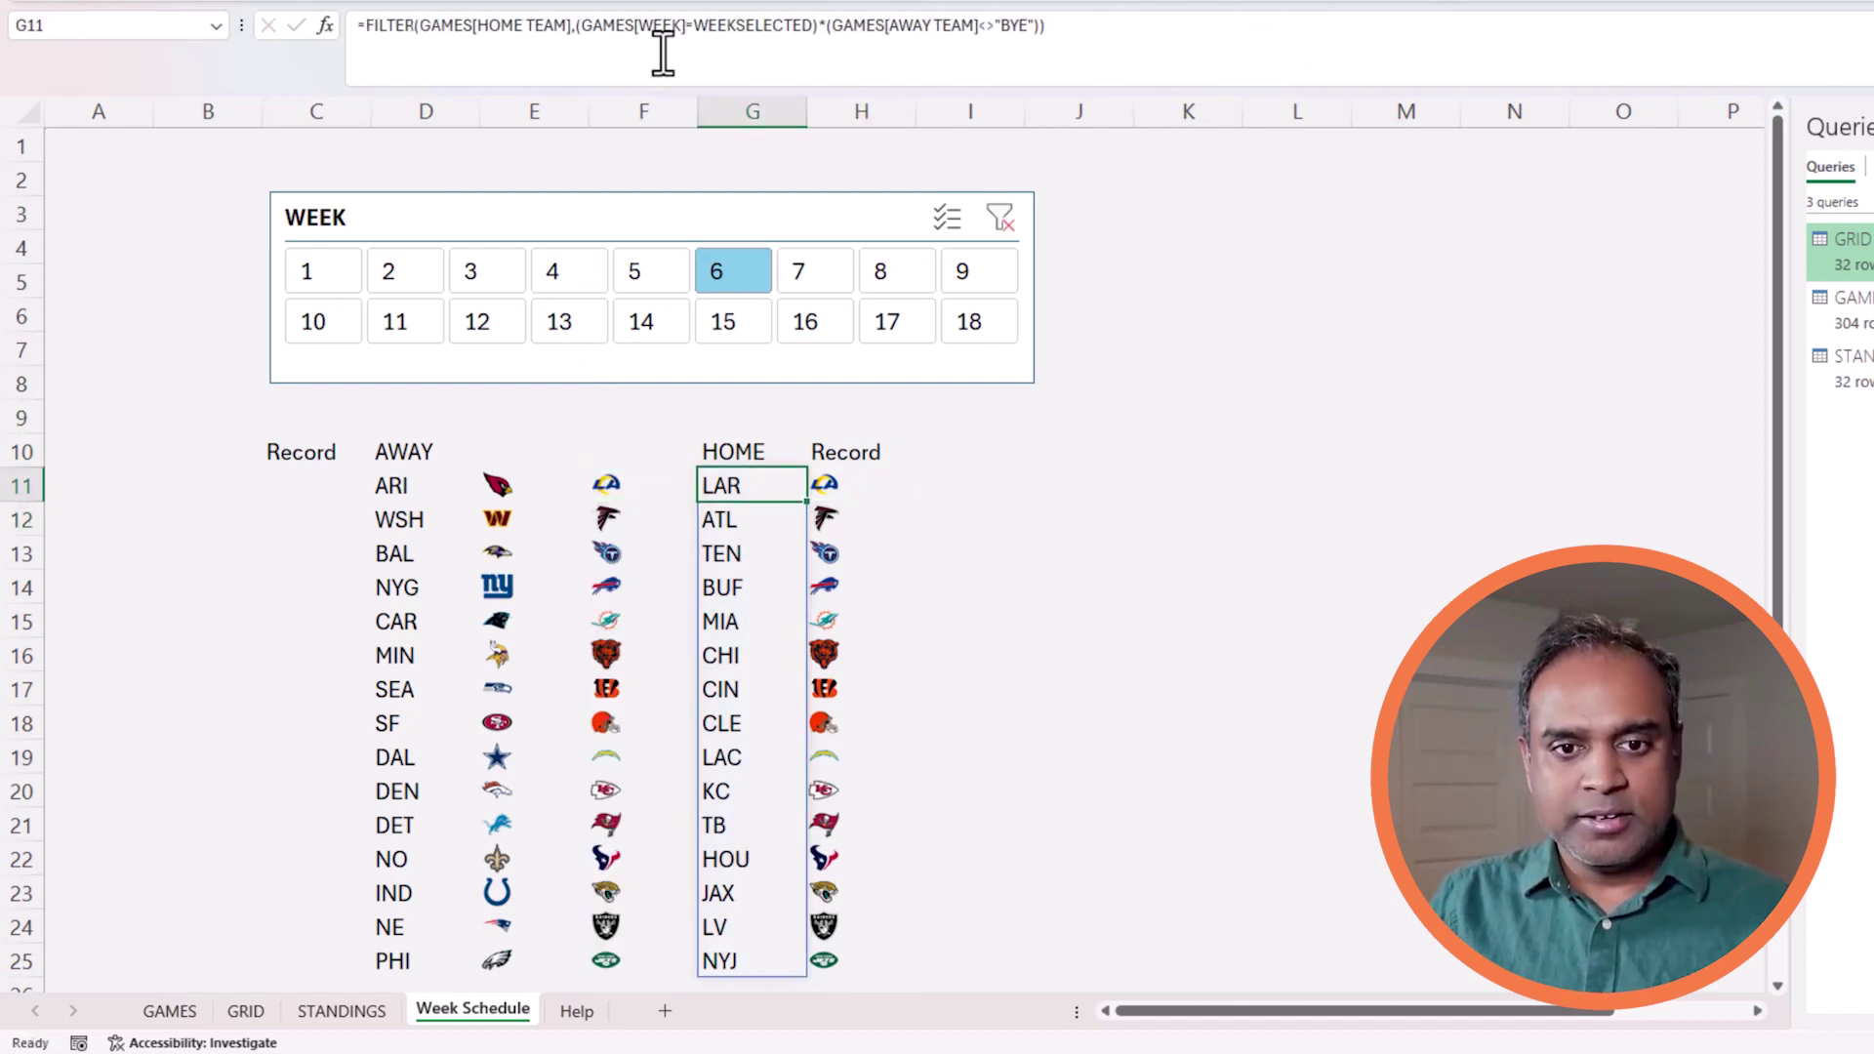
key(Right)
key(Delete)
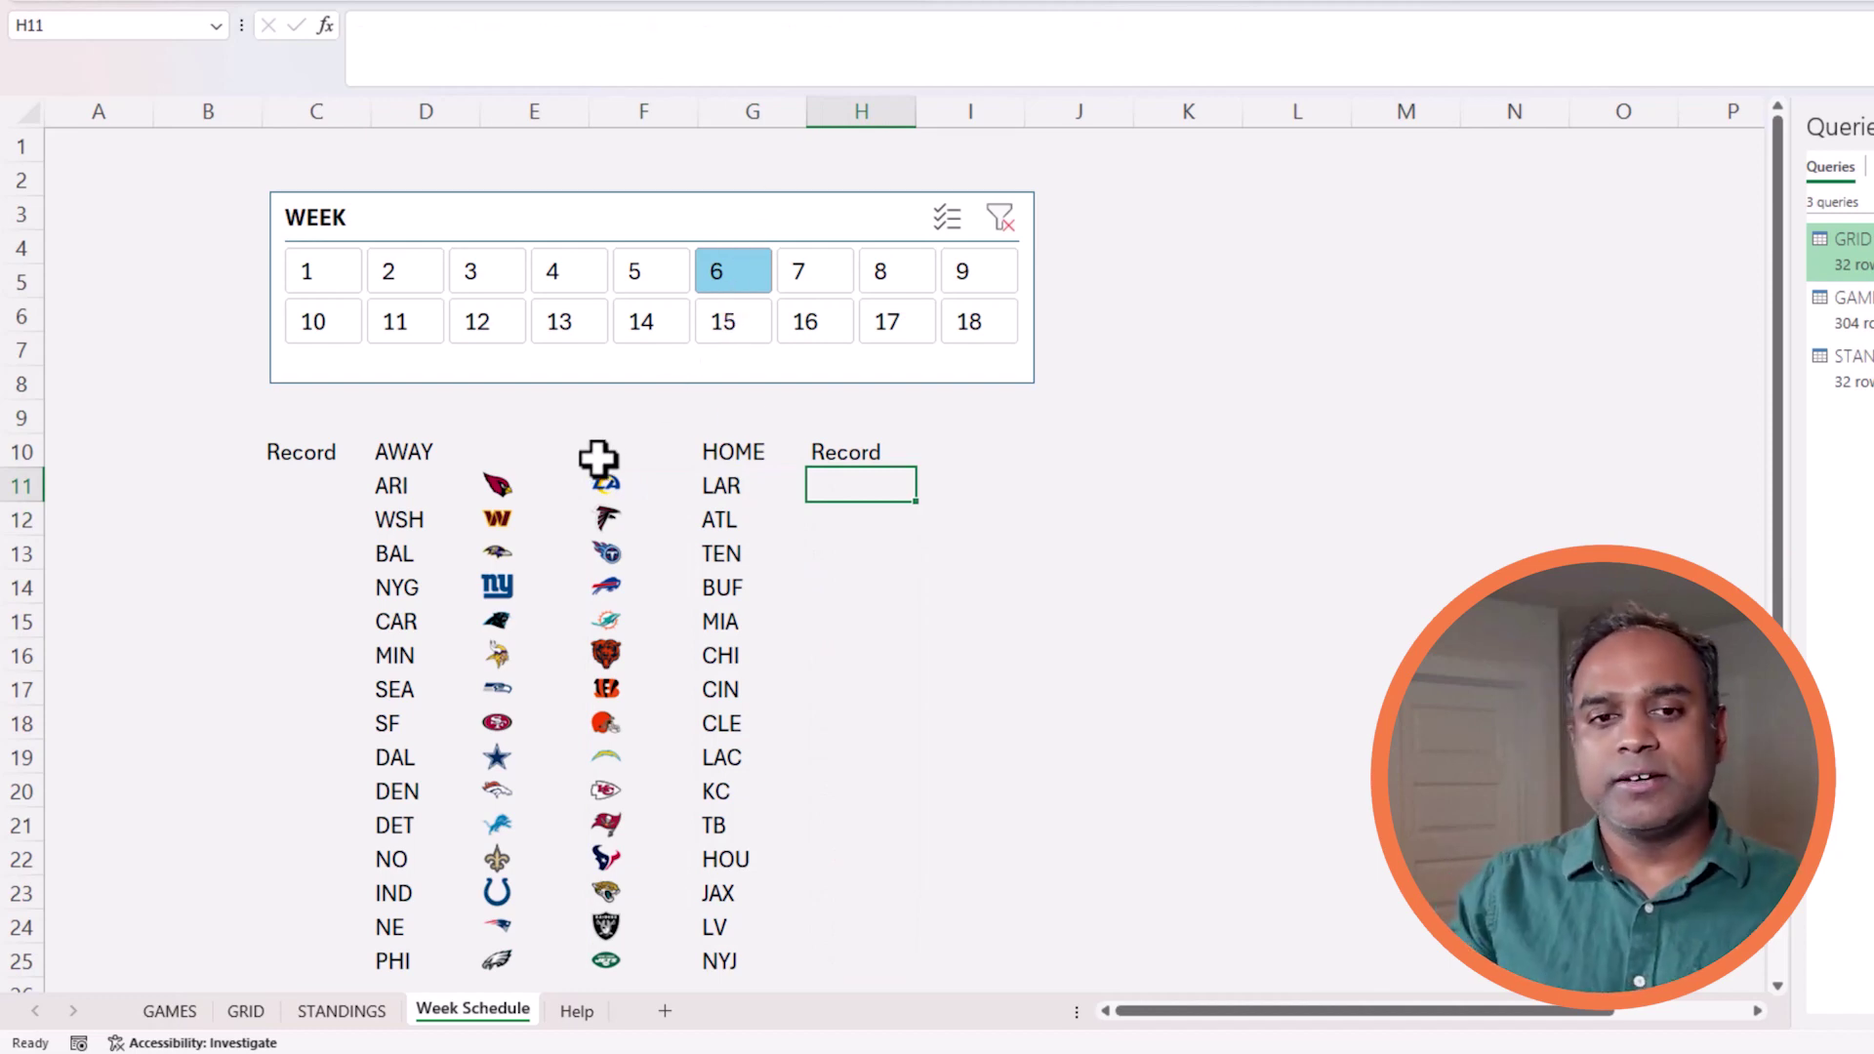
- Start an XLOOKUP in H11 matching G11 against STANDINGS[TEAM ABR]
text(=xloo)
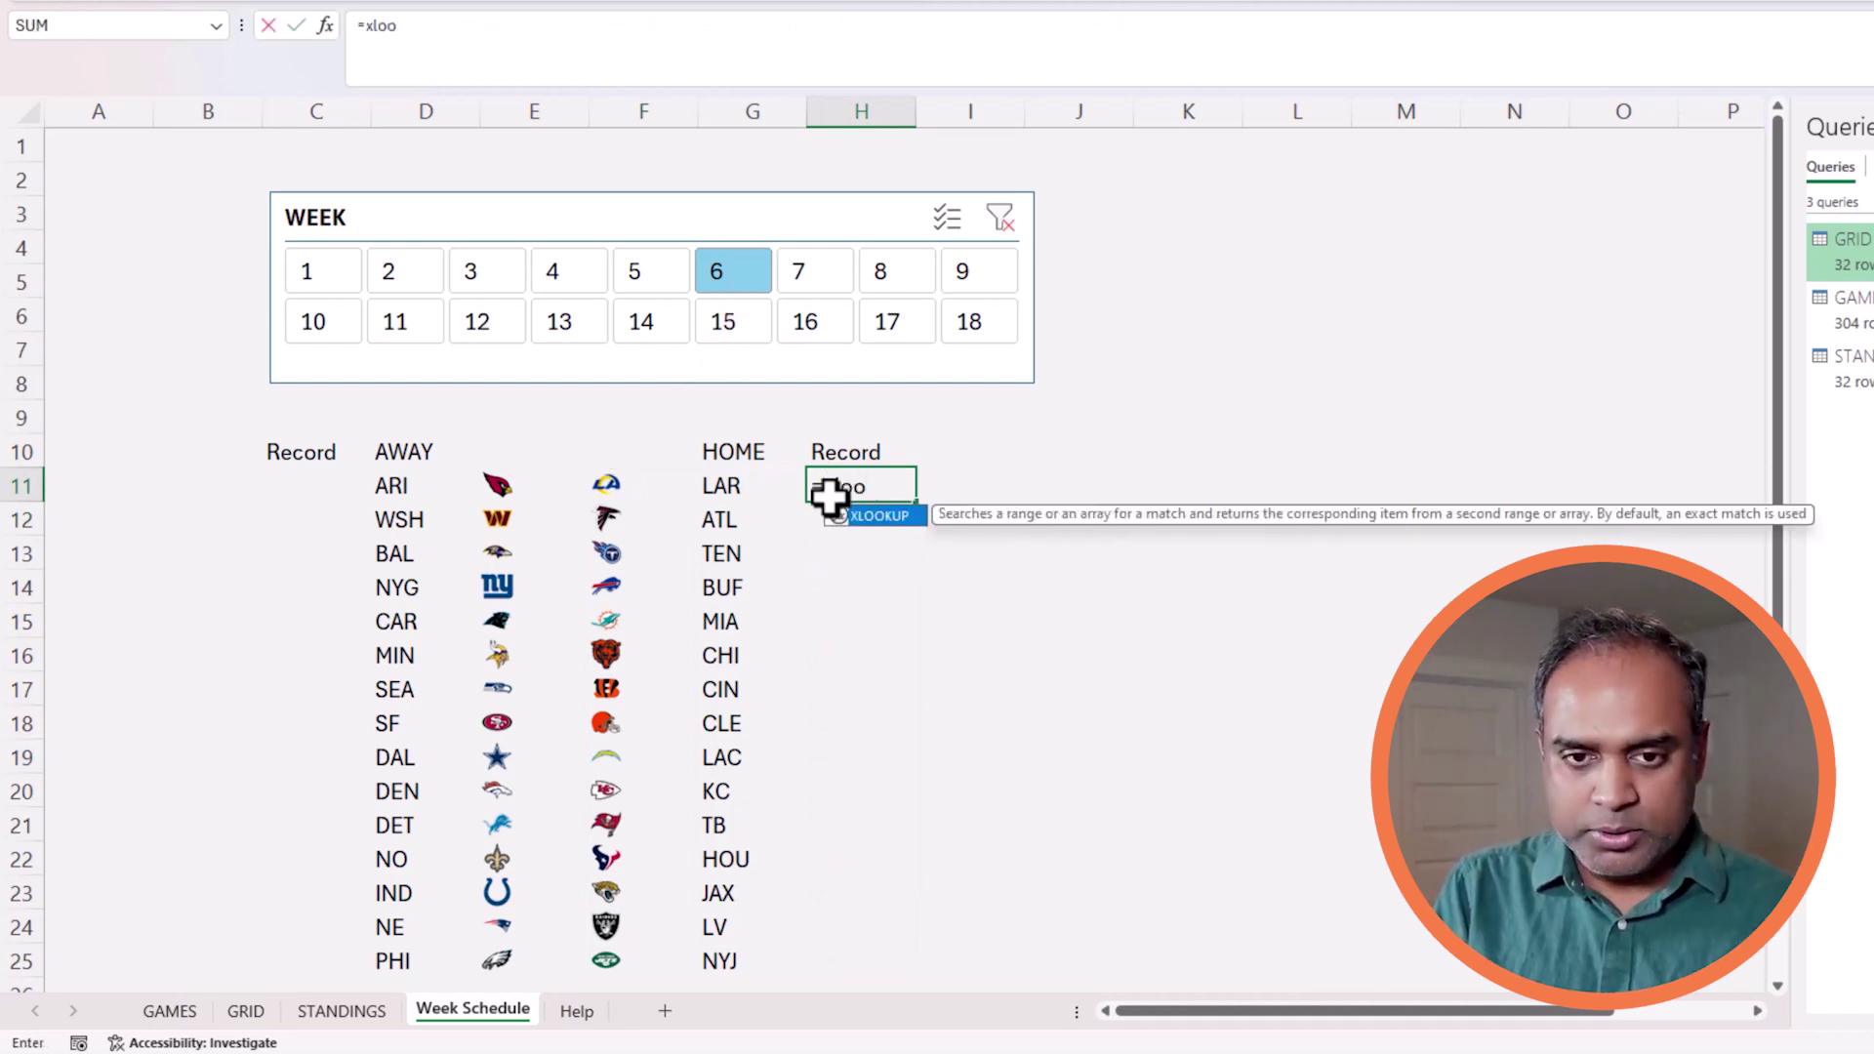
text(kup()
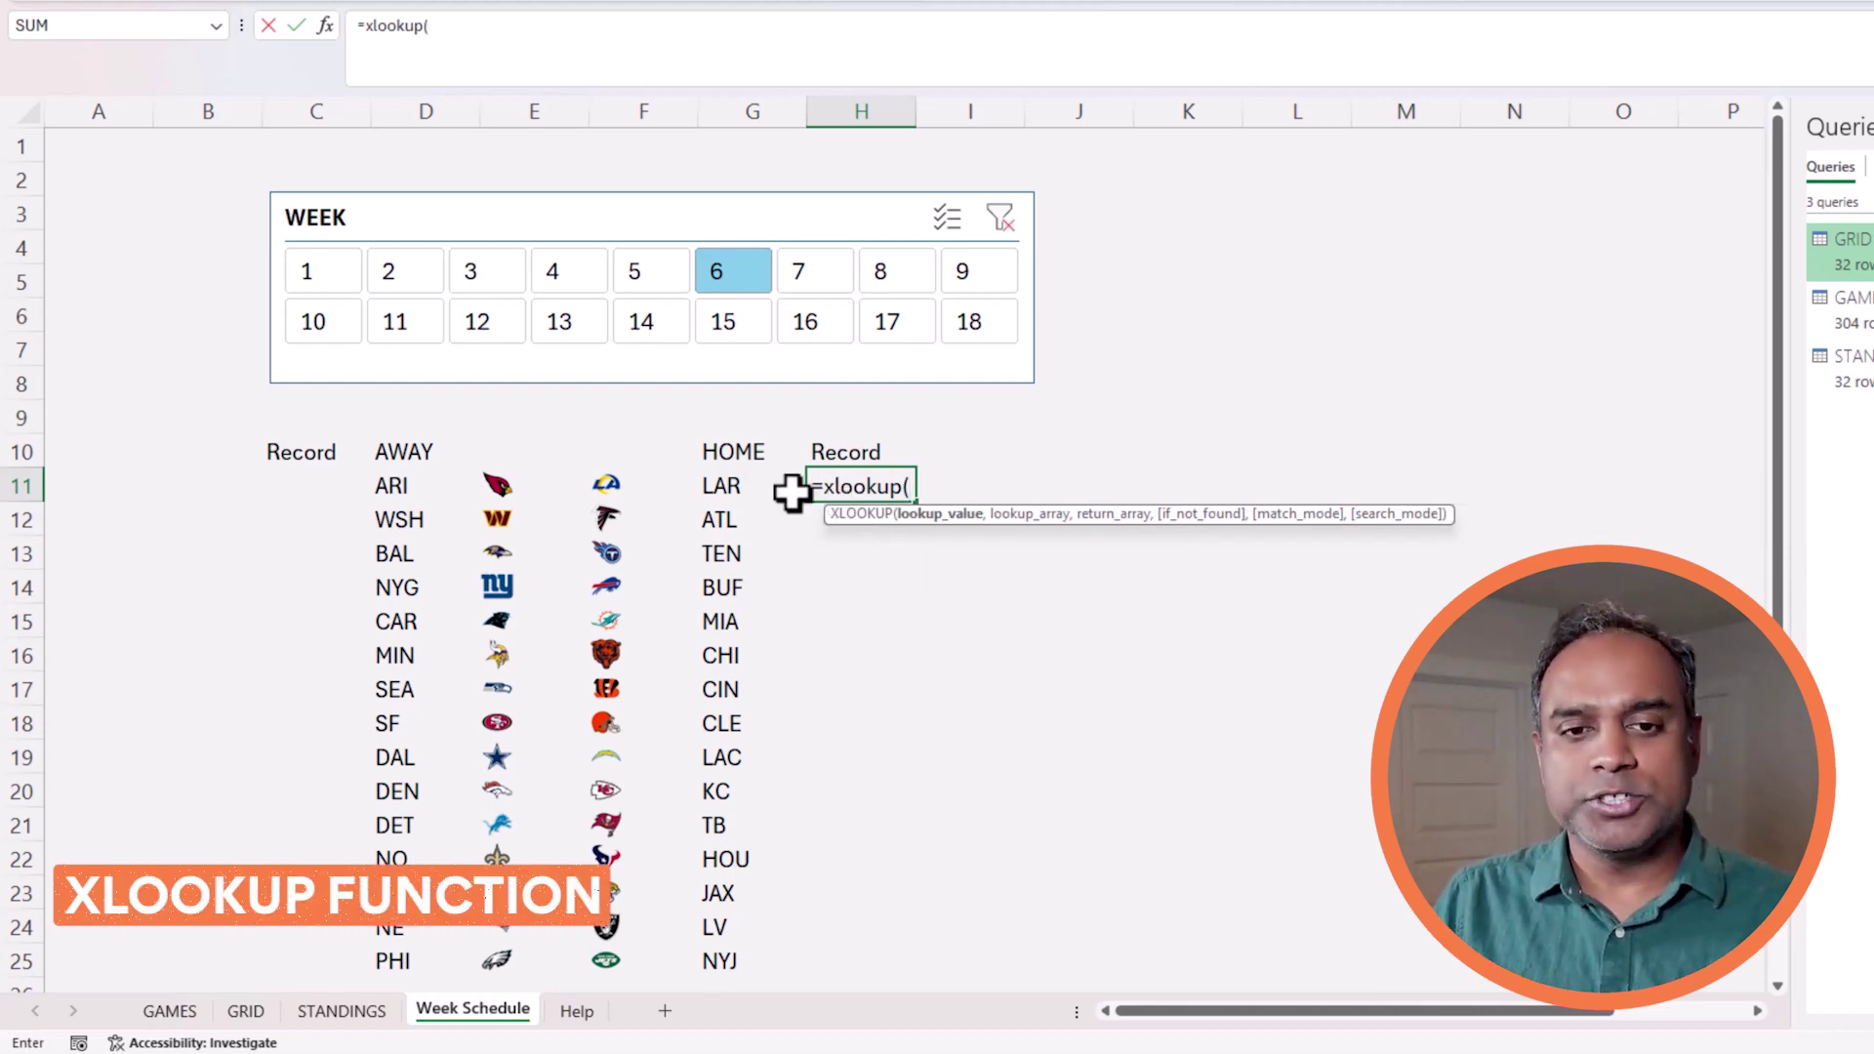
click(747, 486)
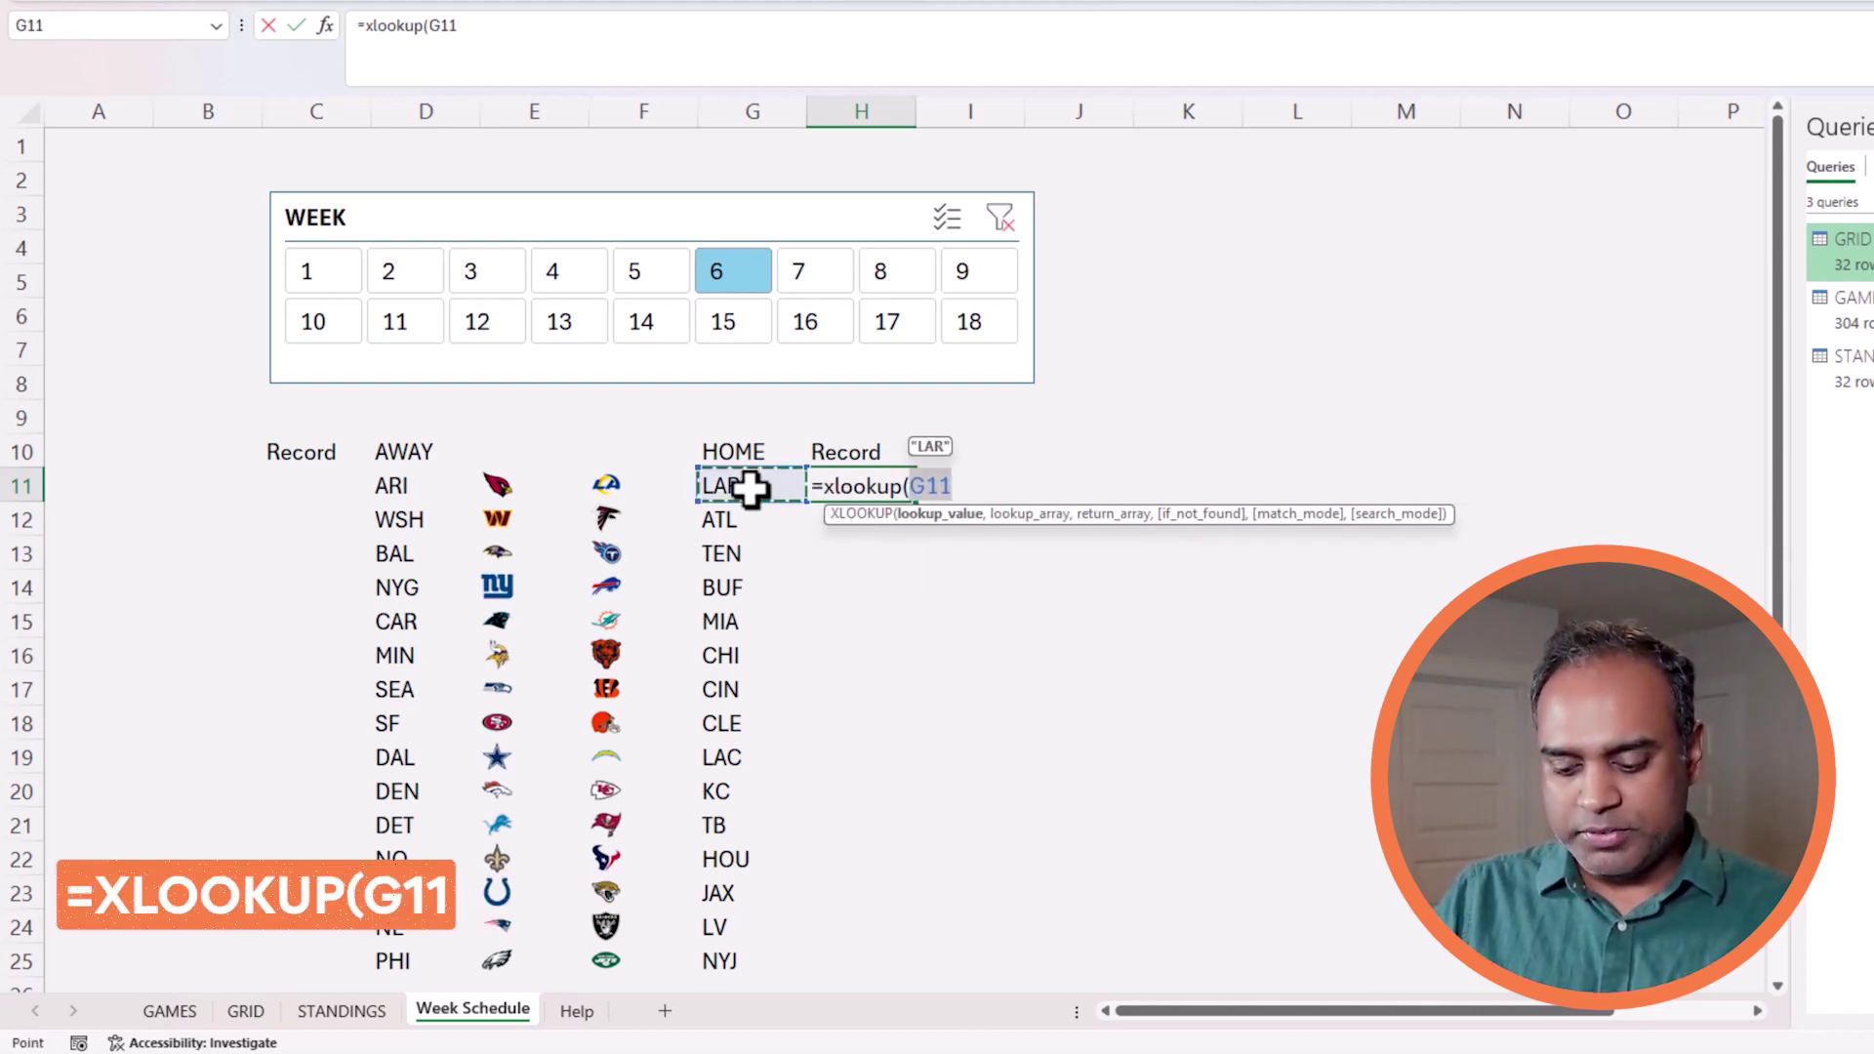
text(,)
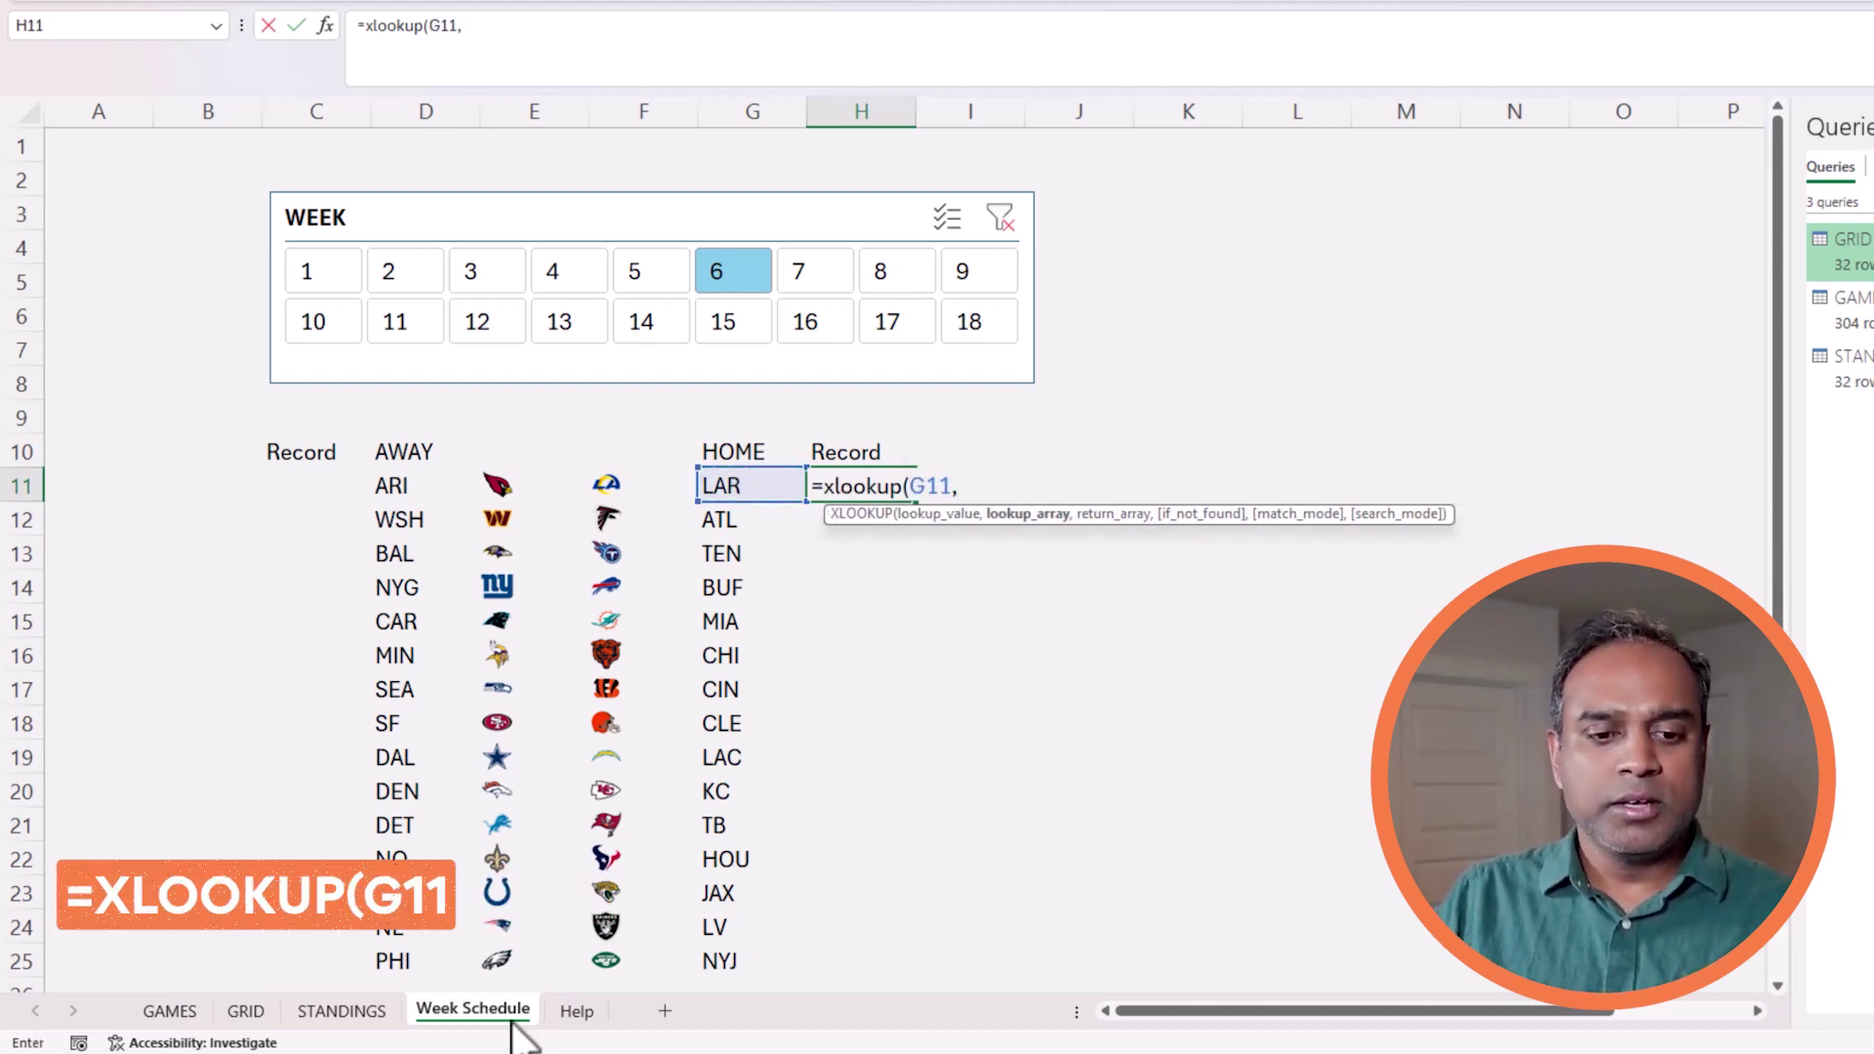
click(361, 1013)
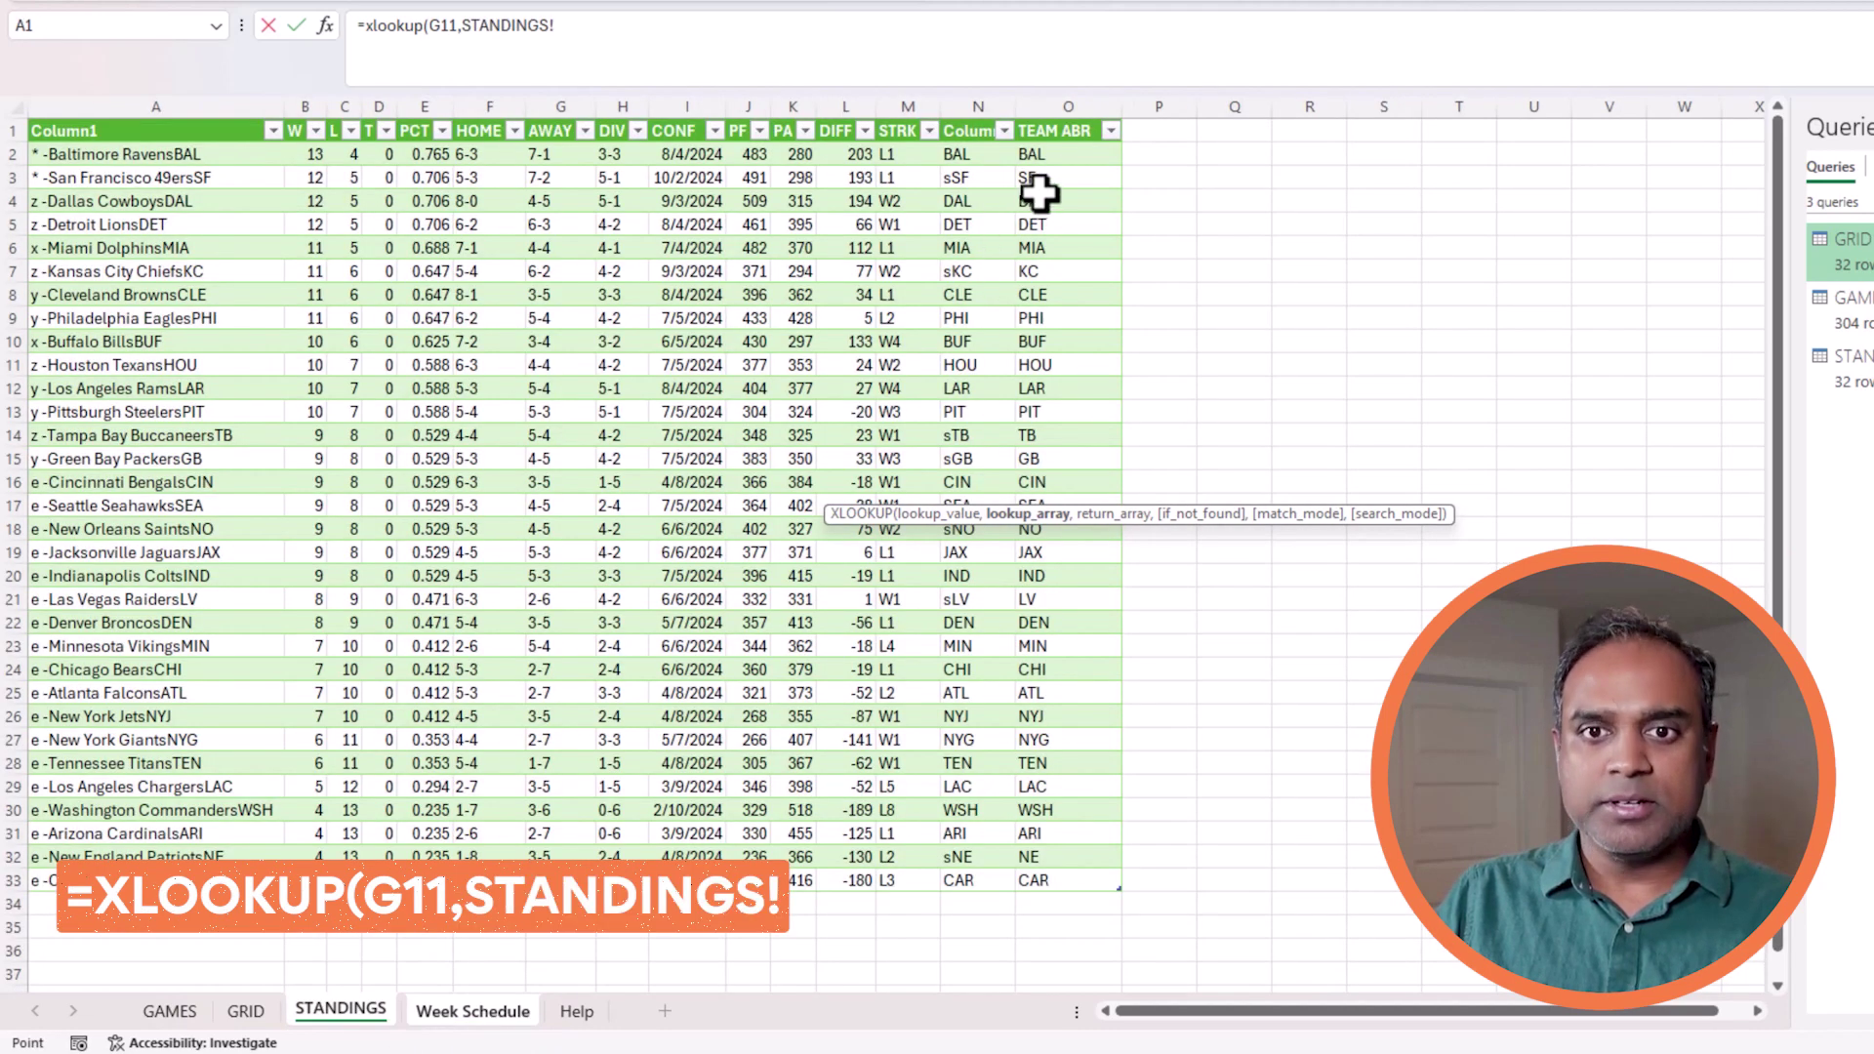
drag(1054, 156, 1093, 869)
text(,)
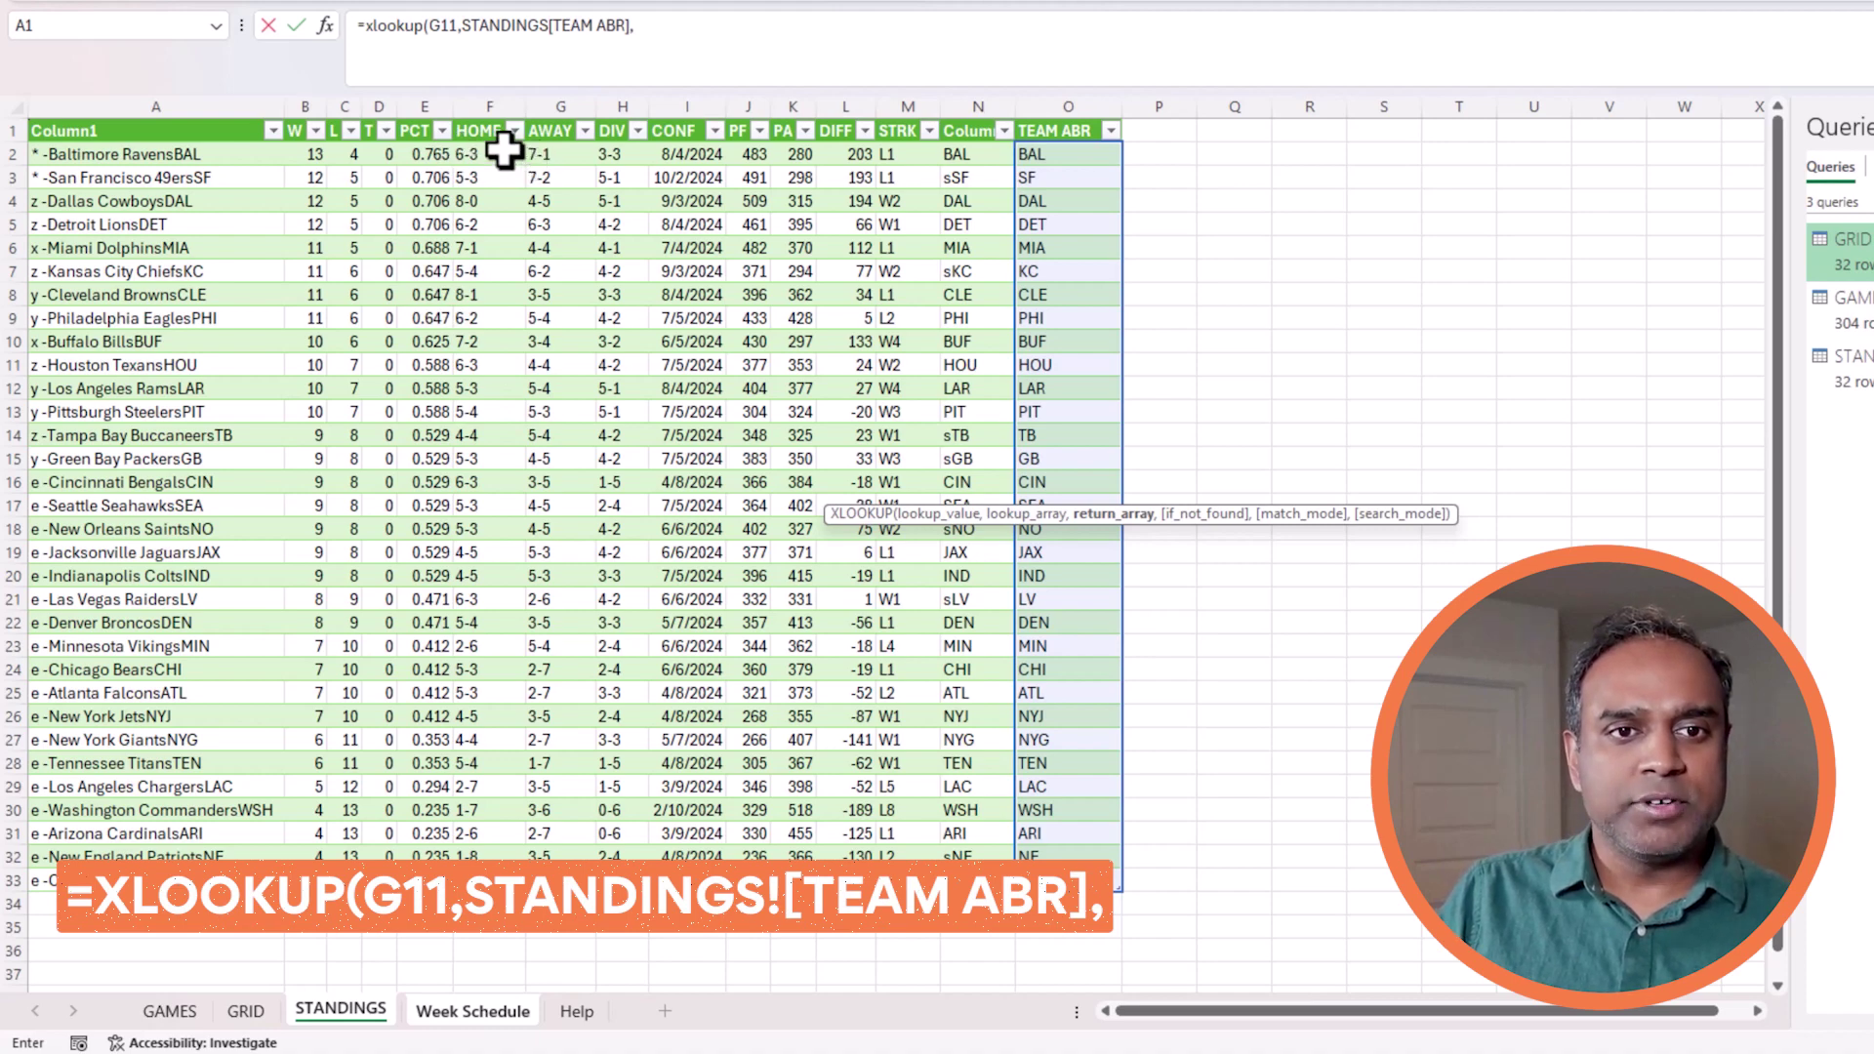
- Return STANDINGS[W]&"-"&STANDINGS[L] so H11 shows LAR's record 10-7
click(307, 156)
drag(307, 156, 326, 880)
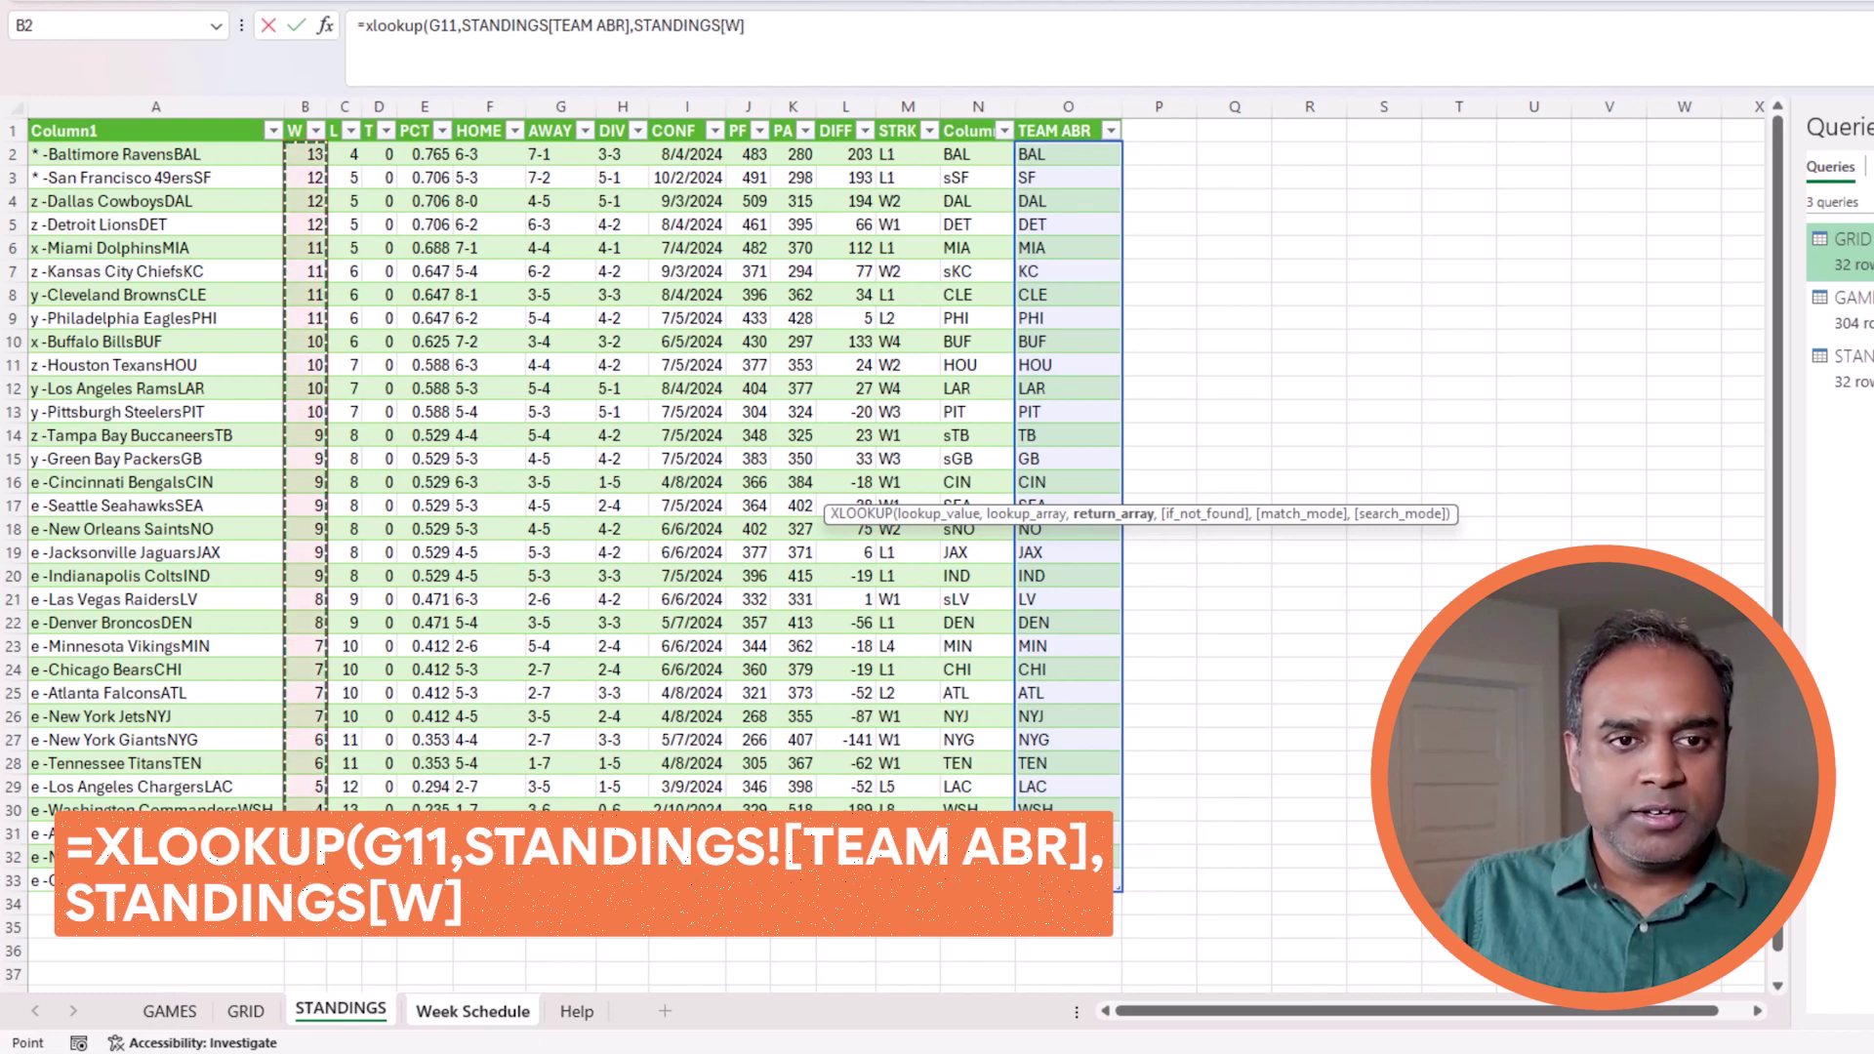
click(799, 35)
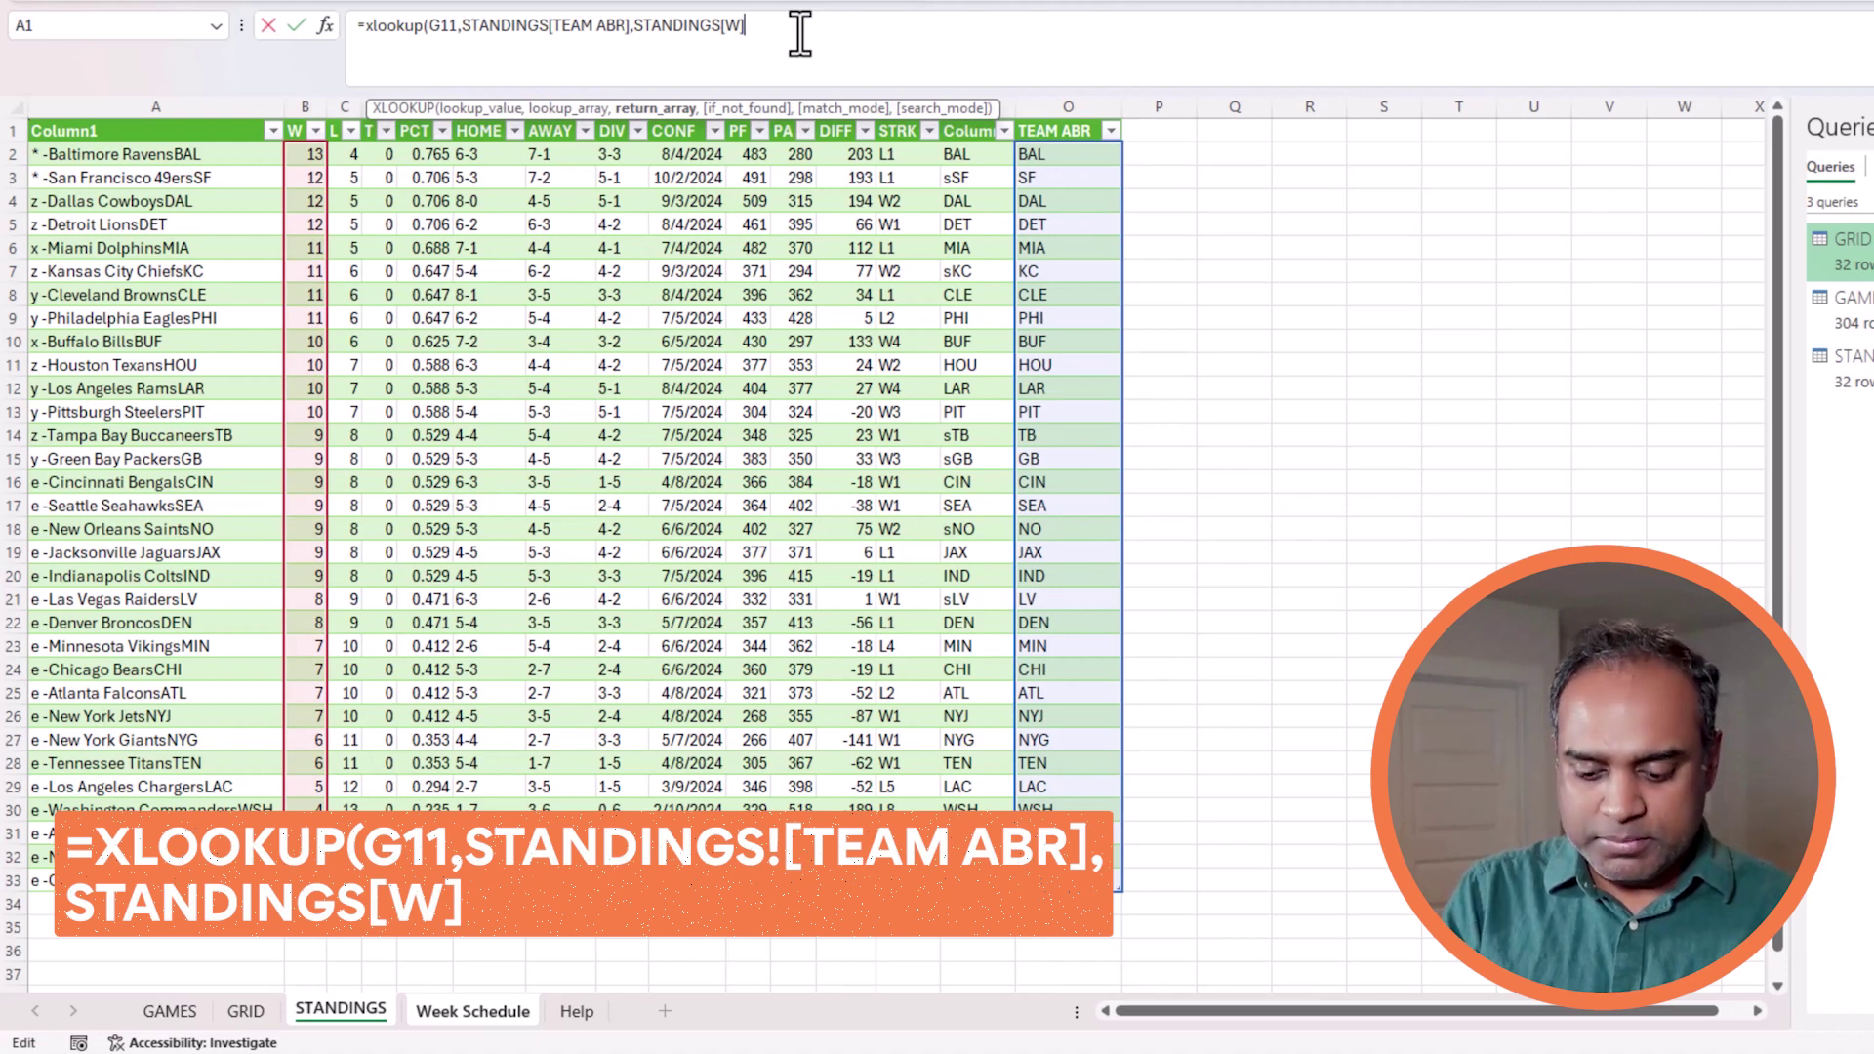
text(&"-"&)
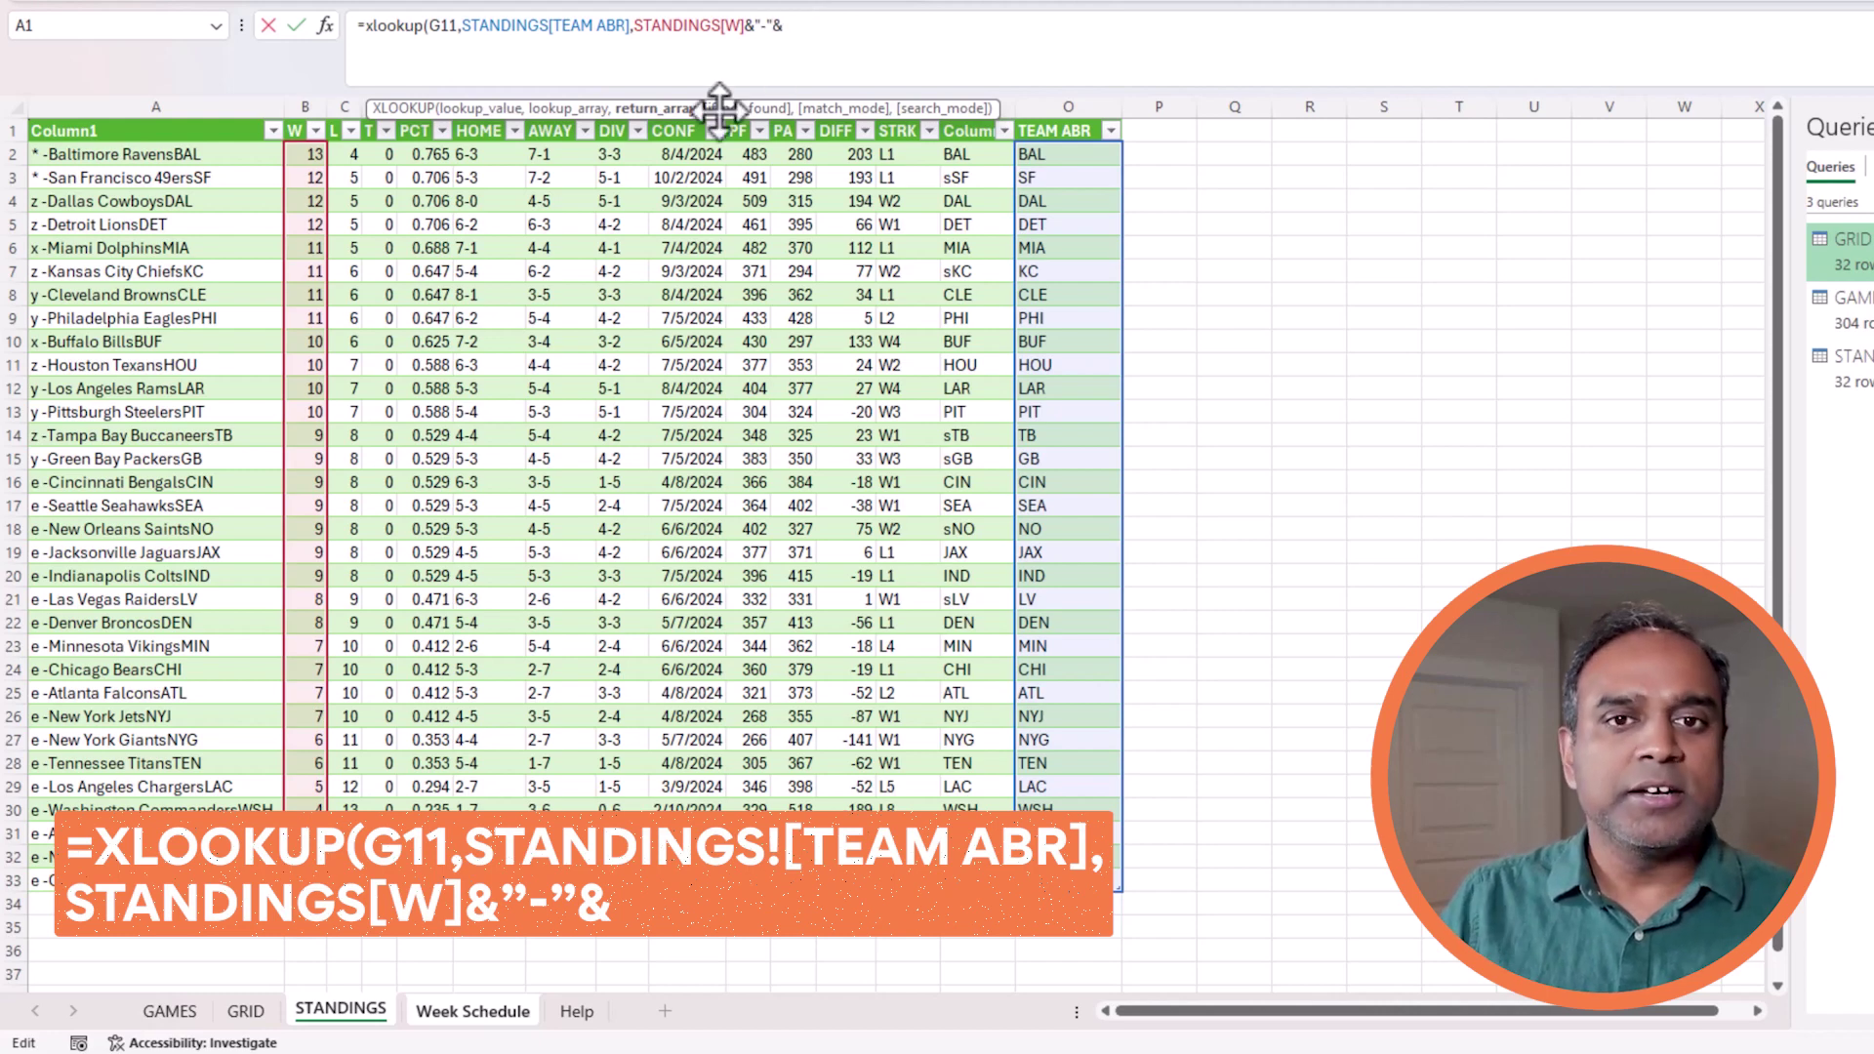
drag(352, 154, 355, 880)
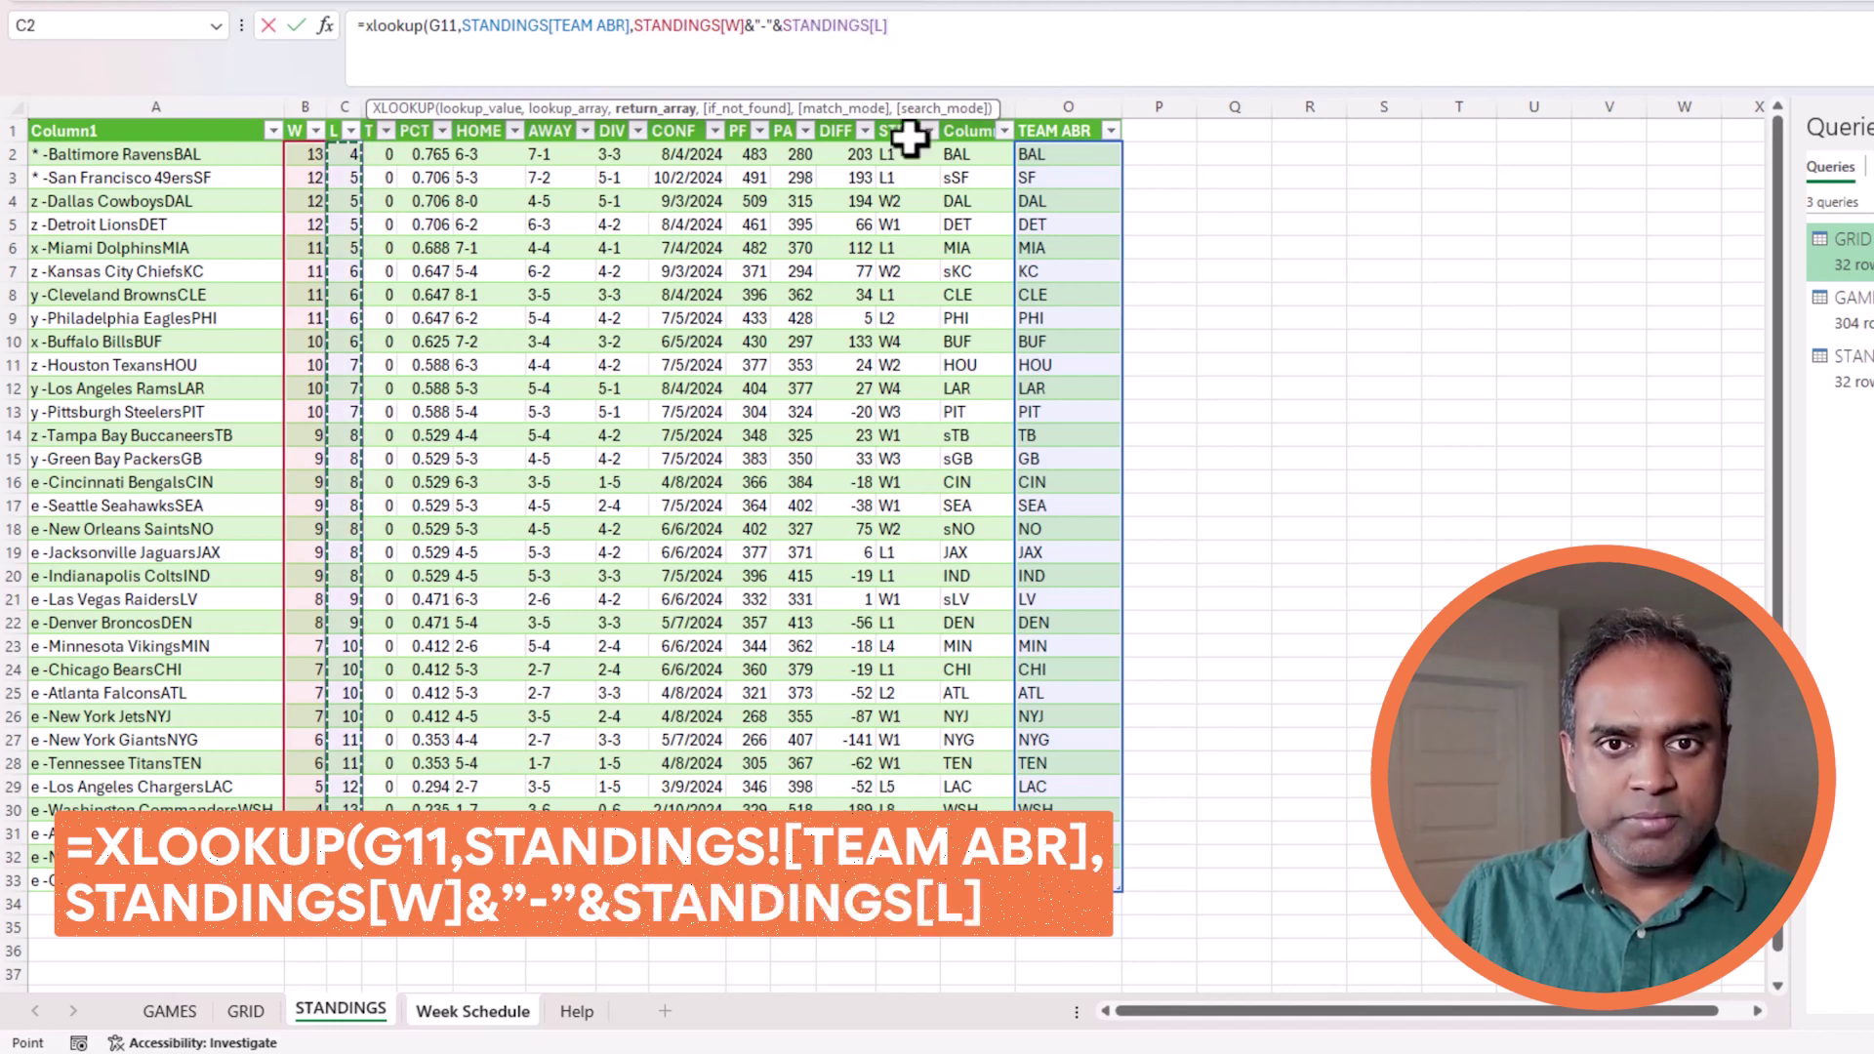
click(975, 25)
text())
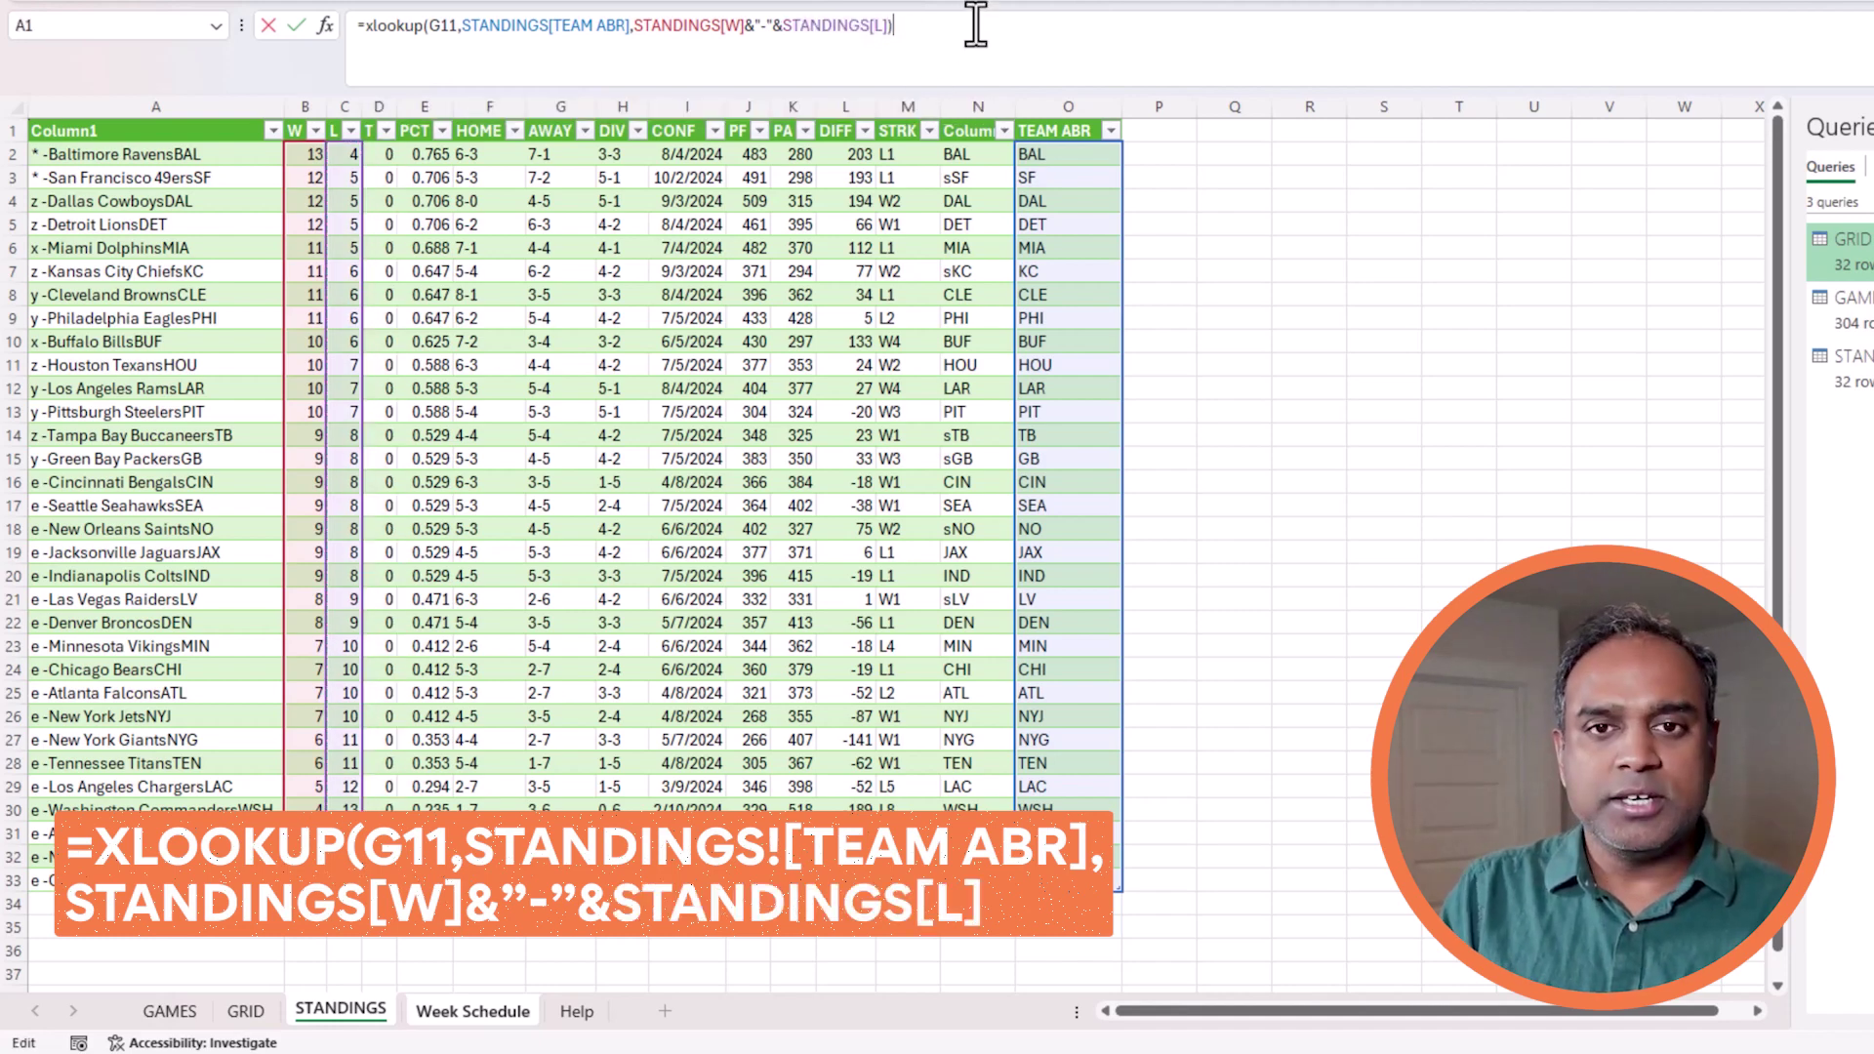
key(Return)
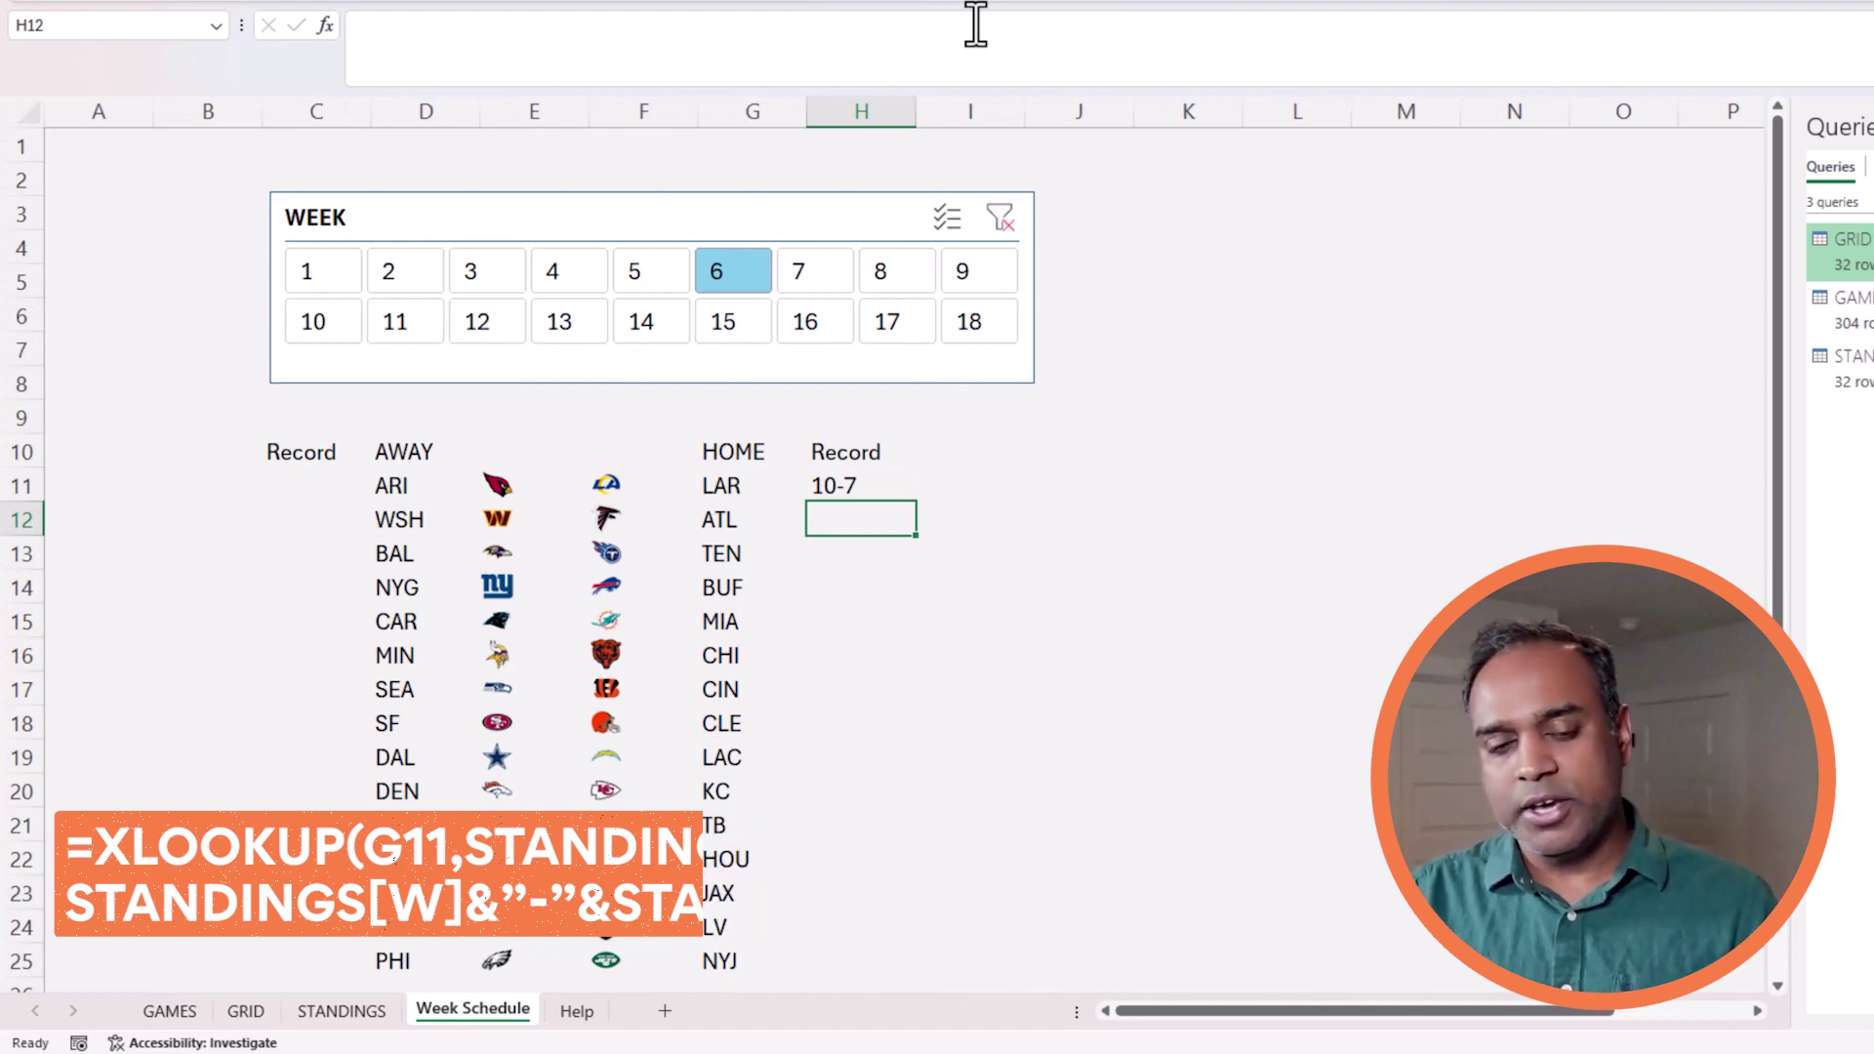
click(863, 487)
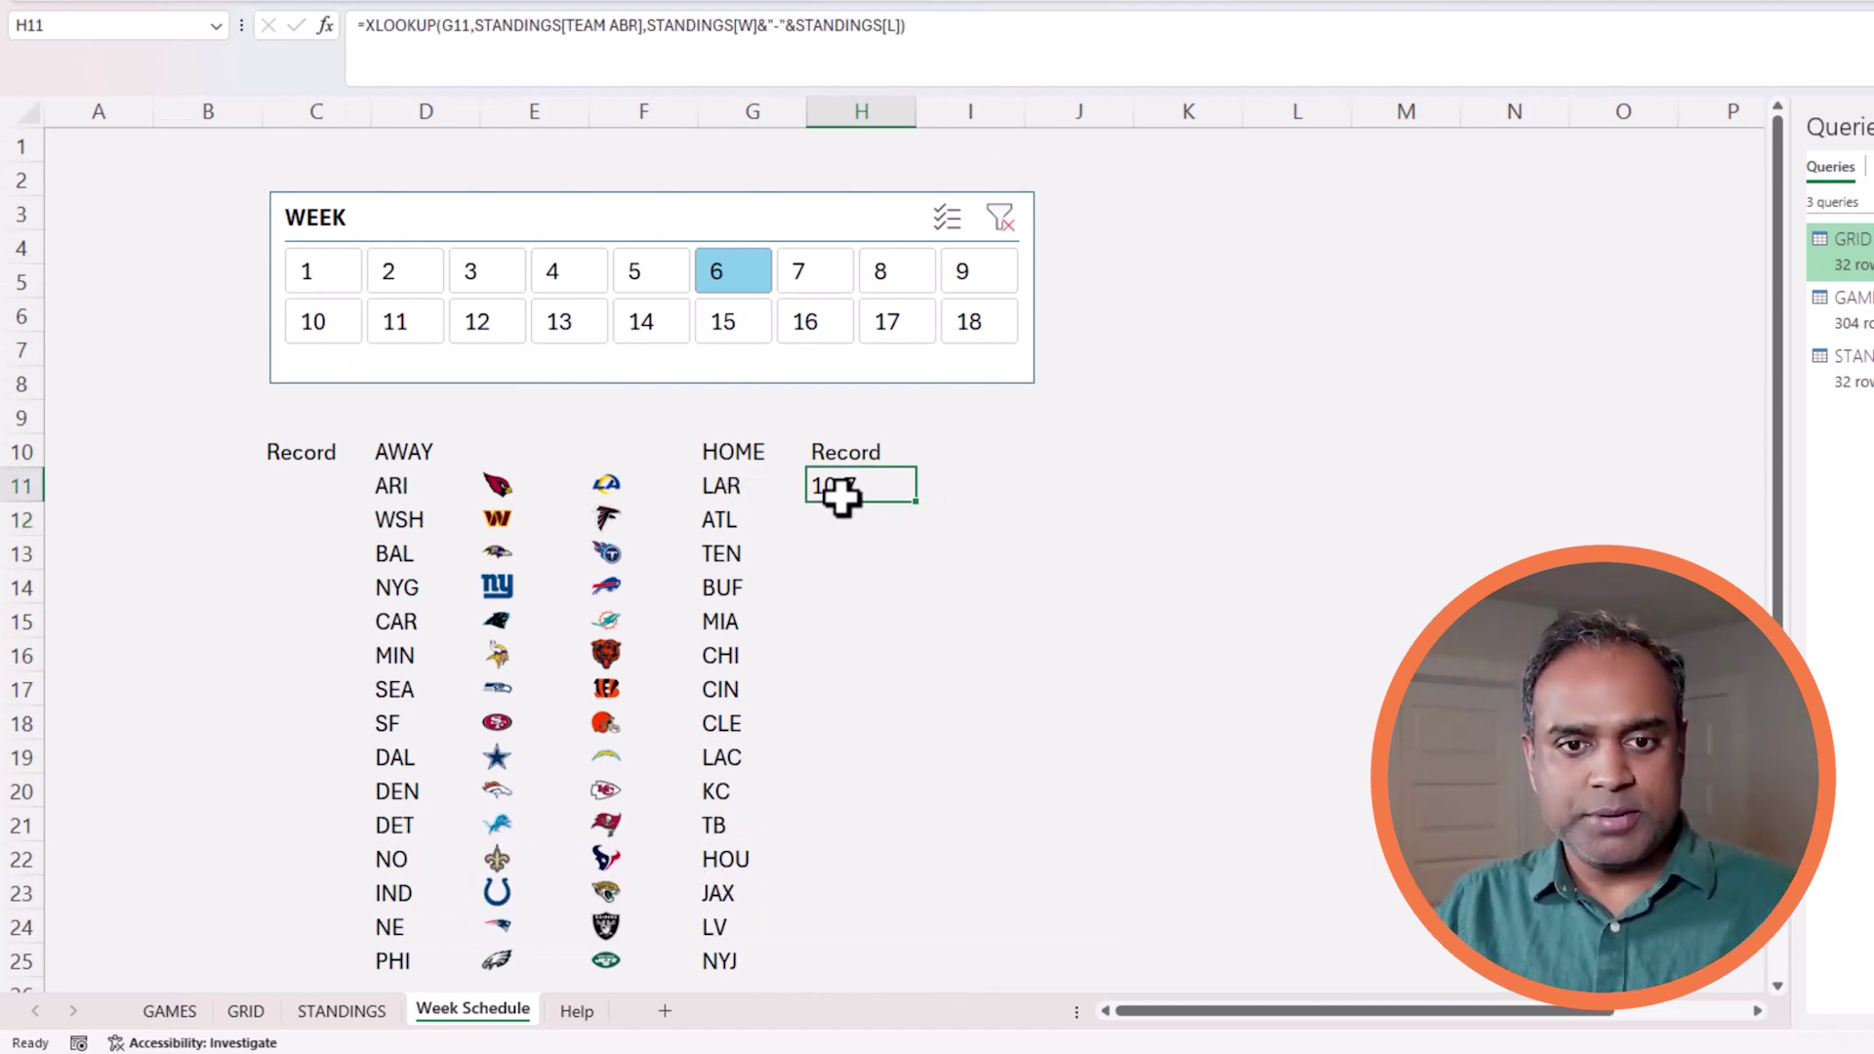
- Change the H11 lookup value to G11# so every home team's record spills
click(750, 25)
click(467, 28)
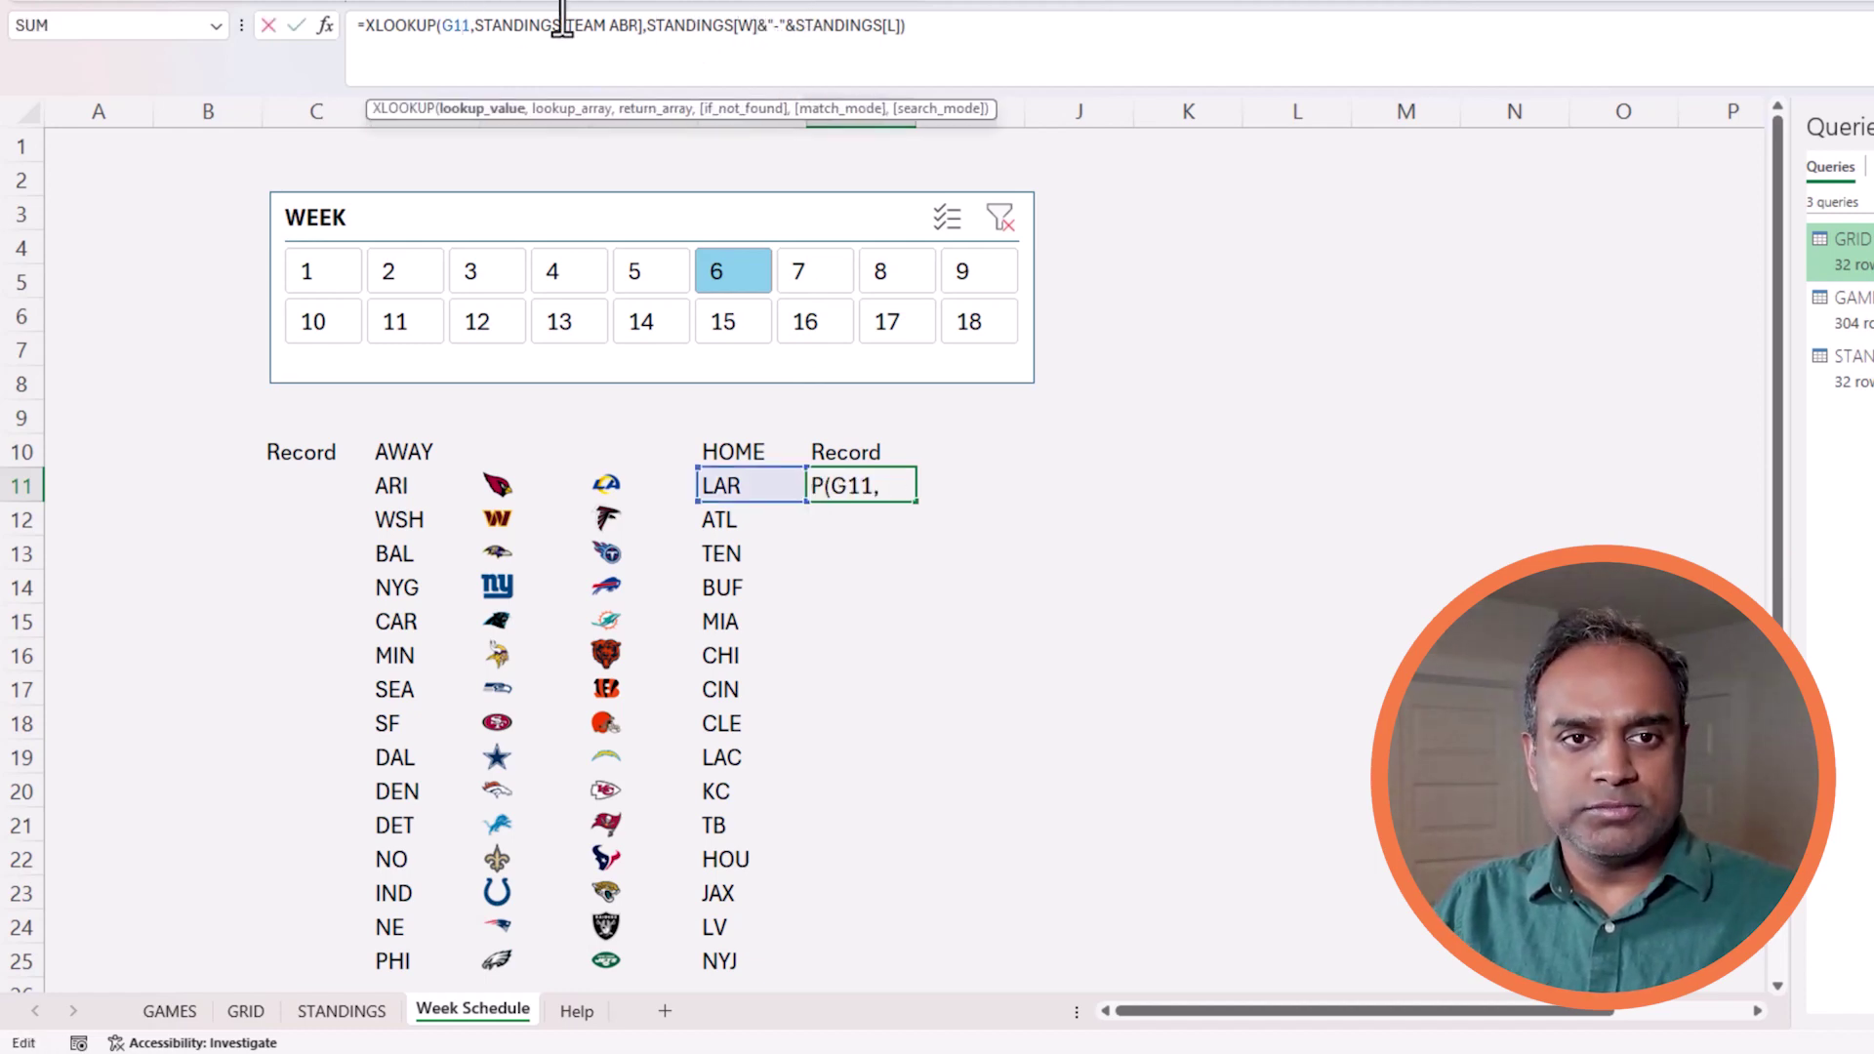
text(#)
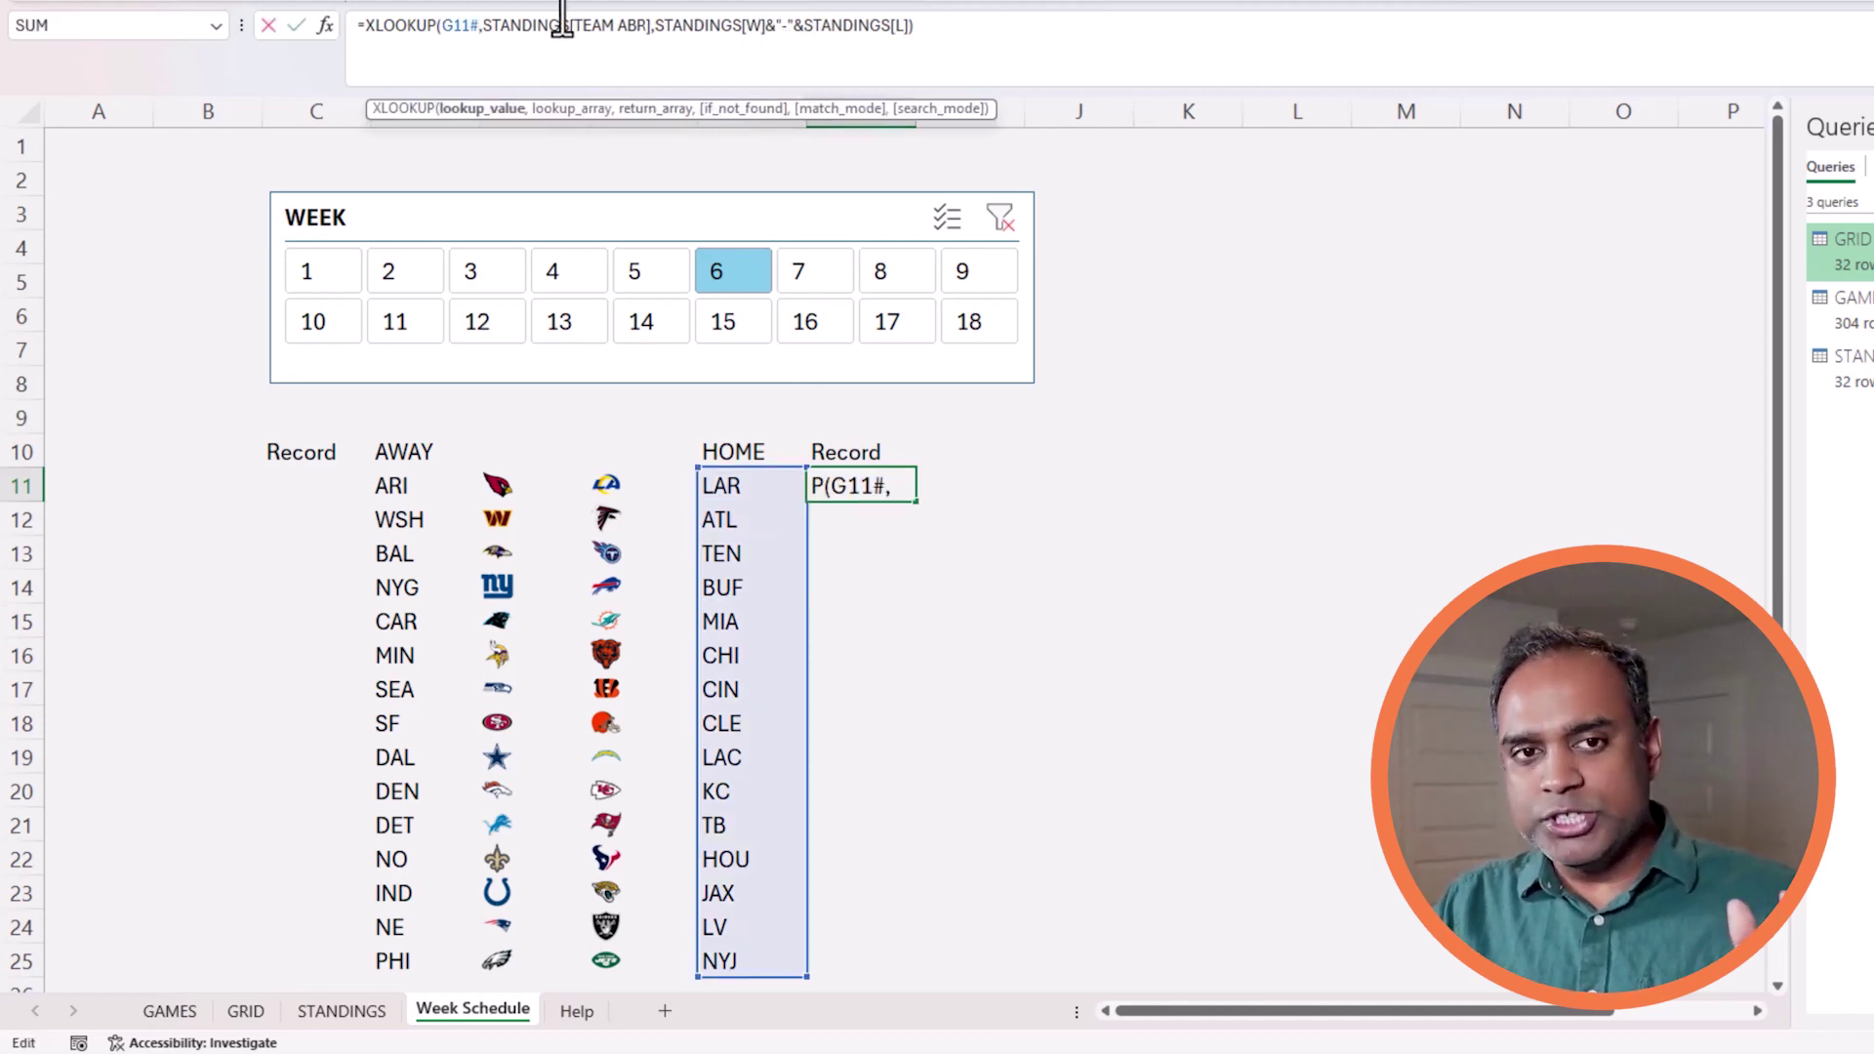
key(Return)
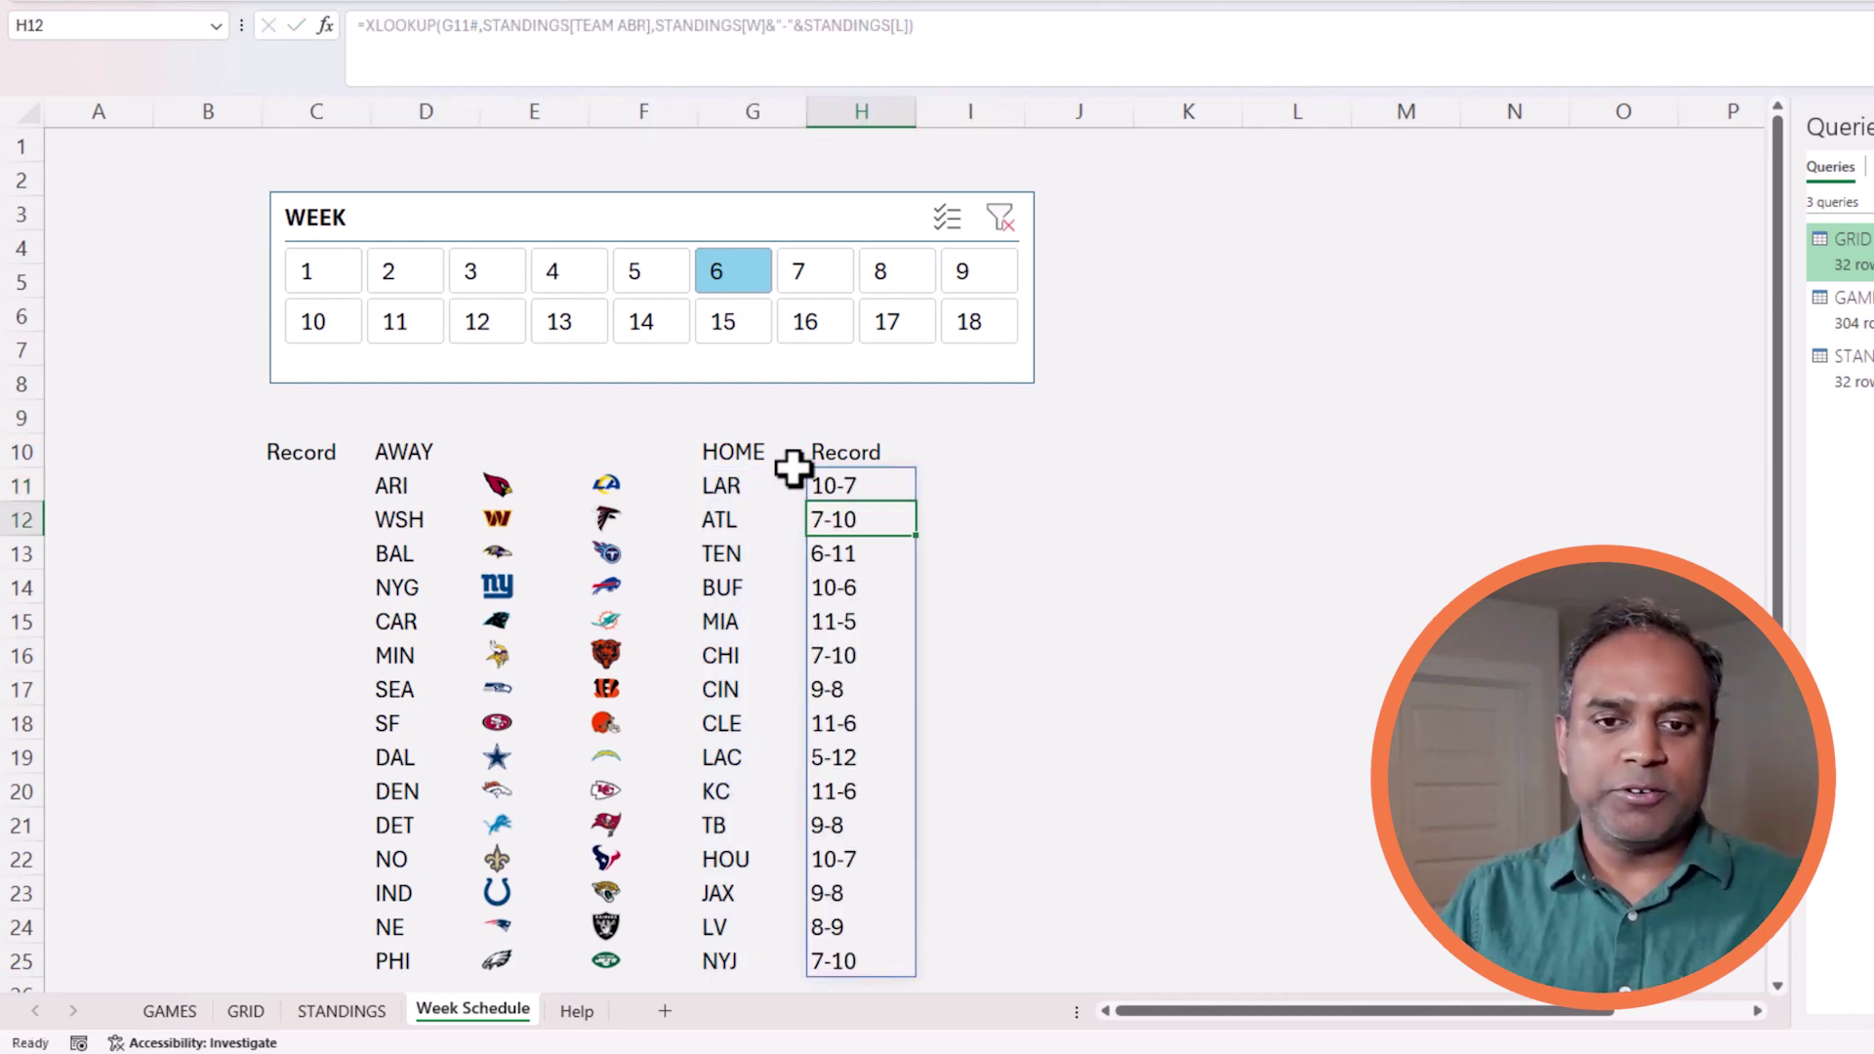
- Test the slicer with weeks 7 and 6, then leave week 8 showing
scroll(792, 469, down, 2)
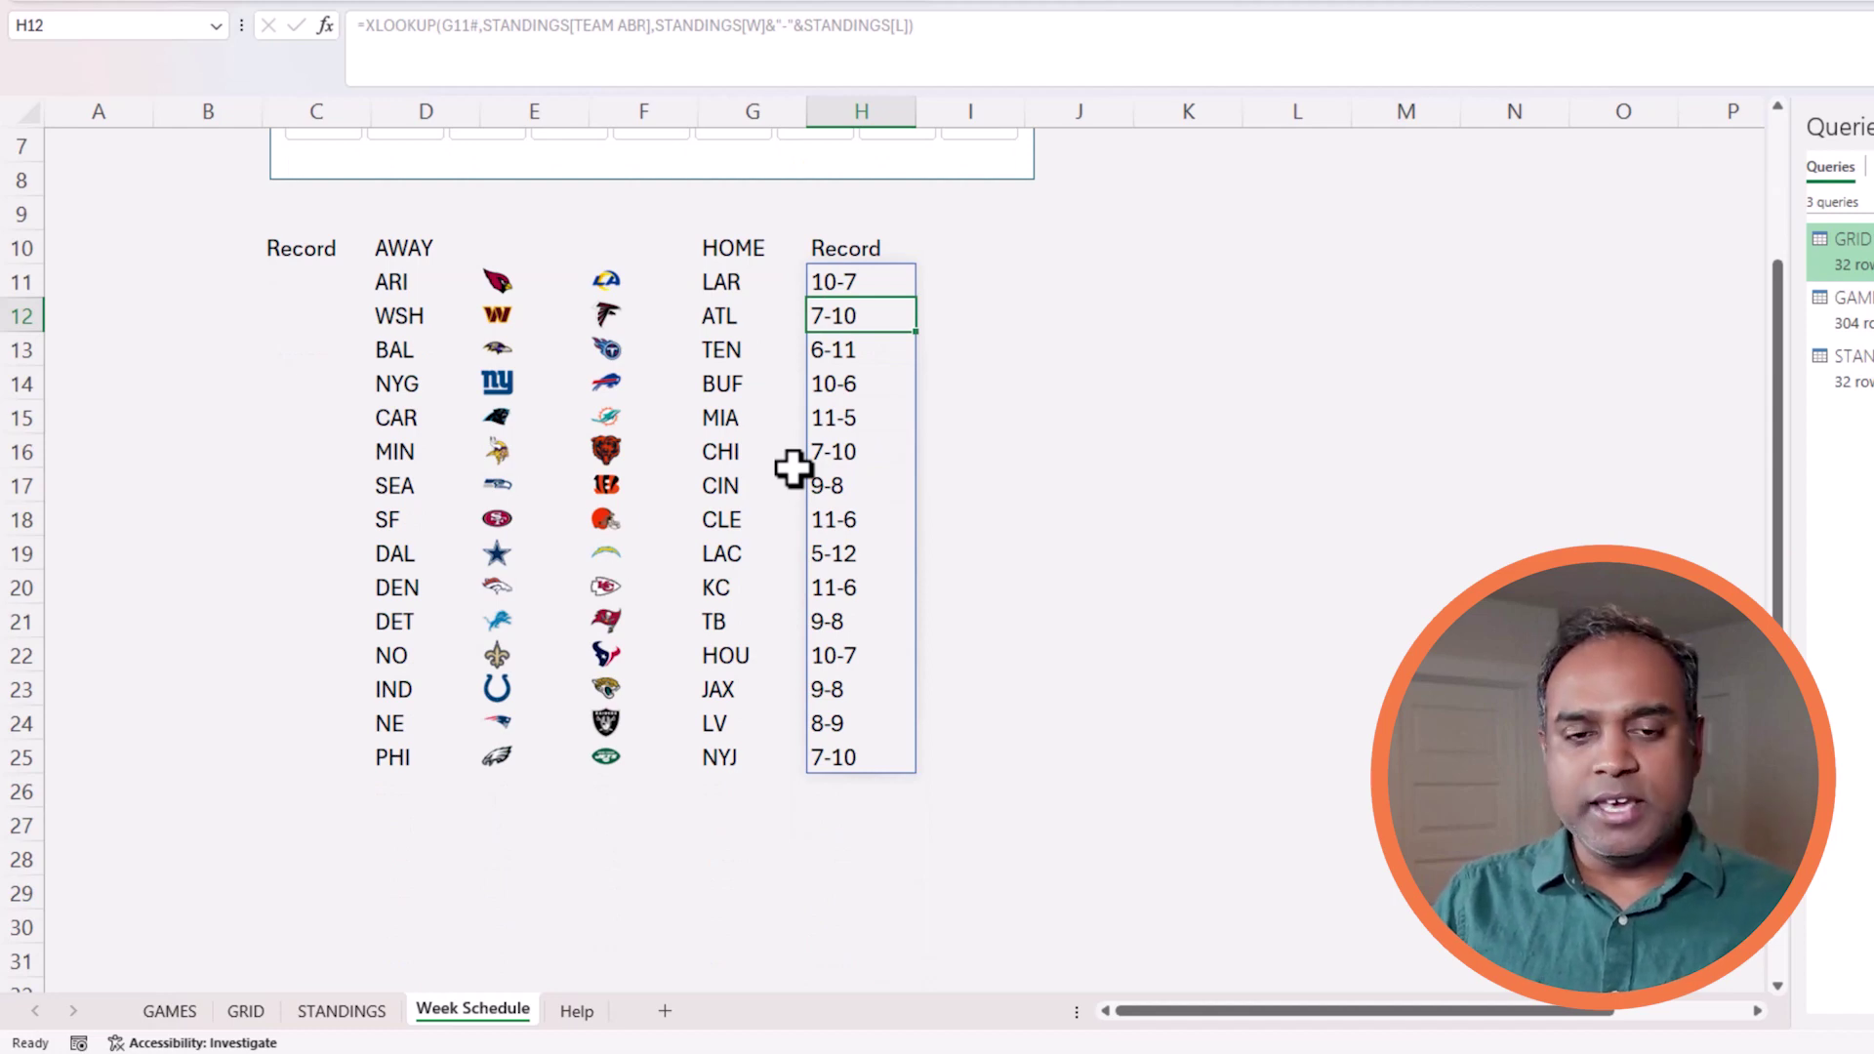
ctrl+scroll(792, 468, down, 1)
scroll(795, 468, up, 2)
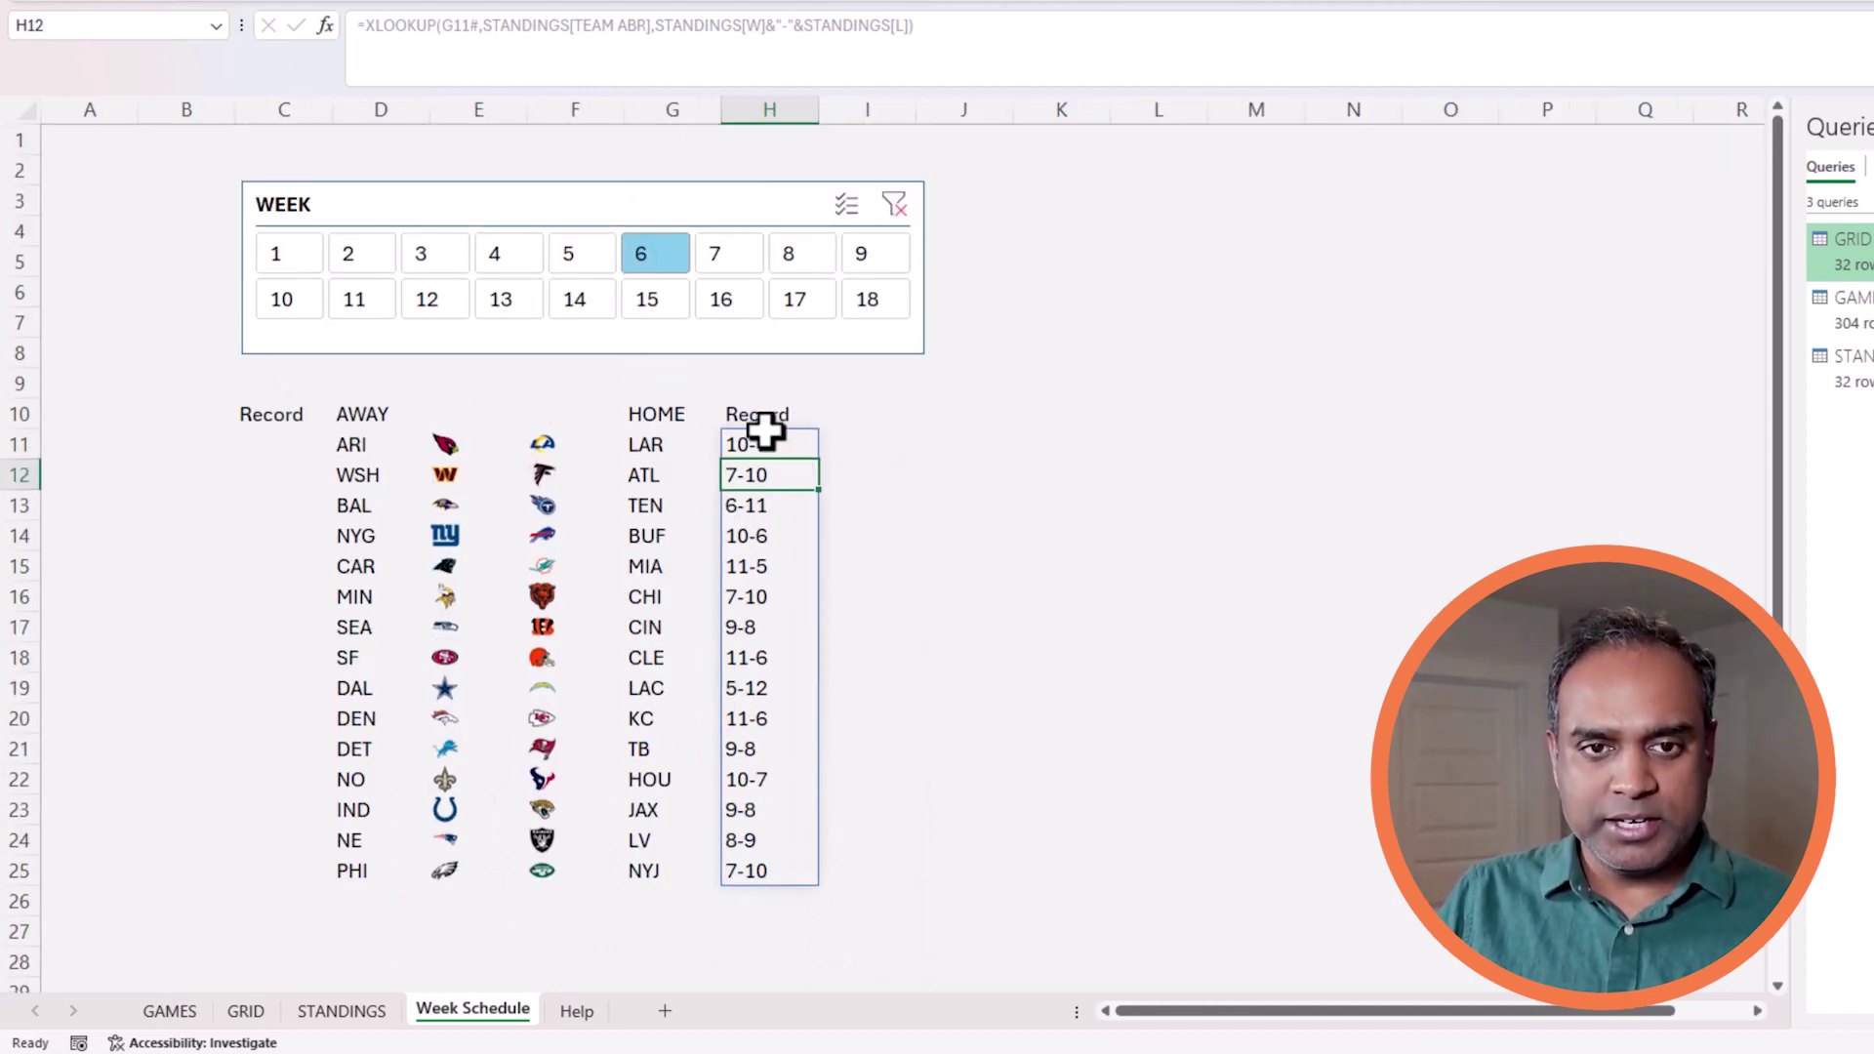
click(717, 259)
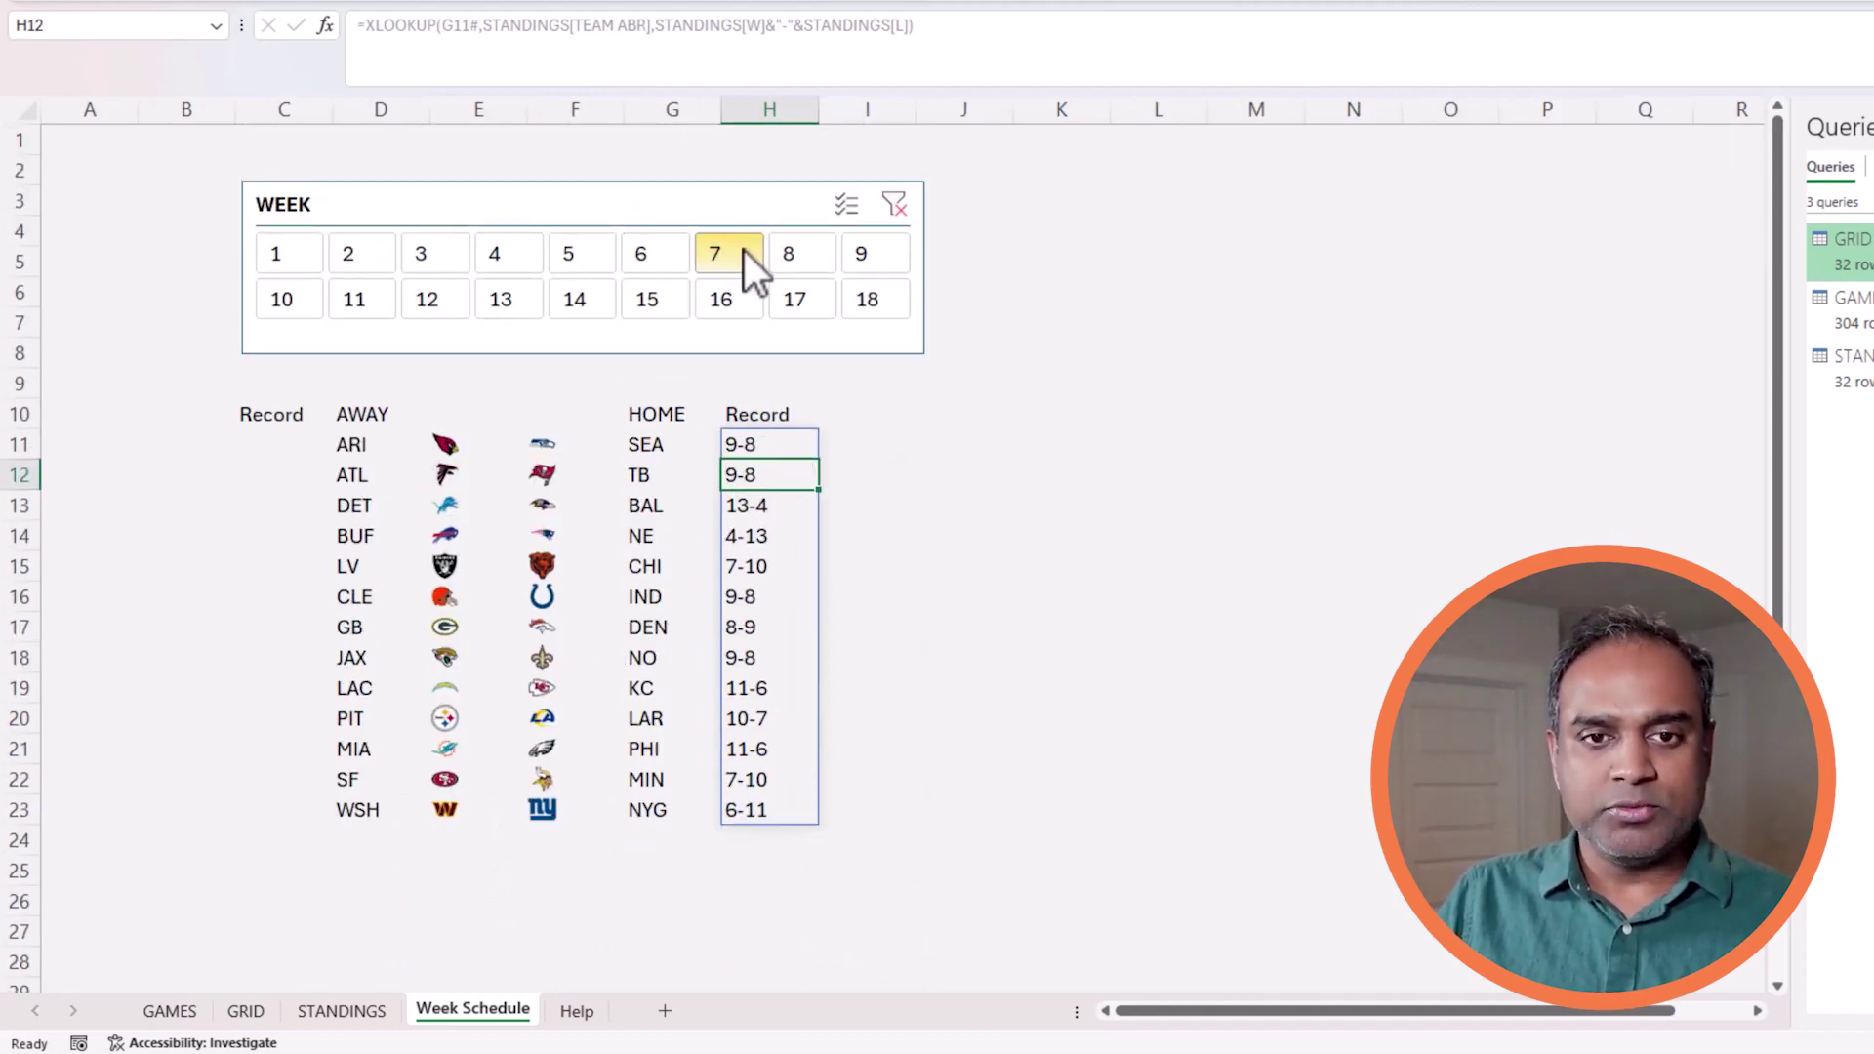
click(656, 266)
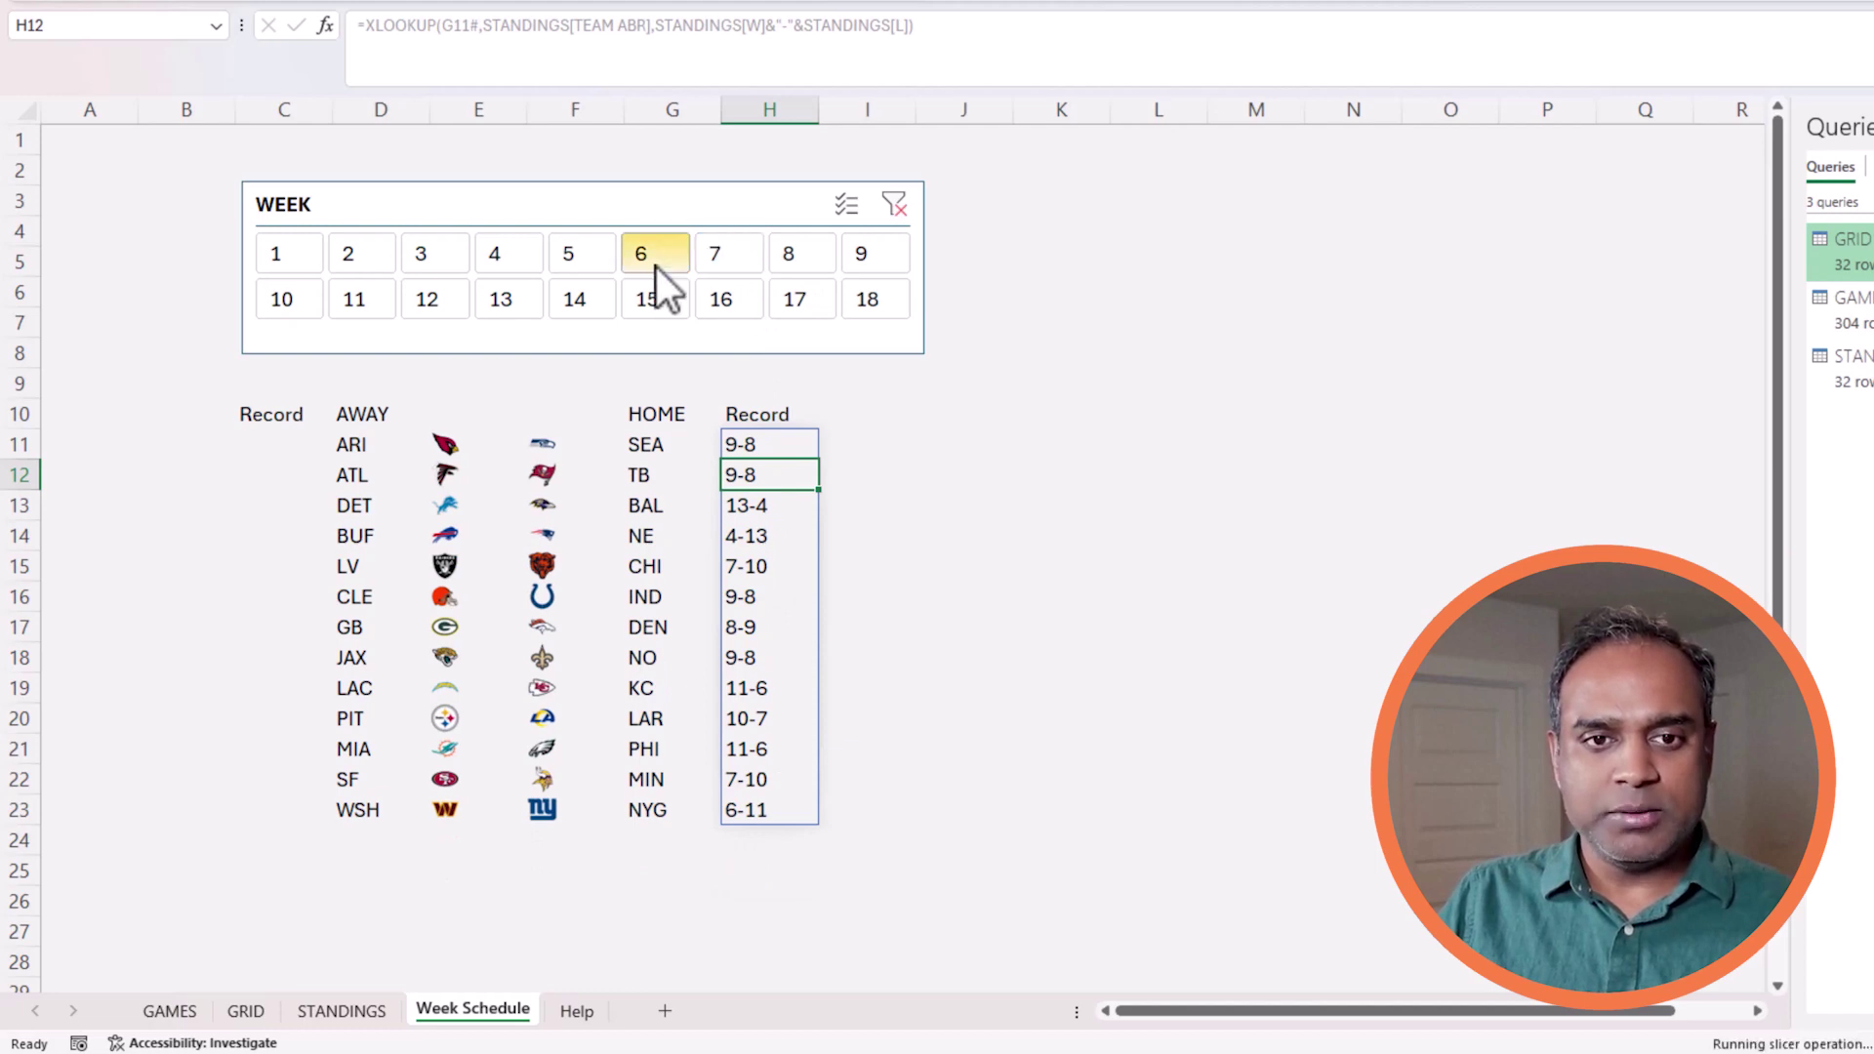
click(809, 256)
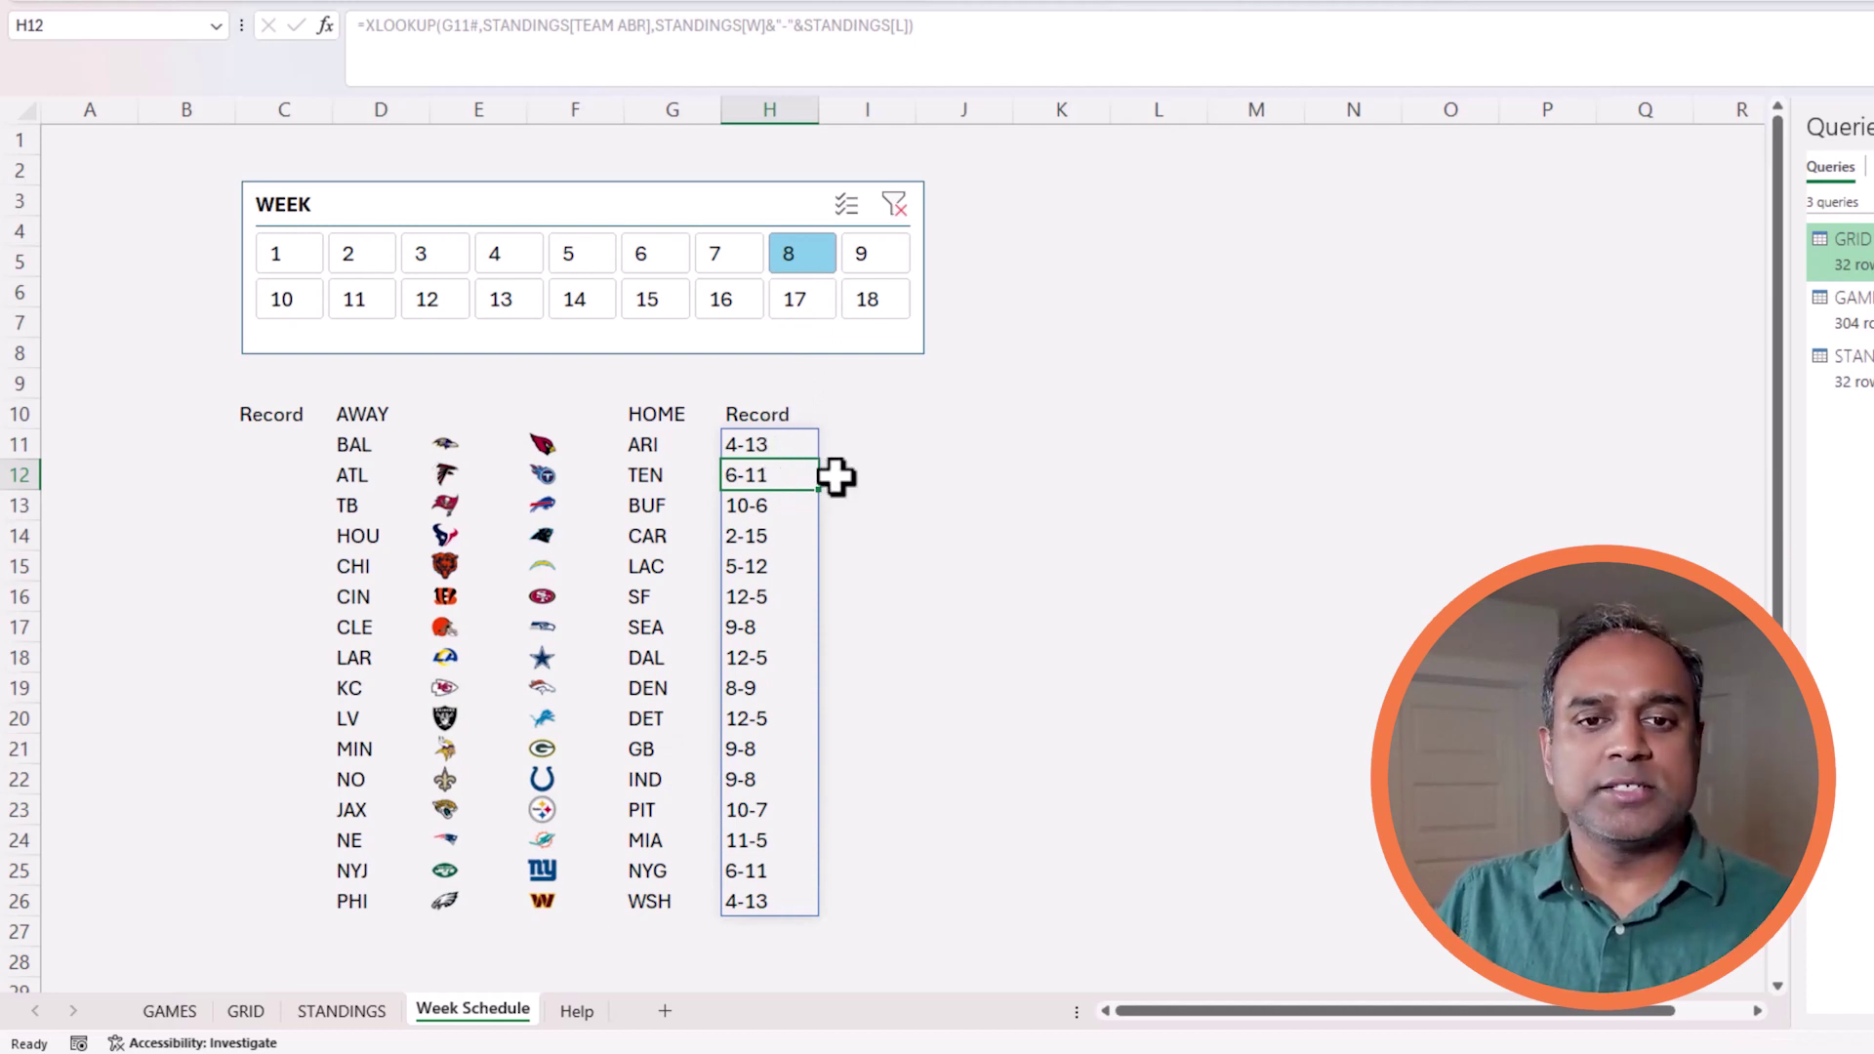
click(317, 444)
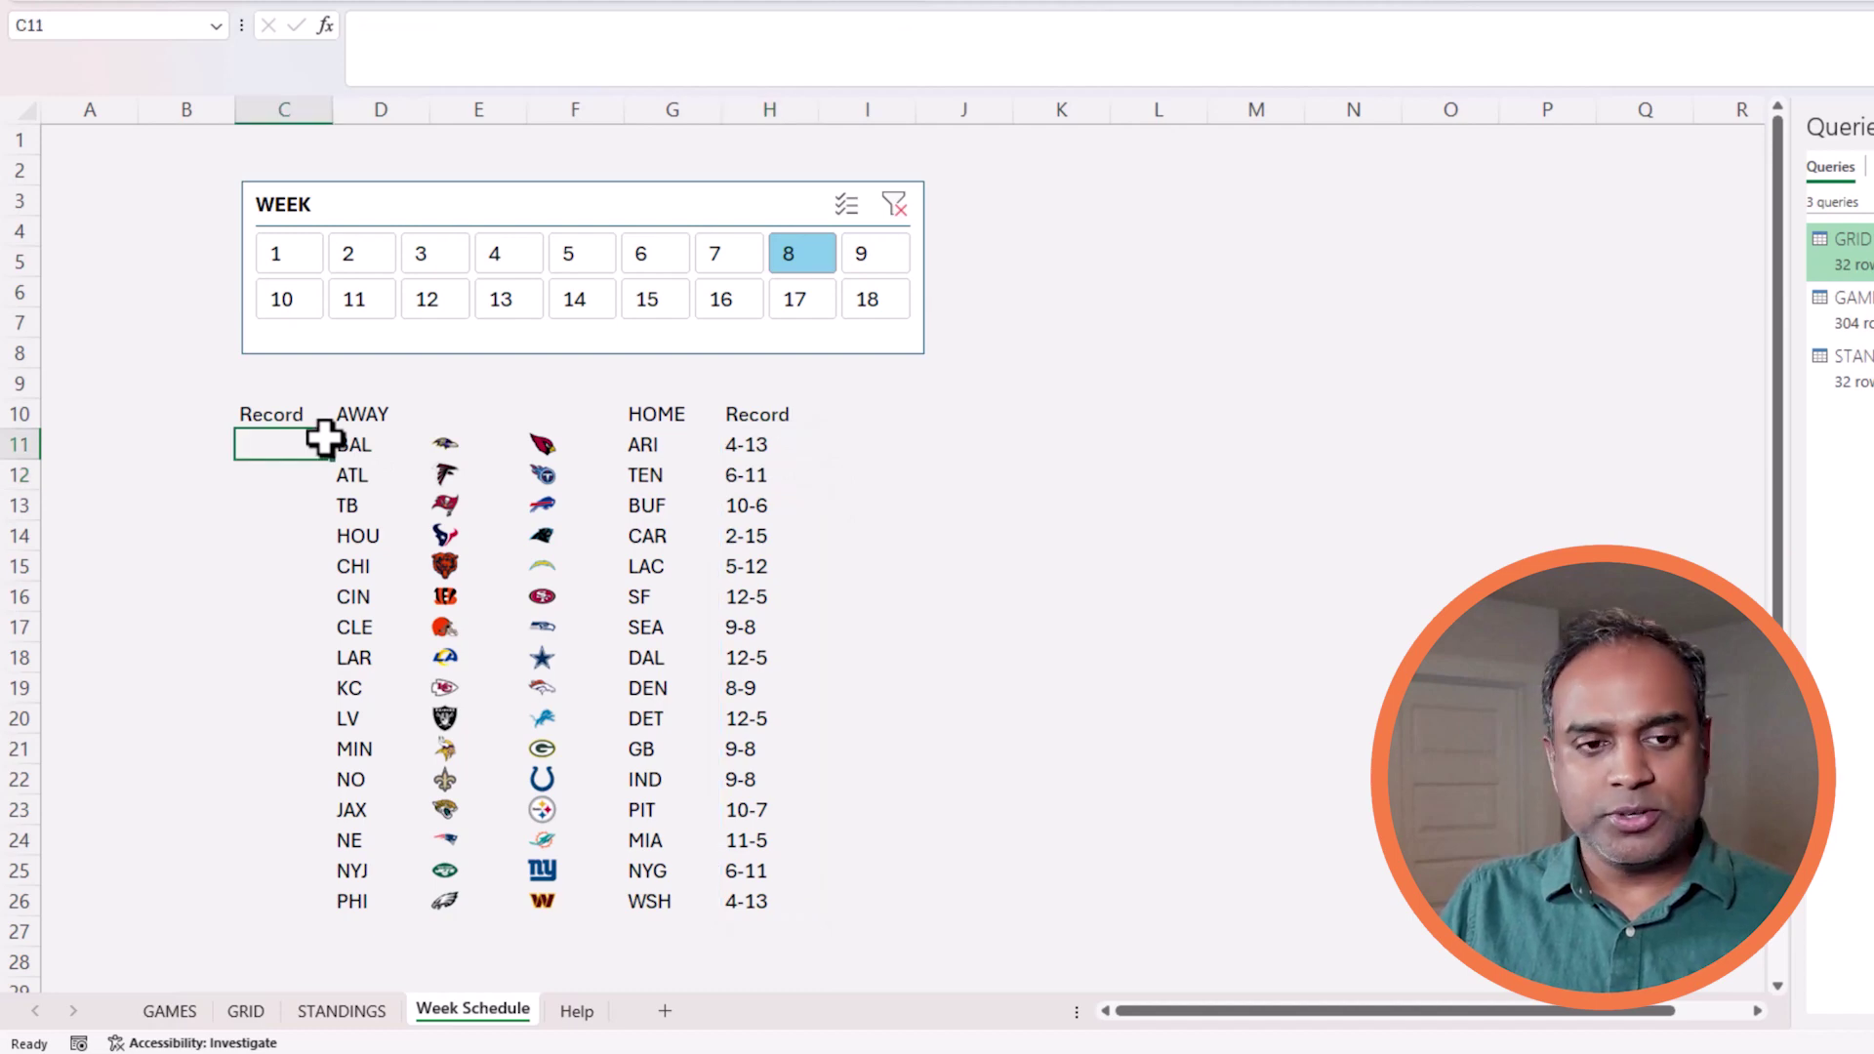
click(775, 439)
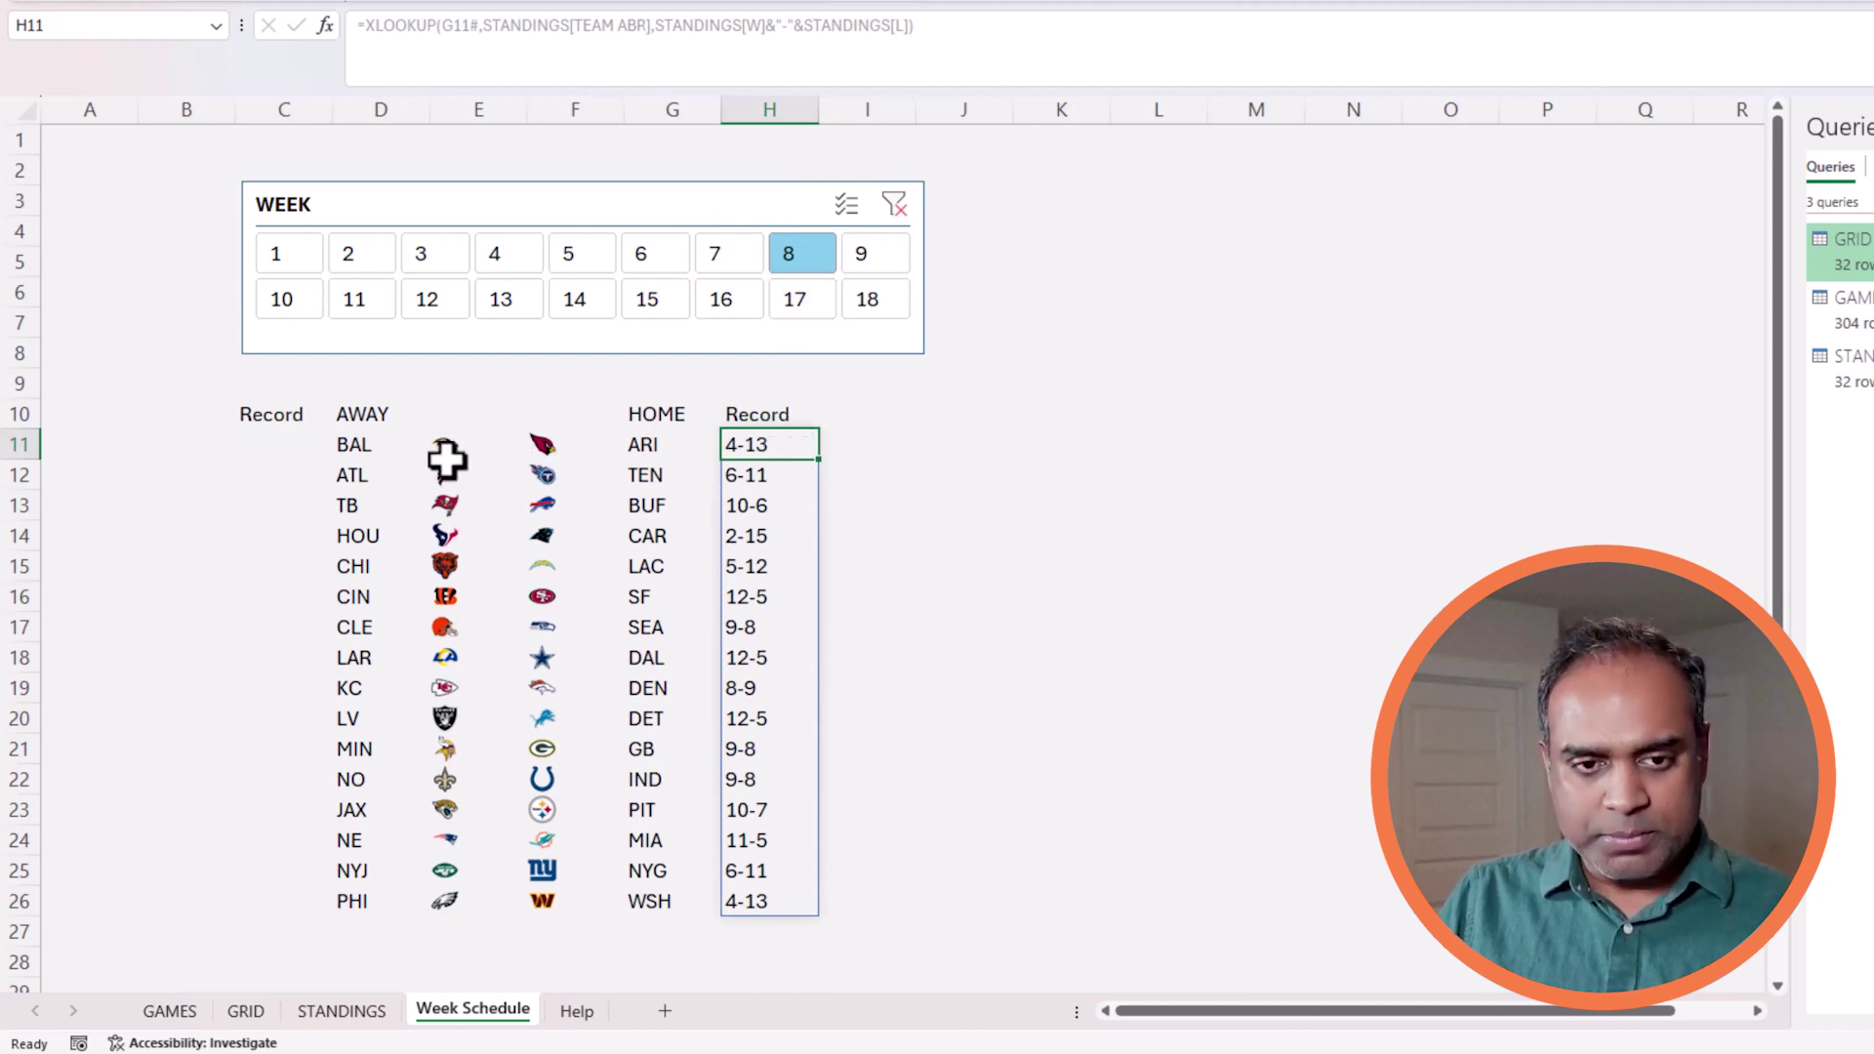
key(ctrl+c)
click(292, 444)
key(ctrl+v)
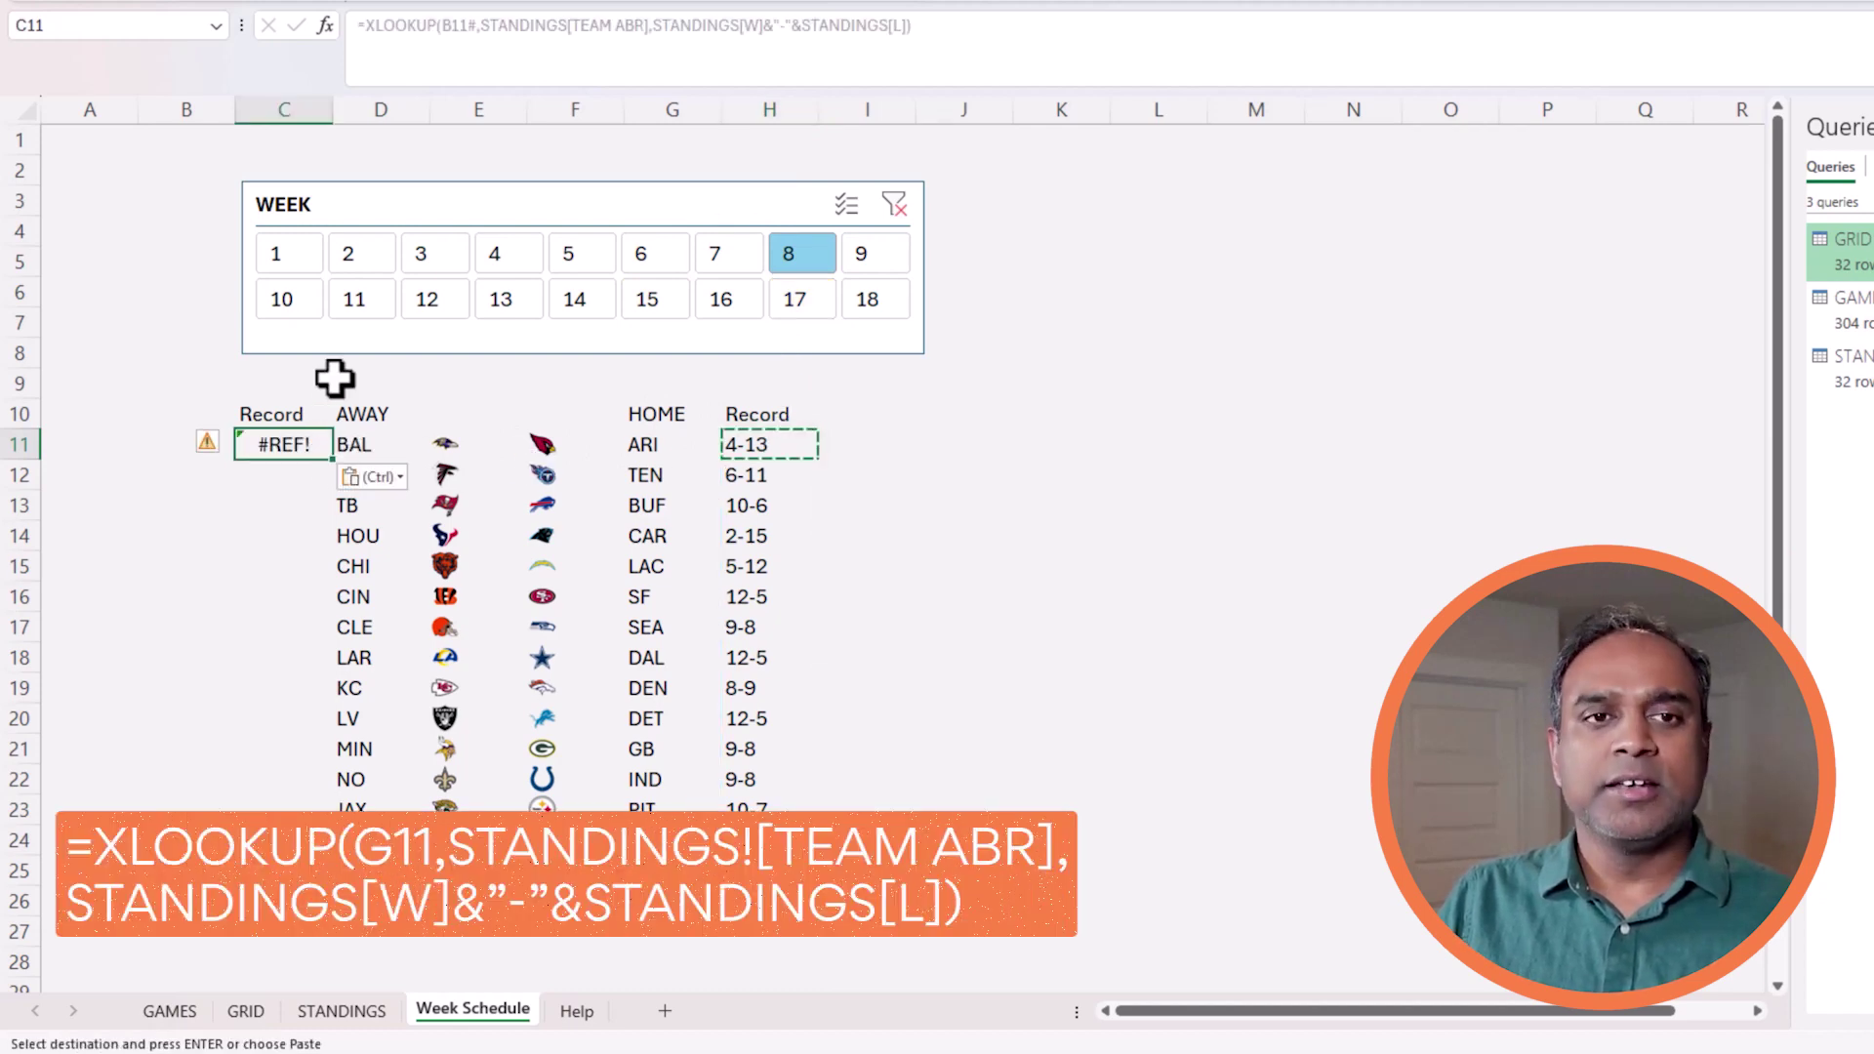
click(459, 37)
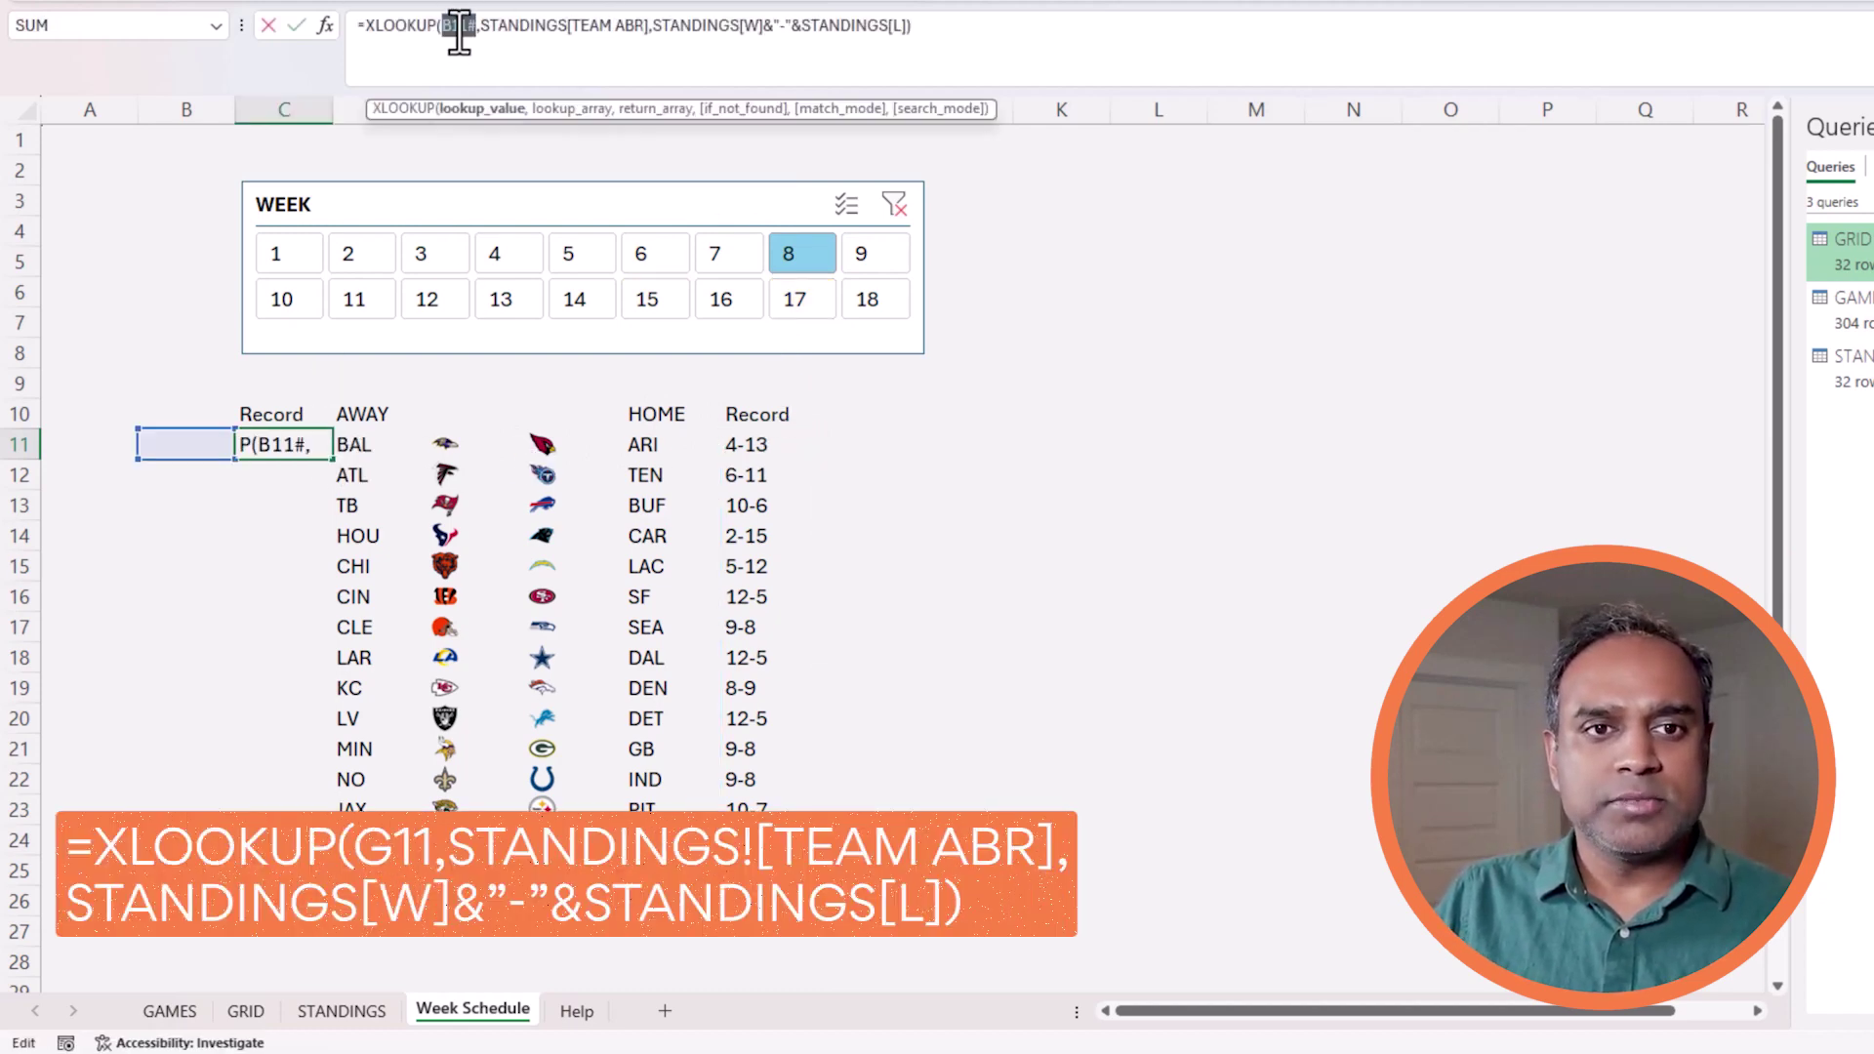
click(380, 440)
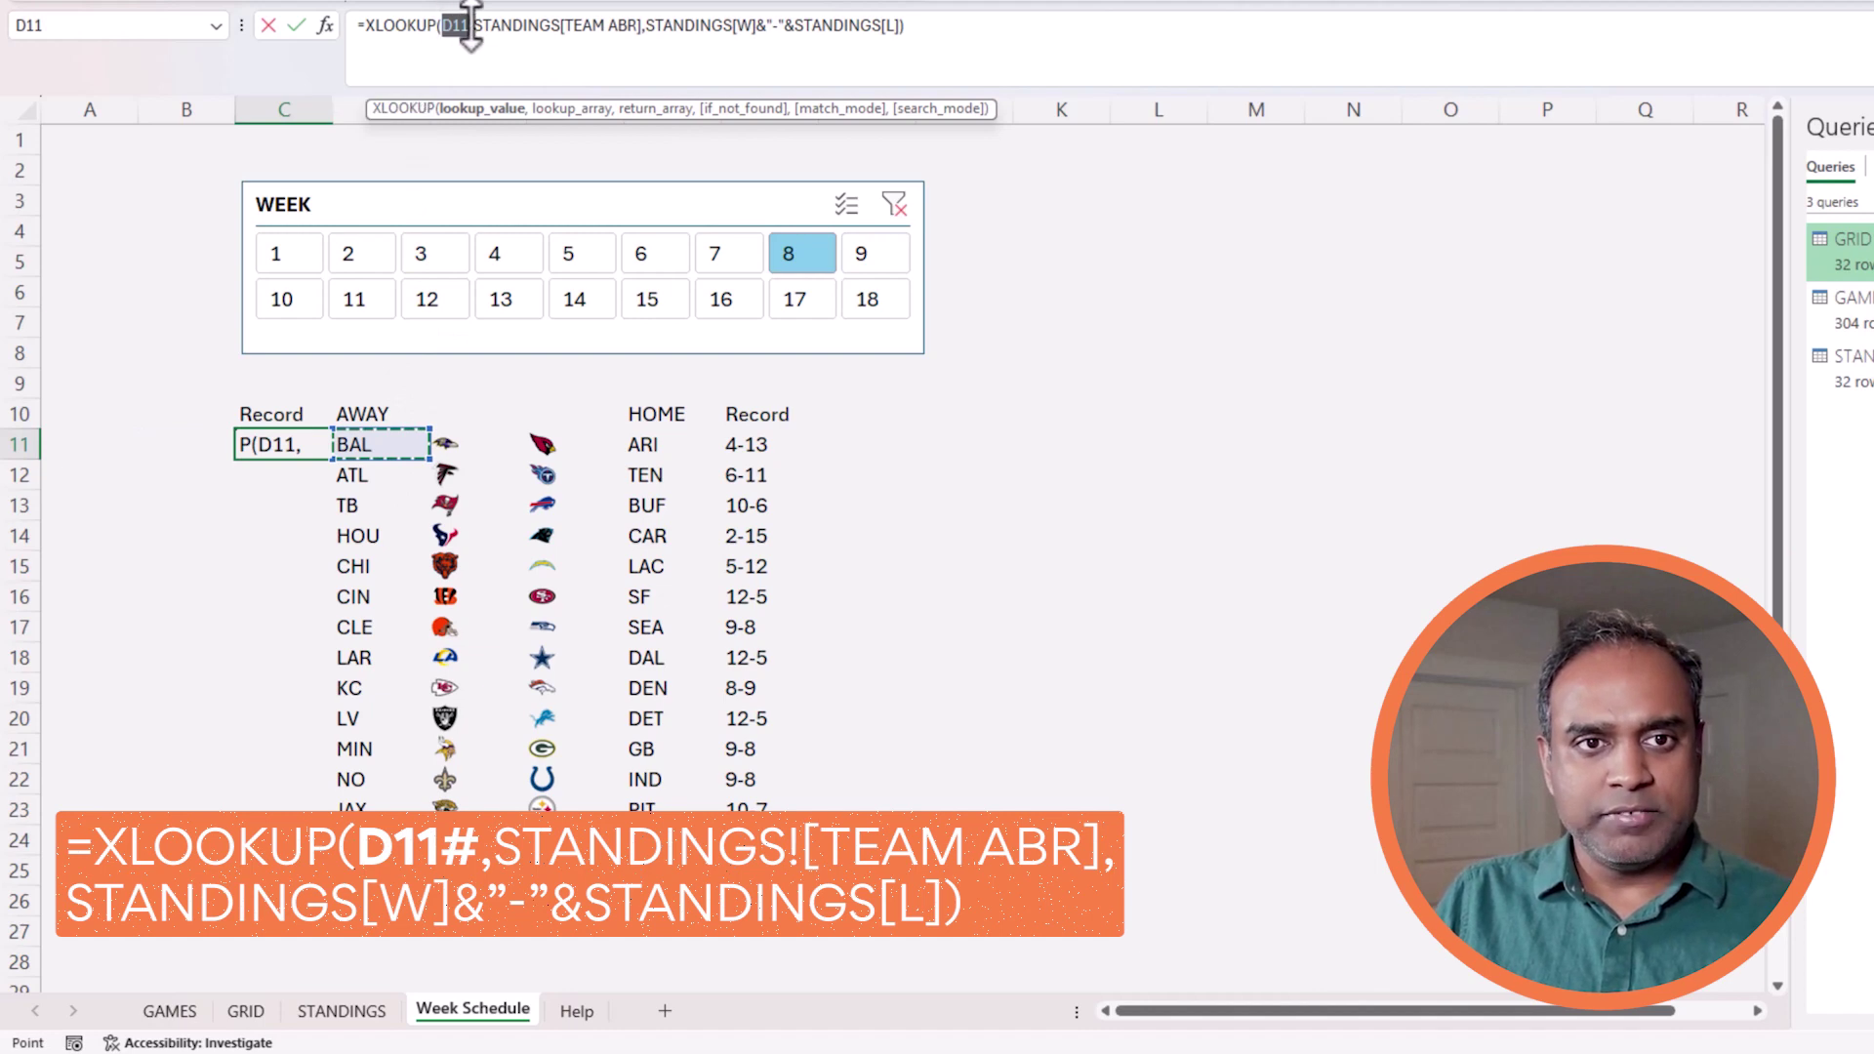
click(513, 8)
text(#)
key(ctrl+Return)
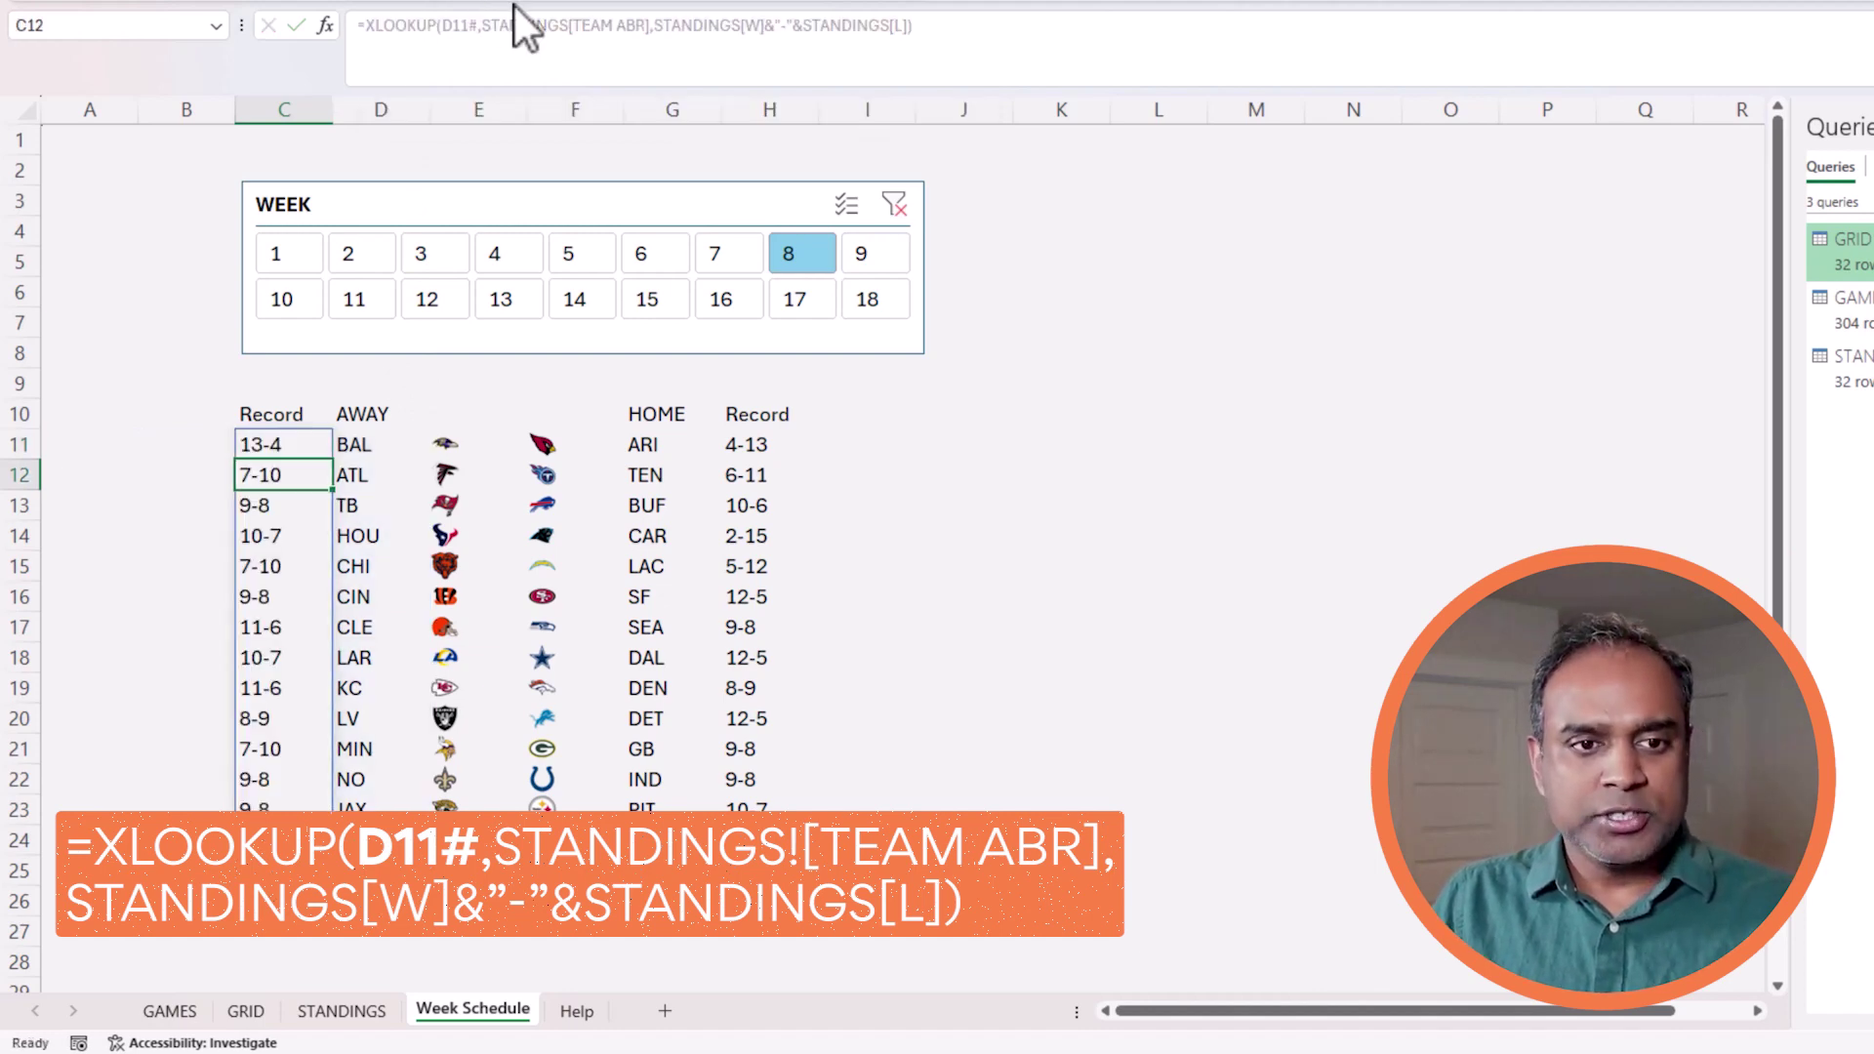
click(758, 444)
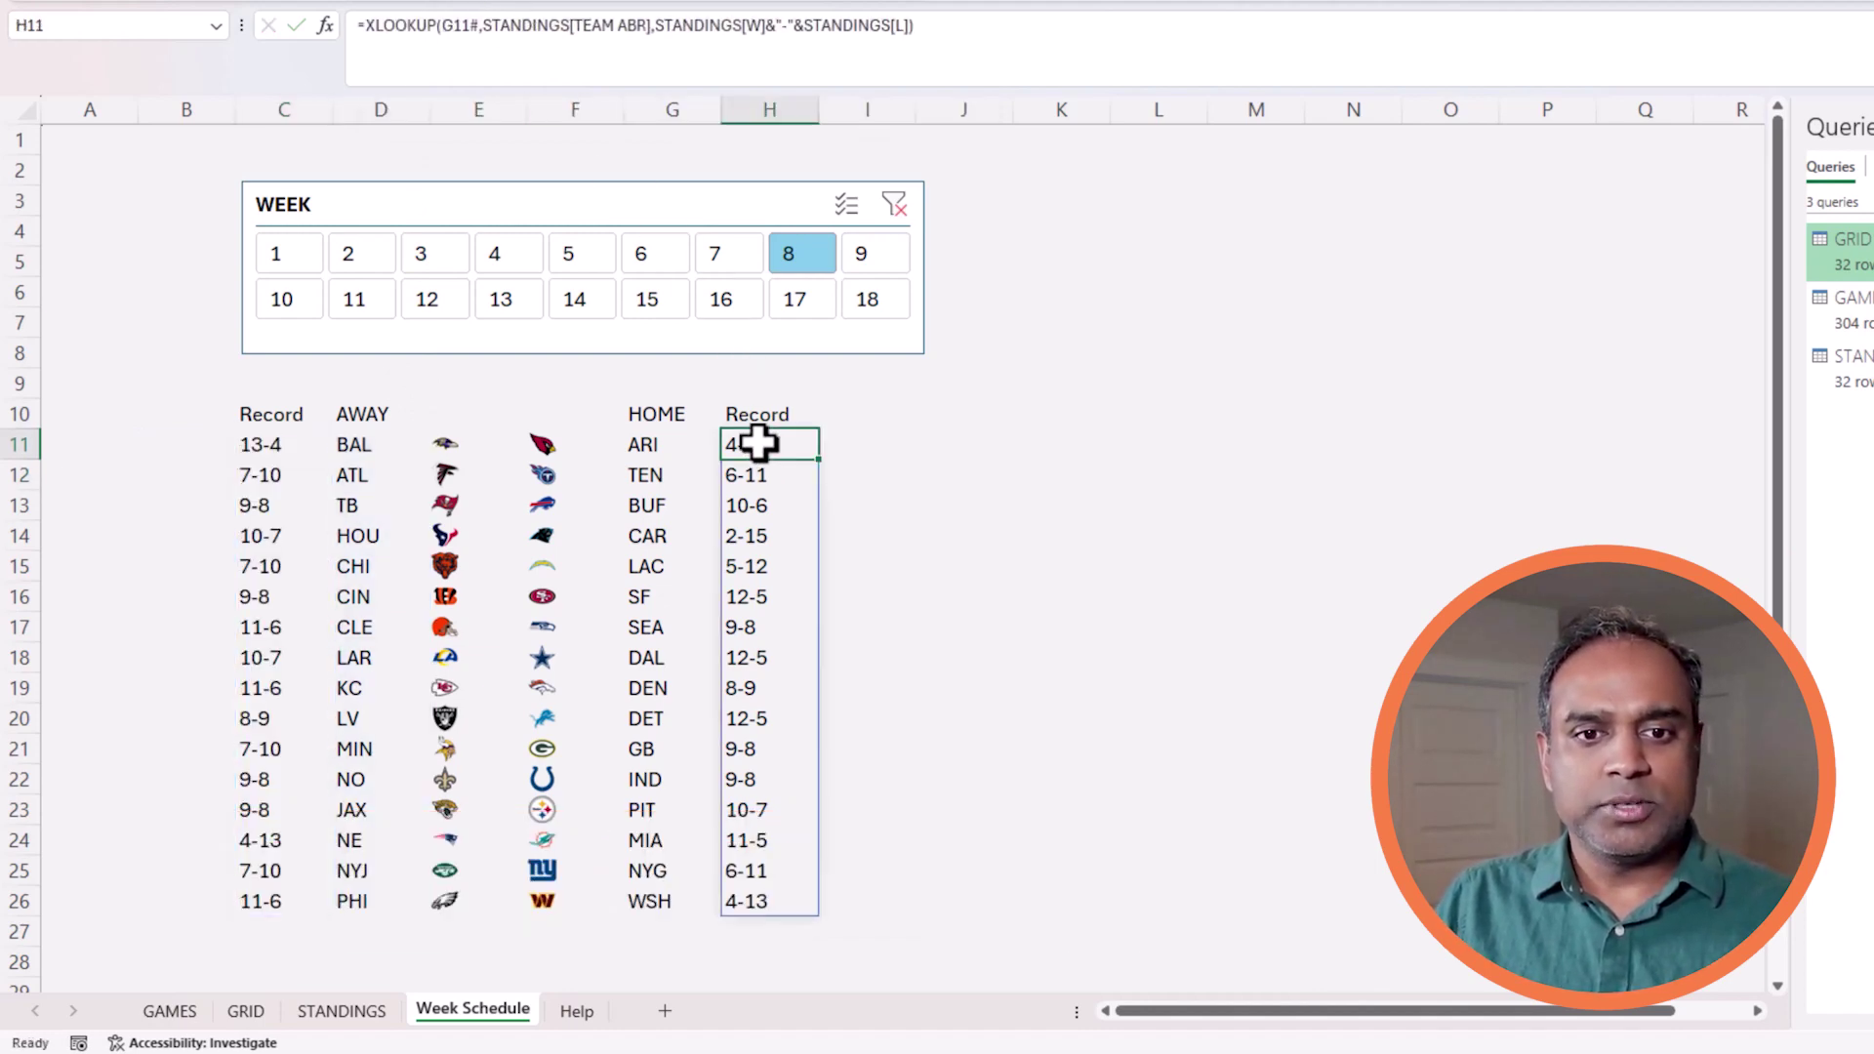
click(466, 25)
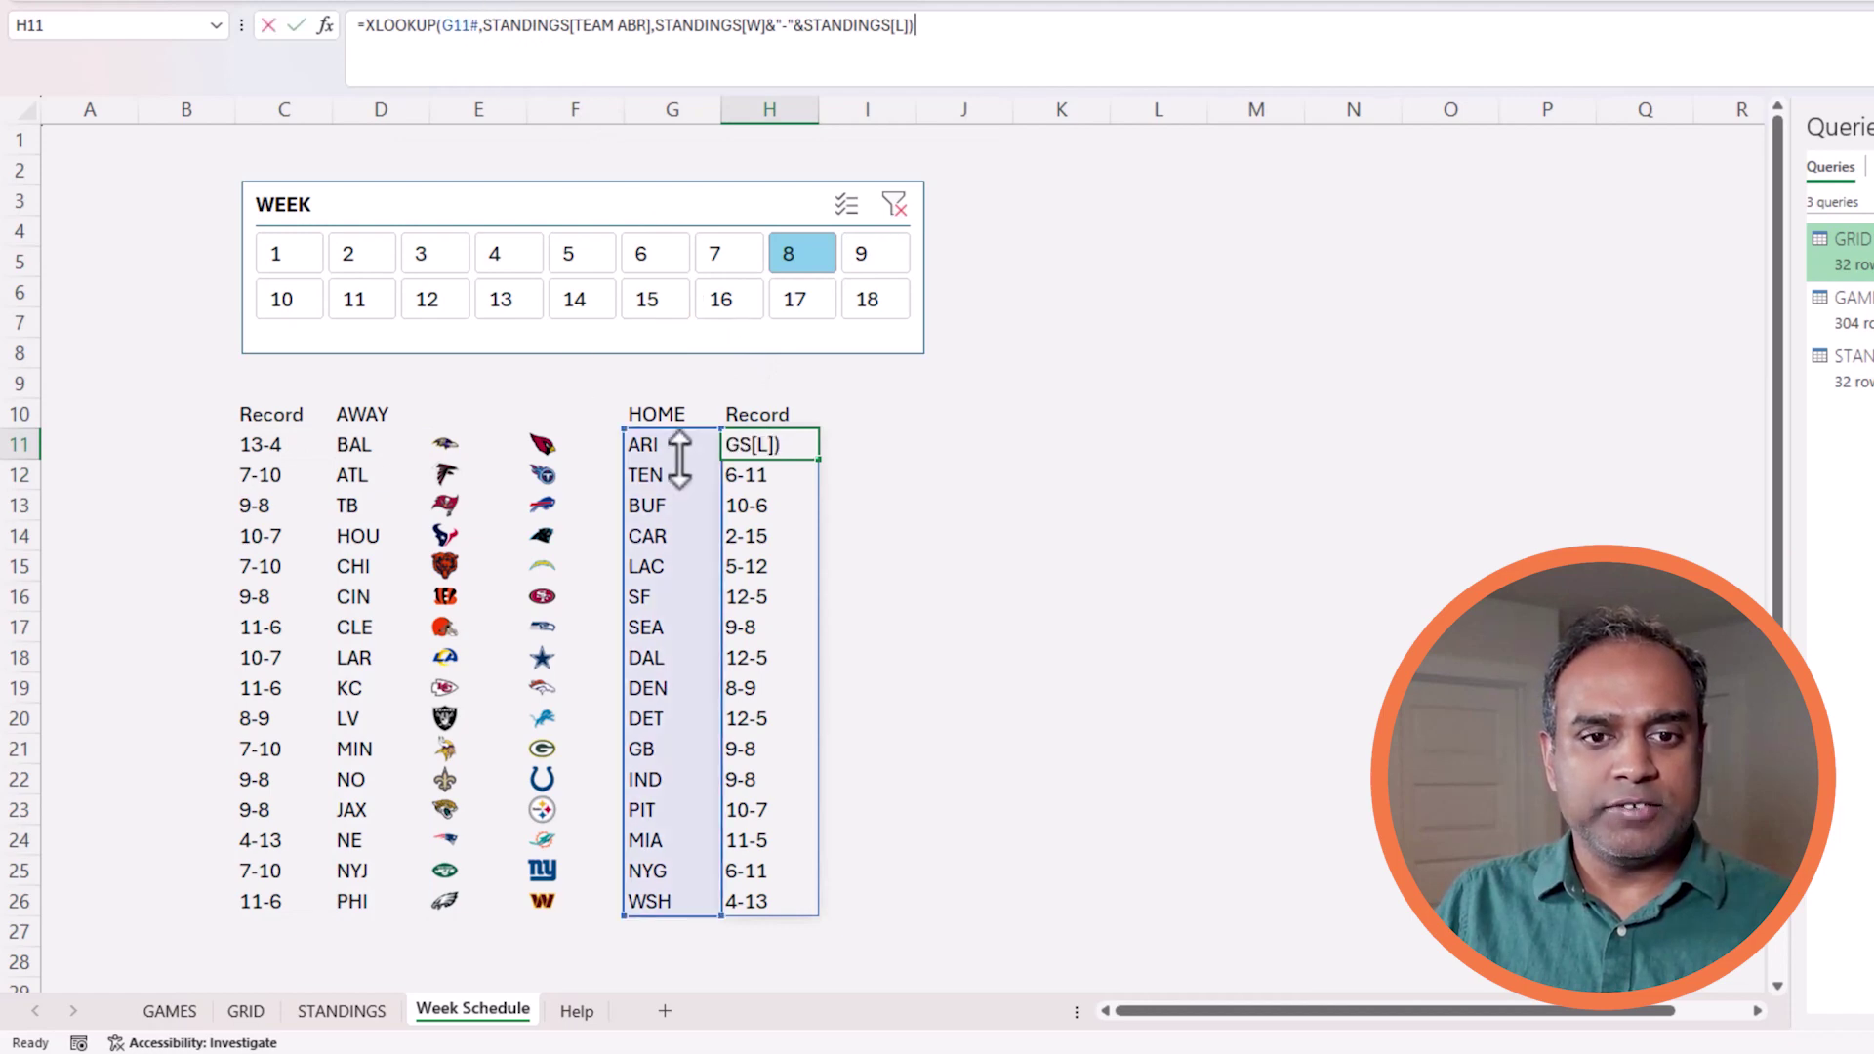
key(Escape)
click(283, 445)
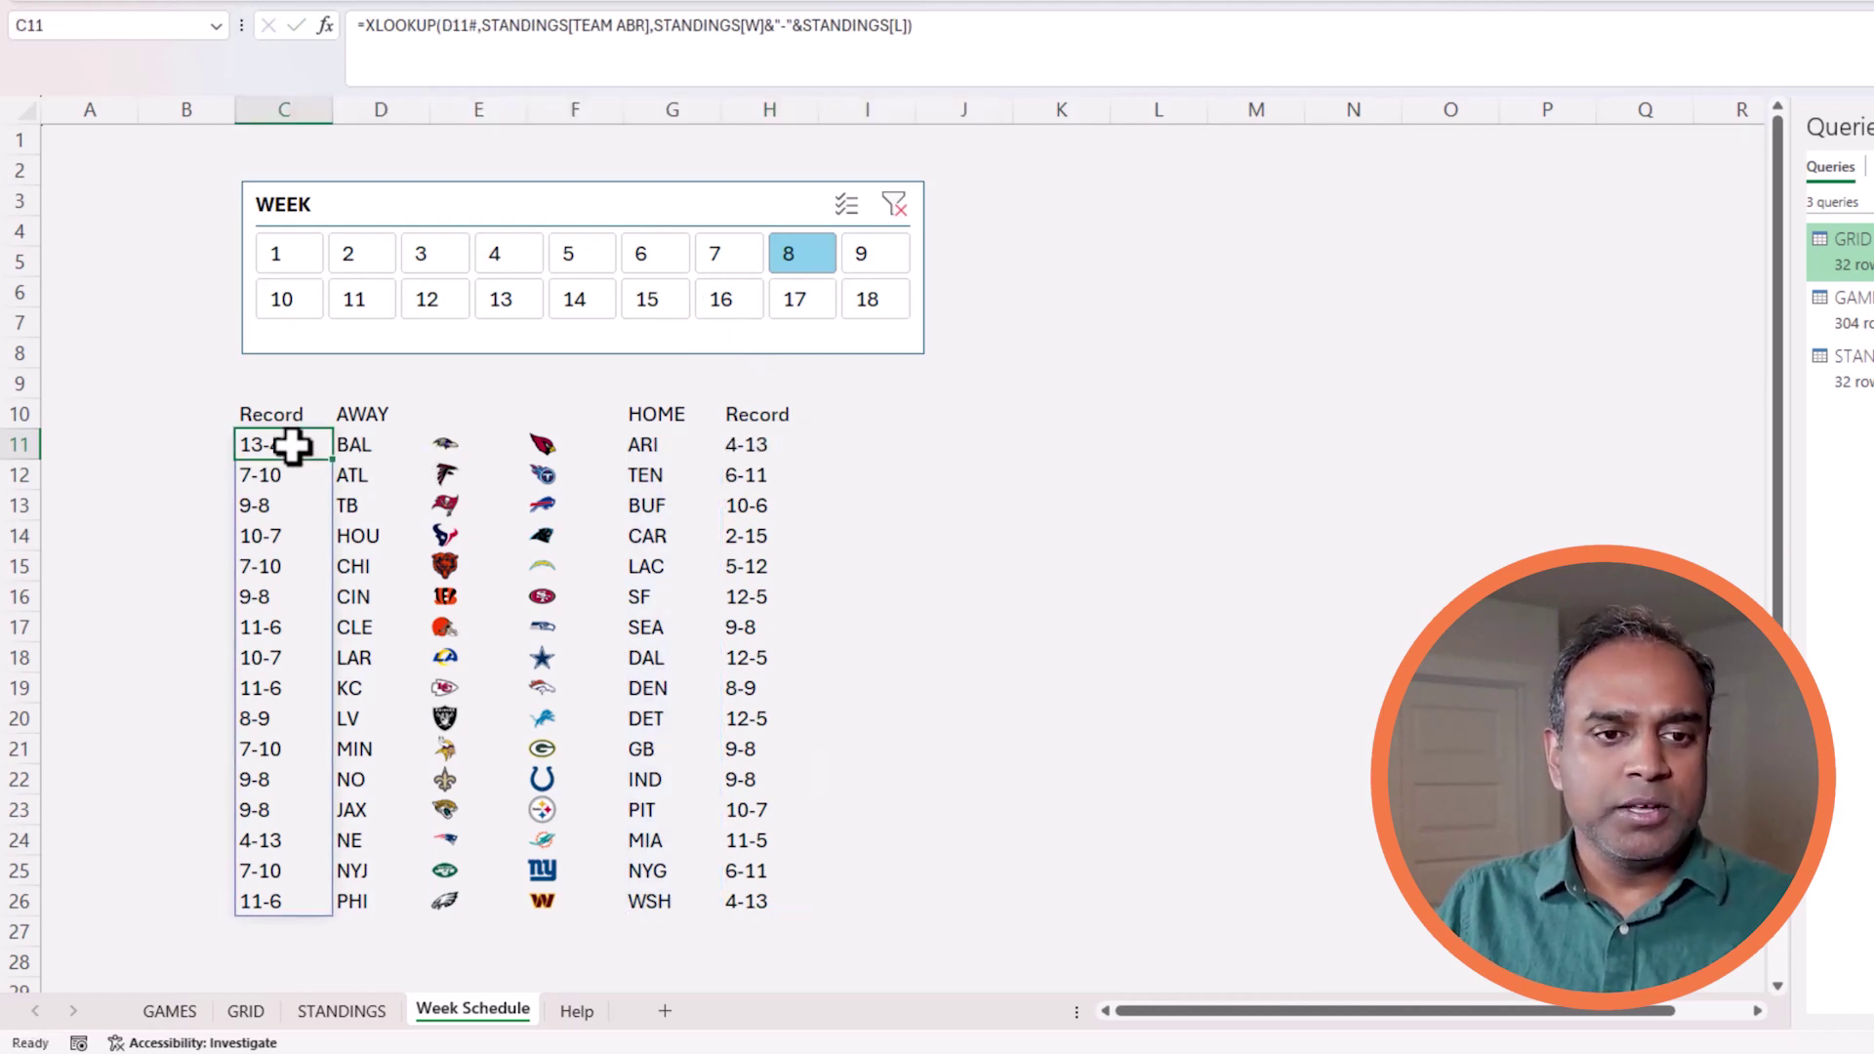
click(466, 39)
key(Escape)
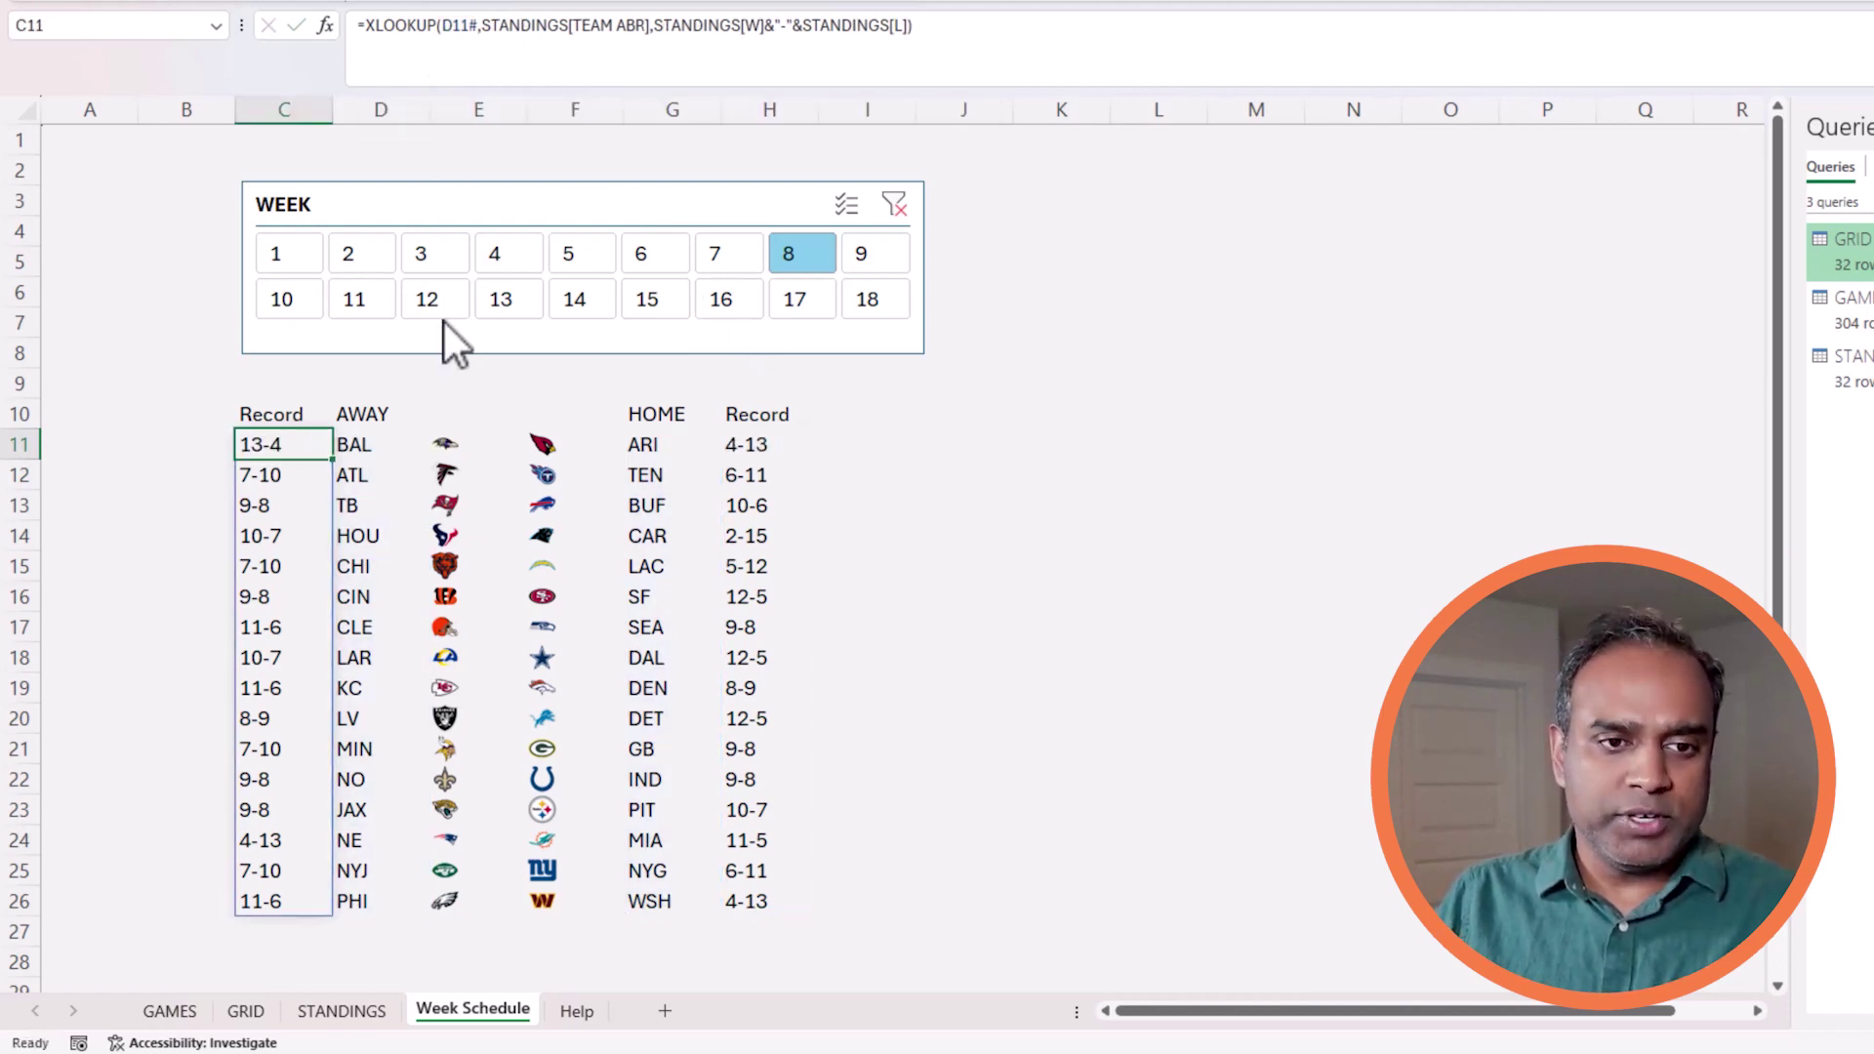
click(1089, 536)
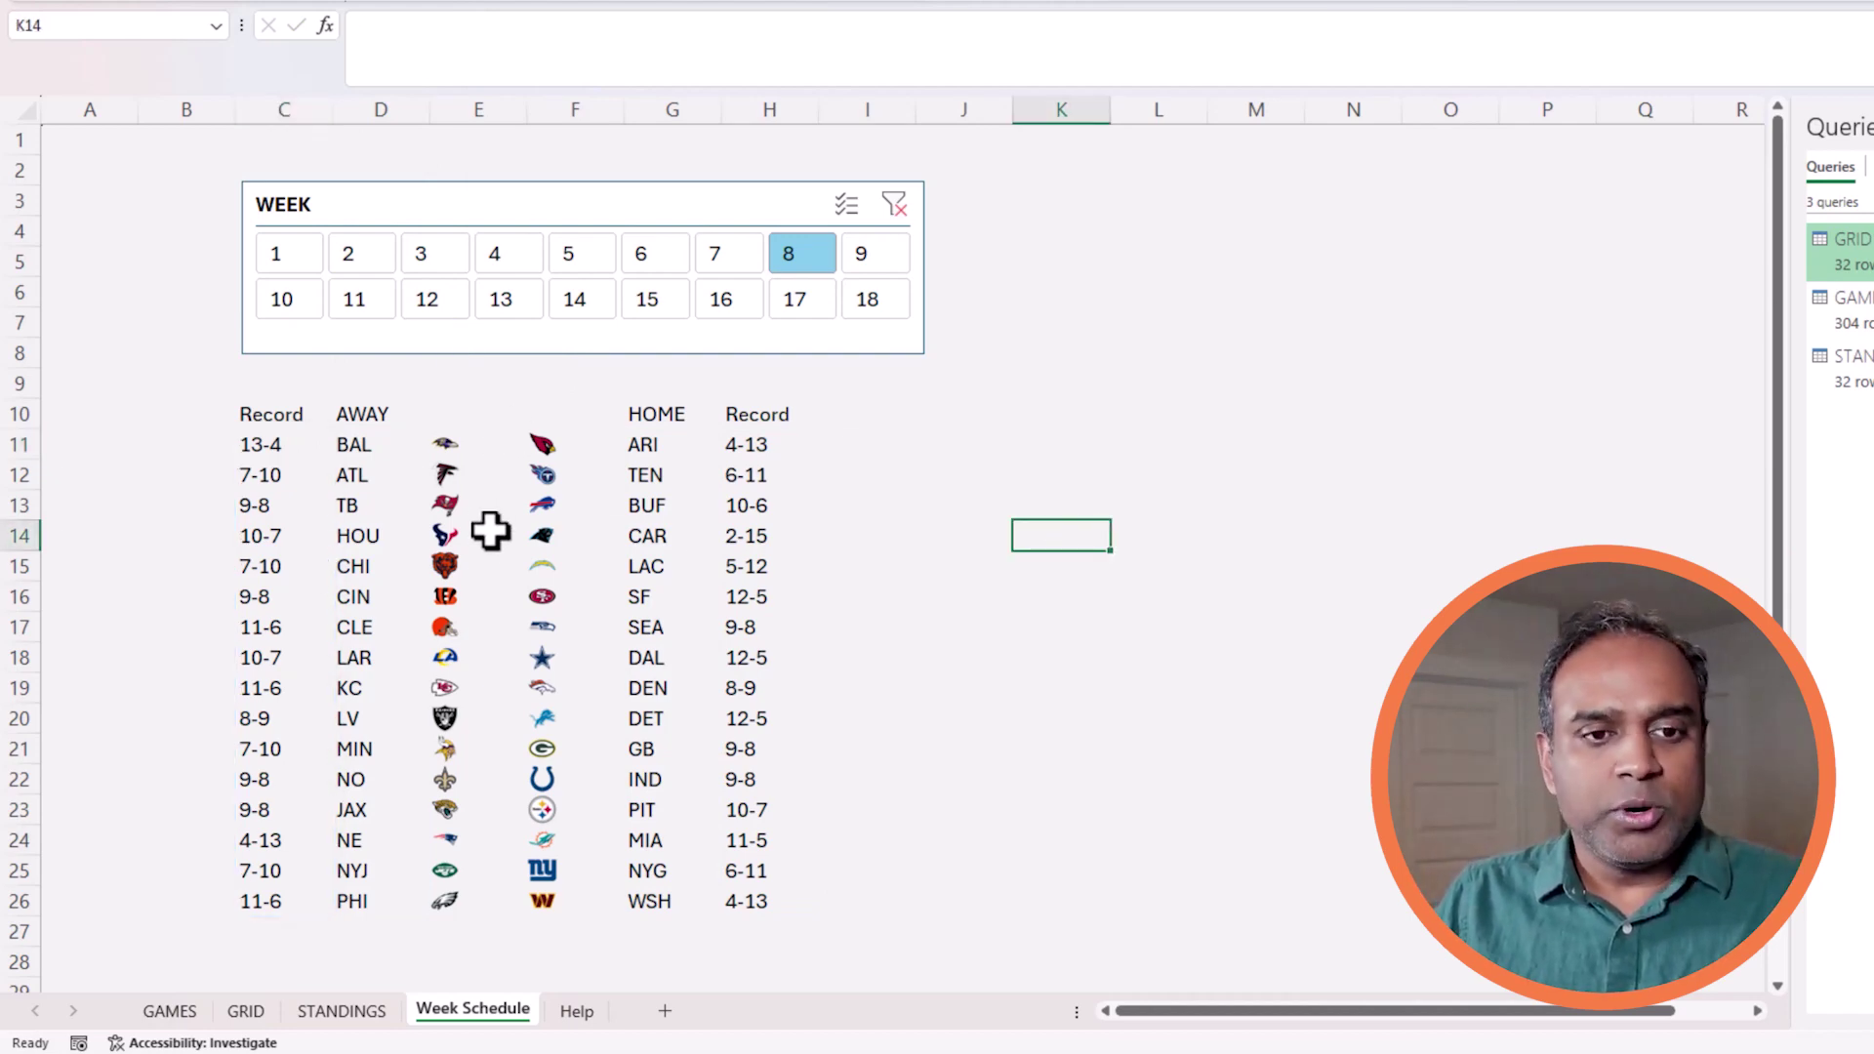
- Nudge the WEEK slicer up slightly and set rows 10–26 to row height 20
drag(444, 207, 416, 193)
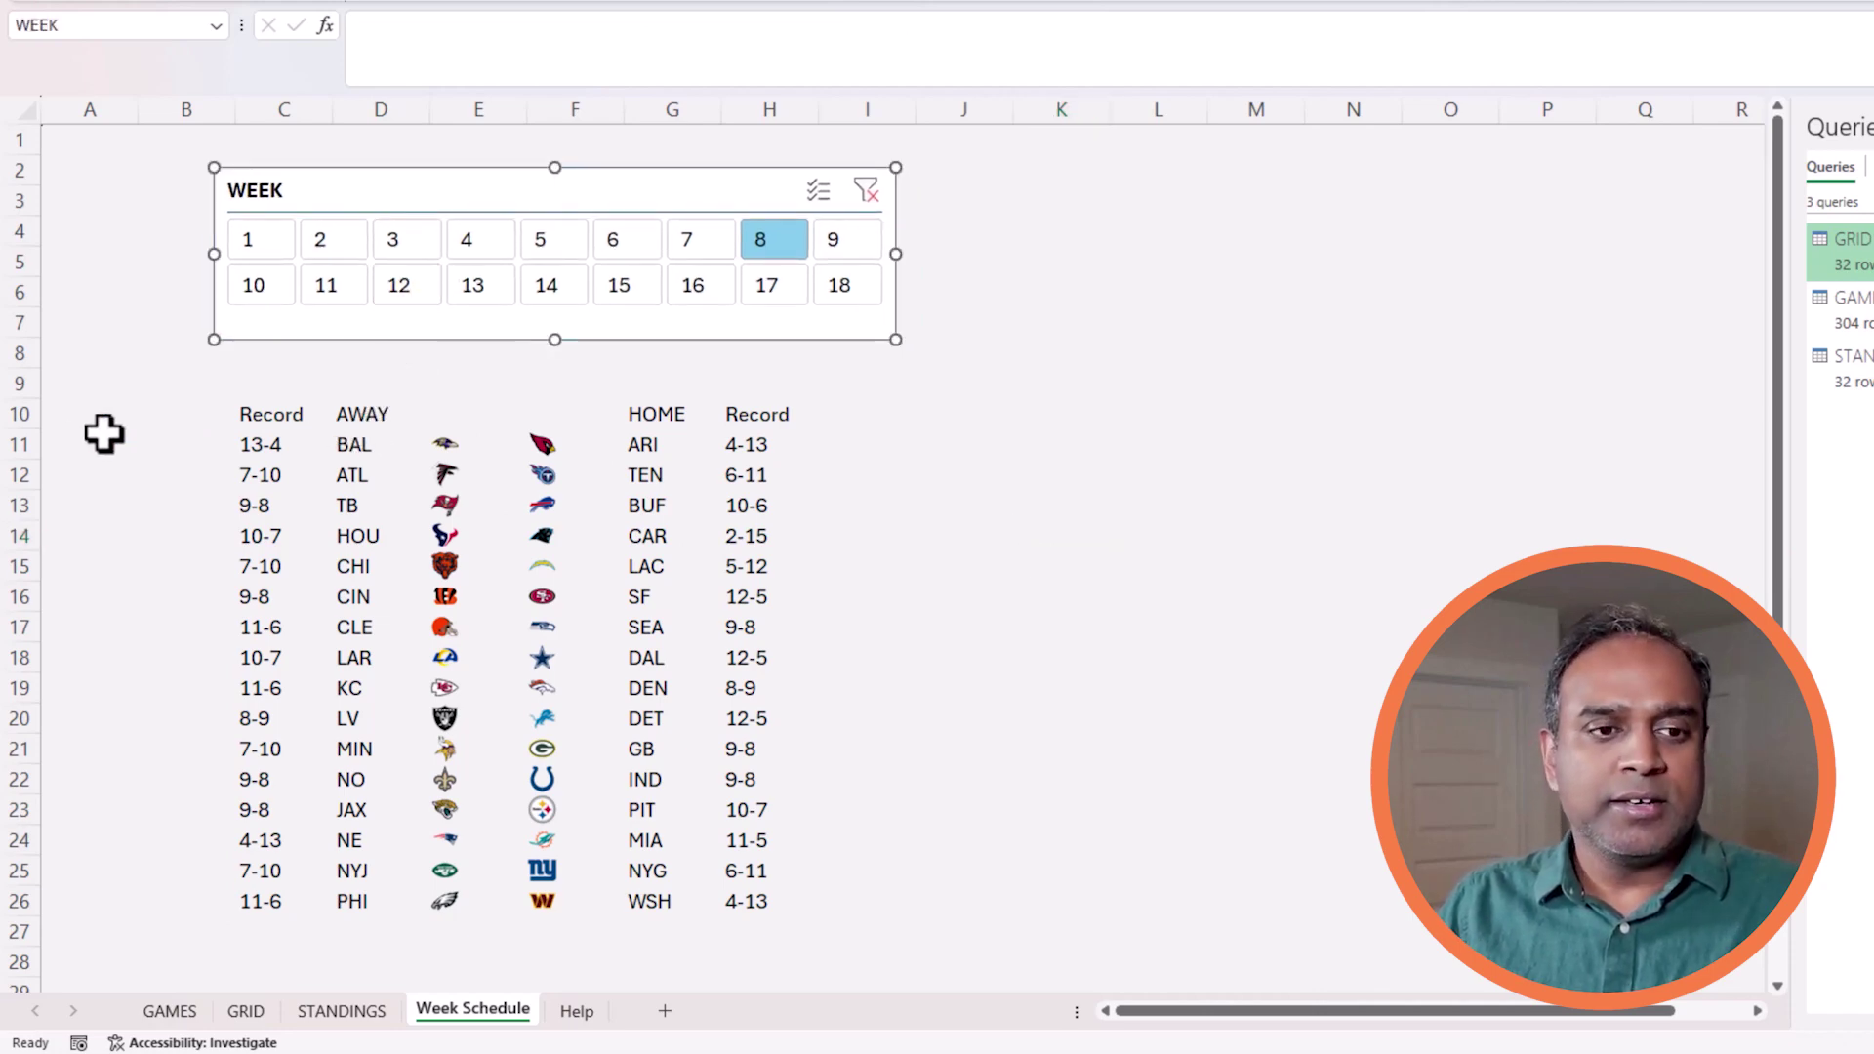
drag(25, 418, 100, 891)
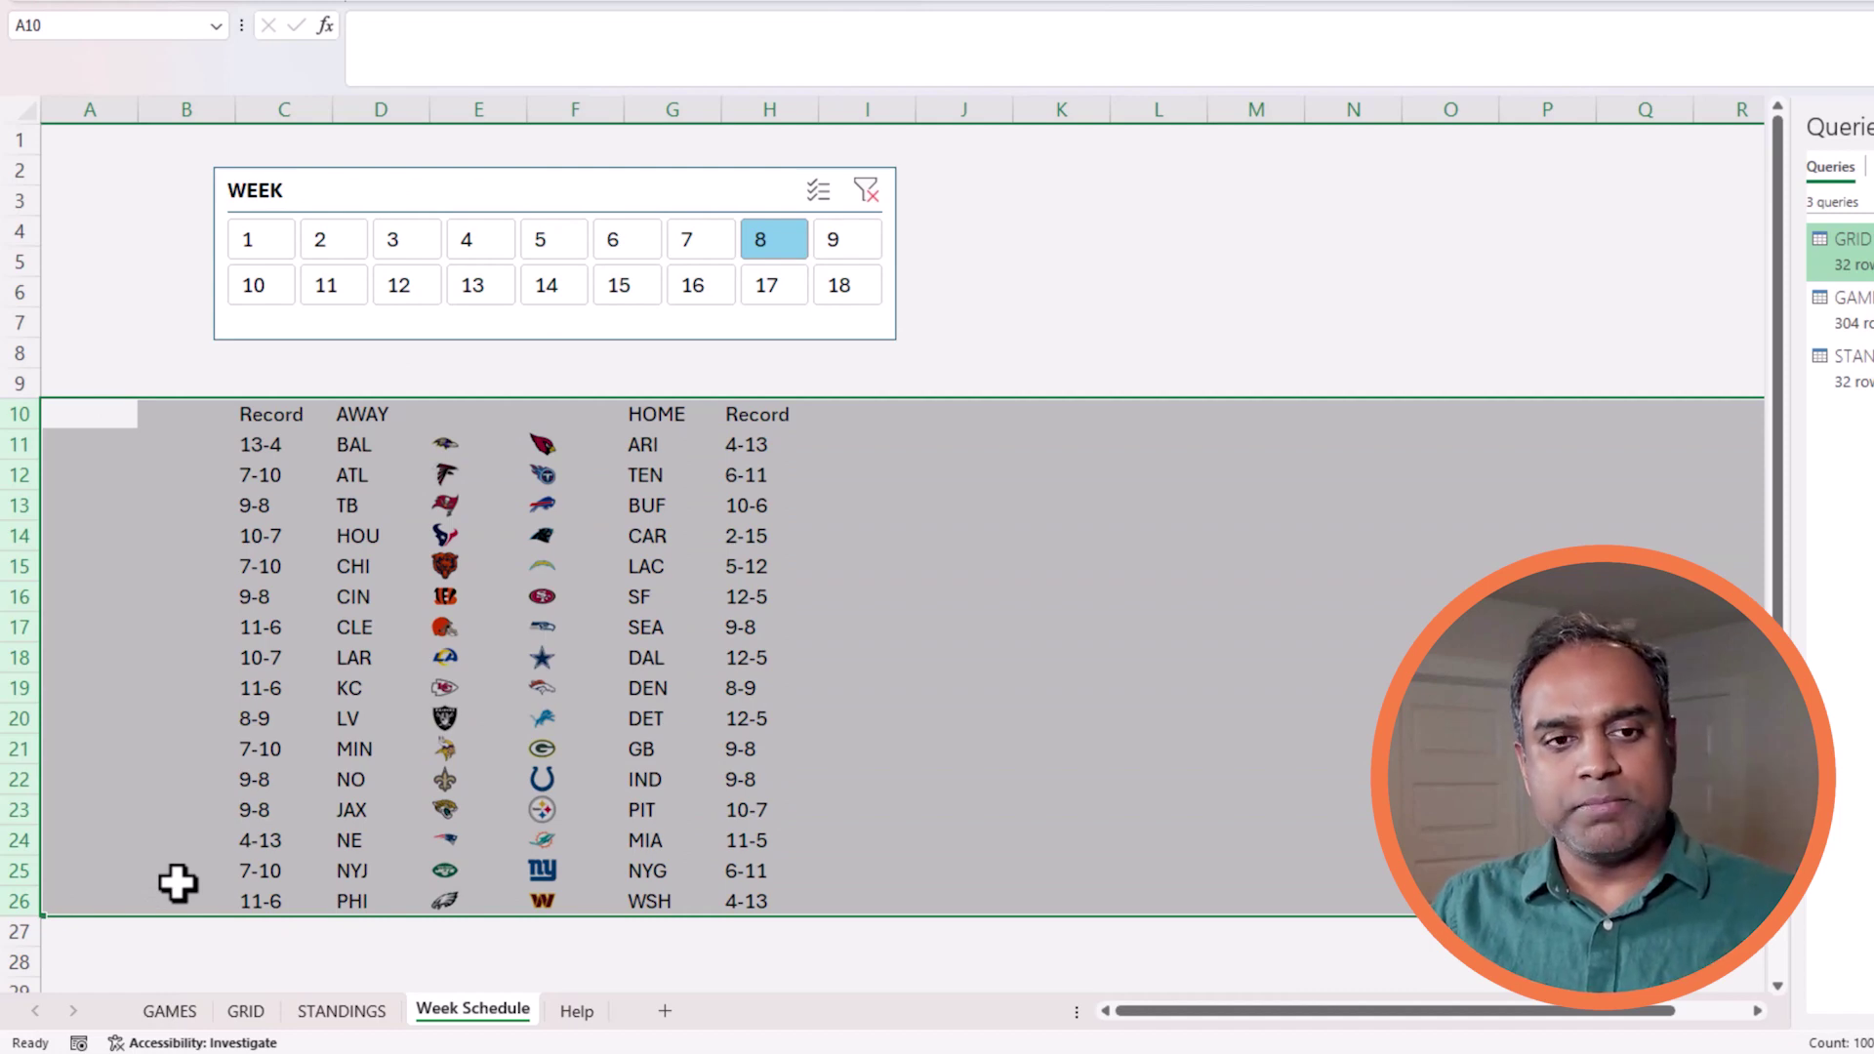
key(shift+Down)
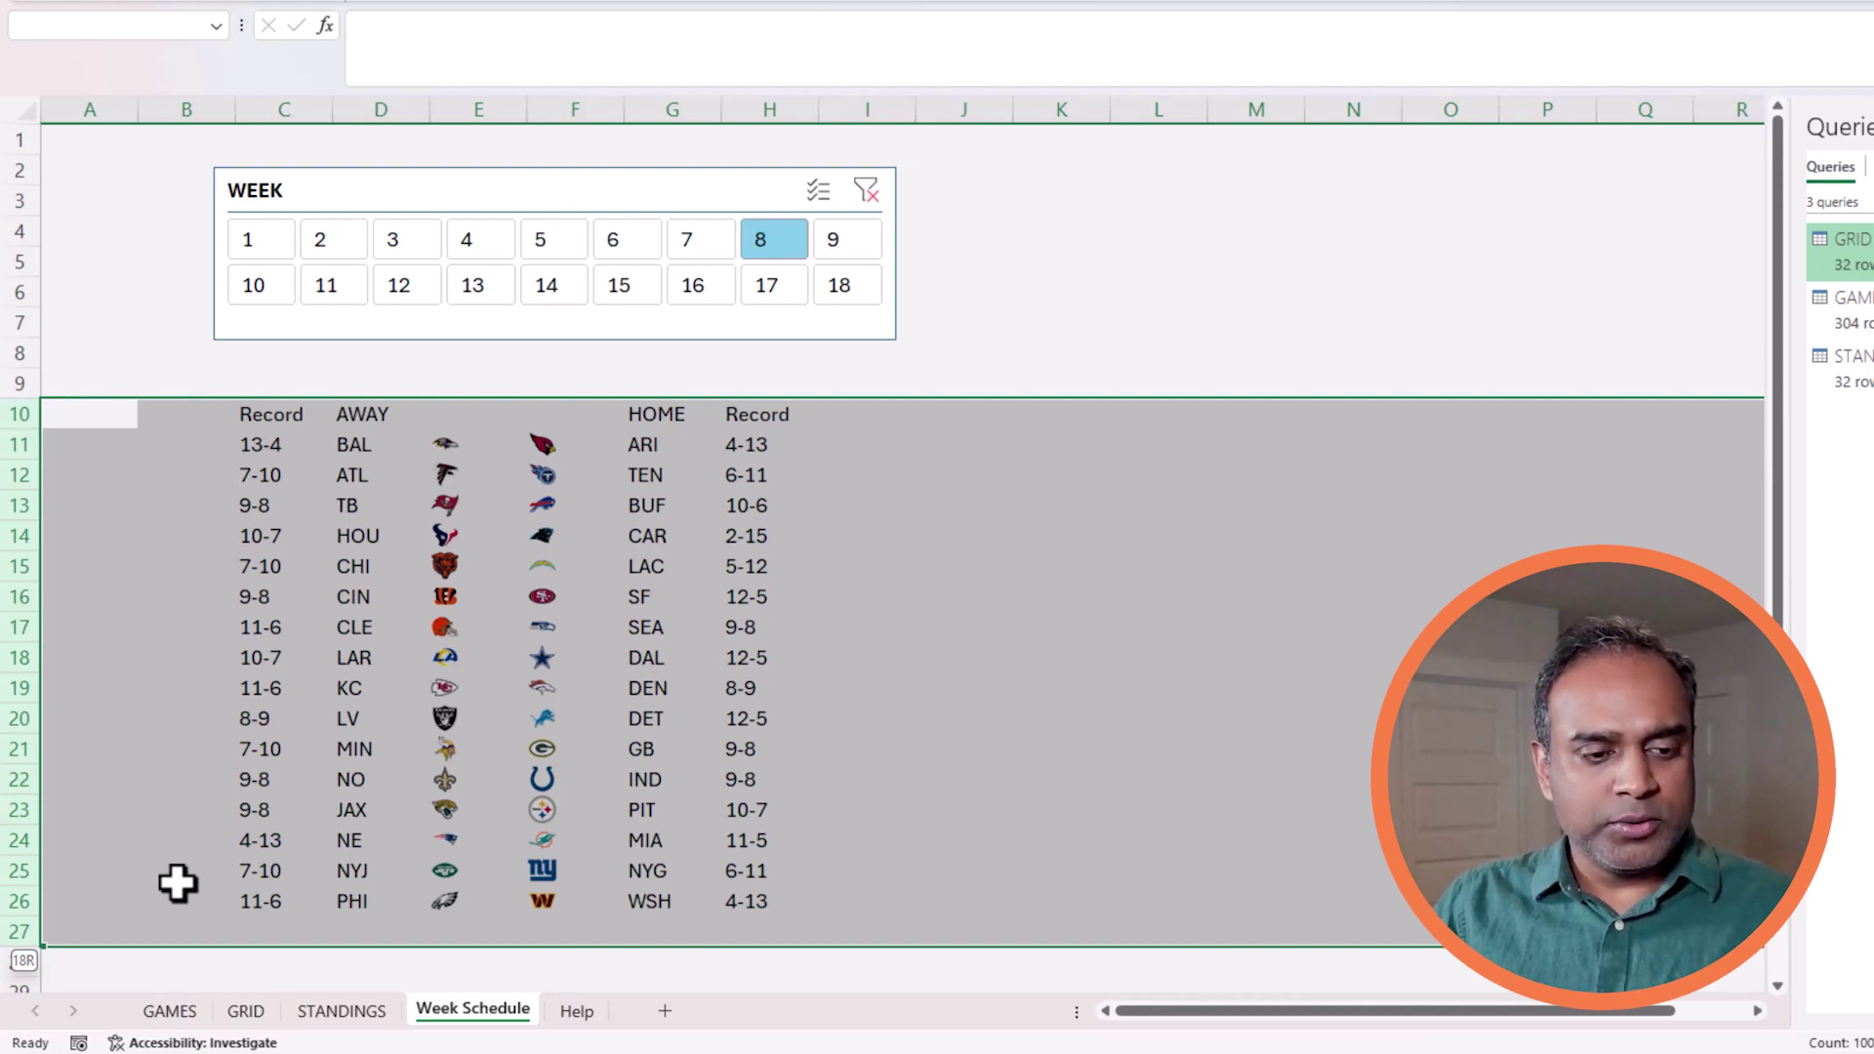
key(shift+Up)
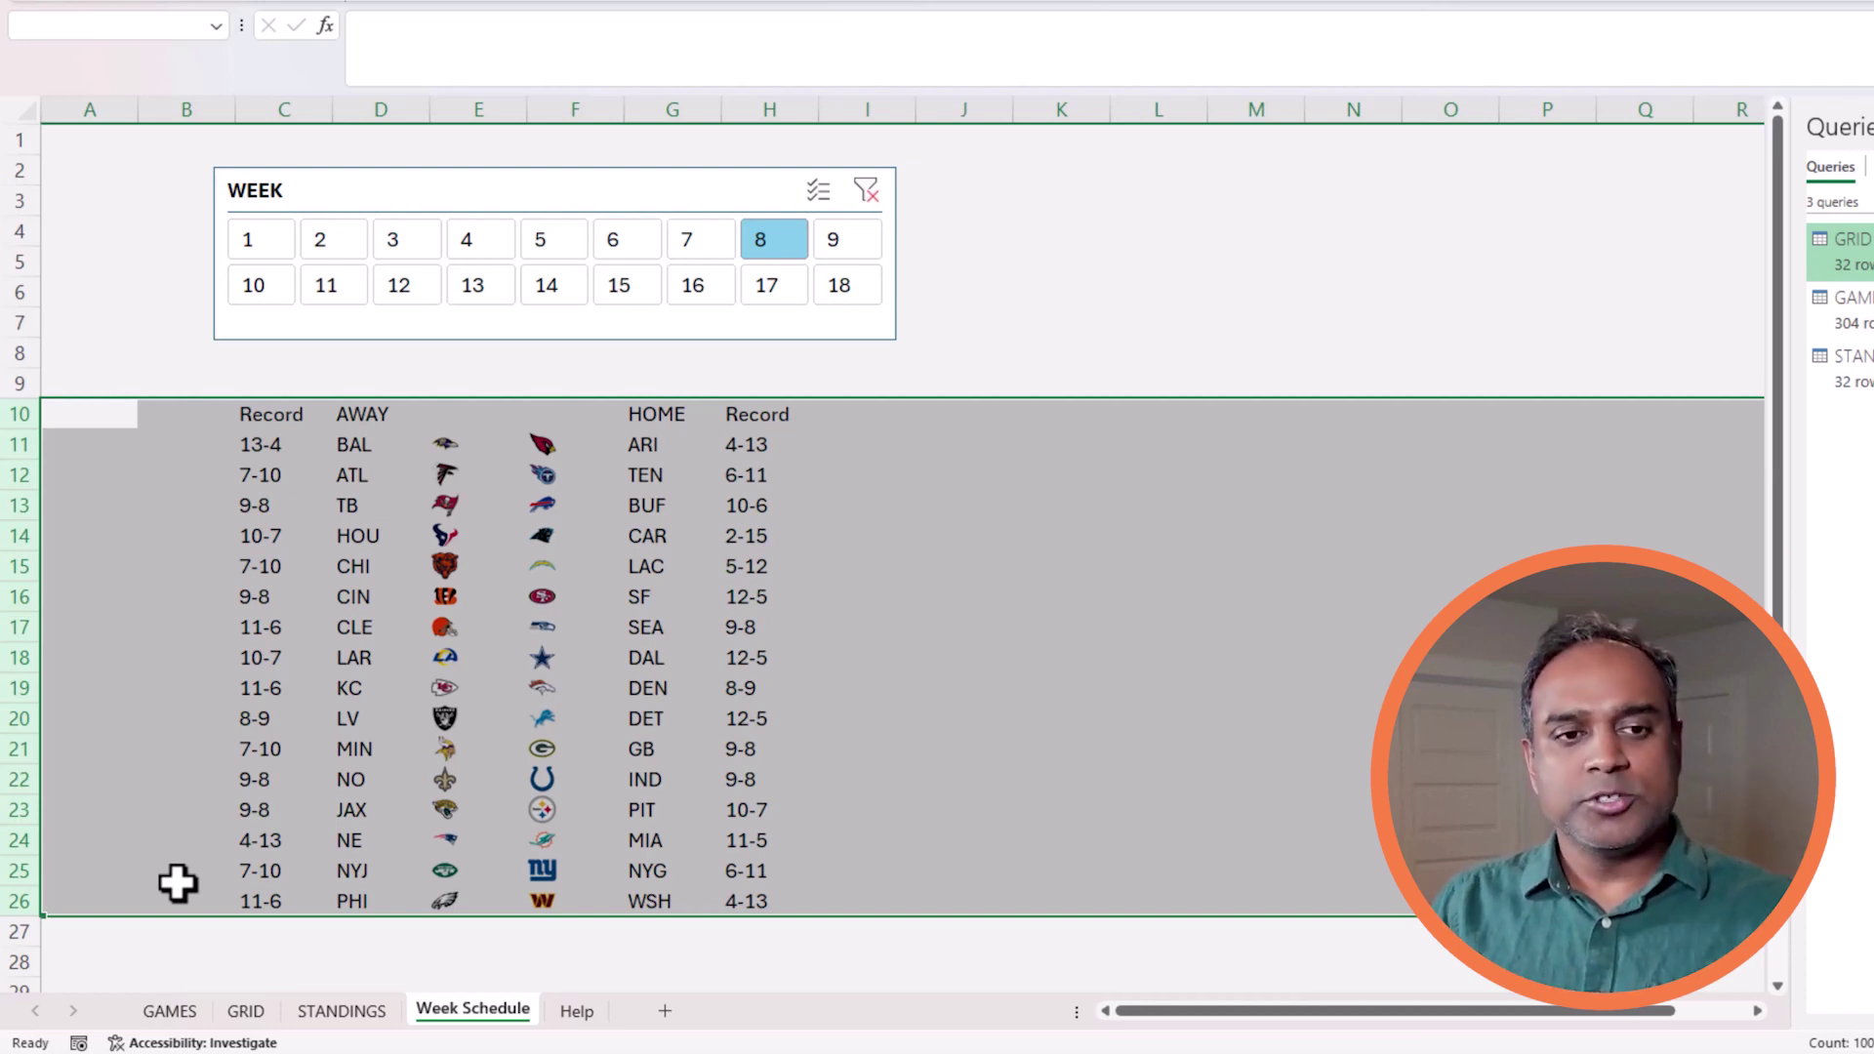
right_click(18, 687)
click(114, 567)
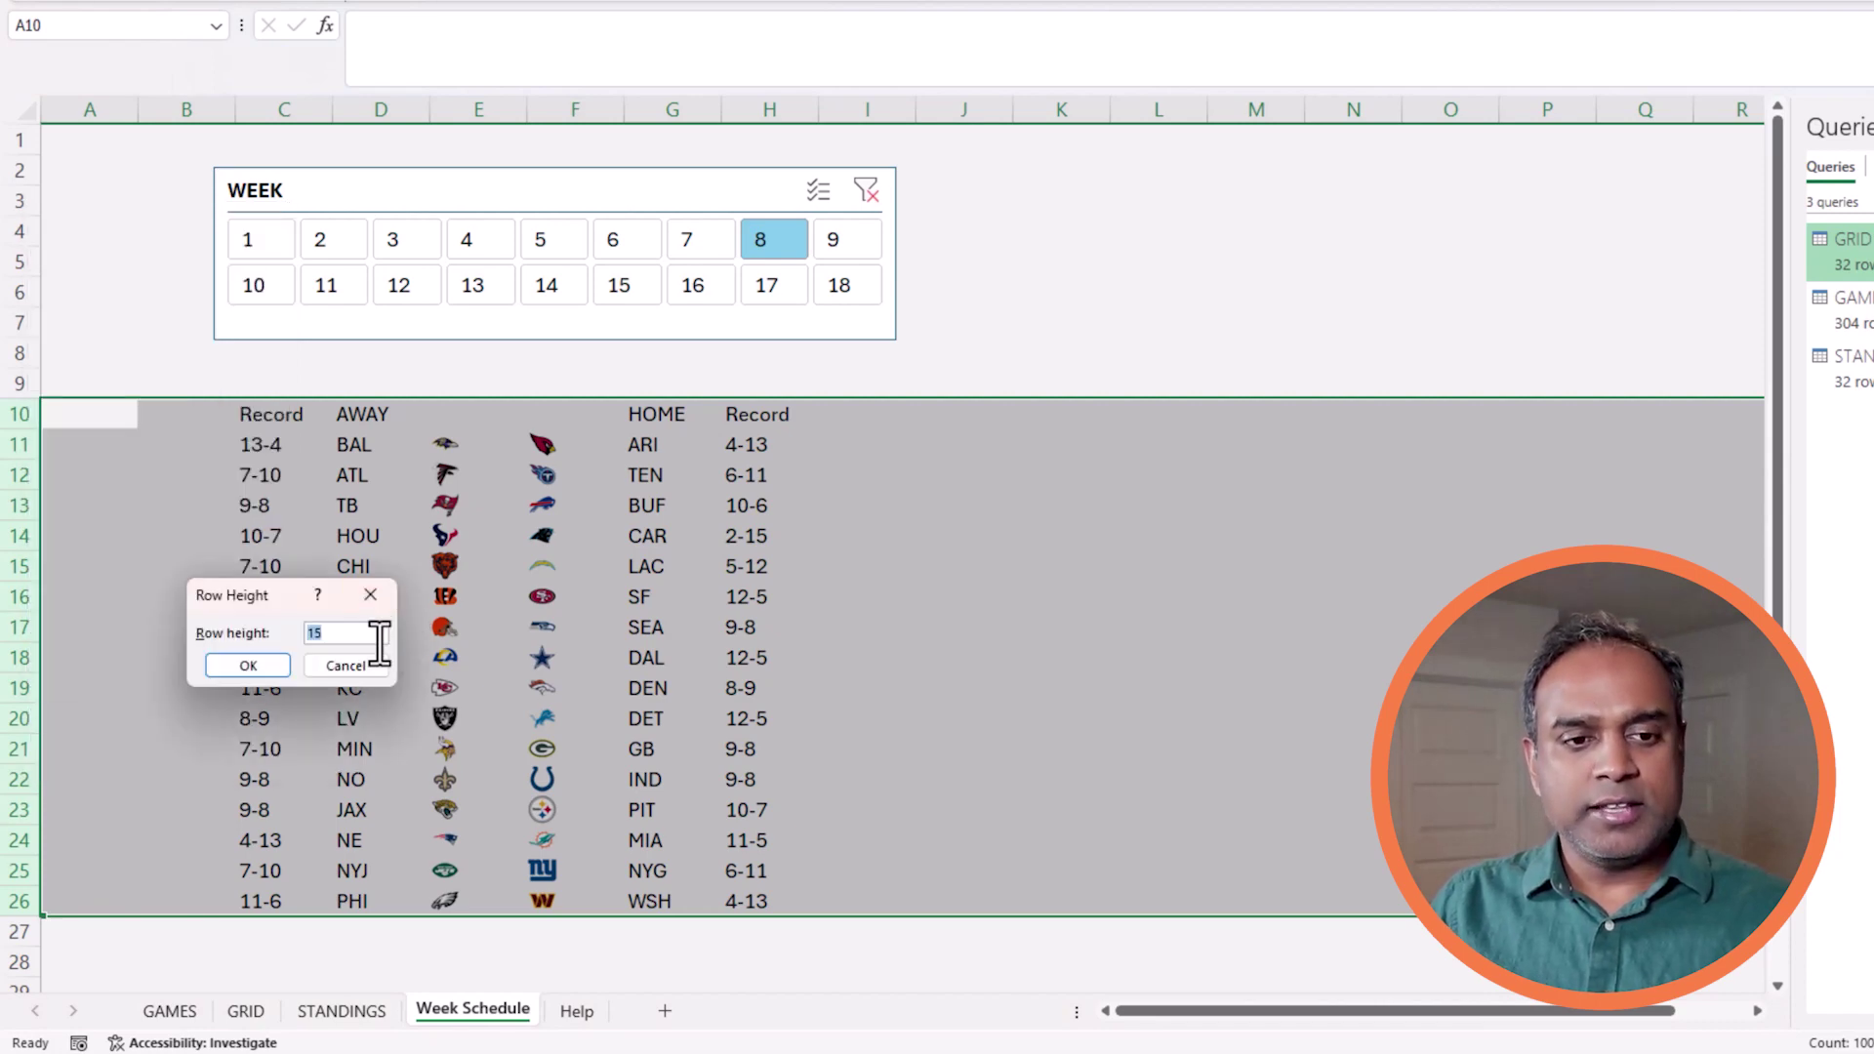
text(20)
key(Return)
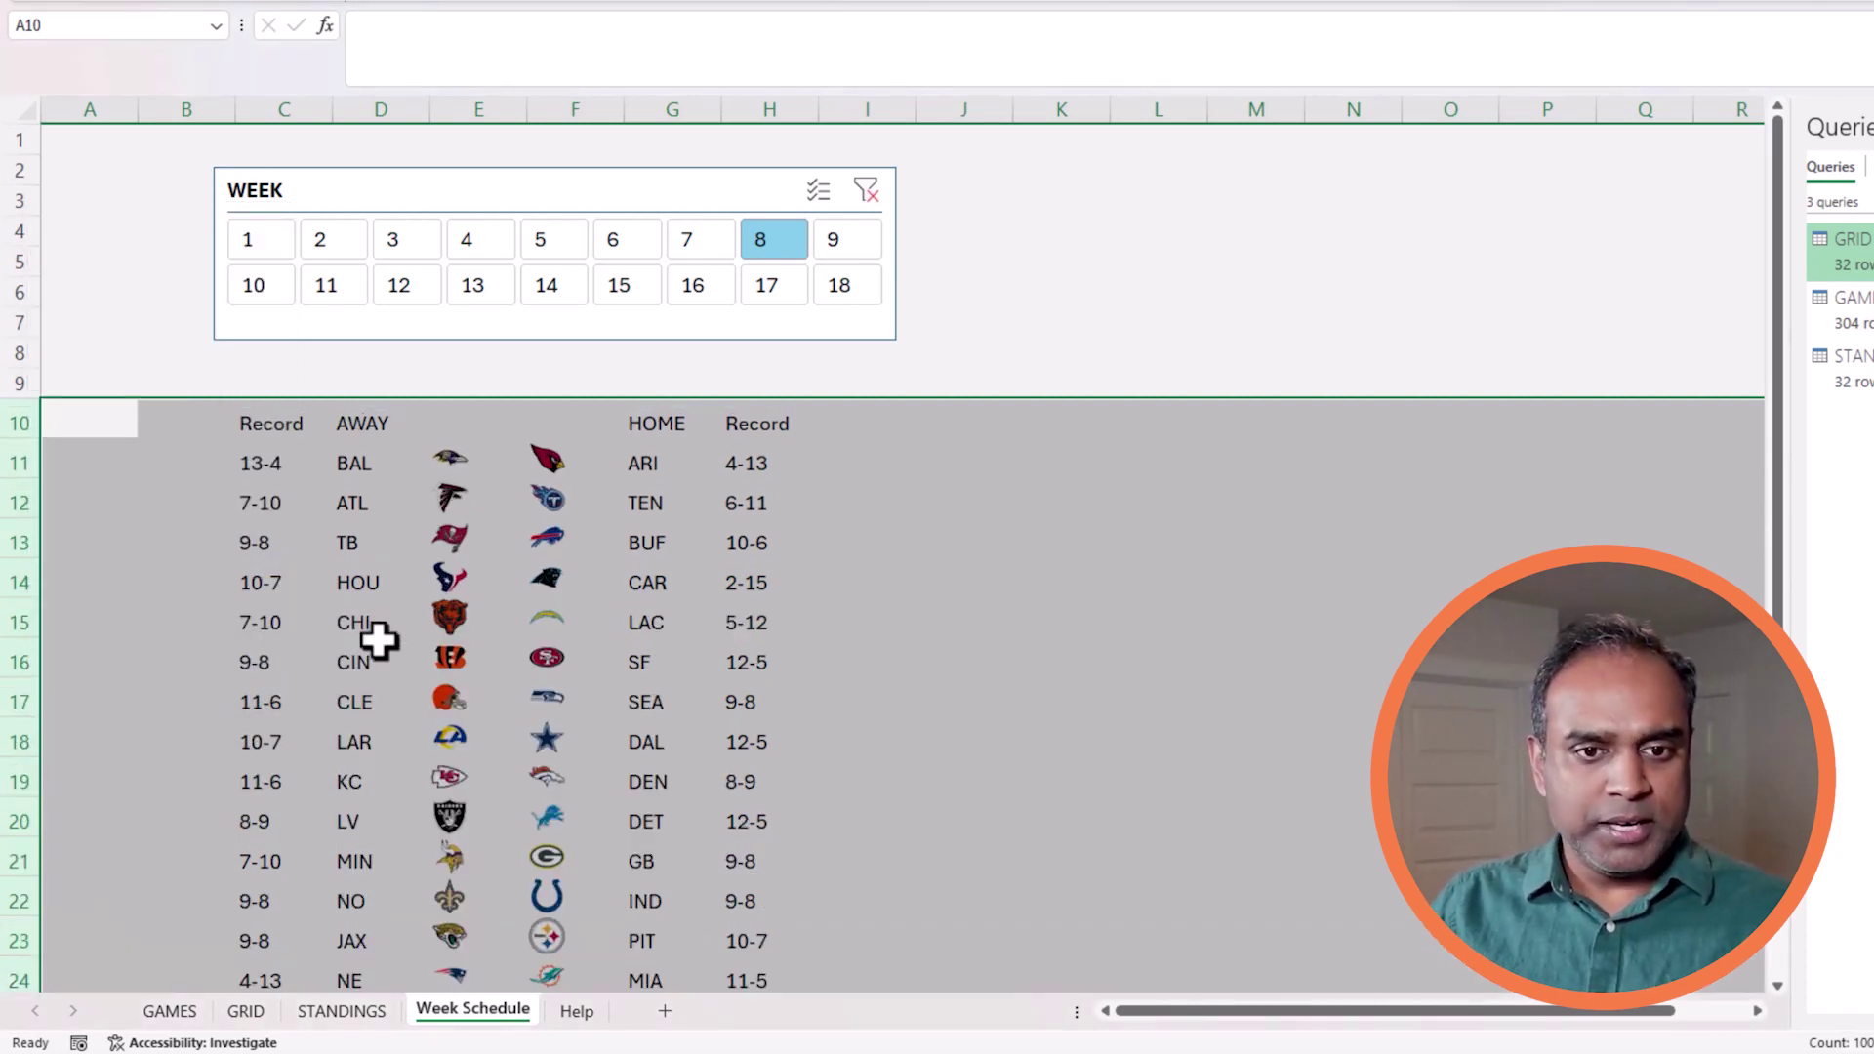
click(800, 499)
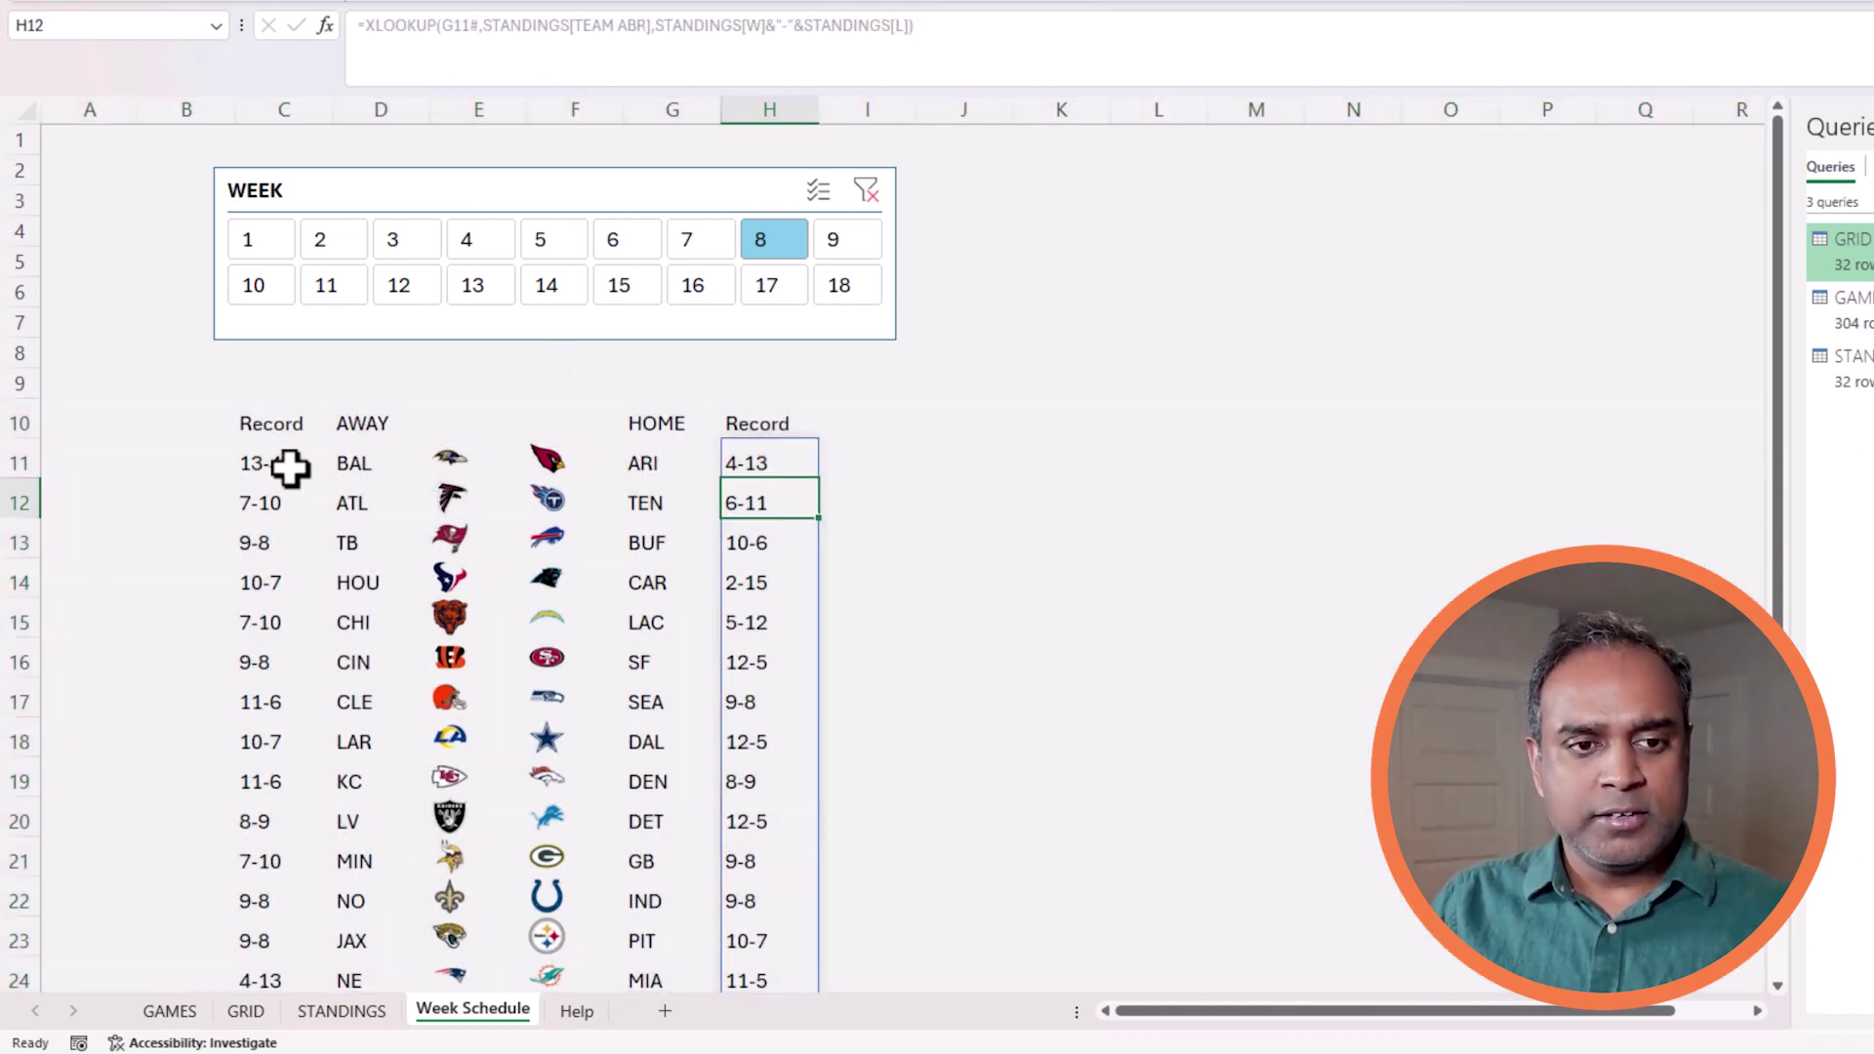
- Select C11:H26 and start a conditional formatting formula rule =ISEVEN(ROW(C11))
drag(268, 469, 765, 712)
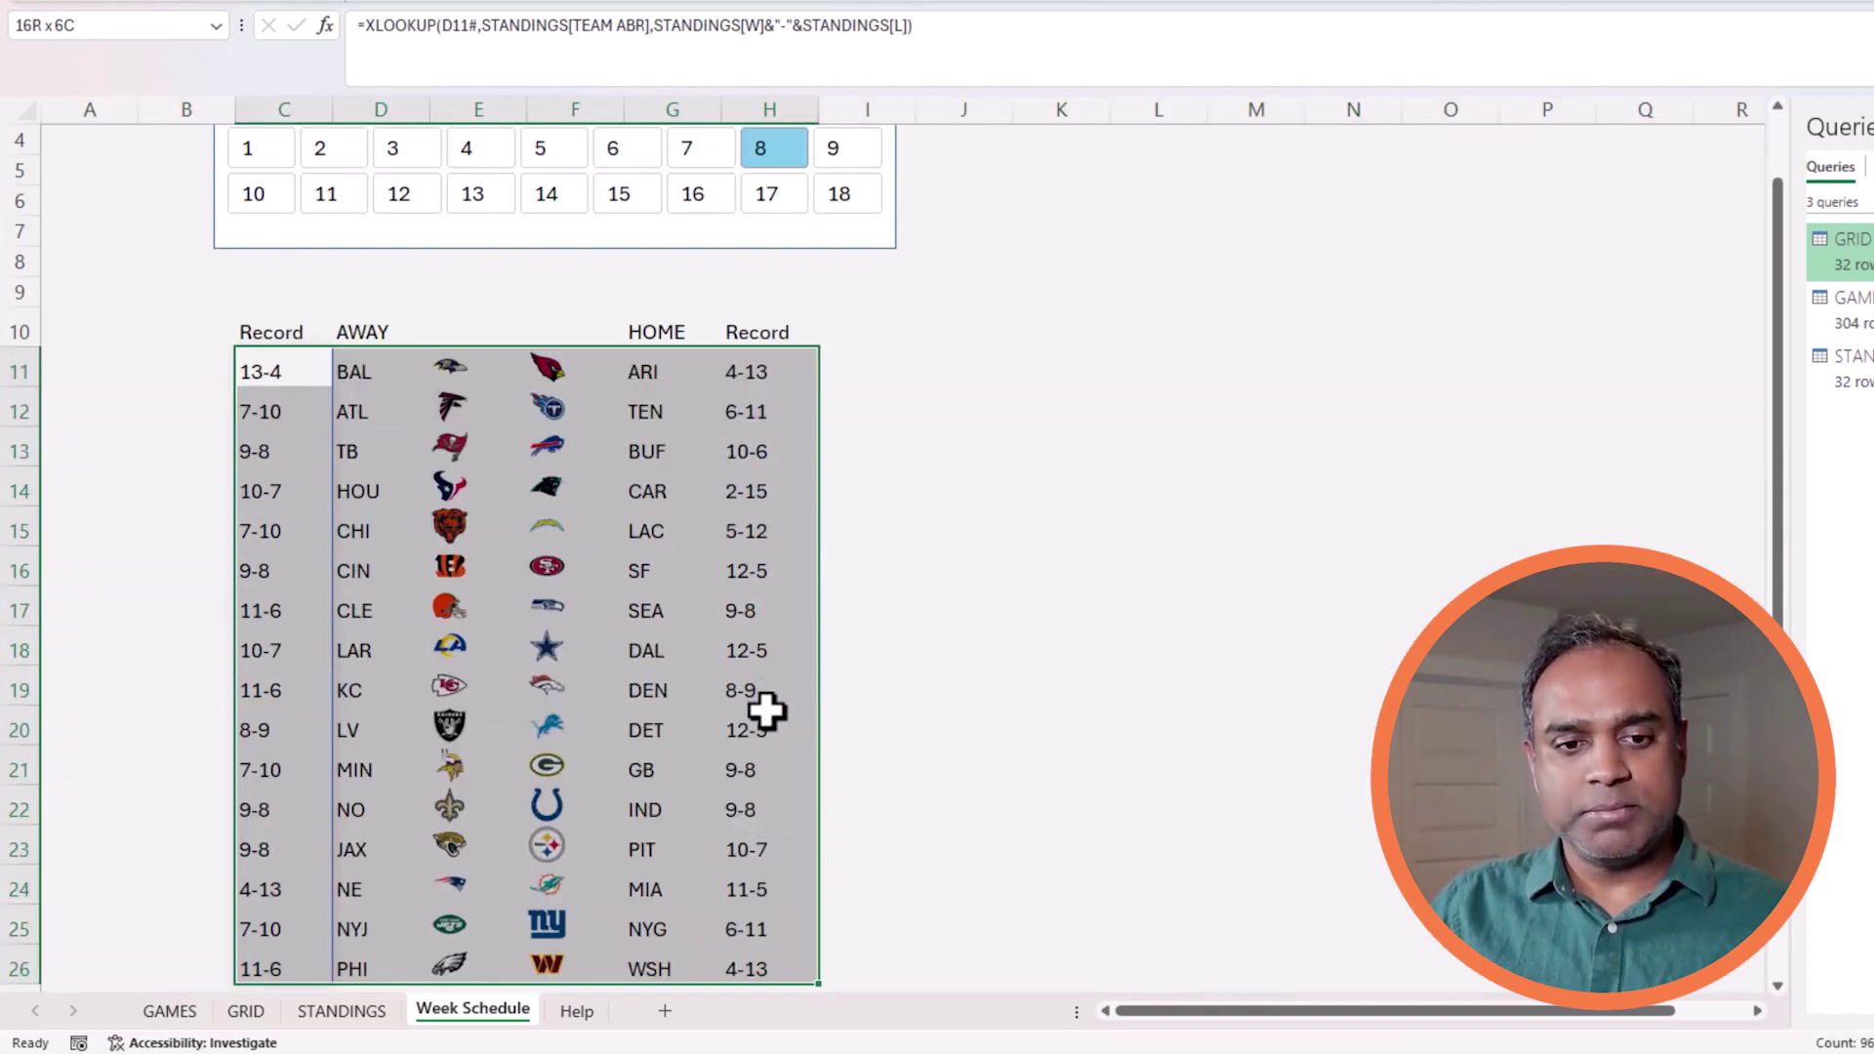
key(ctrl+shift+Down)
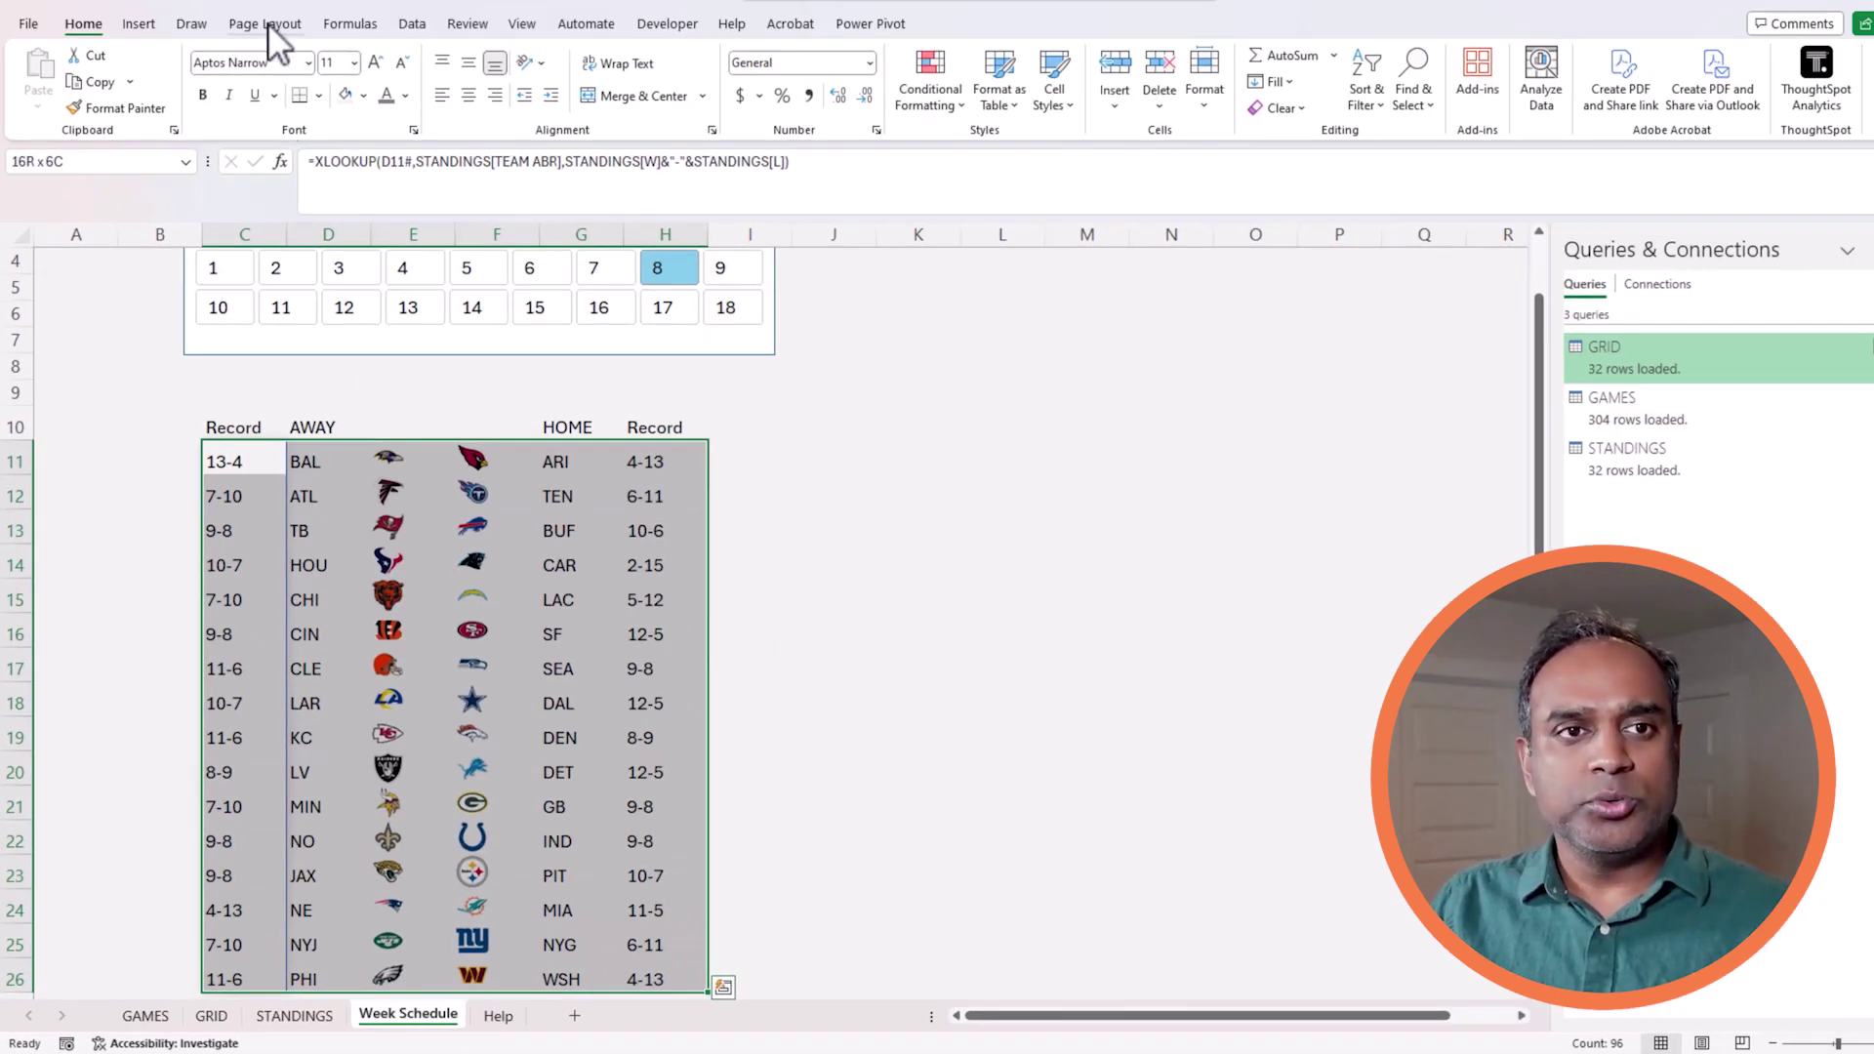
click(929, 93)
click(971, 355)
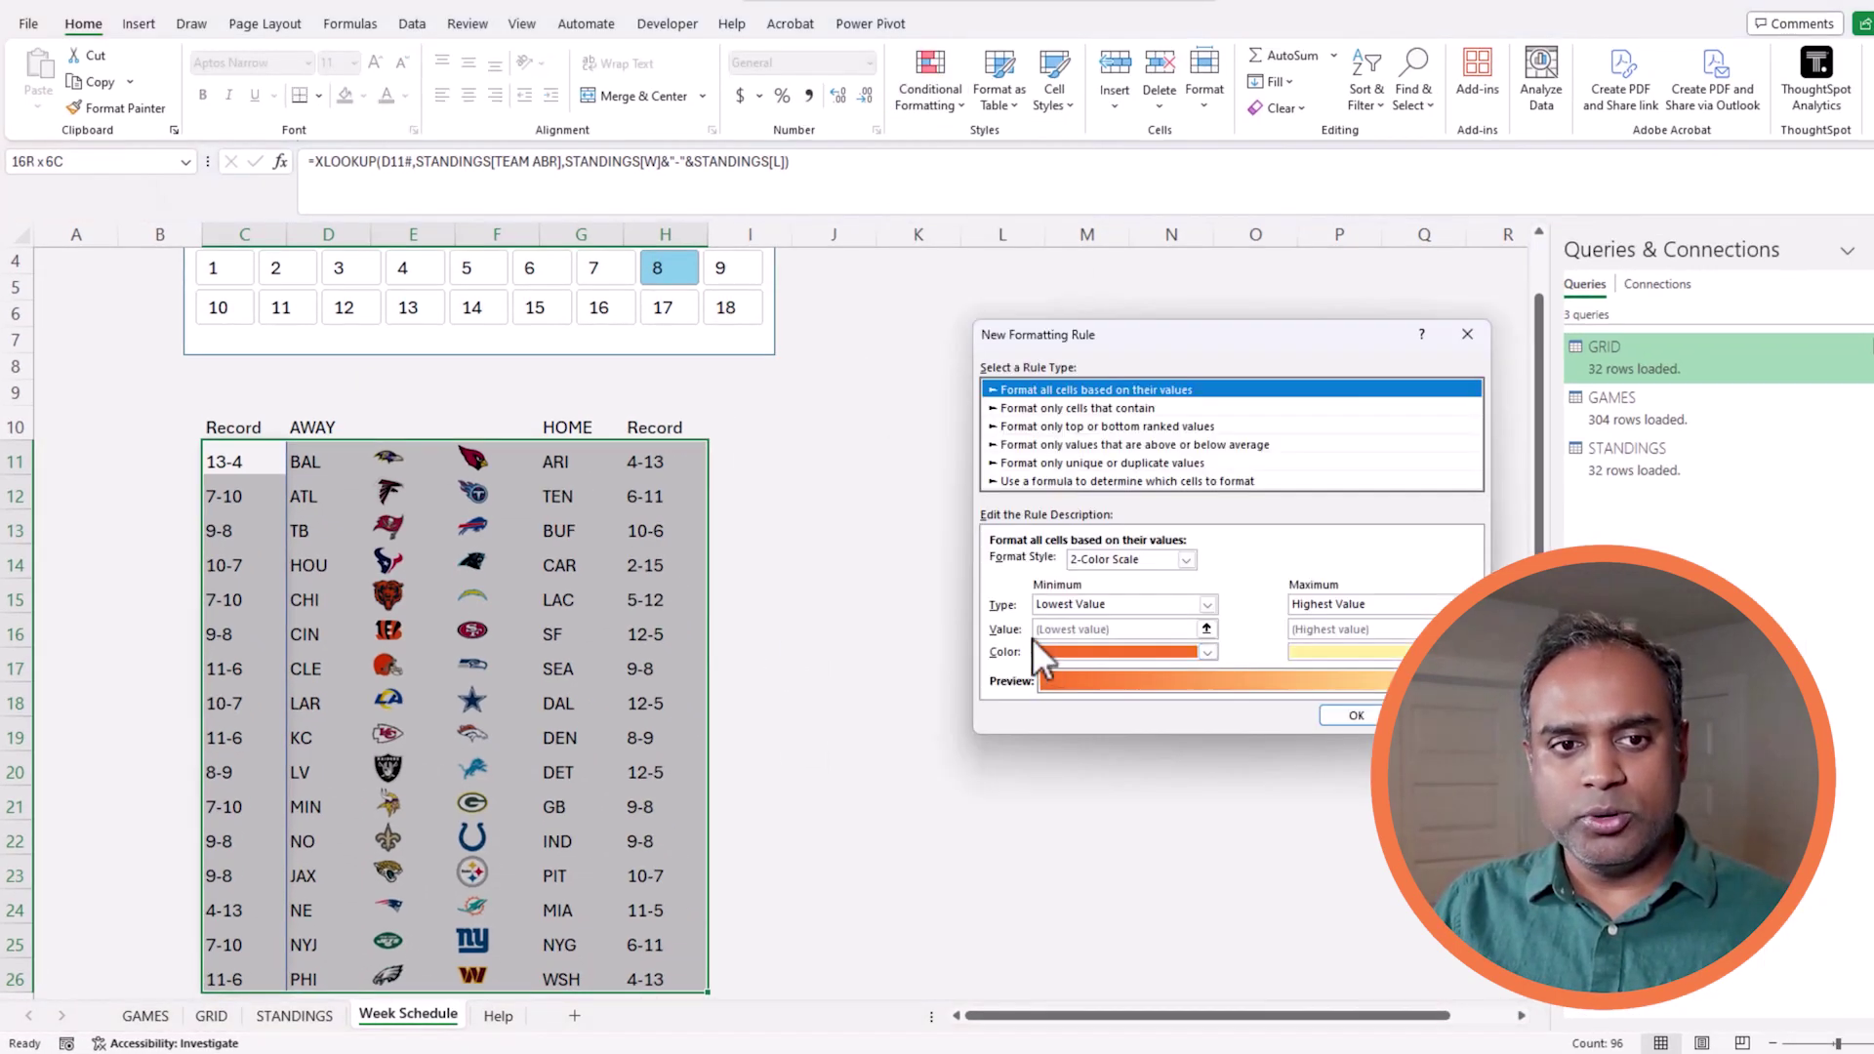
click(1082, 480)
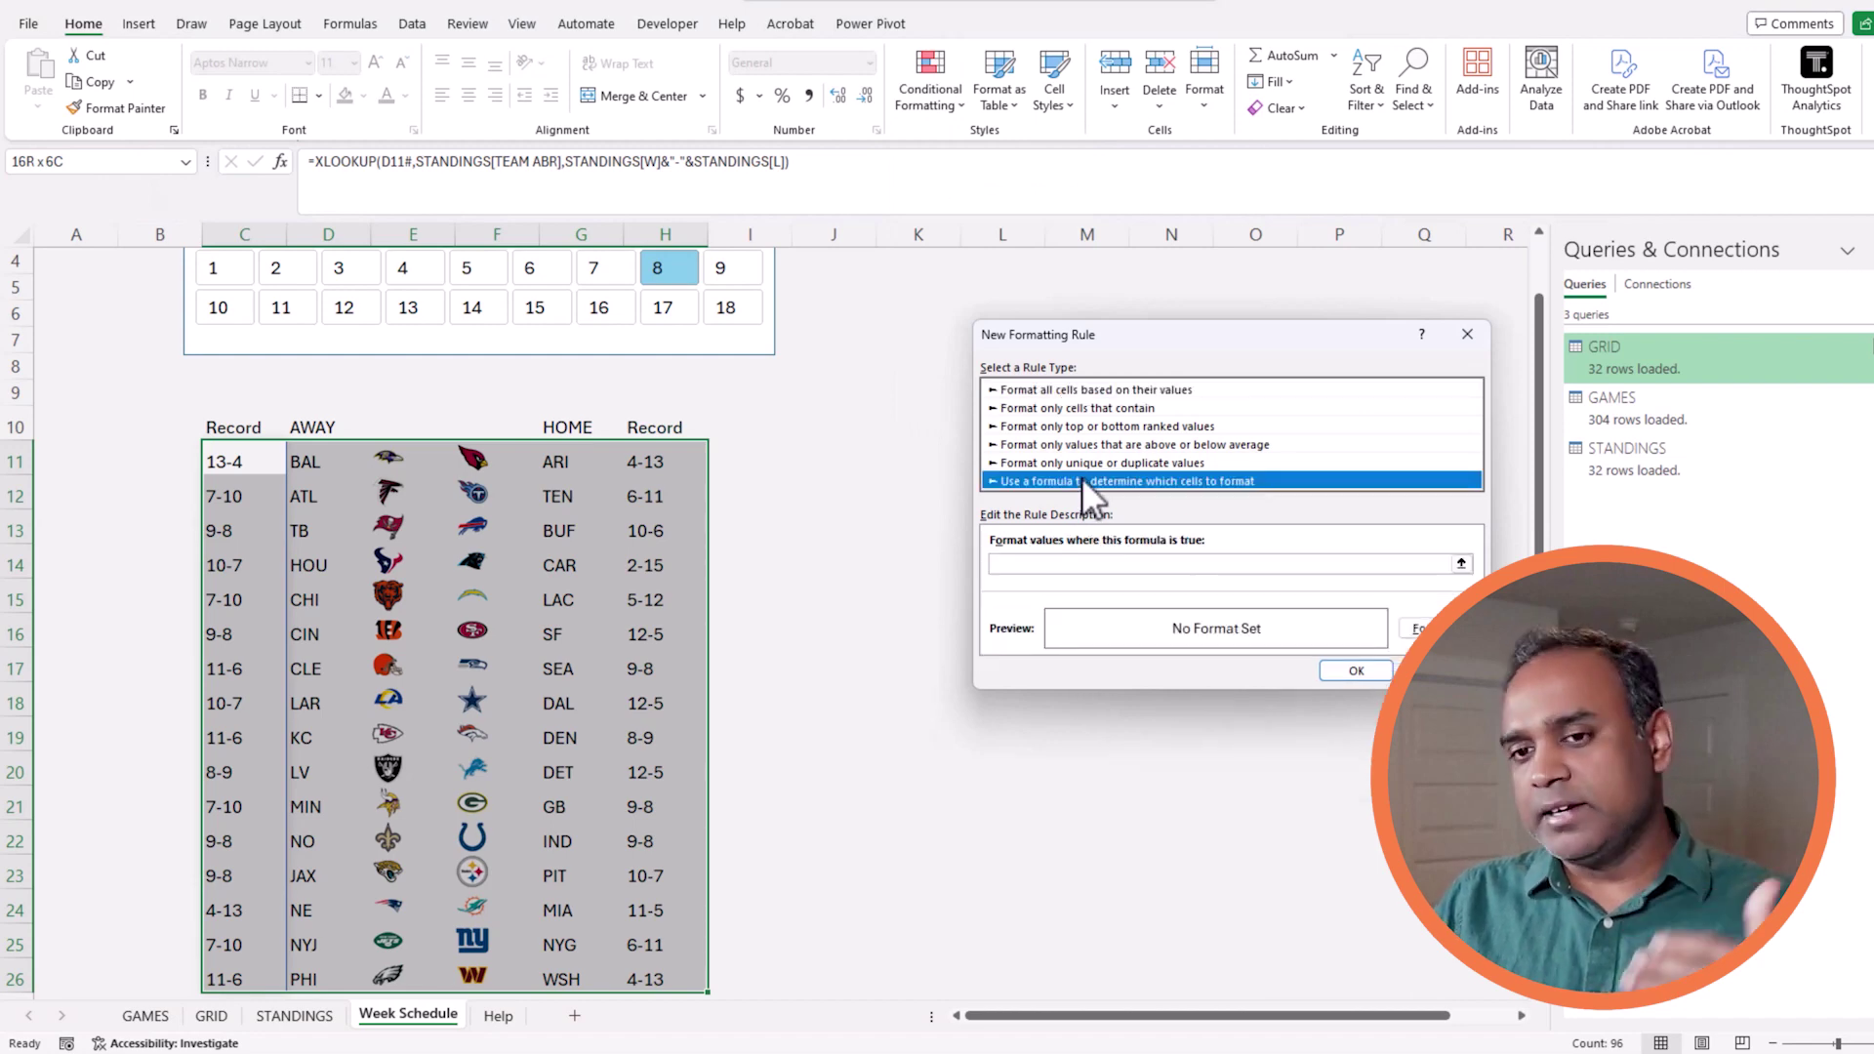
click(1059, 566)
text(=)
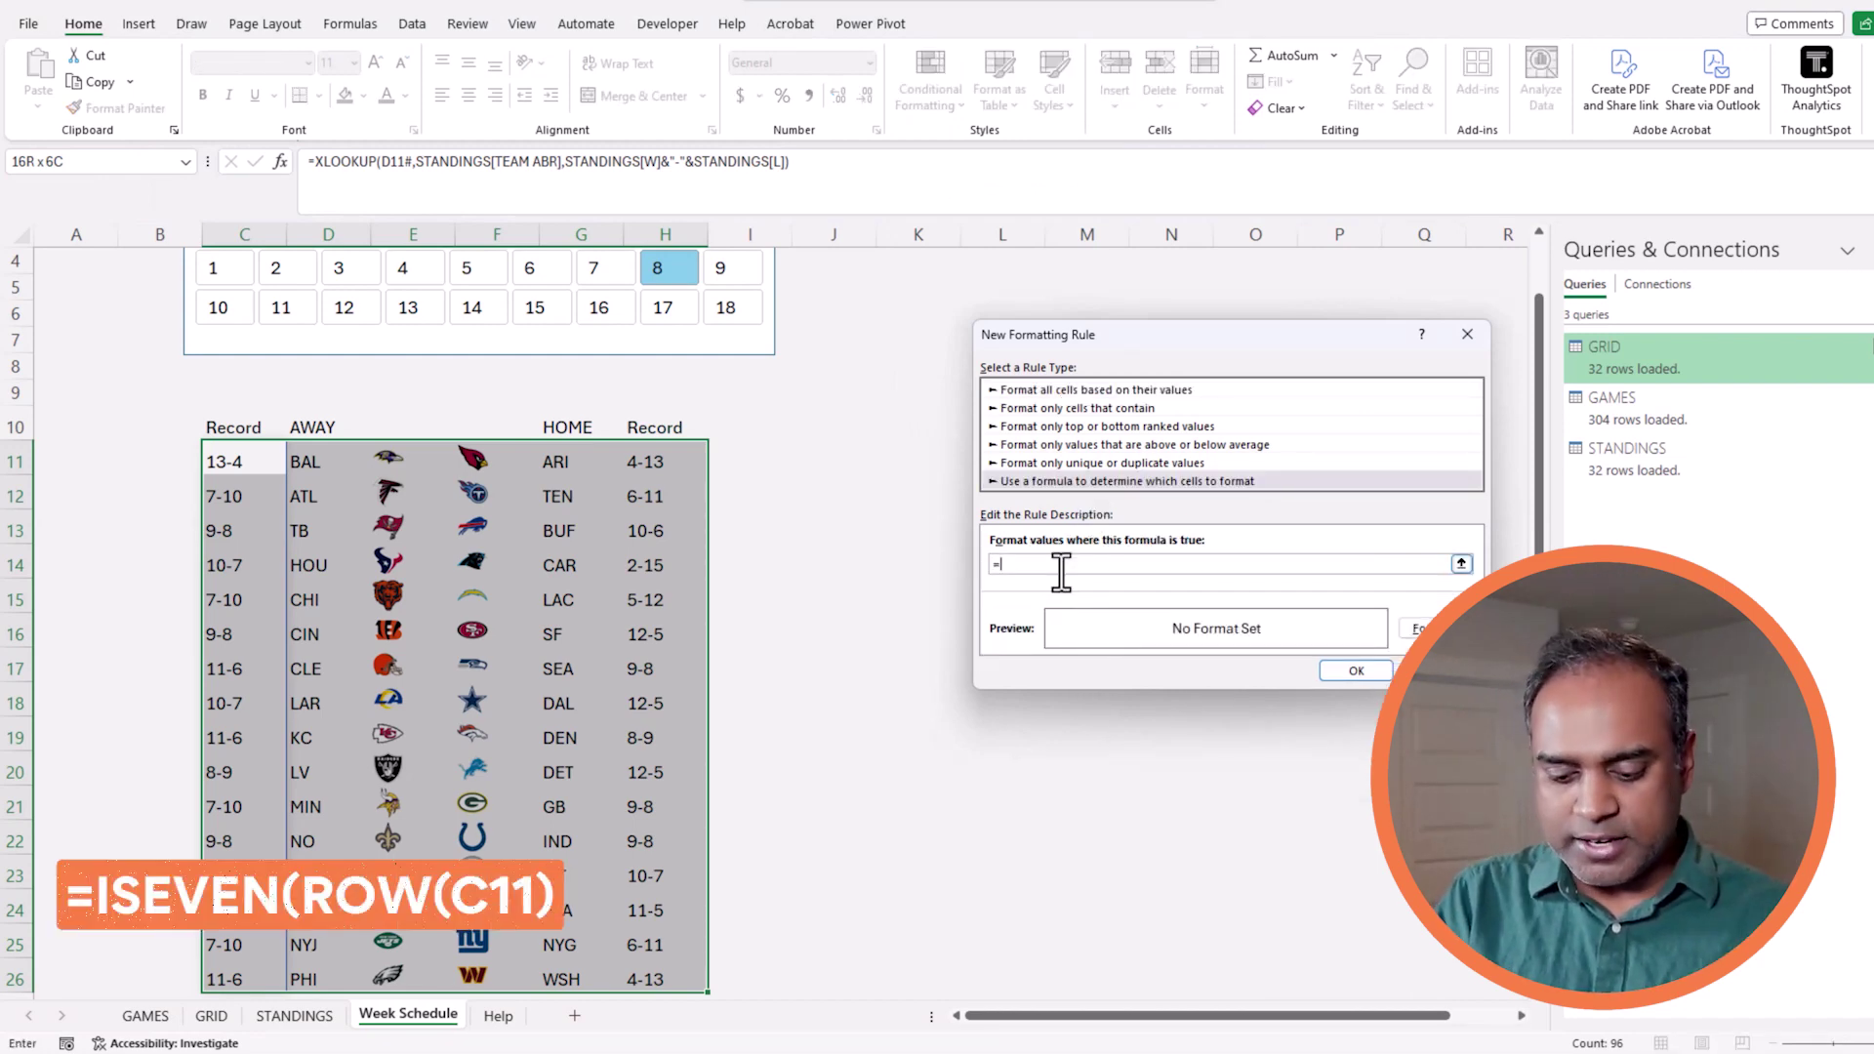
text(ISEVEN(RO)
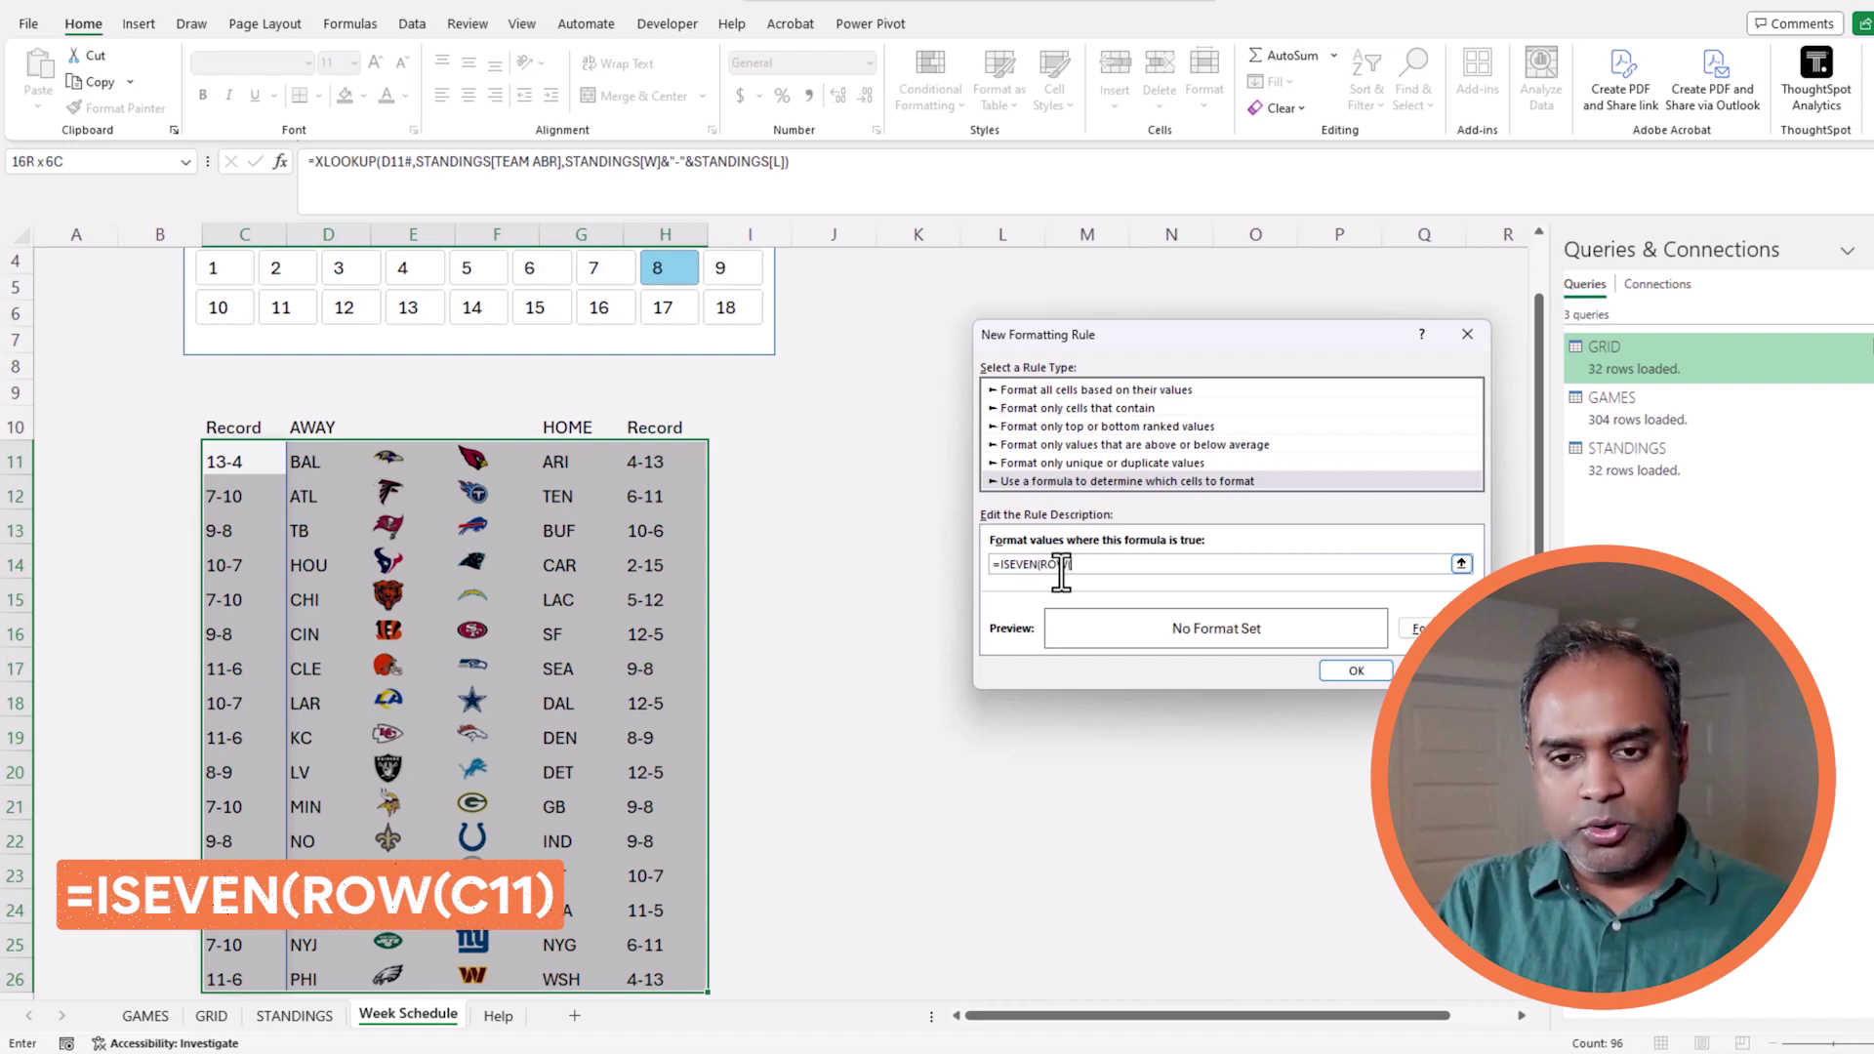
text(W(C11))
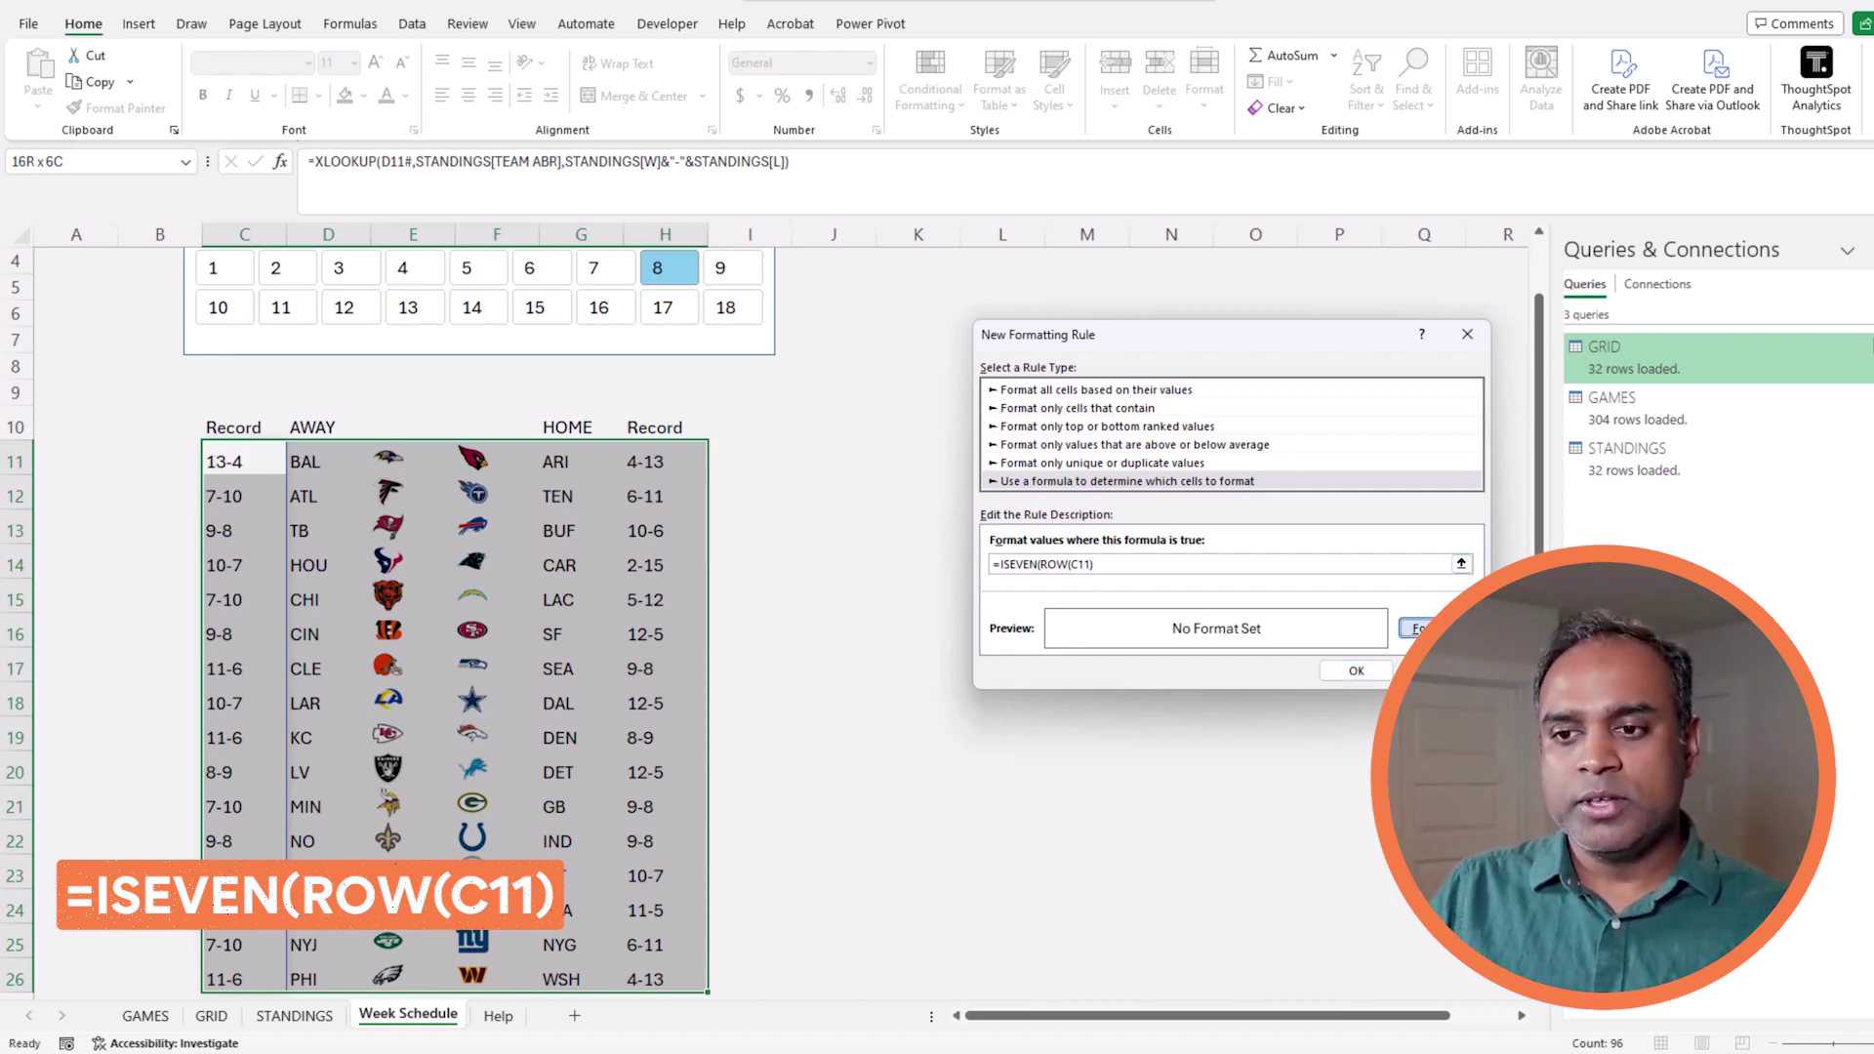
- Give the rule a dotted pattern fill, fix the missing parenthesis, and save it
click(1417, 628)
click(1326, 367)
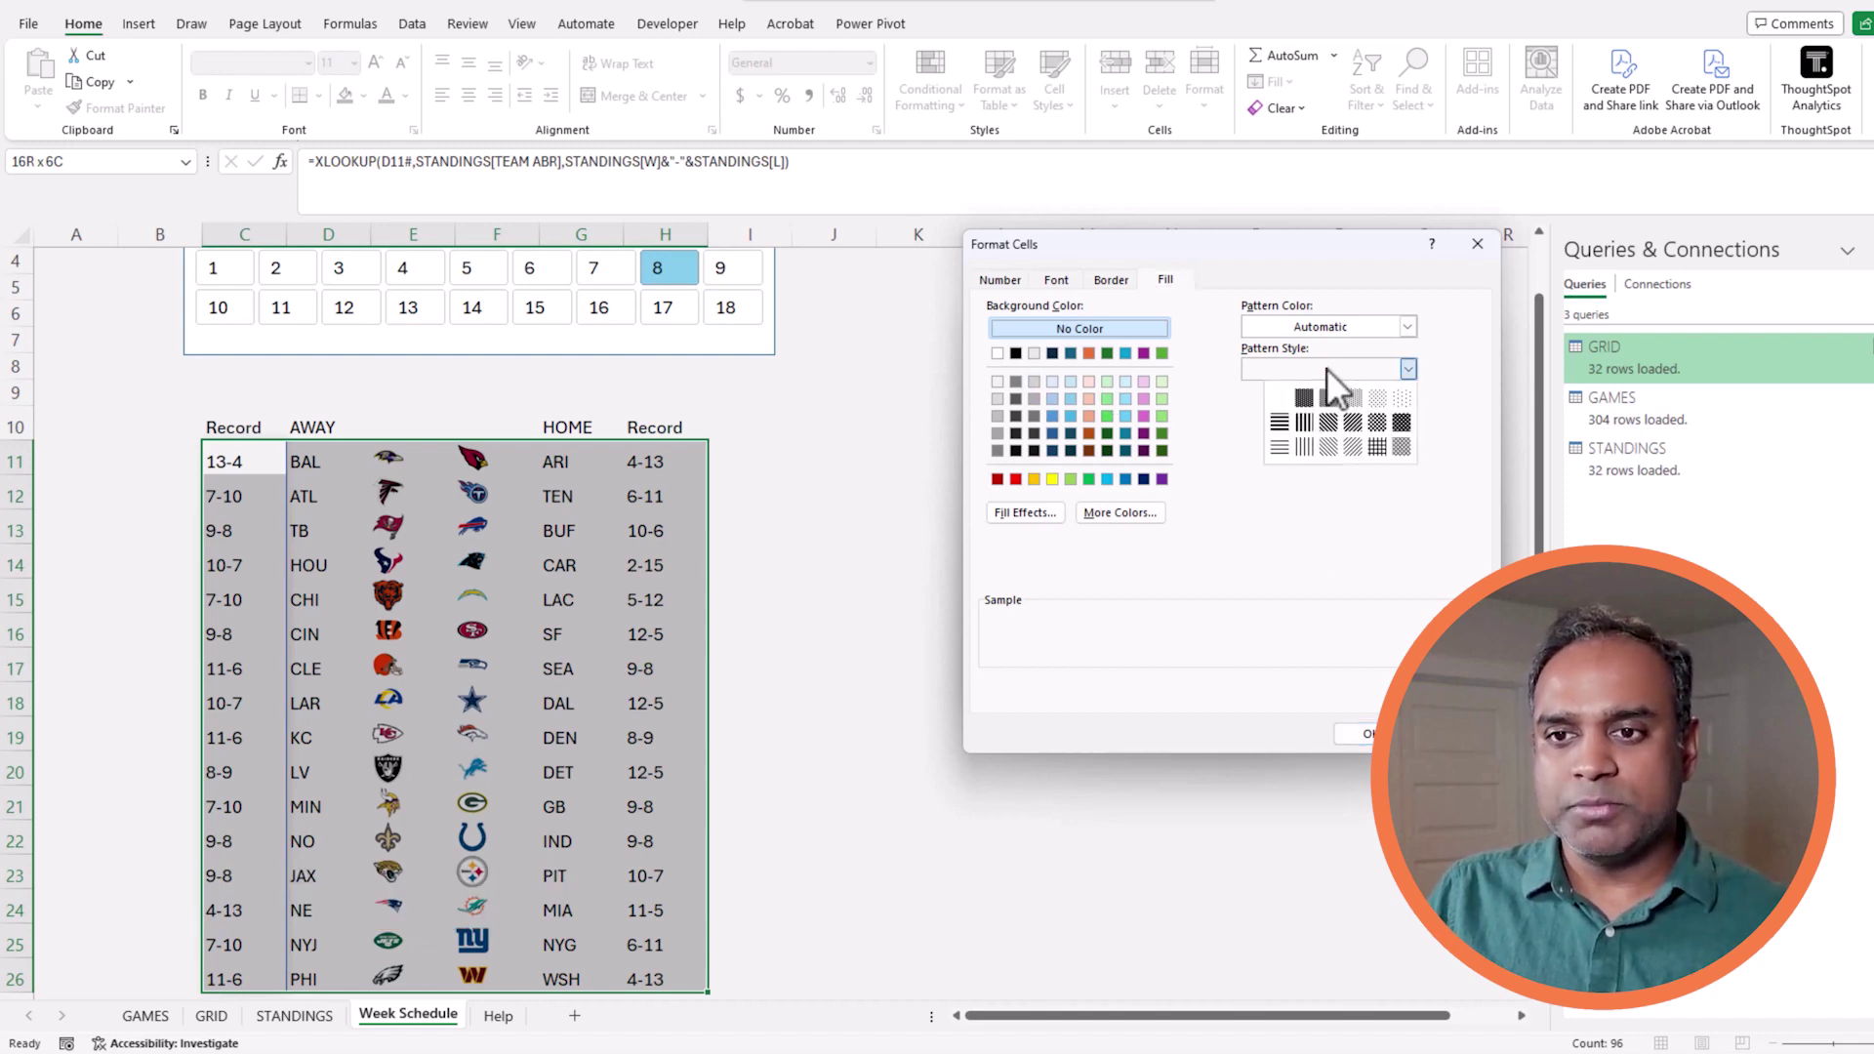
click(1399, 404)
click(997, 380)
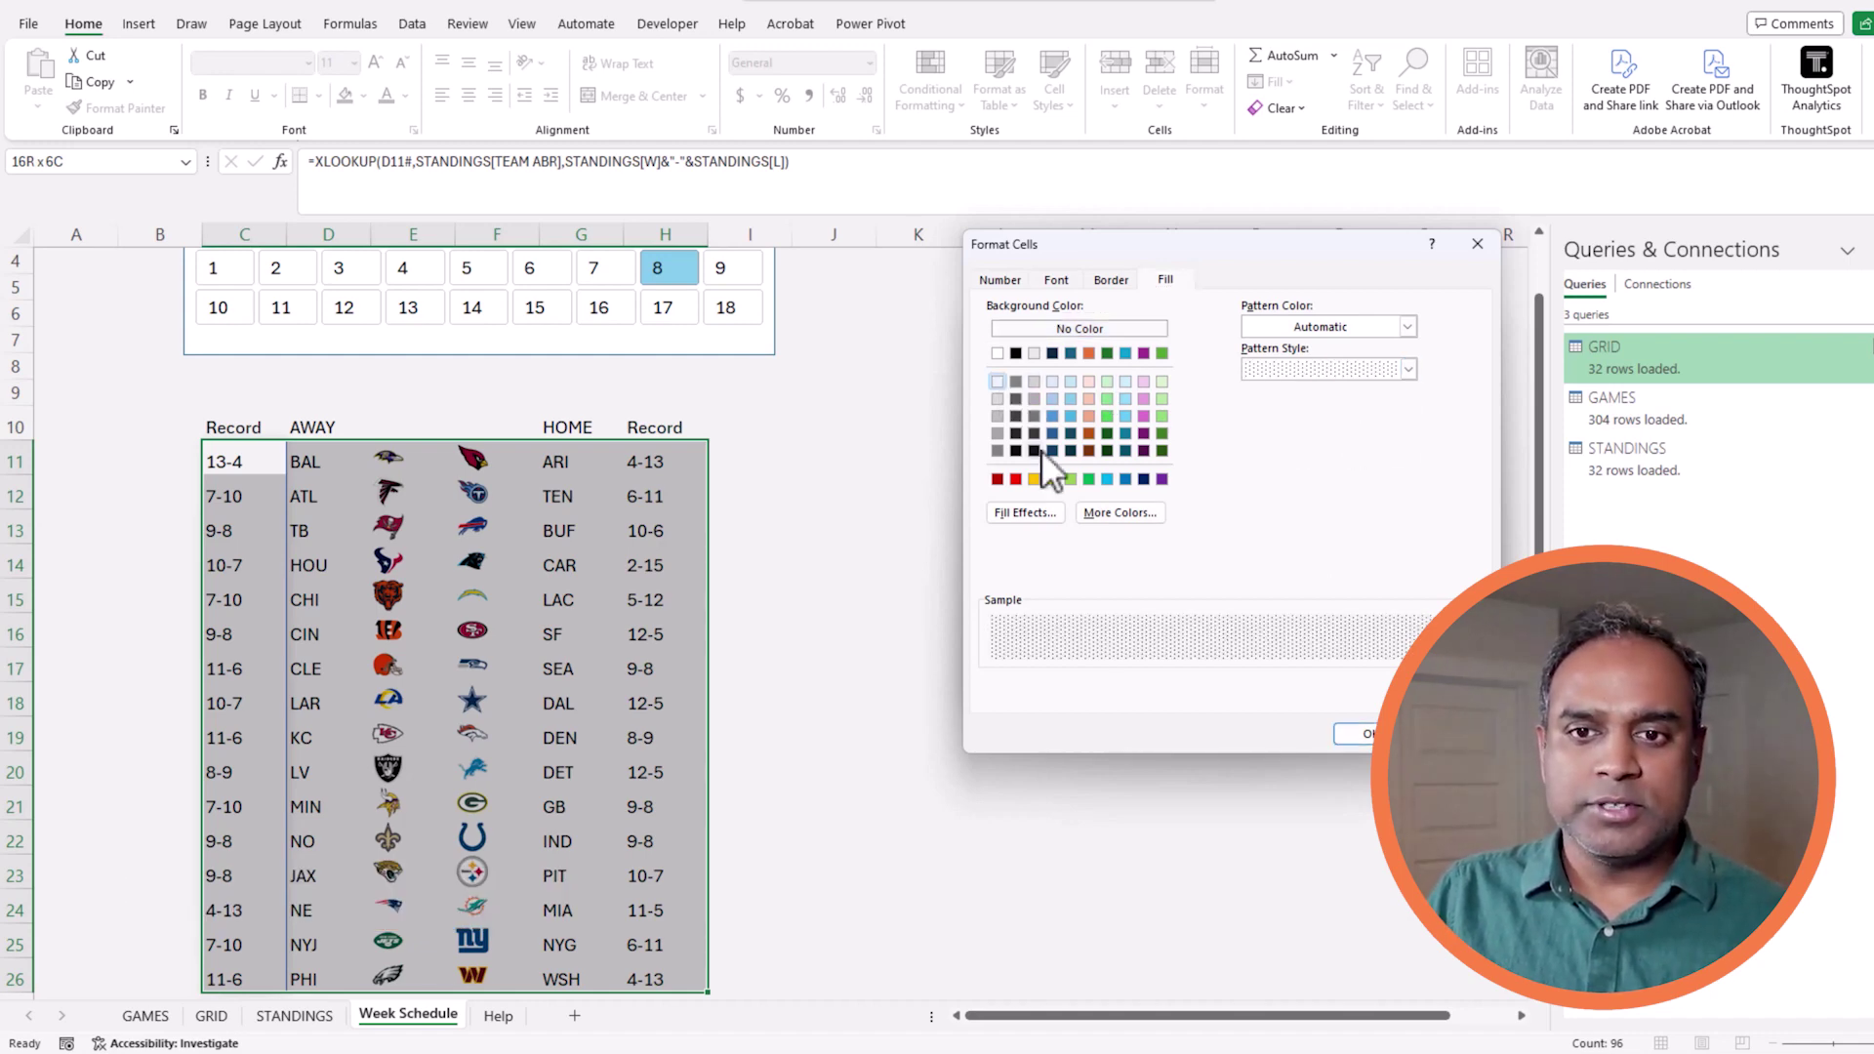
click(1356, 733)
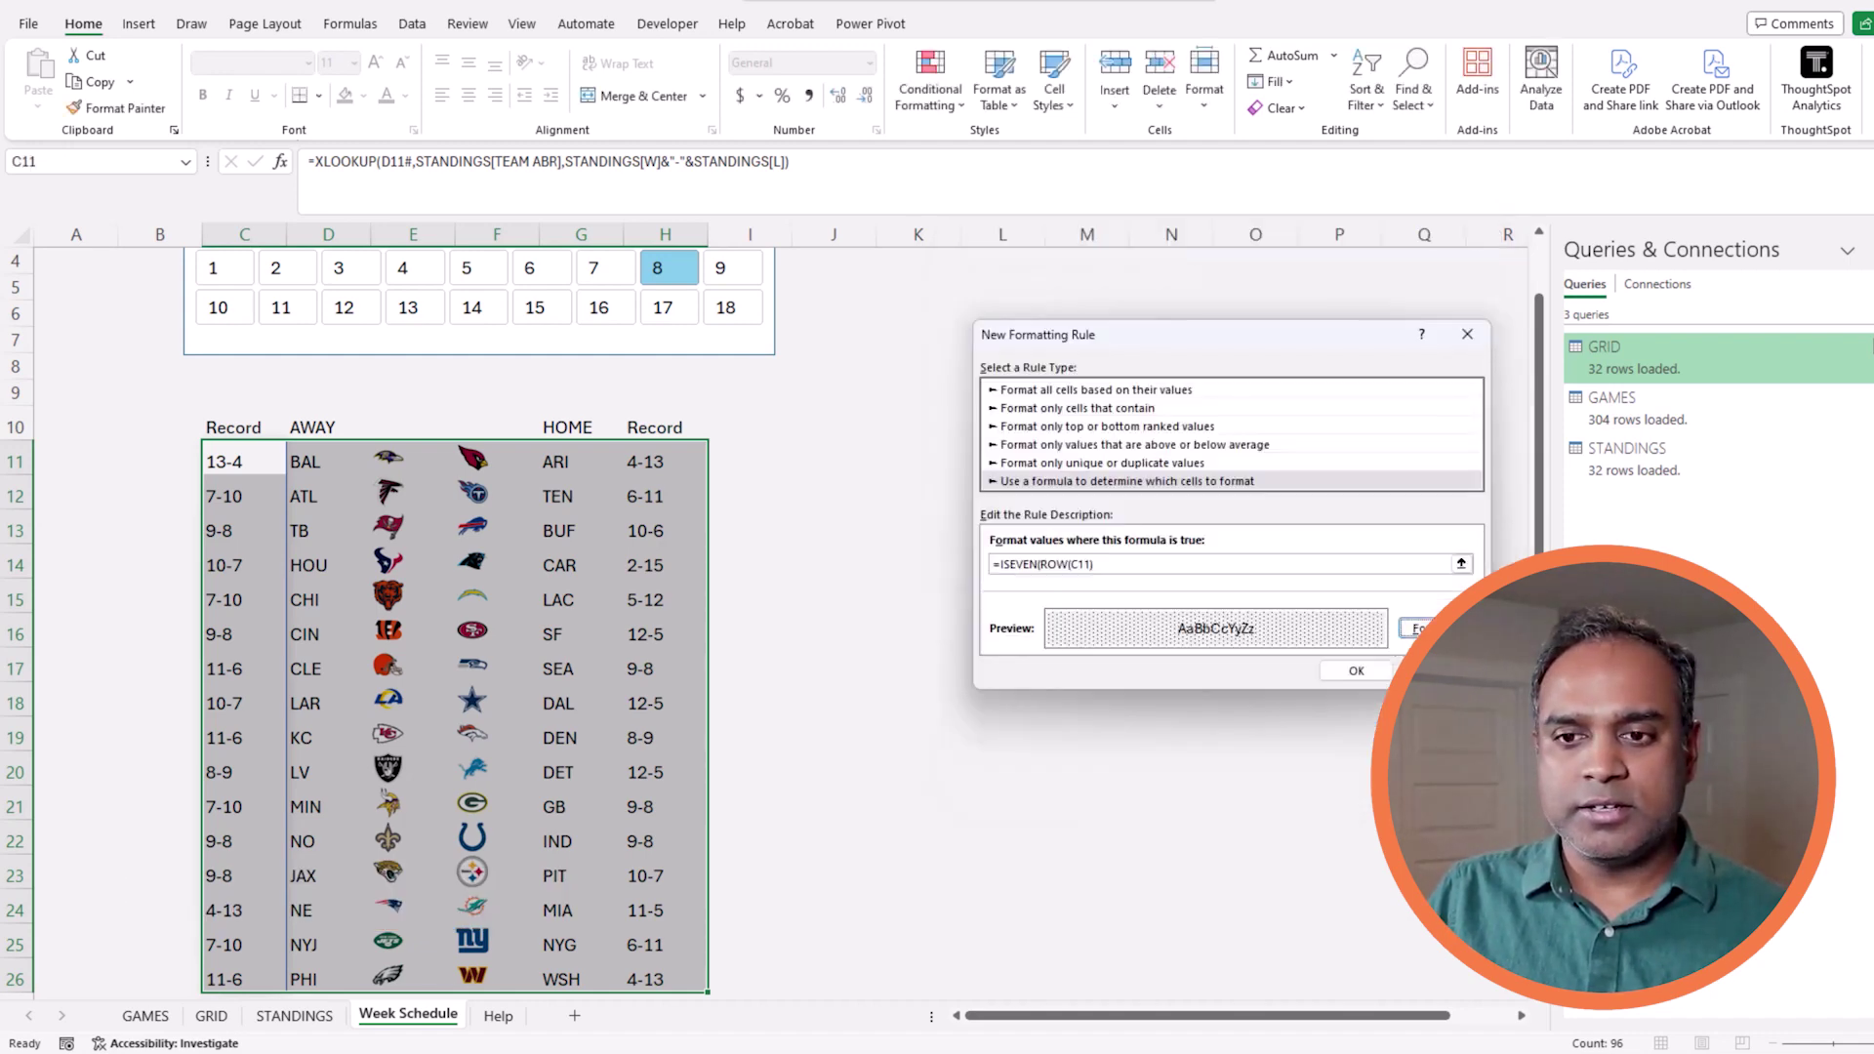
click(1377, 671)
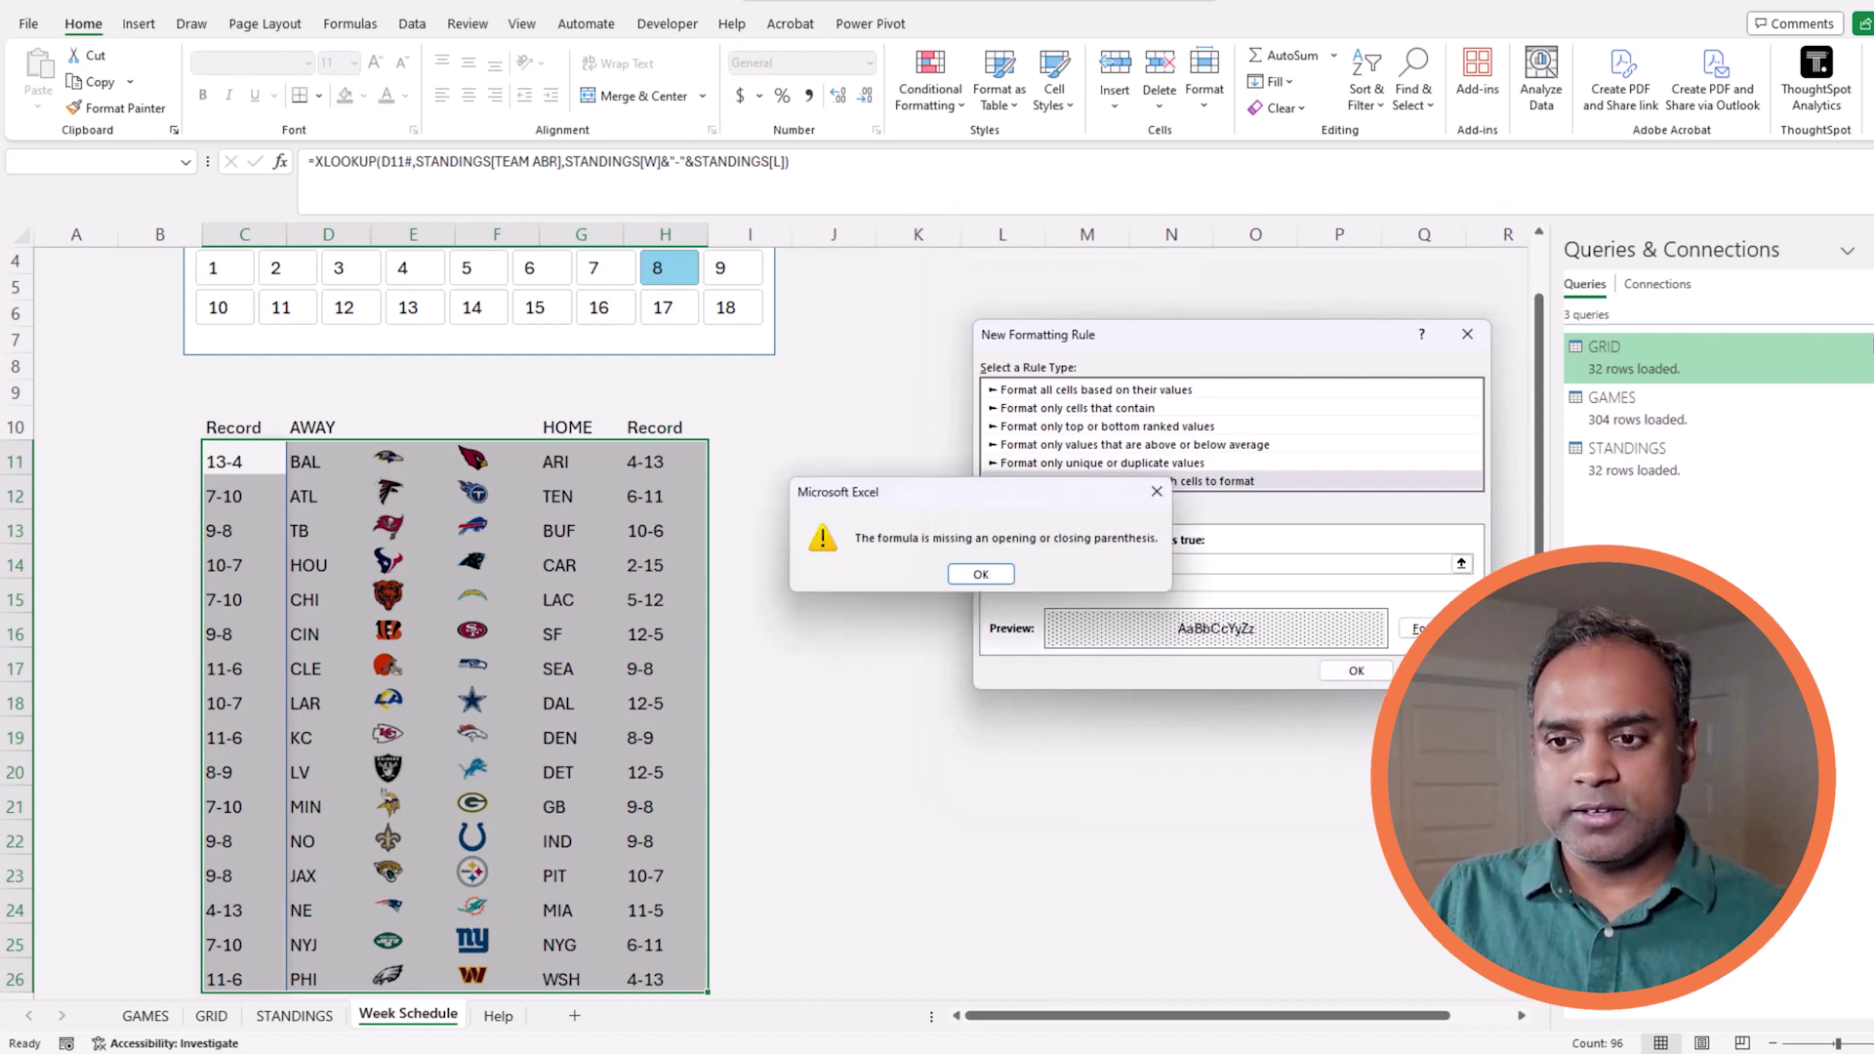
click(980, 574)
click(1127, 566)
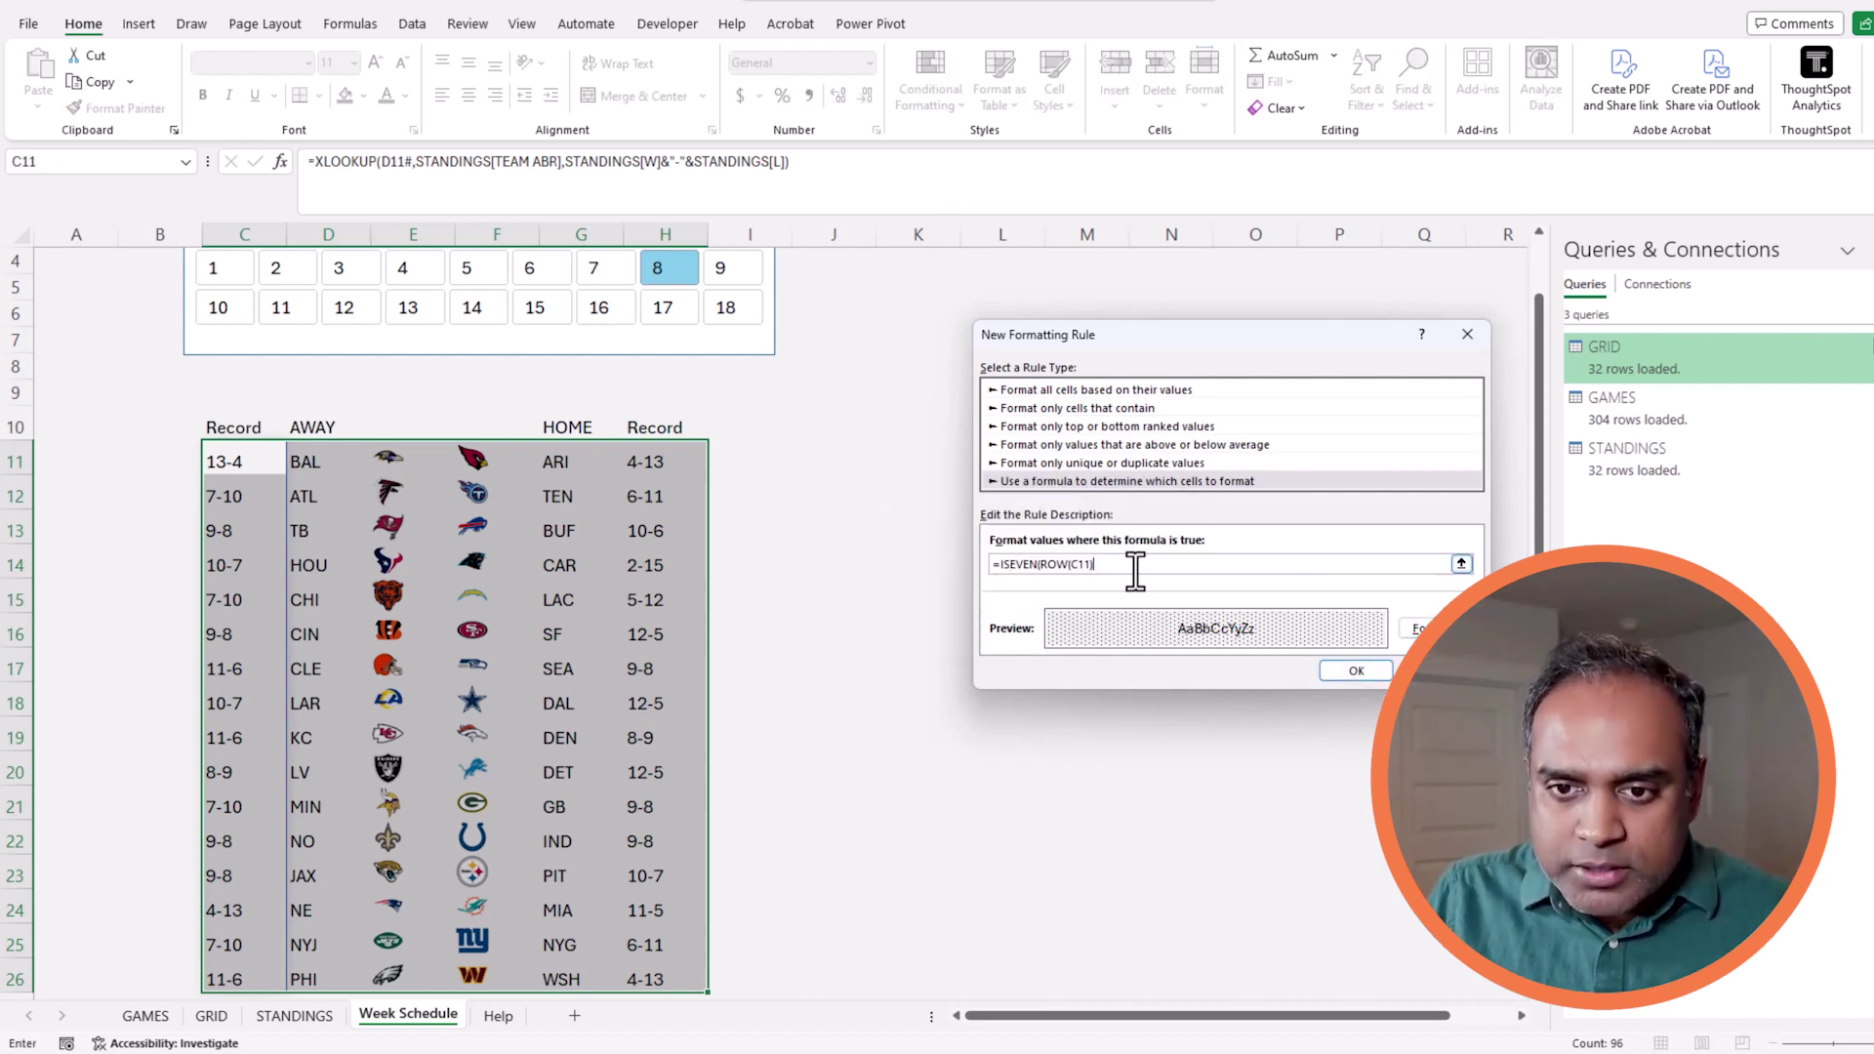
text())
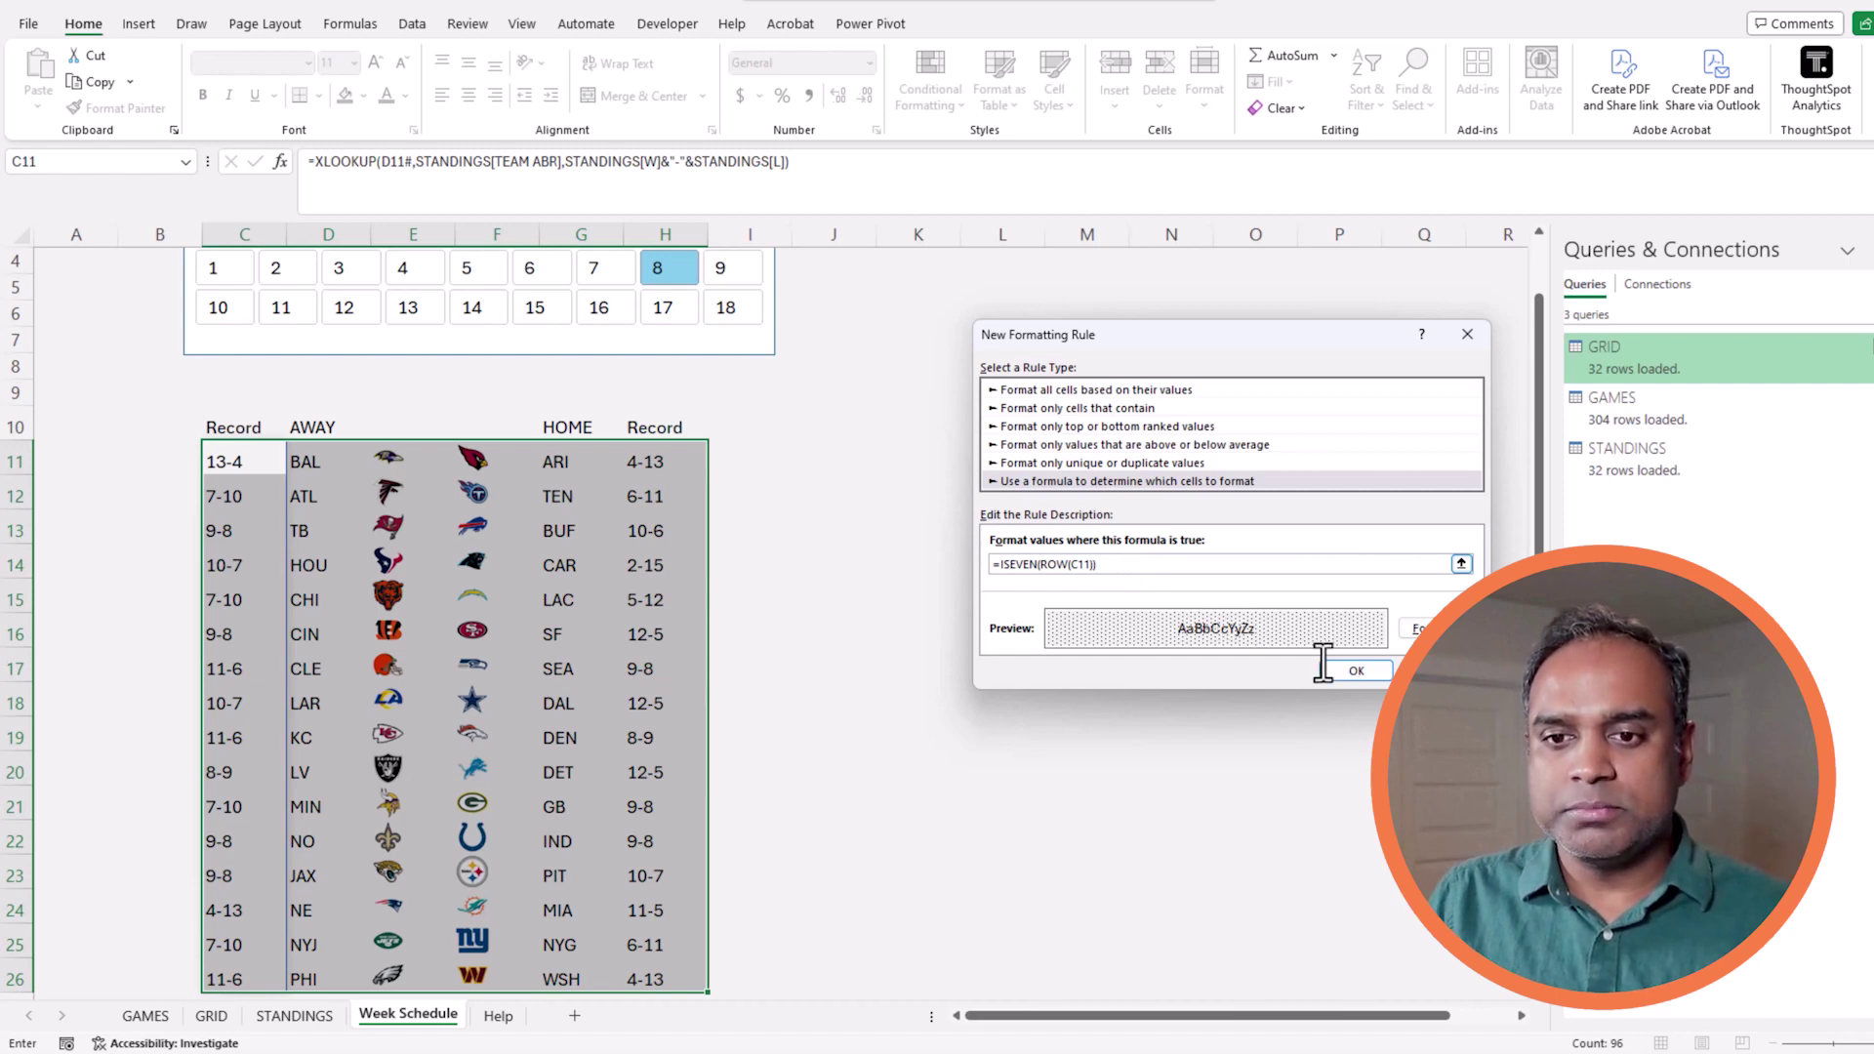
click(1335, 671)
- Delete the blank row 8 between the WEEK slicer and the schedule
click(1124, 610)
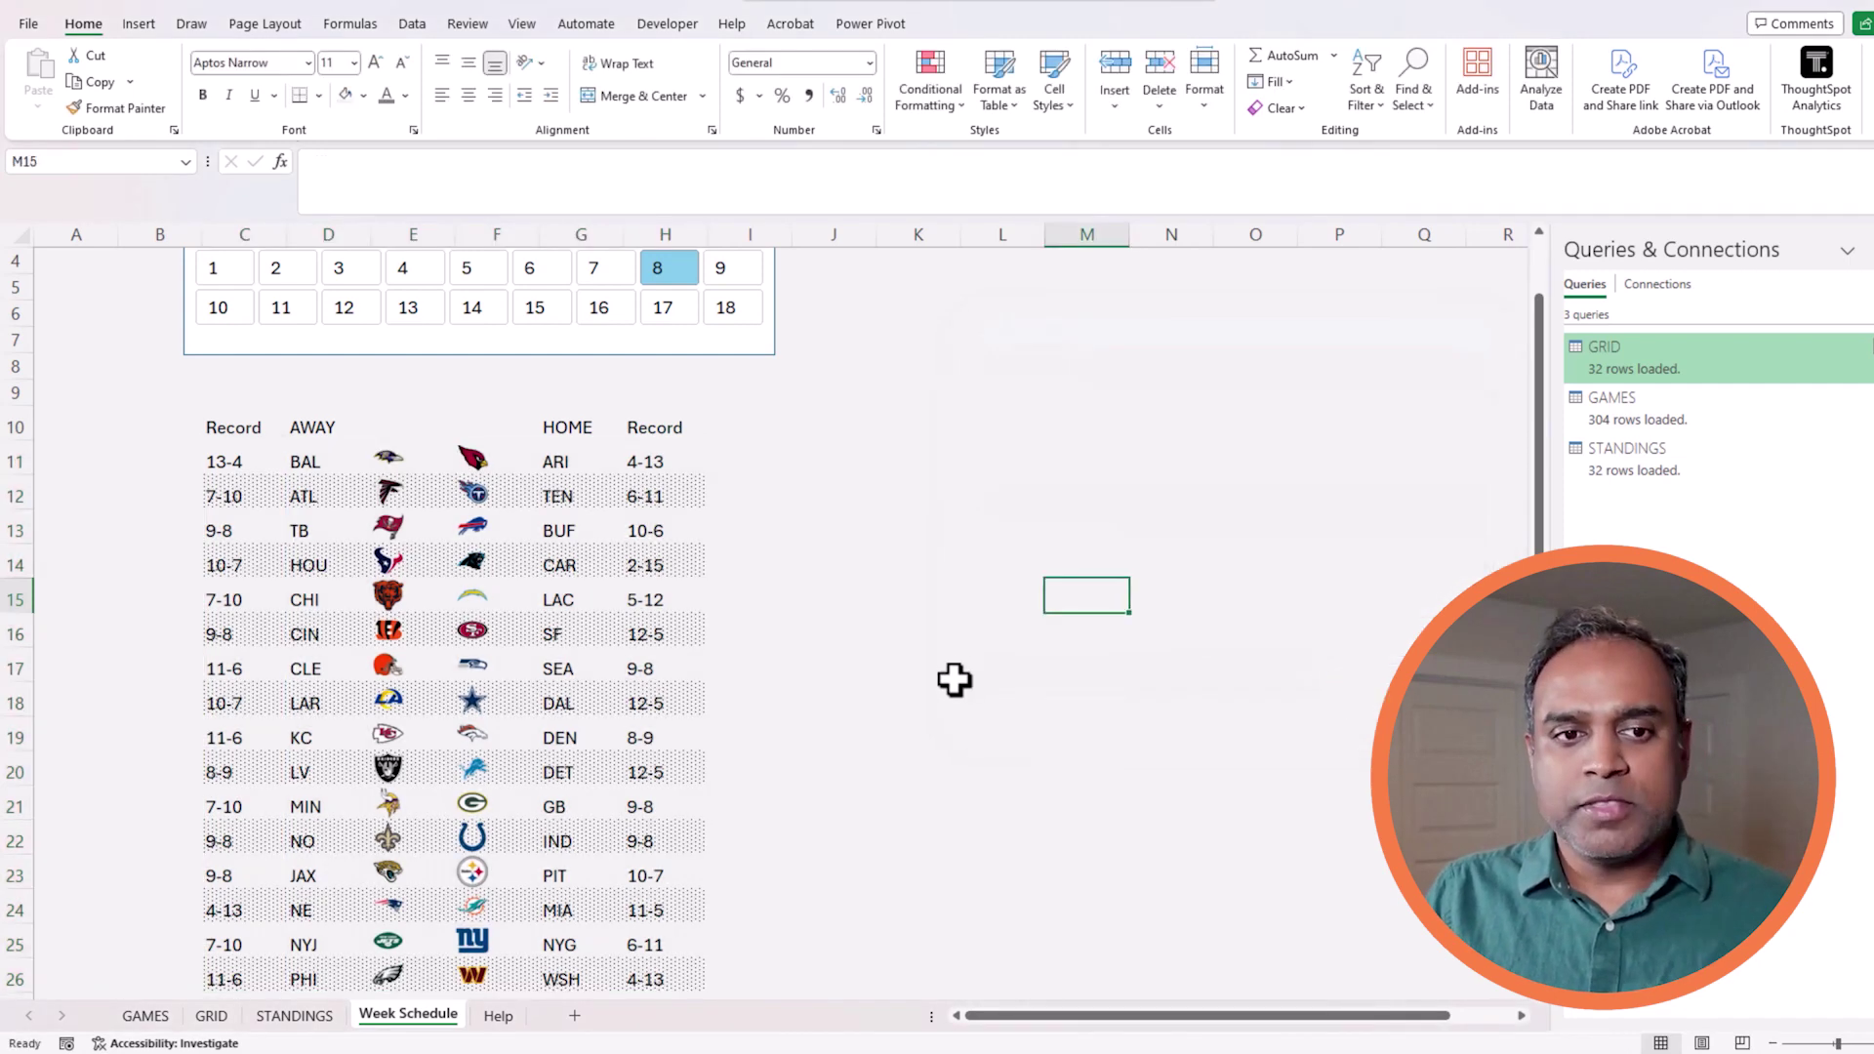
scroll(899, 712, up, 1)
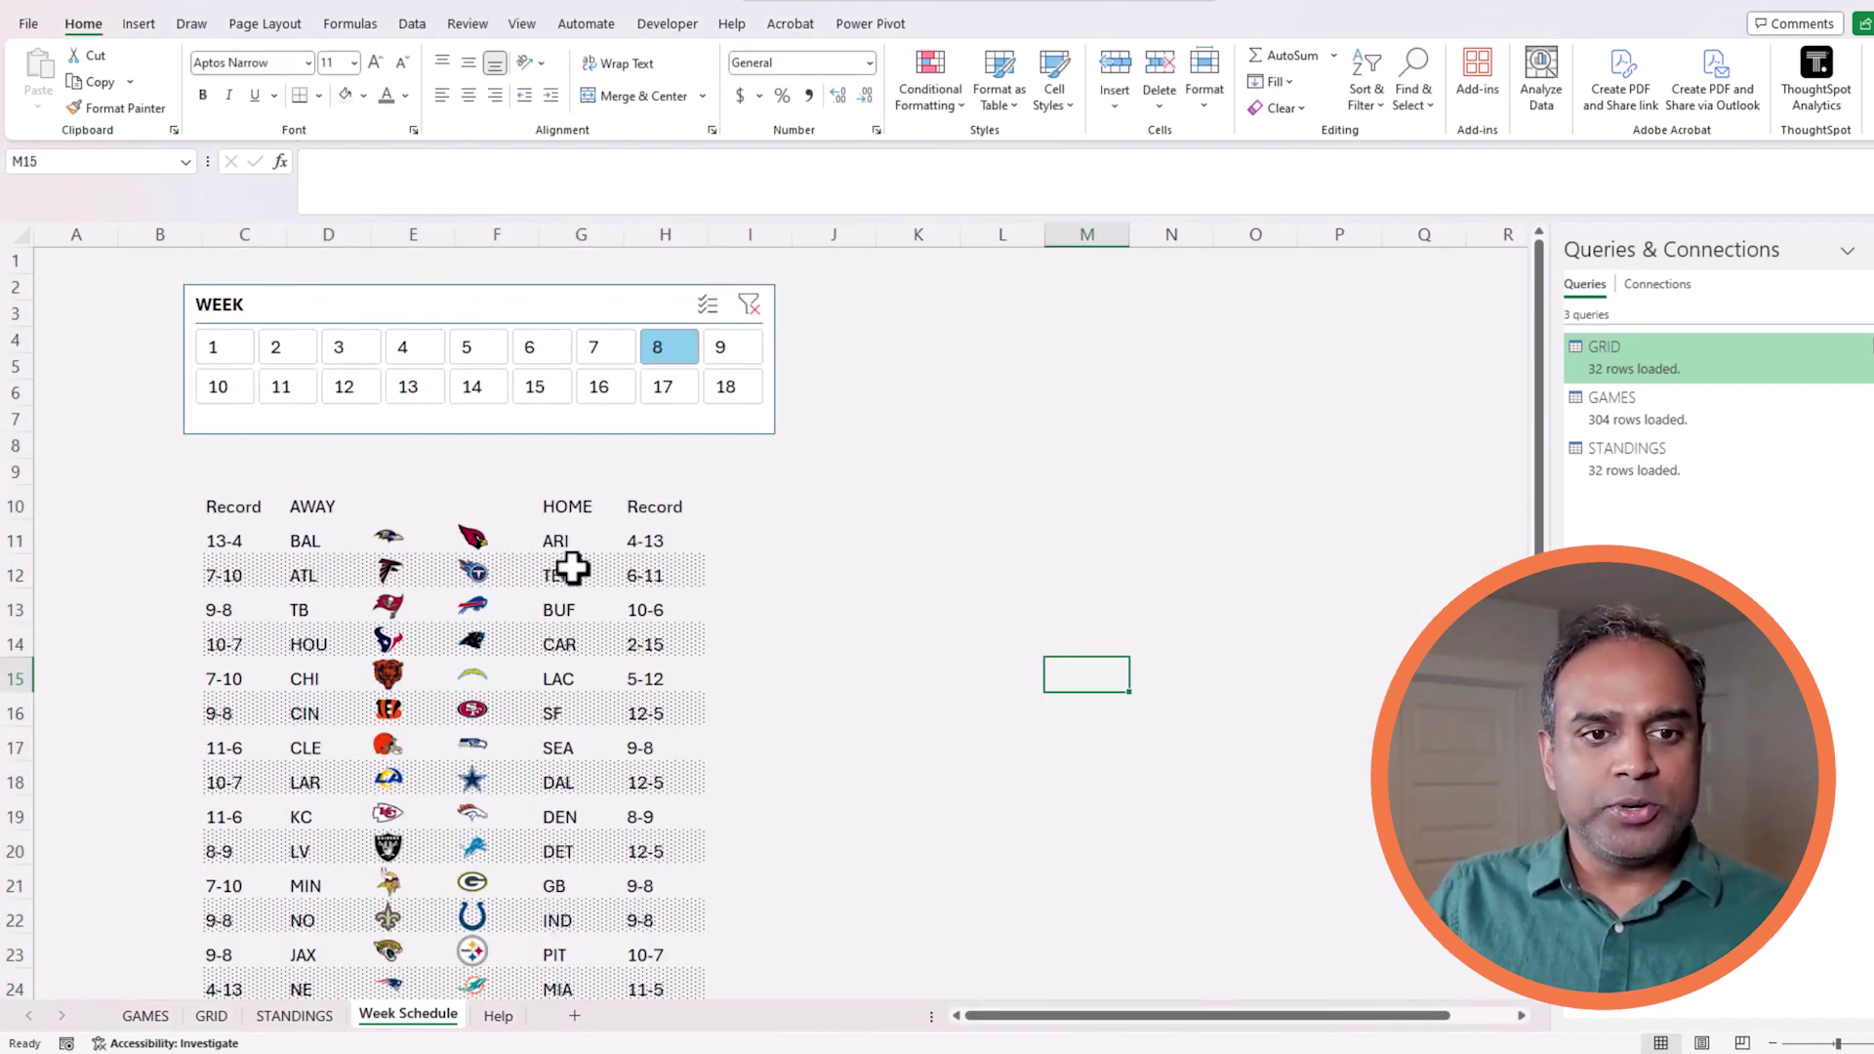
click(15, 449)
right_click(15, 449)
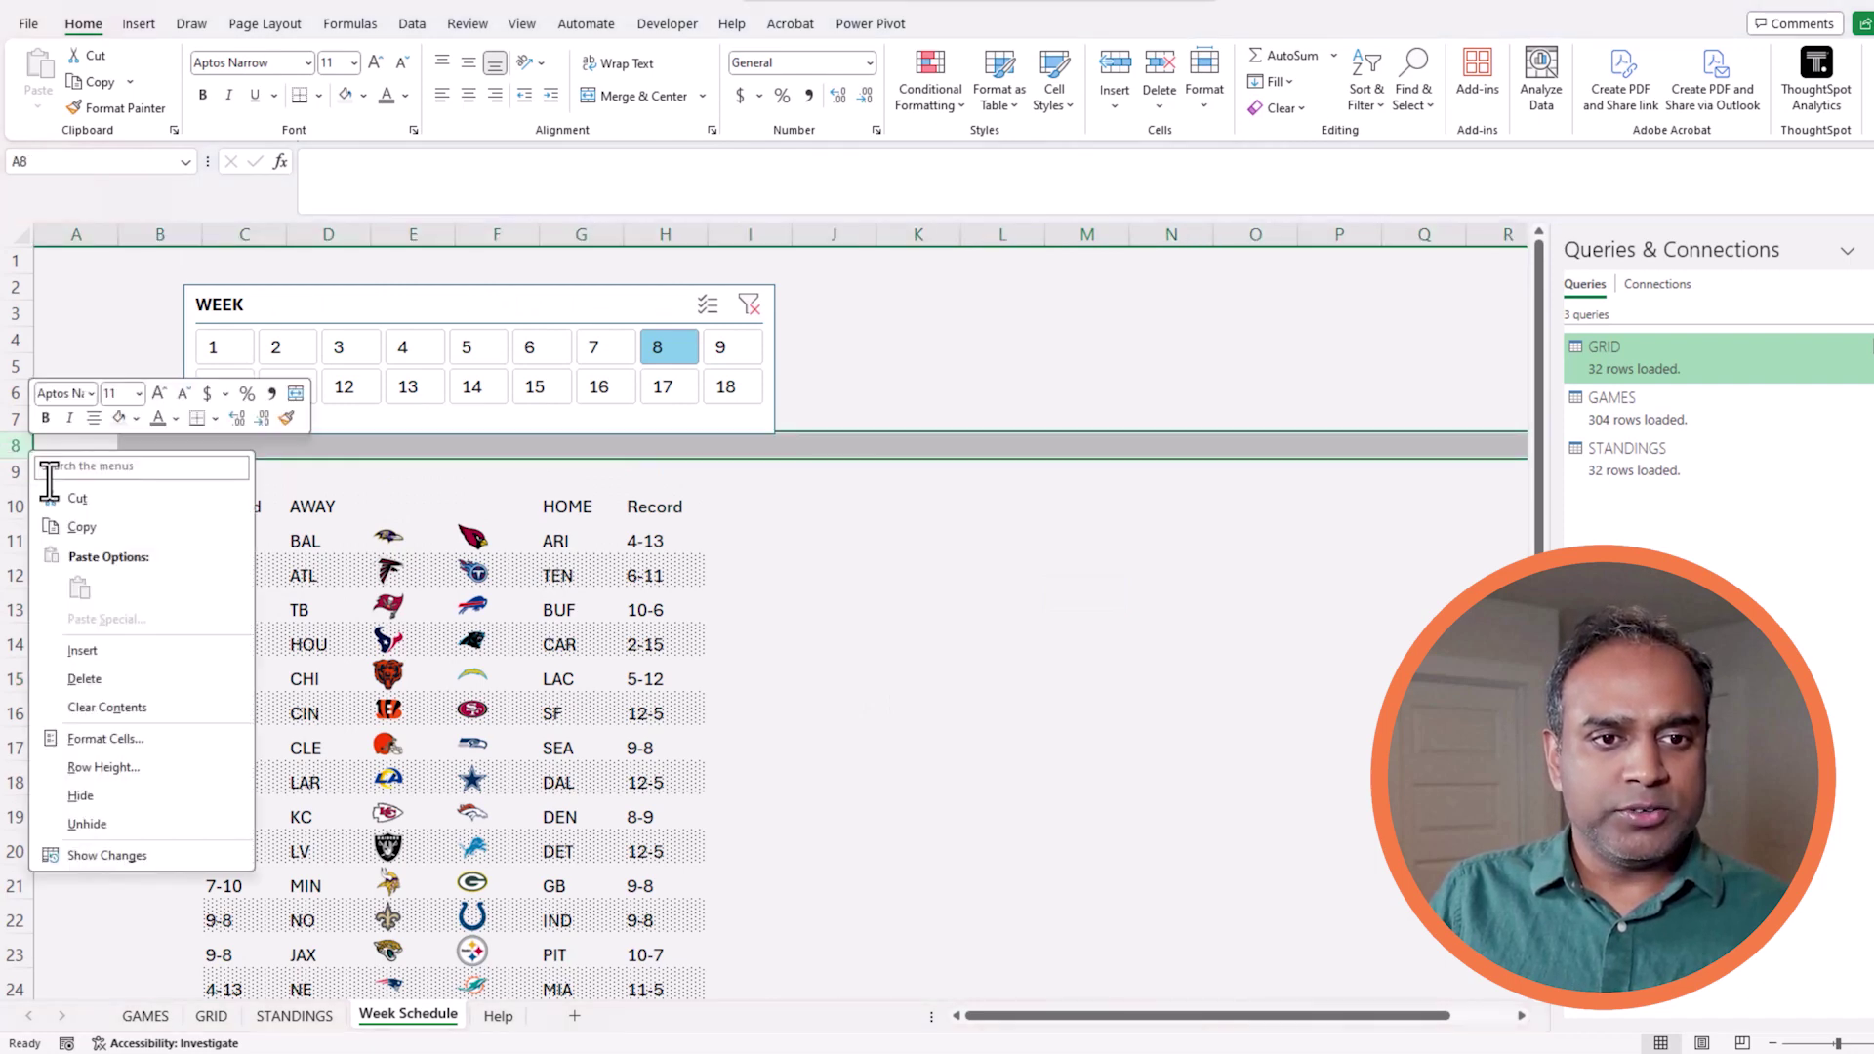
click(88, 679)
click(993, 659)
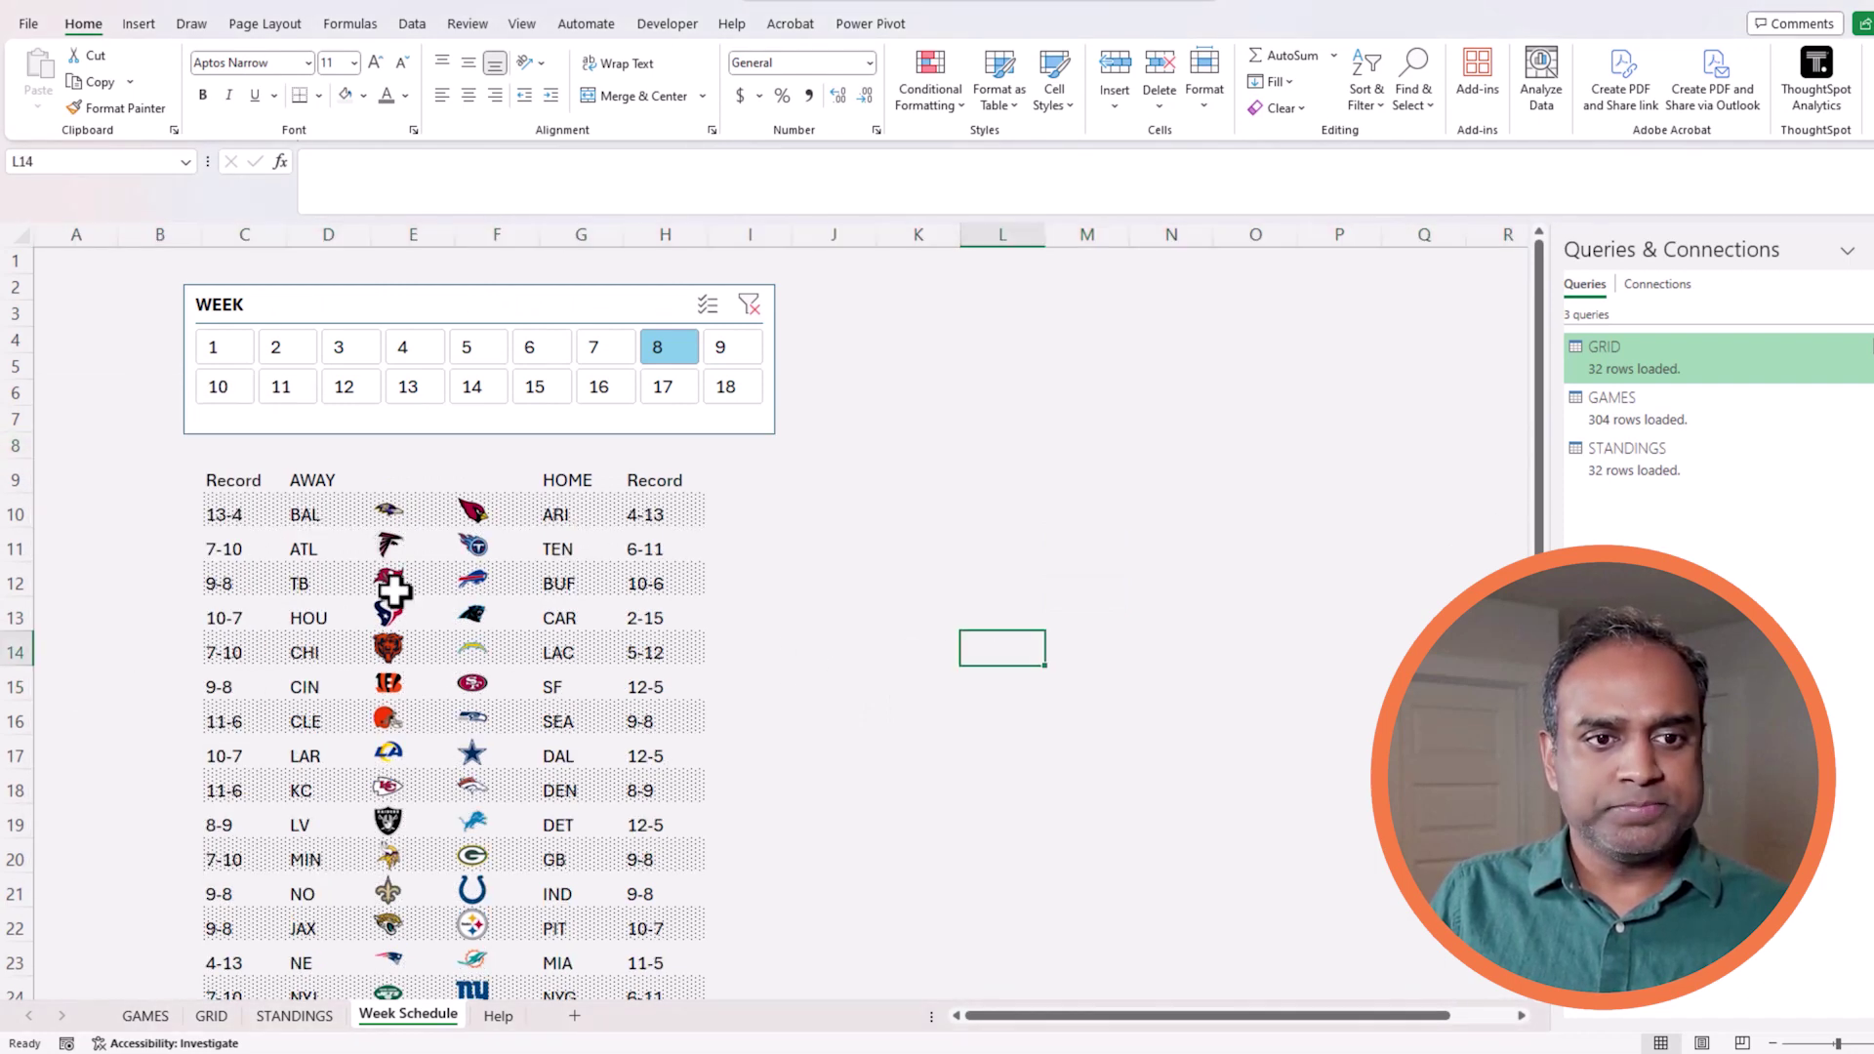
- Cycle the slicer through weeks 6, 5, 4, 3 and 2, then return to week 8
click(514, 359)
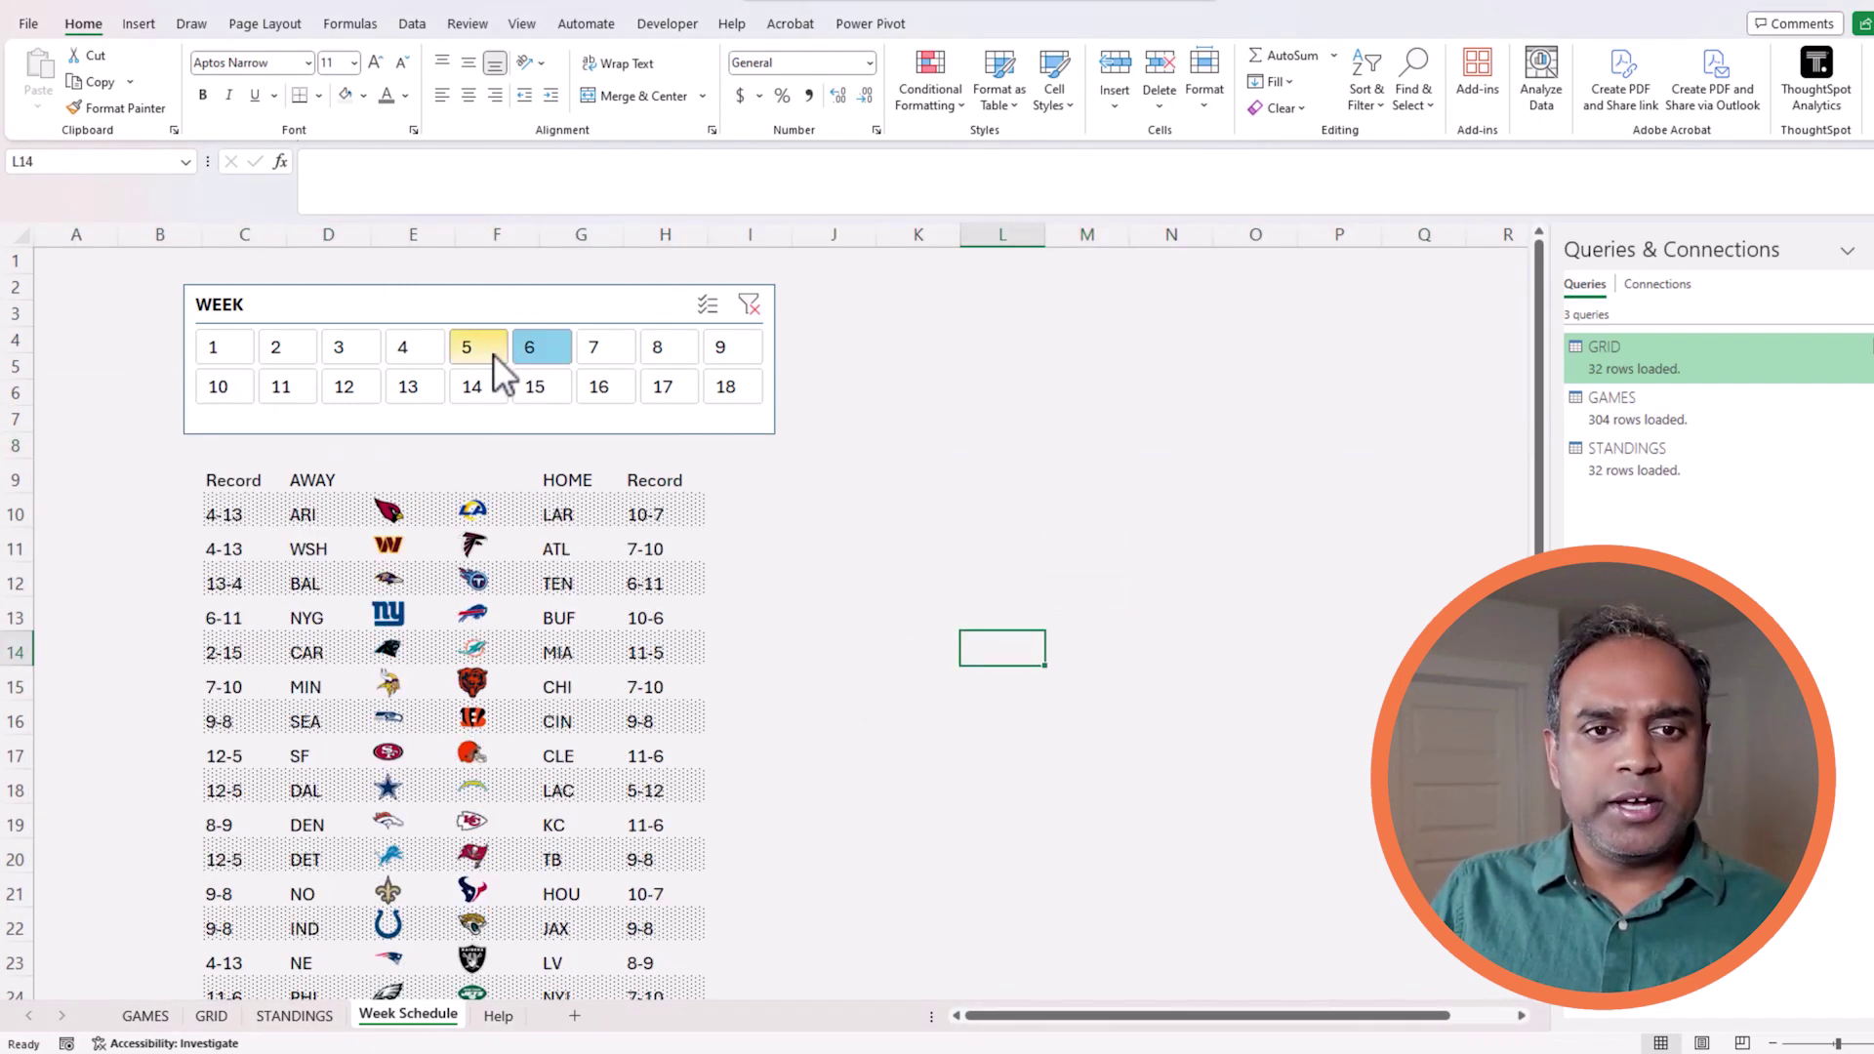
click(488, 349)
click(424, 348)
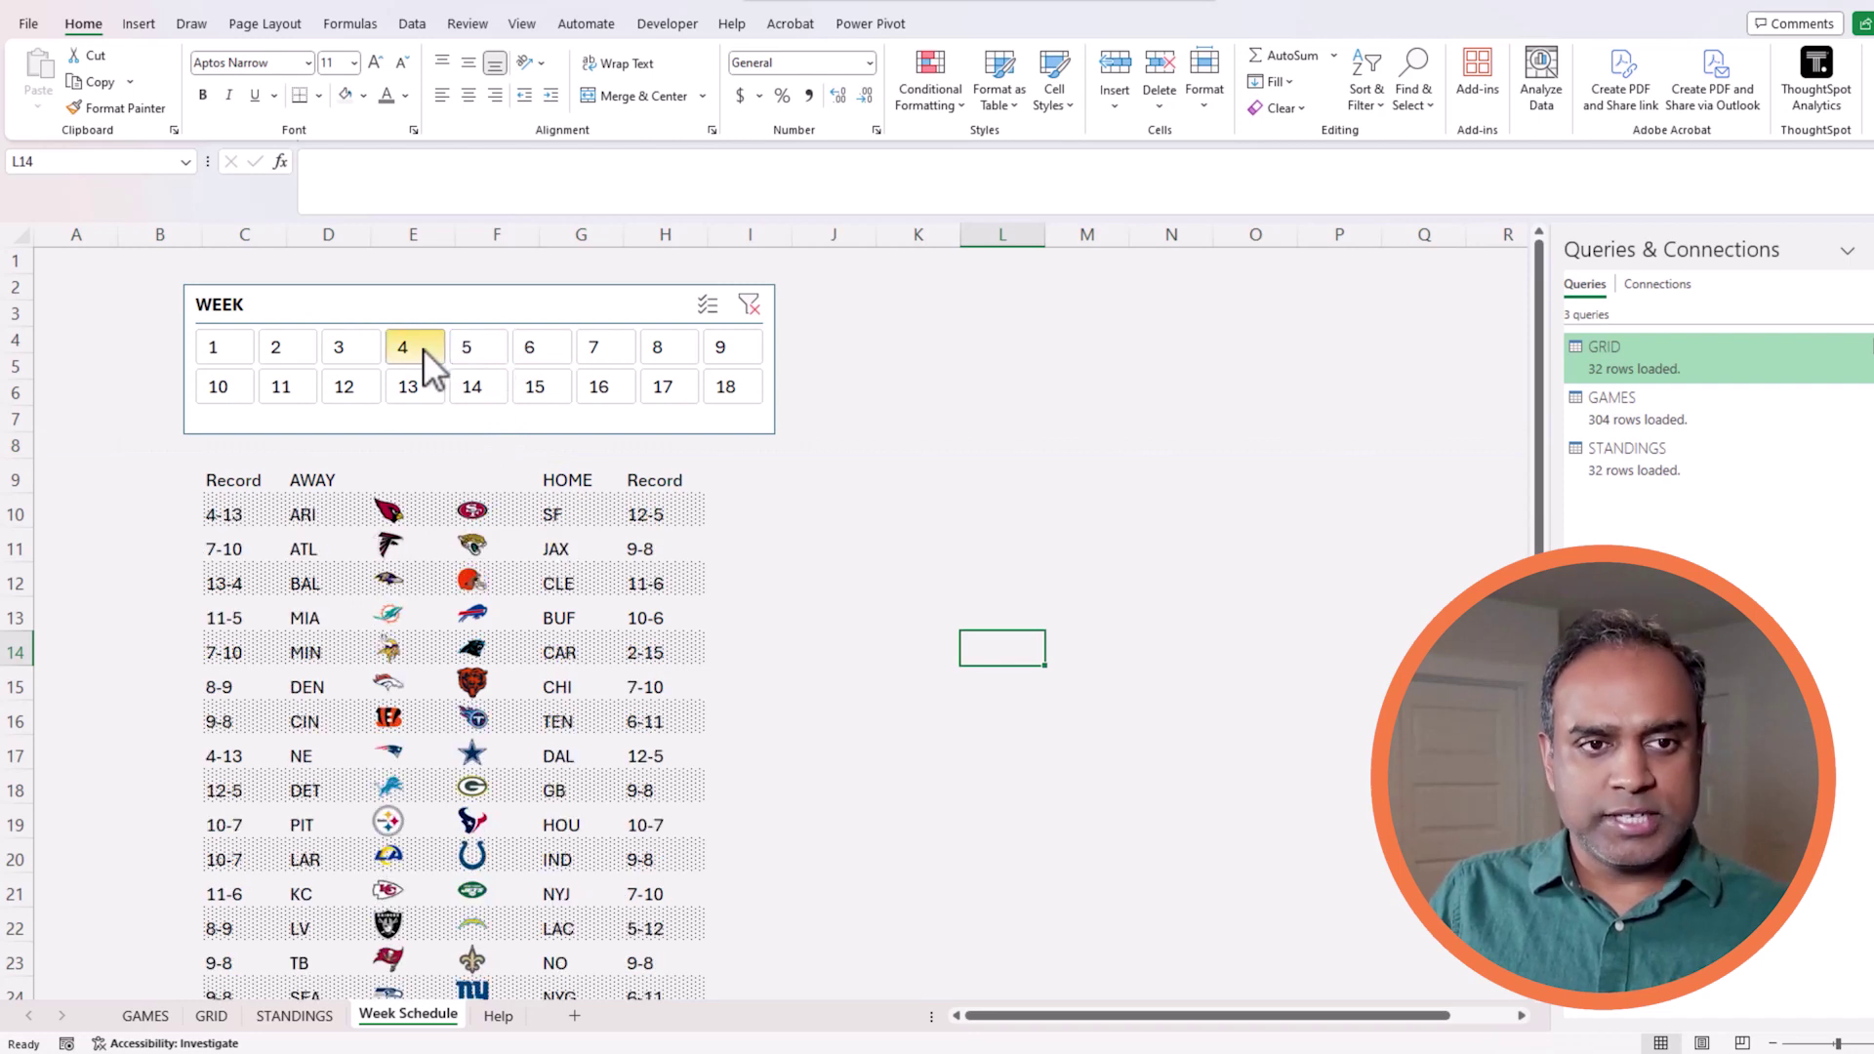
click(340, 353)
click(283, 357)
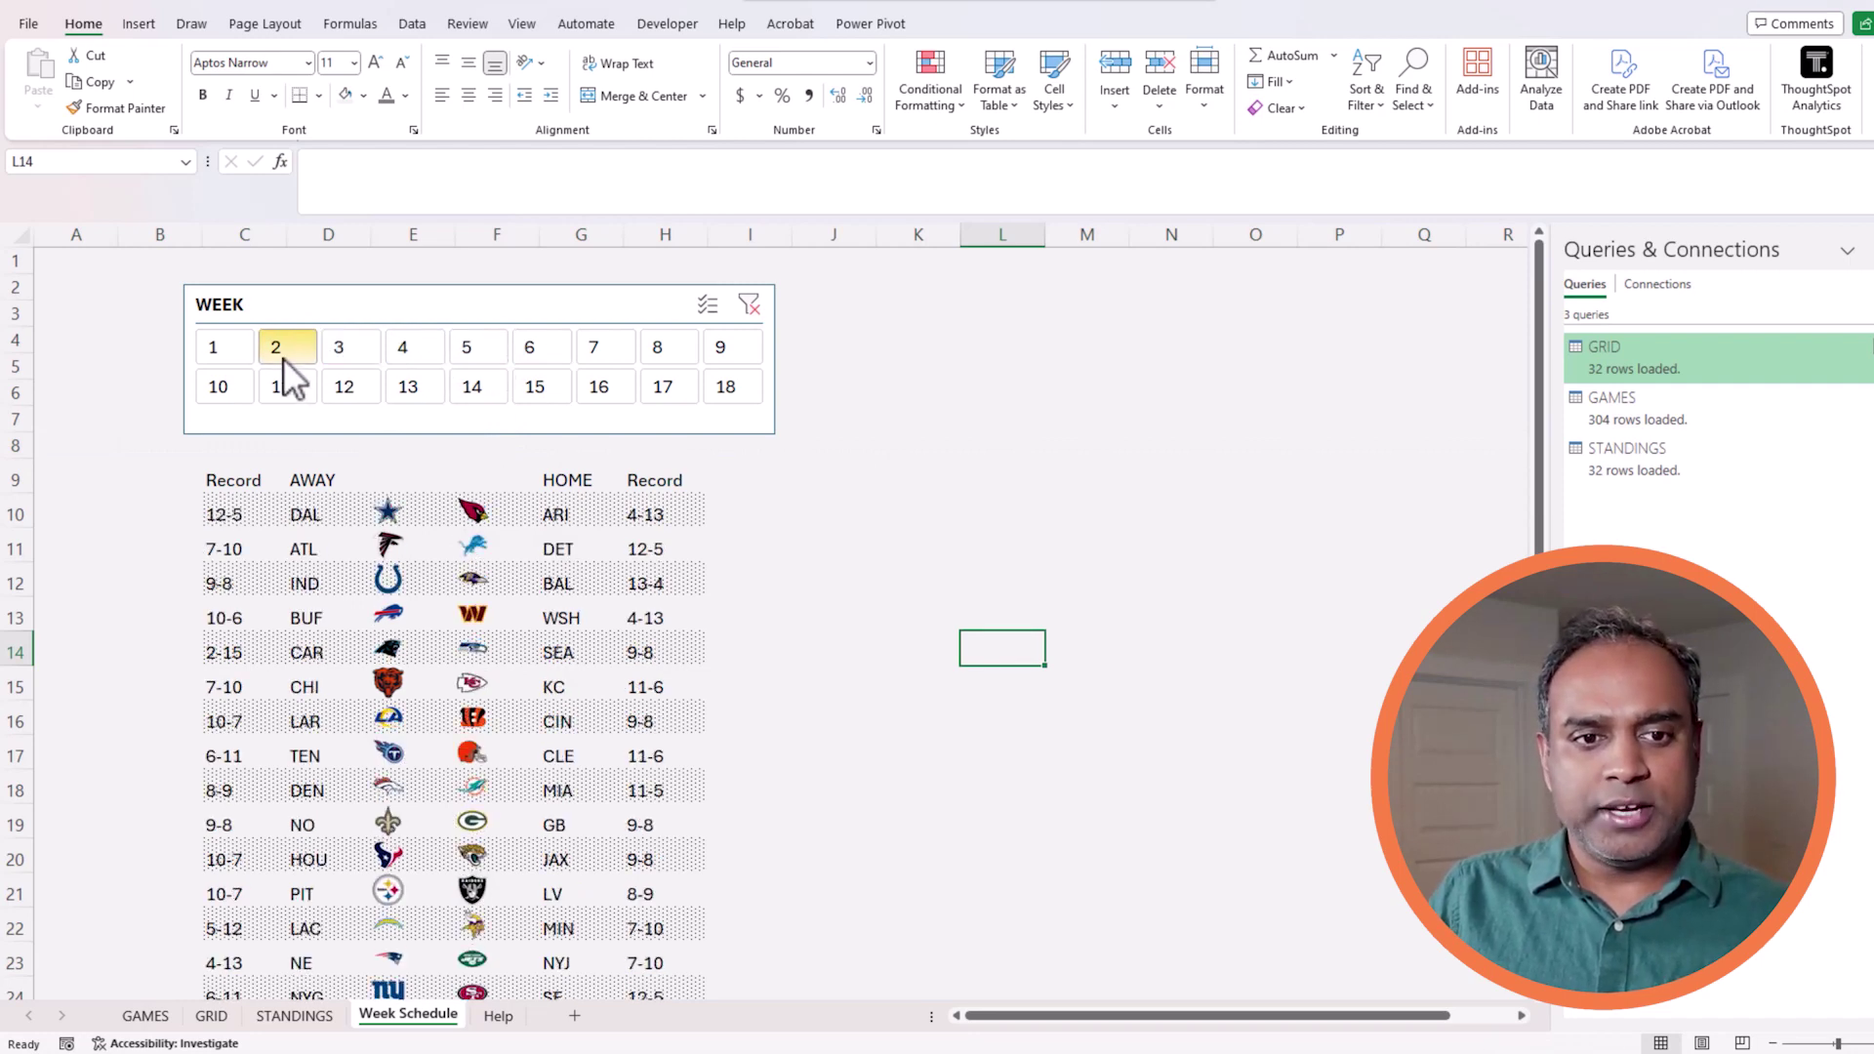
click(652, 355)
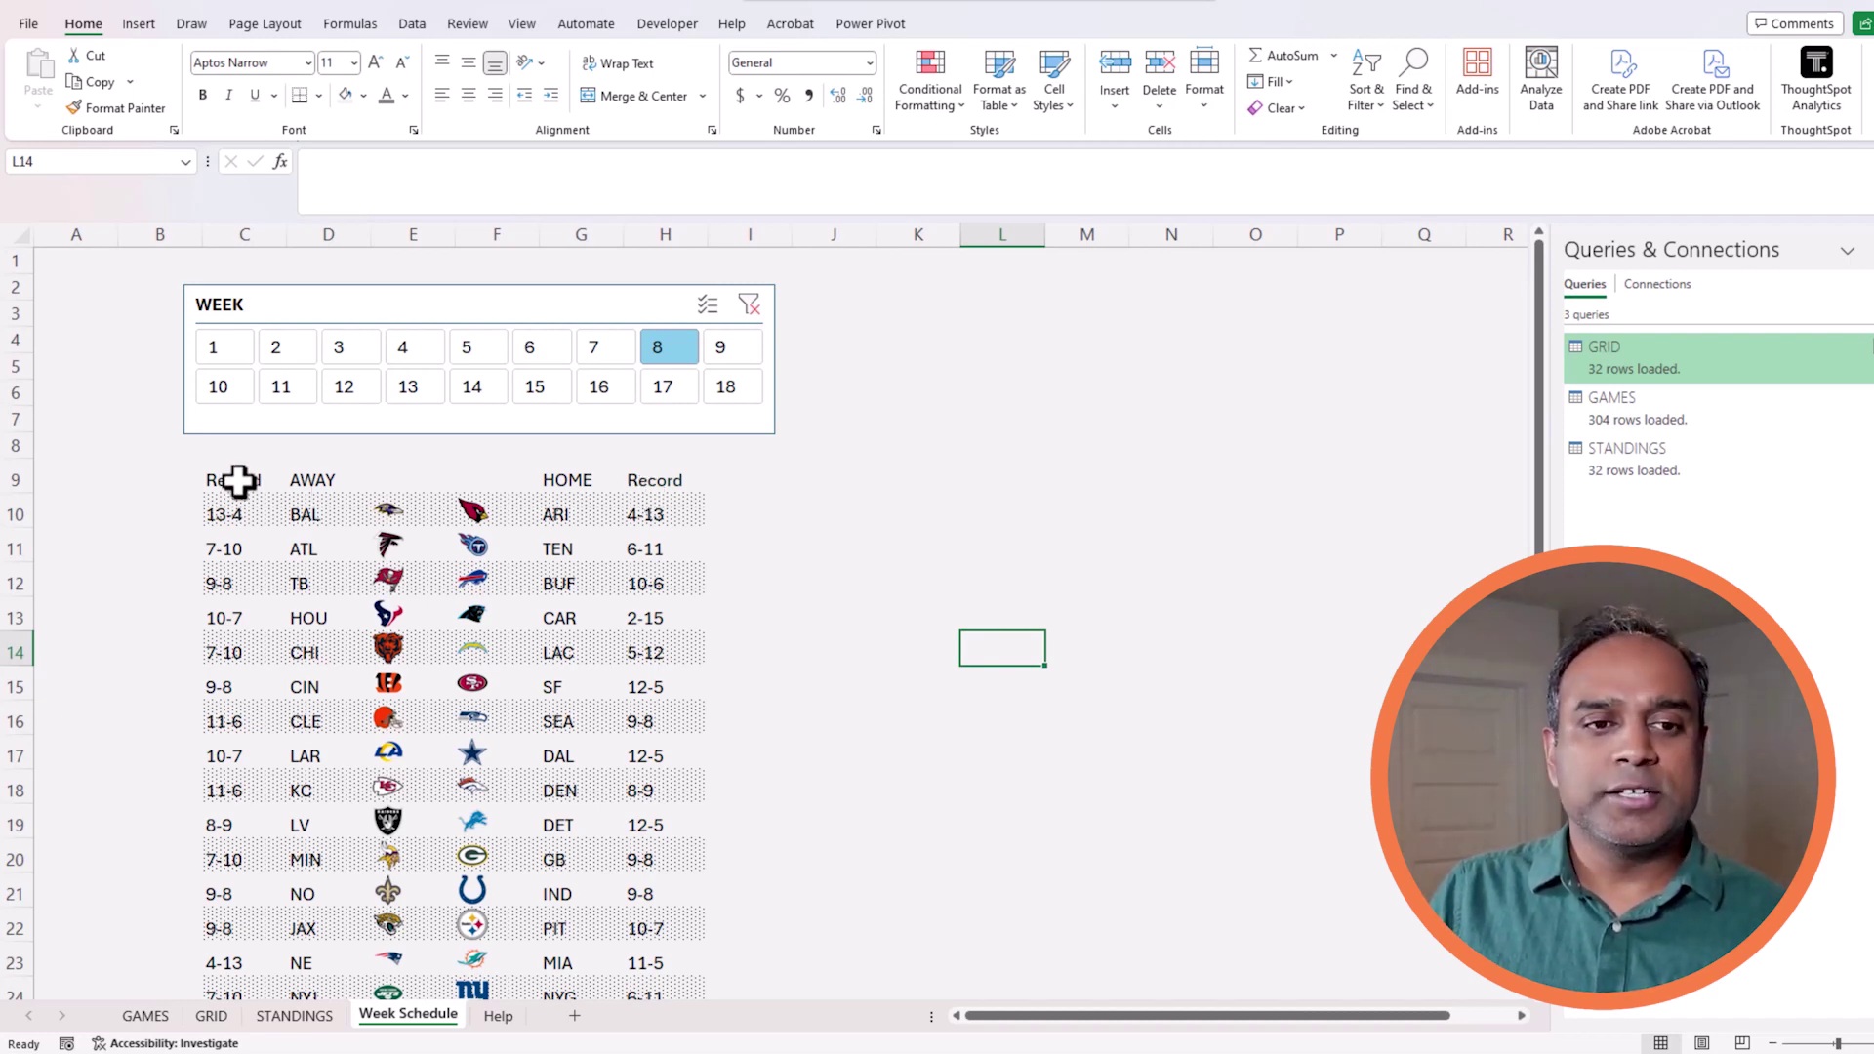
- Insert a new empty column F between the away and home logos
drag(243, 481, 635, 472)
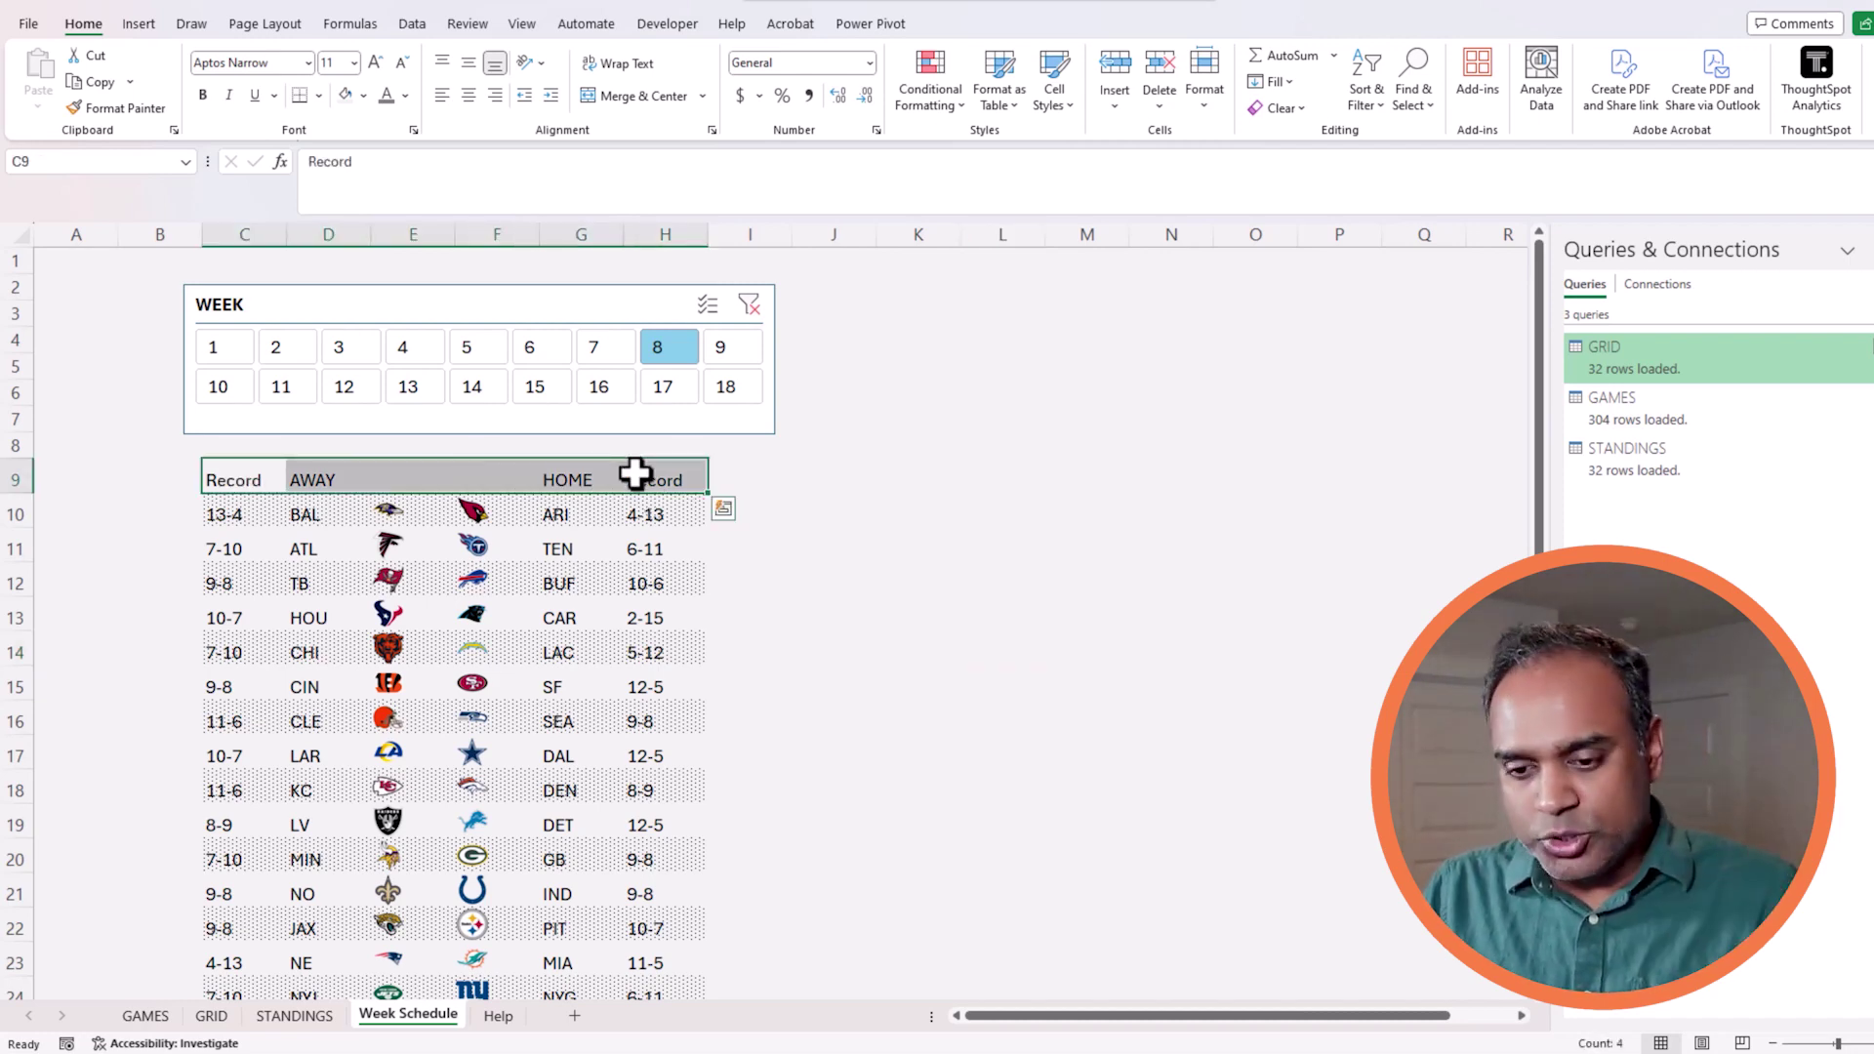
click(432, 509)
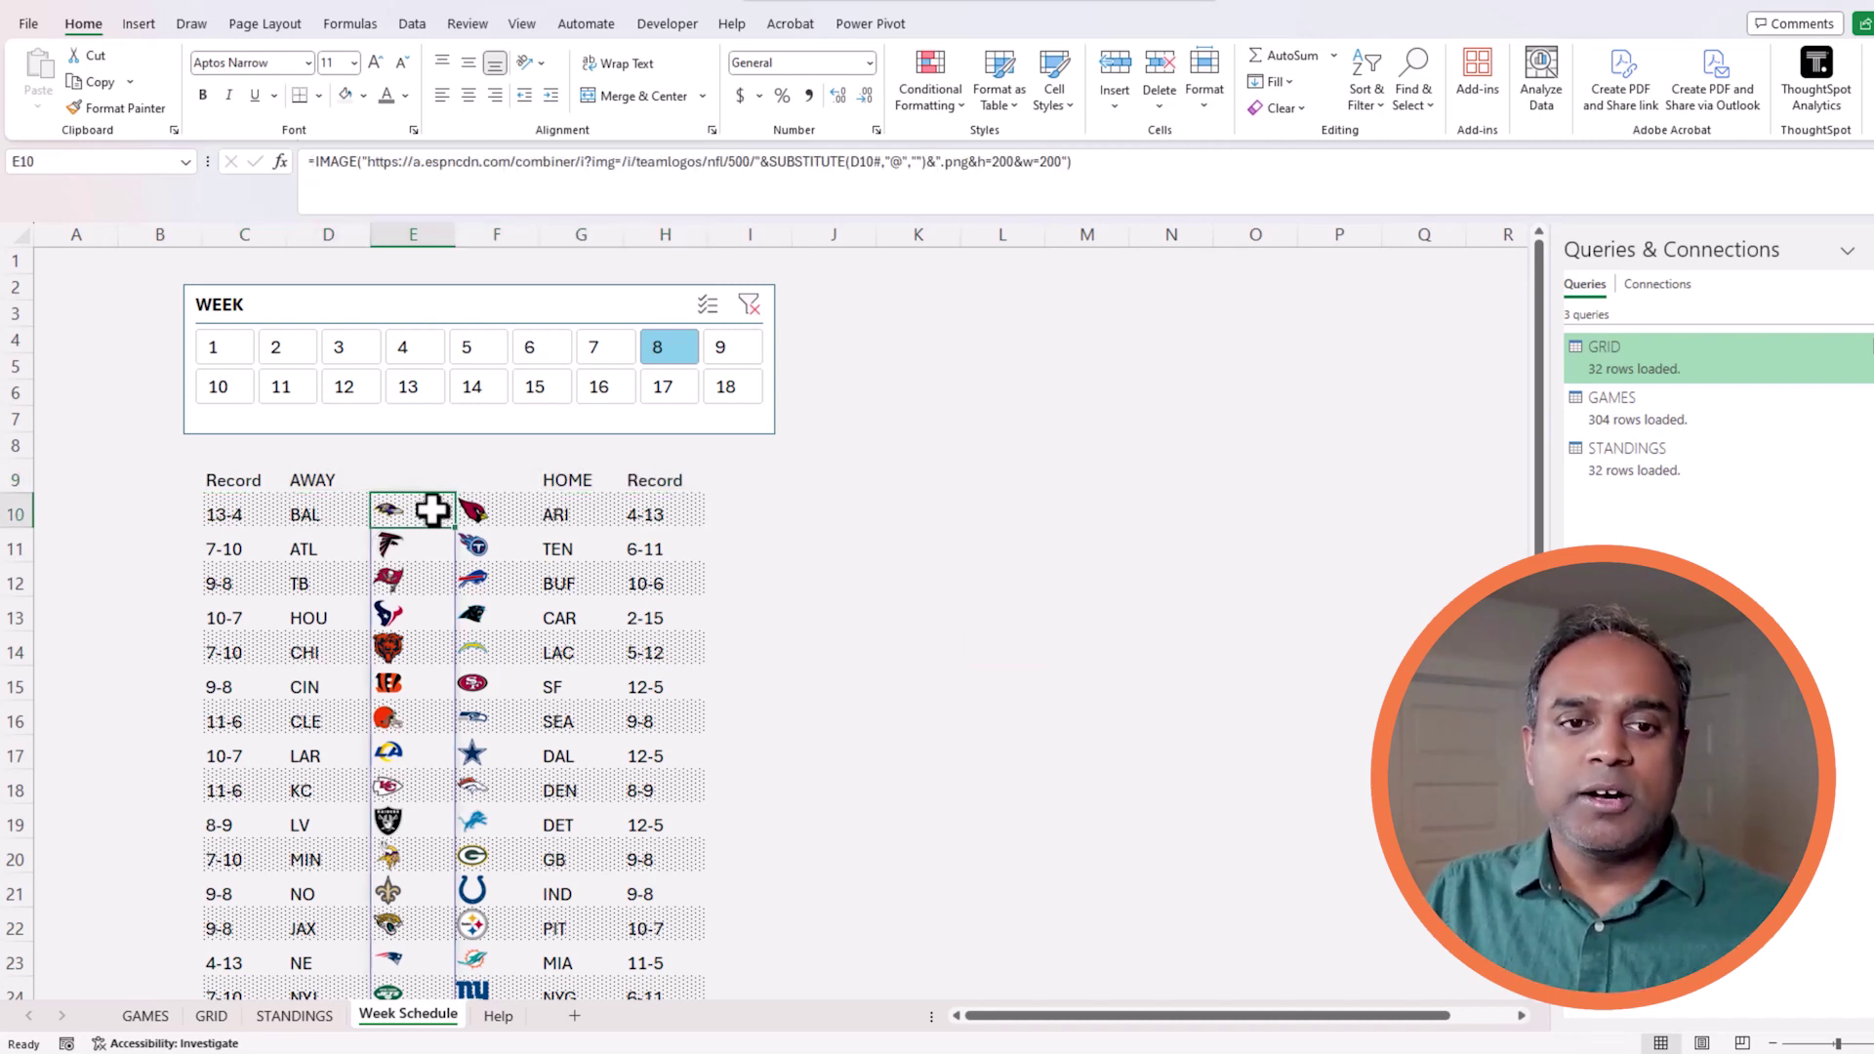
right_click(496, 237)
click(561, 441)
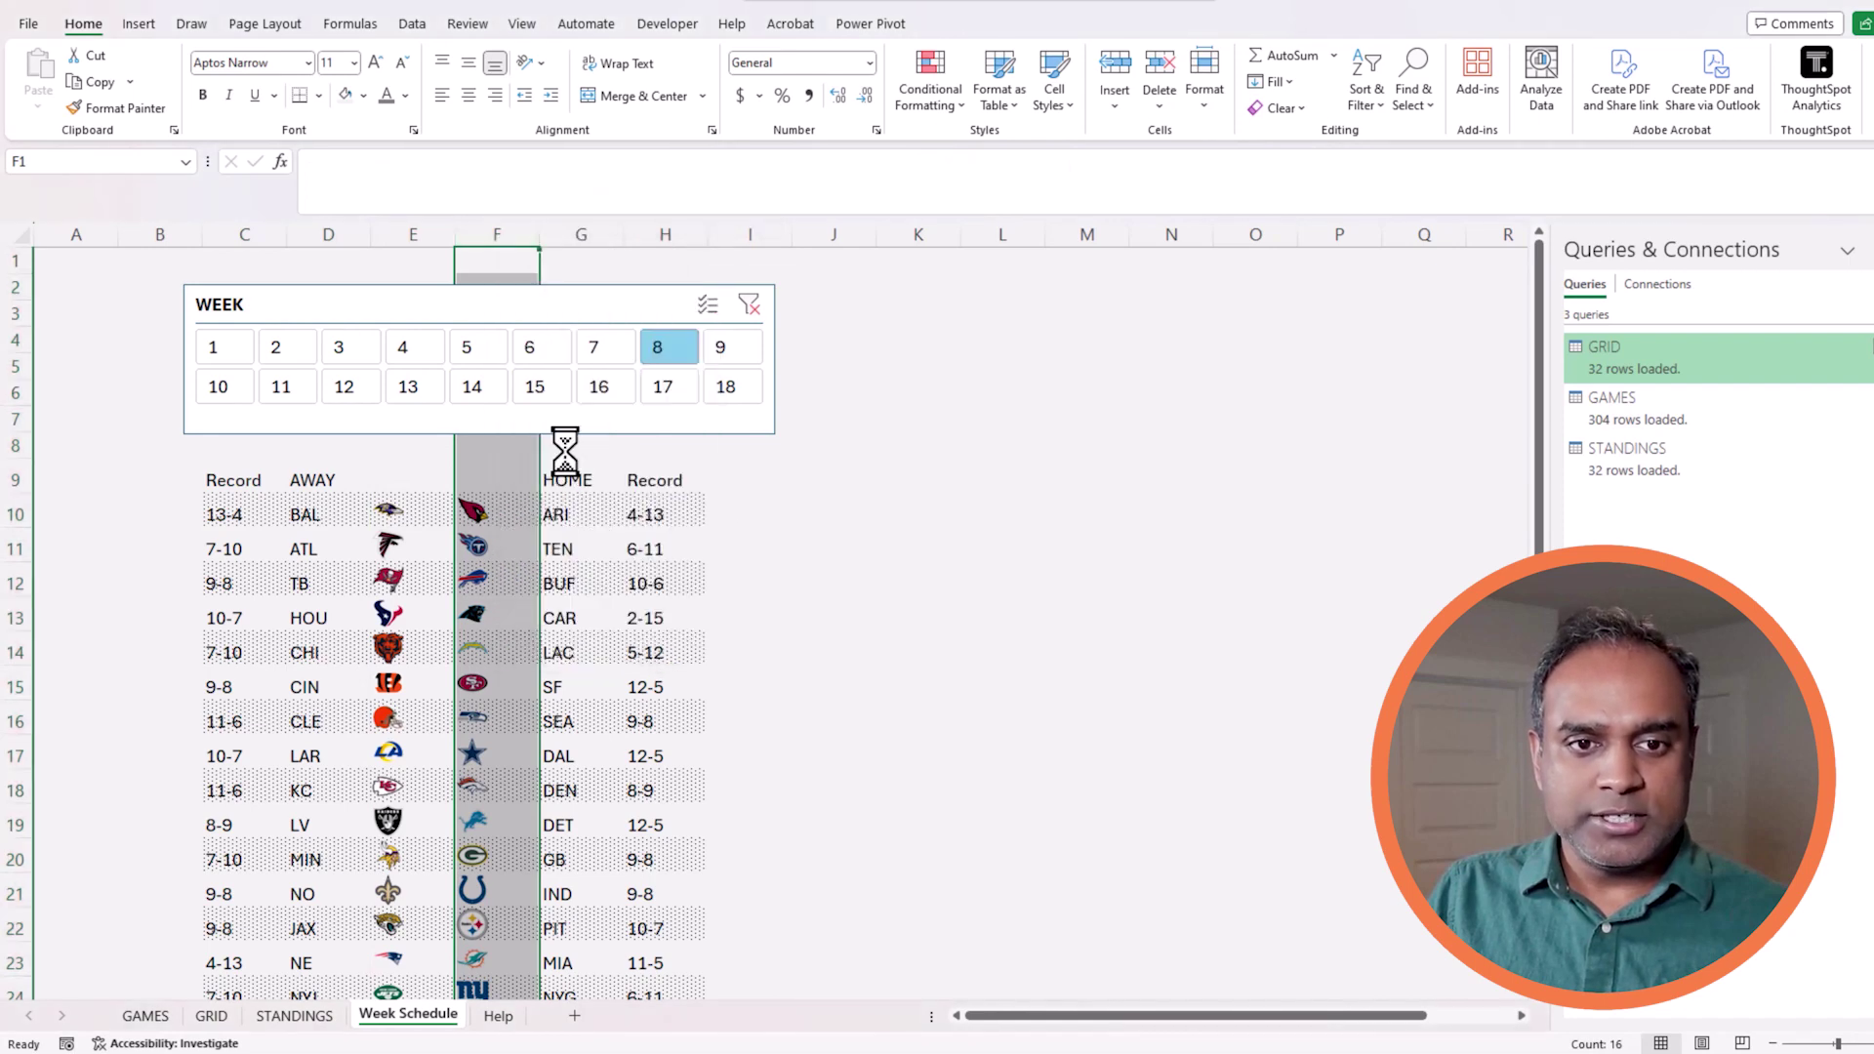
- Enter =IF(D10#="","","@") in F10 so an @ spills beside every game
click(507, 511)
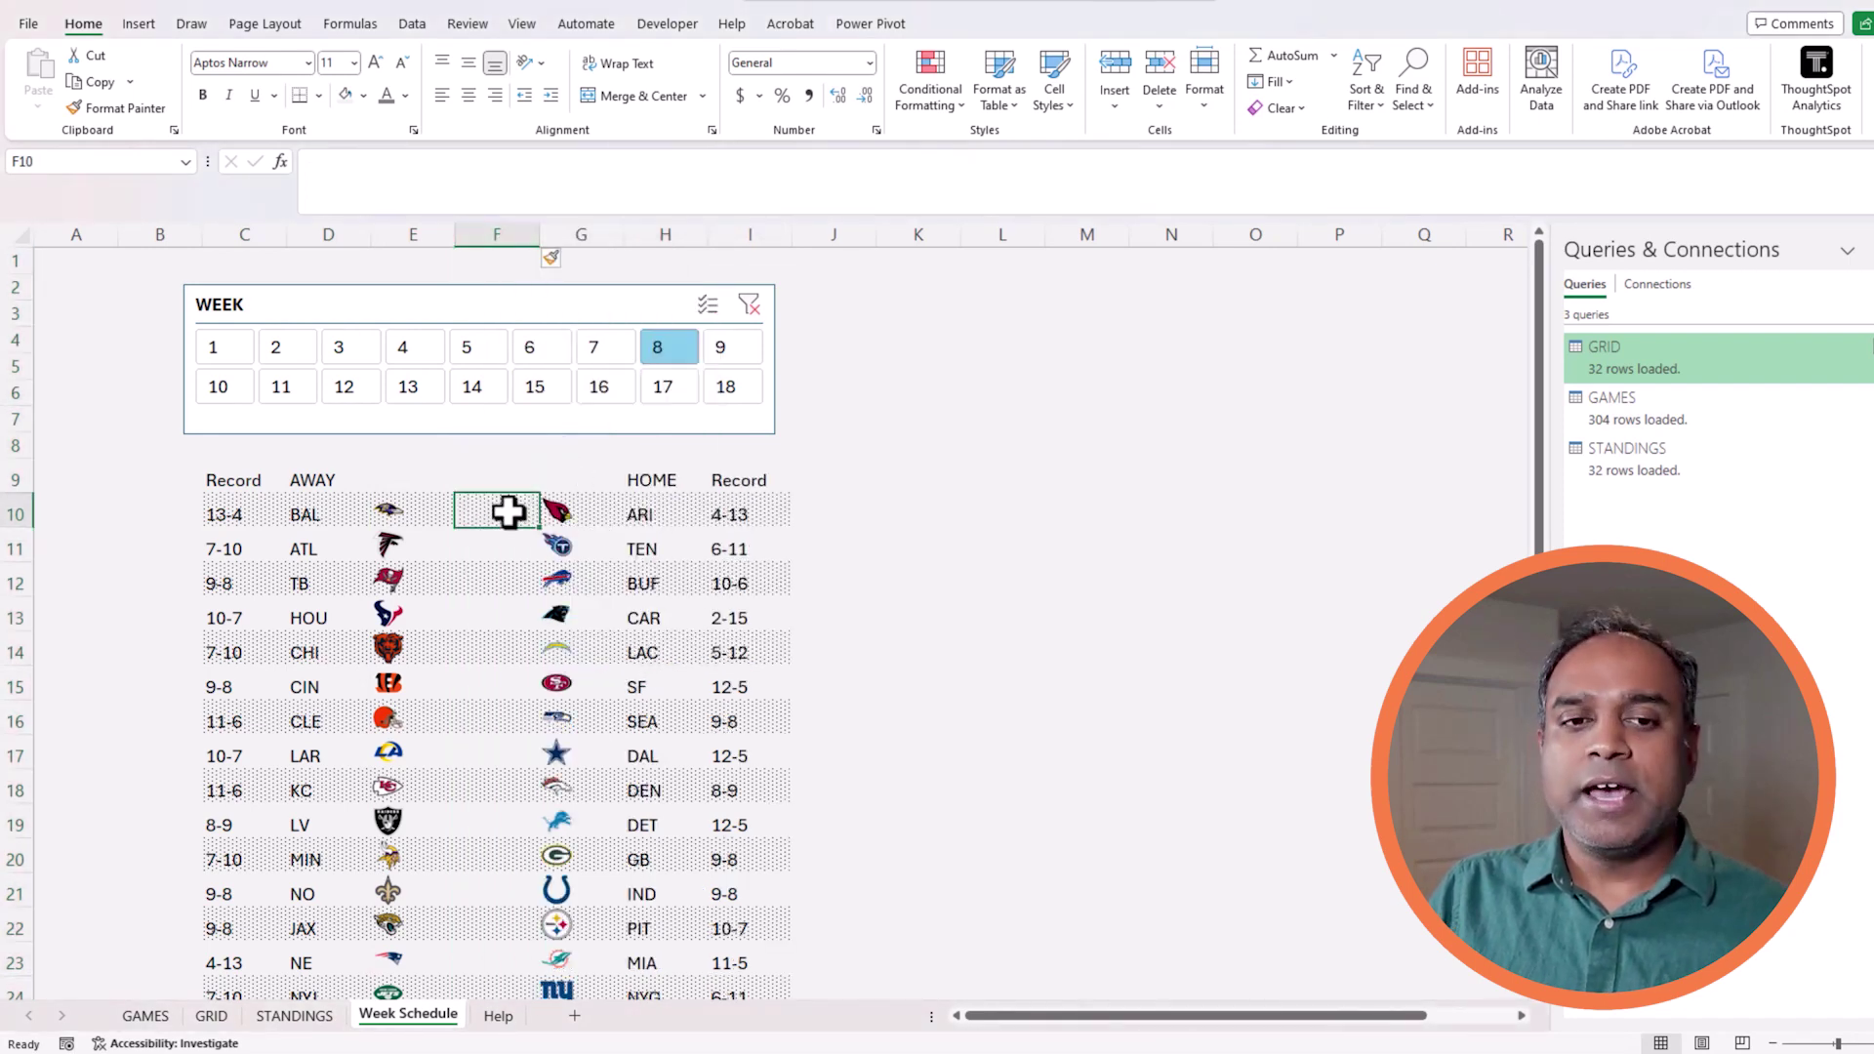
text(=if()
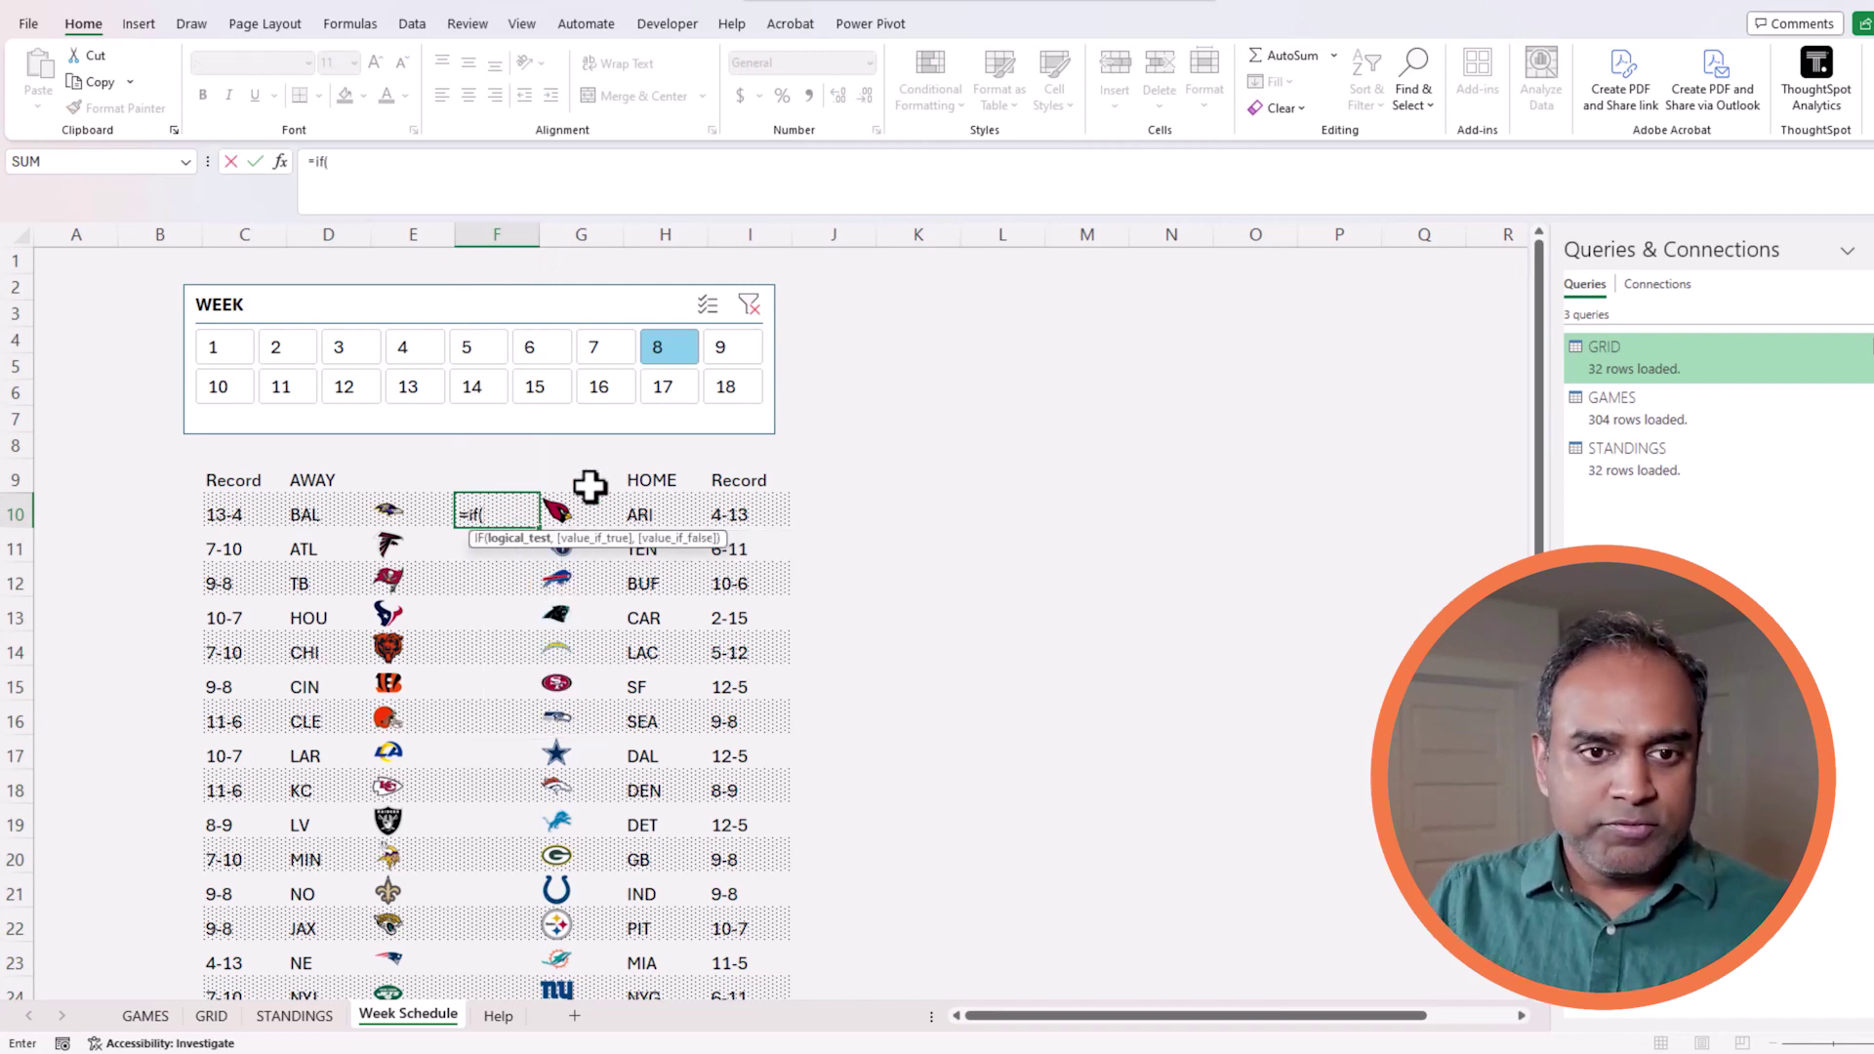
click(330, 517)
text(="","",)
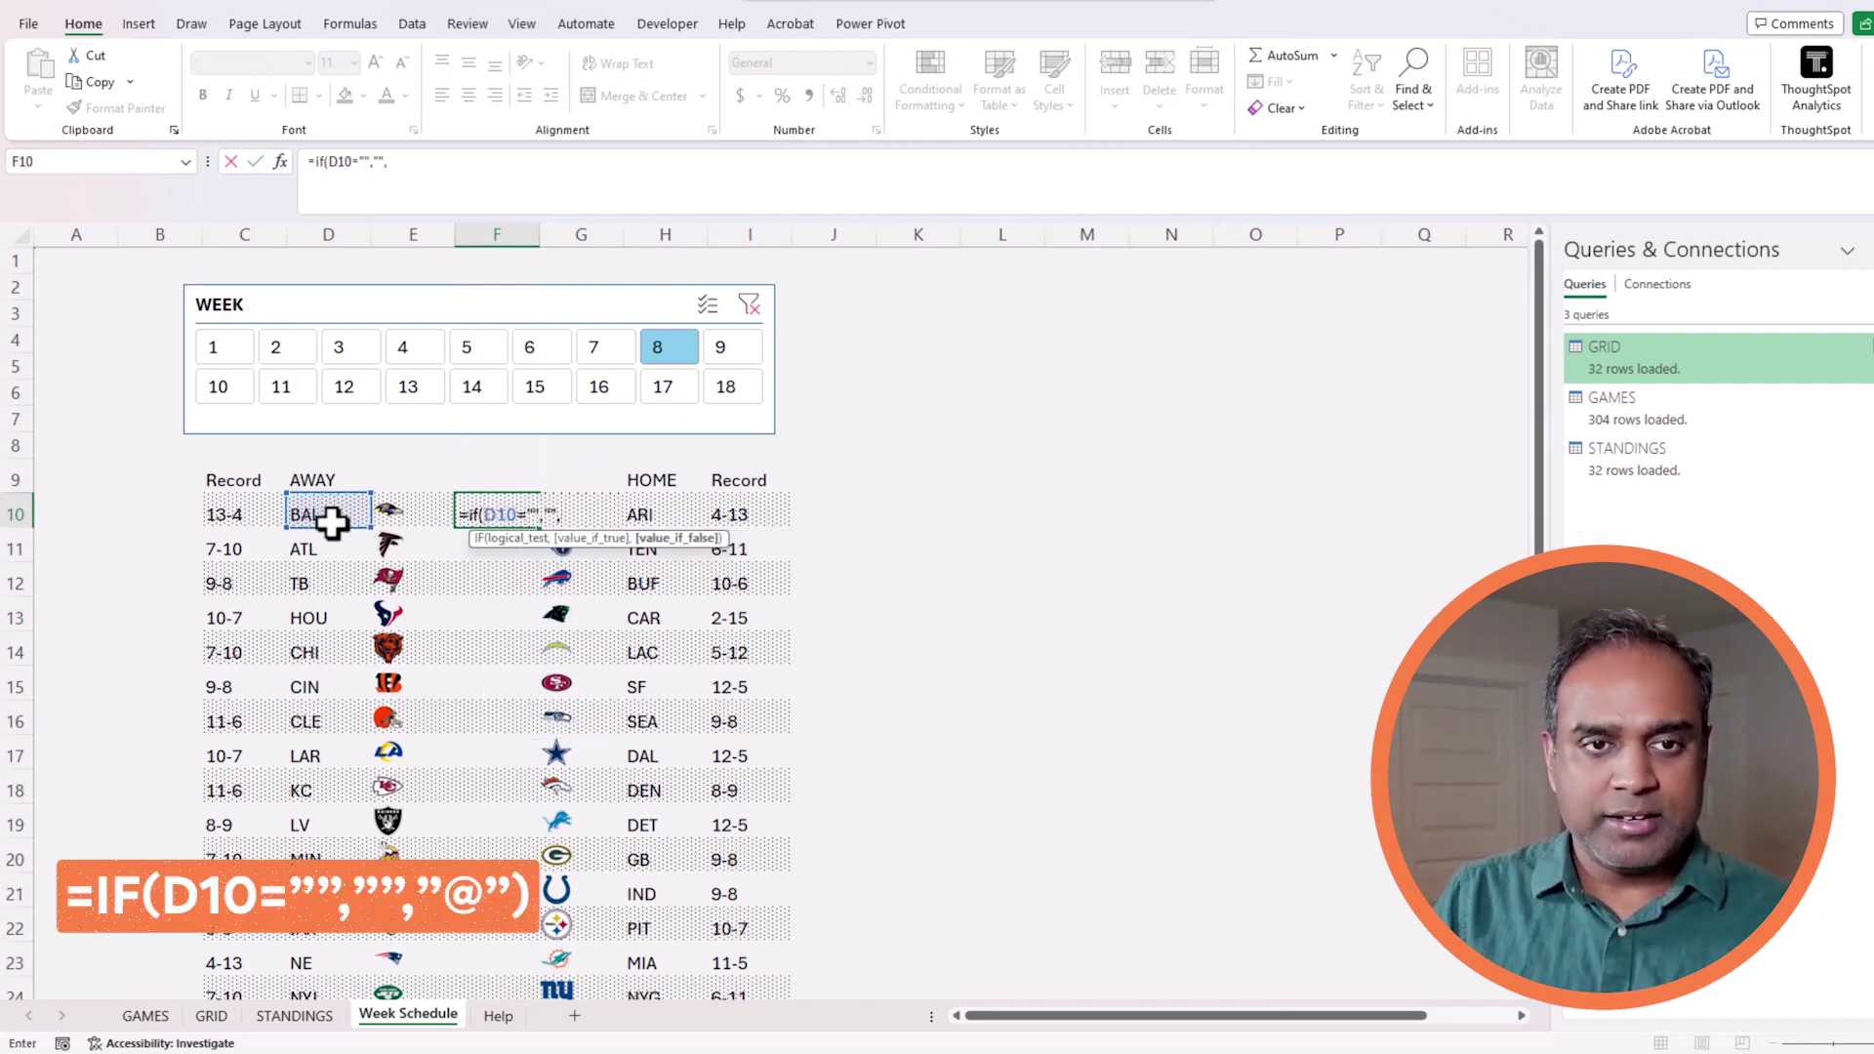
text("@"))
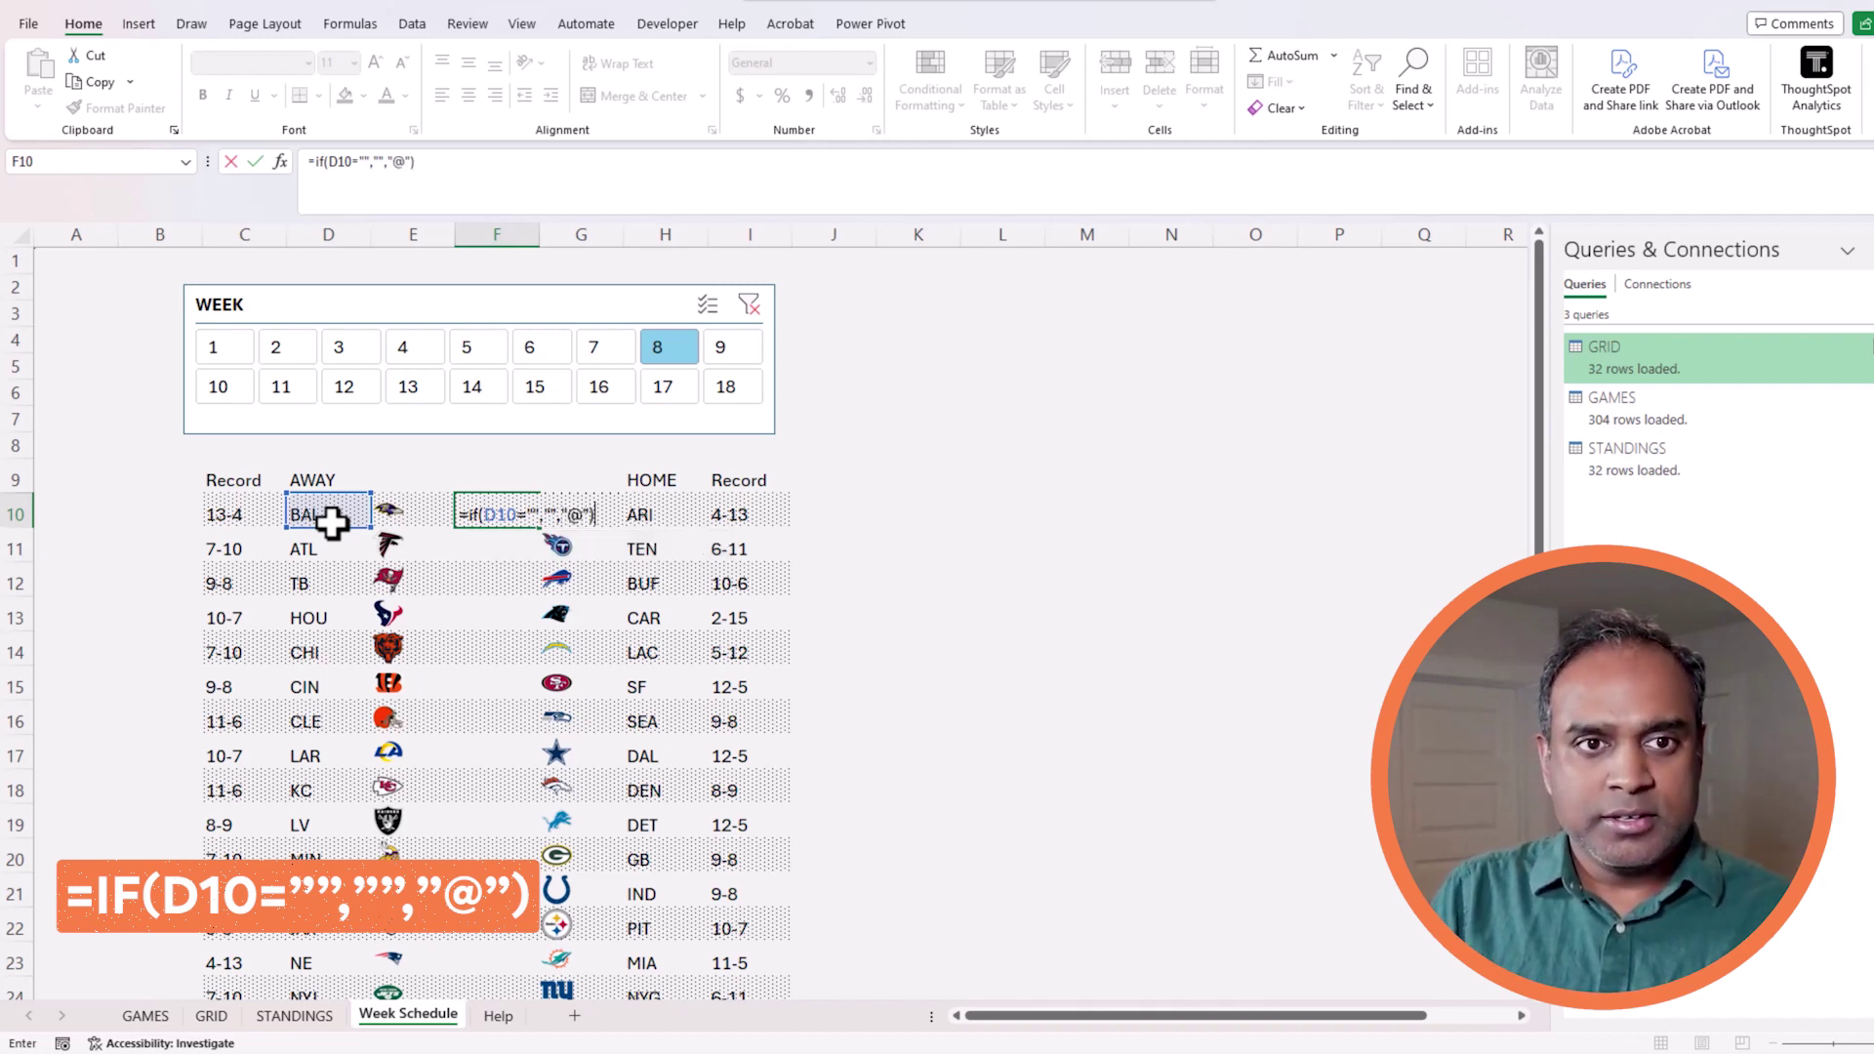
click(370, 162)
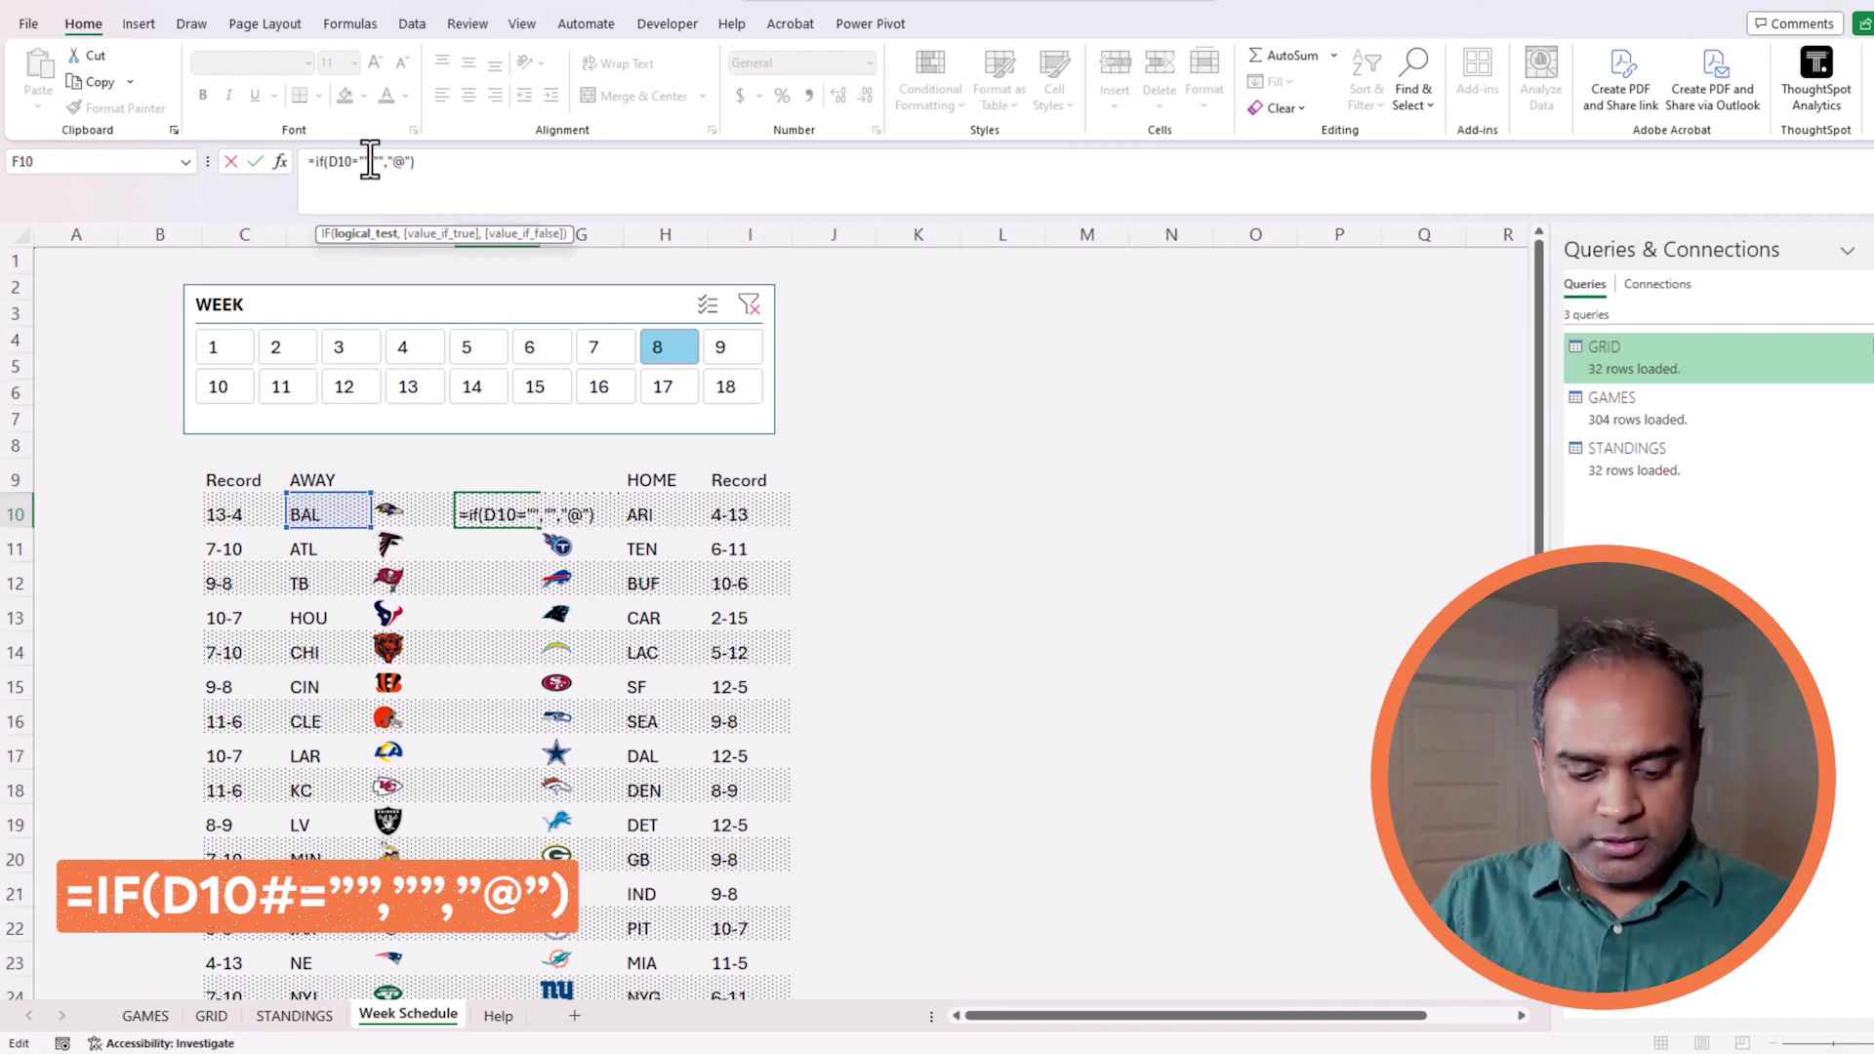
text(#)
key(Return)
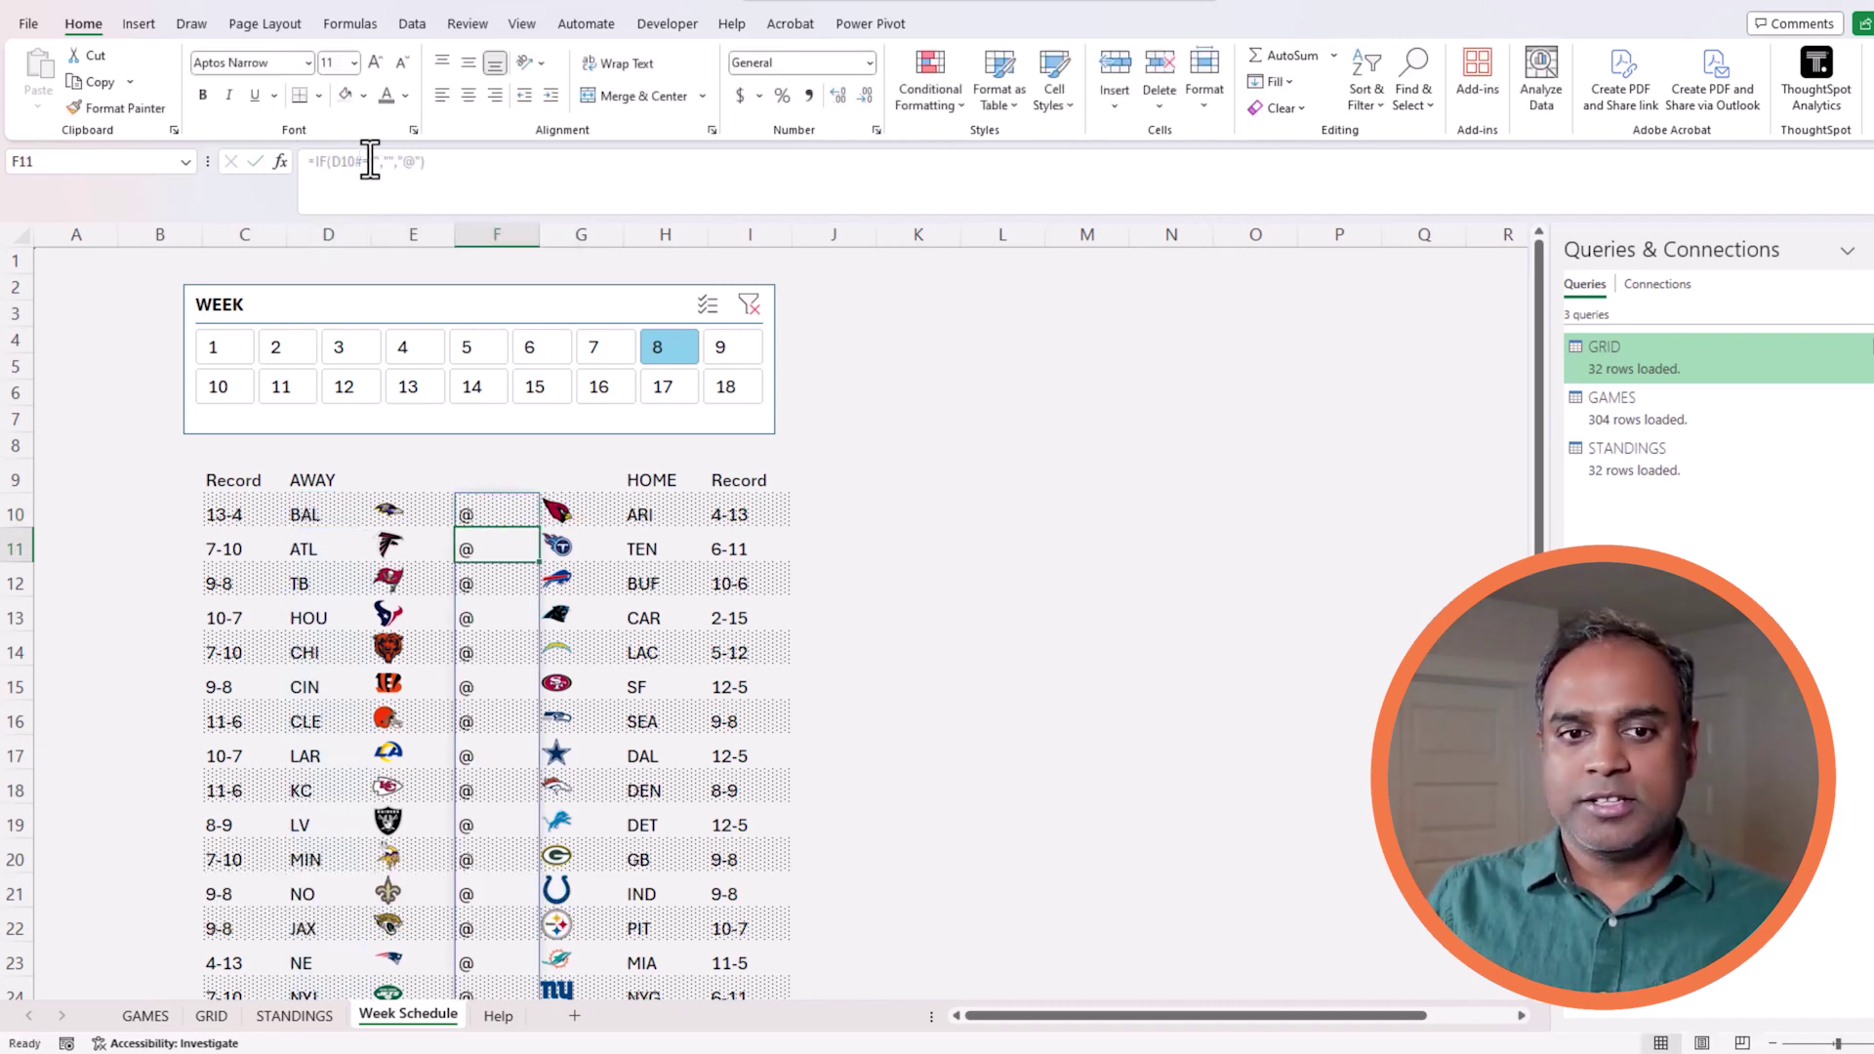
click(1165, 691)
click(486, 517)
key(ctrl+shift+Down)
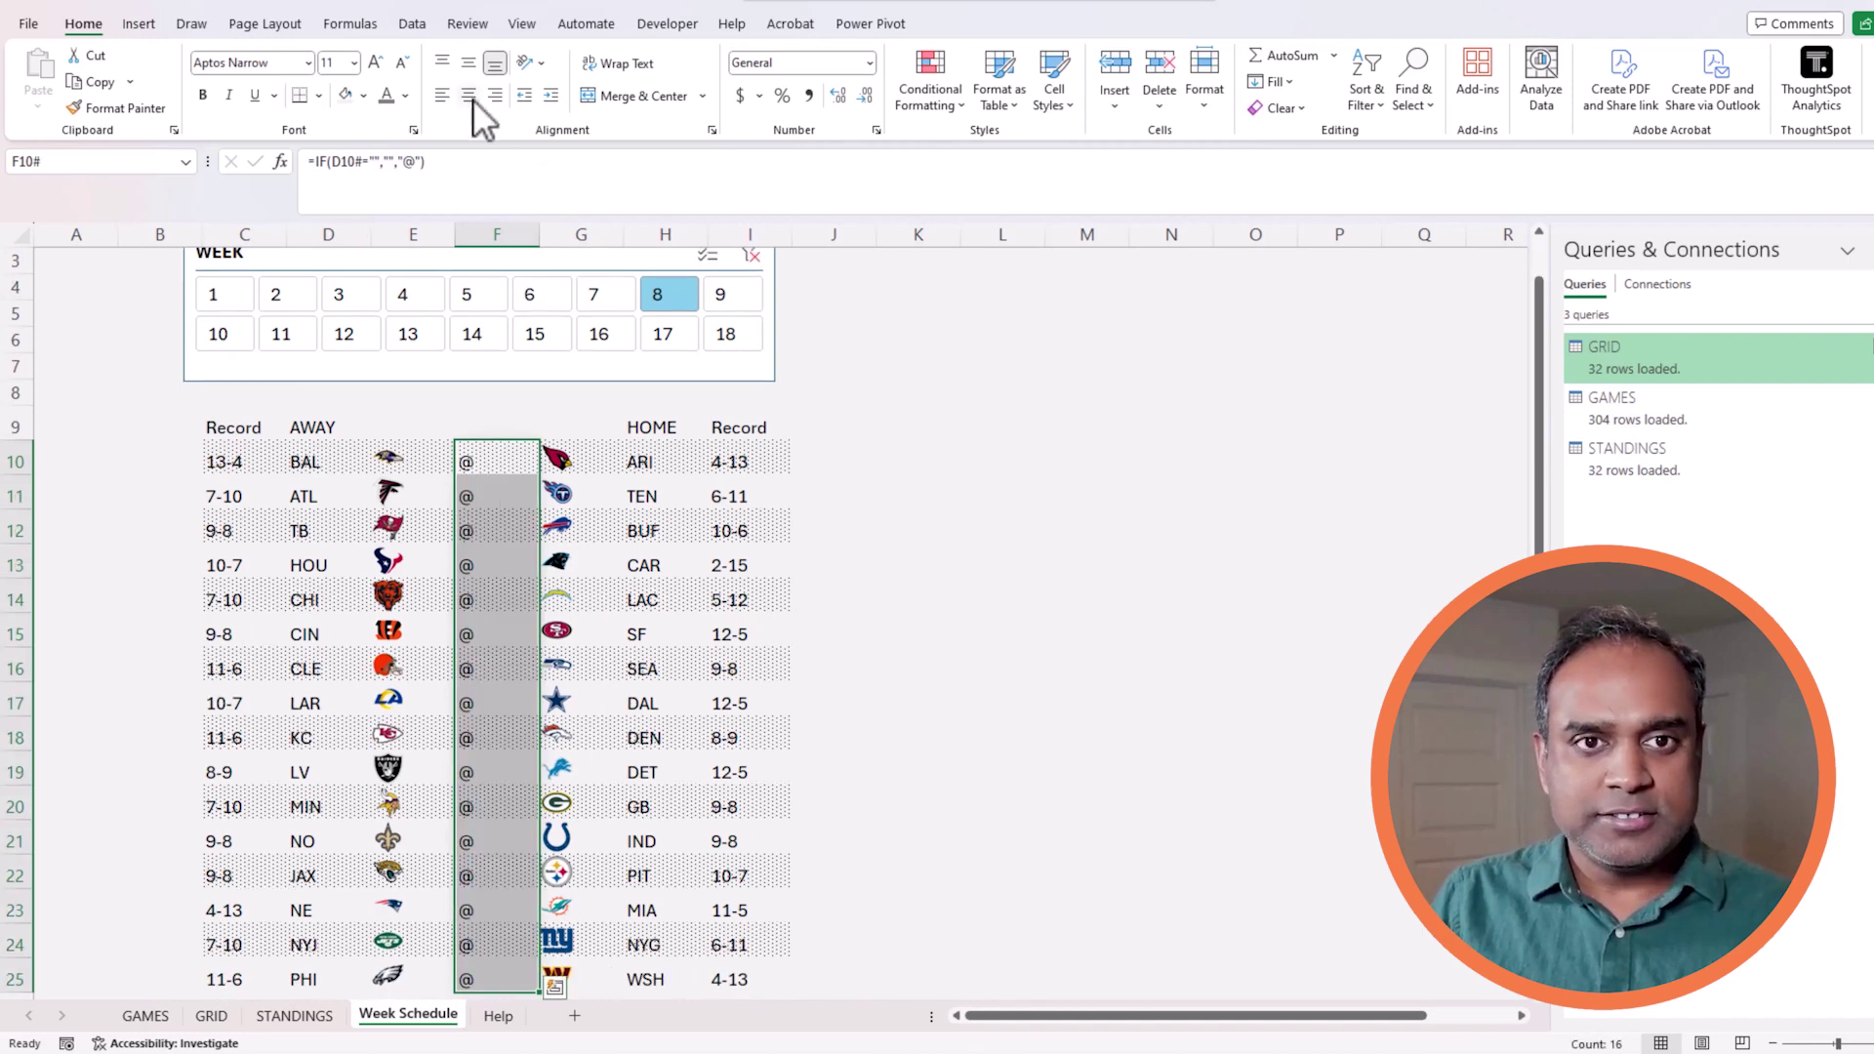
- Centre the @ signs and narrow column F to width 4
click(469, 95)
click(908, 466)
right_click(532, 234)
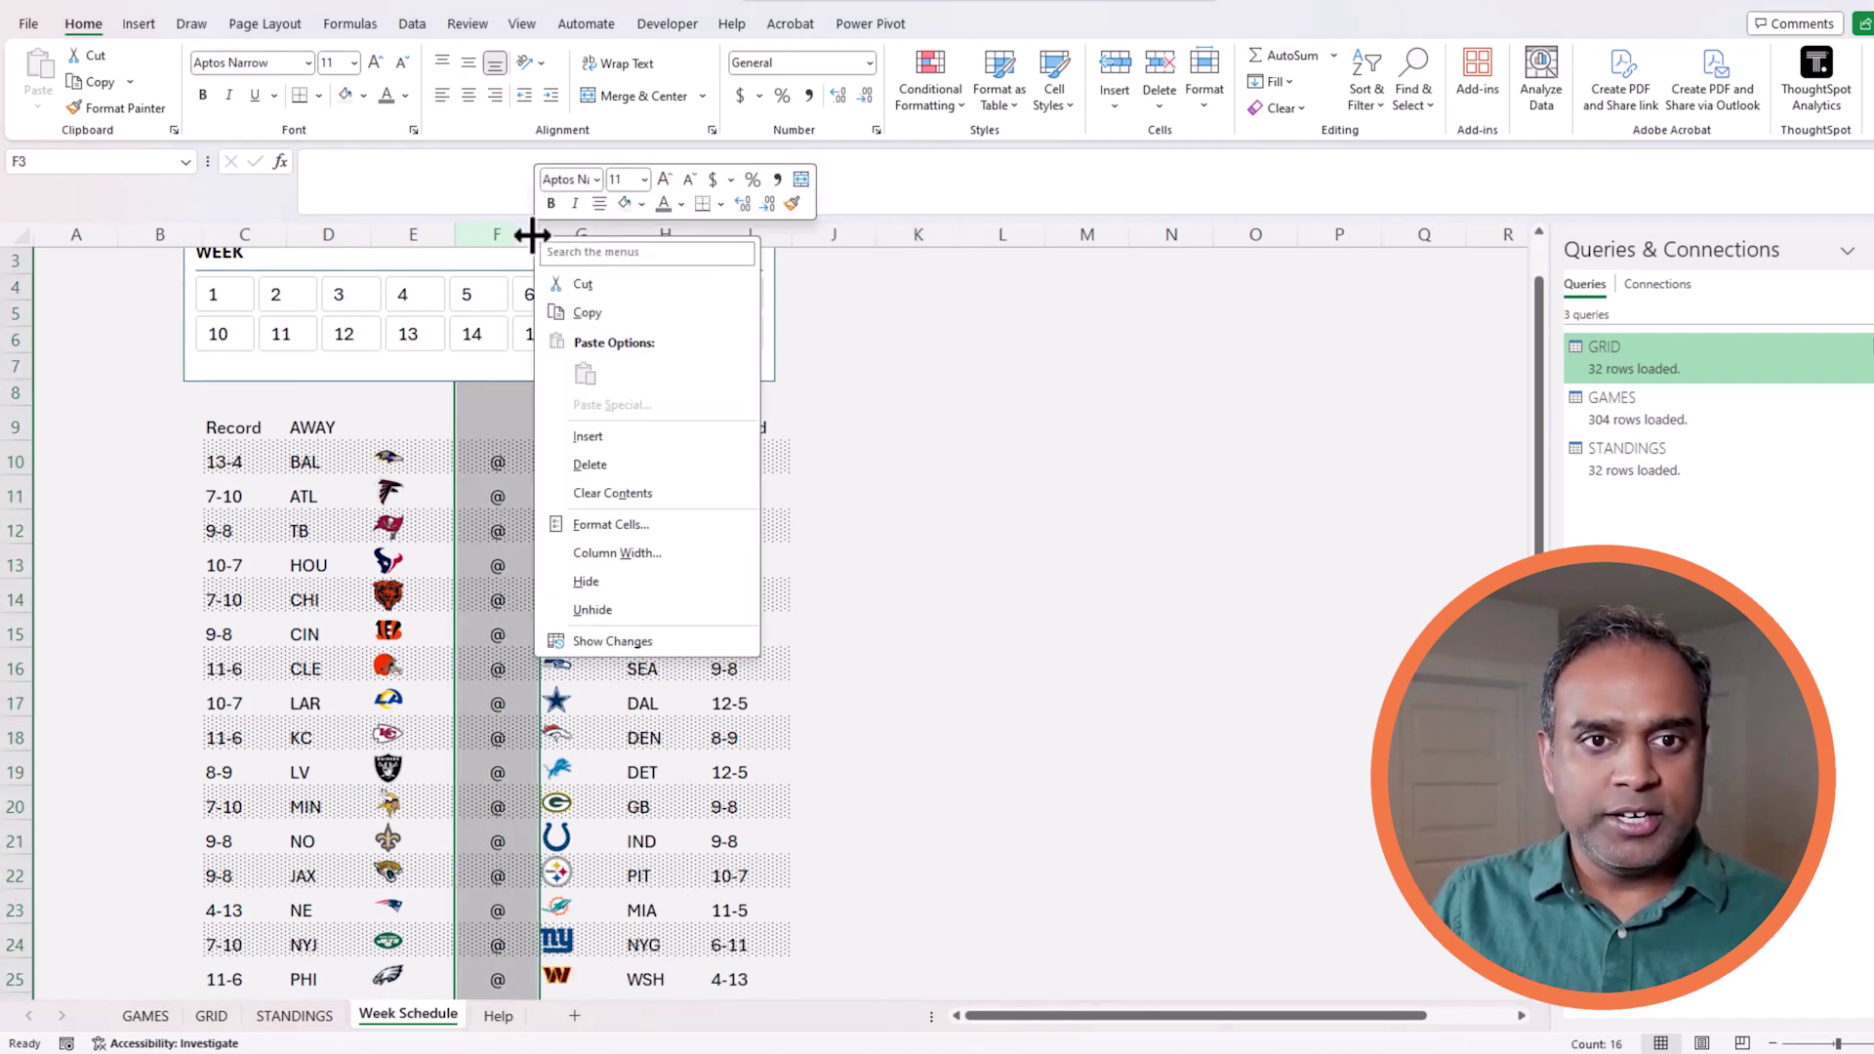
click(508, 239)
right_click(507, 238)
click(600, 552)
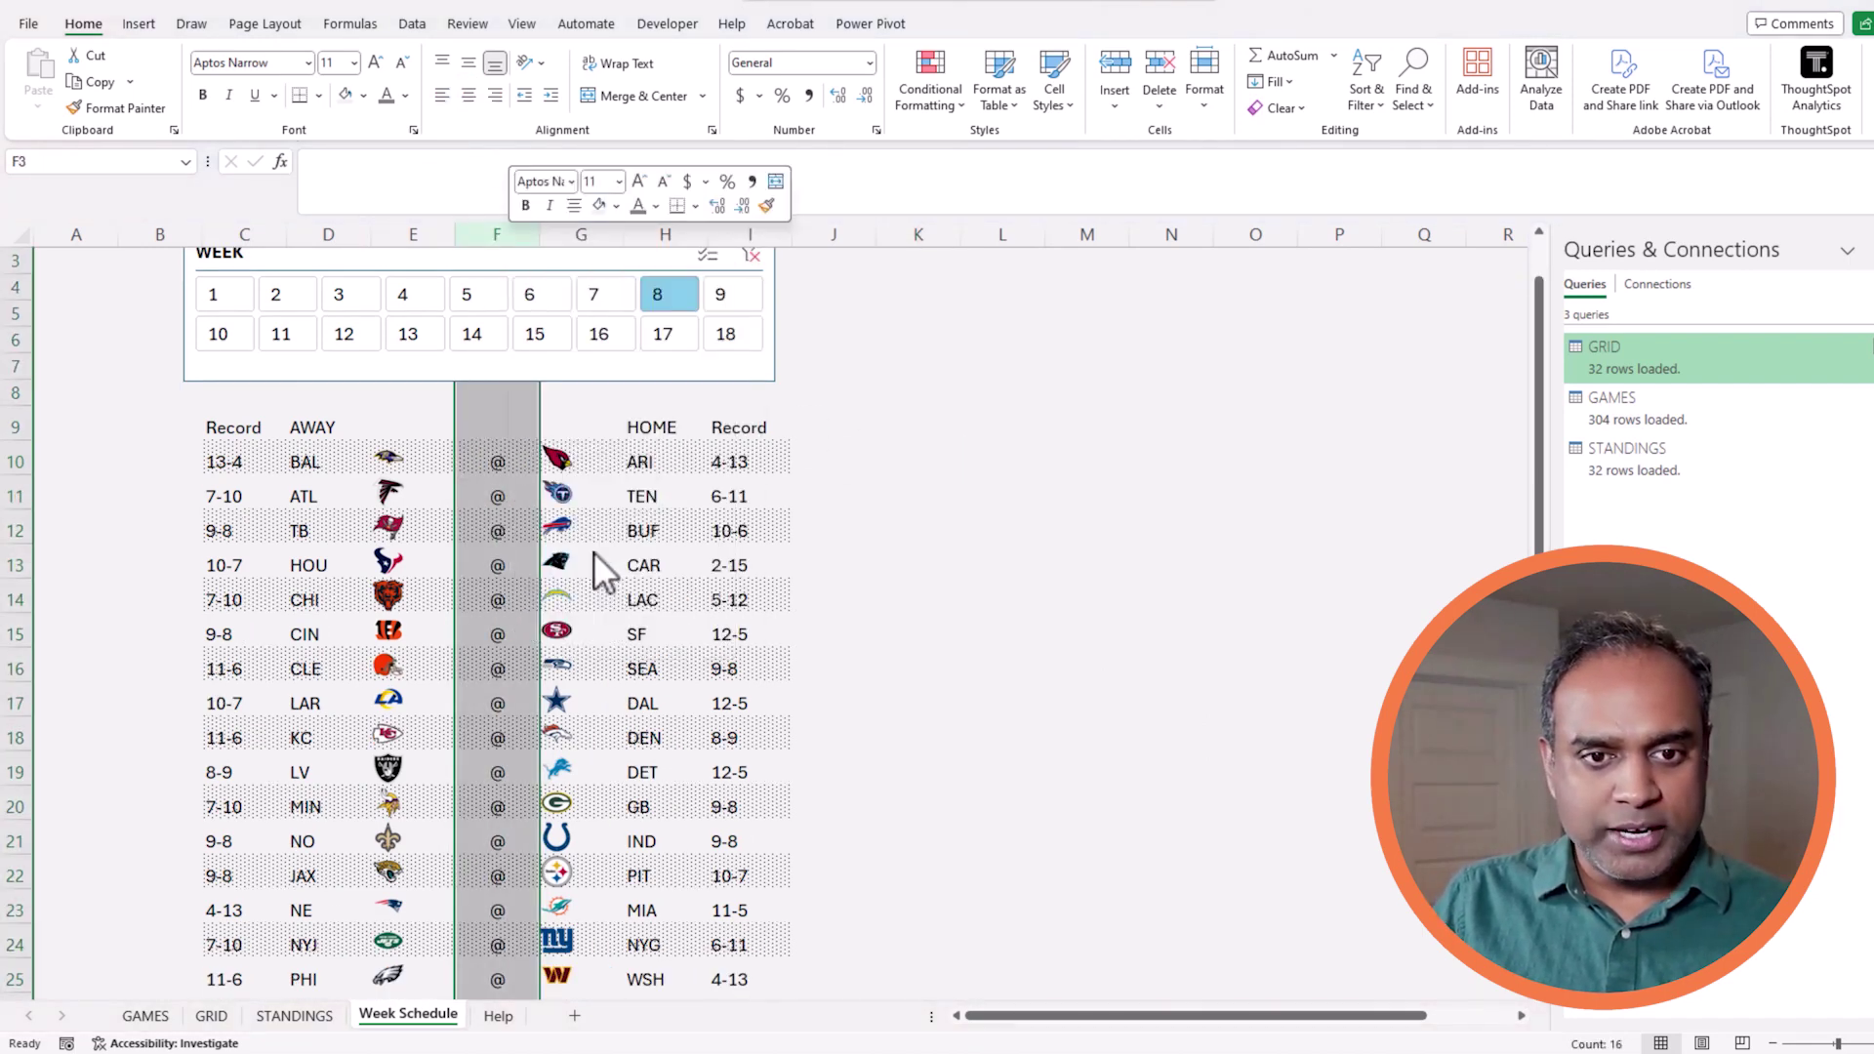
text(4)
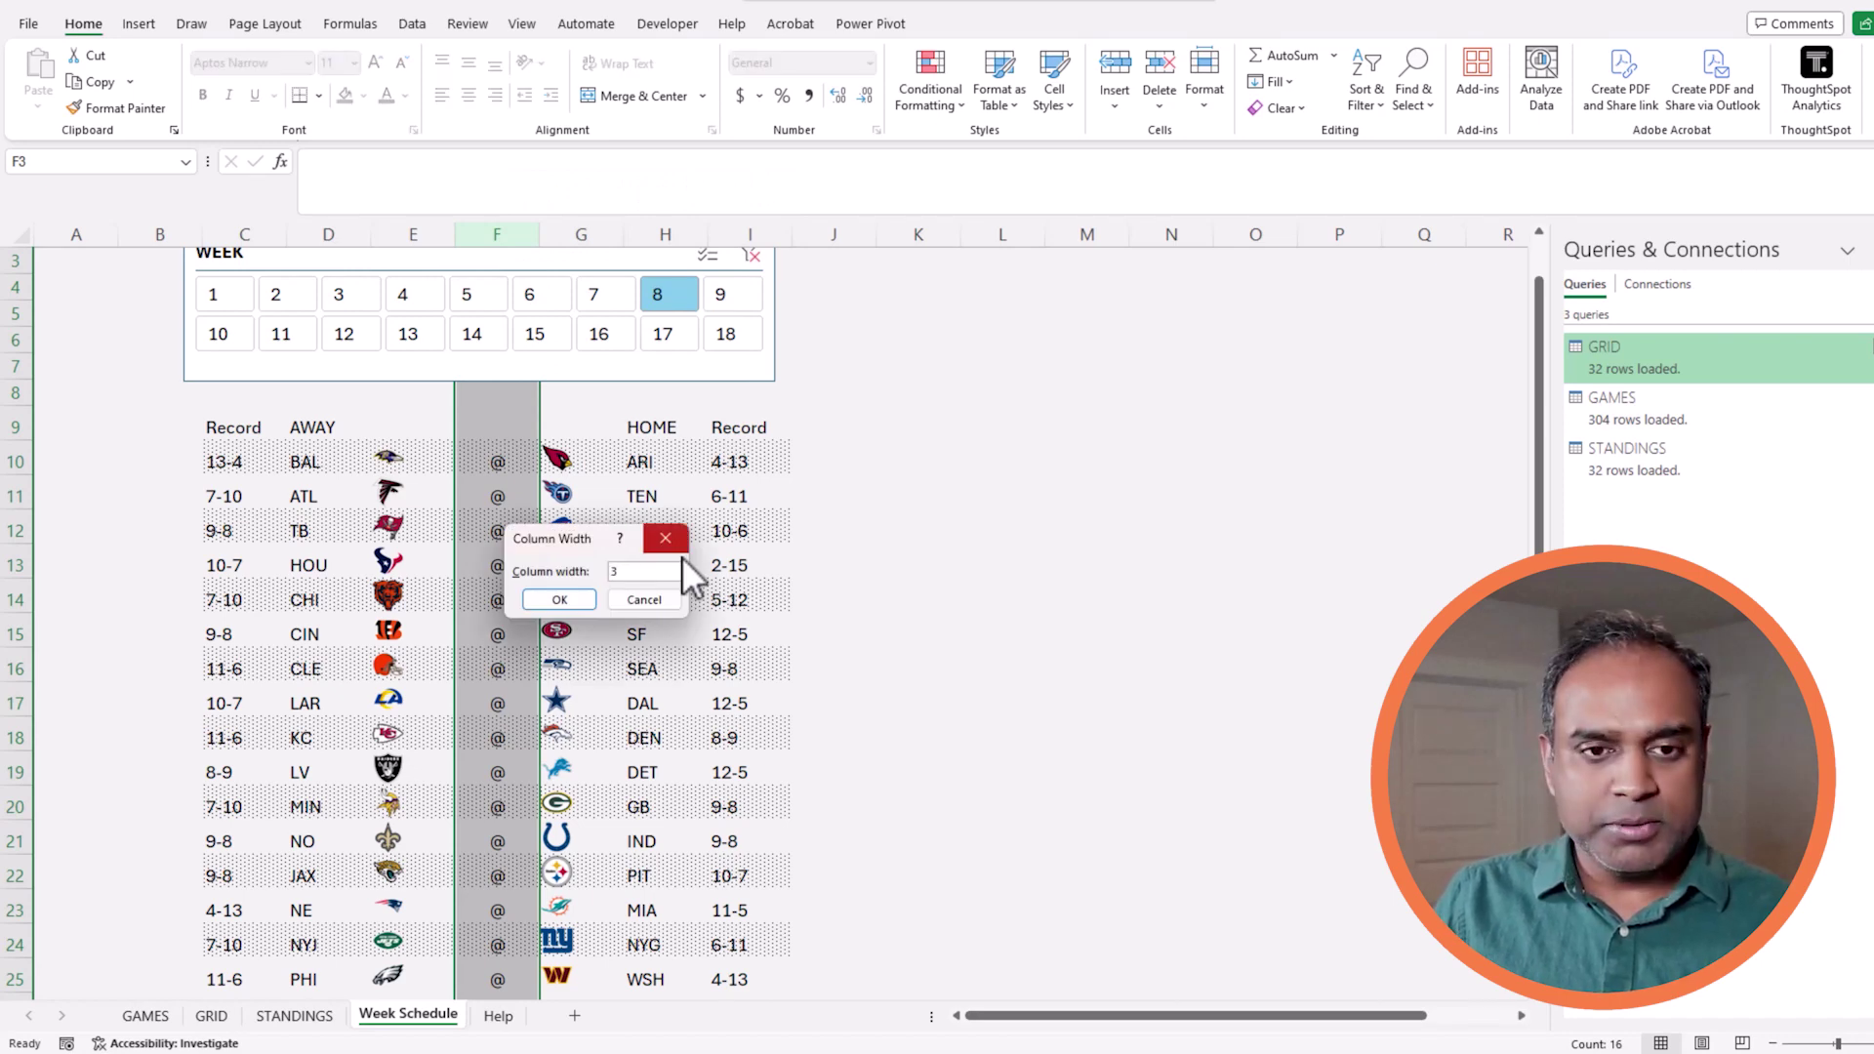
key(Return)
click(898, 603)
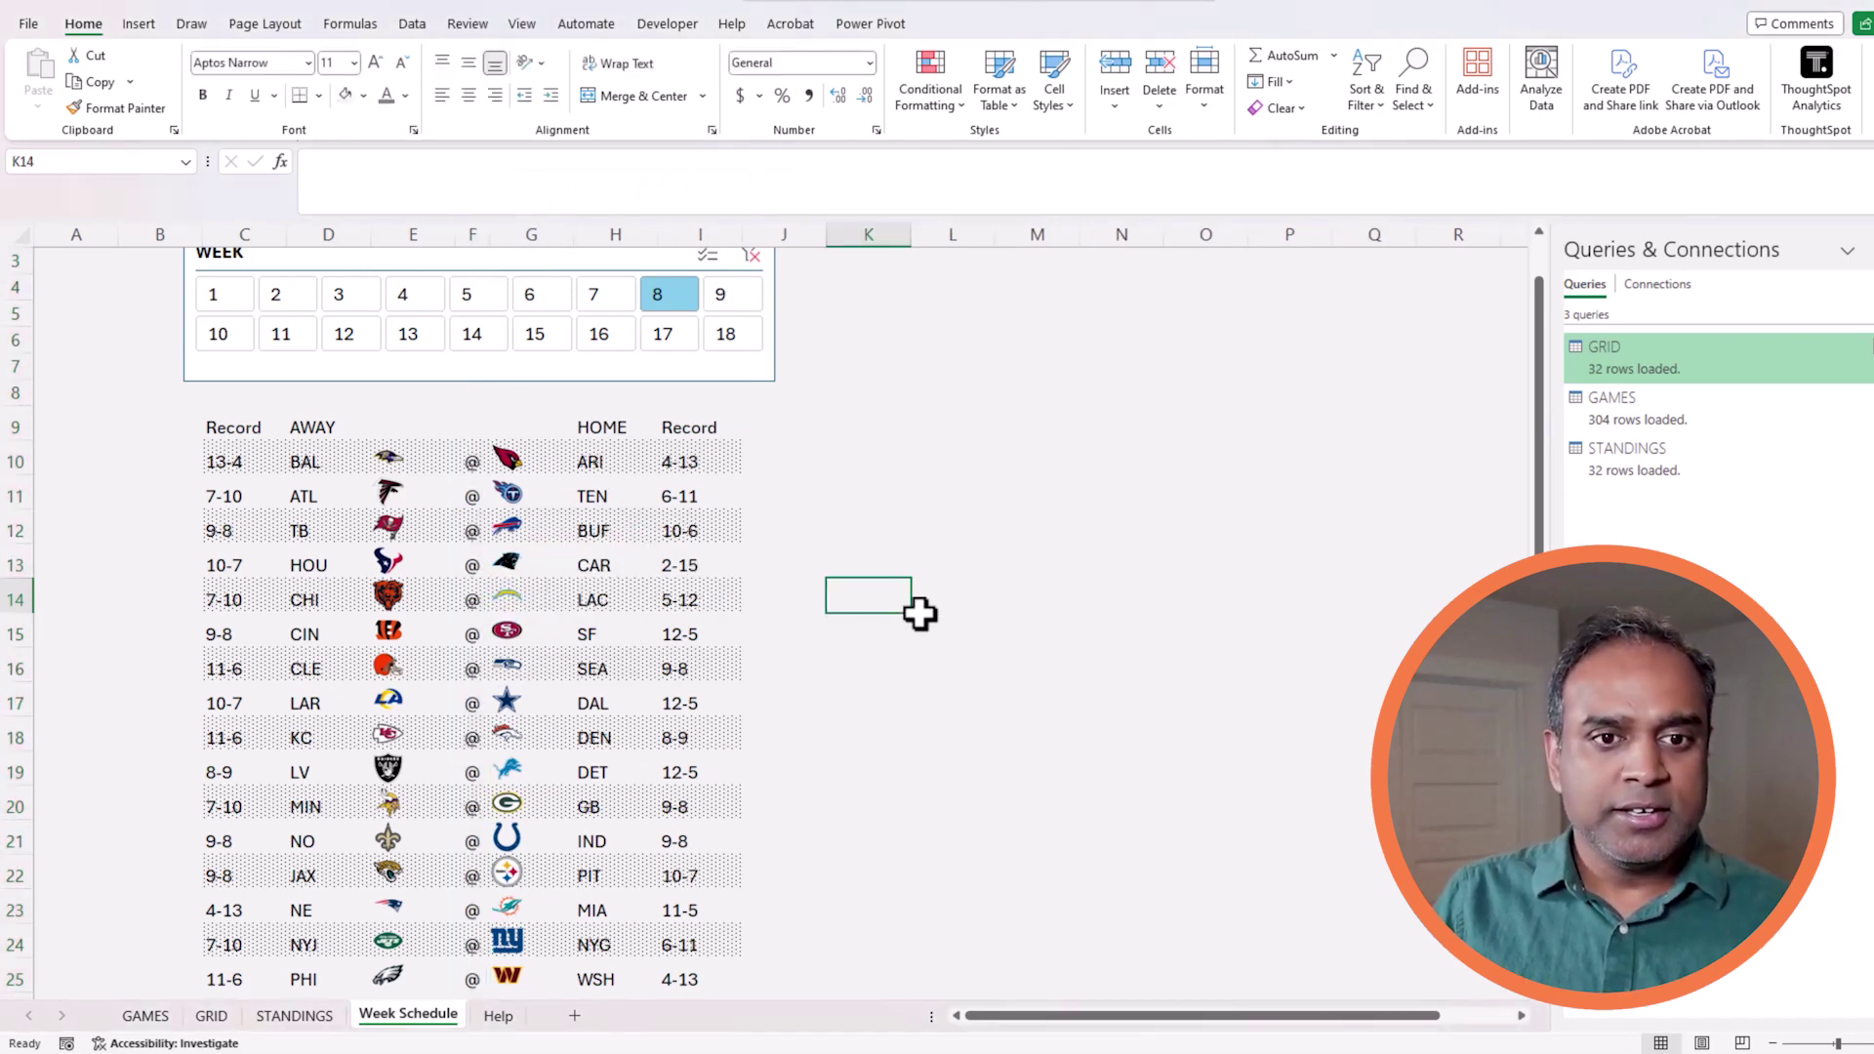
- Centre the away logos in E10# and the home logos in G10#
click(444, 457)
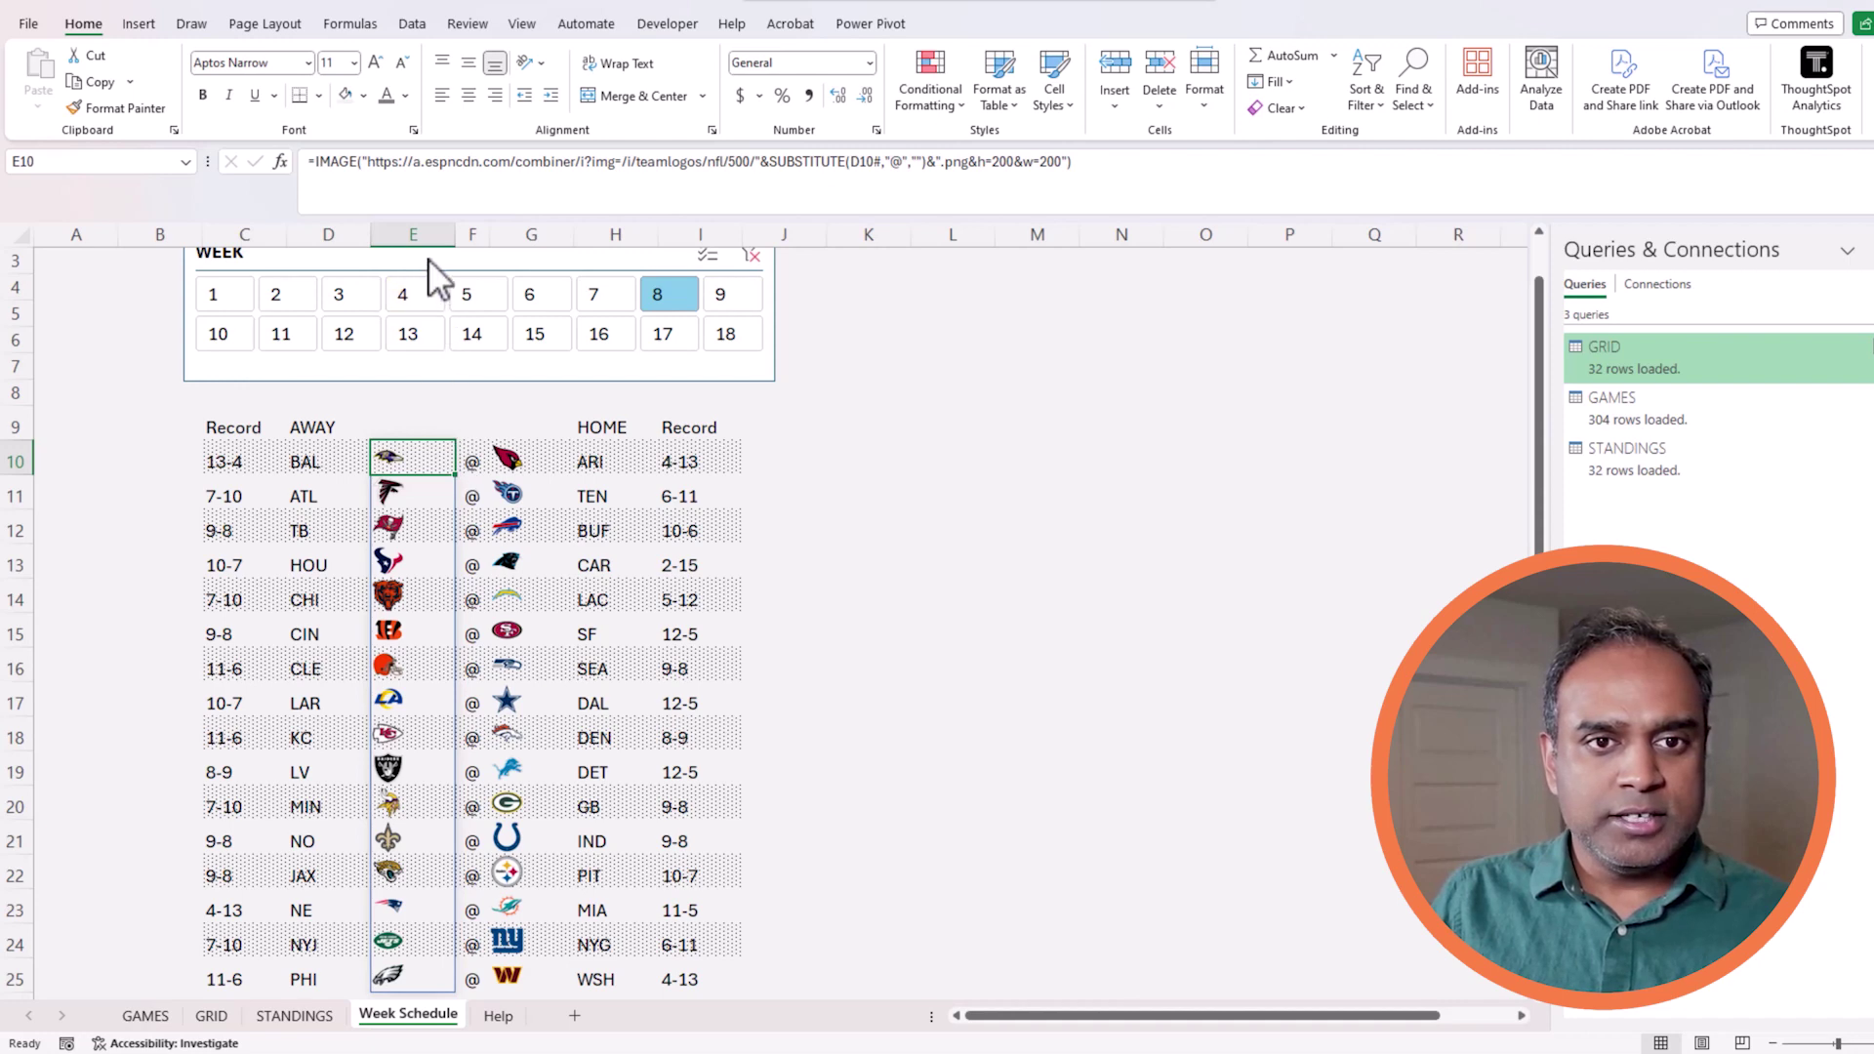
key(ctrl+shift+Down)
click(468, 94)
click(537, 455)
key(ctrl+shift+Down)
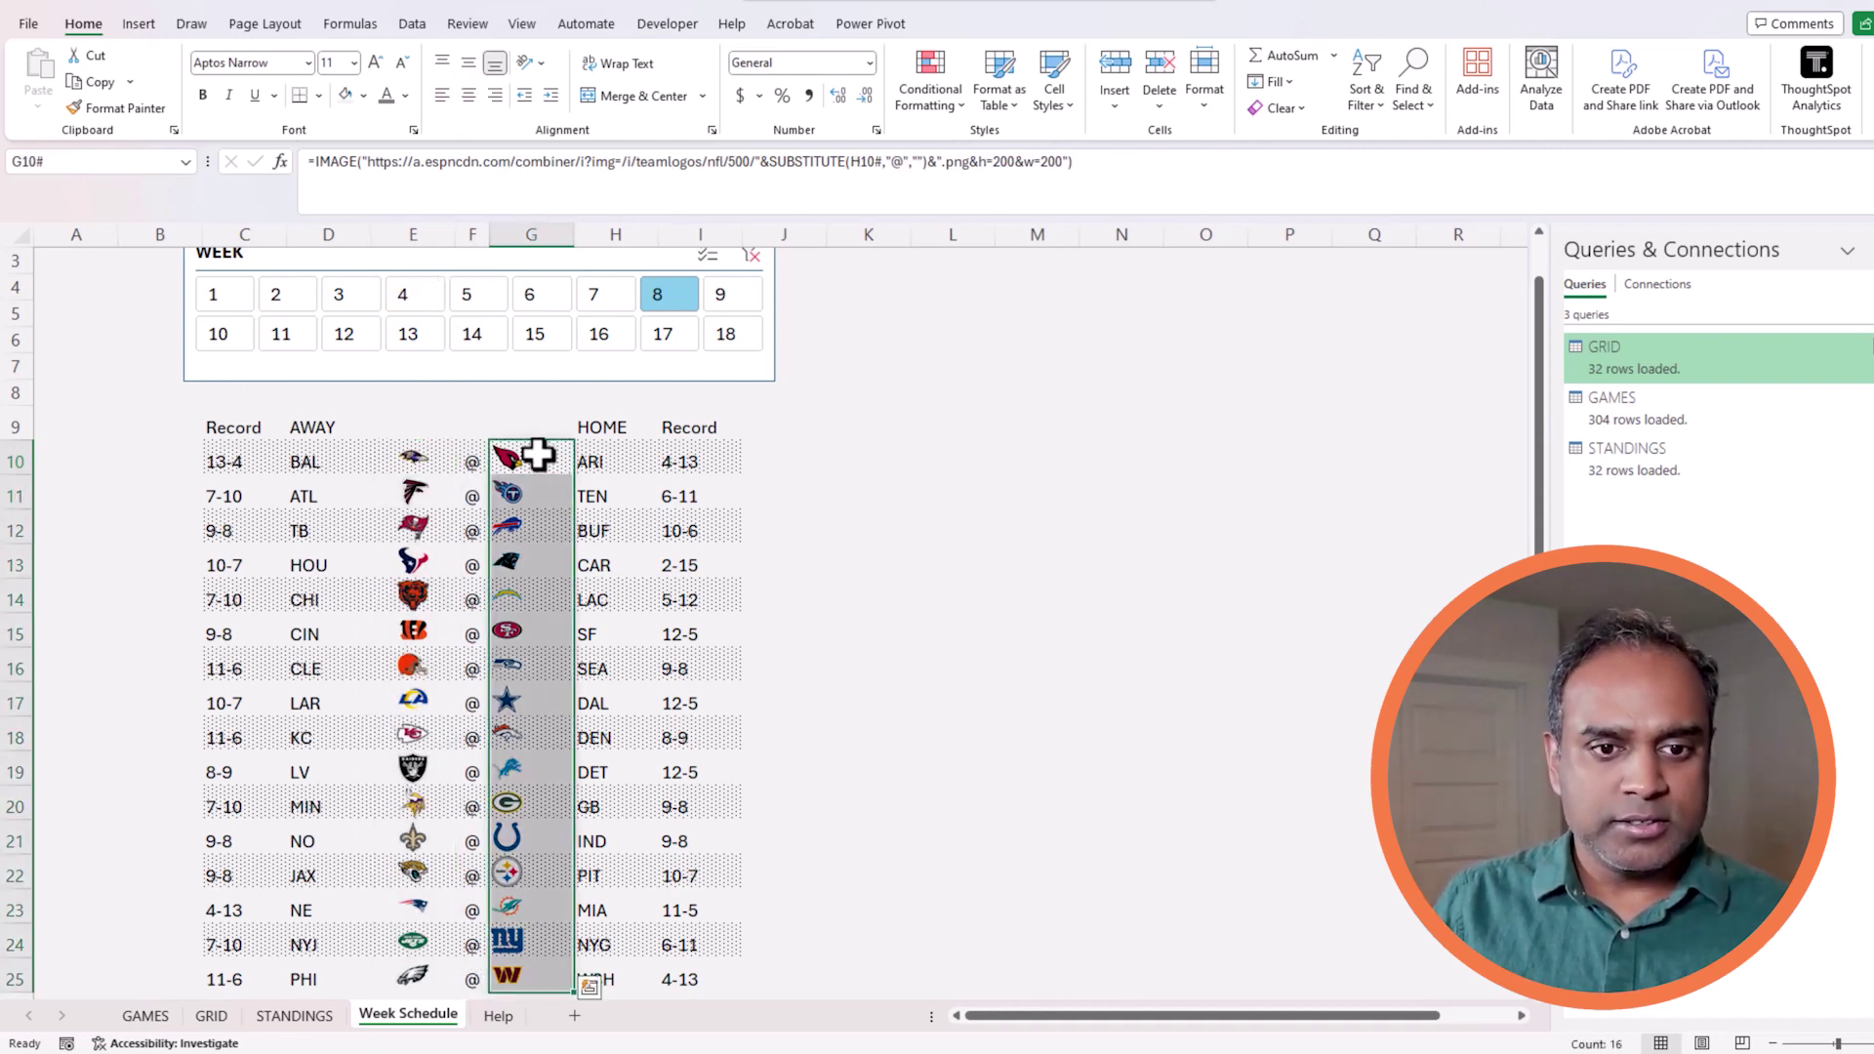
click(469, 94)
click(990, 705)
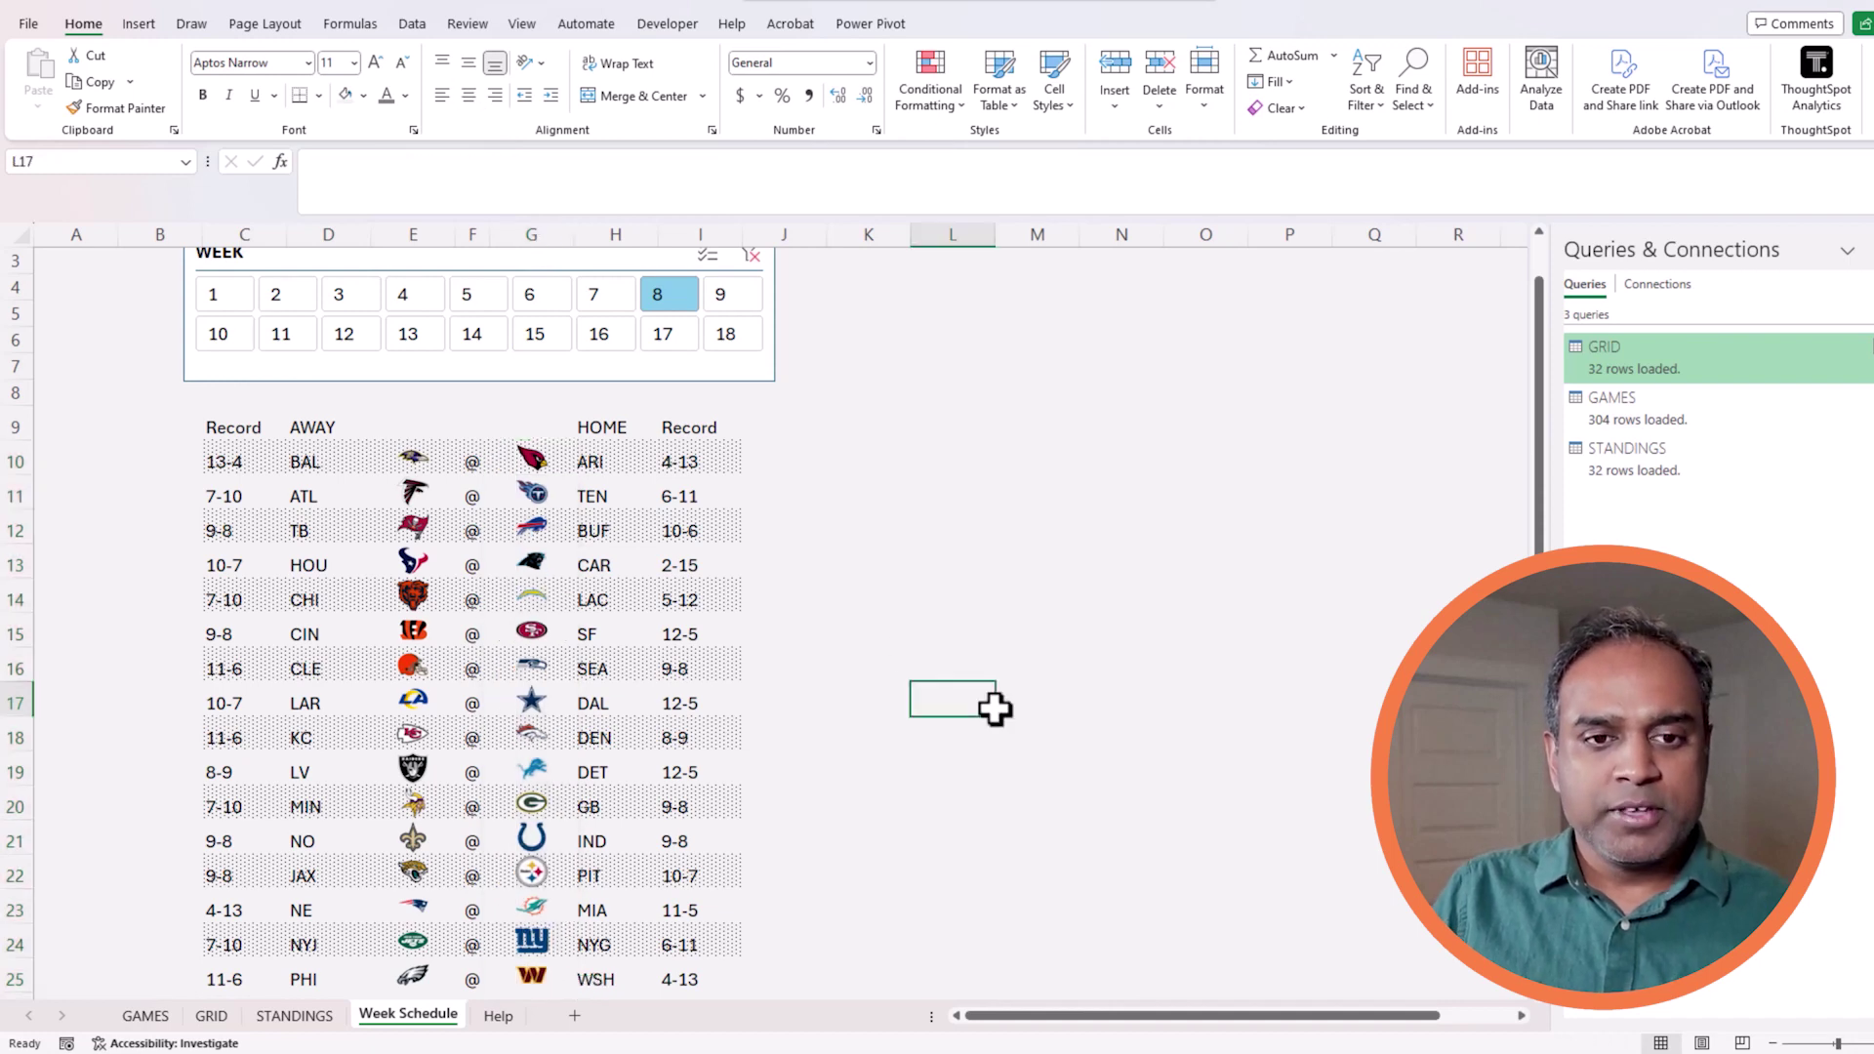
- Compare the away and home logo formulas in E10 and G10
scroll(397, 495, up, 2)
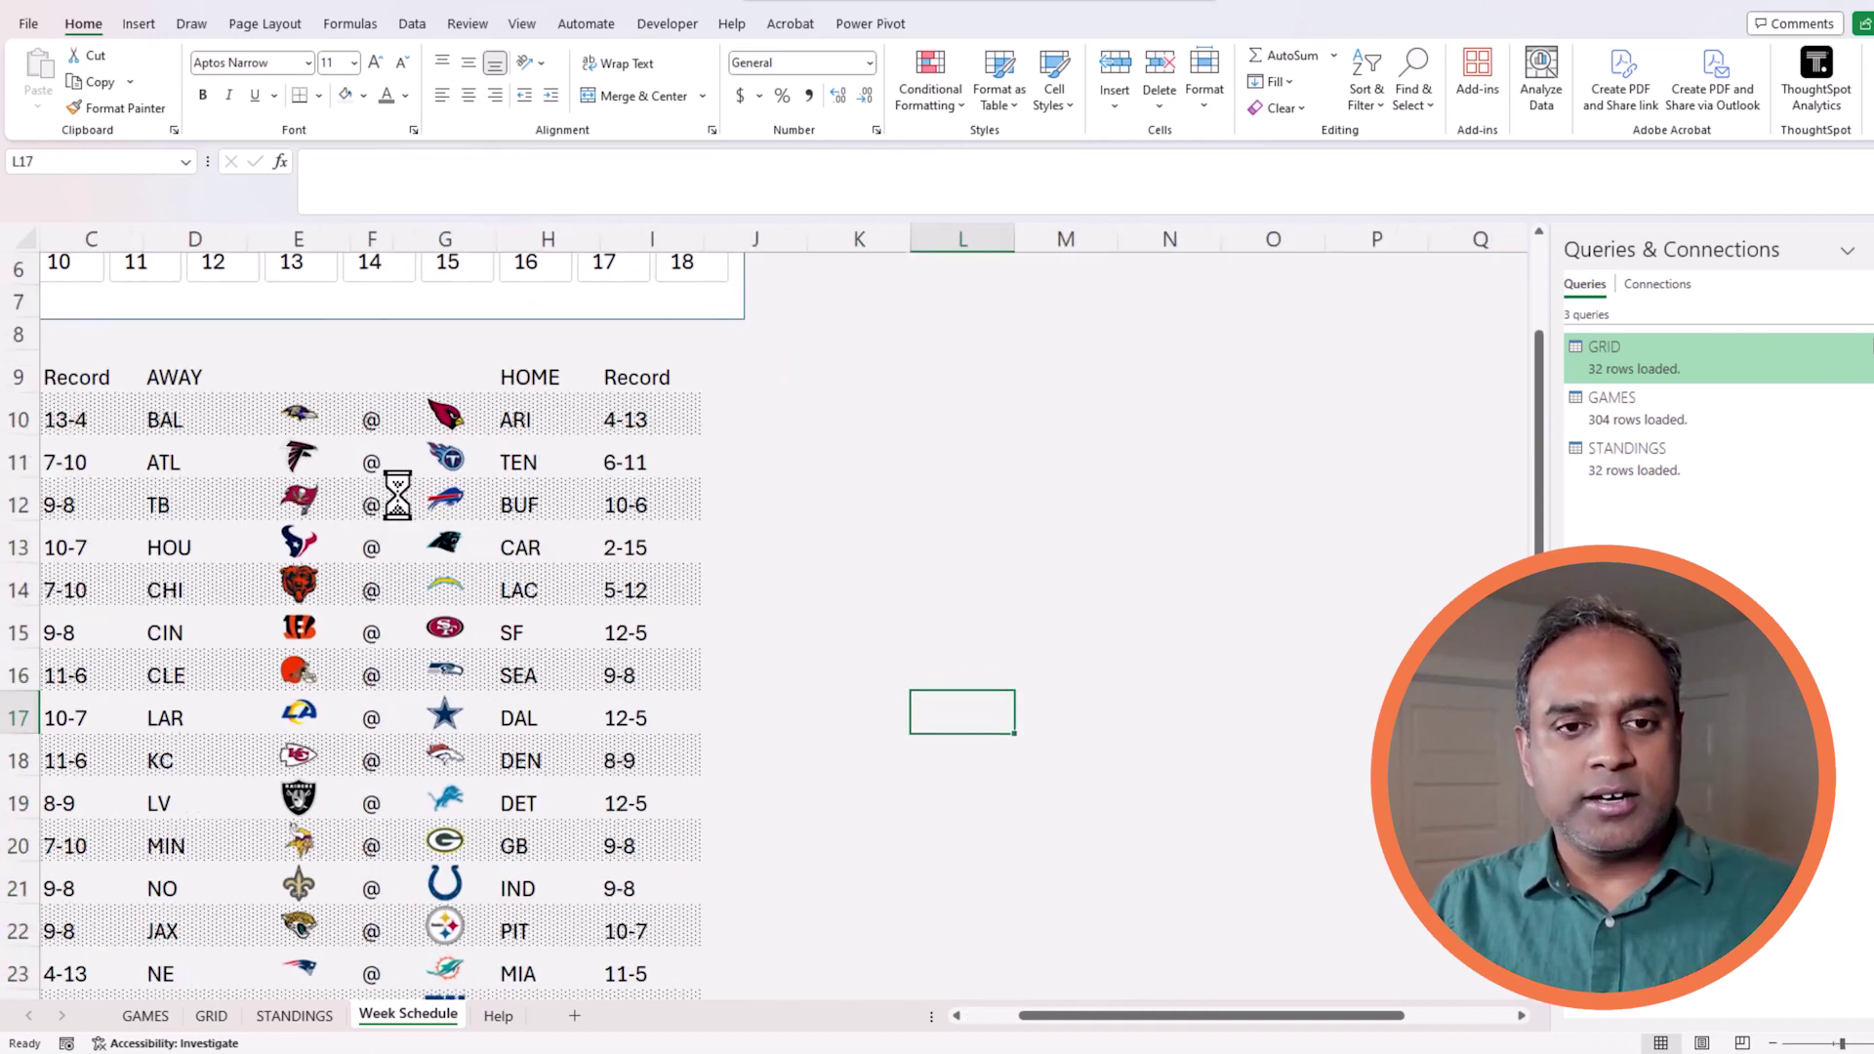
click(1005, 1016)
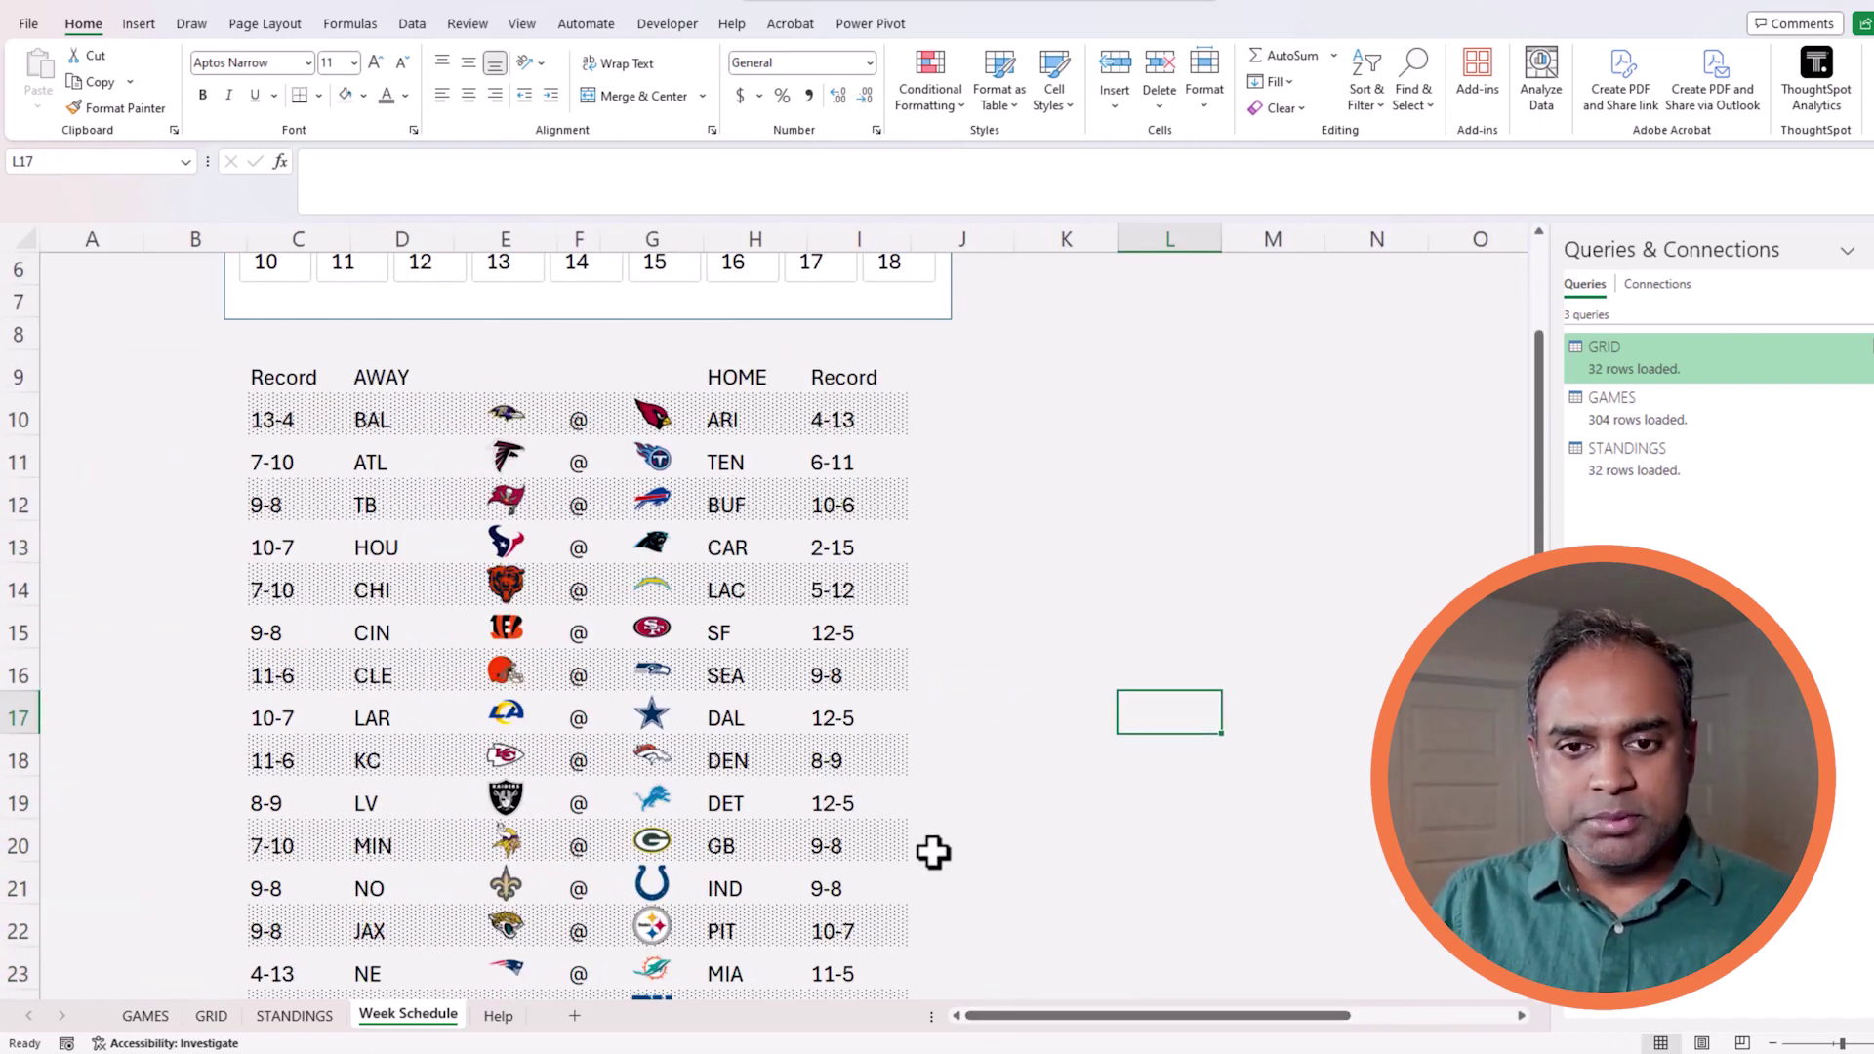
click(658, 422)
click(527, 417)
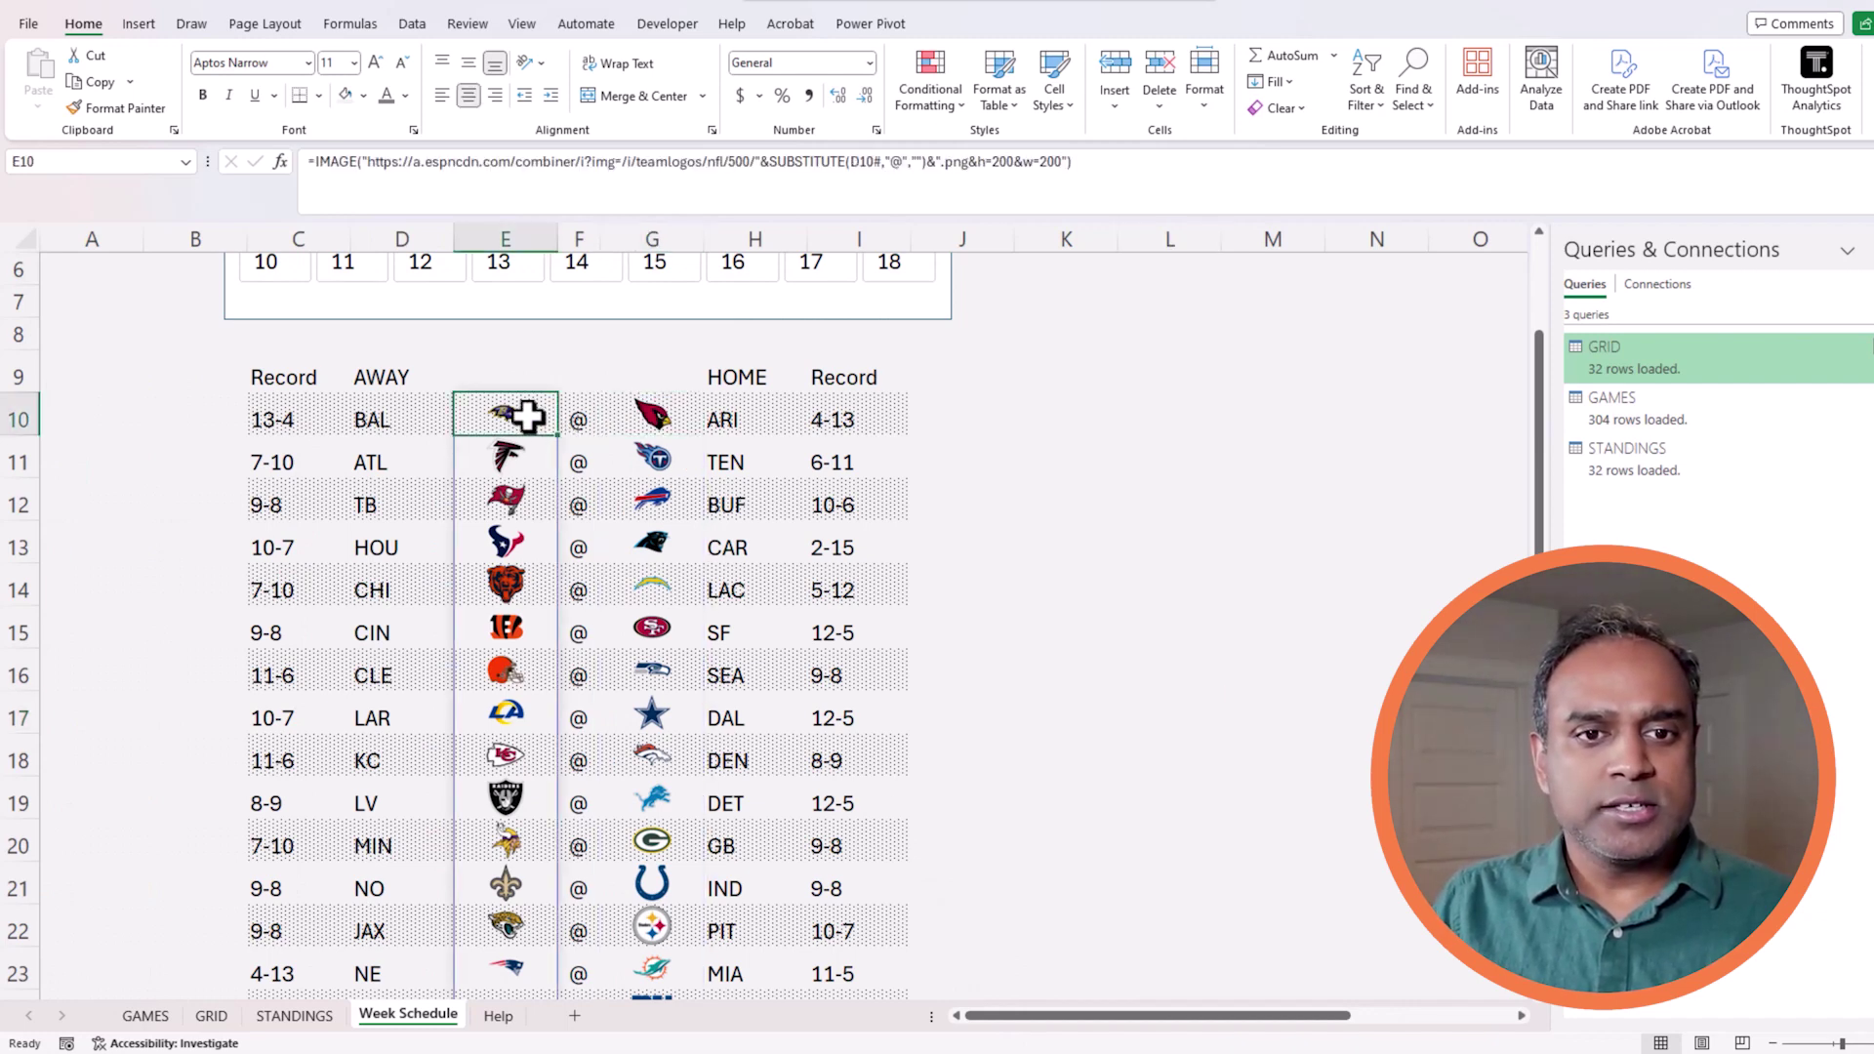
click(625, 410)
click(508, 411)
click(628, 411)
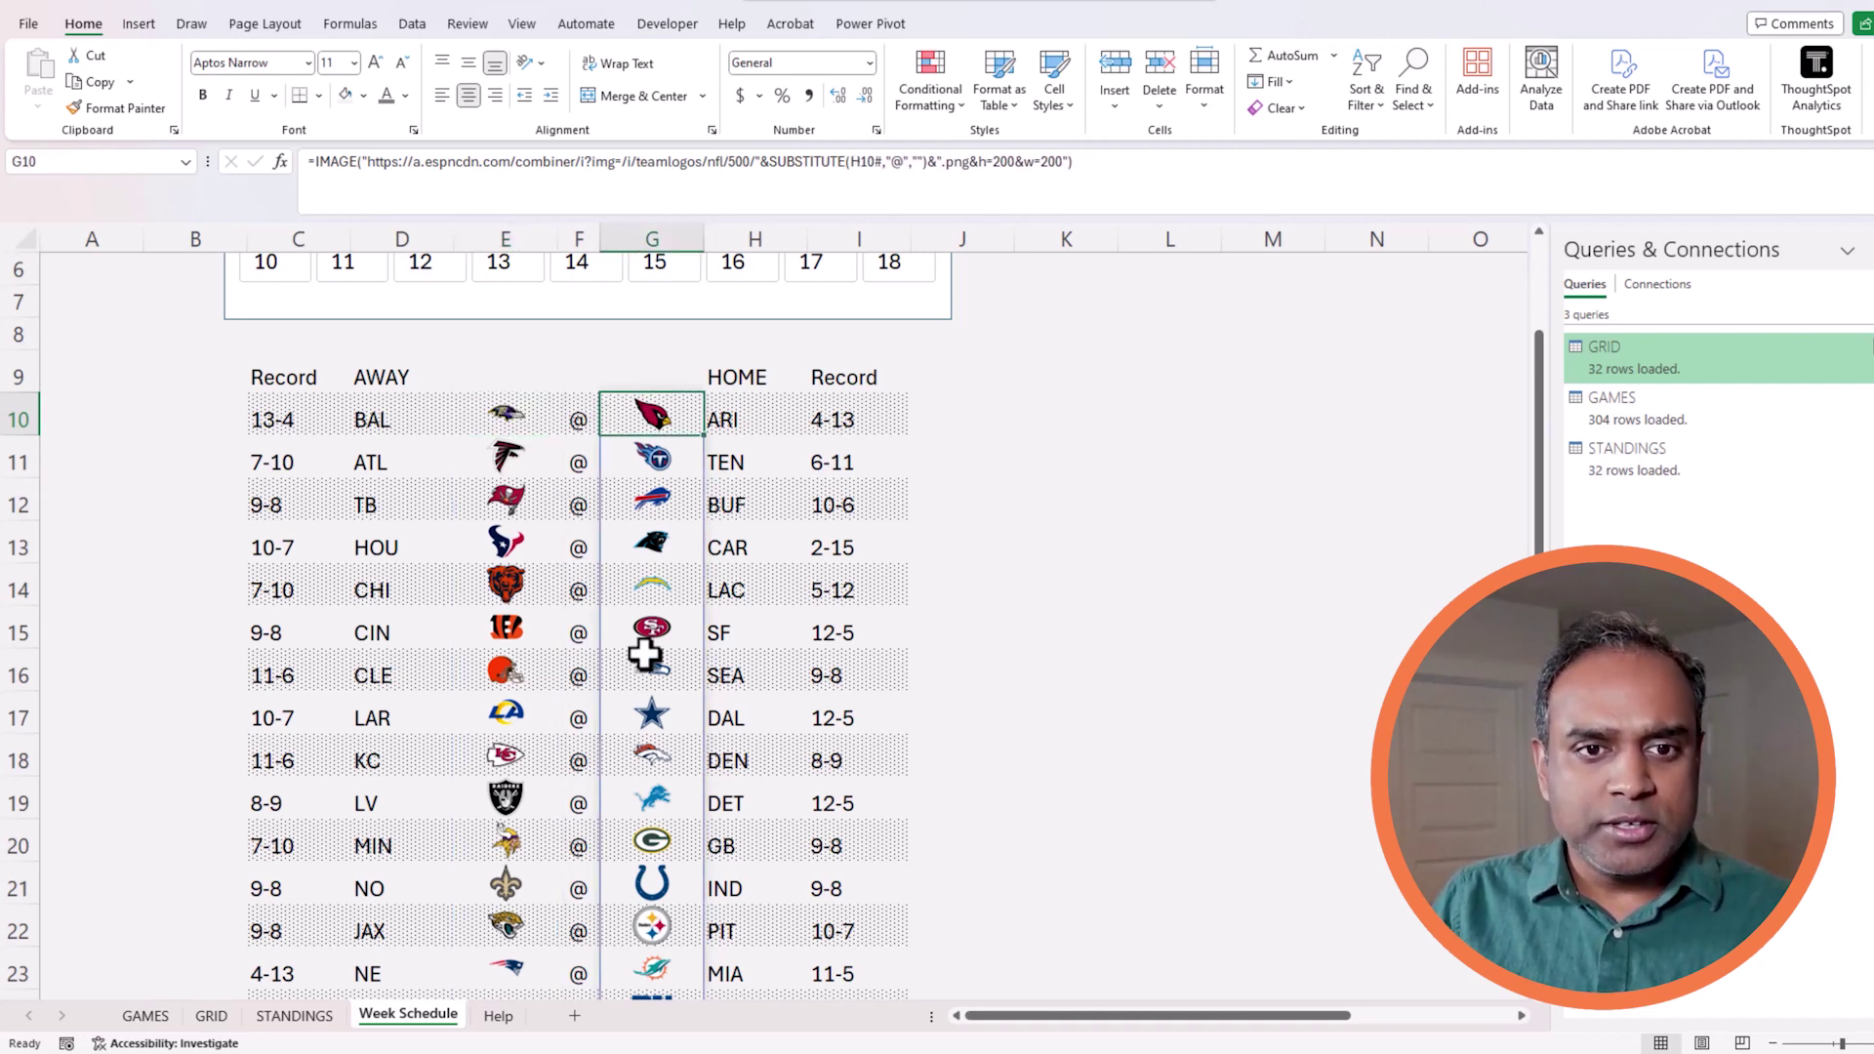
- Set logo columns E and G to a width of 7.5
click(522, 238)
ctrl+click(644, 238)
right_click(644, 232)
click(775, 552)
text(7.5)
key(Return)
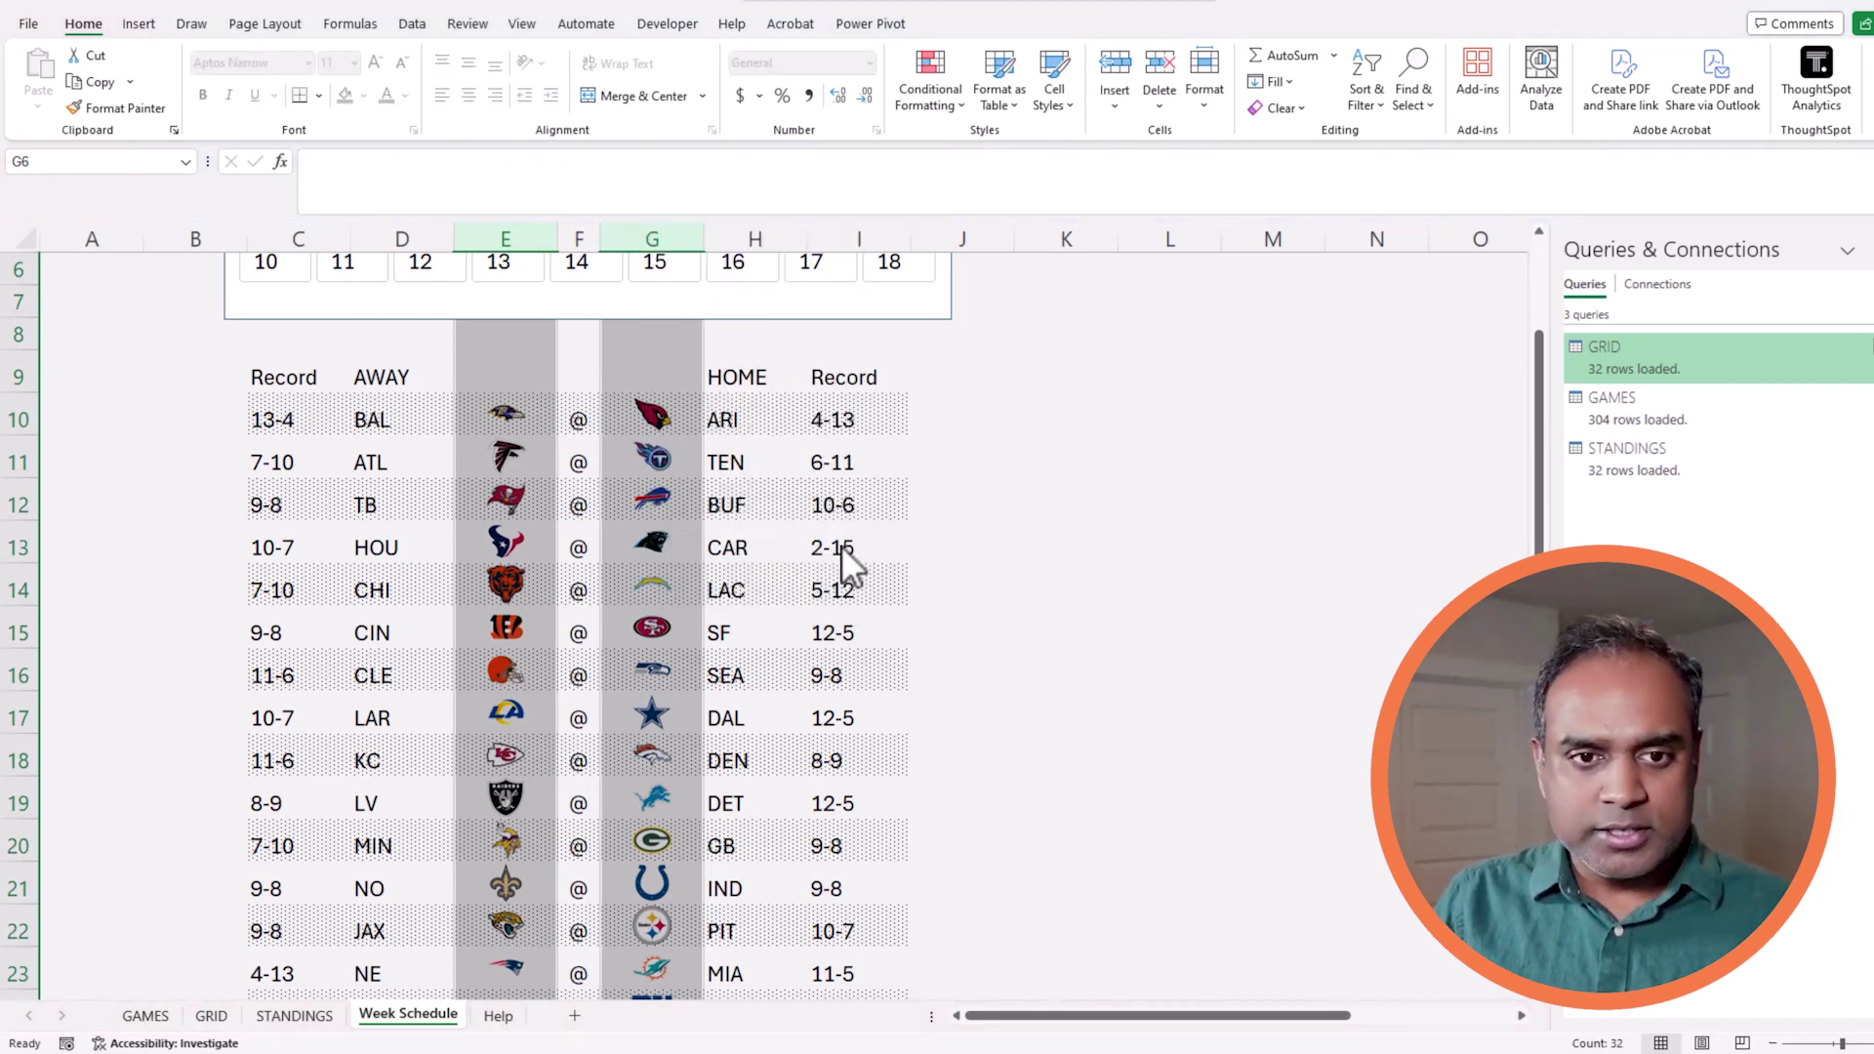
click(932, 581)
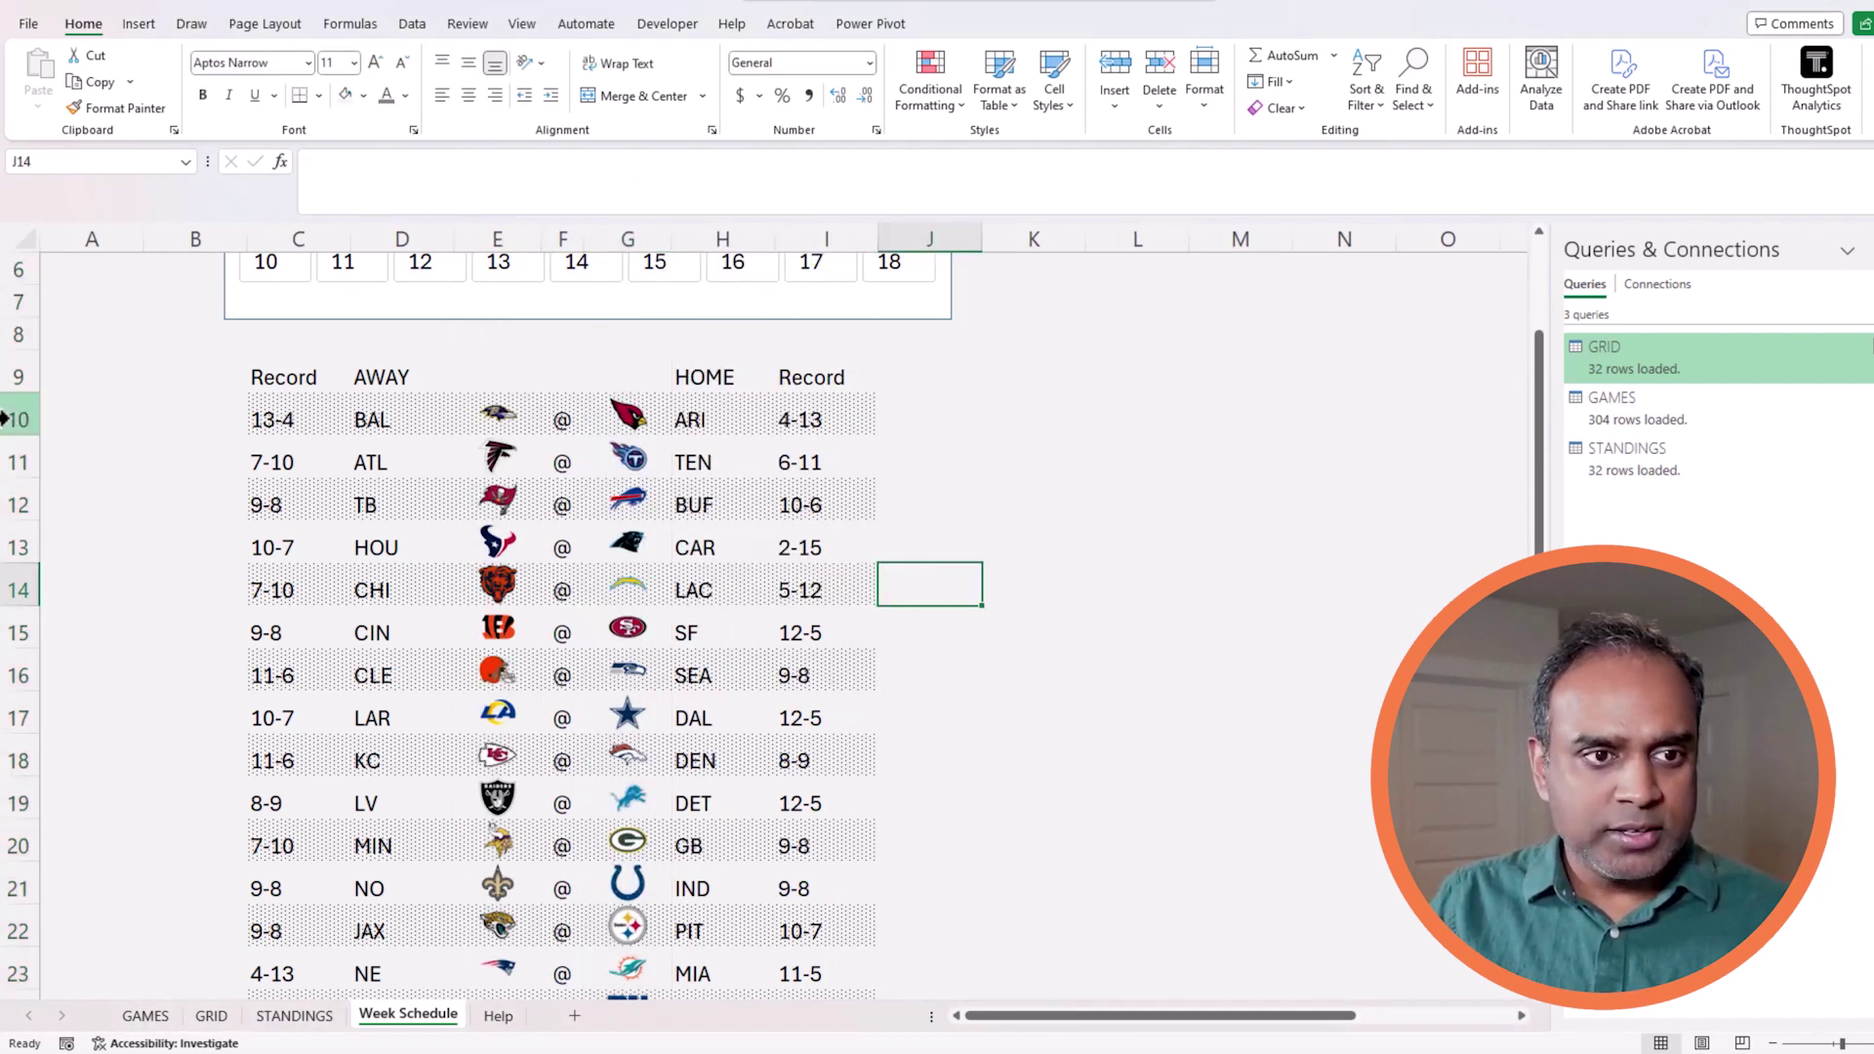
- Make the game rows starting at row 10 taller, with row height 30
drag(20, 415, 24, 579)
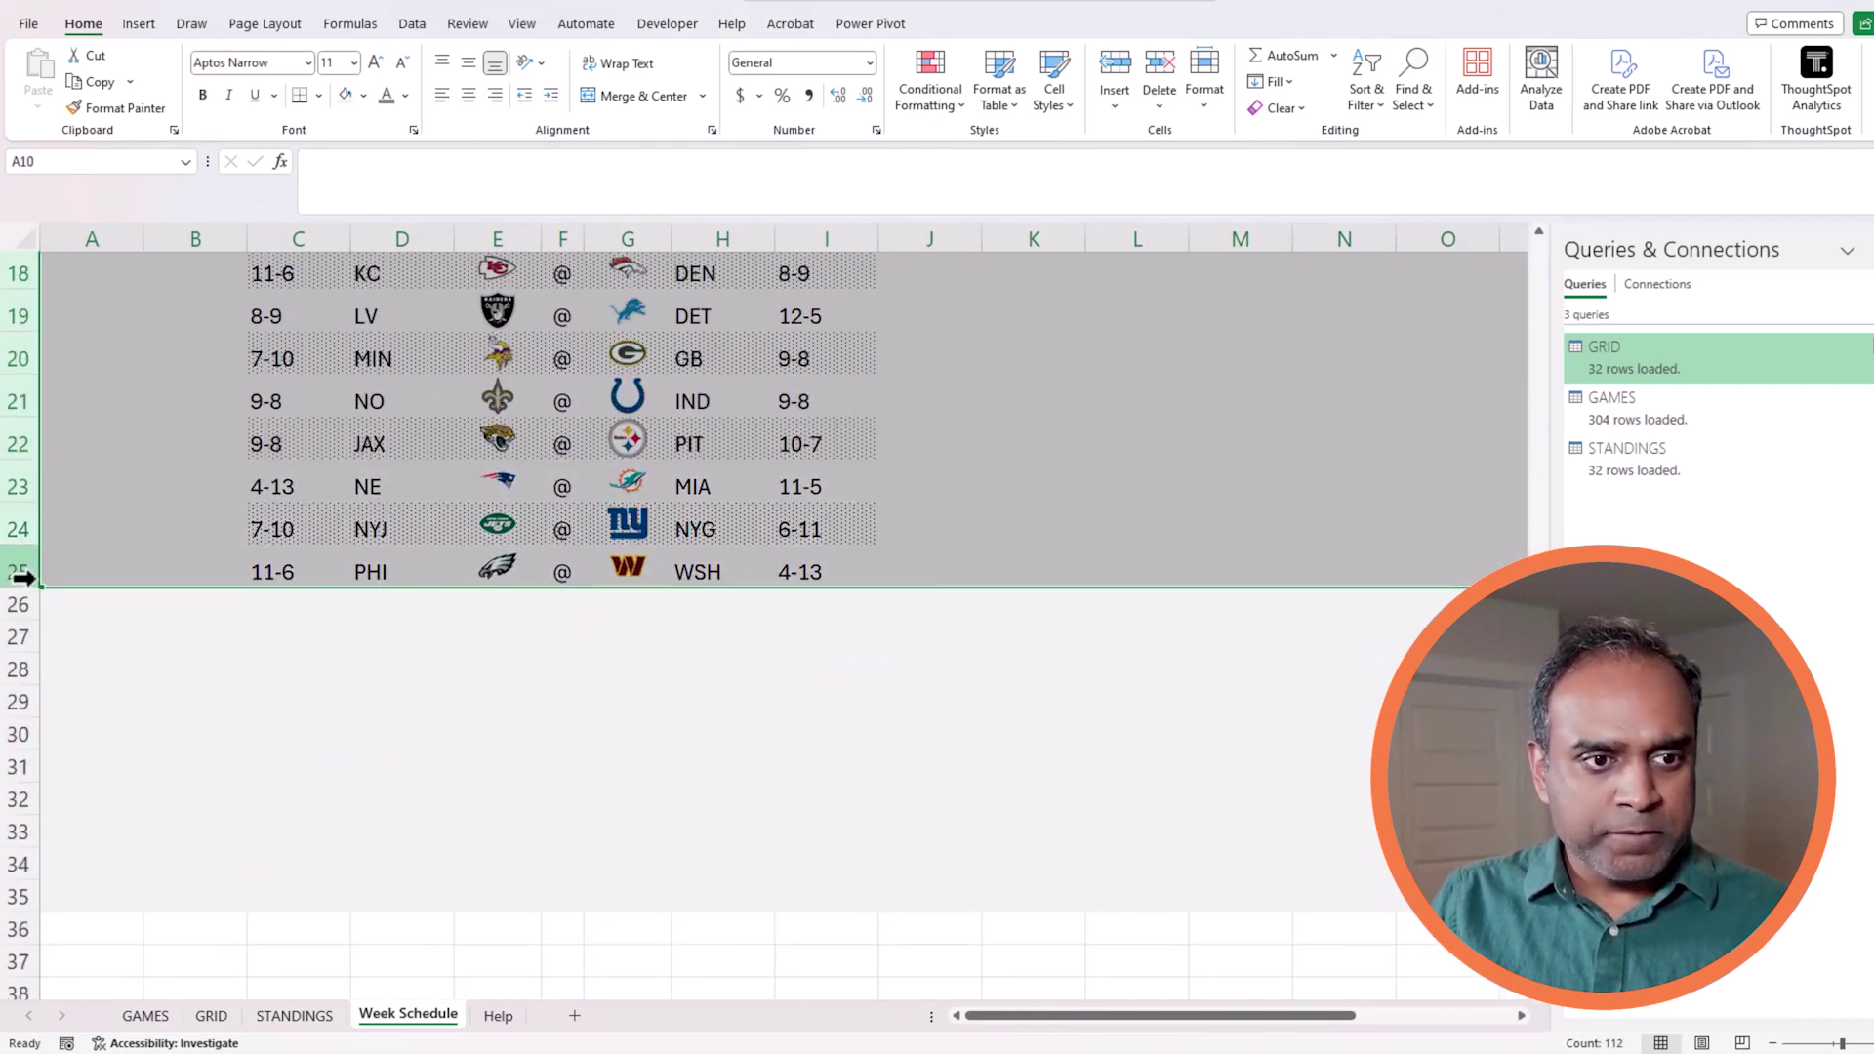
right_click(24, 579)
click(125, 894)
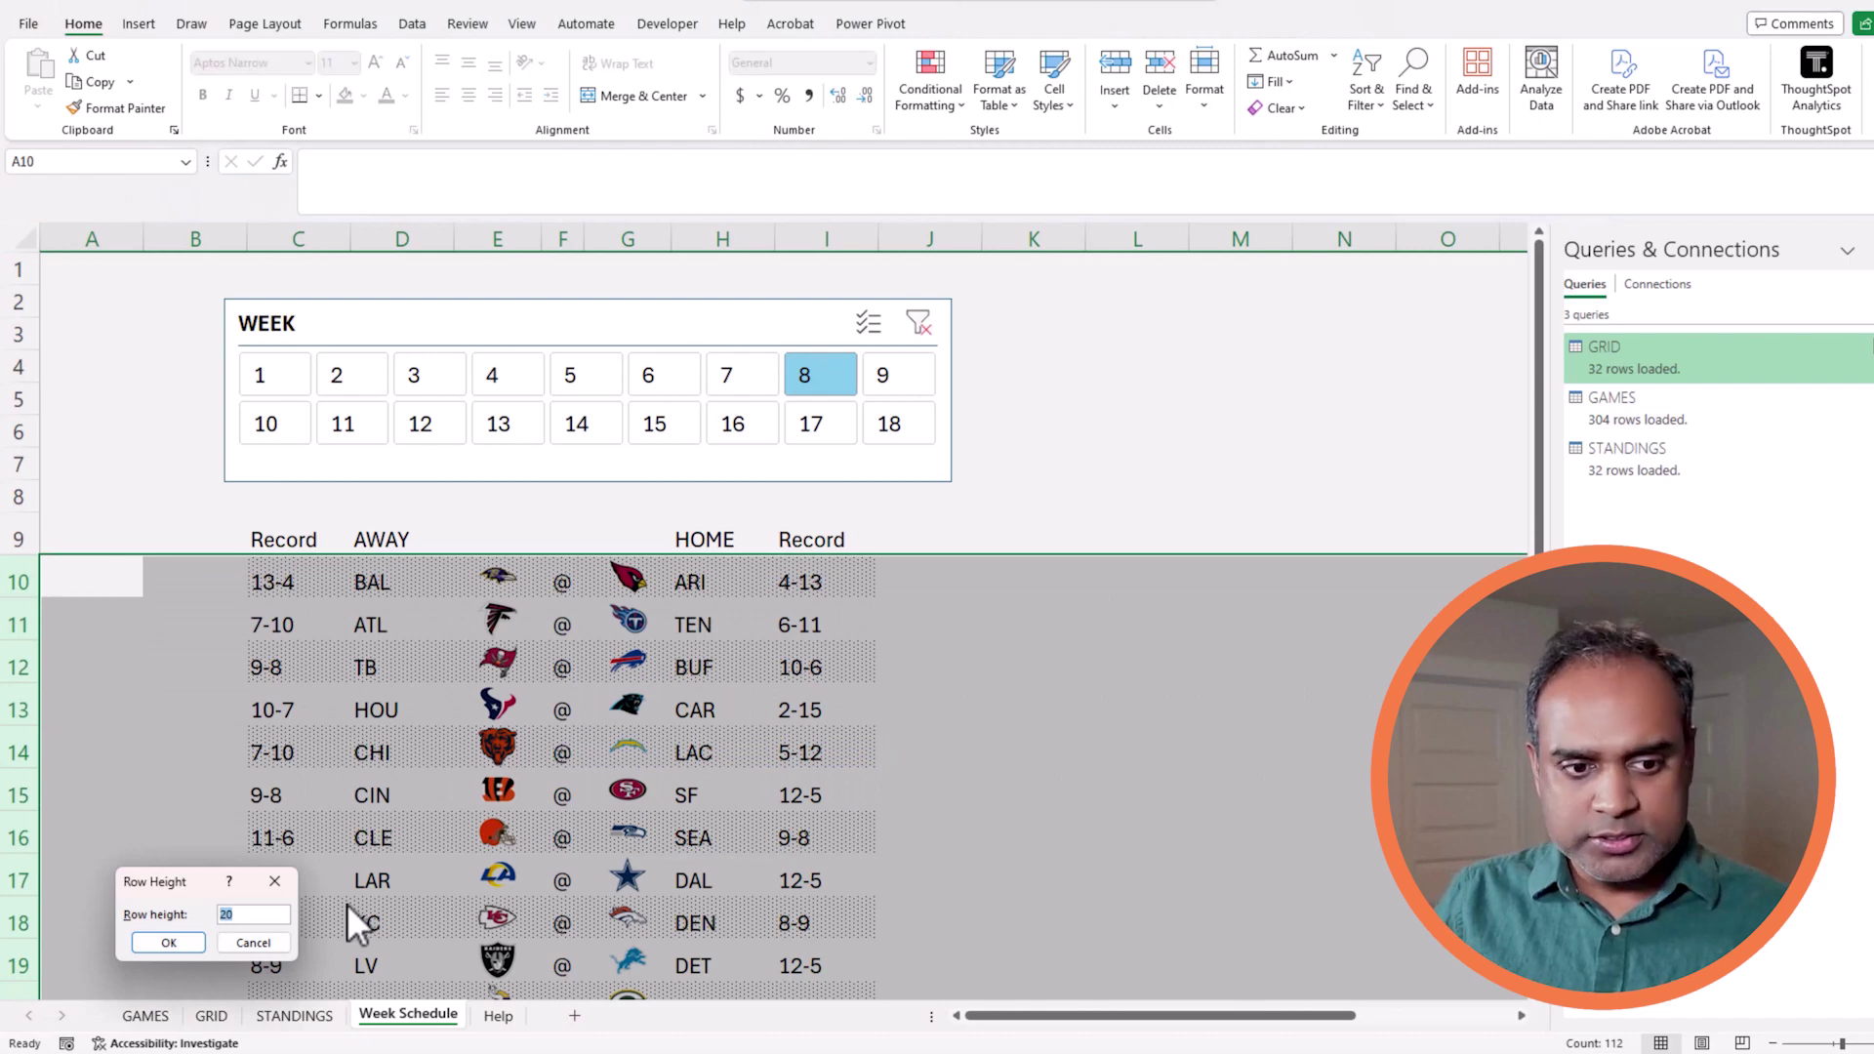
text(30)
key(Return)
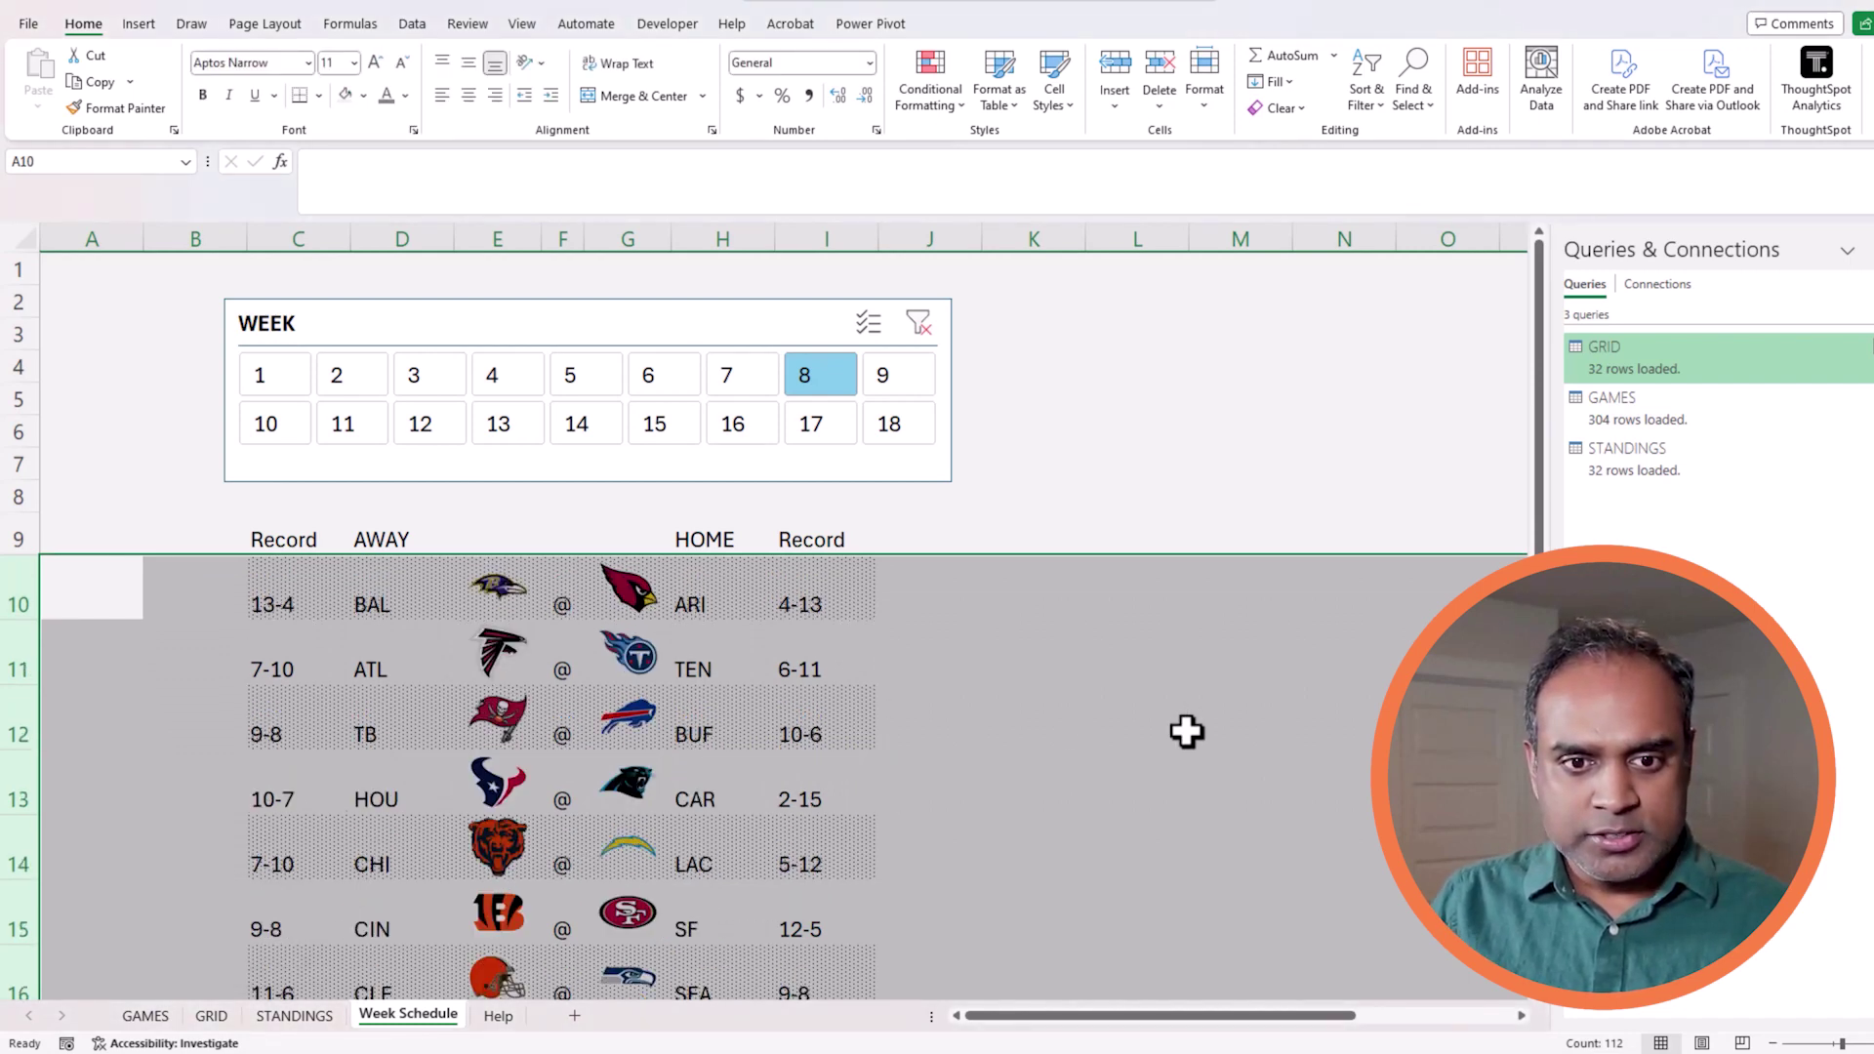
click(1210, 726)
- Switch the ribbon display to full-screen mode
scroll(1210, 726, down, 2)
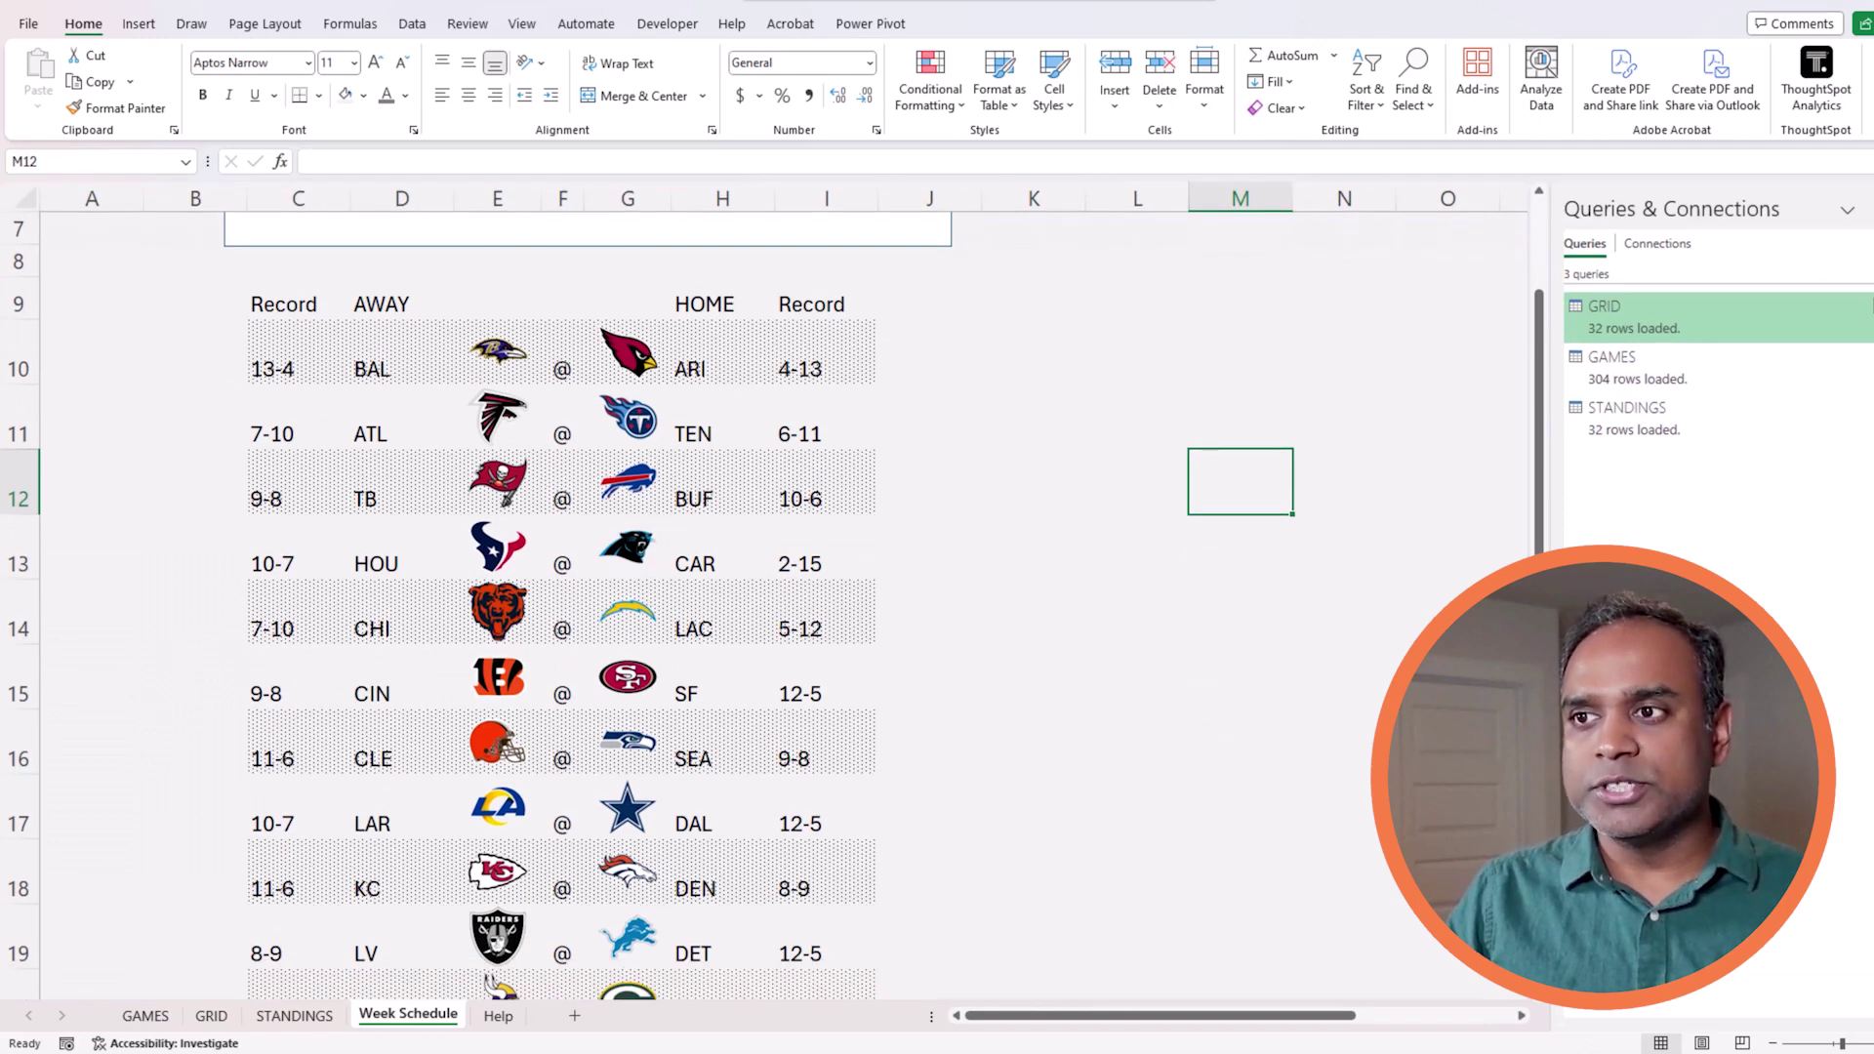
click(1859, 130)
click(1815, 181)
- Pick weeks 16, 17, 7, 5, then 3 on the WEEK slicer, ending with DAL at ARI
click(1093, 677)
scroll(1093, 677, up, 2)
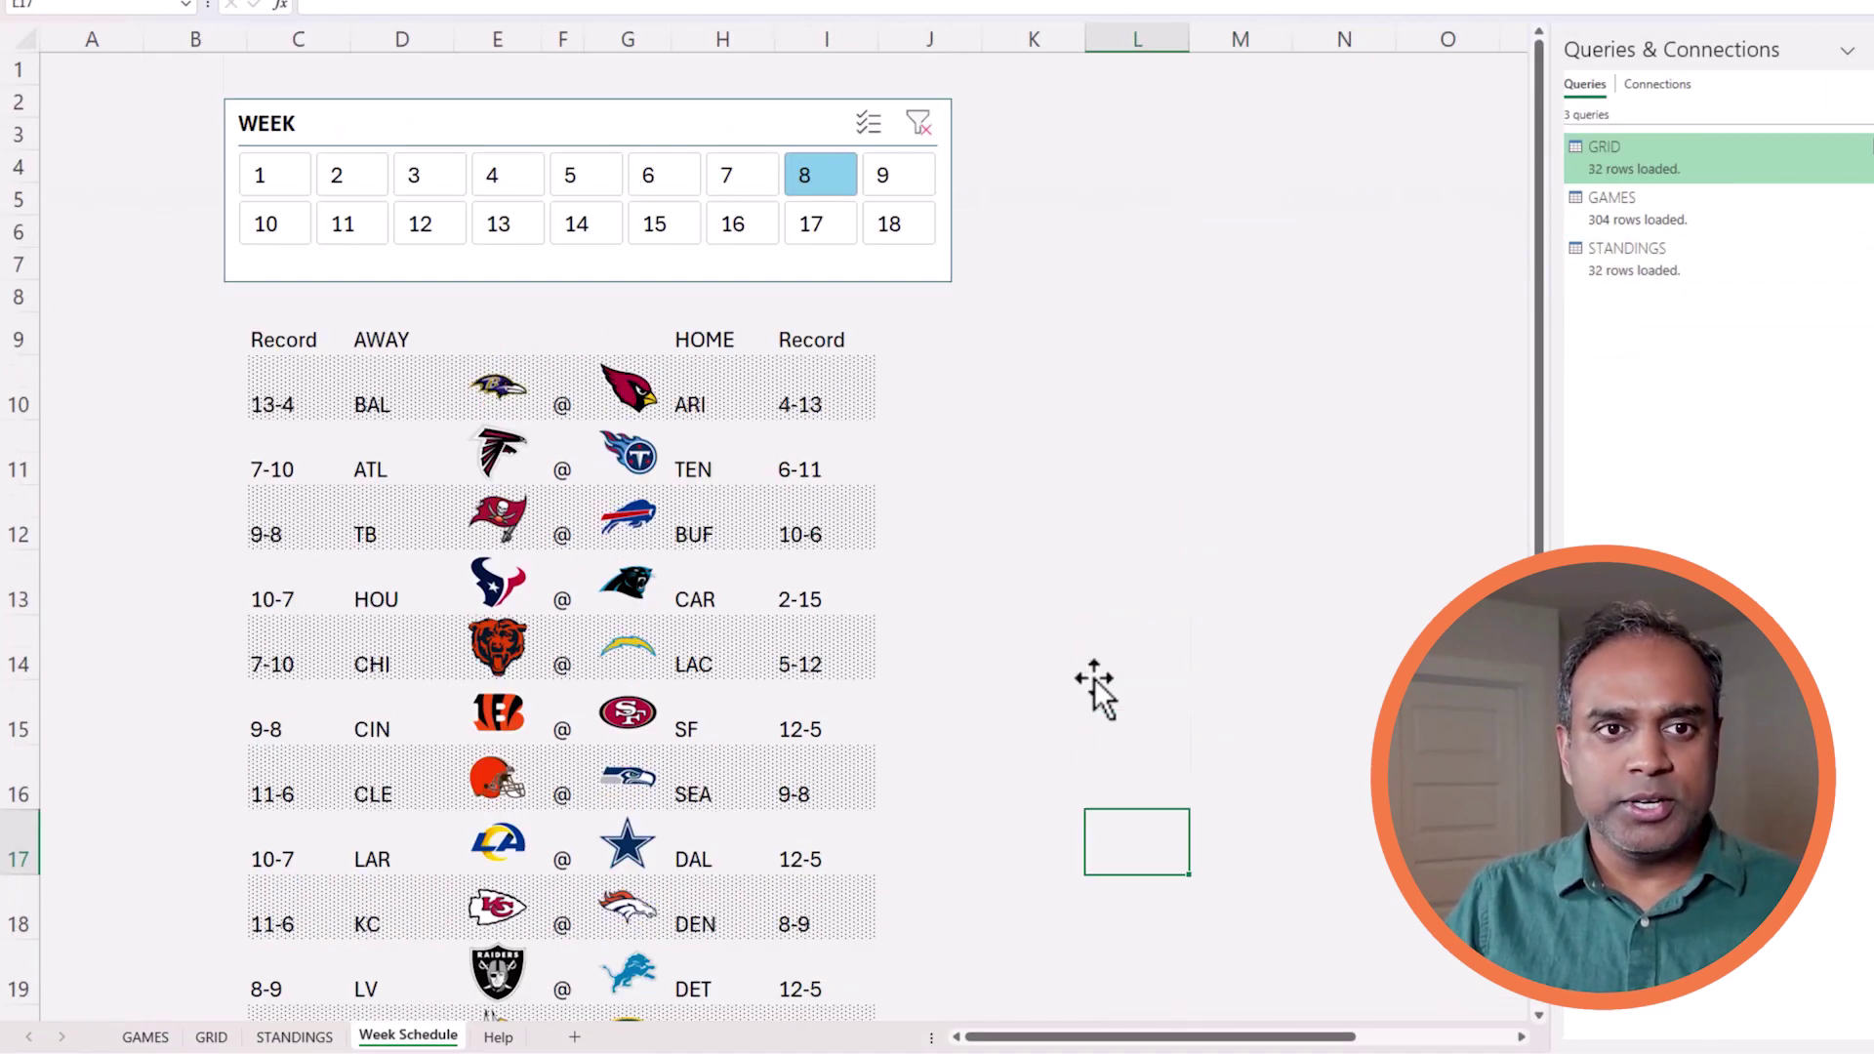
click(747, 226)
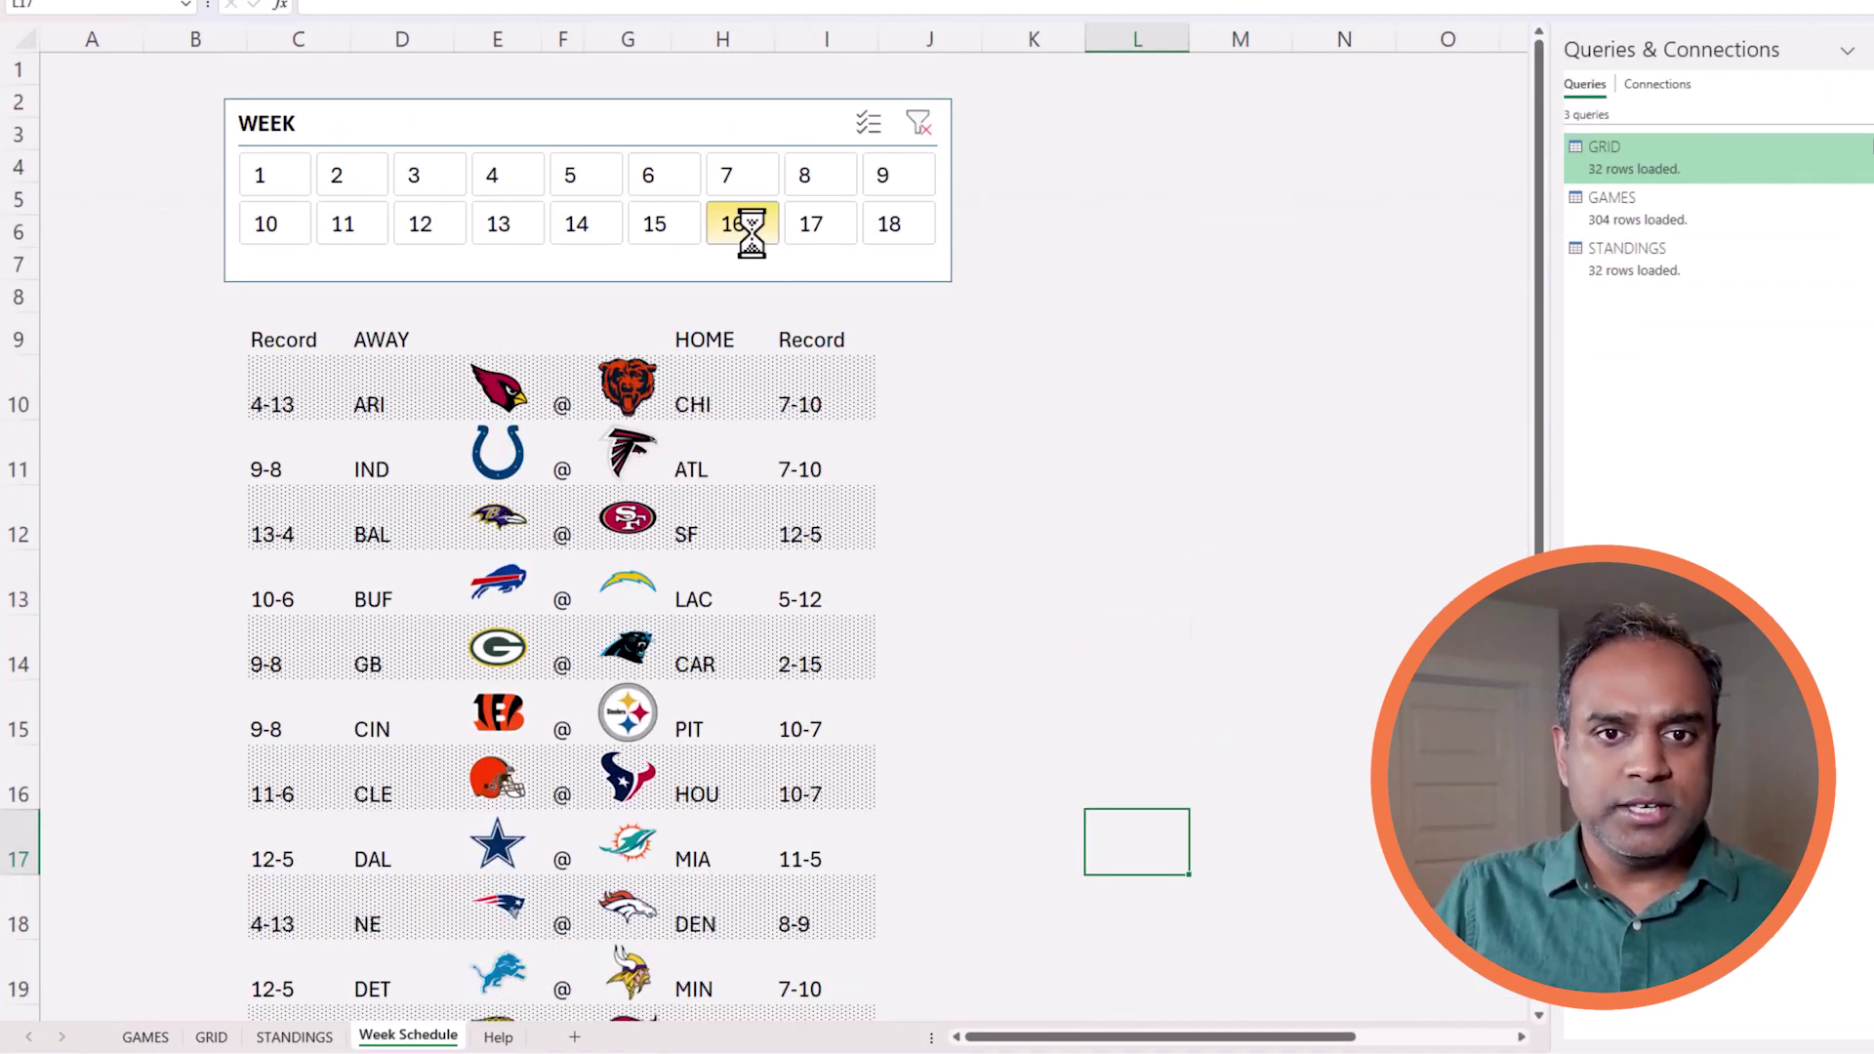
click(802, 236)
click(740, 176)
click(583, 174)
click(435, 178)
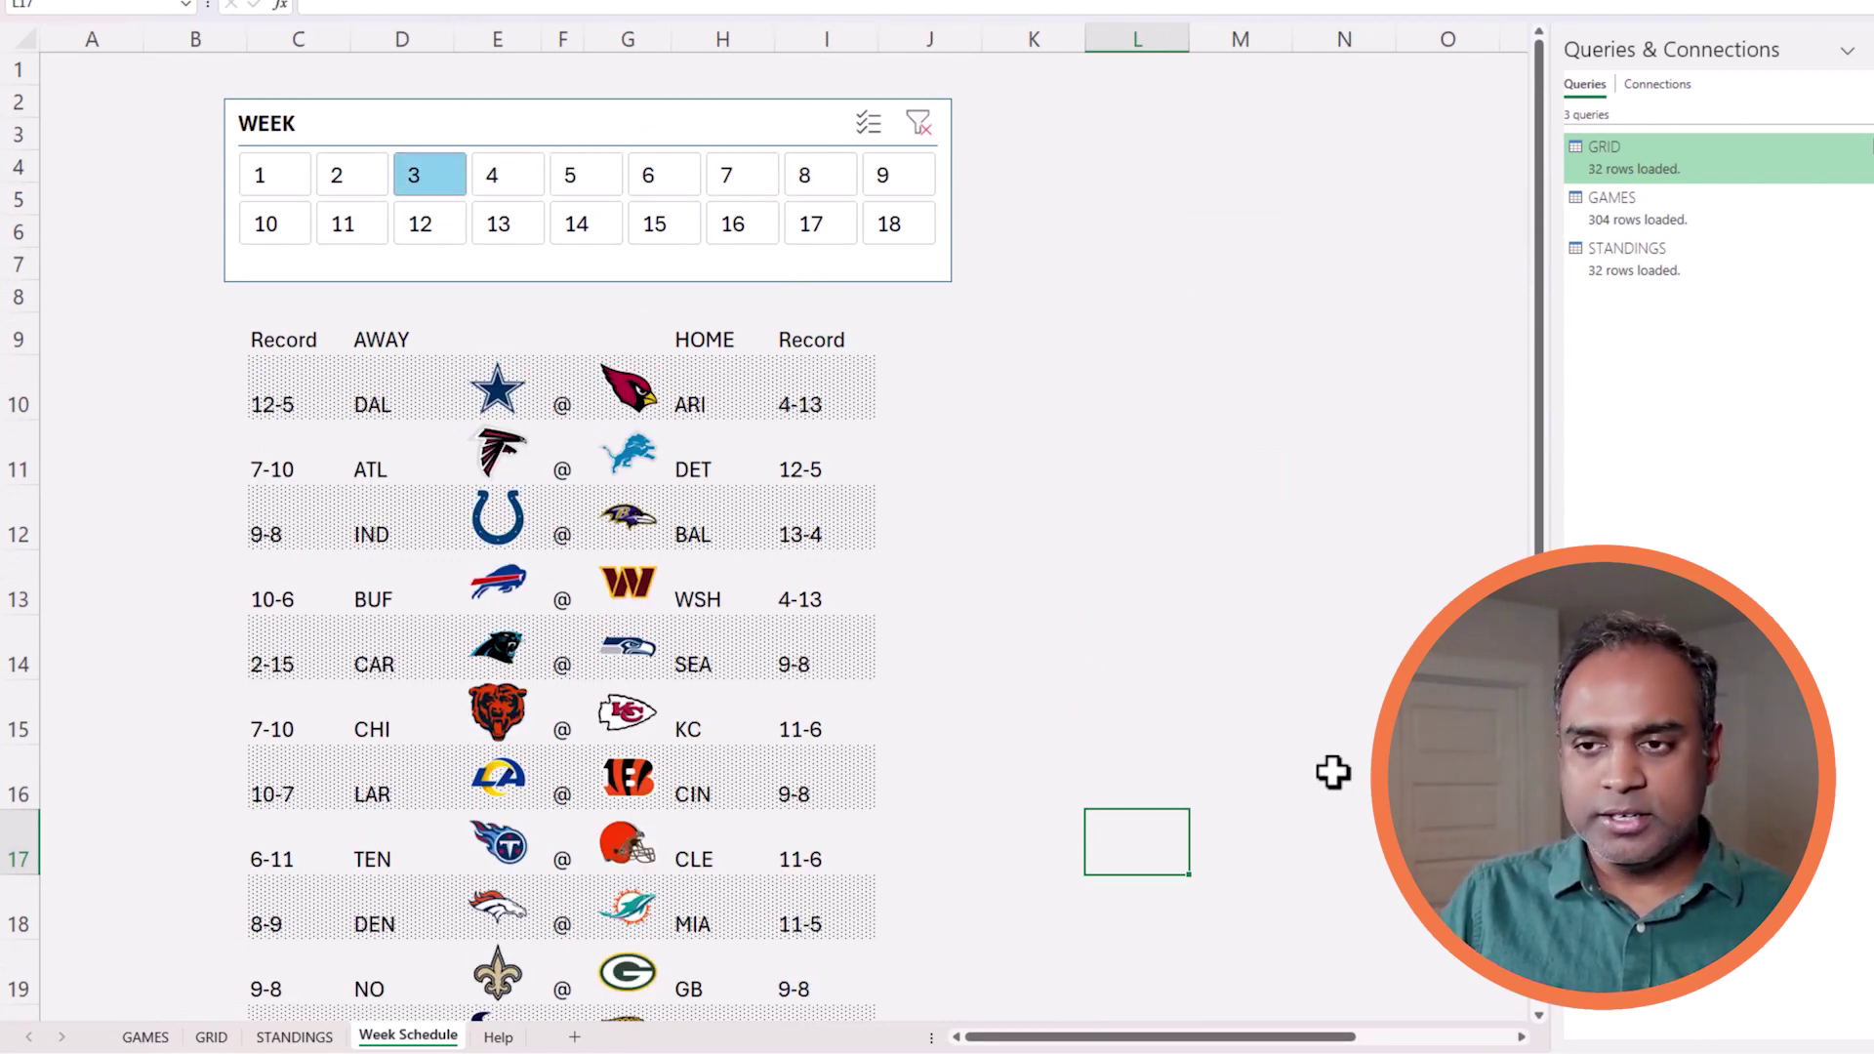